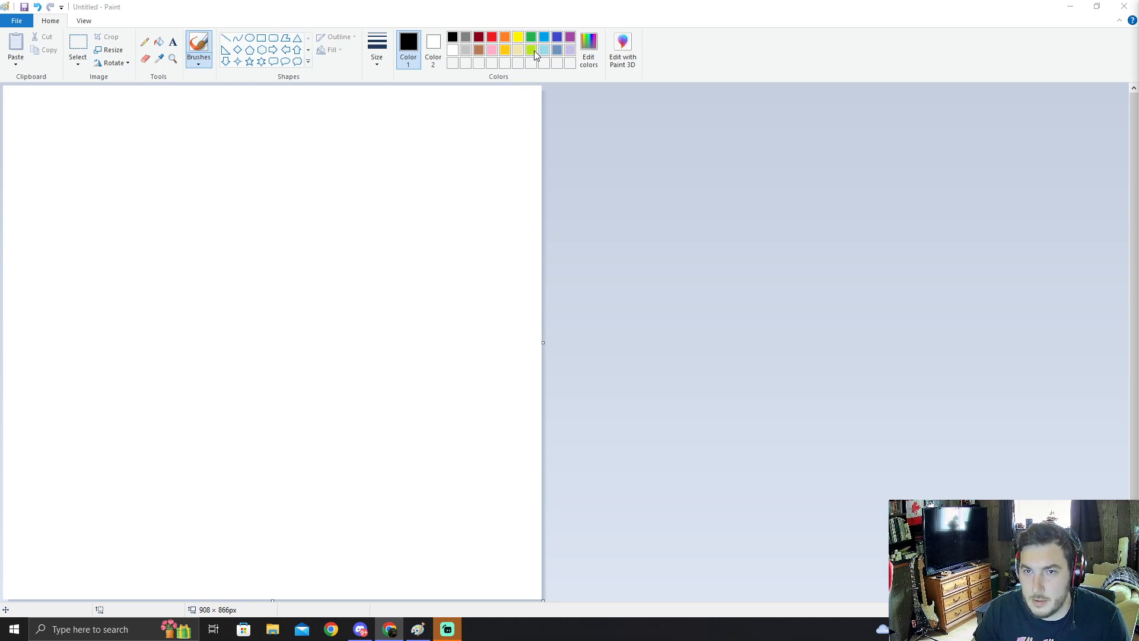
Step: Mix a dark green with RGB about 51, 116, 44 and fill the whole canvas with it
click(589, 61)
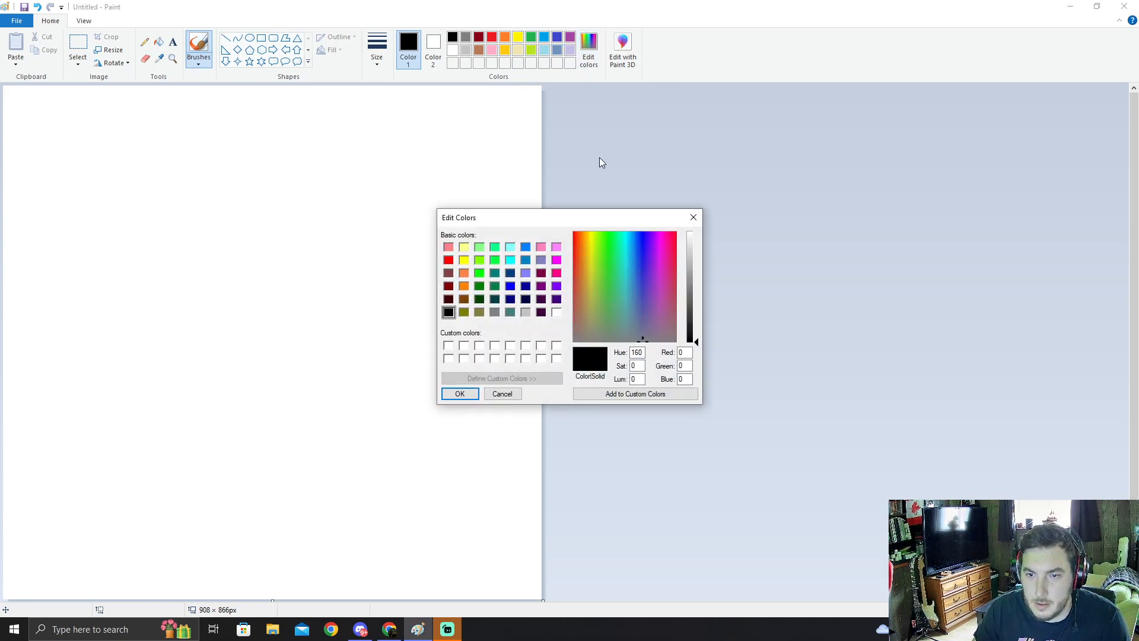
click(695, 218)
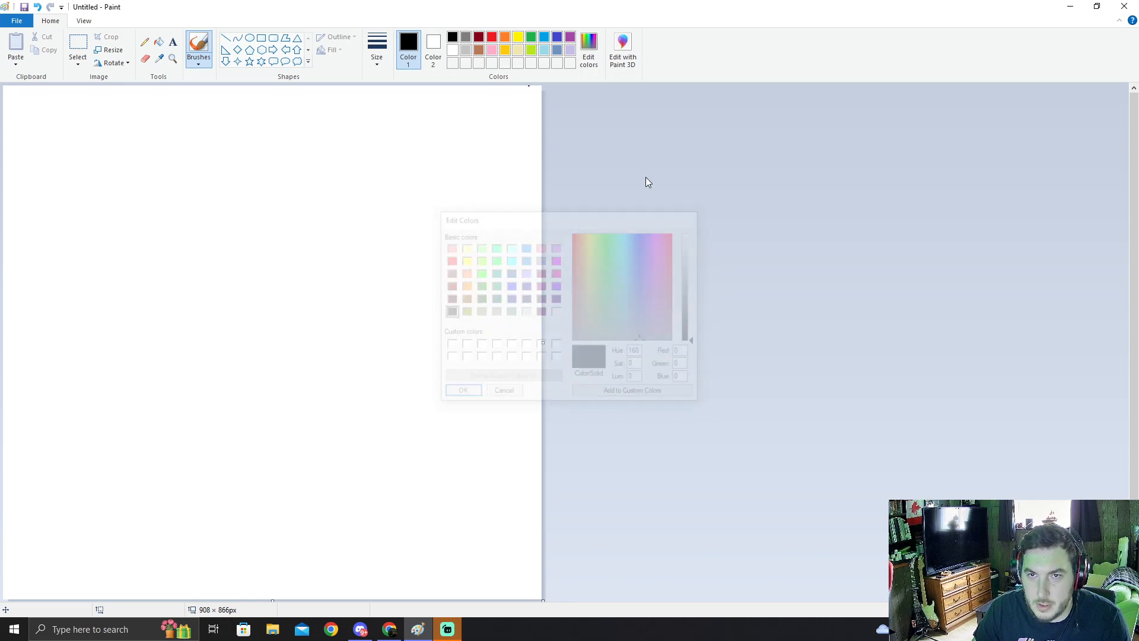
click(532, 38)
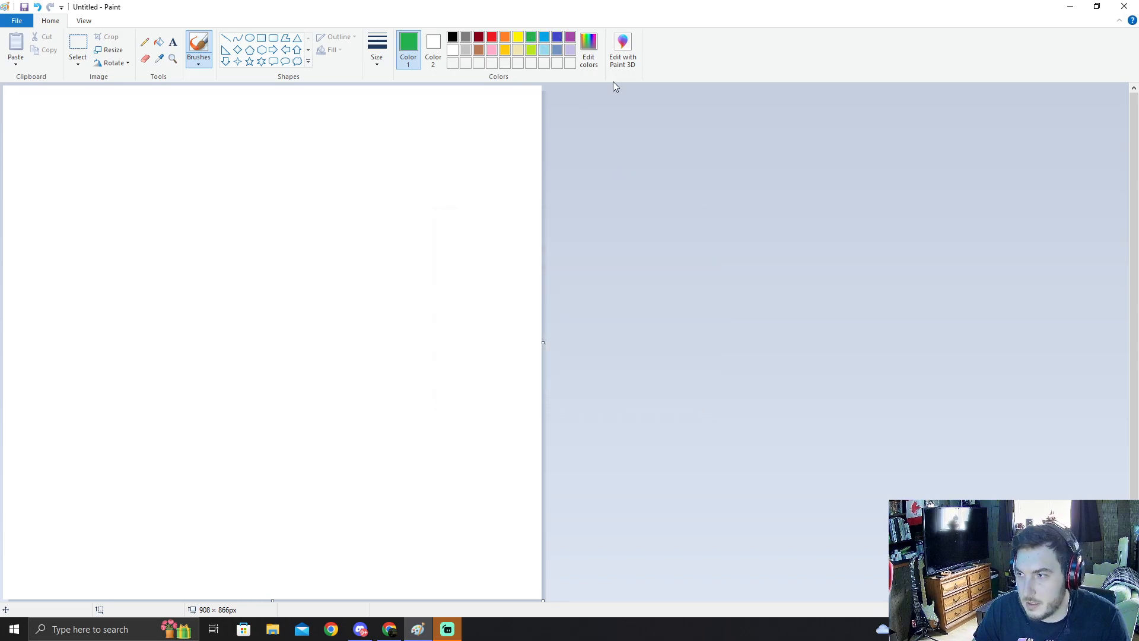
click(589, 53)
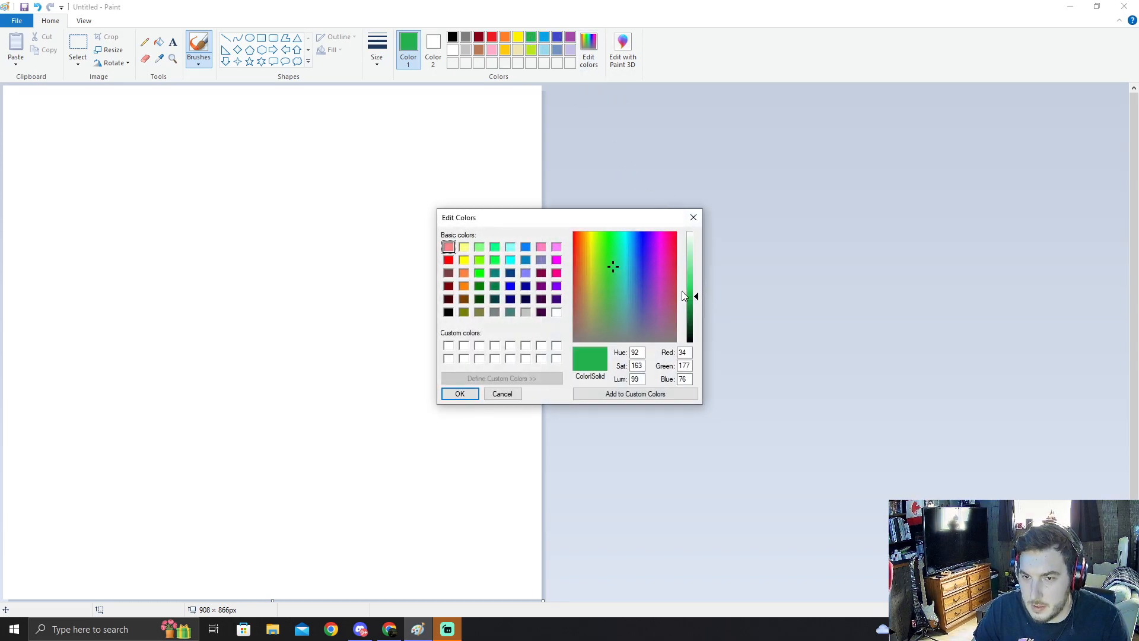
drag(698, 296, 697, 307)
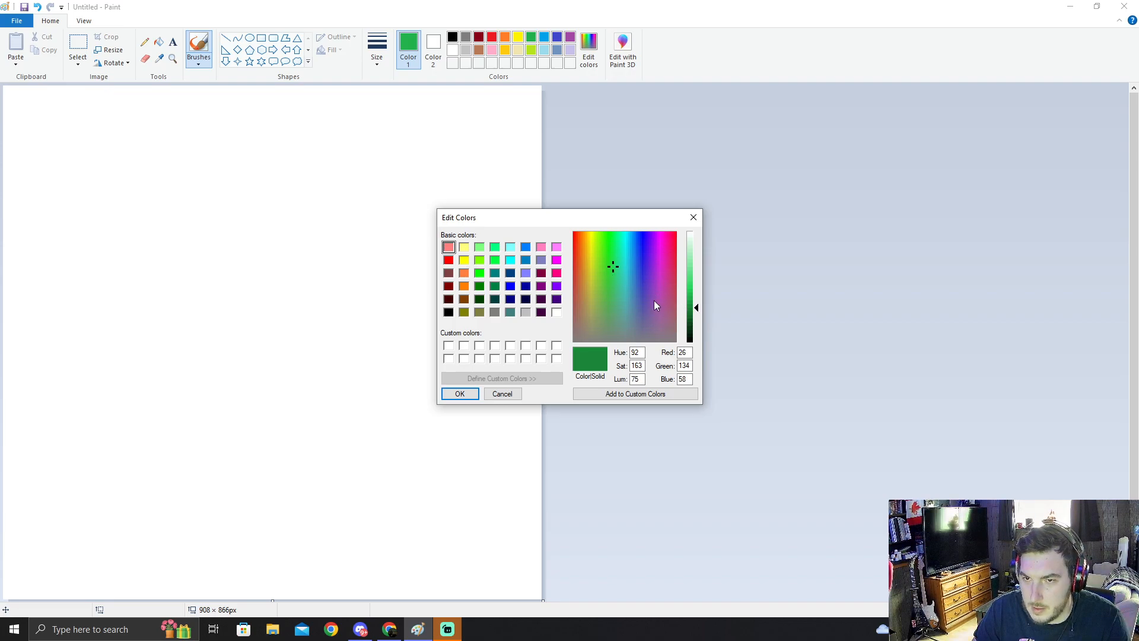
drag(615, 268, 606, 292)
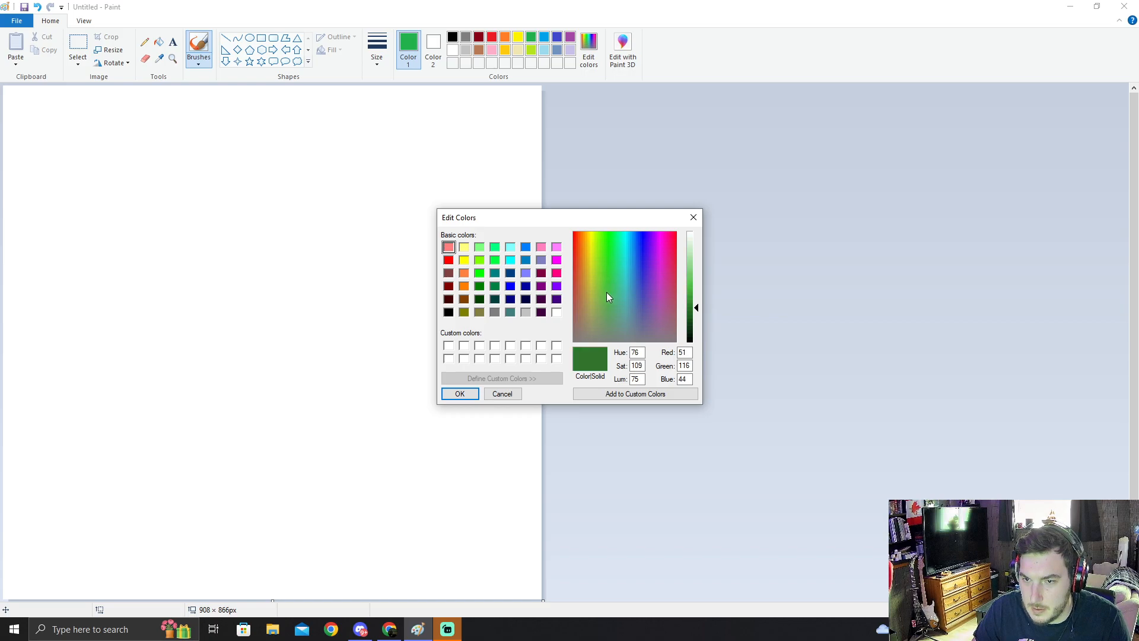
click(461, 395)
click(159, 41)
click(238, 195)
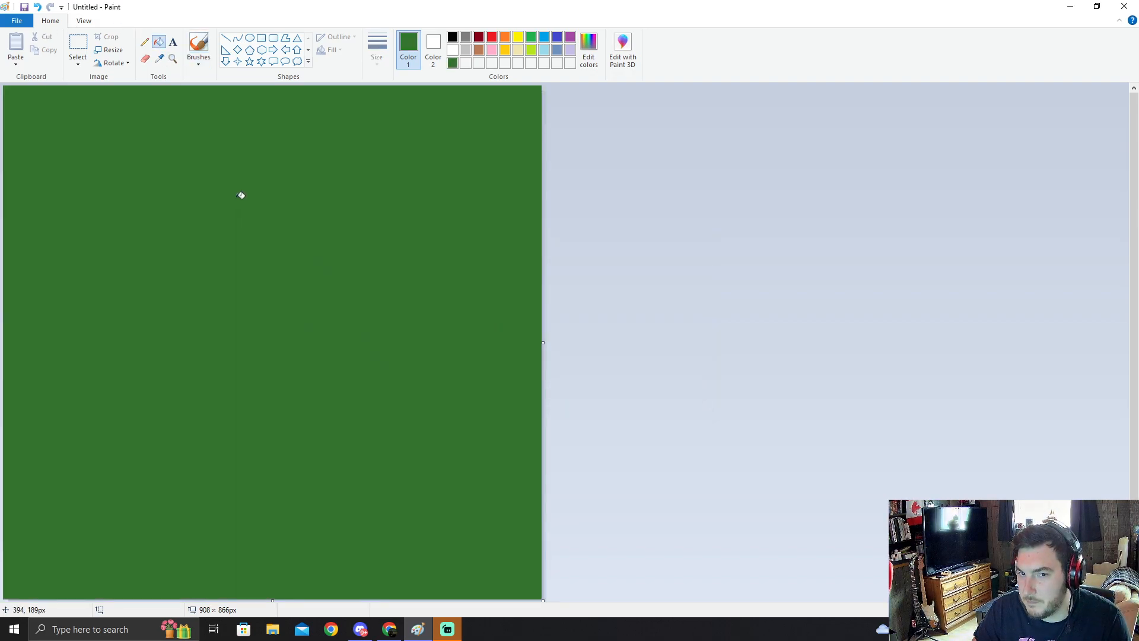
Step: Darken the green to RGB 47, 104, 40 and refill the canvas background with it
click(589, 49)
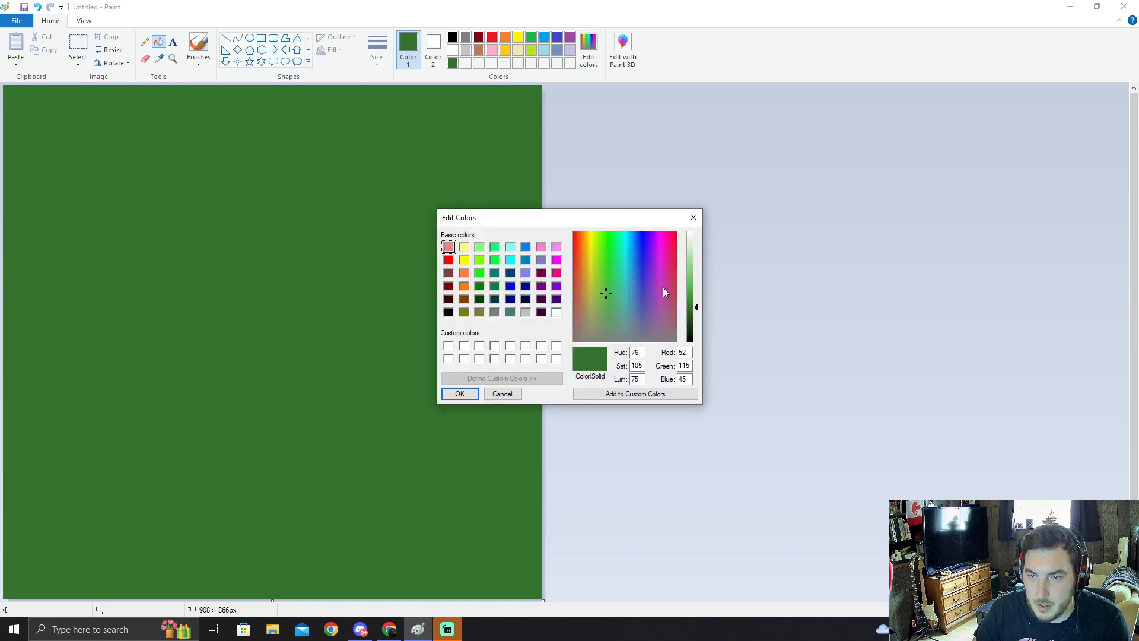
drag(698, 313, 698, 313)
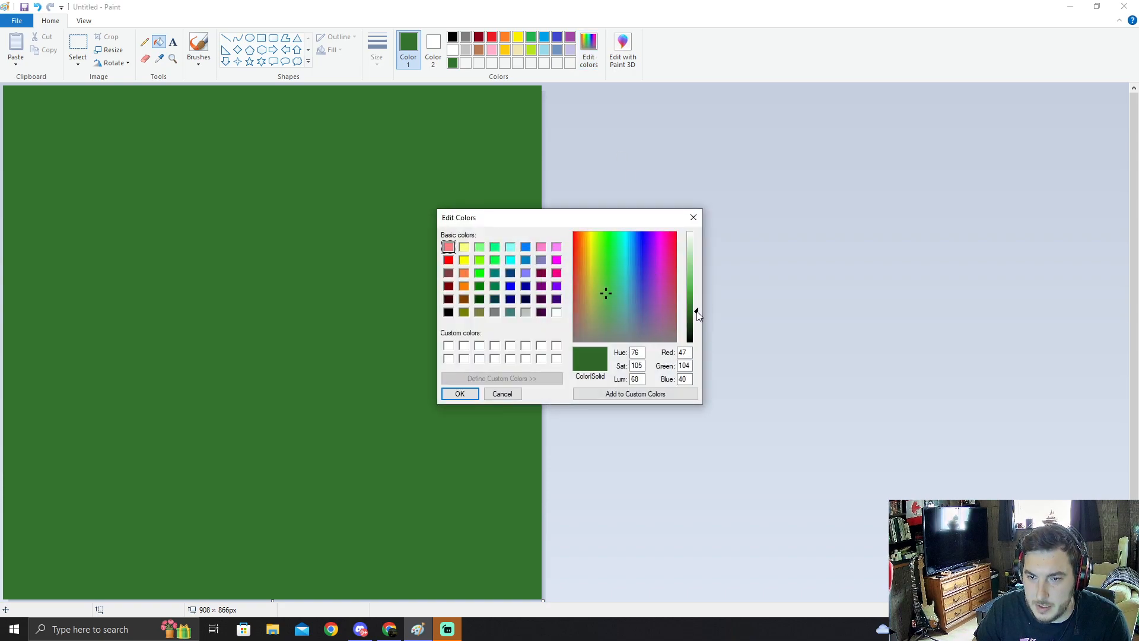
click(459, 393)
click(397, 353)
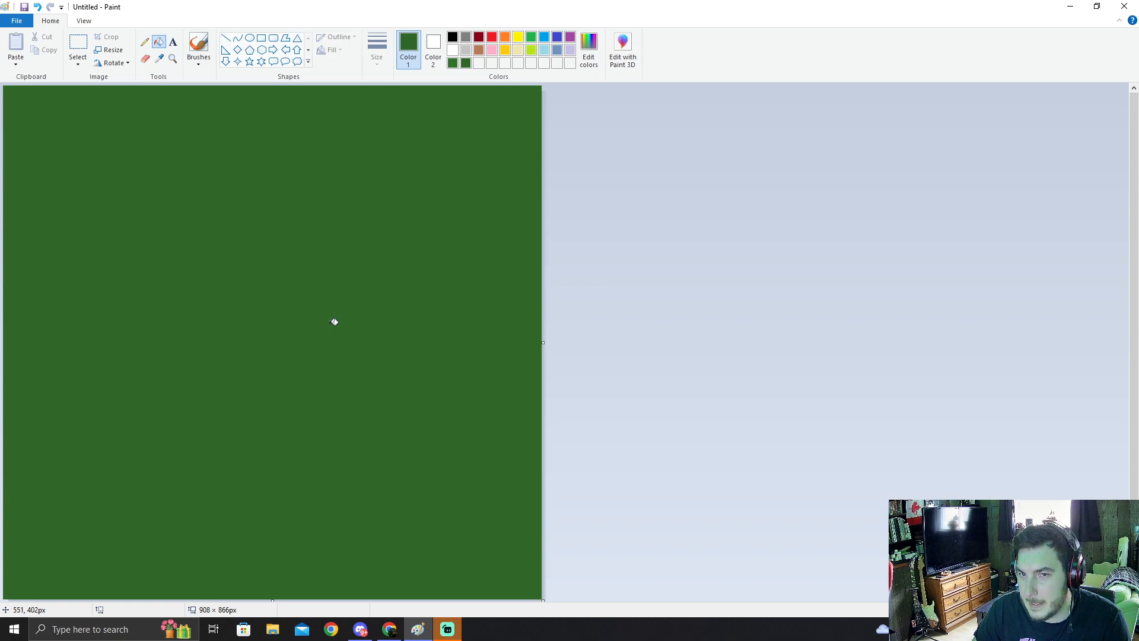
click(1138, 410)
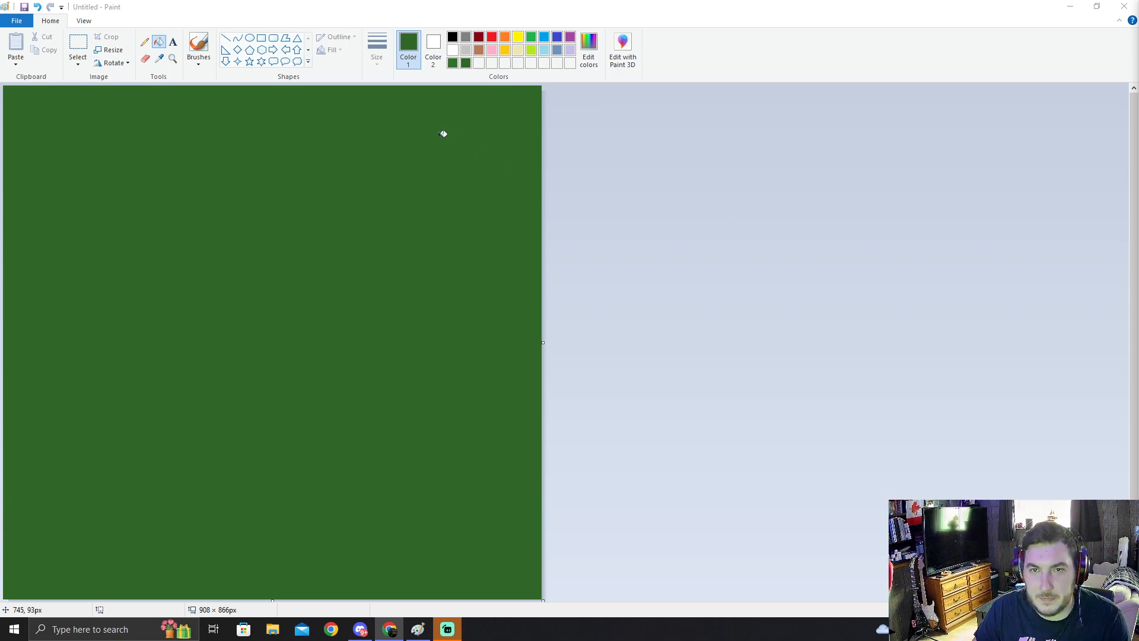
Step: Set the drawing colour to indigo and choose the Oil brush at its thickest size
click(564, 39)
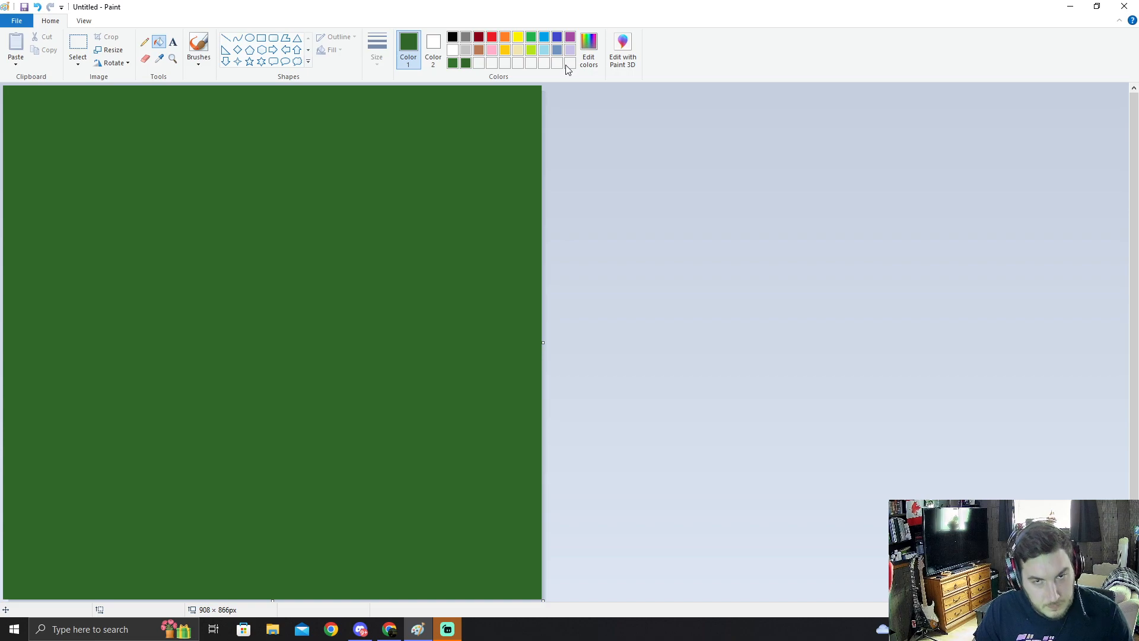
click(557, 39)
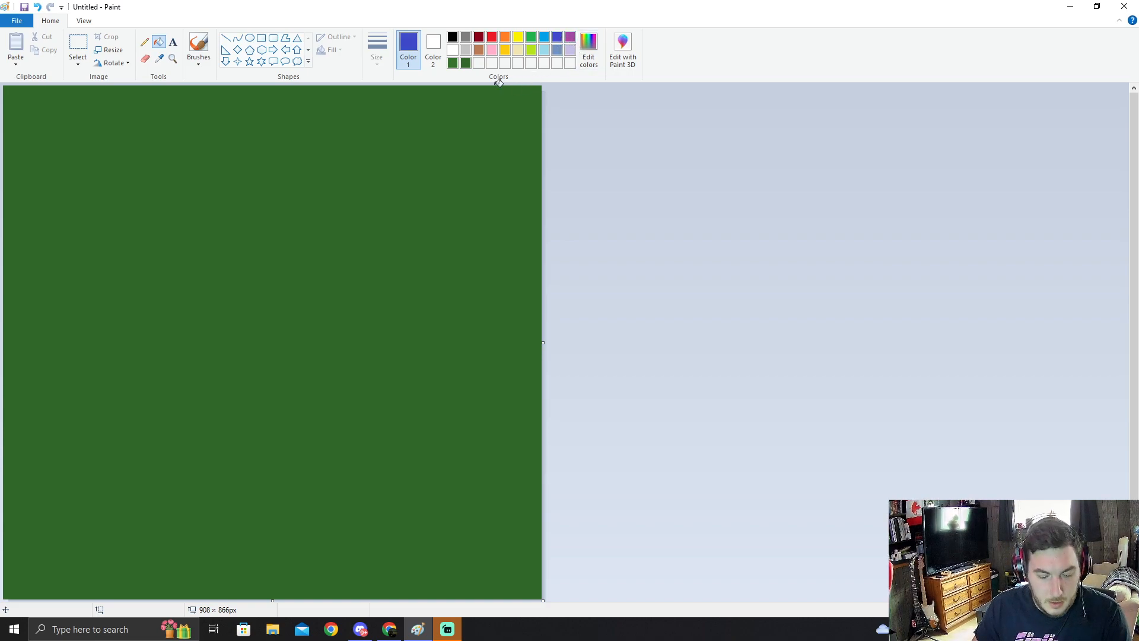
click(199, 59)
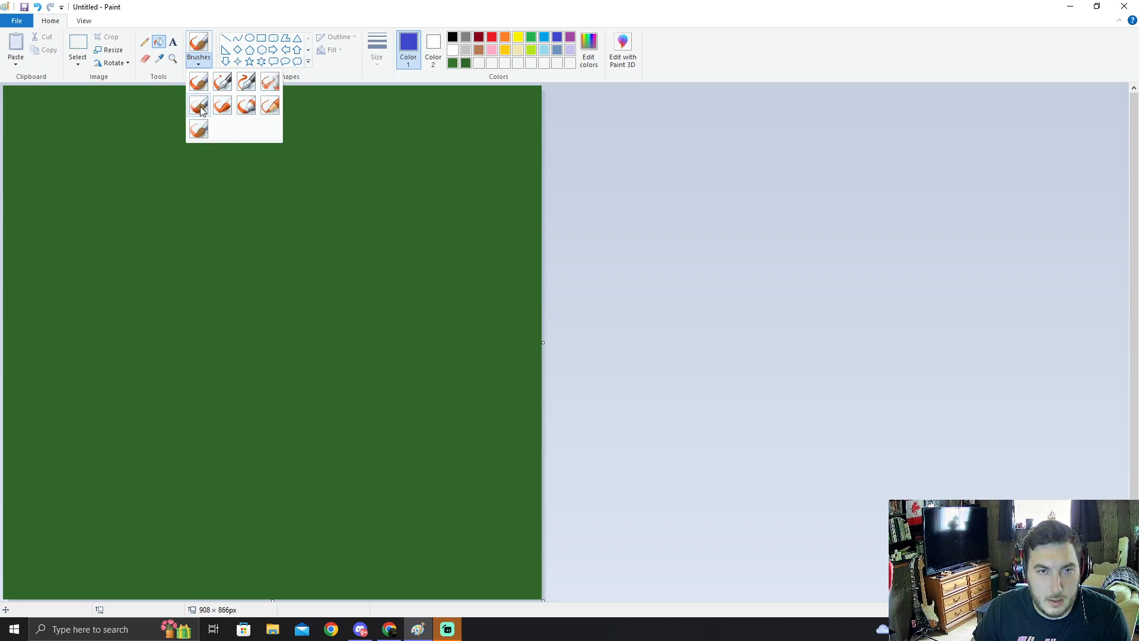
click(200, 107)
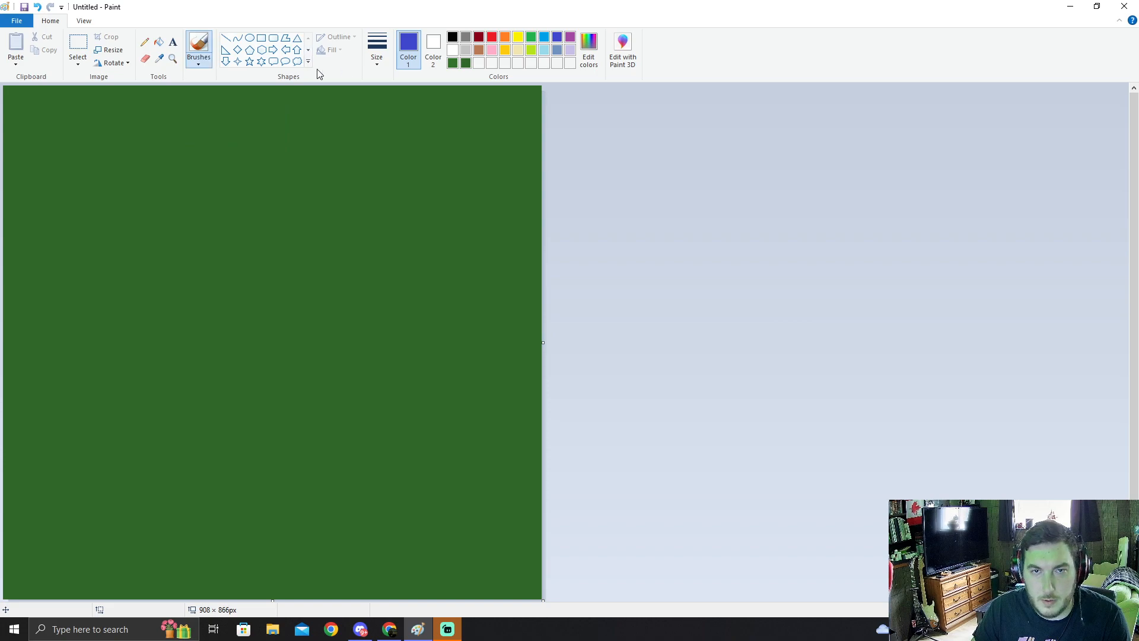
click(378, 52)
click(394, 152)
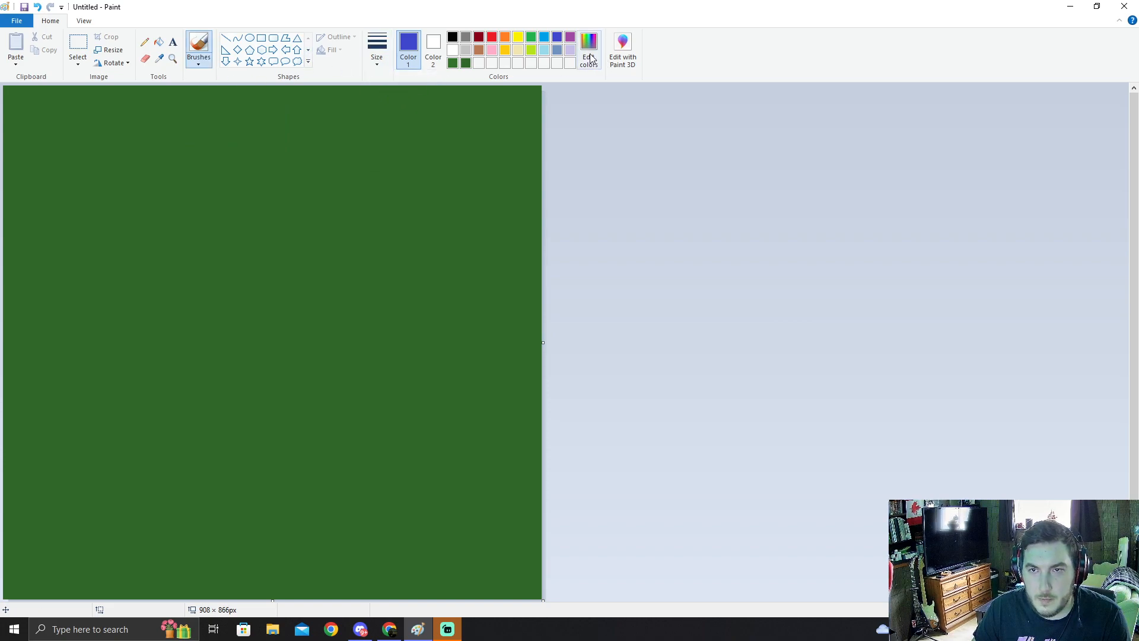
Step: Mix a dark navy from the indigo with RGB about 22, 29, 88 as the drawing colour
click(590, 53)
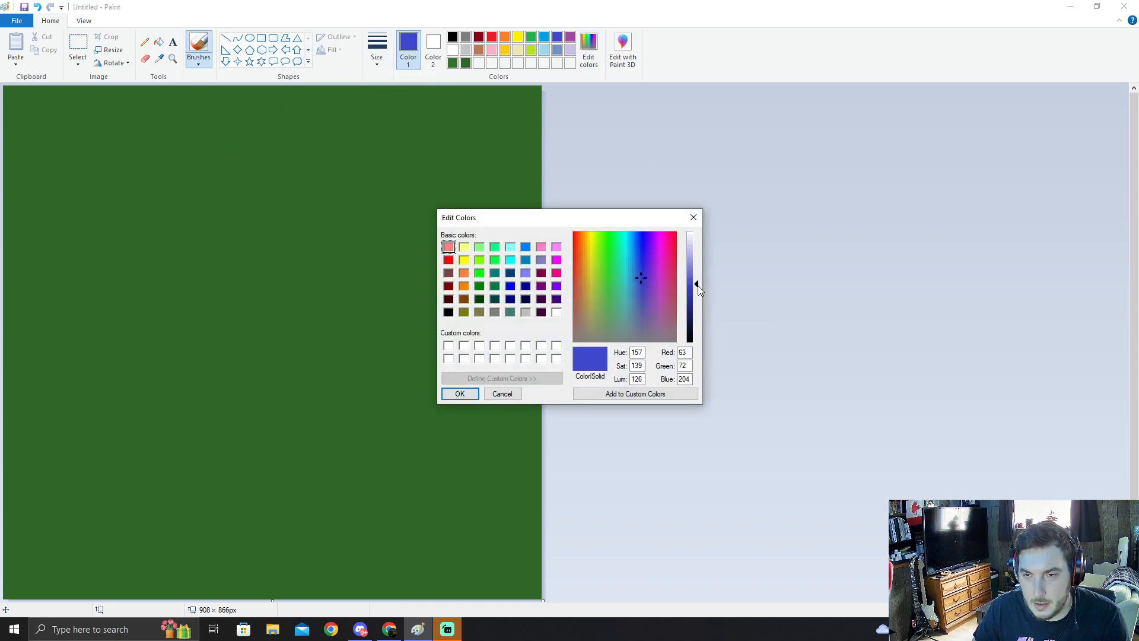
drag(699, 280, 698, 248)
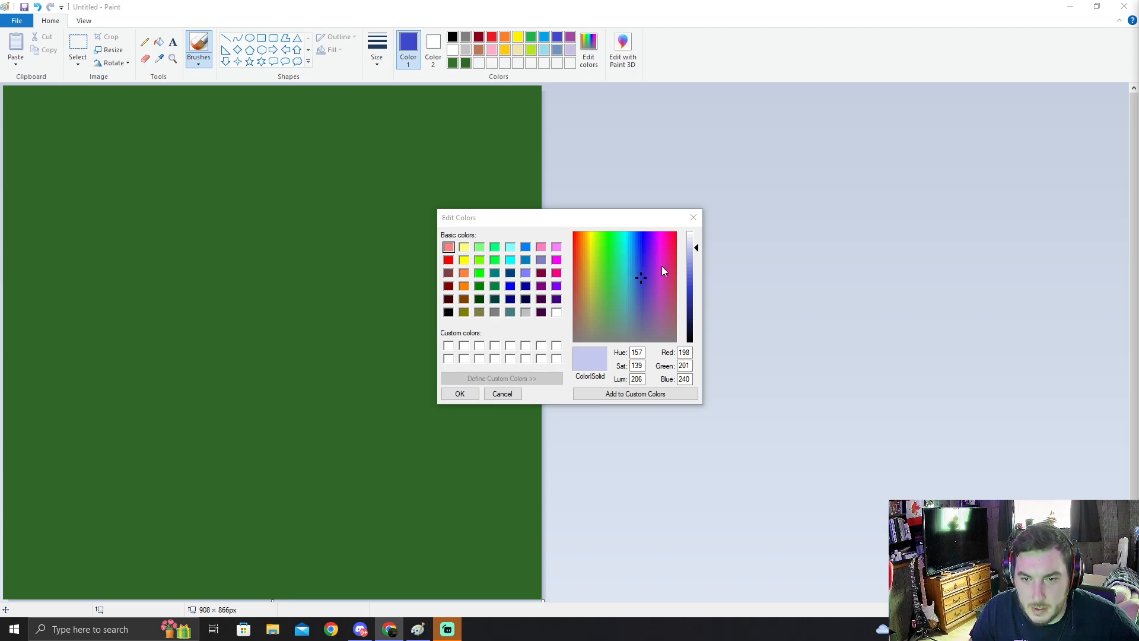
drag(699, 252, 695, 322)
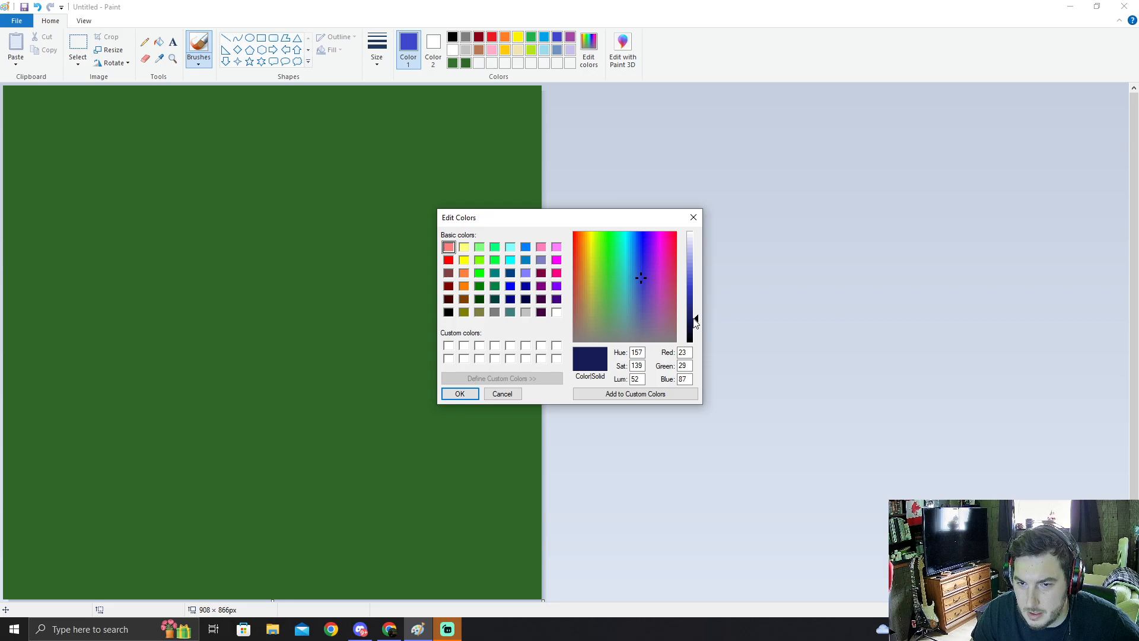
click(641, 276)
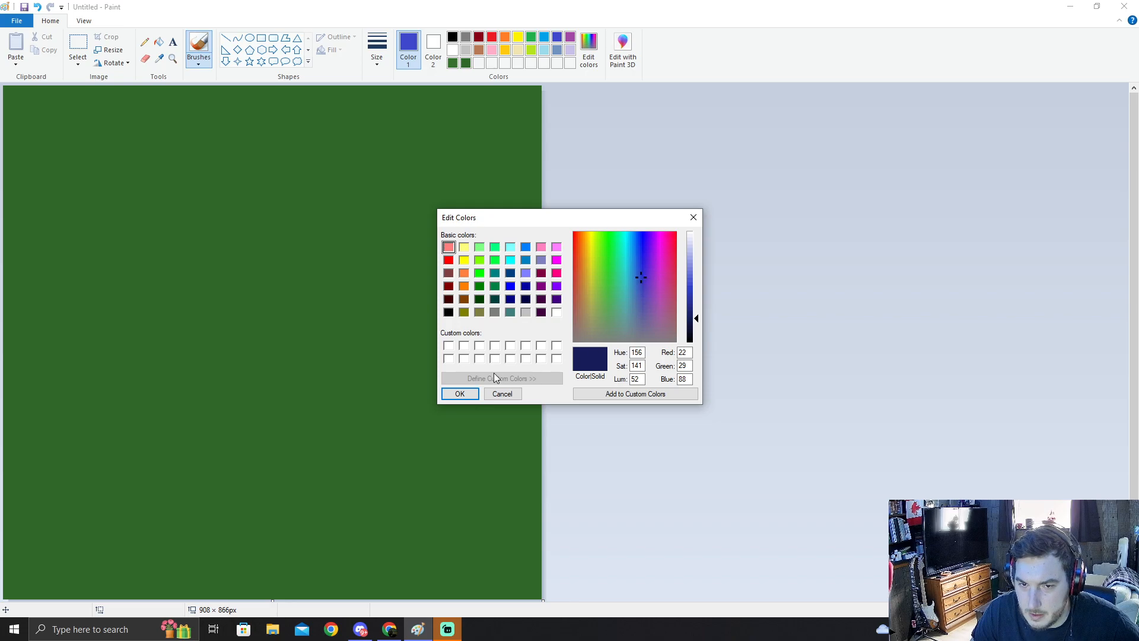
click(460, 394)
Step: Mix a muted blue-green with RGB about 55, 100, 79 and paint a wide horizontal patch in the canvas's lower half
click(588, 50)
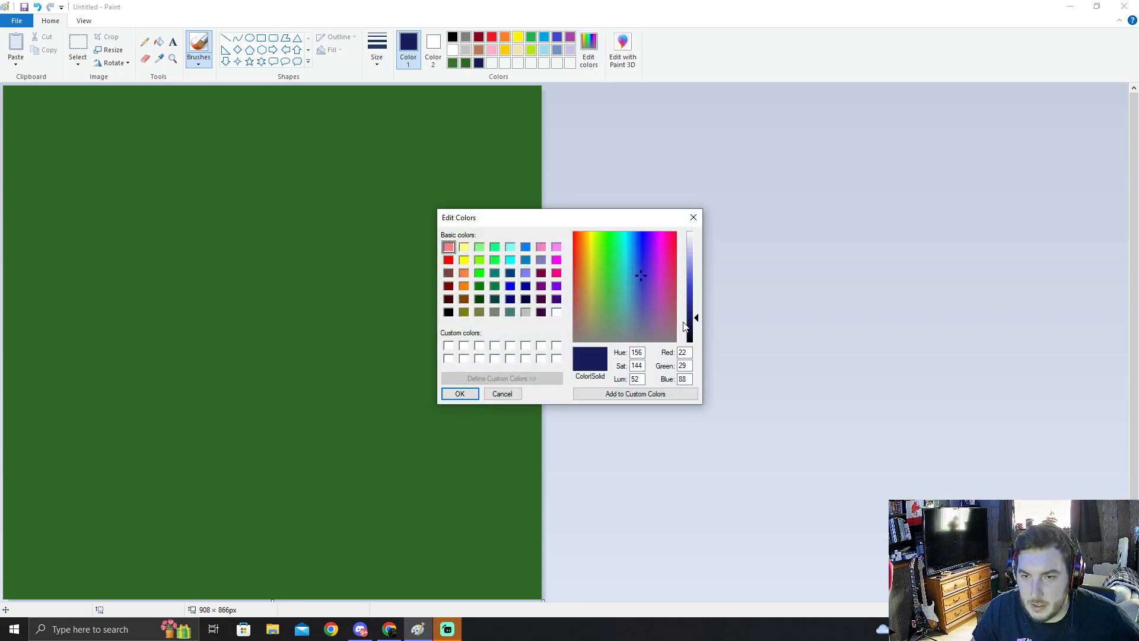
drag(641, 272, 617, 309)
click(460, 394)
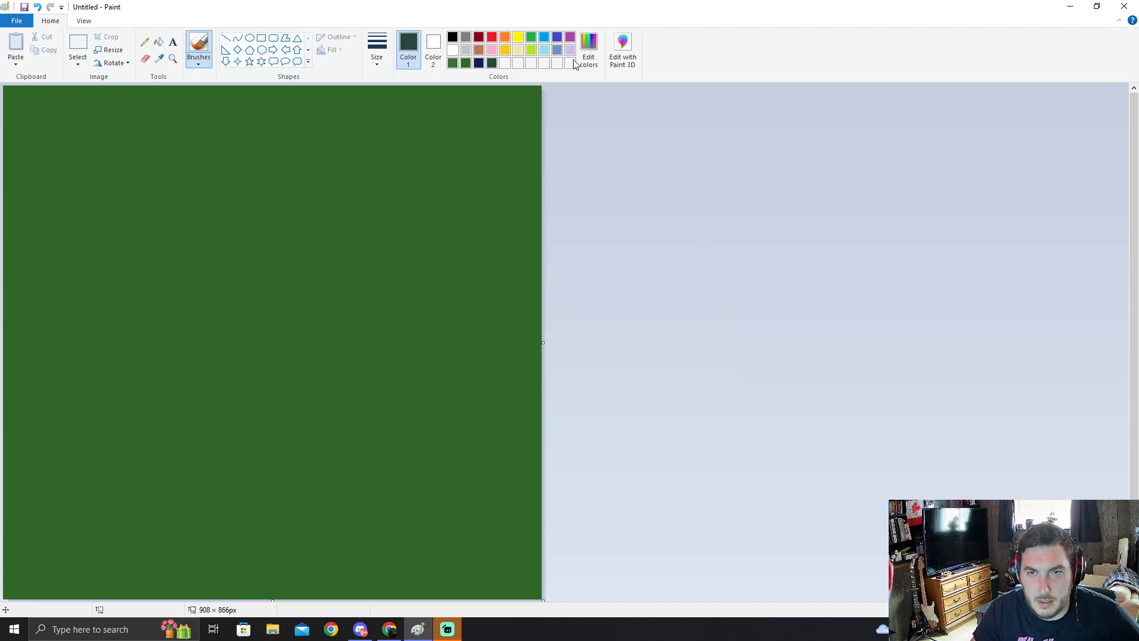
click(589, 52)
drag(699, 318, 699, 309)
click(502, 395)
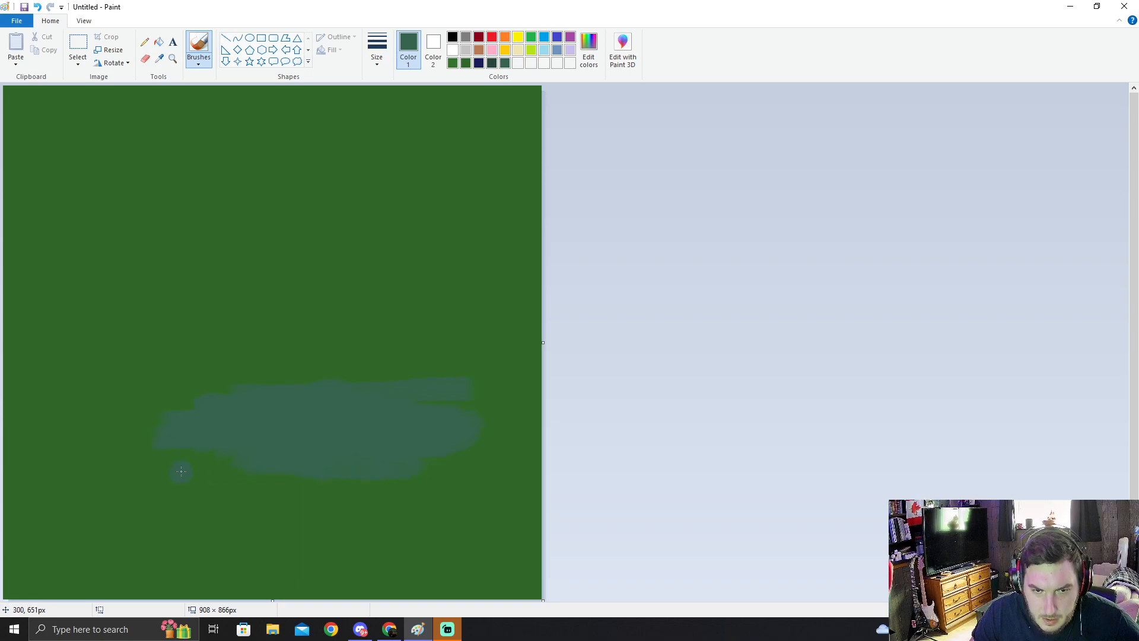
Step: Shift the brush colour to a slightly bluer muted teal and paint horizontal strokes around both ends and the underside of the patch
click(589, 47)
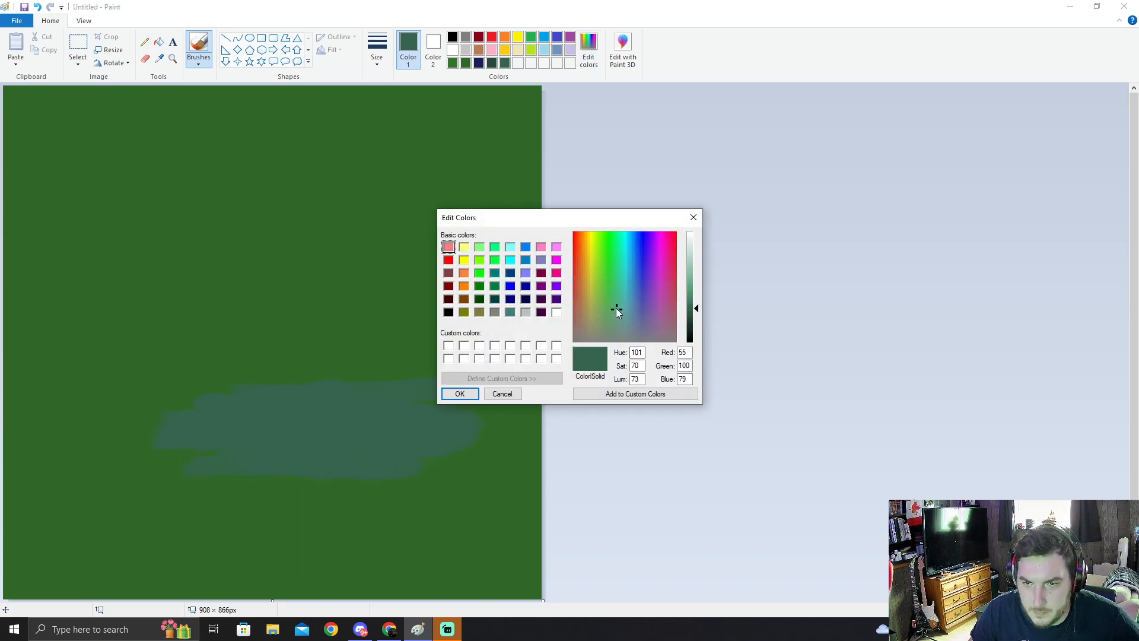
drag(616, 308, 624, 307)
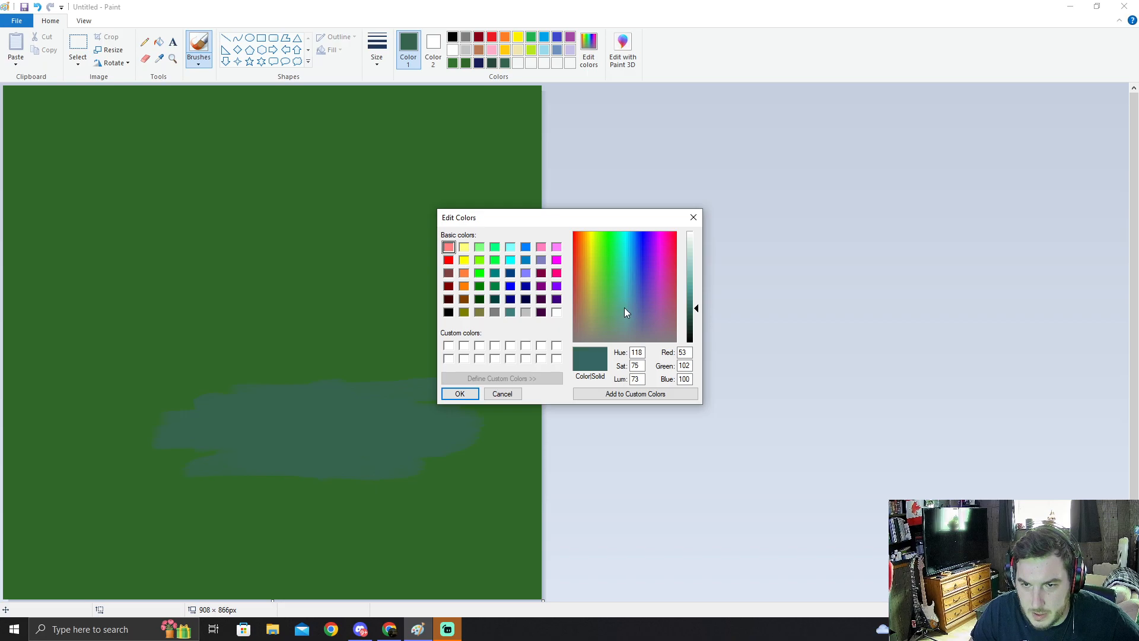
click(695, 309)
click(460, 393)
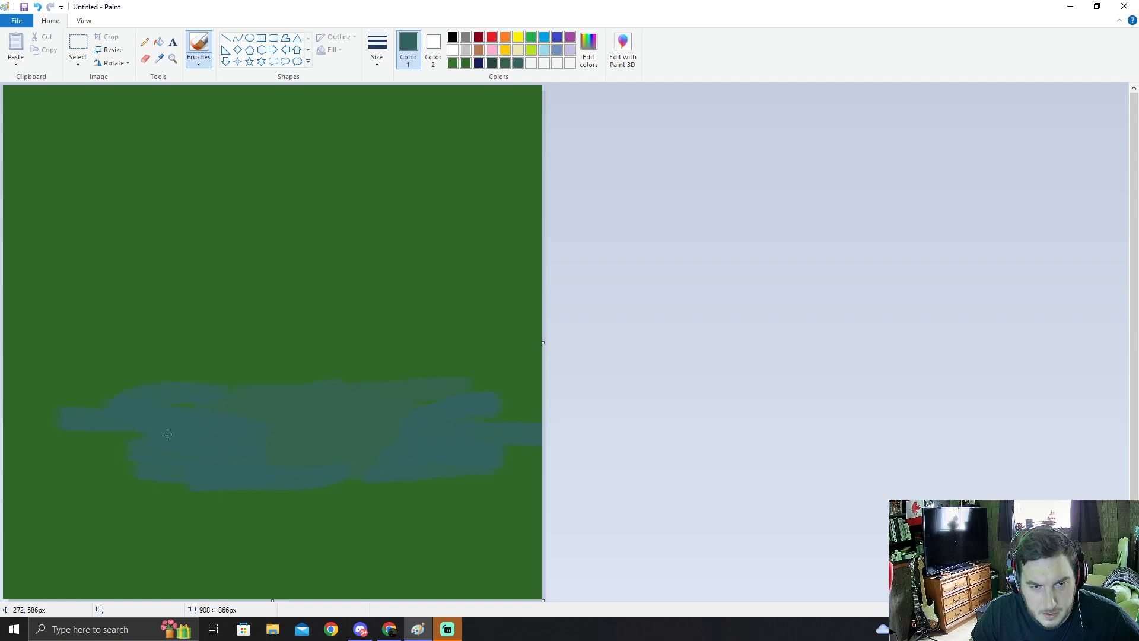
Step: Mix a slate blue with RGB 48, 72, 103 and brush horizontal strokes across the lower right side of the canvas
click(589, 47)
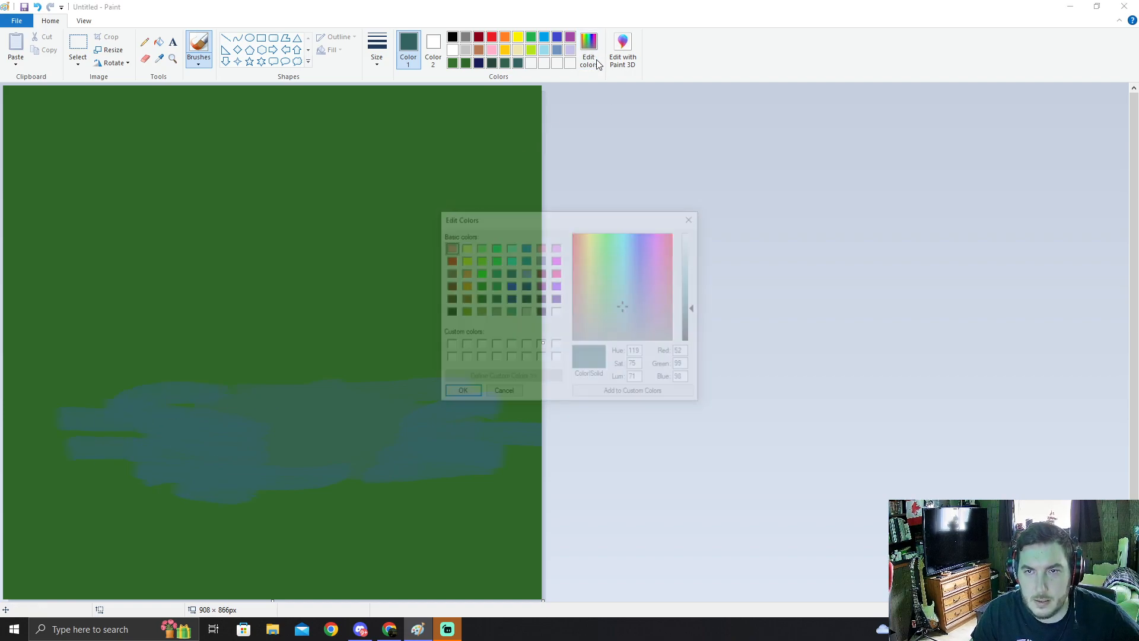
drag(624, 307, 635, 301)
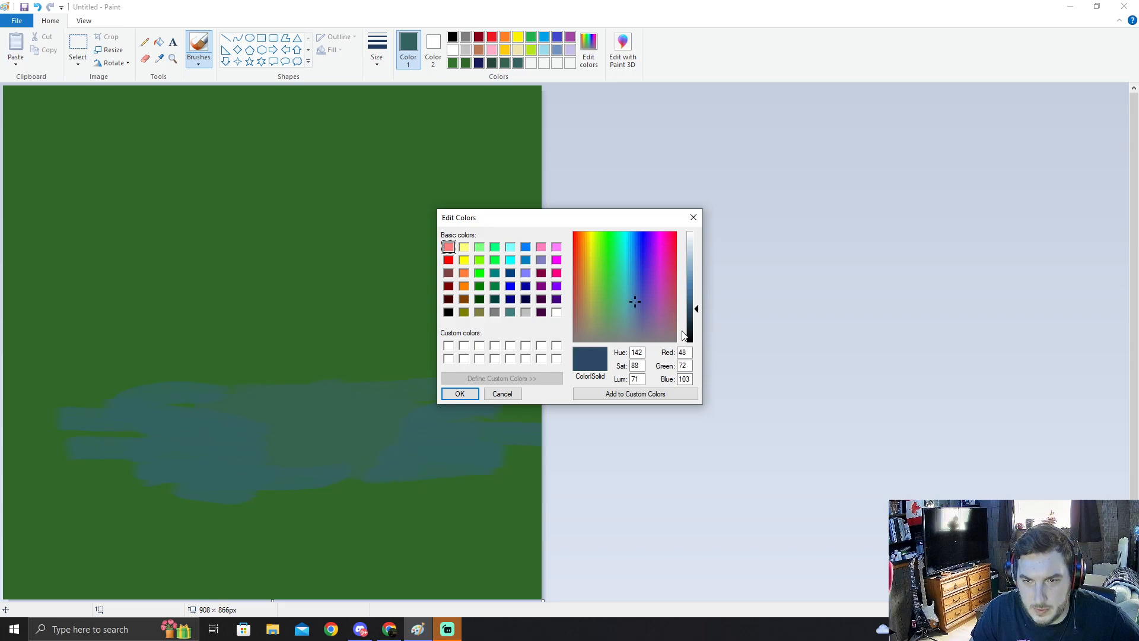
click(460, 394)
mouse_move(437, 463)
mouse_down()
mouse_move(563, 457)
mouse_move(440, 467)
mouse_move(428, 483)
mouse_move(562, 489)
mouse_up()
drag(357, 509, 537, 507)
mouse_move(452, 424)
mouse_down()
mouse_move(461, 392)
mouse_move(541, 423)
mouse_up()
drag(461, 392, 541, 399)
drag(415, 455, 541, 456)
mouse_move(458, 508)
mouse_down()
mouse_move(531, 528)
mouse_move(356, 538)
mouse_move(457, 547)
mouse_move(323, 540)
mouse_move(500, 546)
mouse_move(305, 542)
mouse_move(379, 521)
mouse_move(358, 499)
mouse_move(511, 487)
mouse_up()
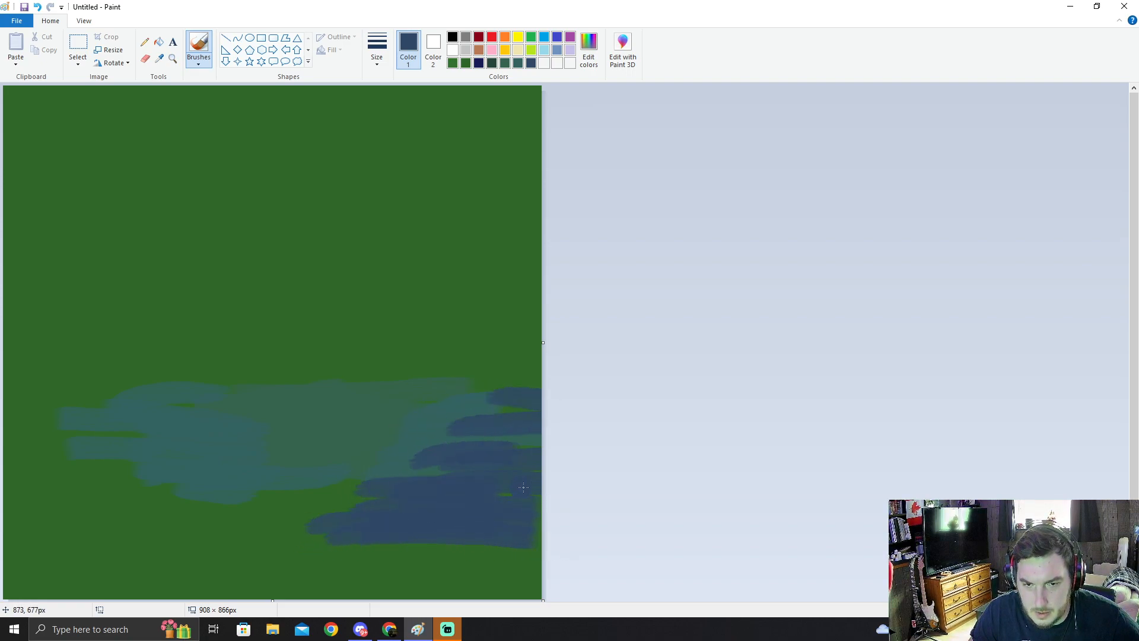
drag(465, 456, 574, 440)
drag(463, 539, 546, 544)
Step: Brush horizontal slate-blue strokes from the teal patch out to the canvas's left edge, covering the lower left side
drag(228, 497, 3, 498)
drag(149, 464, 2, 439)
mouse_move(125, 414)
mouse_down()
mouse_move(70, 399)
mouse_move(0, 438)
mouse_up()
mouse_move(136, 431)
mouse_down()
mouse_move(33, 442)
mouse_move(12, 467)
mouse_move(52, 423)
mouse_up()
mouse_move(157, 453)
mouse_down()
mouse_move(80, 480)
mouse_move(5, 483)
mouse_up()
drag(189, 512, 1, 522)
drag(249, 509, 19, 523)
drag(261, 541, 24, 548)
drag(217, 532, 3, 542)
drag(270, 533, 19, 550)
Step: Cover the strip along the bottom edge of the canvas with long horizontal slate-blue strokes
mouse_move(299, 549)
mouse_down()
mouse_move(491, 546)
mouse_move(528, 533)
mouse_up()
drag(284, 572, 613, 573)
drag(281, 561, 3, 566)
drag(314, 583, 40, 583)
drag(304, 586, 558, 591)
drag(475, 584, 591, 583)
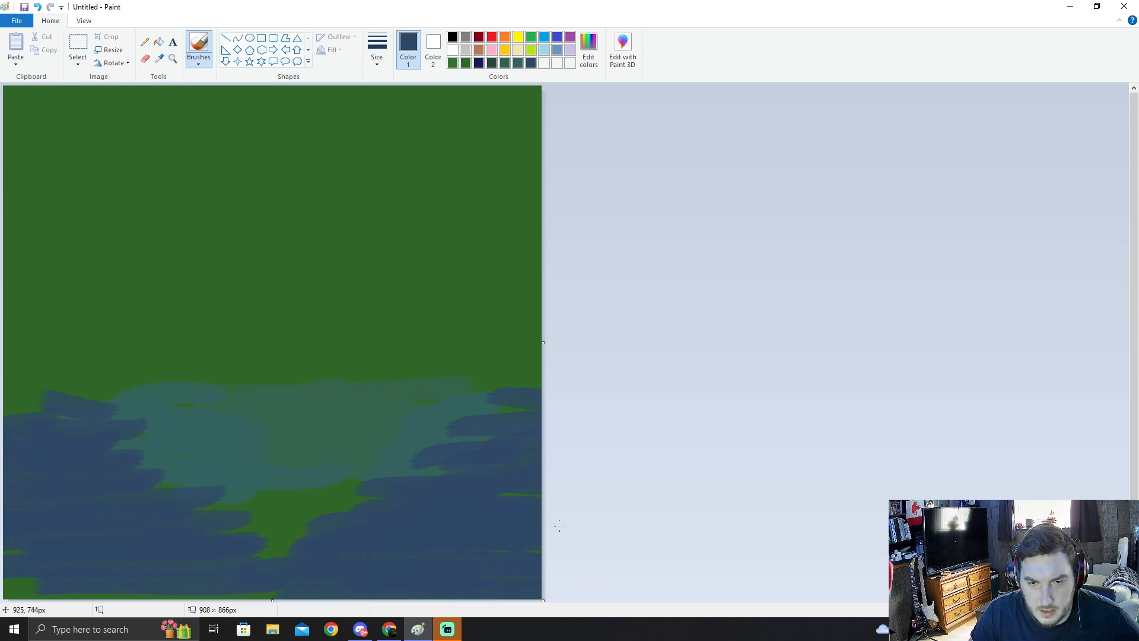
Step: Darken the blue to RGB 37, 55, 80 and paint over the outer parts of the water on both lower sides
click(588, 46)
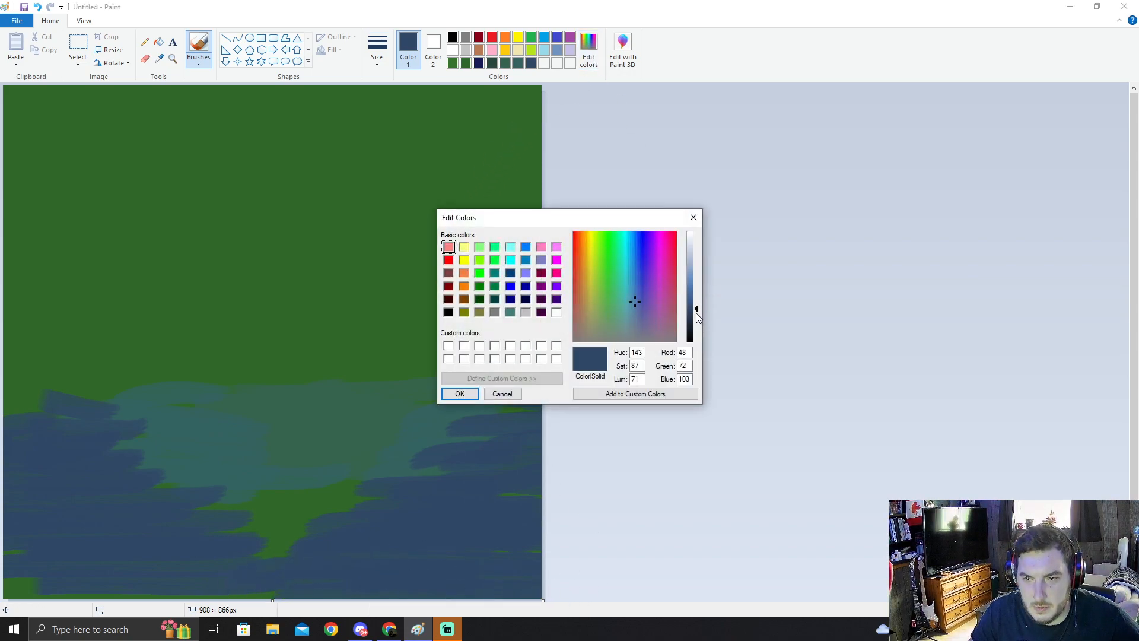
drag(697, 309, 697, 314)
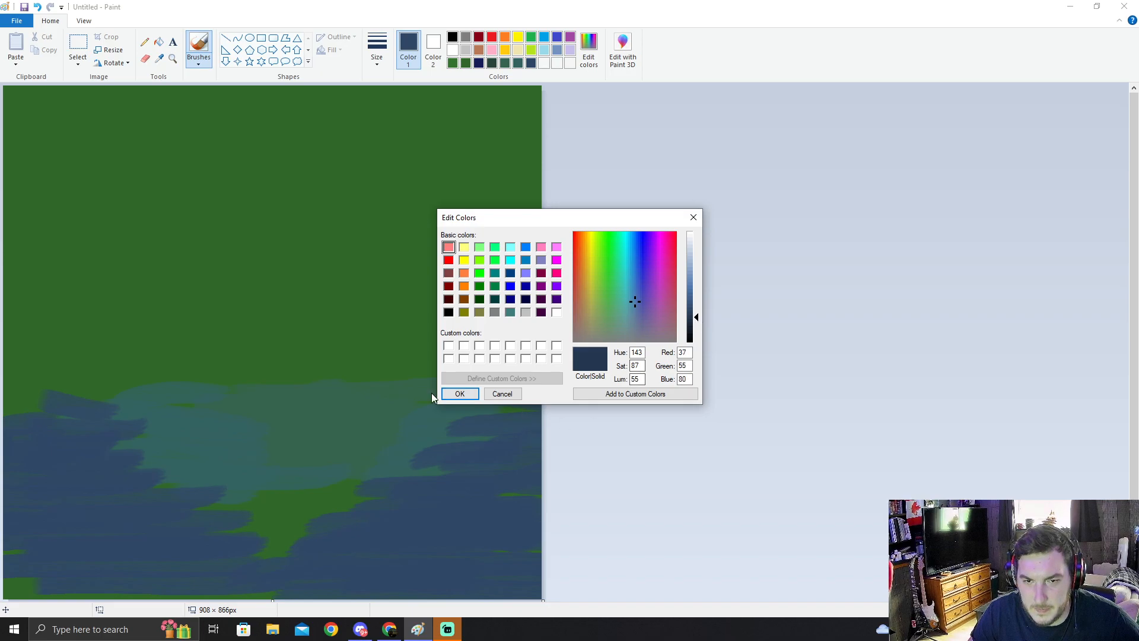
click(460, 394)
mouse_move(486, 428)
mouse_down()
mouse_move(574, 442)
mouse_move(430, 485)
mouse_move(546, 490)
mouse_move(397, 523)
mouse_move(634, 529)
mouse_move(369, 554)
mouse_move(528, 559)
mouse_move(358, 552)
mouse_move(386, 563)
mouse_move(485, 535)
mouse_move(301, 576)
mouse_move(546, 573)
mouse_move(309, 593)
mouse_up()
mouse_move(106, 458)
mouse_down()
mouse_move(11, 446)
mouse_move(116, 455)
mouse_move(64, 427)
mouse_move(158, 483)
mouse_move(12, 512)
mouse_move(211, 532)
mouse_move(196, 552)
mouse_move(35, 568)
mouse_move(294, 586)
mouse_move(56, 611)
mouse_up()
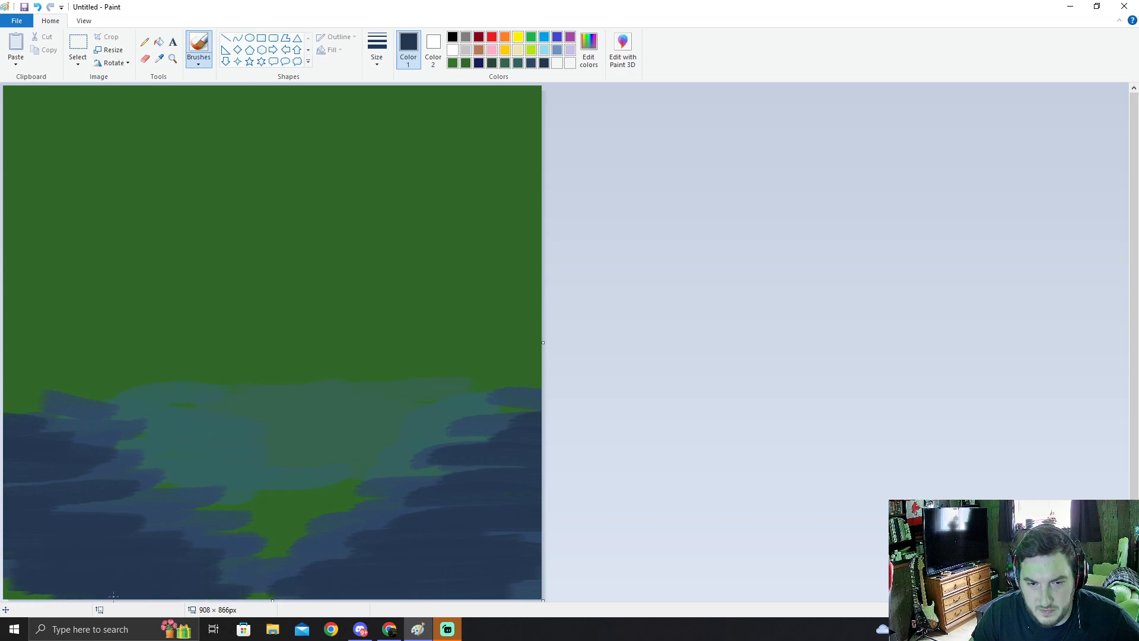
Step: Darken the blue further to a near-black navy and shade the lower right corner of the water with horizontal strokes
click(591, 50)
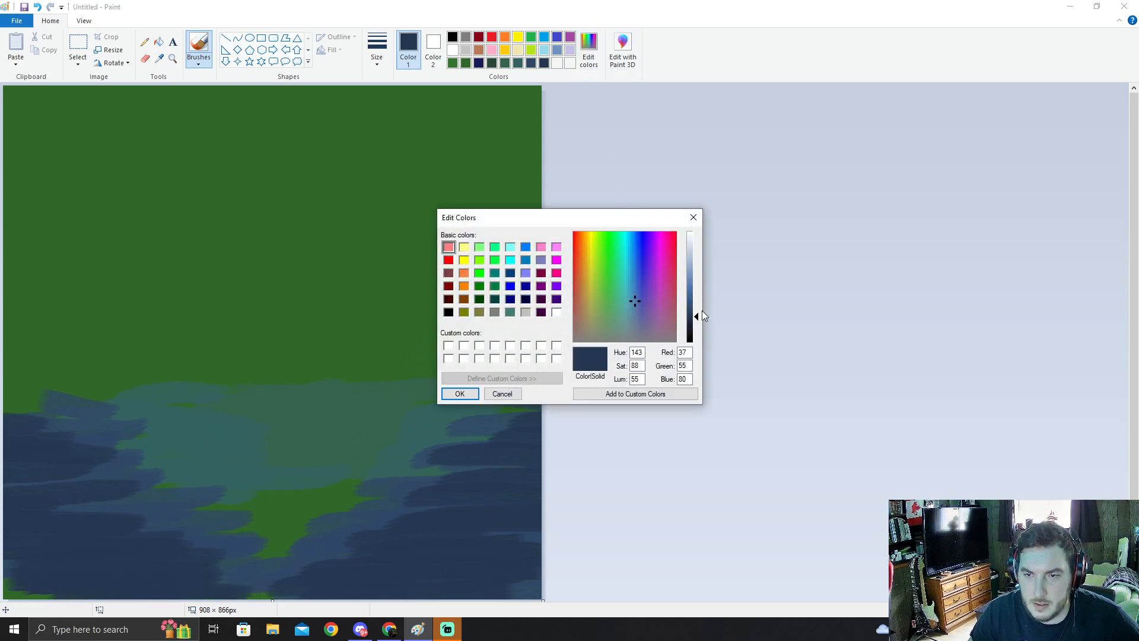
drag(702, 312, 697, 331)
click(460, 394)
mouse_move(501, 461)
mouse_down()
mouse_move(475, 510)
mouse_move(543, 499)
mouse_move(522, 486)
mouse_move(452, 481)
mouse_move(446, 510)
mouse_move(548, 509)
mouse_move(388, 537)
mouse_move(555, 550)
mouse_move(368, 576)
mouse_move(525, 577)
mouse_move(393, 595)
mouse_move(506, 595)
mouse_move(302, 601)
mouse_up()
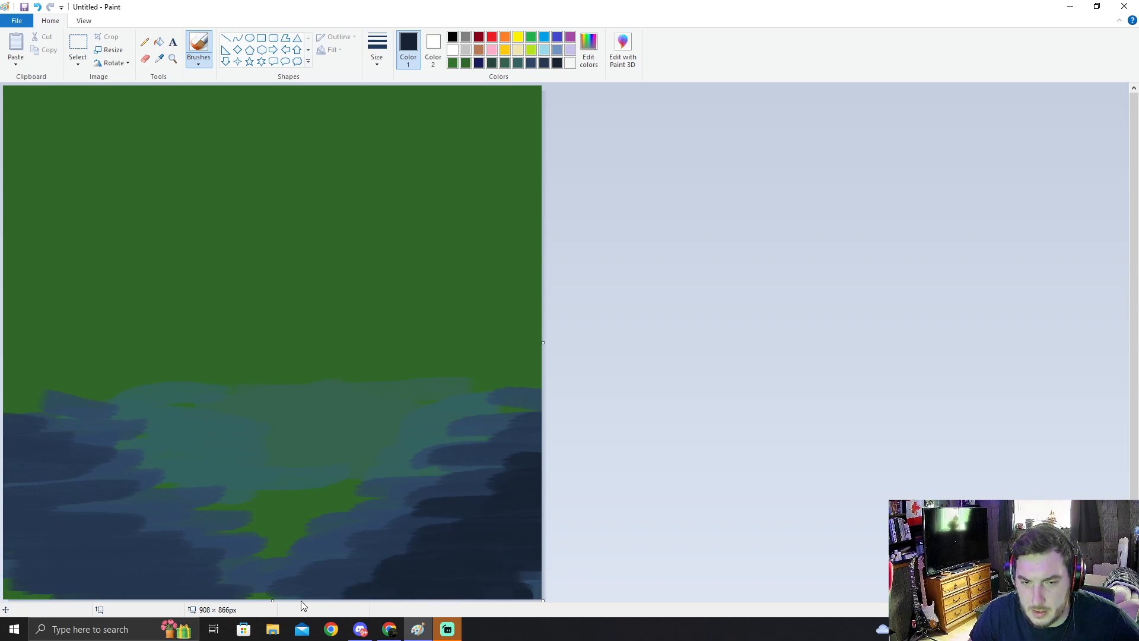
Step: Shade the lower left corner of the water with near-black navy and deepen it with strokes in RGB 20, 31, 46
mouse_move(148, 575)
mouse_down()
mouse_move(6, 593)
mouse_move(73, 566)
mouse_move(165, 566)
mouse_move(18, 537)
mouse_move(15, 521)
mouse_move(63, 501)
mouse_move(20, 497)
mouse_move(7, 473)
mouse_move(112, 516)
mouse_move(40, 550)
mouse_up()
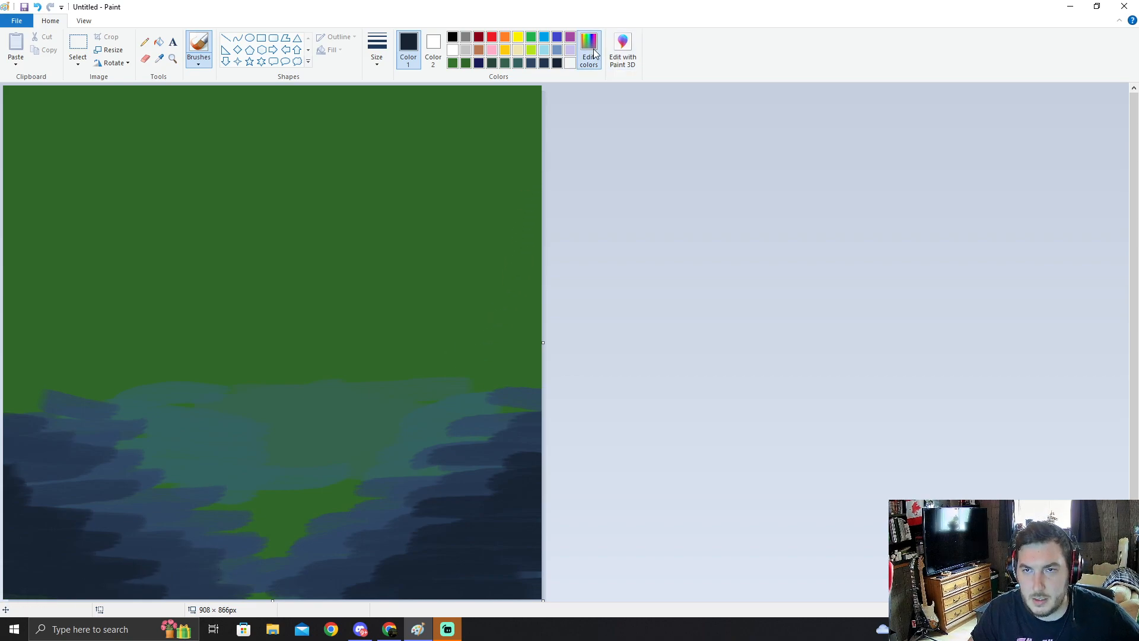
click(589, 48)
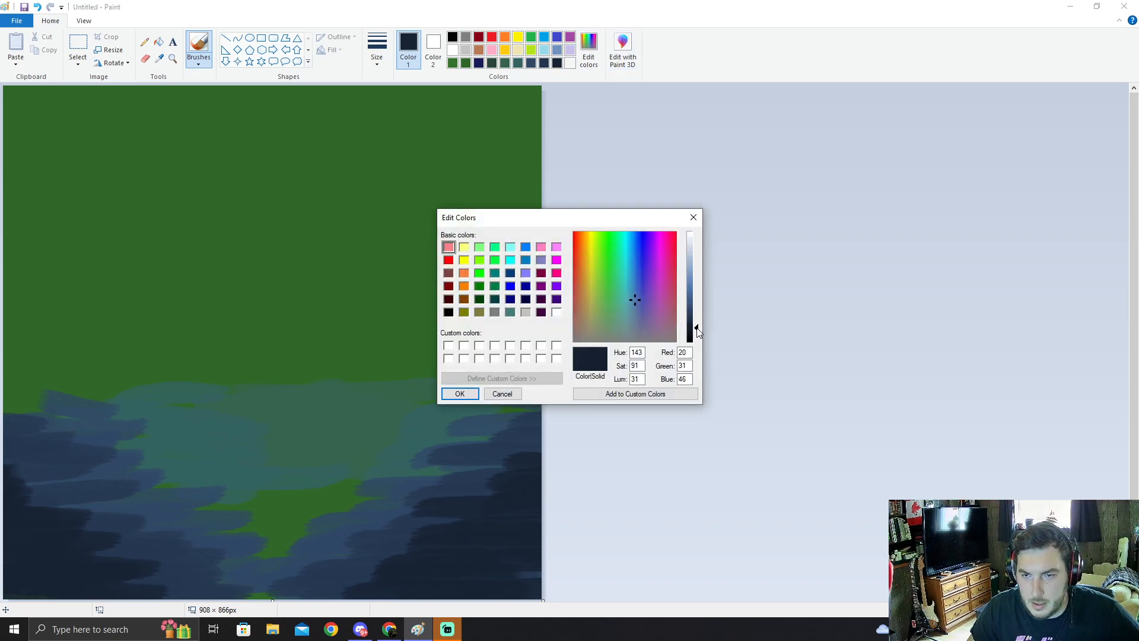
click(460, 393)
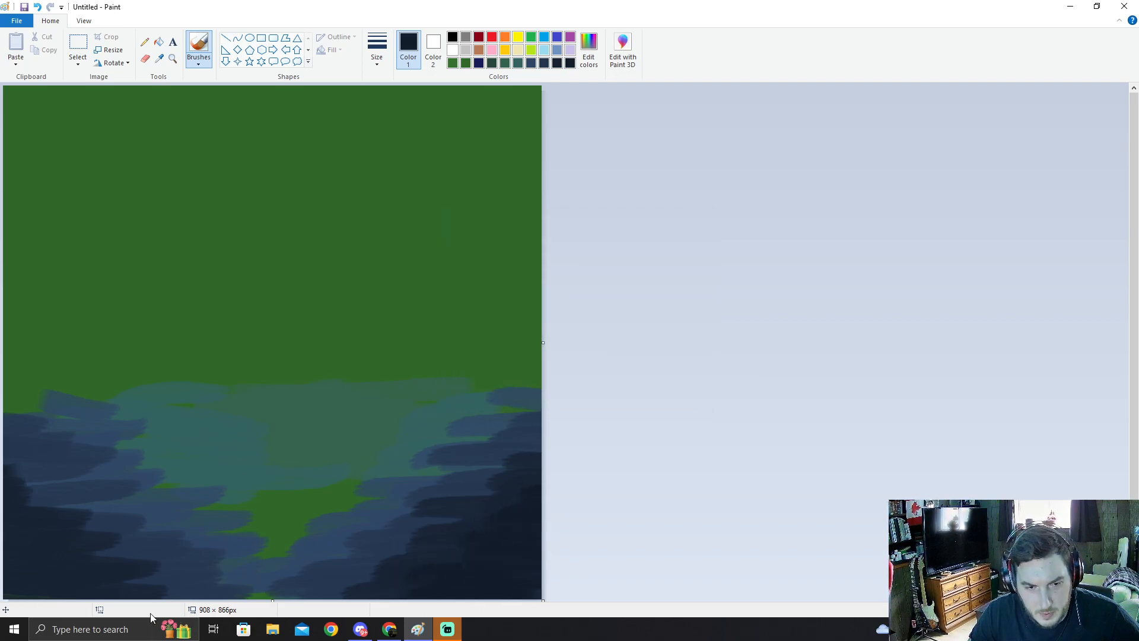
drag(112, 592, 80, 588)
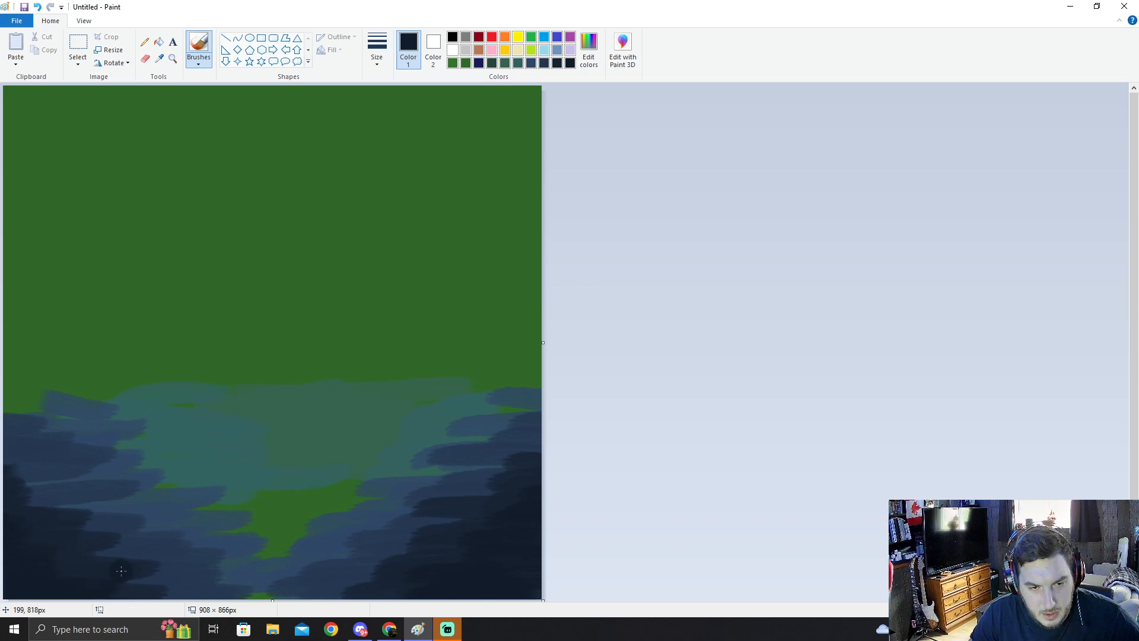
Step: Darken the navy to RGB 7, 11, 16 and brush it into the bottom right and bottom left corners of the canvas
click(598, 65)
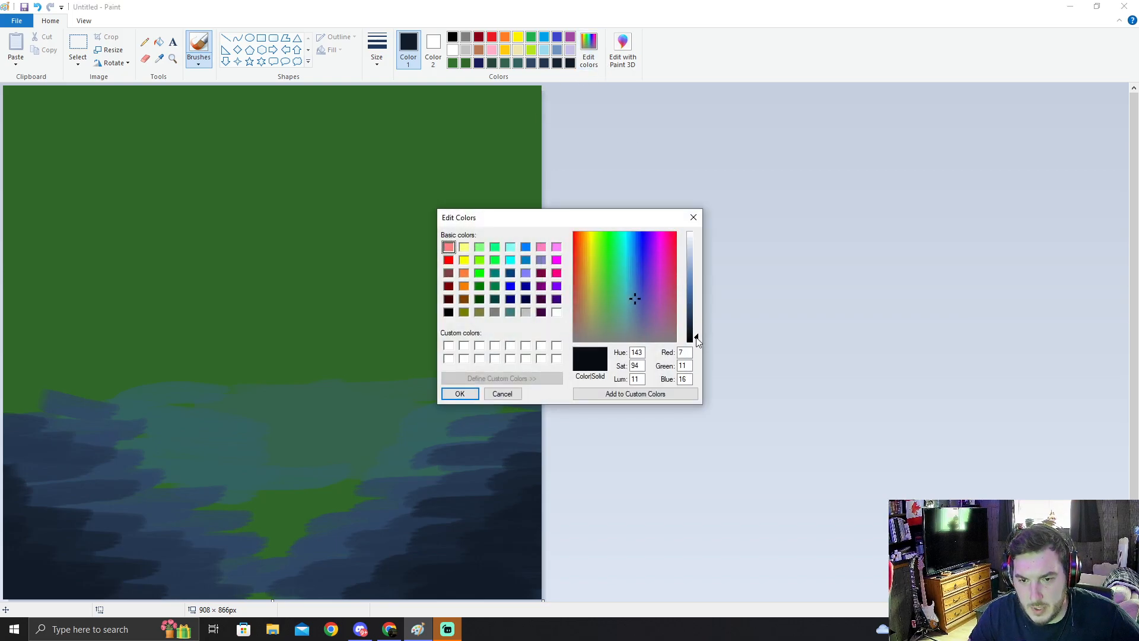
click(460, 394)
mouse_move(523, 543)
mouse_down()
mouse_move(547, 534)
mouse_move(505, 545)
mouse_move(501, 562)
mouse_move(557, 565)
mouse_move(481, 584)
mouse_move(538, 596)
mouse_up()
mouse_move(43, 595)
mouse_down()
mouse_move(27, 575)
mouse_move(61, 567)
mouse_move(1, 570)
mouse_move(43, 556)
mouse_move(24, 554)
mouse_move(57, 581)
mouse_up()
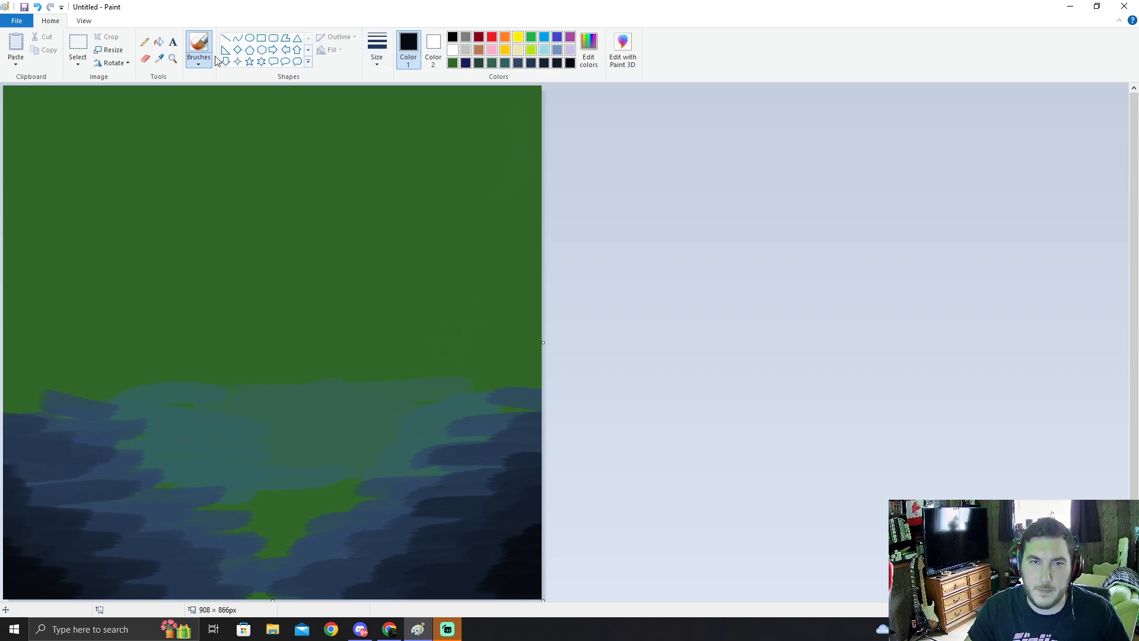
Step: Sample the background green and paint along the water's upper edge to even out the horizon
click(159, 58)
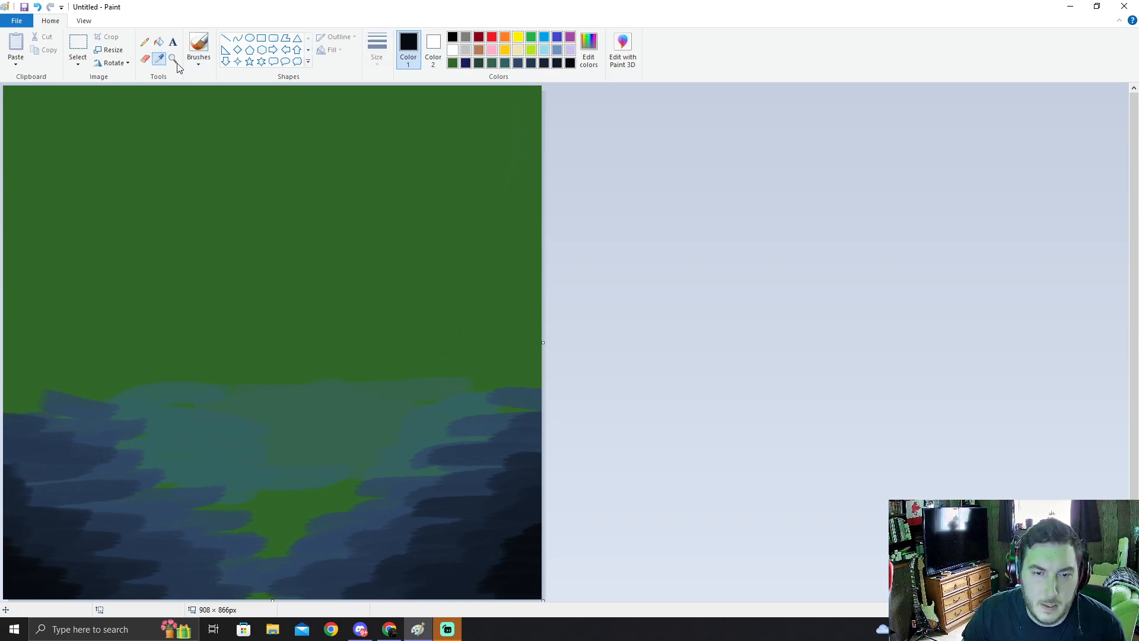
click(365, 406)
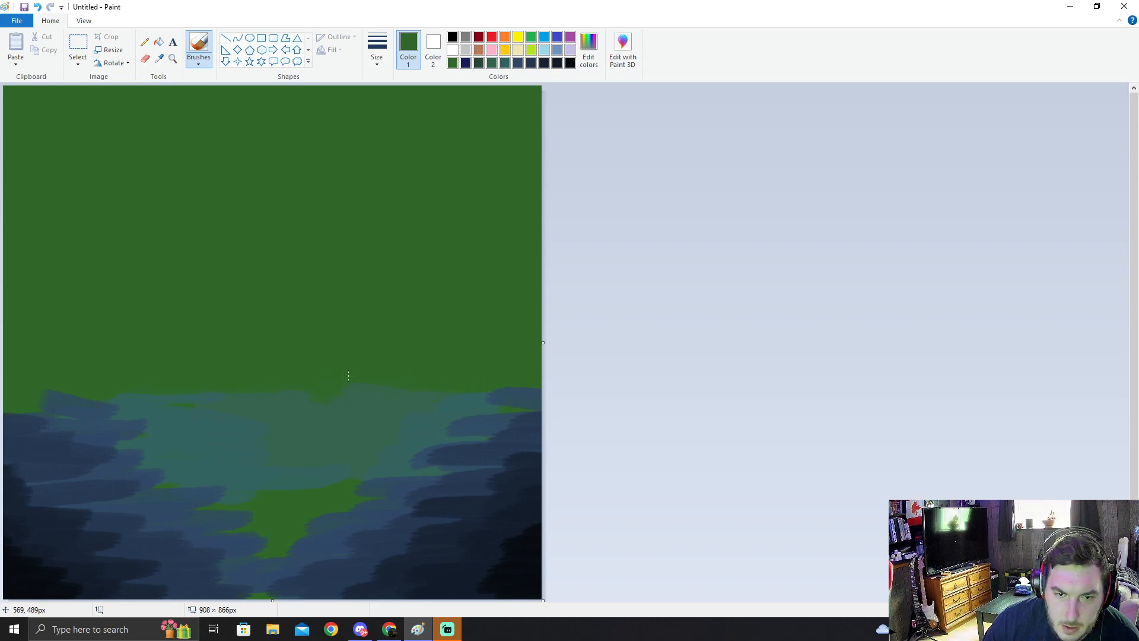
drag(333, 386, 540, 381)
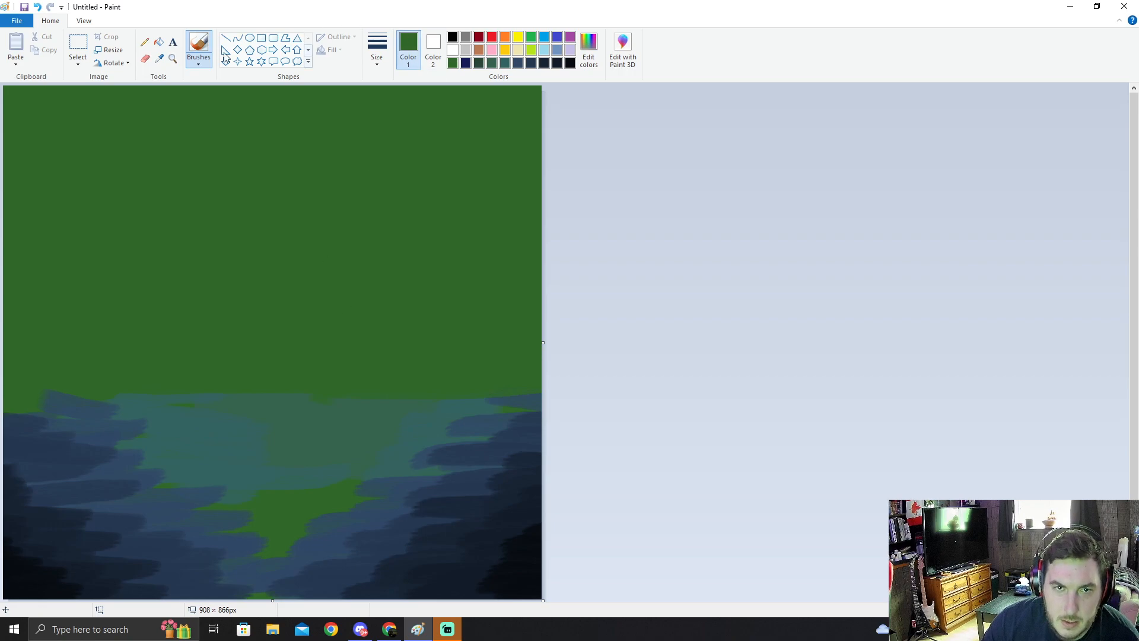
Step: Sample the muted teal-green from the middle of the water and brush it over the centre and the green gap below
click(159, 59)
click(372, 407)
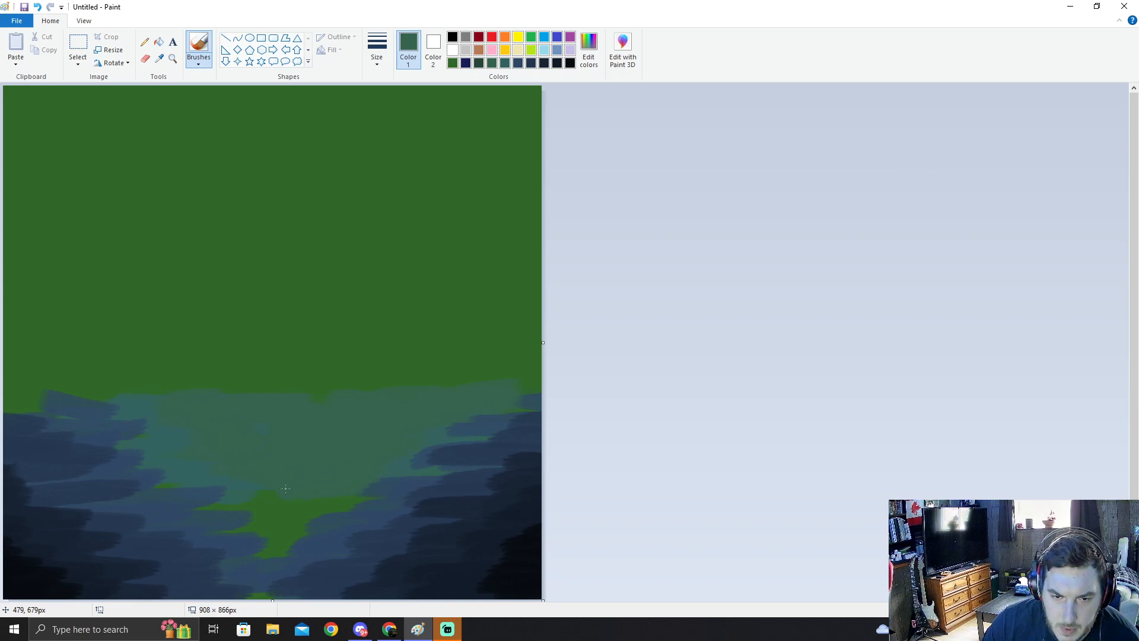
drag(309, 517, 319, 520)
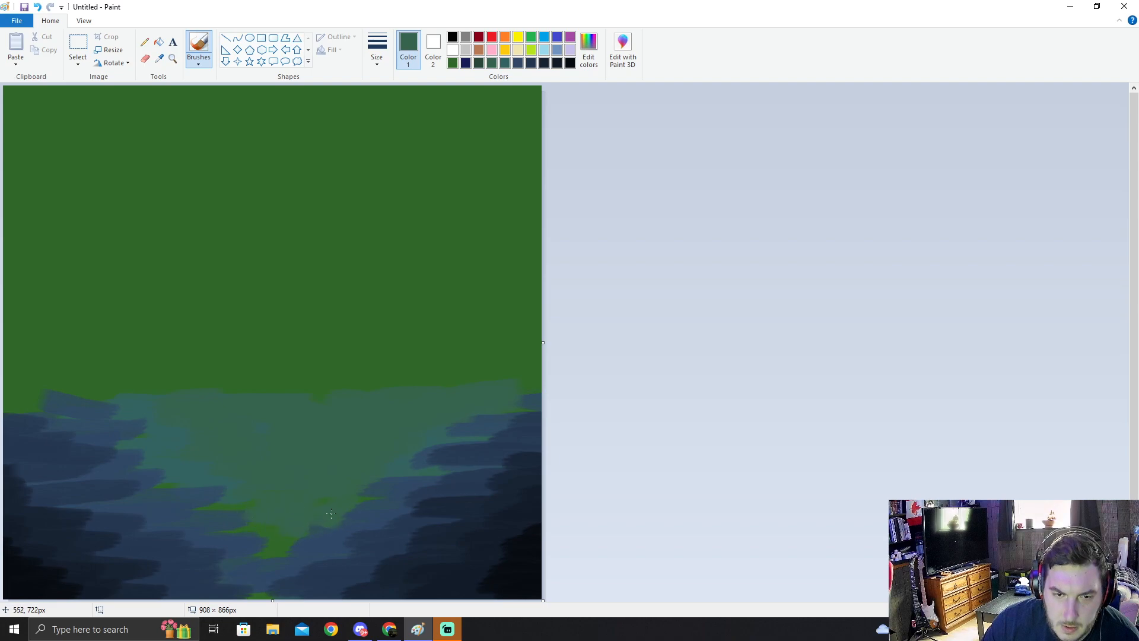
Step: Lighten the colour to RGB 70, 136, 91 and try a highlight patch at the upper centre of the water
click(588, 48)
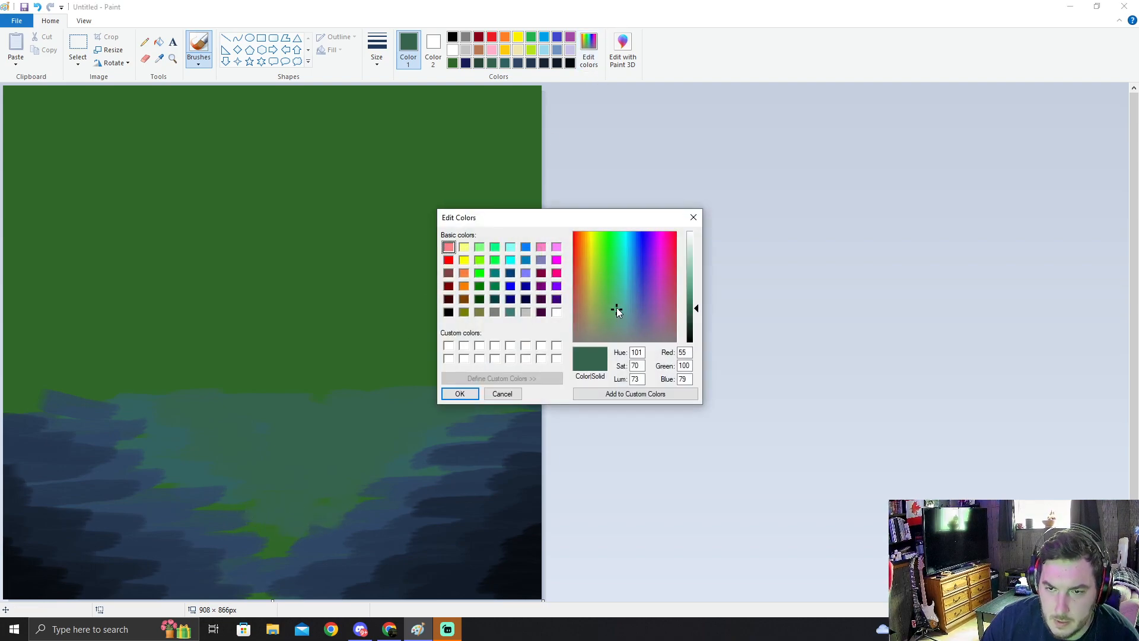
drag(698, 311, 699, 301)
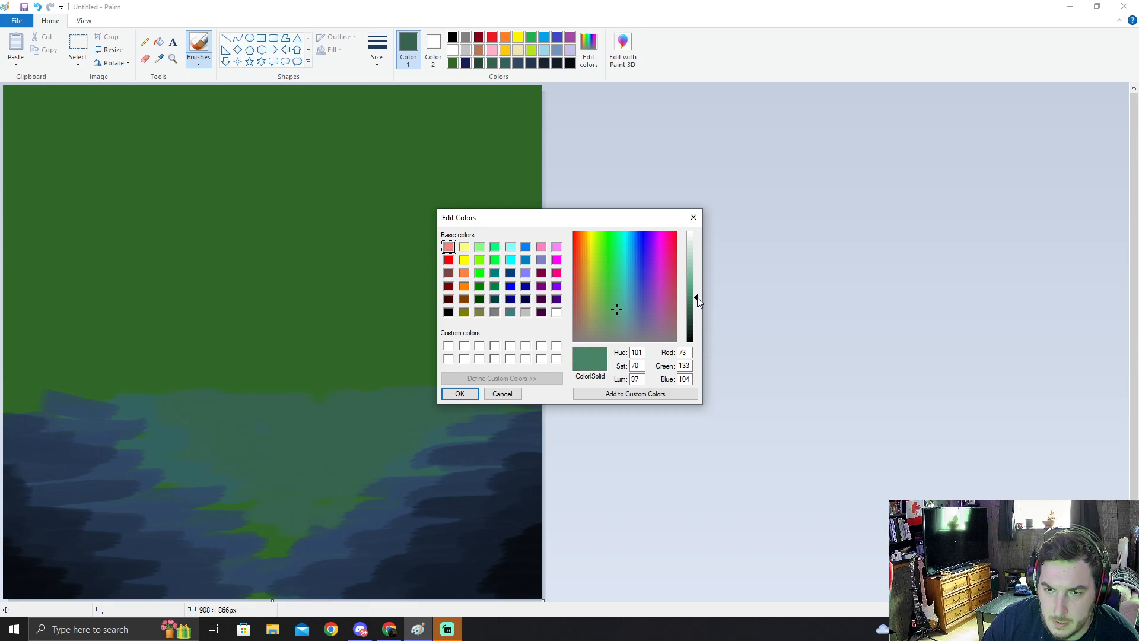
key(Return)
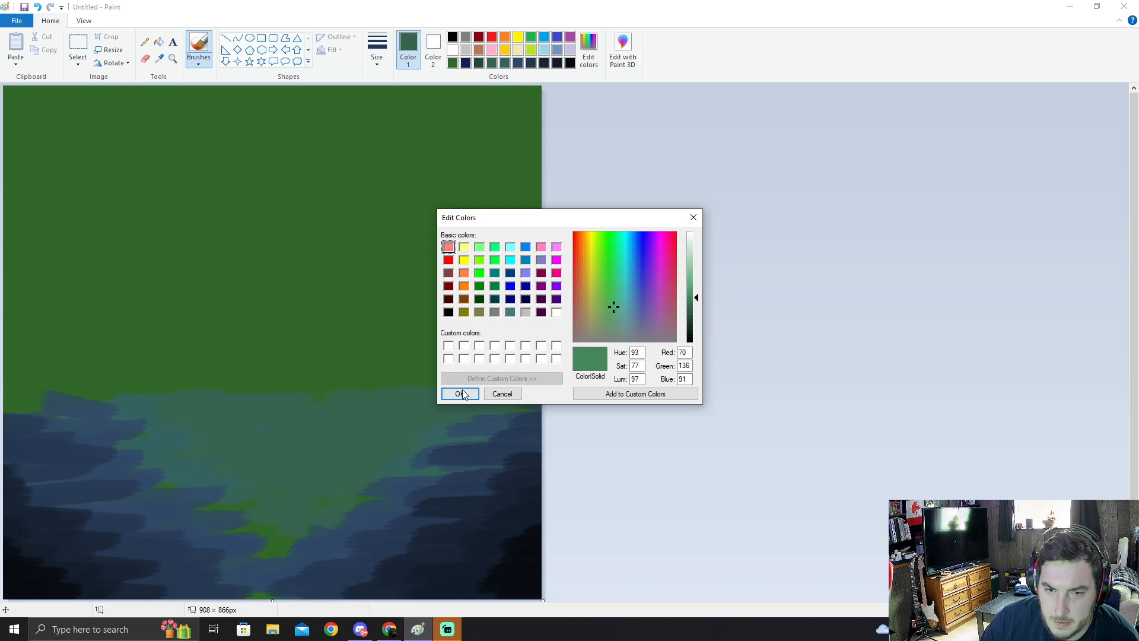
mouse_move(330, 394)
mouse_down()
mouse_move(350, 393)
mouse_move(320, 409)
mouse_move(336, 404)
mouse_move(287, 407)
mouse_up()
key(ctrl+z)
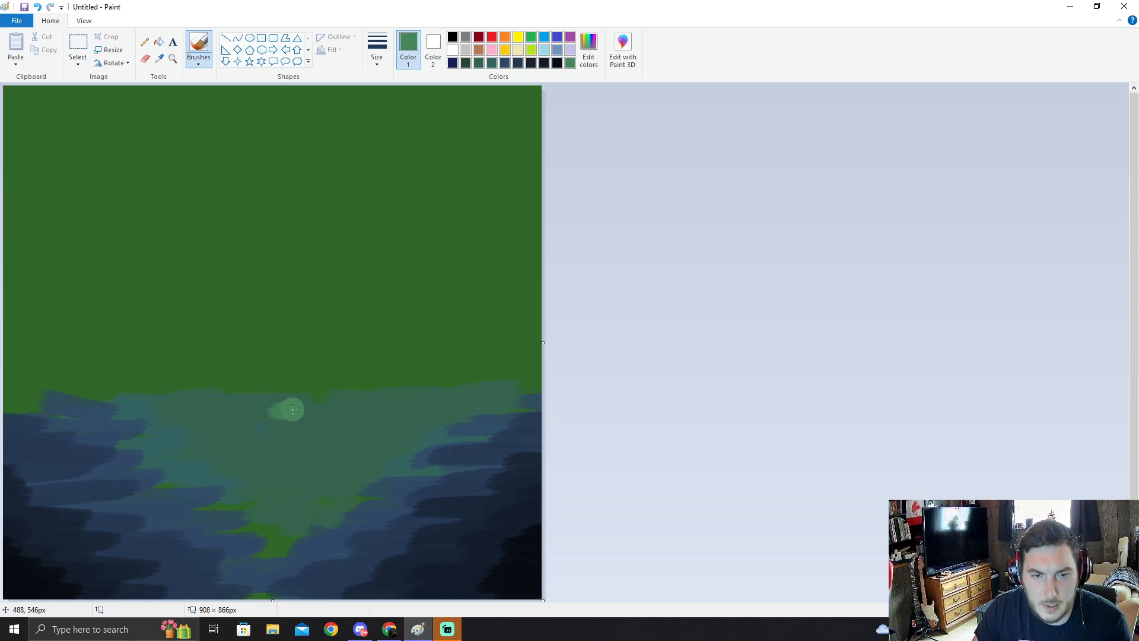
key(ctrl+z)
drag(353, 401, 364, 407)
mouse_move(288, 423)
mouse_down()
mouse_move(309, 410)
mouse_move(237, 409)
mouse_move(324, 427)
mouse_move(388, 420)
mouse_move(327, 421)
mouse_move(391, 410)
mouse_move(333, 403)
mouse_up()
drag(266, 423, 343, 438)
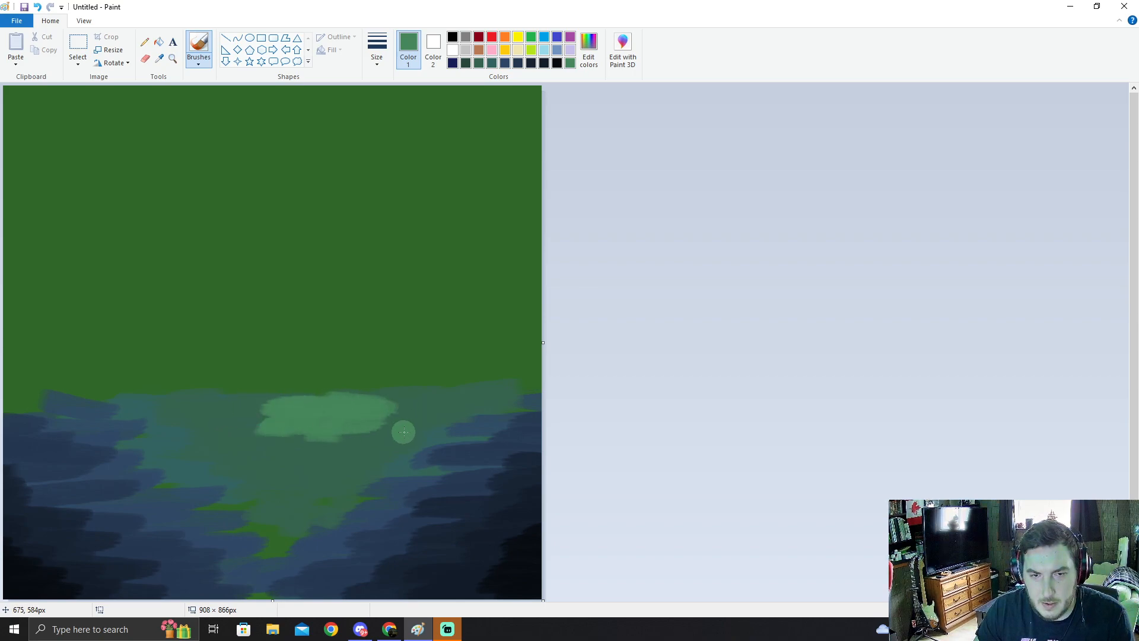
Step: Undo all the light green highlight strokes on the water
key(ctrl+z)
key(ctrl+z)
key(ctrl+z)
key(ctrl+z)
key(ctrl+z)
key(ctrl+z)
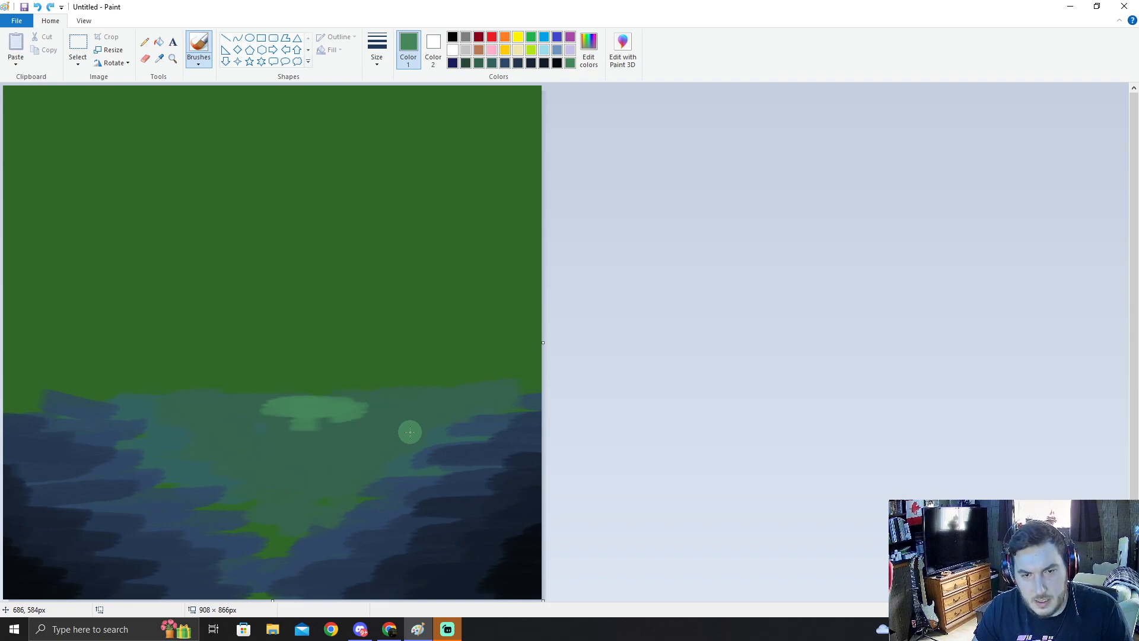
key(ctrl+z)
key(ctrl+z)
key(ctrl+z)
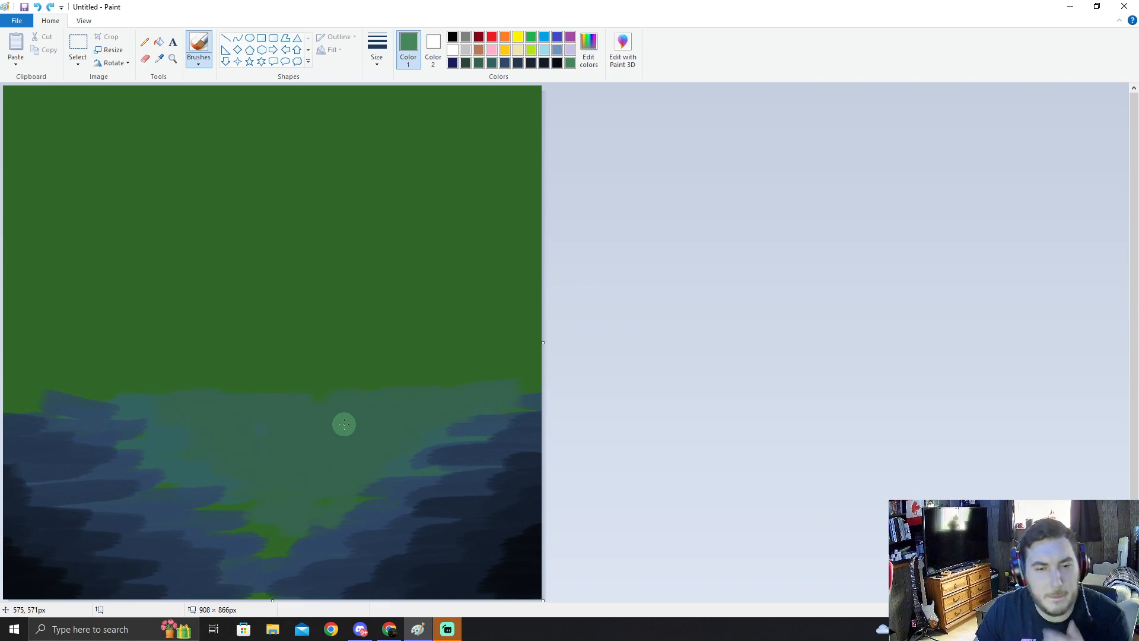
Step: Sample the darker teal from the water and paint a V-shaped band around the centre, extending along the horizon to both canvas edges
click(159, 58)
click(238, 431)
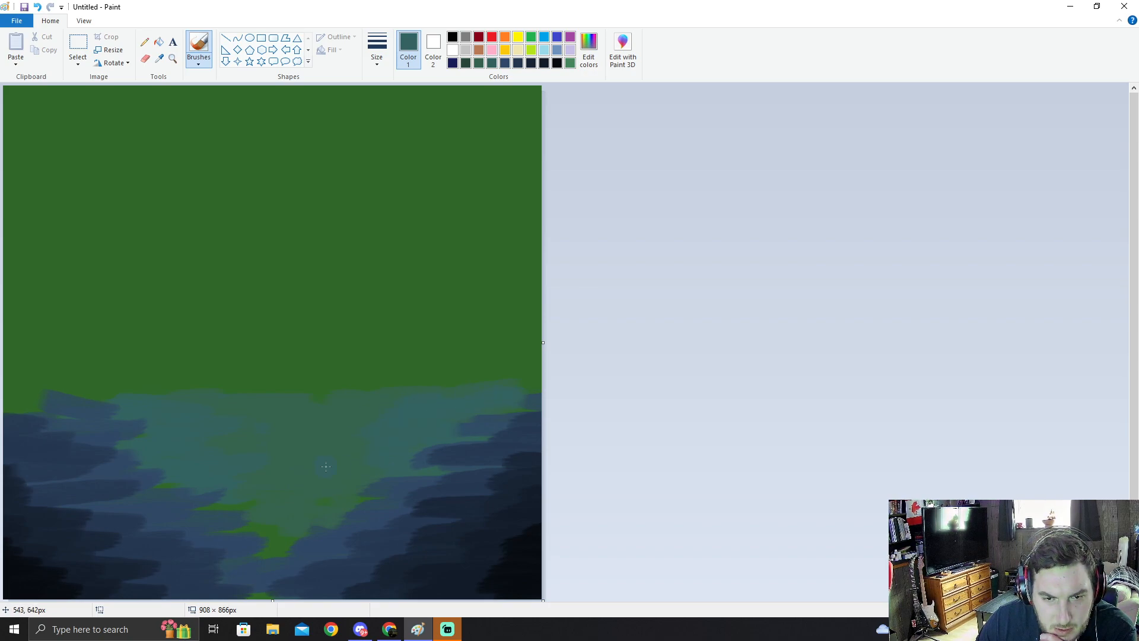
mouse_move(376, 477)
mouse_down()
mouse_move(432, 469)
mouse_move(400, 445)
mouse_move(384, 448)
mouse_move(429, 457)
mouse_move(378, 469)
mouse_up()
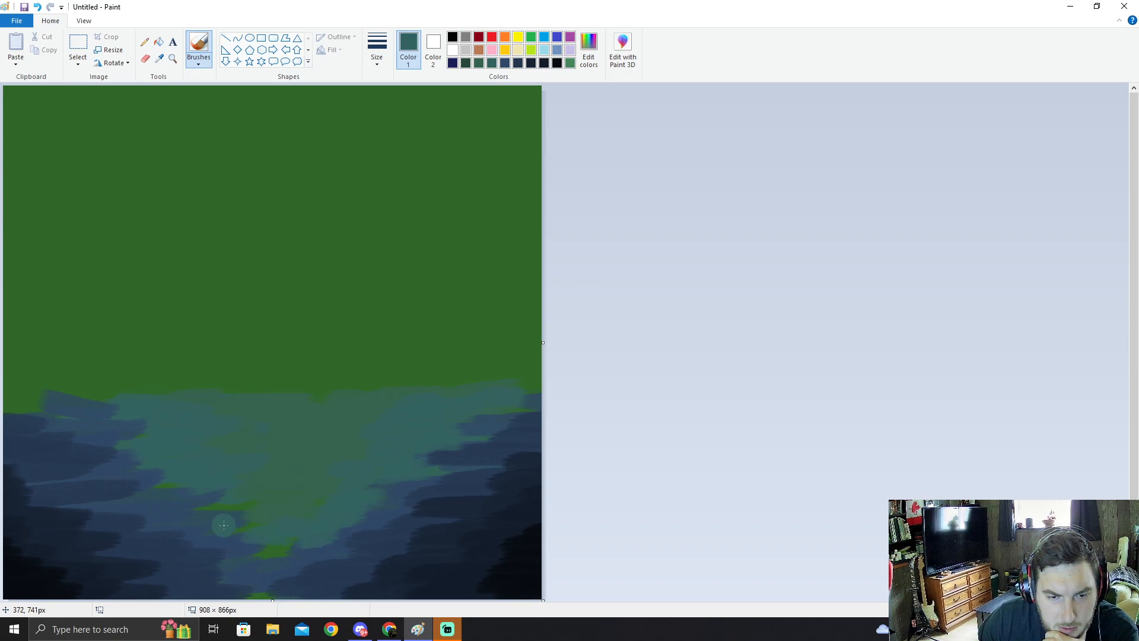
mouse_move(173, 497)
mouse_down()
mouse_move(122, 468)
mouse_move(144, 454)
mouse_move(111, 448)
mouse_move(144, 437)
mouse_move(112, 424)
mouse_move(138, 422)
mouse_move(64, 413)
mouse_move(154, 425)
mouse_up()
drag(415, 477, 373, 479)
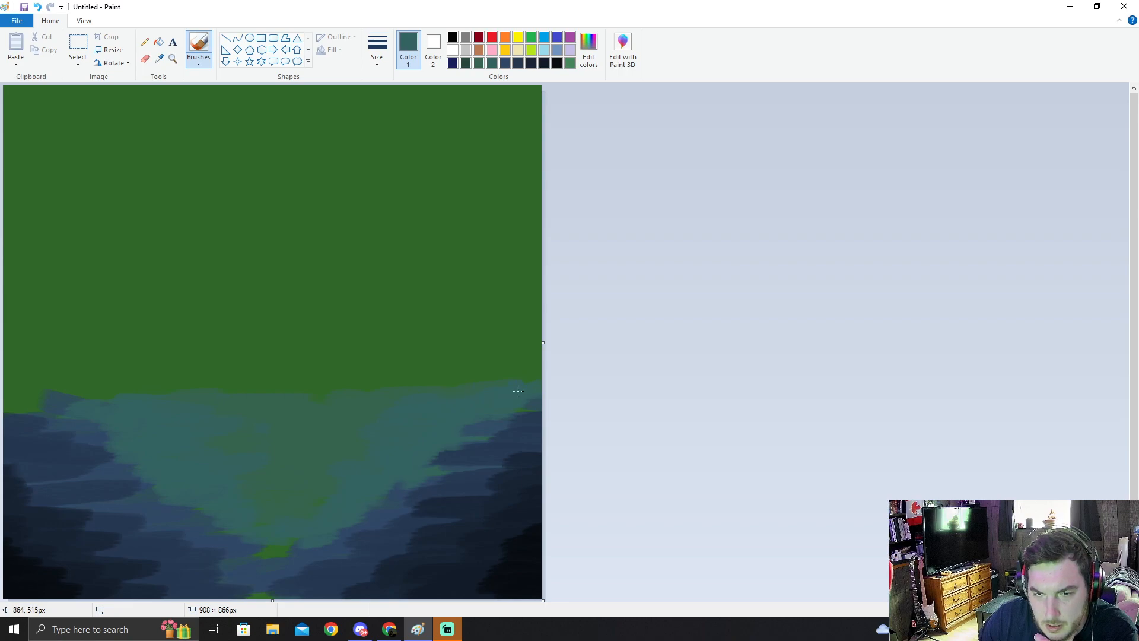
mouse_move(70, 409)
mouse_down()
mouse_move(5, 407)
mouse_move(102, 410)
mouse_move(70, 415)
mouse_move(163, 429)
mouse_move(89, 432)
mouse_move(131, 443)
mouse_move(106, 455)
mouse_up()
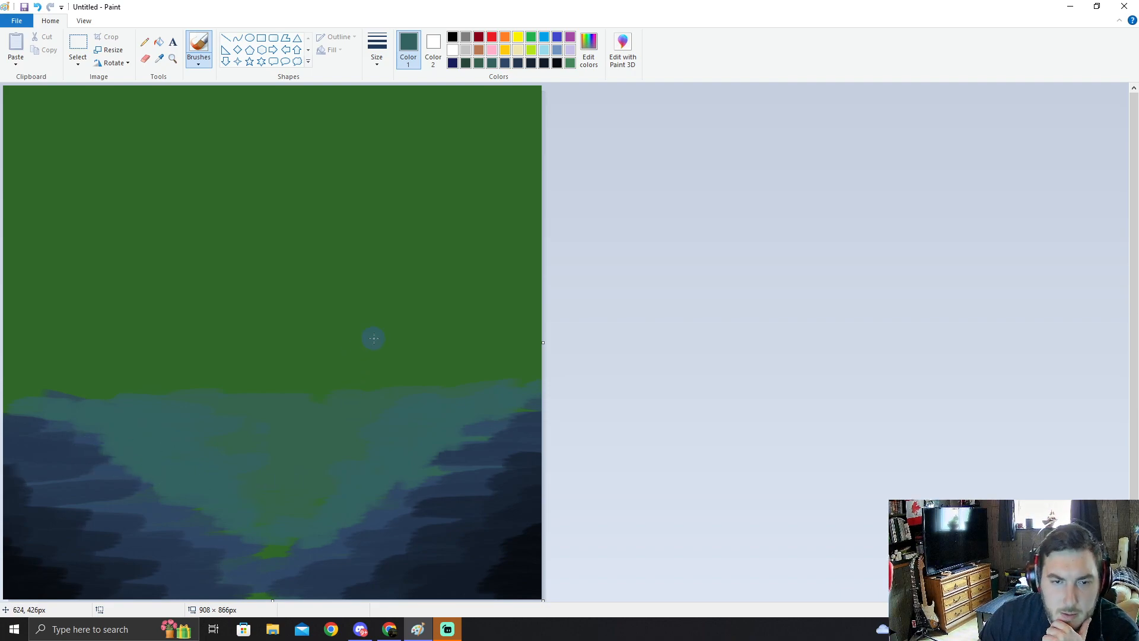
Step: Sample the slate blue and brush bands down both sides of the teal, joining them below the centre
click(159, 58)
click(110, 467)
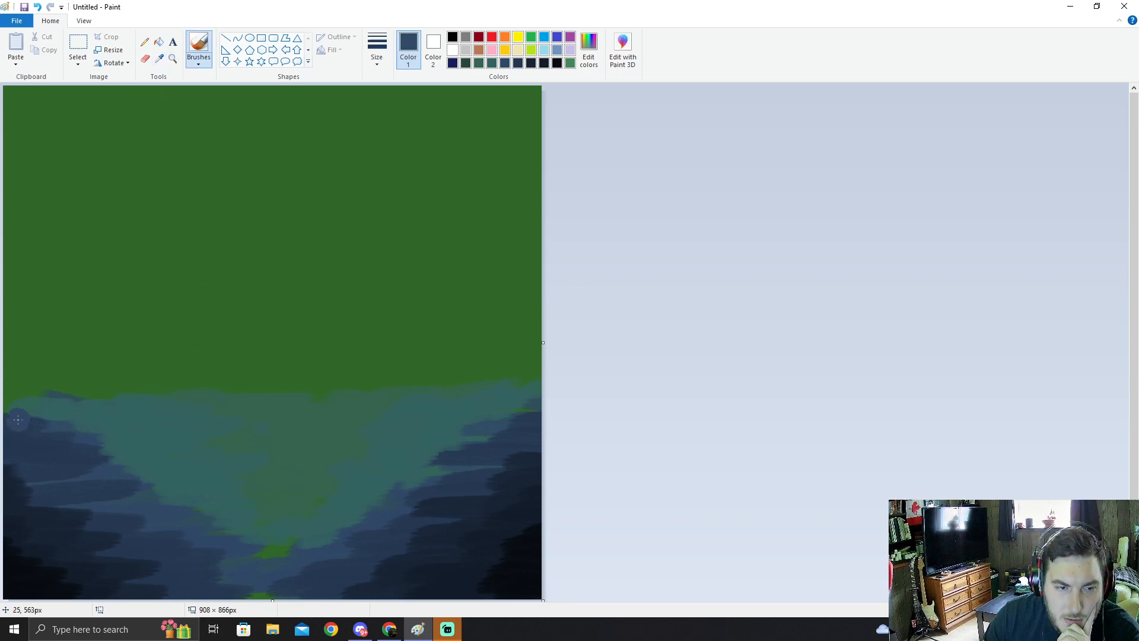
mouse_move(60, 431)
mouse_down()
mouse_move(99, 435)
mouse_move(47, 445)
mouse_move(109, 448)
mouse_move(50, 449)
mouse_move(116, 454)
mouse_move(82, 463)
mouse_move(119, 483)
mouse_up()
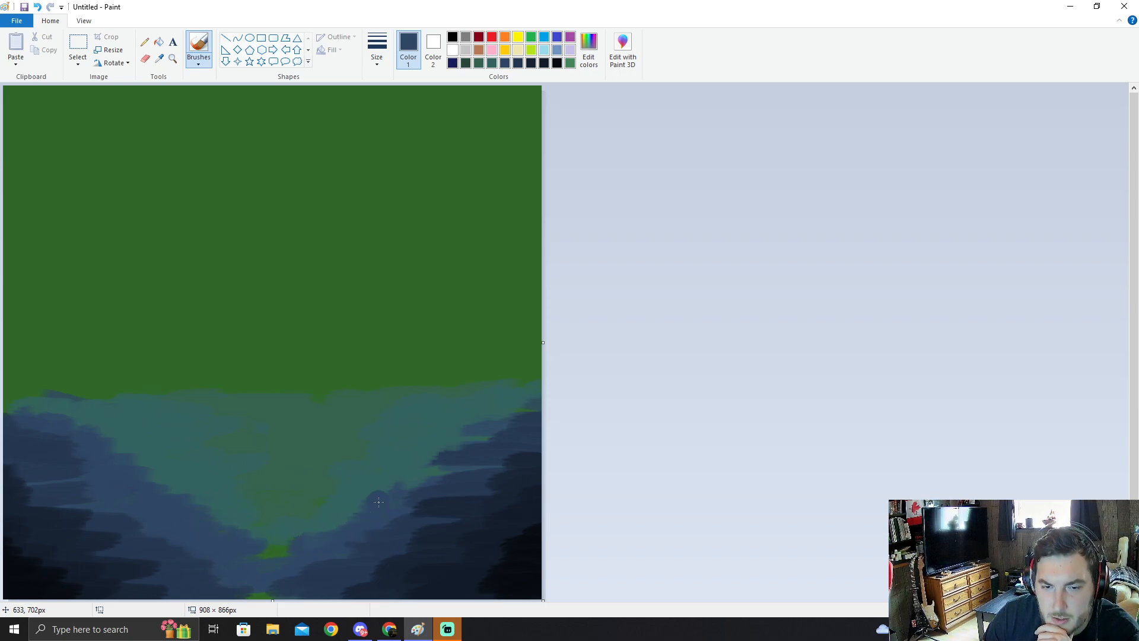
mouse_move(420, 468)
mouse_down()
mouse_move(458, 434)
mouse_move(446, 439)
mouse_move(453, 418)
mouse_move(525, 414)
mouse_move(494, 402)
mouse_move(510, 398)
mouse_move(524, 412)
mouse_move(475, 418)
mouse_move(527, 407)
mouse_move(507, 426)
mouse_move(445, 437)
mouse_move(512, 445)
mouse_move(451, 455)
mouse_move(469, 459)
mouse_move(466, 476)
mouse_move(404, 490)
mouse_move(438, 495)
mouse_move(391, 503)
mouse_move(410, 519)
mouse_up()
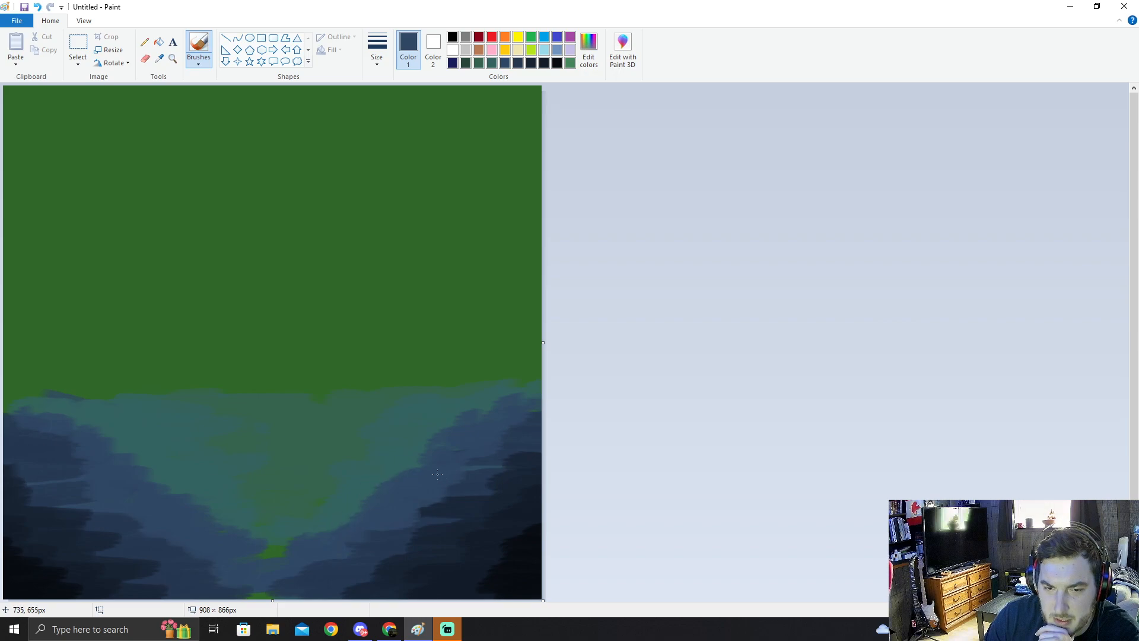
mouse_move(321, 547)
mouse_down()
mouse_move(236, 551)
mouse_move(354, 557)
mouse_move(271, 548)
mouse_up()
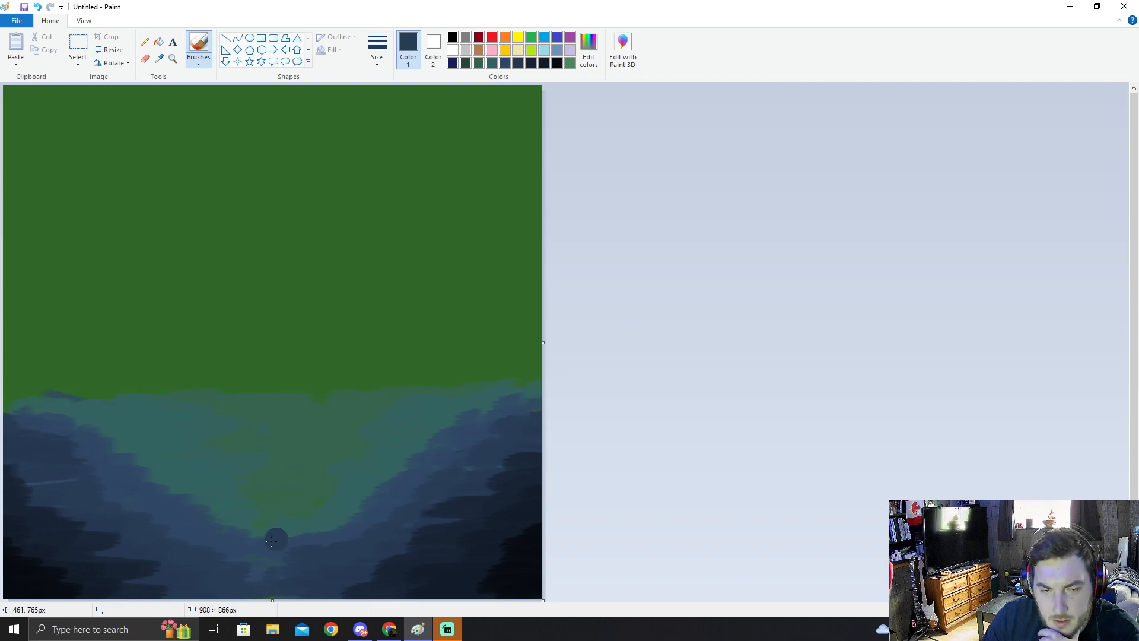
Step: Sample the dark navy tones and shade the outer lower sides of the water, going darker toward the corners
click(161, 58)
click(473, 488)
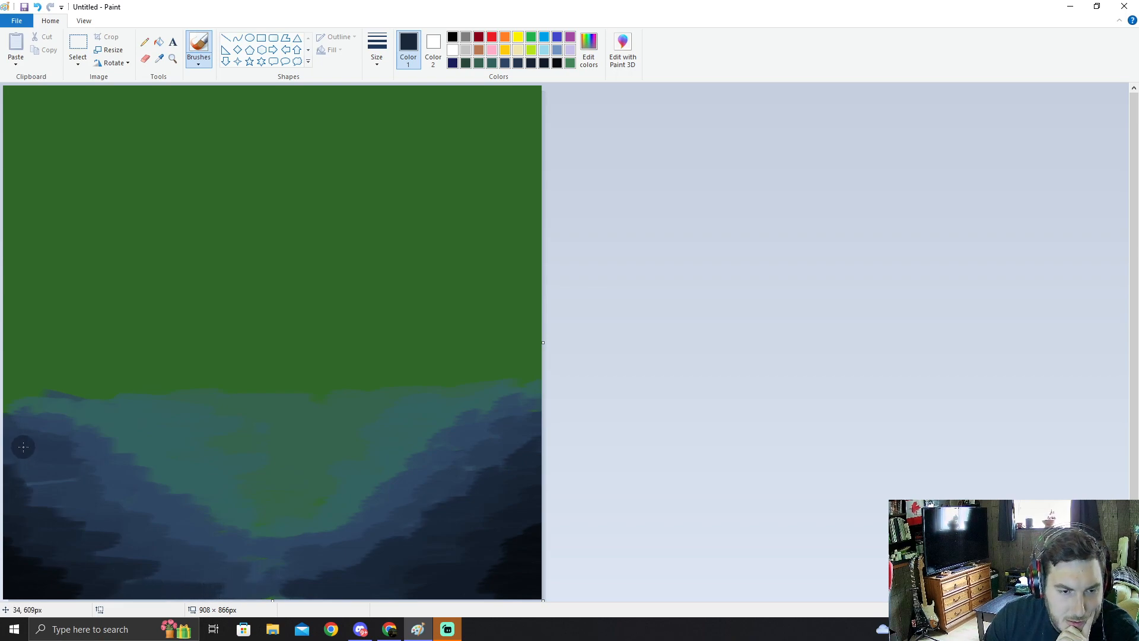
mouse_move(4, 466)
mouse_down()
mouse_move(46, 477)
mouse_move(16, 495)
mouse_move(81, 515)
mouse_move(63, 513)
mouse_up()
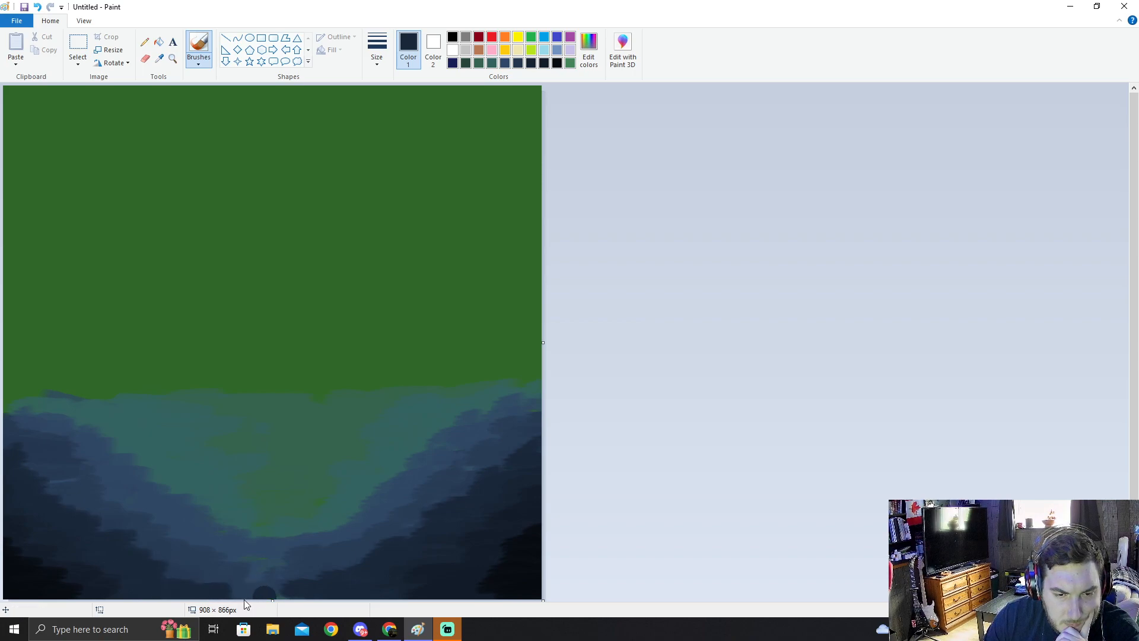
click(159, 58)
click(27, 540)
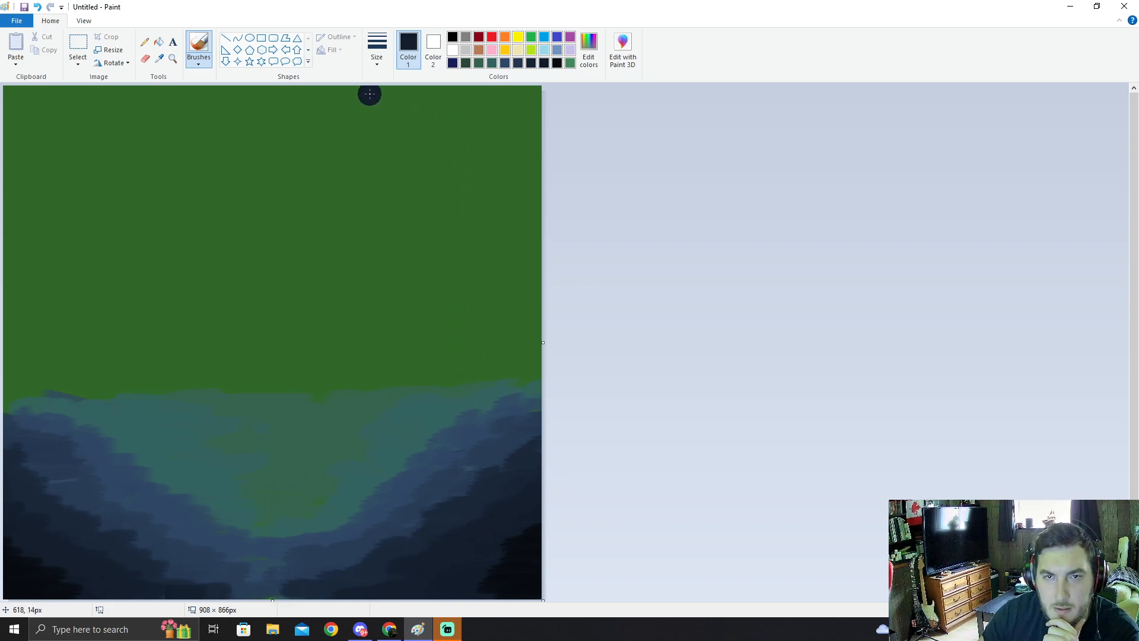
Step: Sample the near-black from the lower right corner and extend it across both bottom corners with horizontal strokes
click(159, 58)
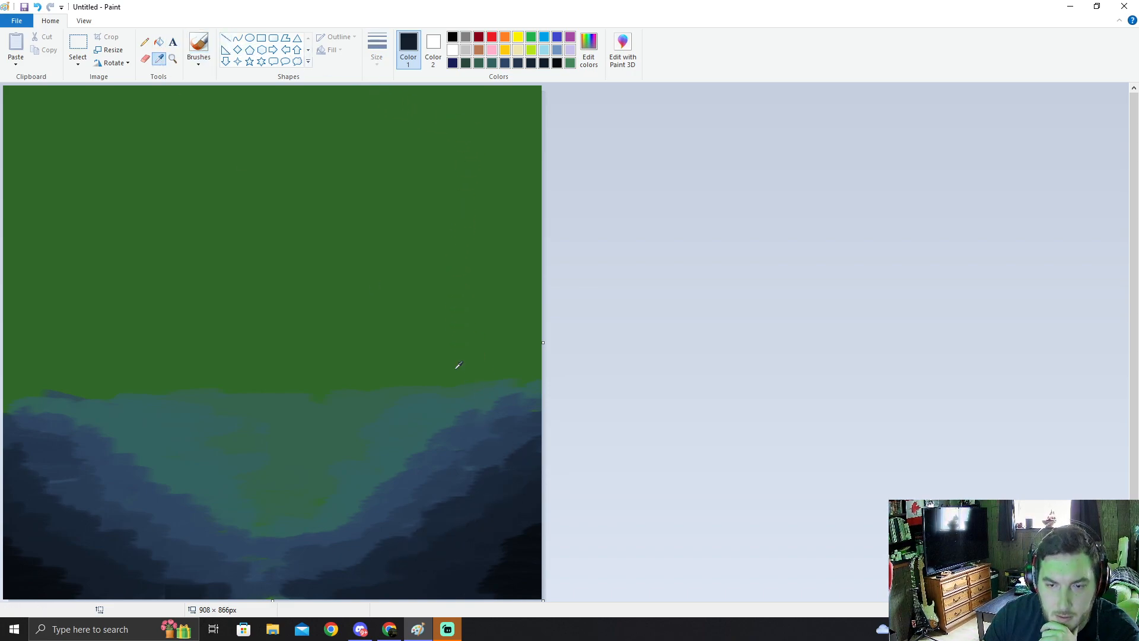
click(529, 536)
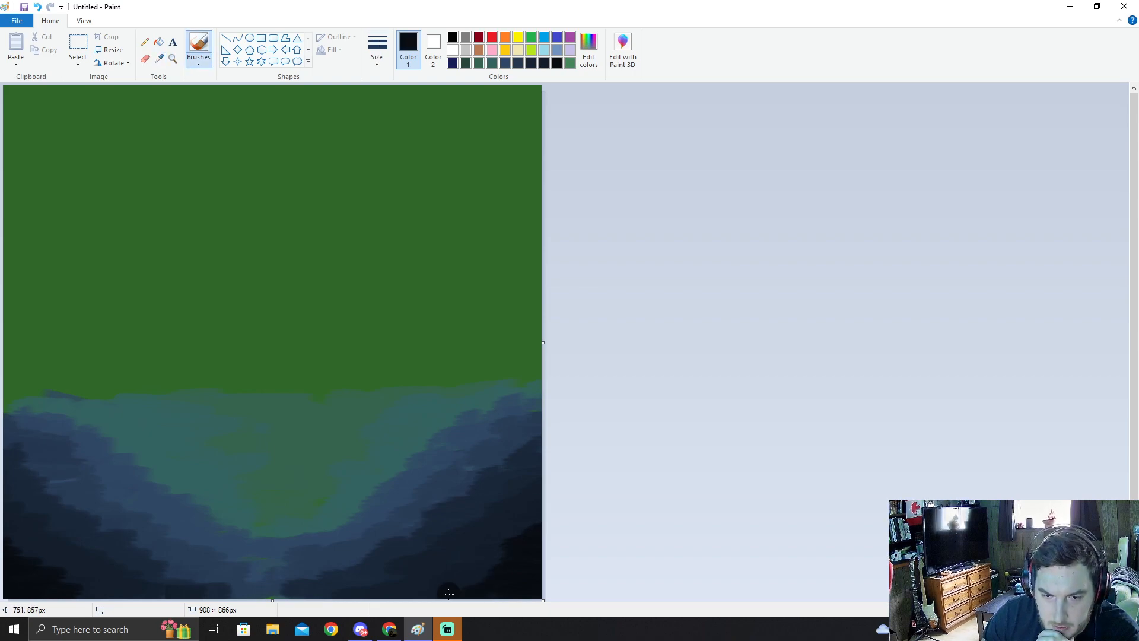
mouse_move(490, 593)
mouse_down()
mouse_move(470, 581)
mouse_move(475, 570)
mouse_move(528, 573)
mouse_move(524, 563)
mouse_move(458, 563)
mouse_move(518, 552)
mouse_up()
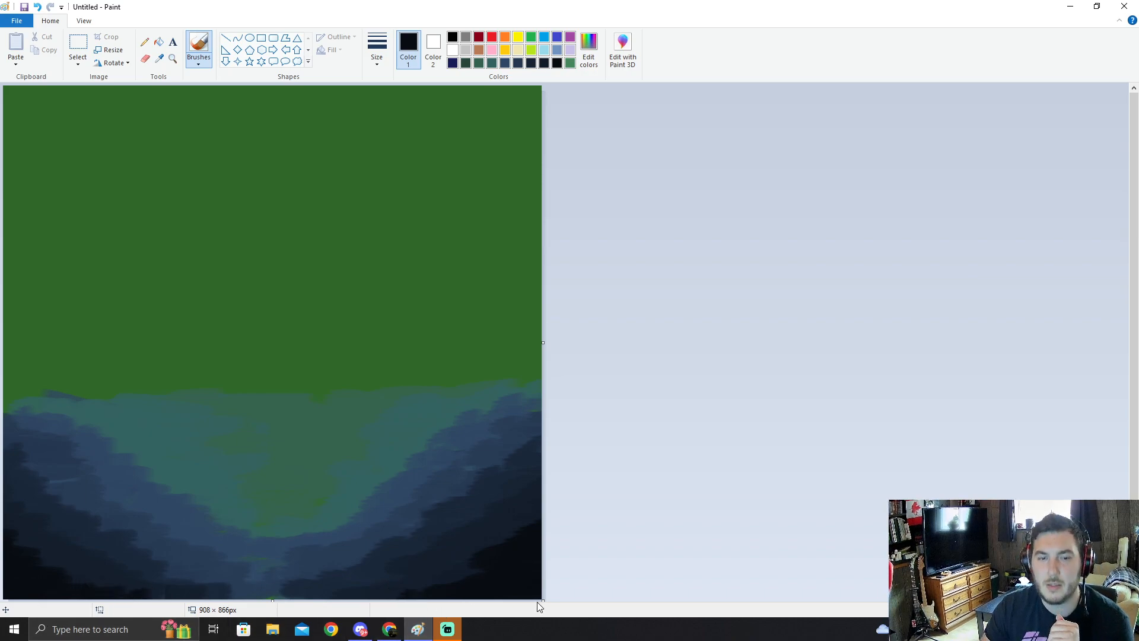
Step: Sample the navy and slate tones near the bottom centre of the water and blend the dark bands together there
click(162, 59)
click(226, 586)
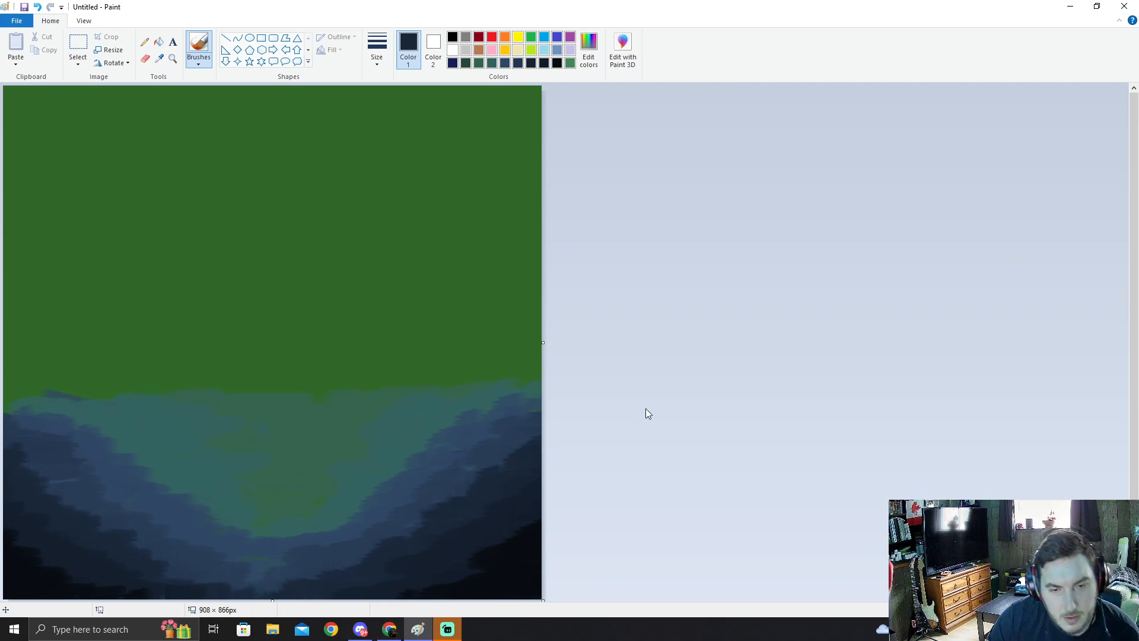
click(160, 59)
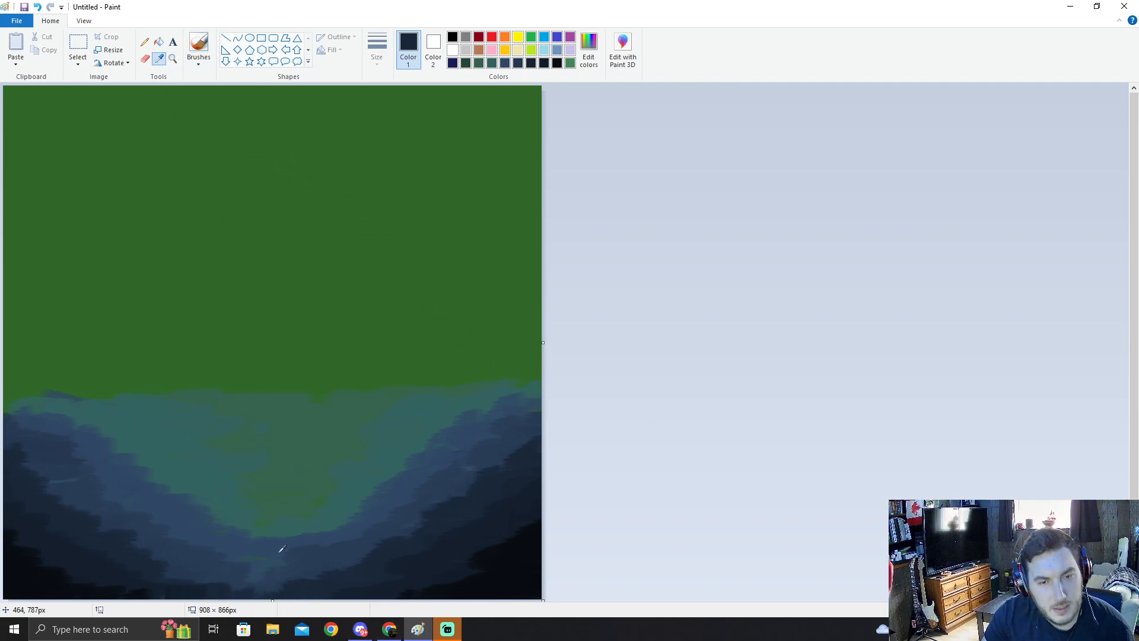
click(241, 570)
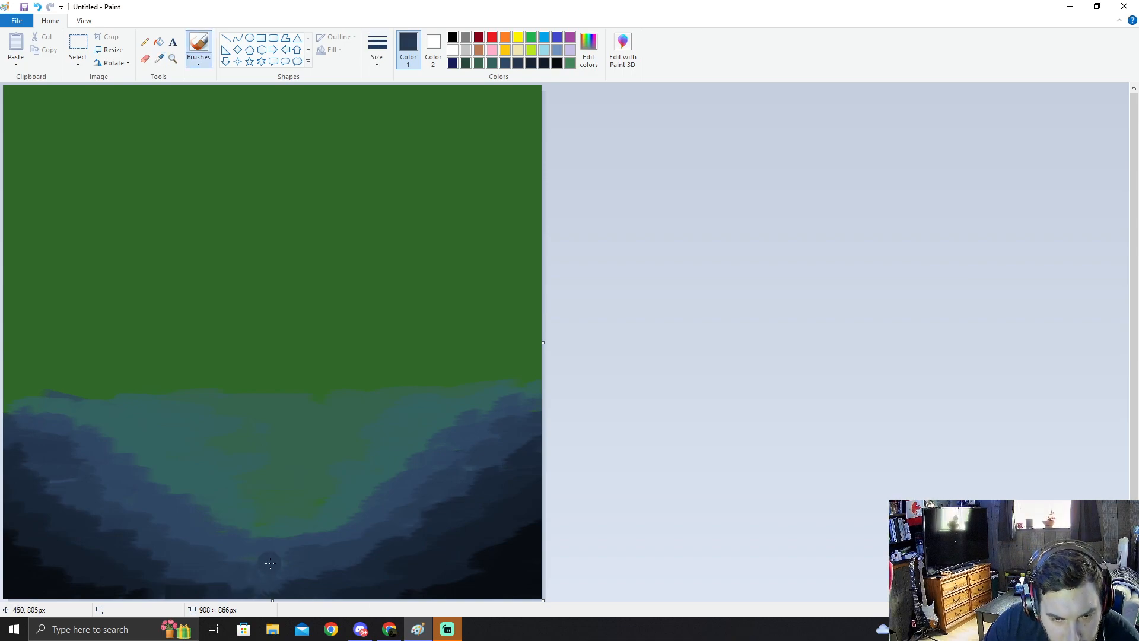
click(160, 58)
click(255, 573)
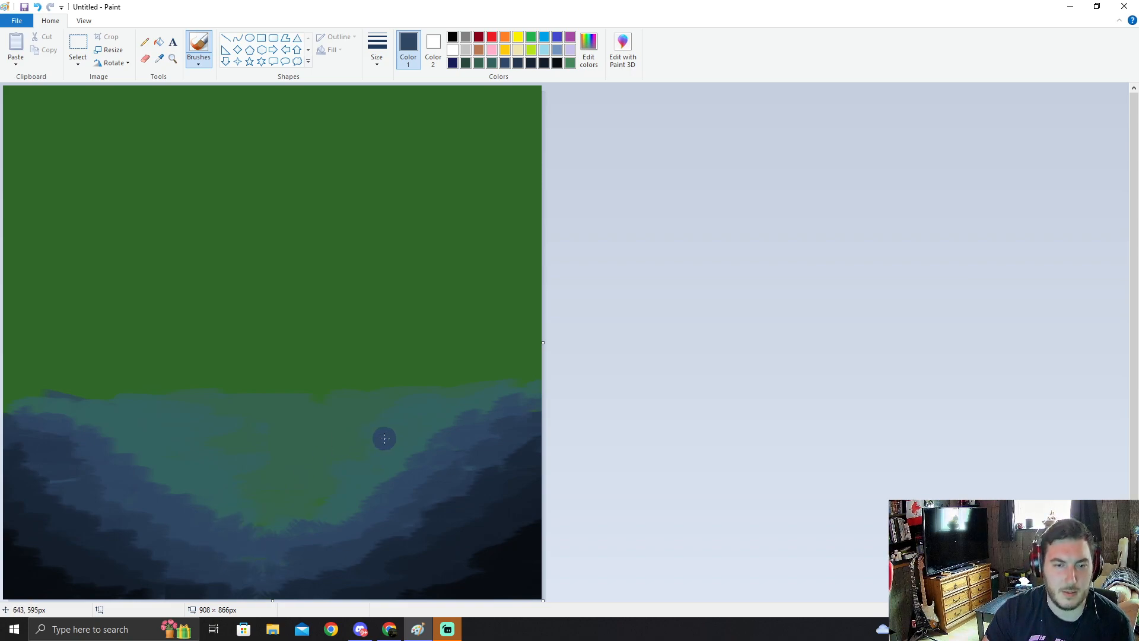
Step: Sample the teal and slate blue from the water and reshape the lower tip of the teal area into a cleaner V
click(159, 59)
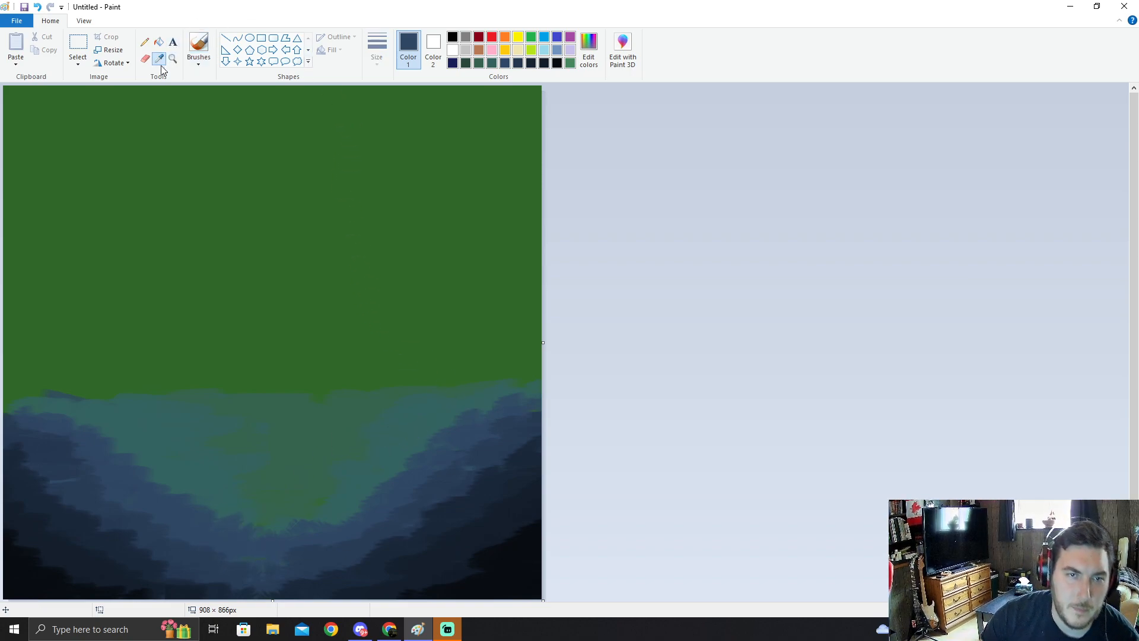
click(226, 456)
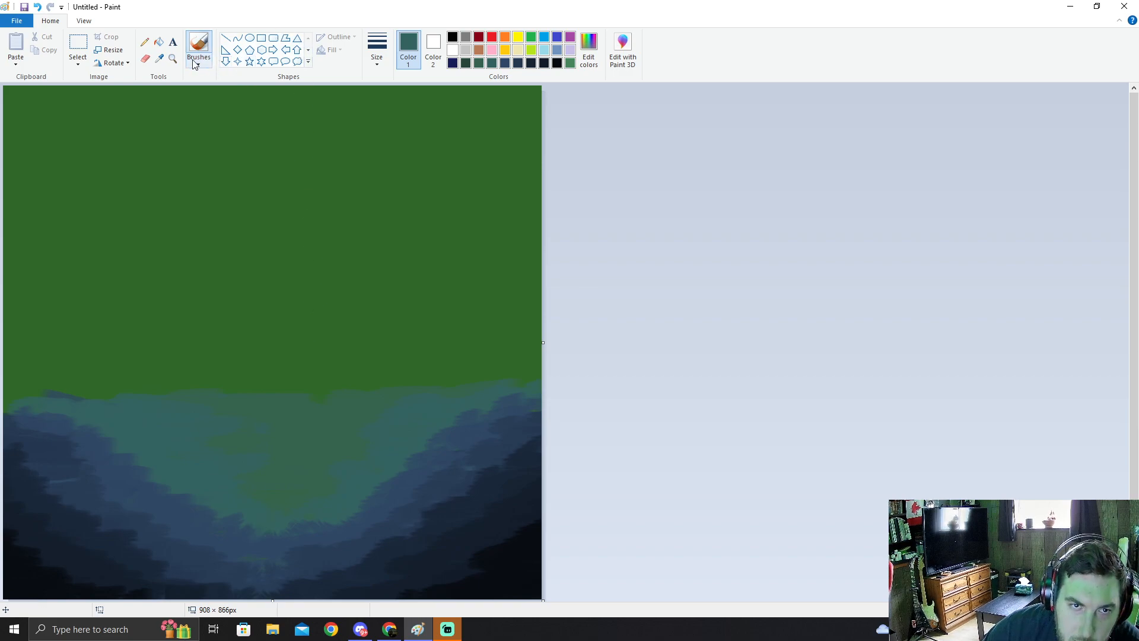
click(159, 59)
click(252, 522)
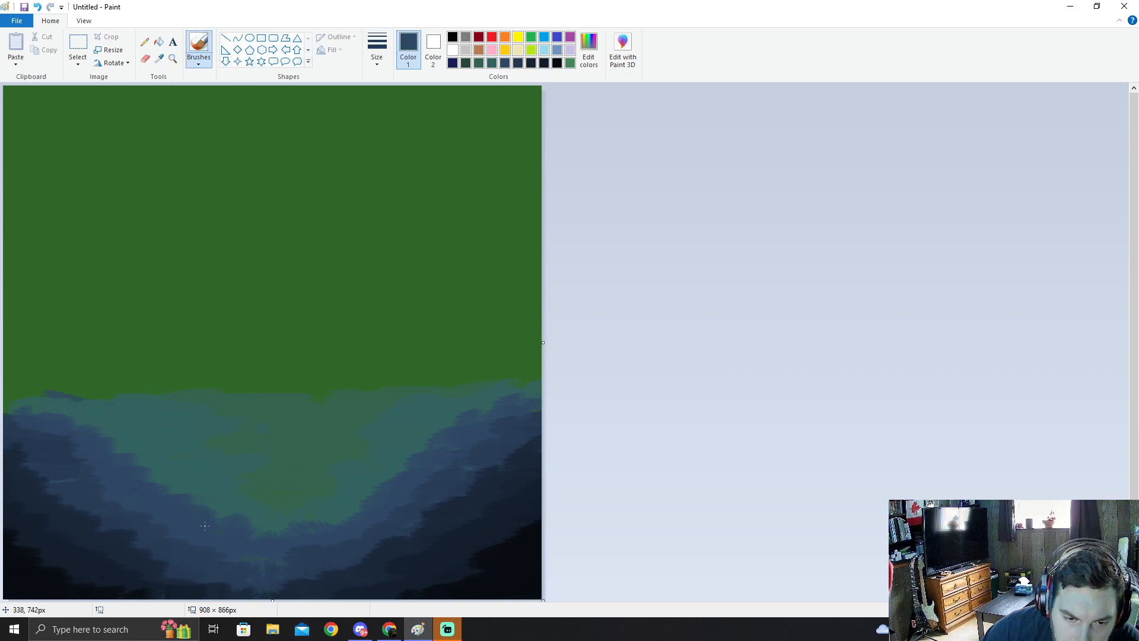
drag(296, 528, 360, 530)
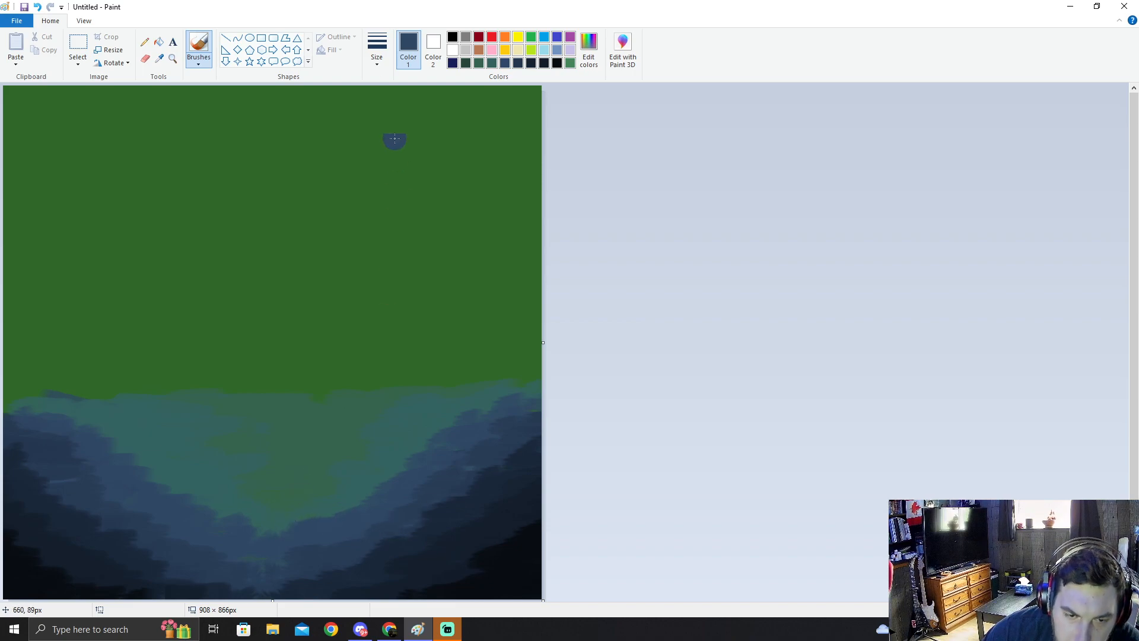
Step: Smooth the slate bands below the teal tip with sampled blues and narrow the green patch above it with sampled teal
click(160, 58)
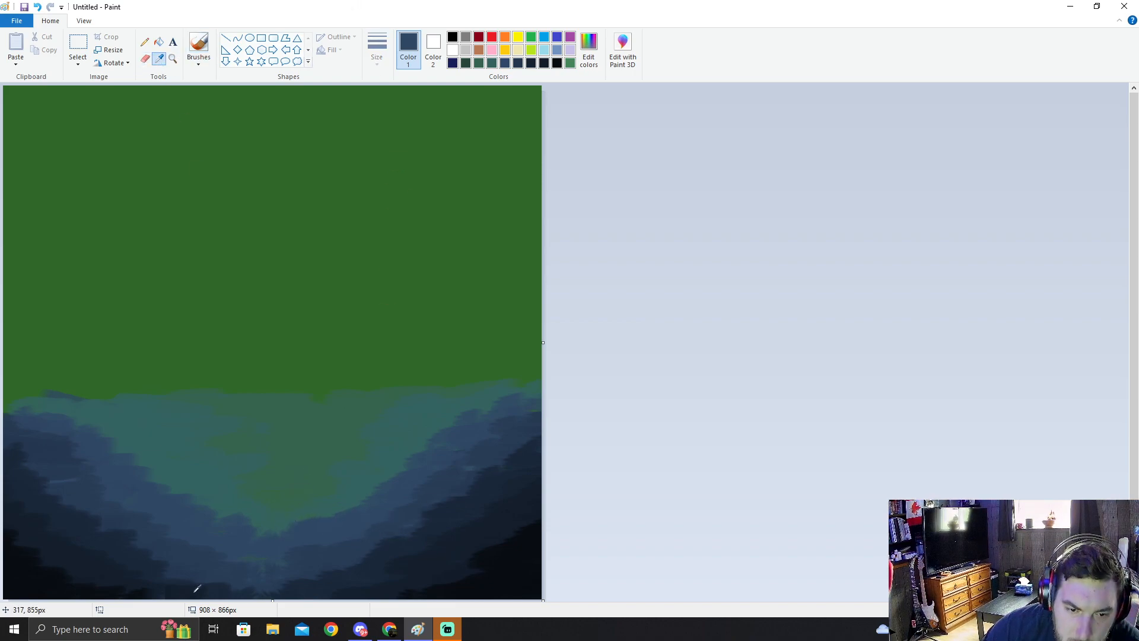
click(244, 568)
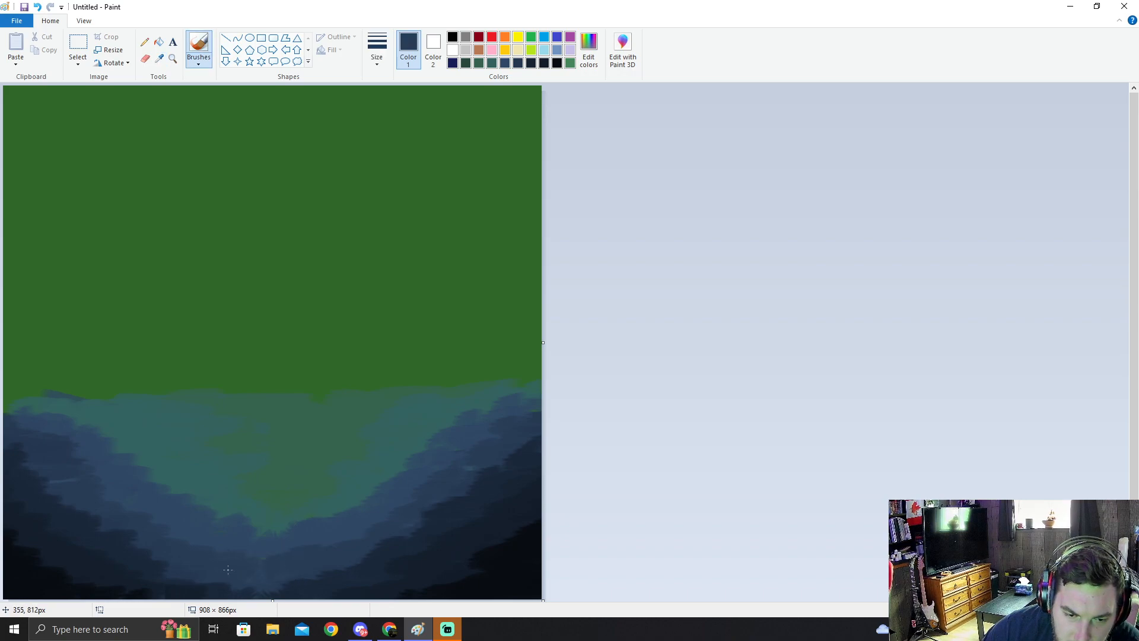
click(159, 58)
click(269, 531)
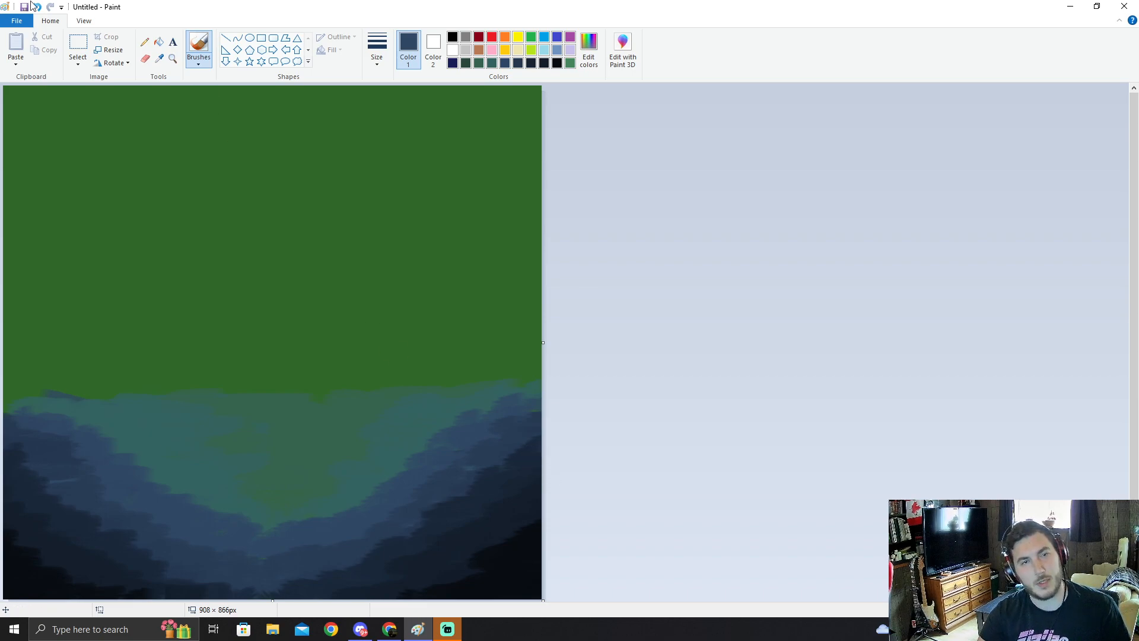
click(159, 58)
click(264, 502)
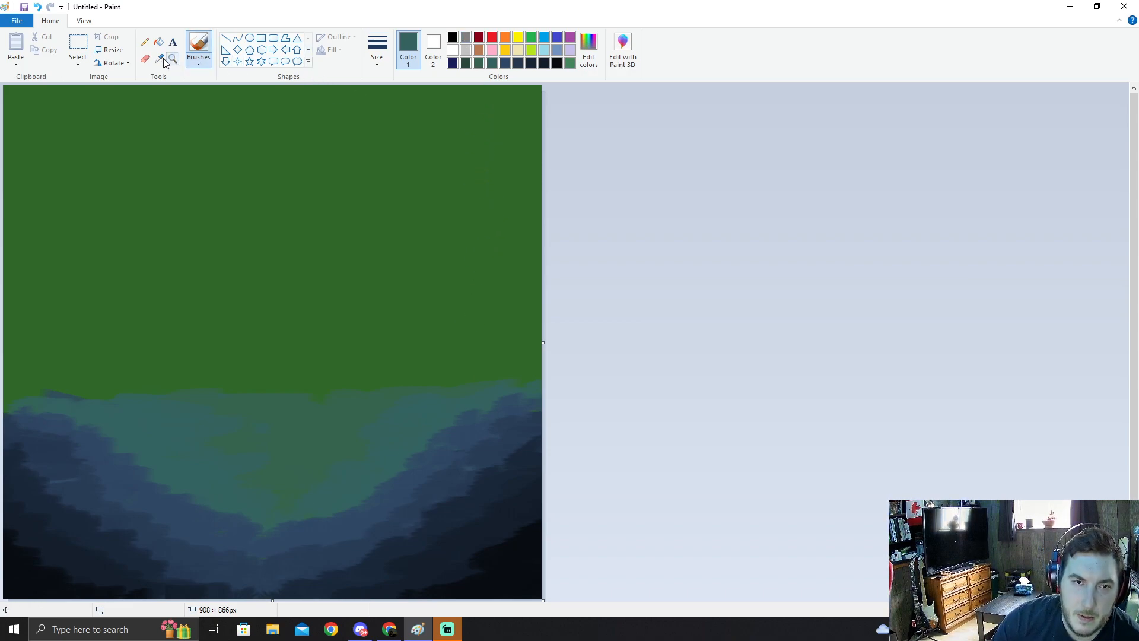
click(378, 62)
click(159, 58)
click(180, 465)
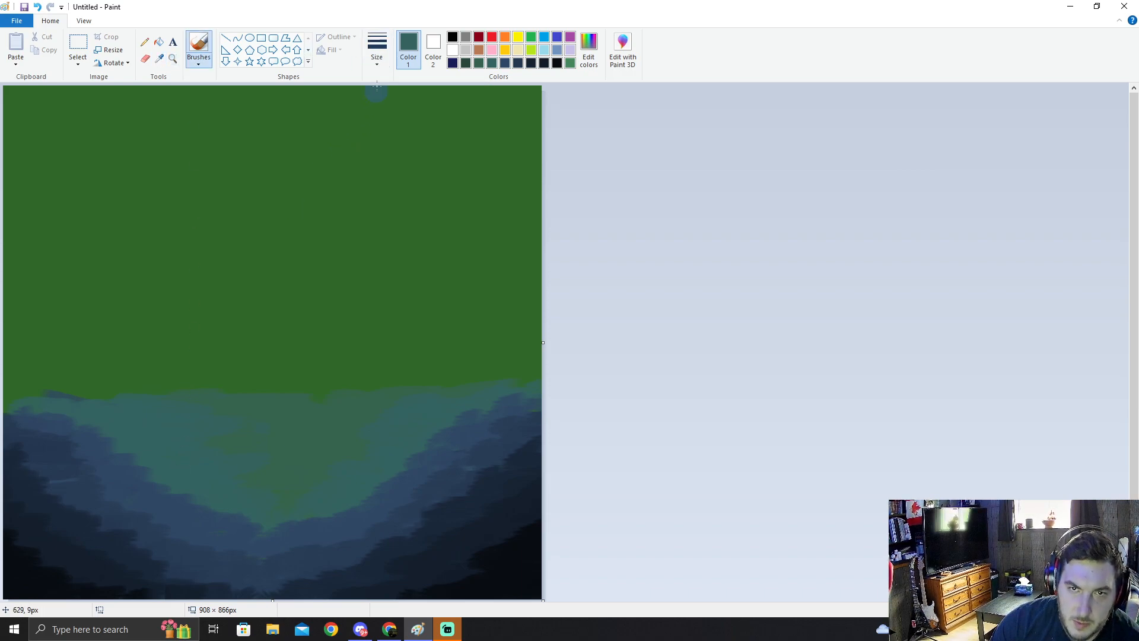
click(376, 51)
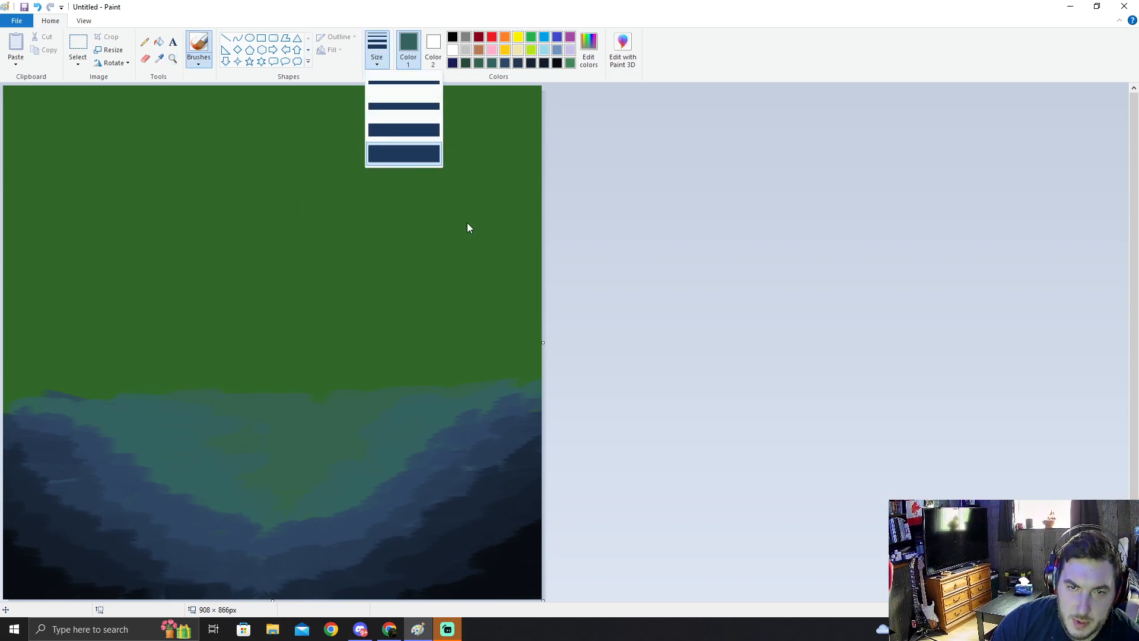
click(160, 59)
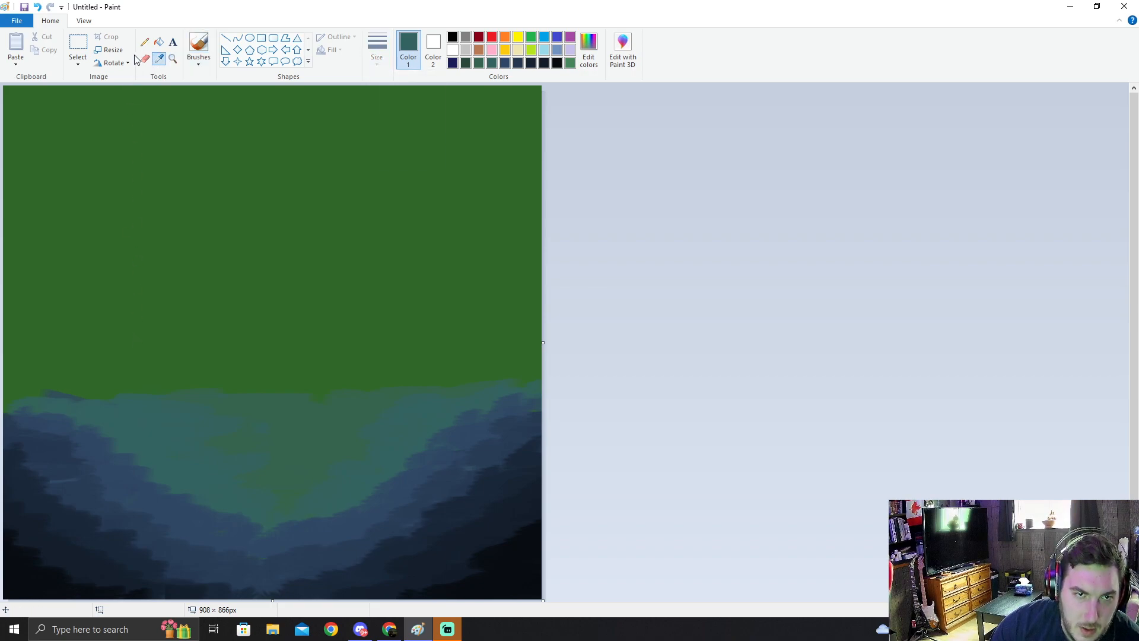
Step: Blend the border between the teal and slate bands on both sides and toward the centre, using short horizontal strokes in sampled teals
click(204, 47)
click(201, 64)
click(200, 105)
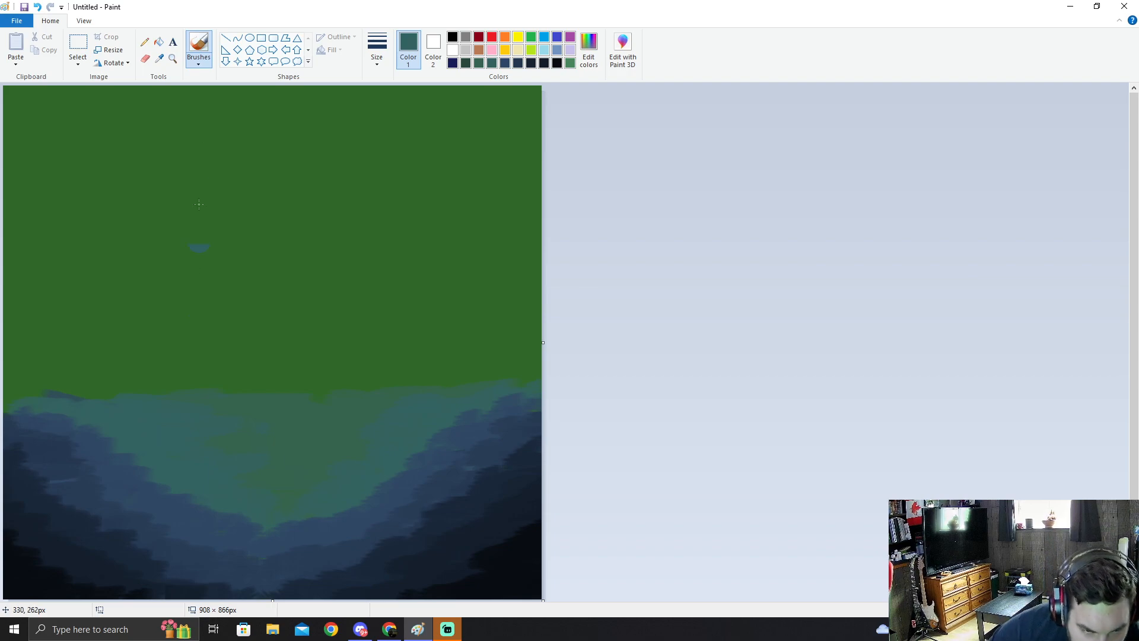
click(159, 59)
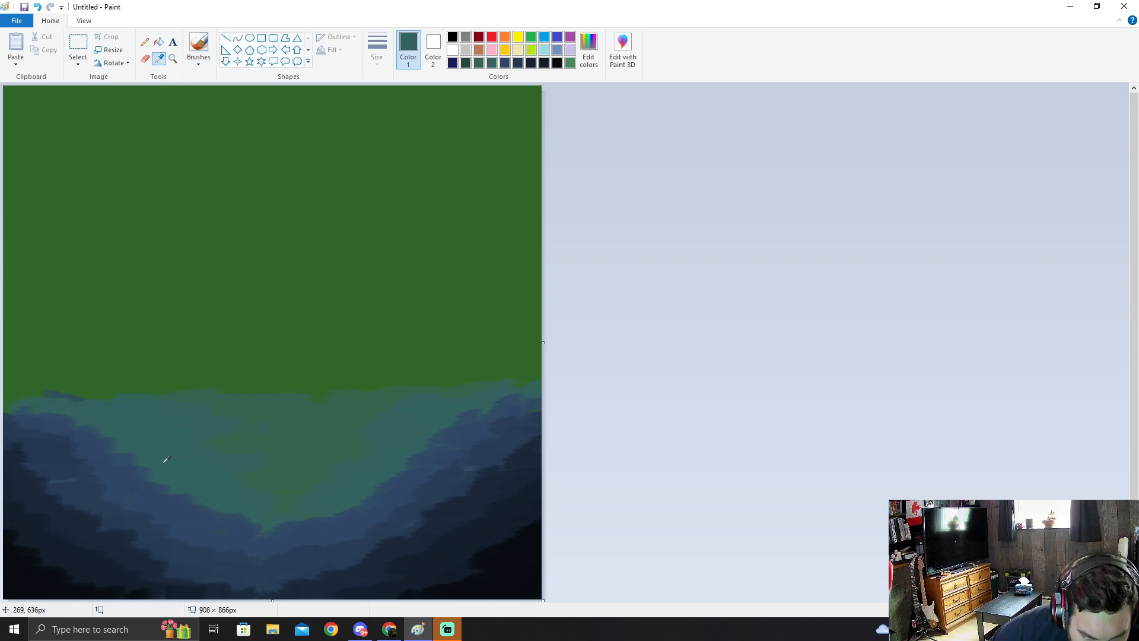
click(153, 470)
drag(167, 473, 219, 496)
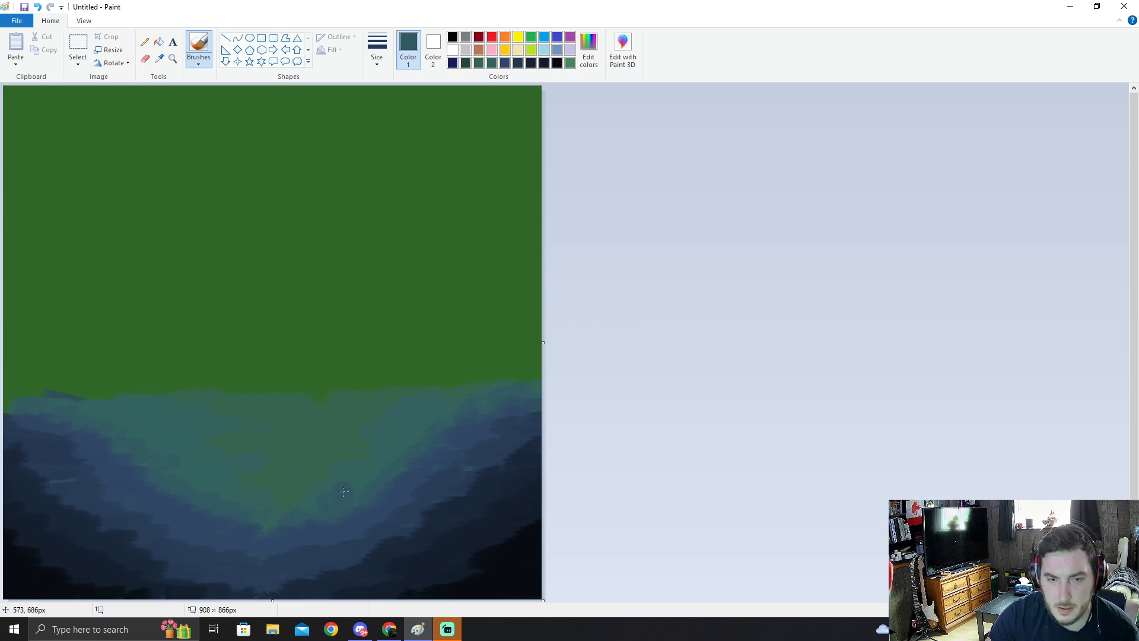
click(159, 58)
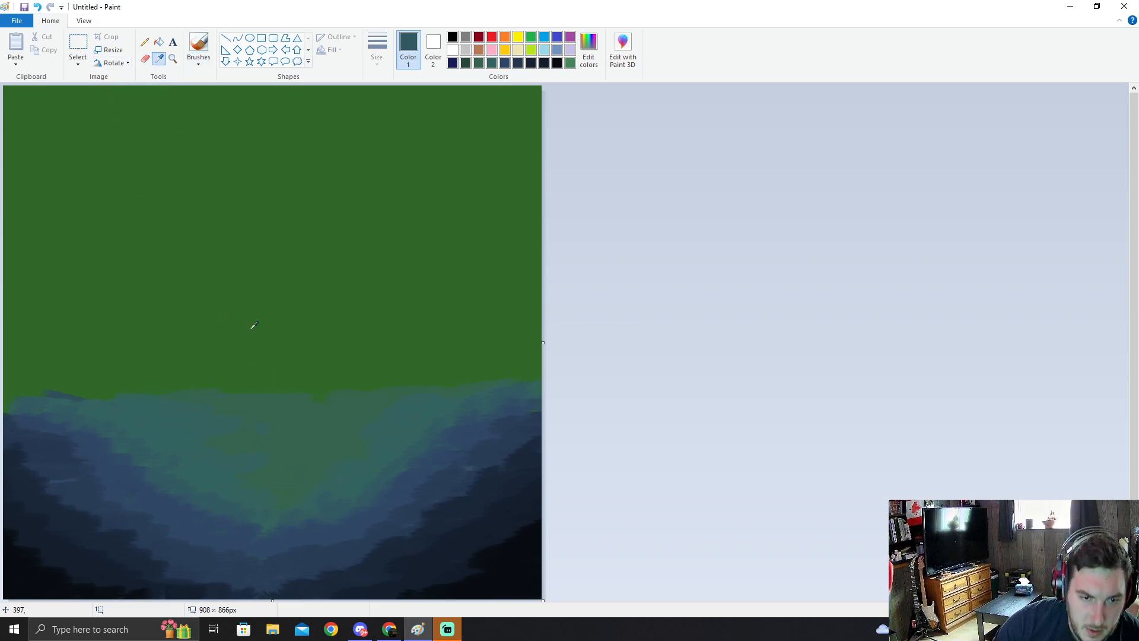
click(166, 457)
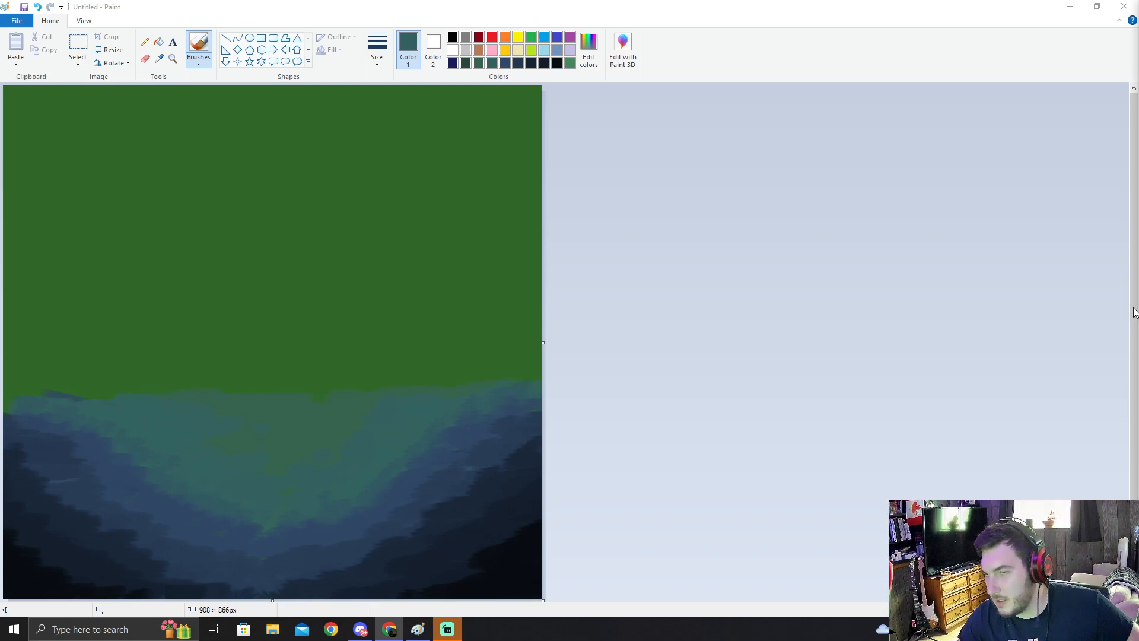
click(507, 47)
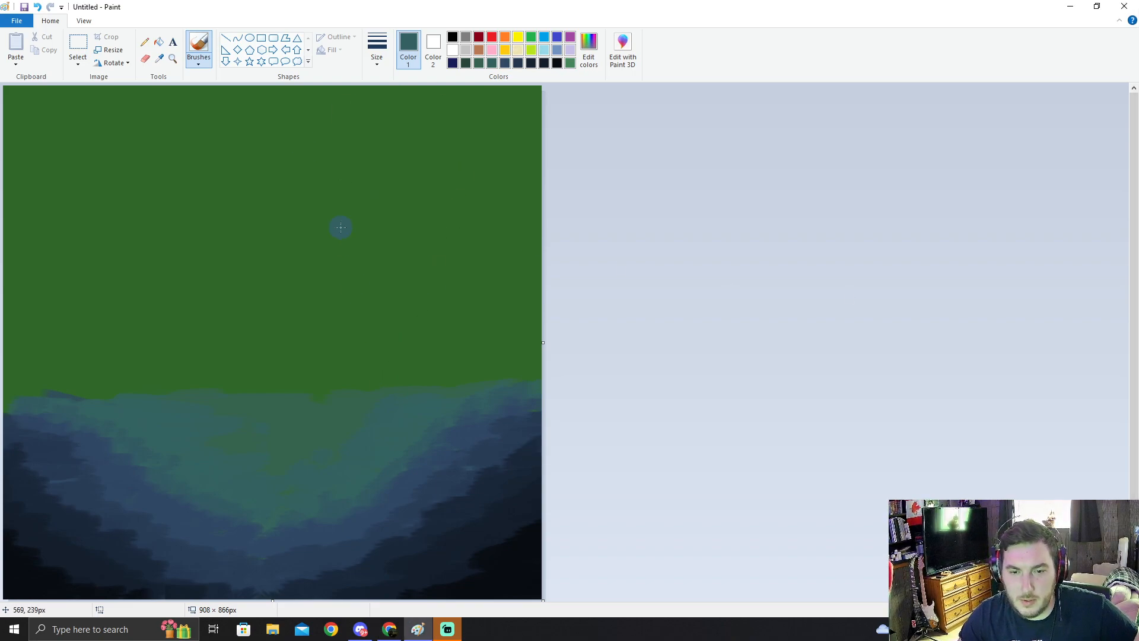
click(505, 50)
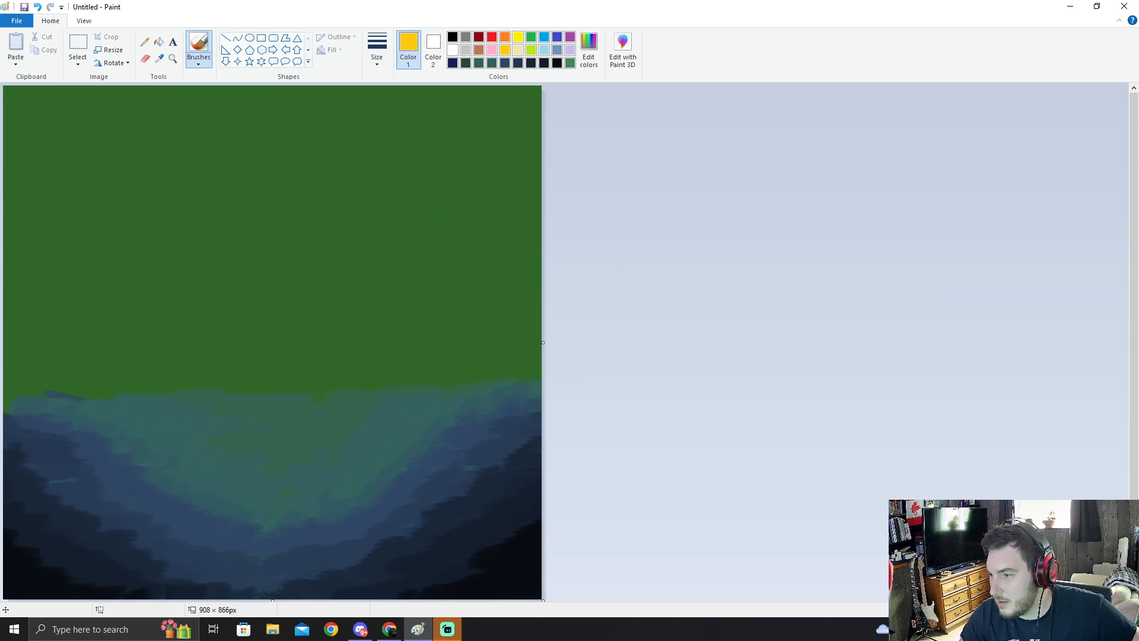
key(alt+Tab)
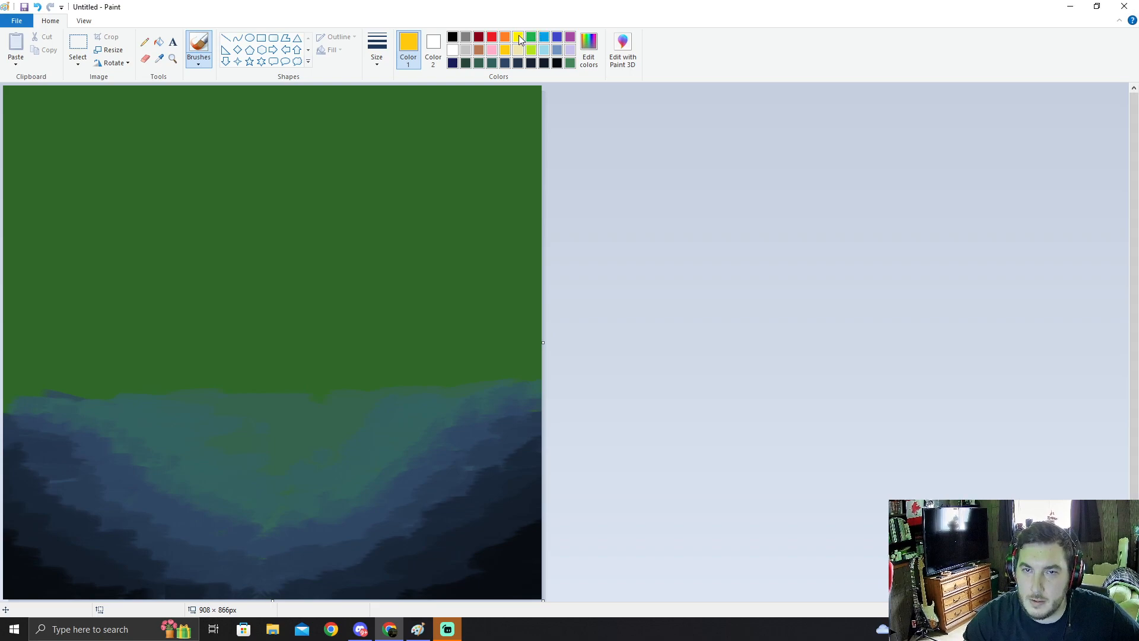
click(518, 35)
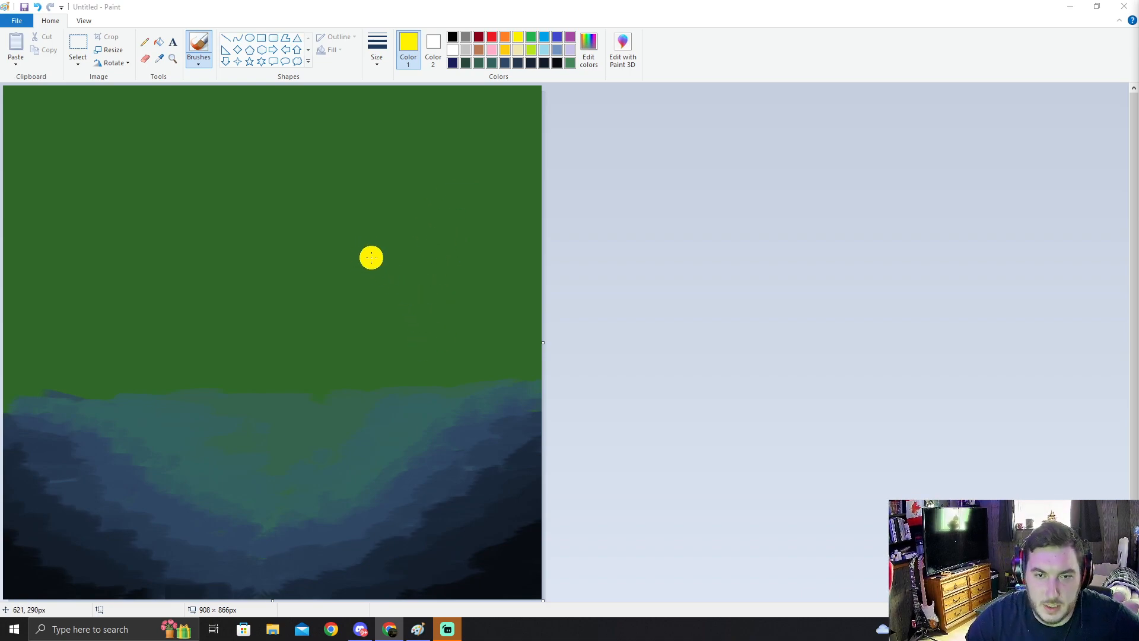
click(378, 61)
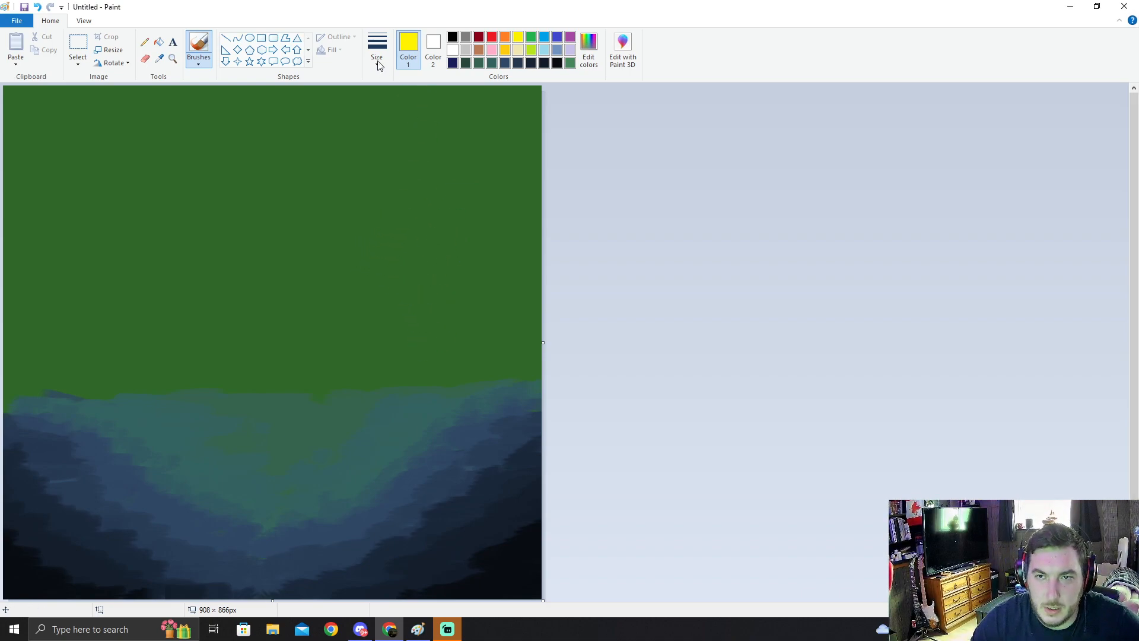
Step: Try a custom pale yellow-green with red 236, green 253 and blue 170 as the brush colour
click(588, 49)
drag(589, 234, 593, 236)
drag(699, 288, 698, 254)
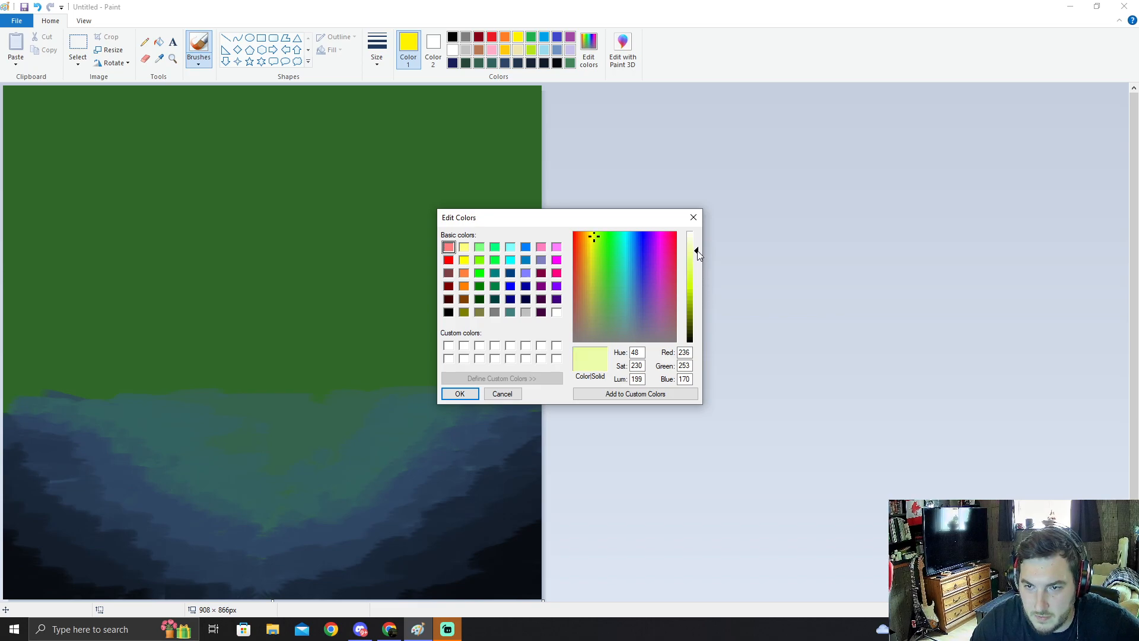
click(466, 394)
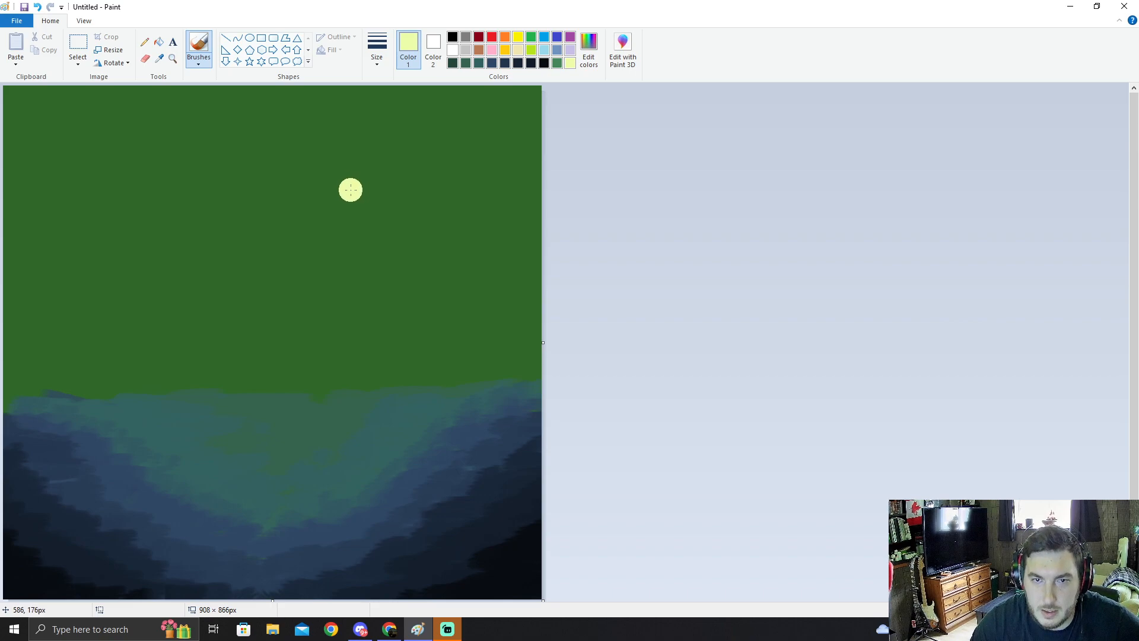
Step: Paint a bright yellow sun about 200 px wide in the green area right of centre, undoing the first trial strokes
click(518, 37)
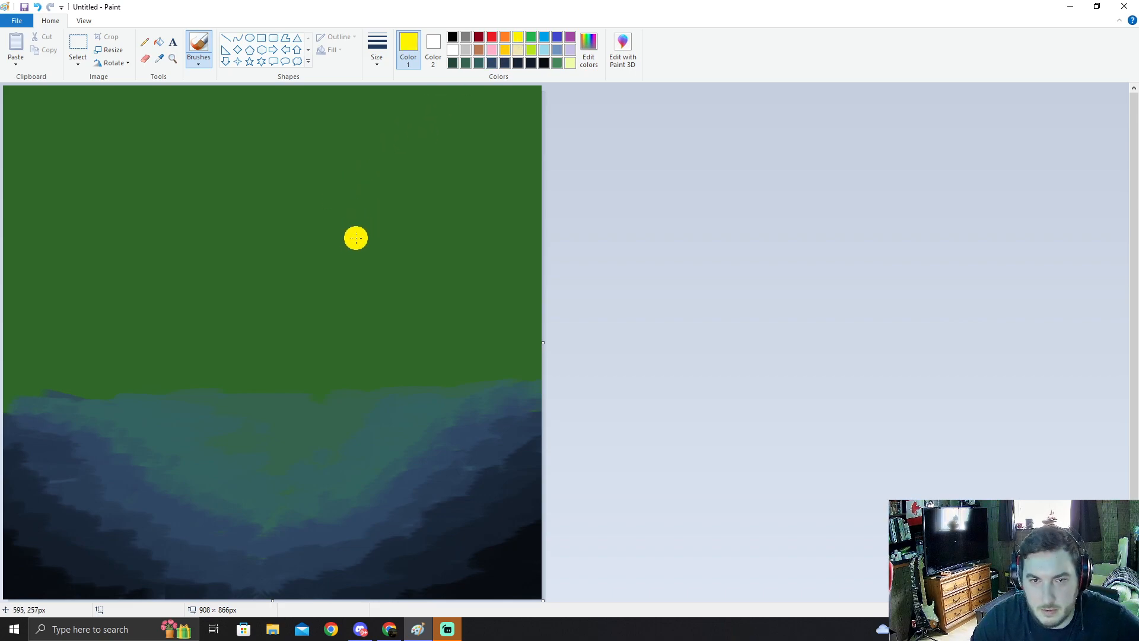
mouse_move(353, 229)
mouse_down()
mouse_move(377, 213)
mouse_move(367, 230)
mouse_move(362, 208)
mouse_move(357, 230)
mouse_move(349, 213)
mouse_move(360, 229)
mouse_move(343, 236)
mouse_move(357, 231)
mouse_move(367, 249)
mouse_move(369, 223)
mouse_move(380, 234)
mouse_move(400, 224)
mouse_move(376, 242)
mouse_up()
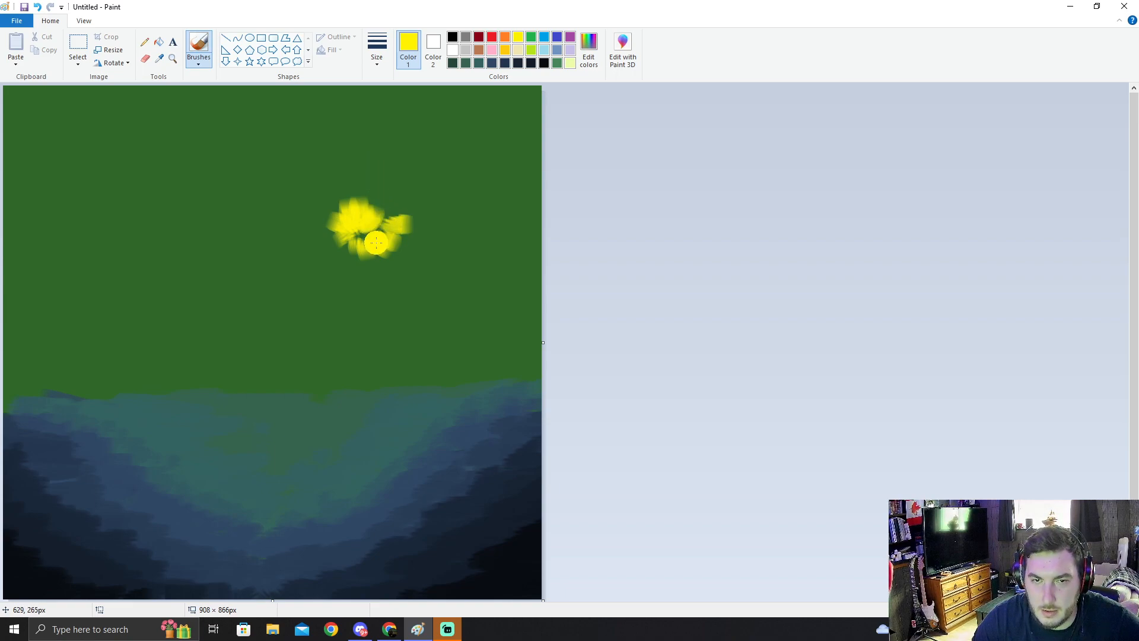
key(ctrl+z)
key(ctrl+z)
key(ctrl+z)
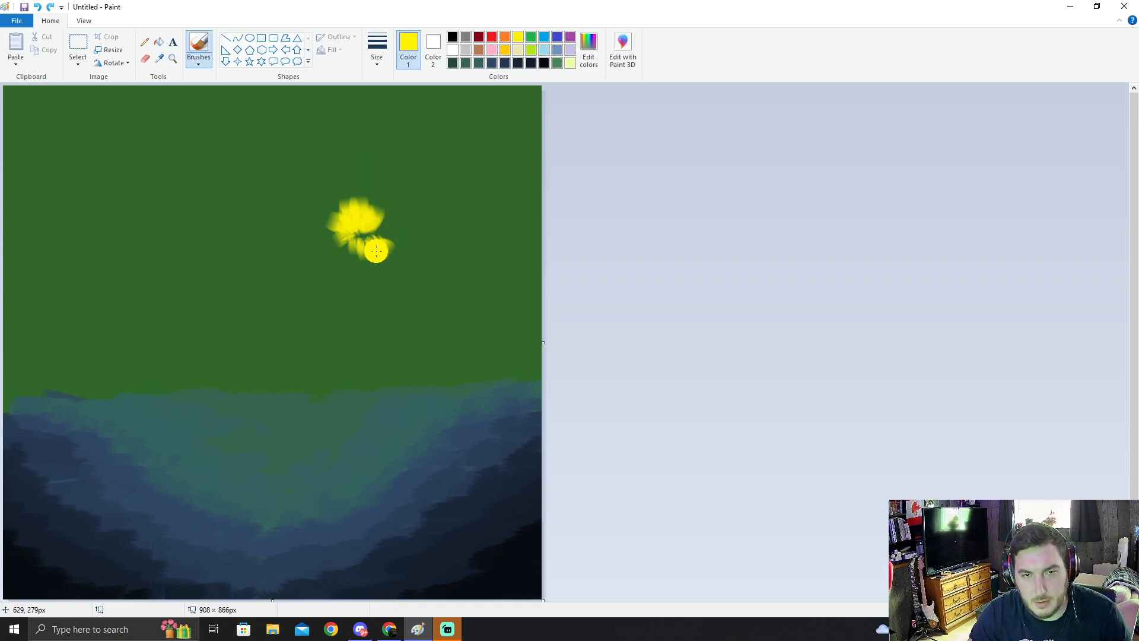
key(ctrl+z)
key(ctrl+z)
key(ctrl+z)
key(ctrl+z)
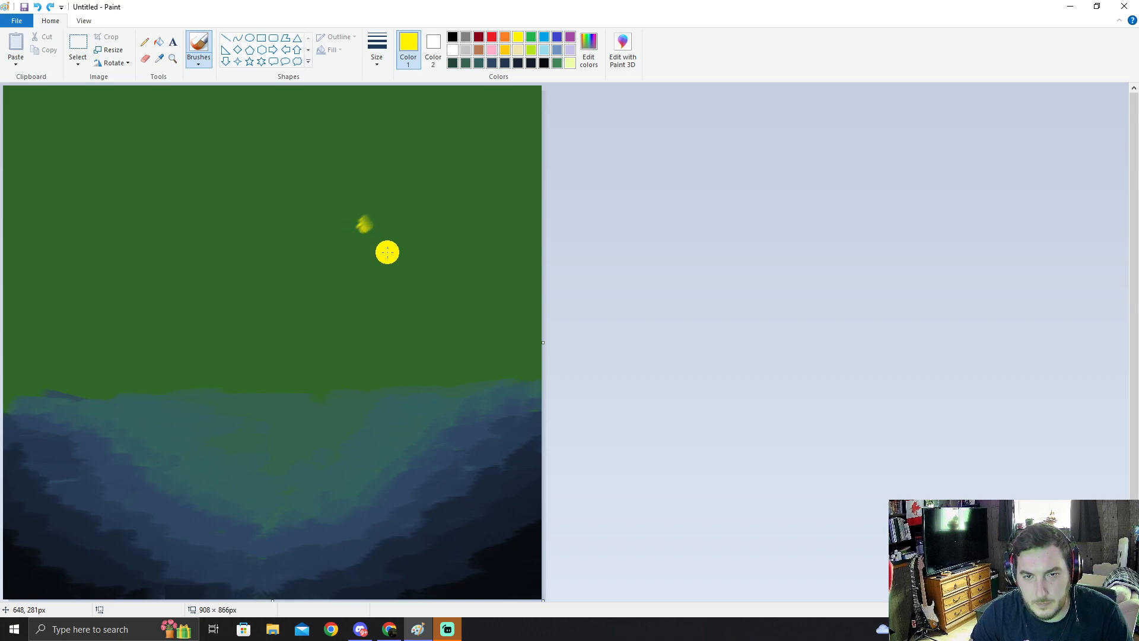
mouse_move(389, 279)
mouse_down()
mouse_move(411, 248)
mouse_move(388, 272)
mouse_move(376, 239)
mouse_move(383, 279)
mouse_move(357, 259)
mouse_move(371, 287)
mouse_move(392, 275)
mouse_move(389, 289)
mouse_move(401, 263)
mouse_move(431, 259)
mouse_move(398, 273)
mouse_move(413, 290)
mouse_move(397, 272)
mouse_move(393, 297)
mouse_move(377, 304)
mouse_move(386, 283)
mouse_move(353, 299)
mouse_move(376, 281)
mouse_move(354, 249)
mouse_move(369, 268)
mouse_move(386, 238)
mouse_move(393, 260)
mouse_move(429, 245)
mouse_move(414, 271)
mouse_move(434, 275)
mouse_move(405, 280)
mouse_move(441, 283)
mouse_move(407, 275)
mouse_move(433, 292)
mouse_move(407, 274)
mouse_move(416, 296)
mouse_move(393, 280)
mouse_up()
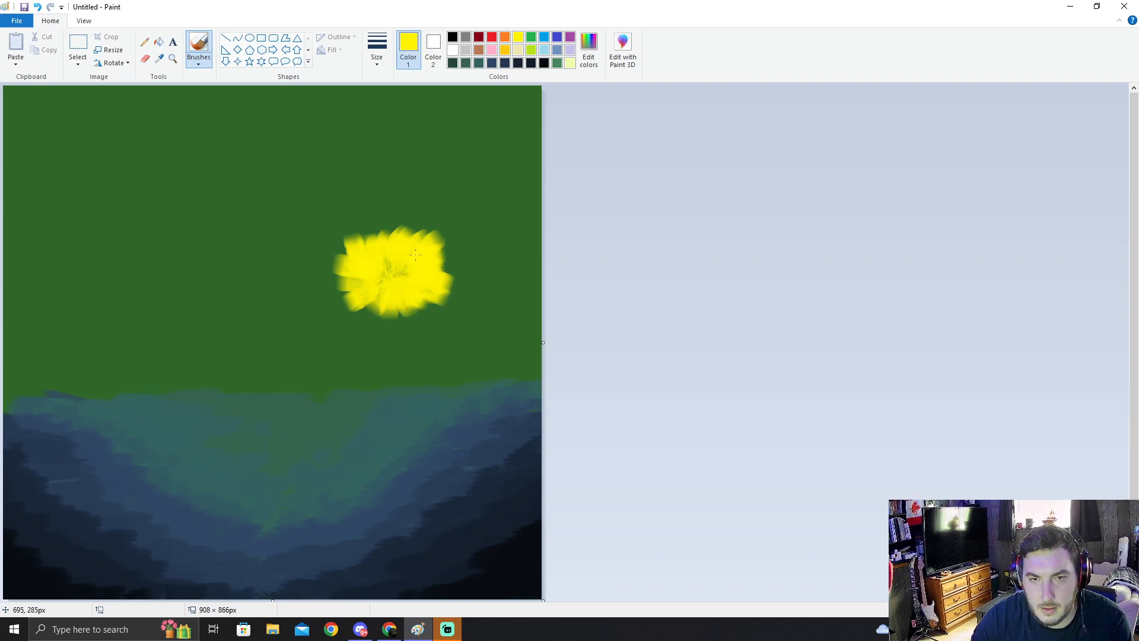
Step: Lighten the yellow to a pale cream custom colour and brush it over the centre of the sun
click(588, 51)
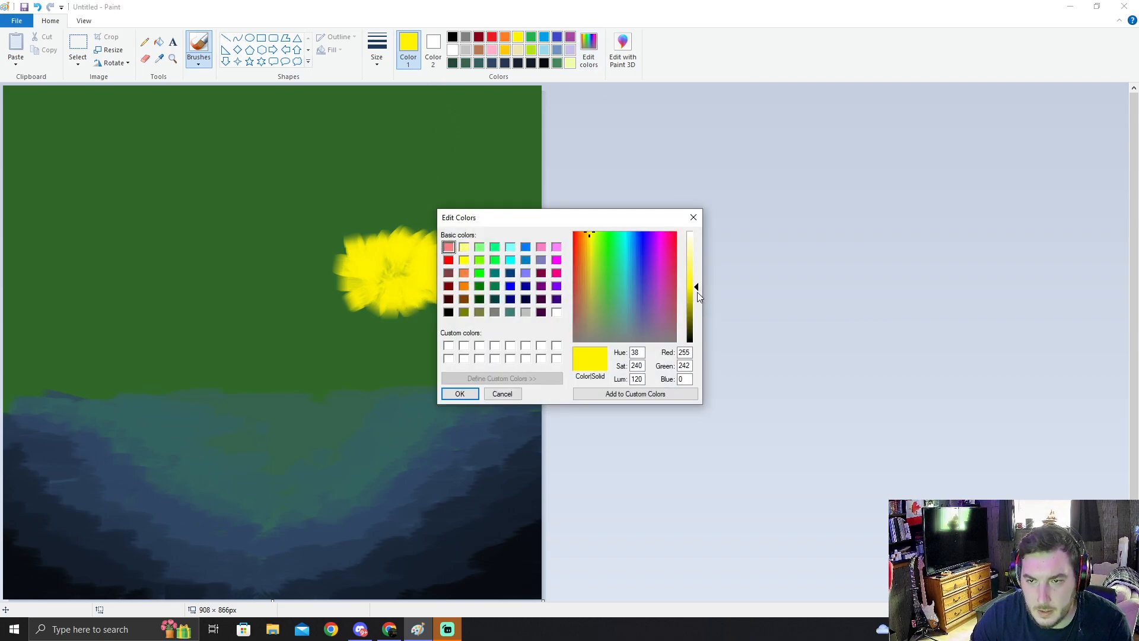
drag(697, 289, 697, 244)
click(460, 394)
click(394, 274)
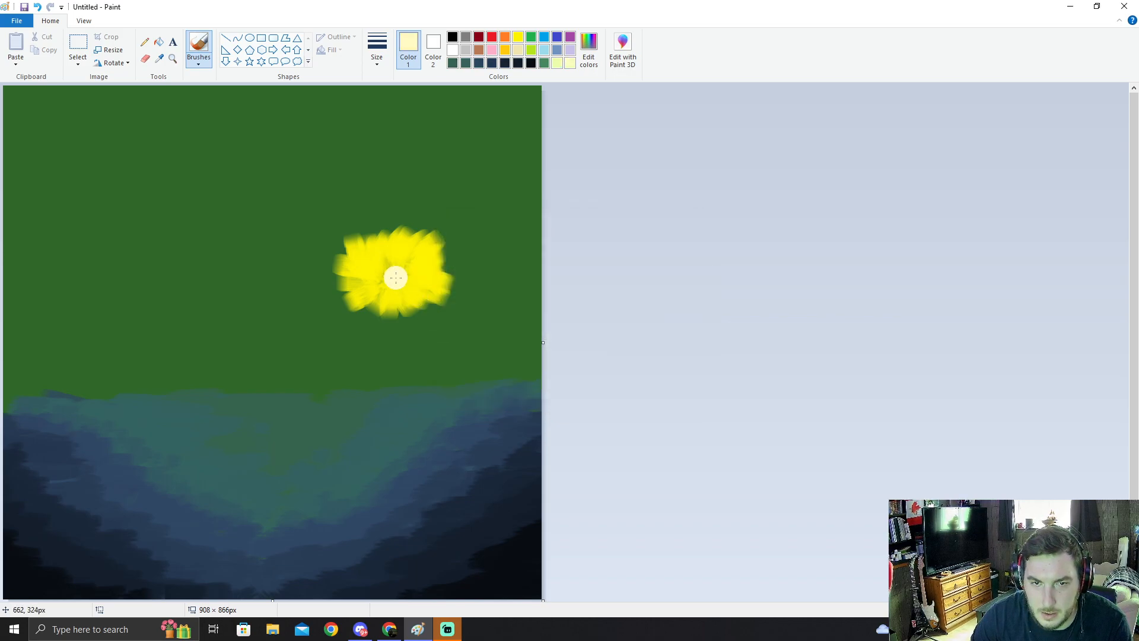
mouse_move(393, 273)
mouse_down()
mouse_move(387, 260)
mouse_move(374, 279)
mouse_move(410, 290)
mouse_move(398, 271)
mouse_up()
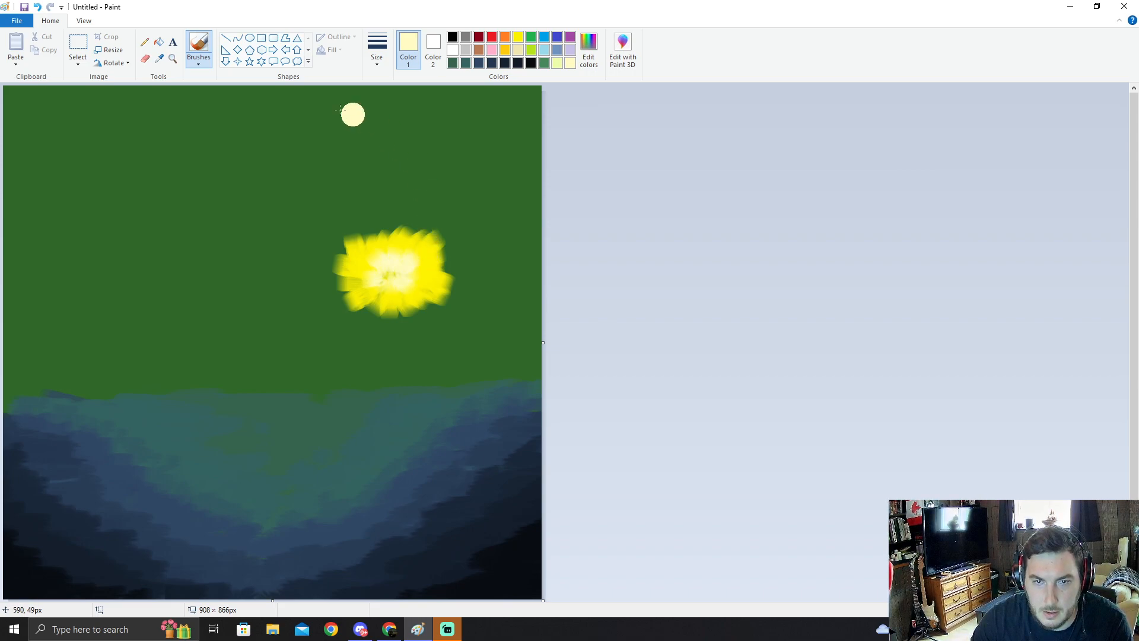
Step: Brush pale yellow sampled from the sun's centre outward around the cream area with short strokes
click(161, 59)
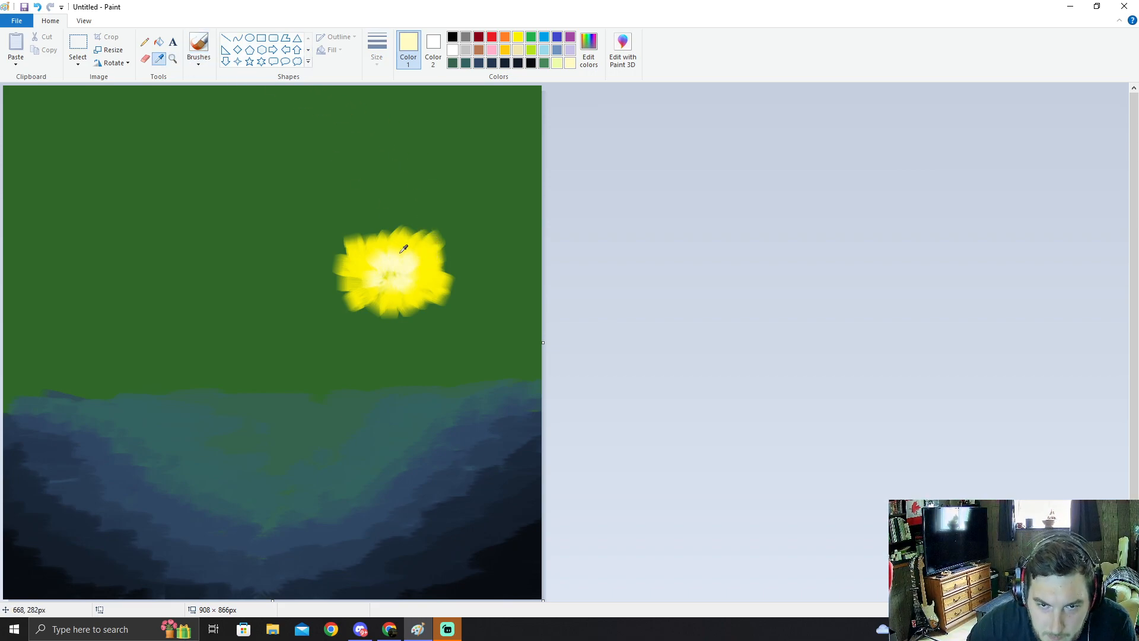
click(396, 257)
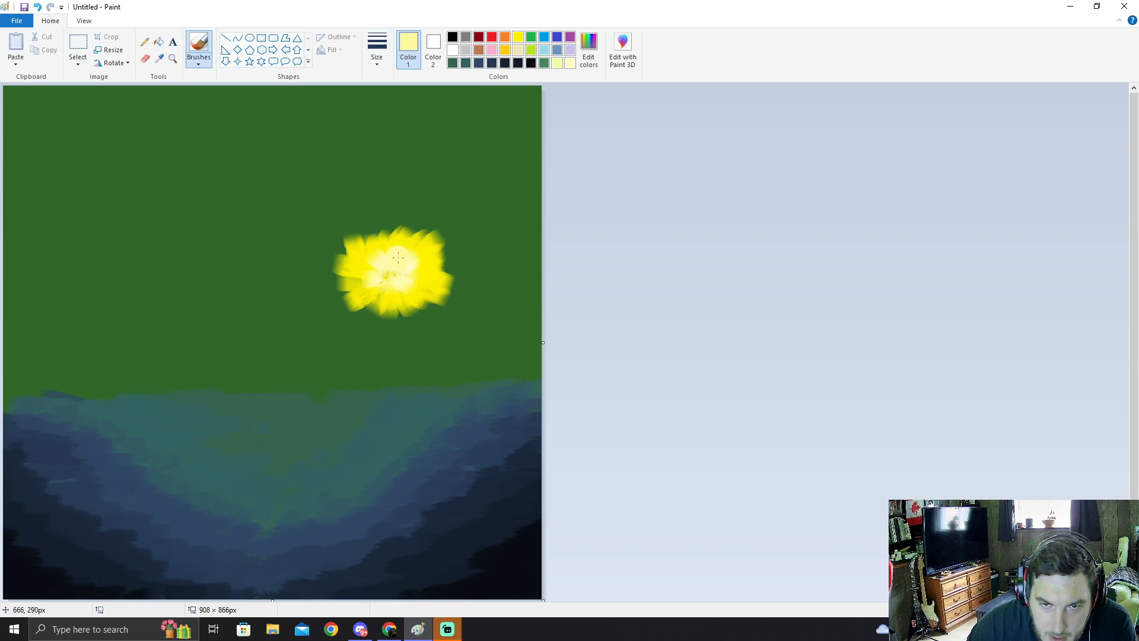
drag(404, 258, 416, 252)
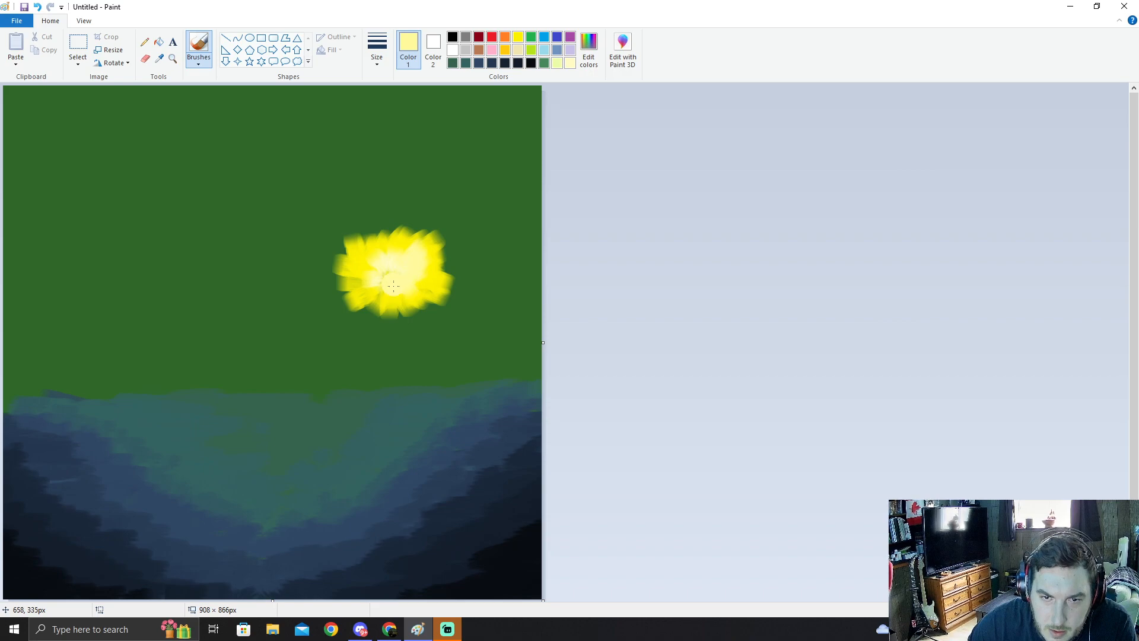
drag(386, 269, 351, 269)
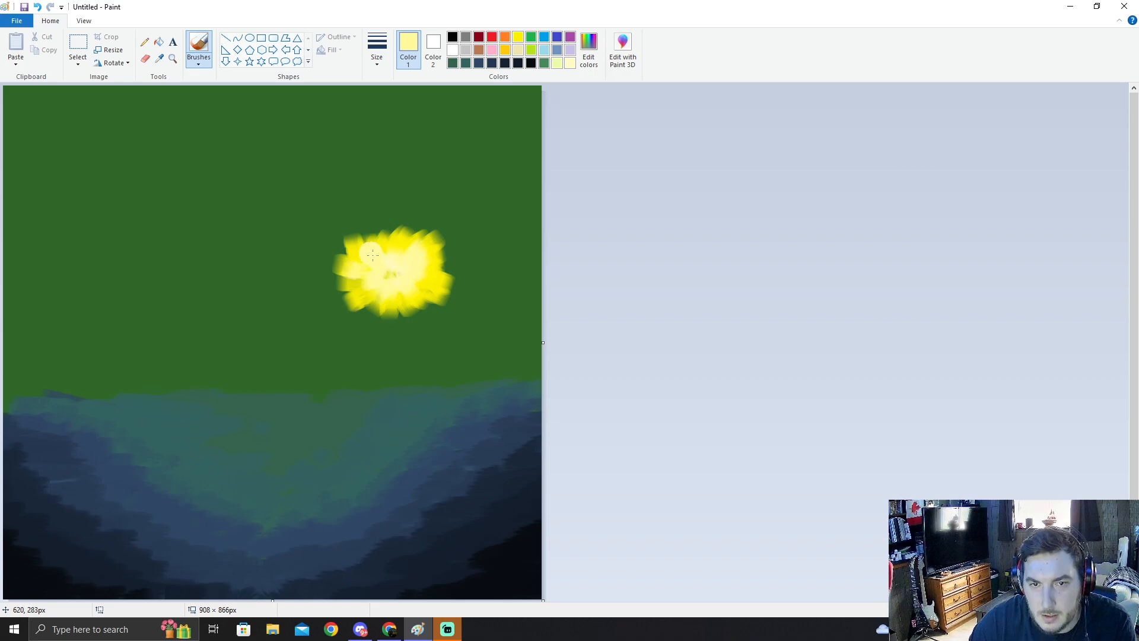
Step: Blend the pale centre into the sun's bright edge with radial strokes in progressively stronger sampled yellows
click(159, 59)
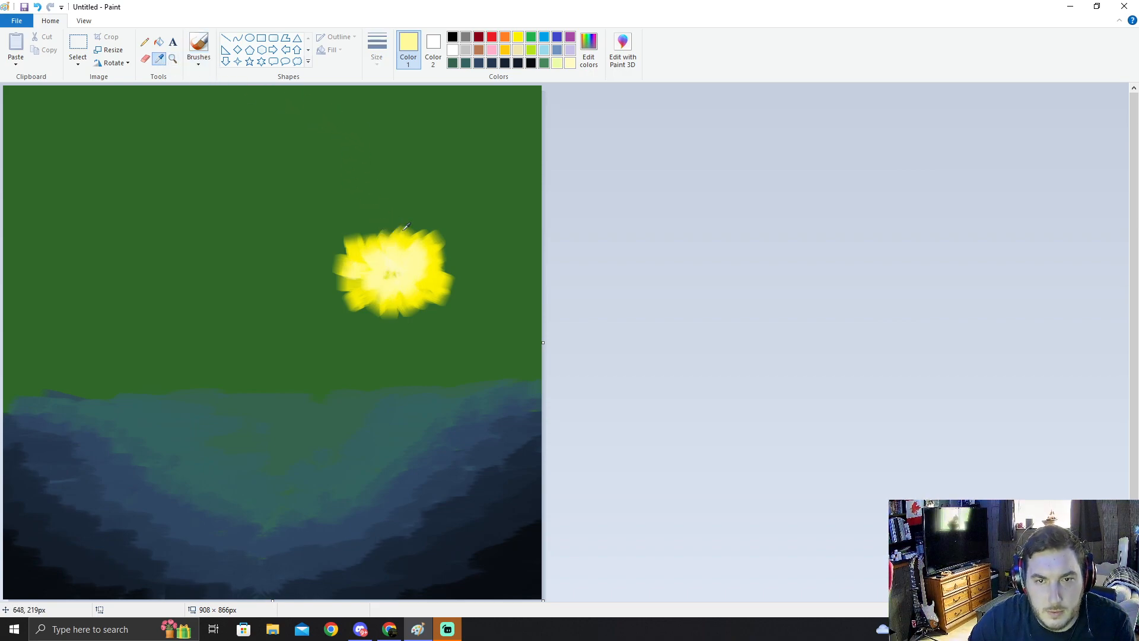
click(424, 251)
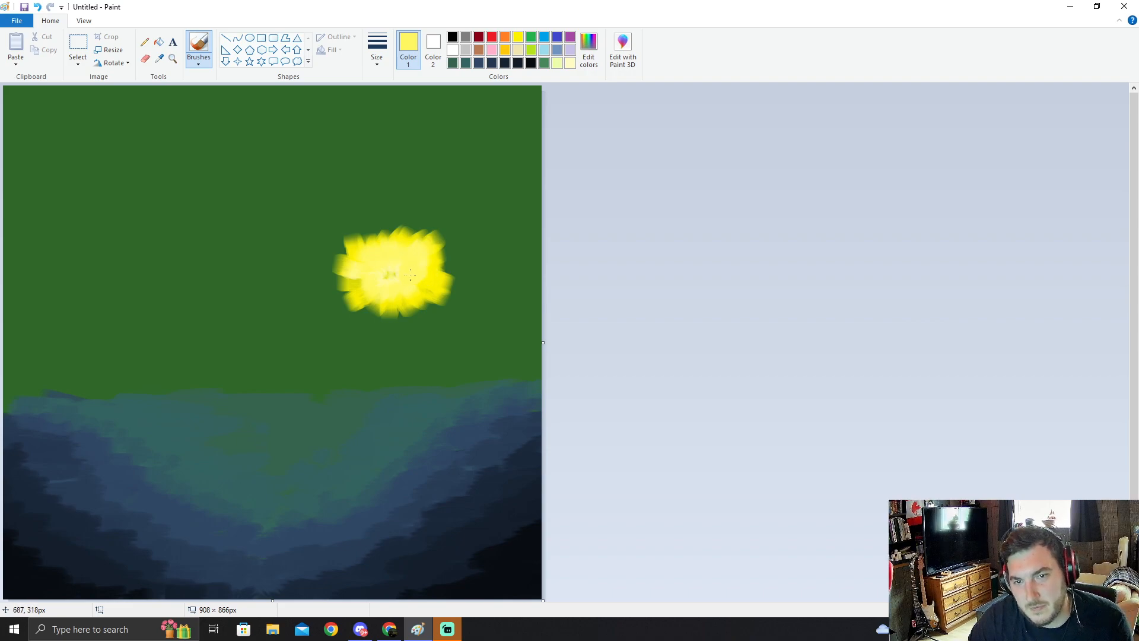
click(159, 58)
click(438, 254)
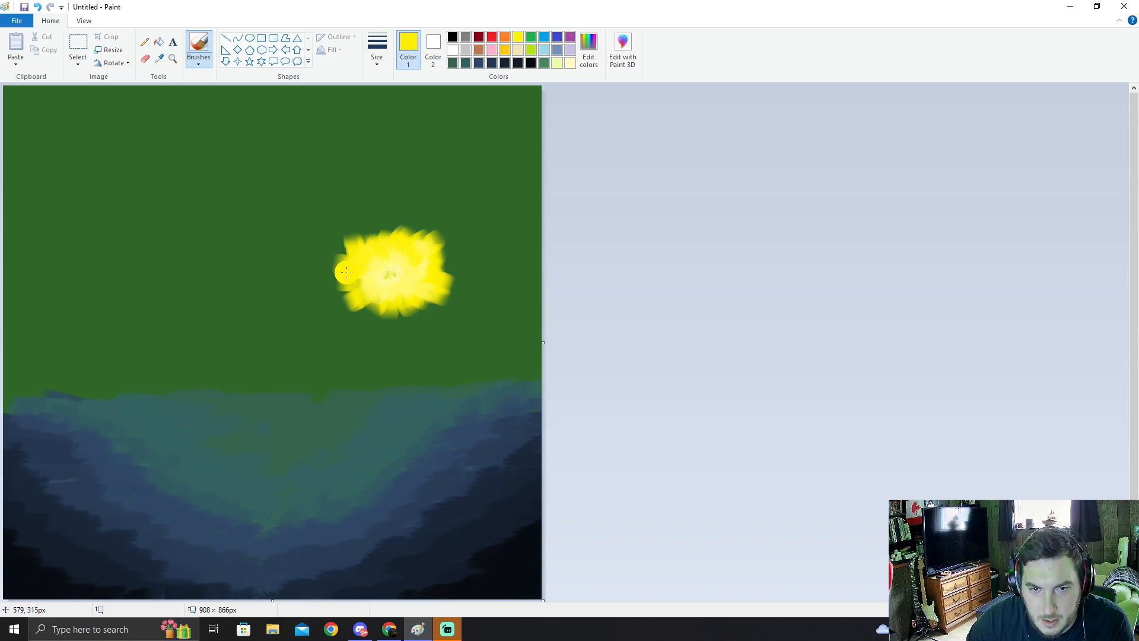
mouse_move(374, 286)
mouse_down()
mouse_move(397, 299)
mouse_move(403, 275)
mouse_move(422, 284)
mouse_move(411, 265)
mouse_move(428, 264)
mouse_move(419, 270)
mouse_move(408, 252)
mouse_move(389, 265)
mouse_move(397, 248)
mouse_move(375, 273)
mouse_move(381, 286)
mouse_move(401, 271)
mouse_up()
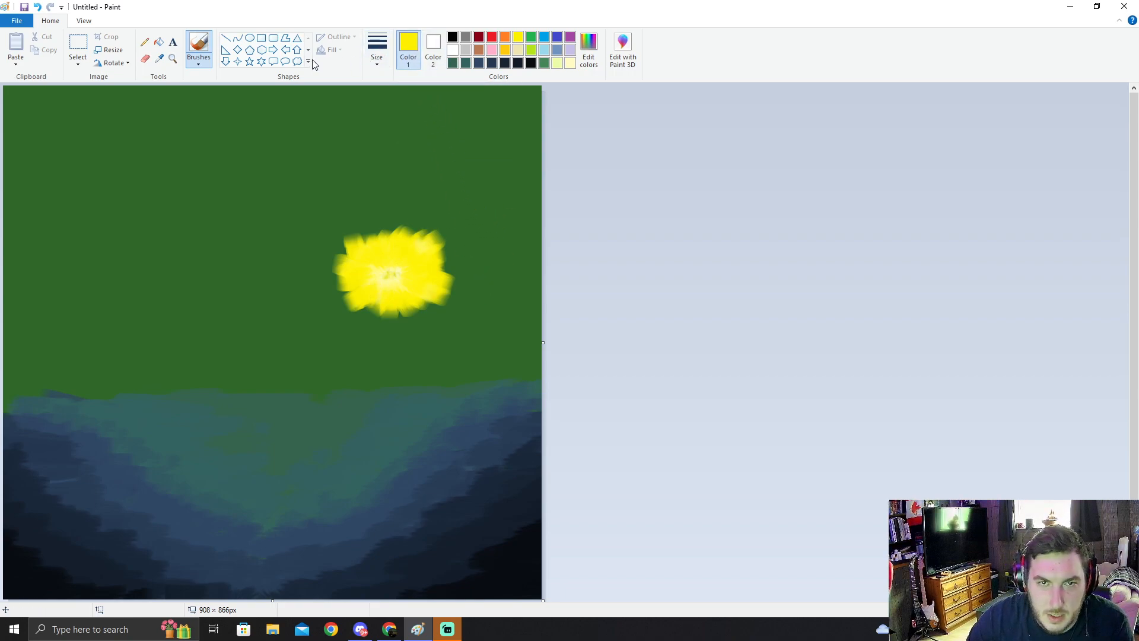
Step: Surround the sun's top and sides with a dark yellow ring and an olive-yellow ring about 285 px wide, using colours sampled from its edge
click(159, 58)
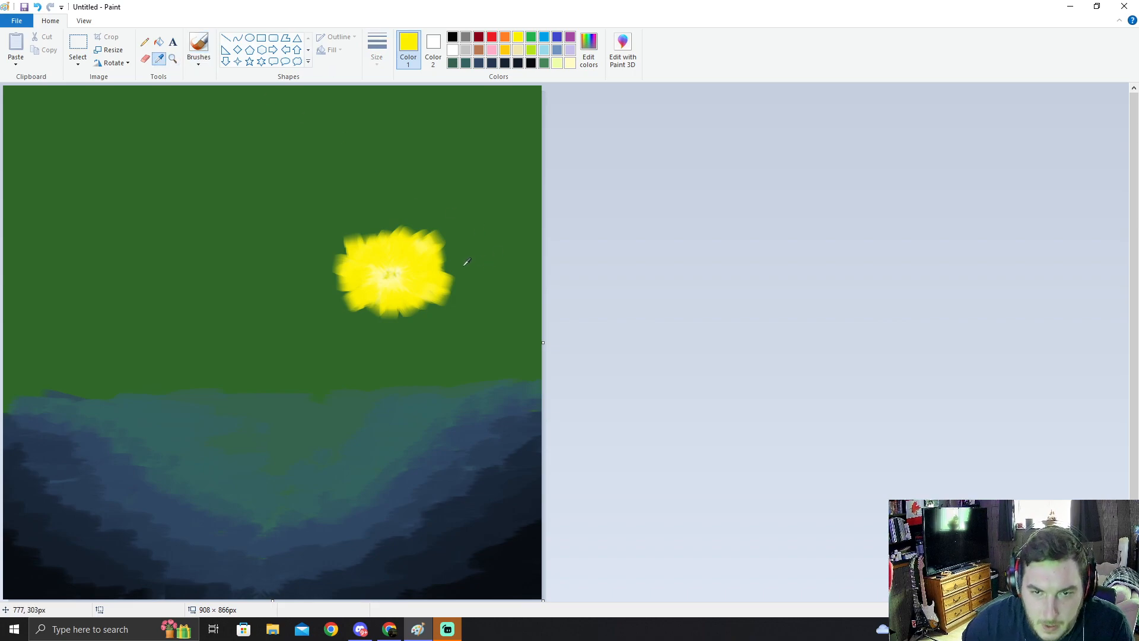
click(446, 280)
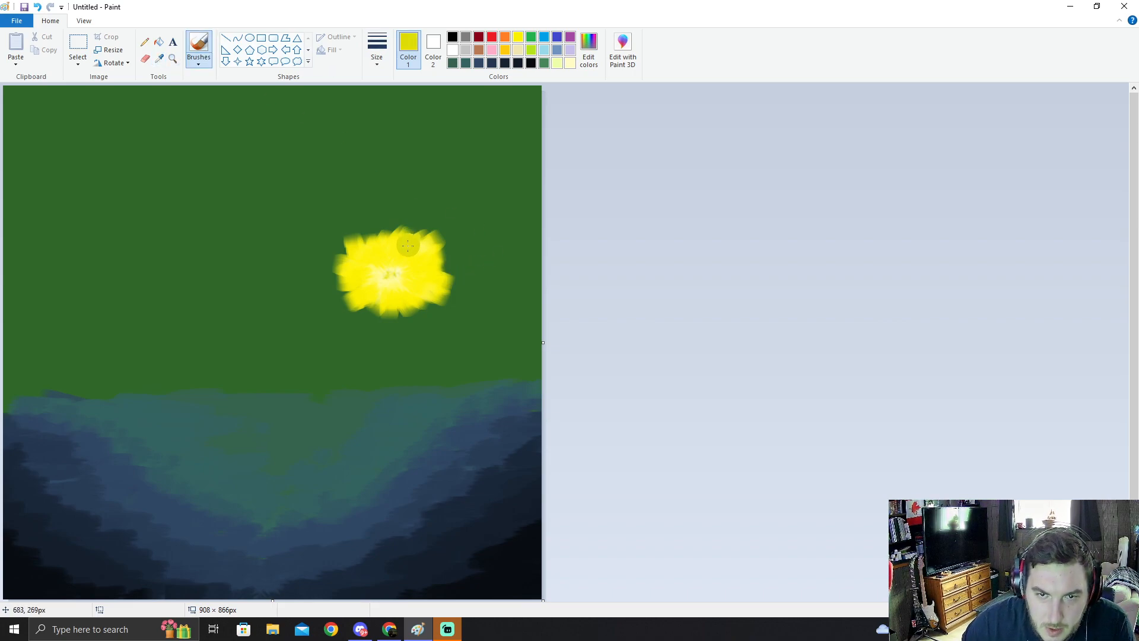
mouse_move(423, 237)
mouse_down()
mouse_move(446, 250)
mouse_move(423, 264)
mouse_move(455, 259)
mouse_move(421, 278)
mouse_move(447, 281)
mouse_move(431, 294)
mouse_move(442, 293)
mouse_move(436, 237)
mouse_move(414, 248)
mouse_move(413, 223)
mouse_move(400, 248)
mouse_move(385, 232)
mouse_move(400, 256)
mouse_move(370, 221)
mouse_move(374, 249)
mouse_move(356, 233)
mouse_move(356, 260)
mouse_move(328, 270)
mouse_move(346, 269)
mouse_move(326, 281)
mouse_move(365, 293)
mouse_move(343, 304)
mouse_move(410, 304)
mouse_up()
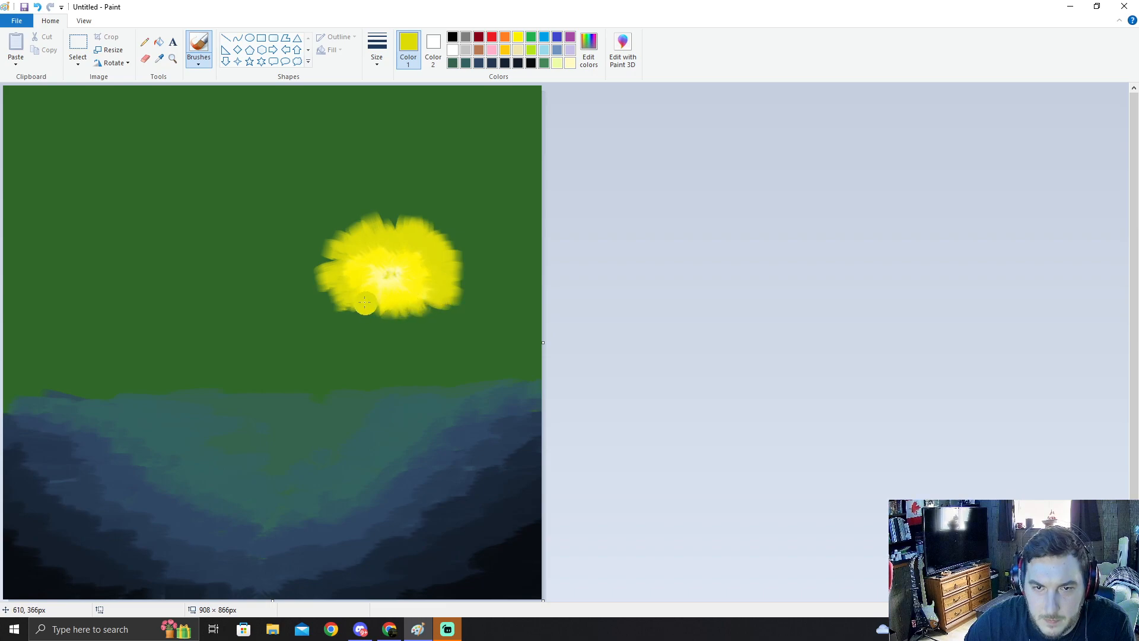
click(159, 58)
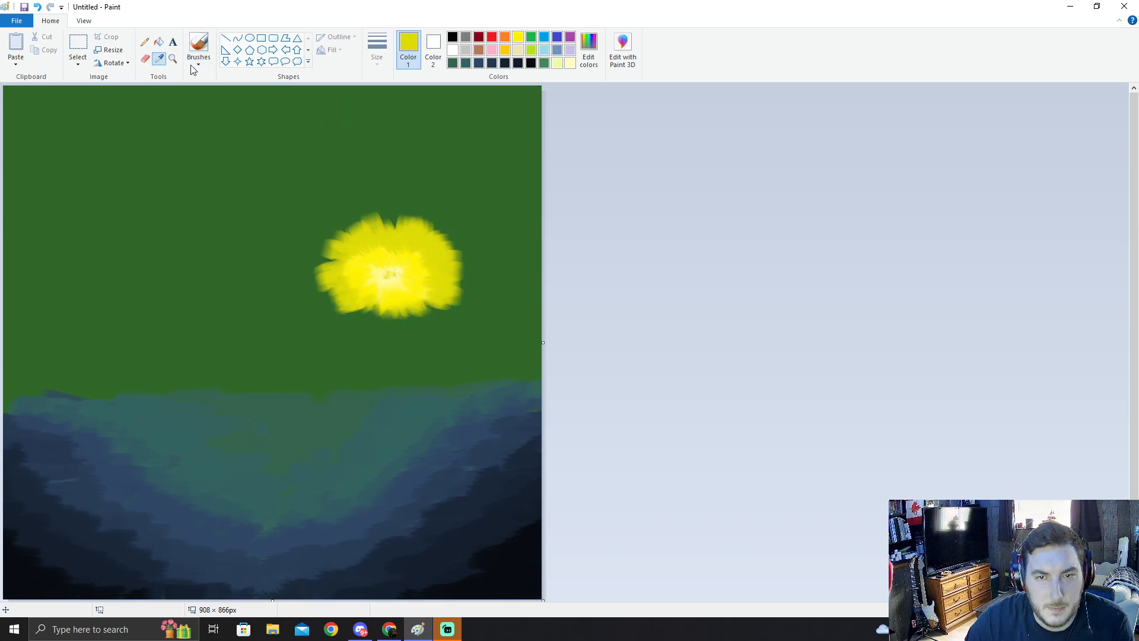
click(454, 256)
mouse_move(432, 247)
mouse_down()
mouse_move(452, 244)
mouse_move(445, 261)
mouse_move(463, 264)
mouse_move(445, 283)
mouse_move(453, 295)
mouse_up()
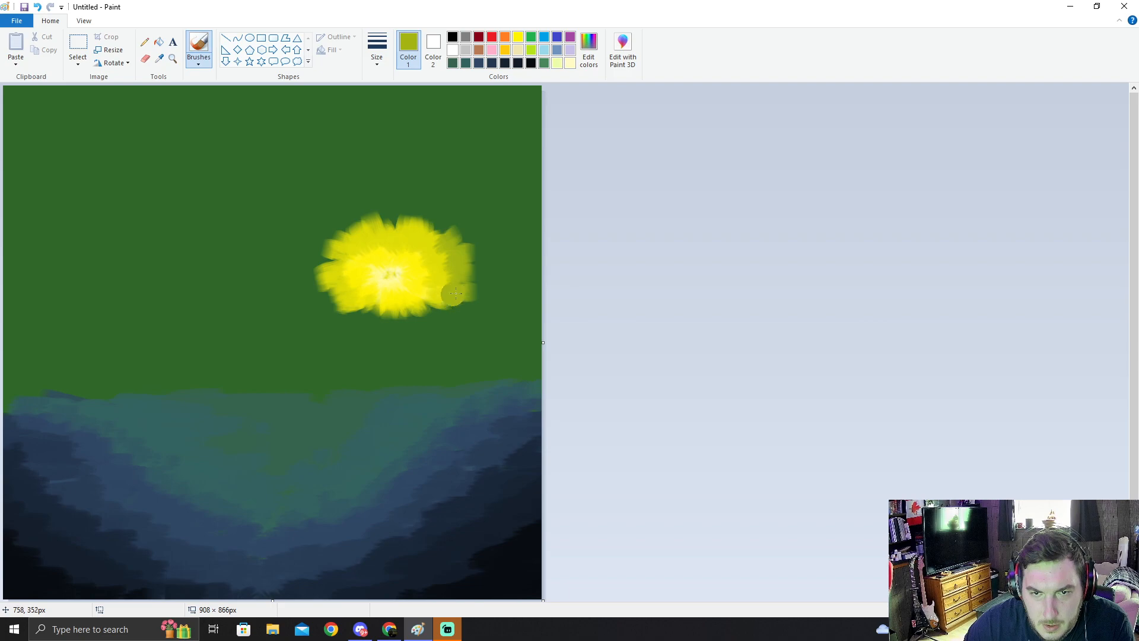
mouse_move(431, 215)
mouse_down()
mouse_move(406, 236)
mouse_move(403, 217)
mouse_move(394, 210)
mouse_move(388, 228)
mouse_move(372, 207)
mouse_move(391, 214)
mouse_move(374, 236)
mouse_move(353, 212)
mouse_move(356, 240)
mouse_move(336, 230)
mouse_move(338, 250)
mouse_move(321, 254)
mouse_move(335, 264)
mouse_move(316, 258)
mouse_move(339, 294)
mouse_up()
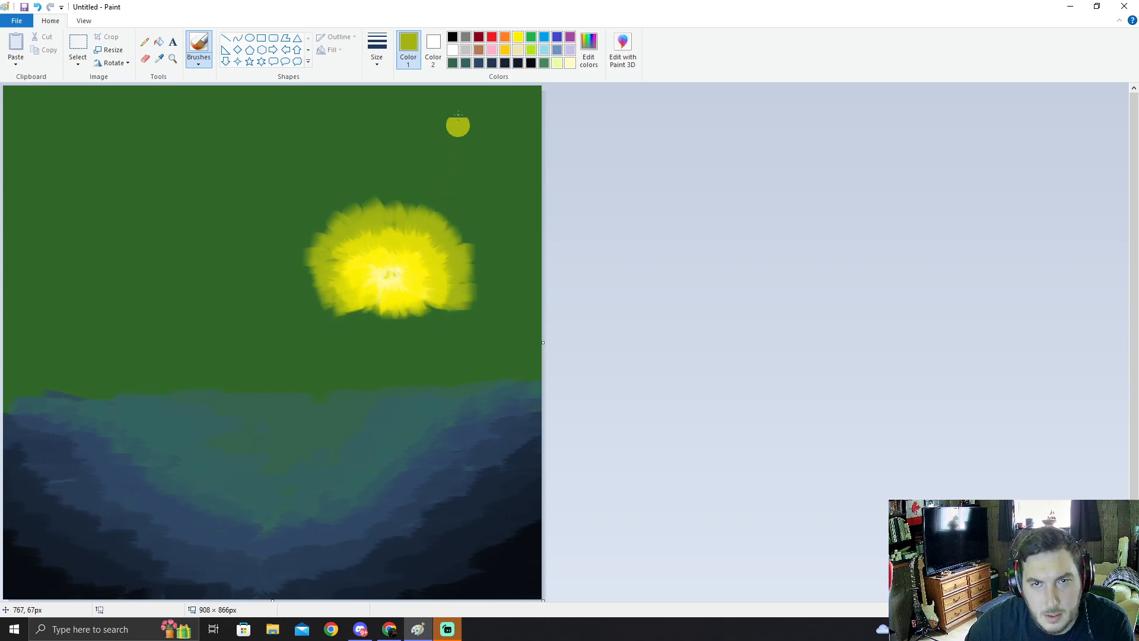
Step: Paint an outer olive-green ring about 355 px wide around the sun's top and sides, using a colour sampled from the glow's edge
click(159, 58)
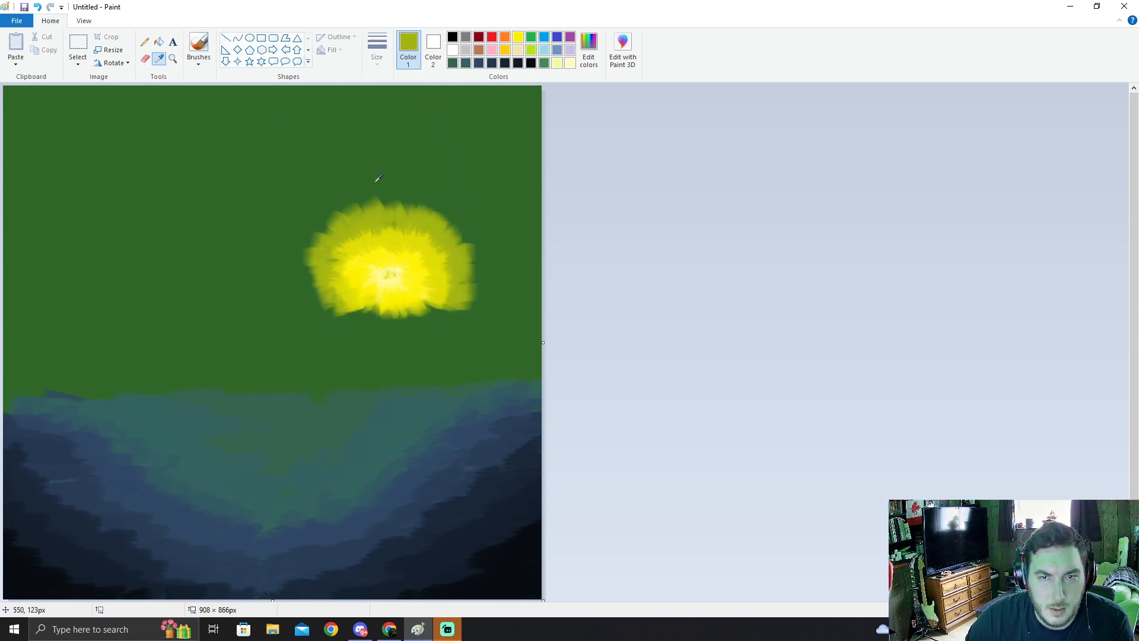
click(455, 227)
click(378, 58)
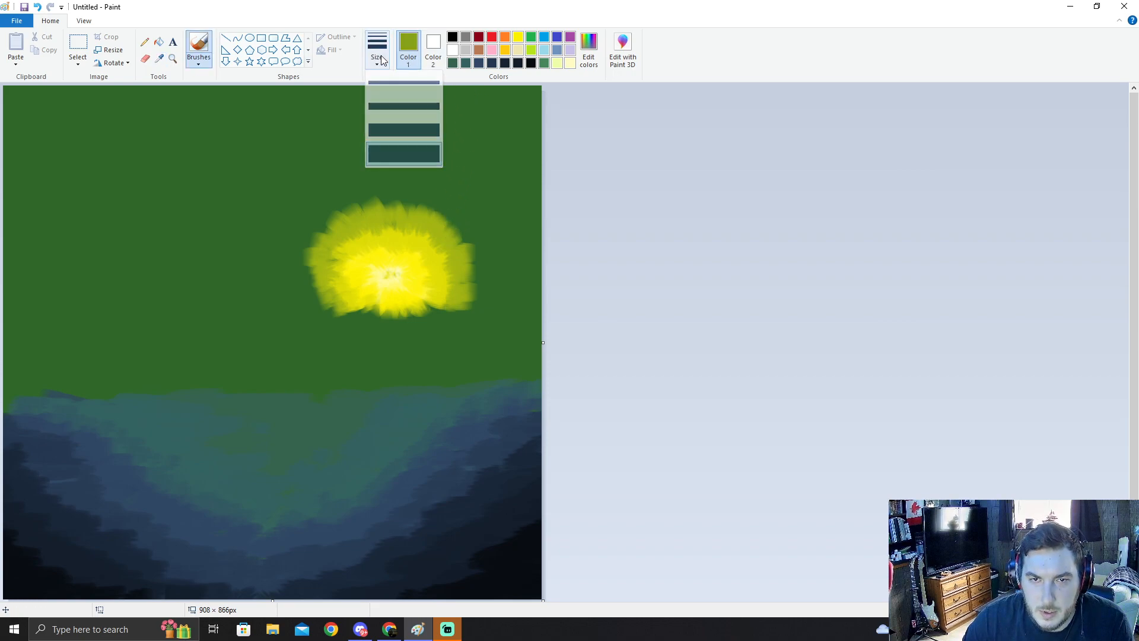
mouse_move(452, 234)
mouse_down()
mouse_move(482, 279)
mouse_move(465, 310)
mouse_move(482, 259)
mouse_move(452, 241)
mouse_move(461, 208)
mouse_move(414, 208)
mouse_move(412, 188)
mouse_move(404, 223)
mouse_move(433, 197)
mouse_move(435, 226)
mouse_move(470, 224)
mouse_move(463, 244)
mouse_move(418, 194)
mouse_move(405, 211)
mouse_move(395, 189)
mouse_move(384, 204)
mouse_move(393, 214)
mouse_move(367, 193)
mouse_move(391, 214)
mouse_move(356, 198)
mouse_move(356, 212)
mouse_move(393, 214)
mouse_move(395, 203)
mouse_move(376, 214)
mouse_move(367, 200)
mouse_move(352, 208)
mouse_move(356, 222)
mouse_move(325, 220)
mouse_move(342, 233)
mouse_move(307, 229)
mouse_move(335, 242)
mouse_move(305, 242)
mouse_move(338, 236)
mouse_move(307, 230)
mouse_move(342, 236)
mouse_move(322, 240)
mouse_move(316, 253)
mouse_move(327, 260)
mouse_move(307, 270)
mouse_move(334, 279)
mouse_move(316, 309)
mouse_move(362, 323)
mouse_up()
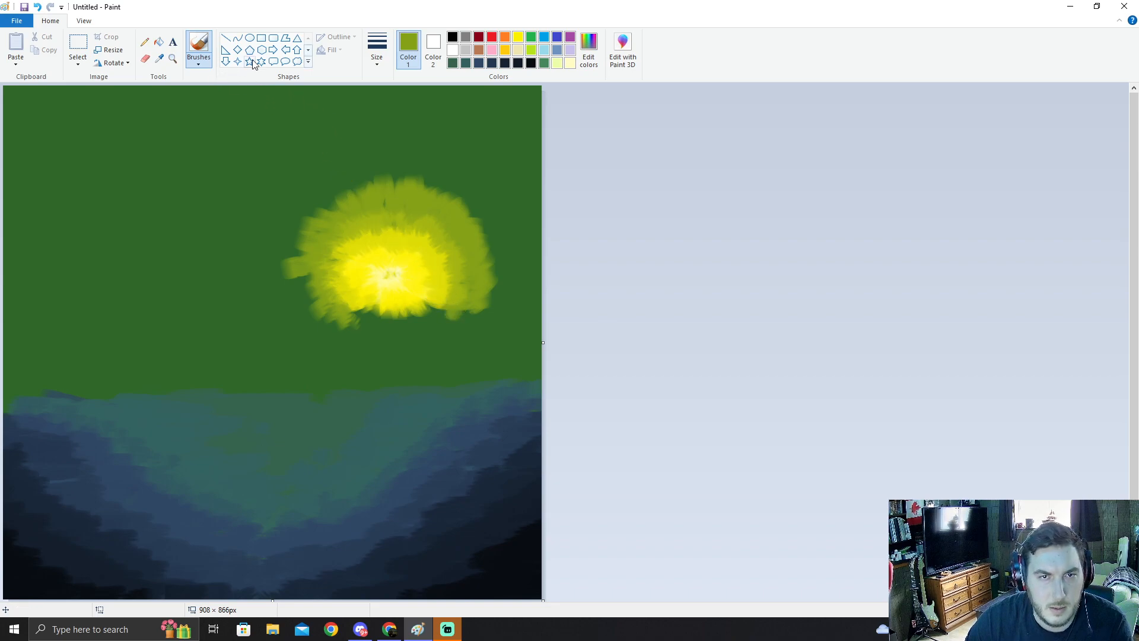
Step: Blend the inner olive-yellow ring into the sun with radial strokes in sampled olive and dark yellow tones
click(159, 58)
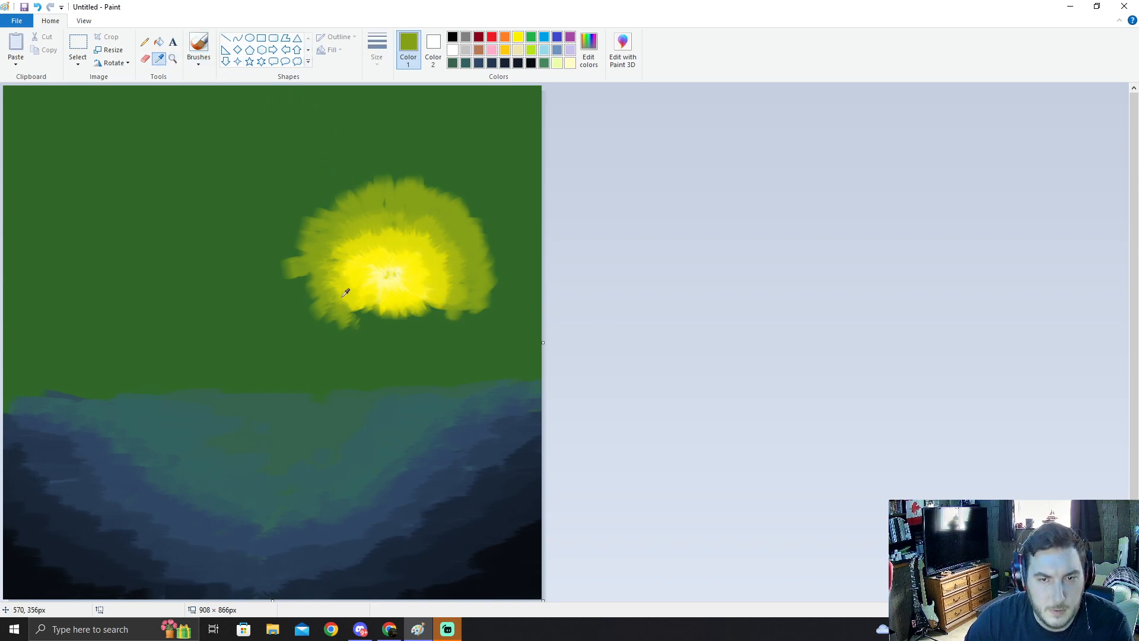
click(377, 305)
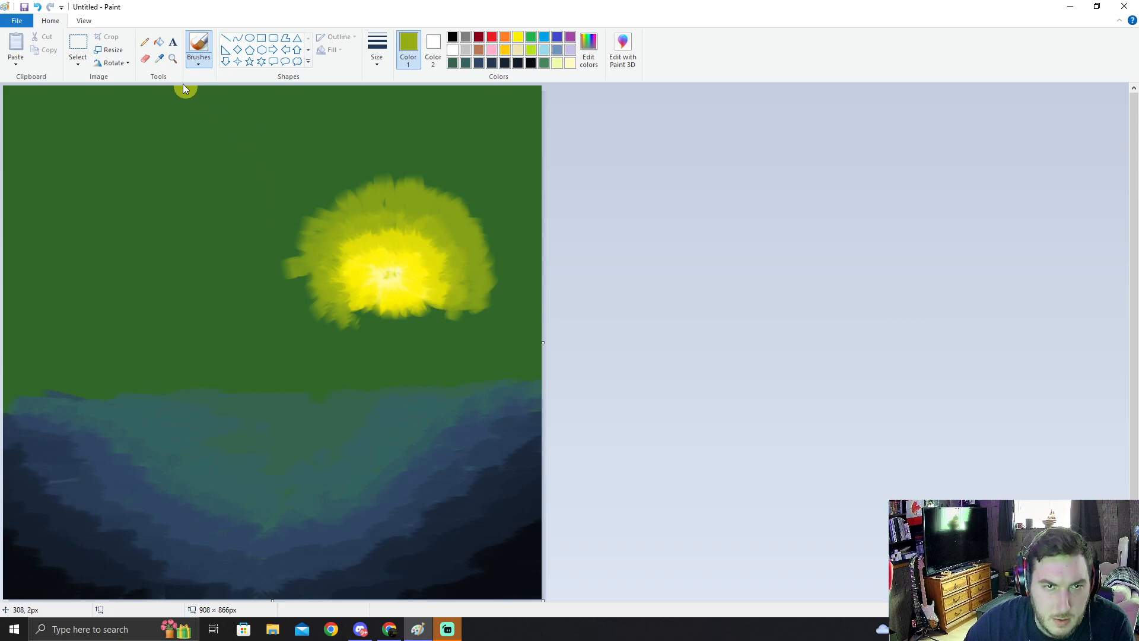
click(159, 58)
click(361, 300)
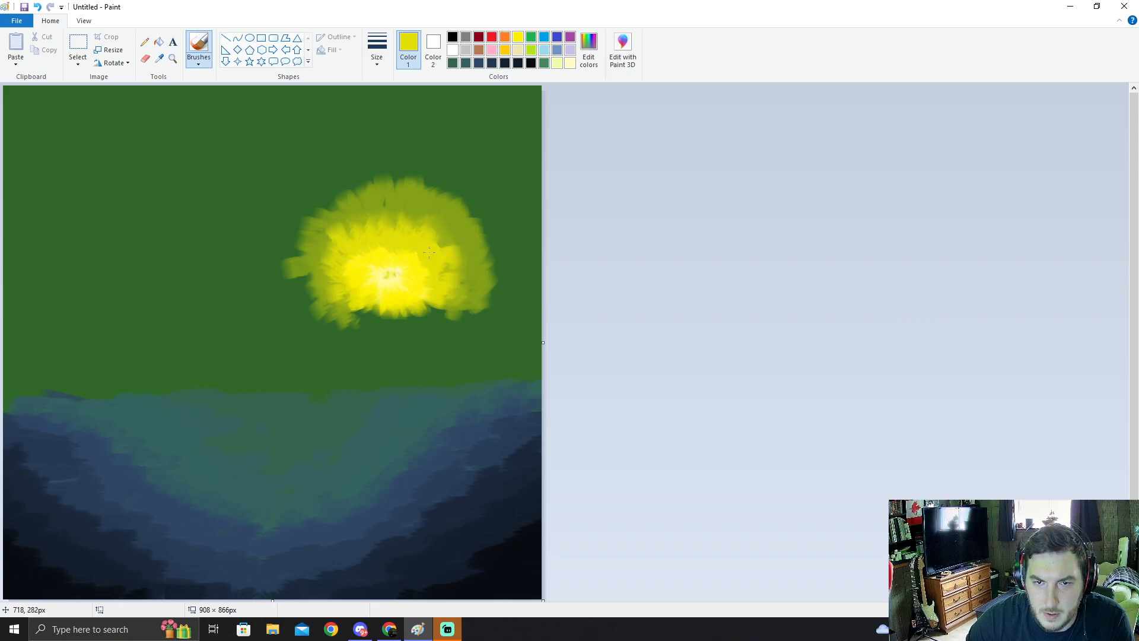
click(159, 59)
click(388, 305)
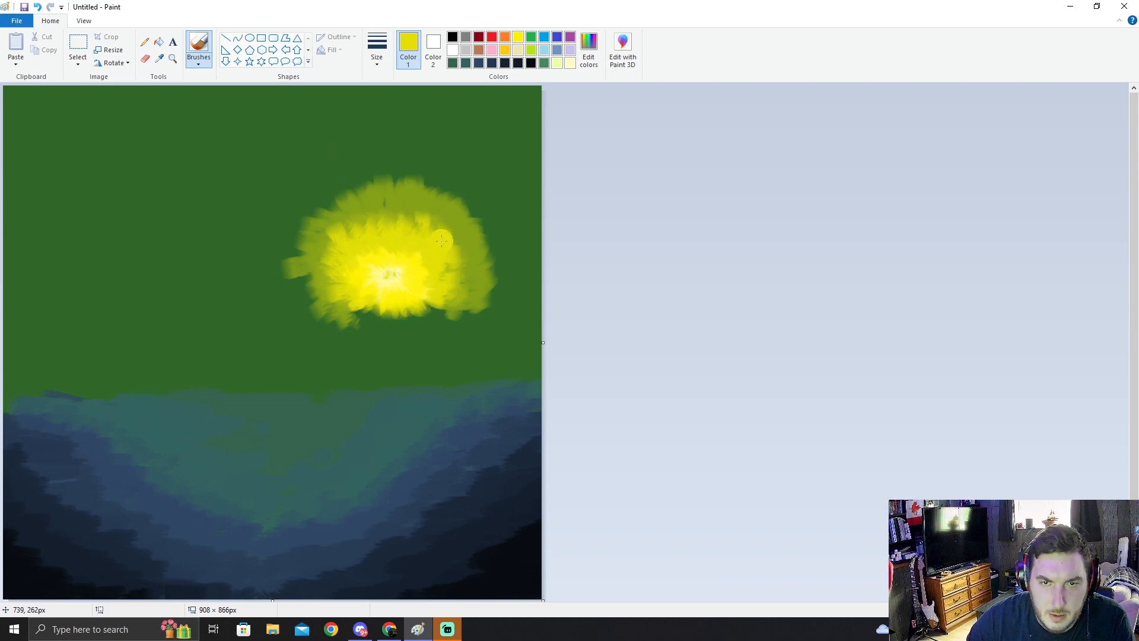
Step: Soften the inner border of the olive-green ring with strokes in the ring's own sampled colour
click(159, 58)
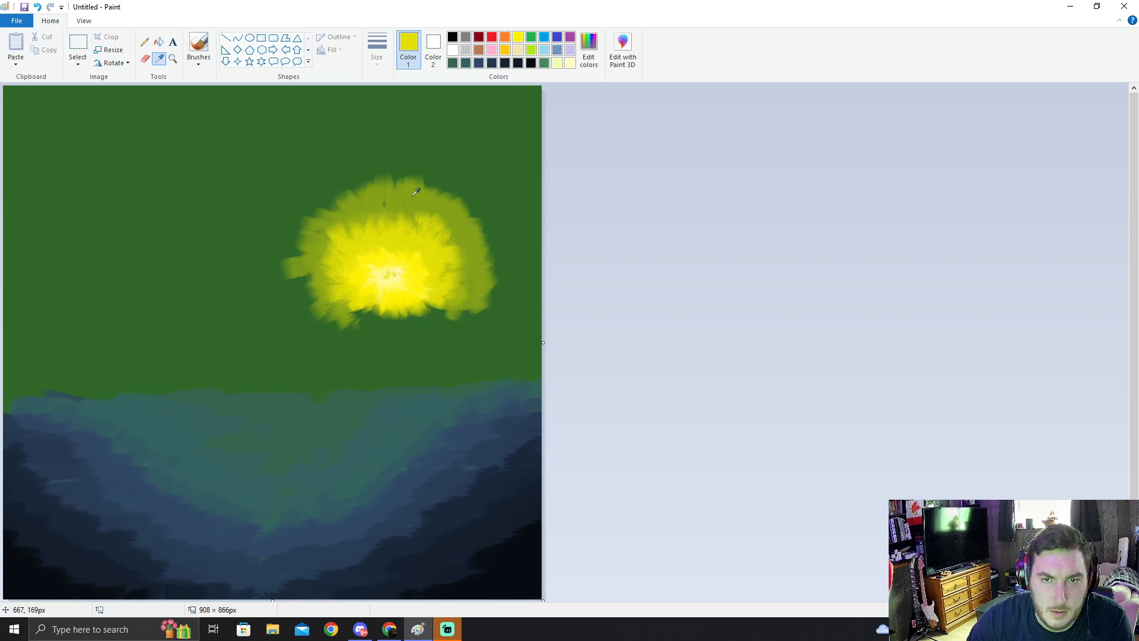
click(470, 243)
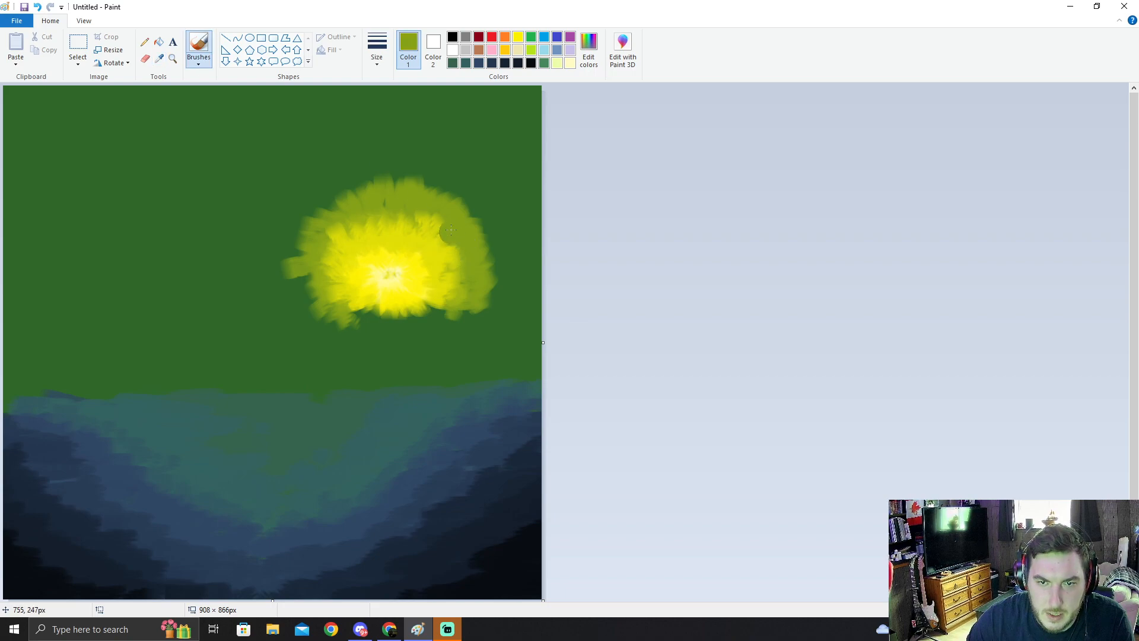
mouse_move(401, 198)
mouse_down()
mouse_move(366, 225)
mouse_move(339, 220)
mouse_move(312, 234)
mouse_move(326, 294)
mouse_move(342, 312)
mouse_up()
Step: Paint a faint dark olive-green halo about 405 px wide around the glow, using a colour sampled from its outer edge
click(159, 59)
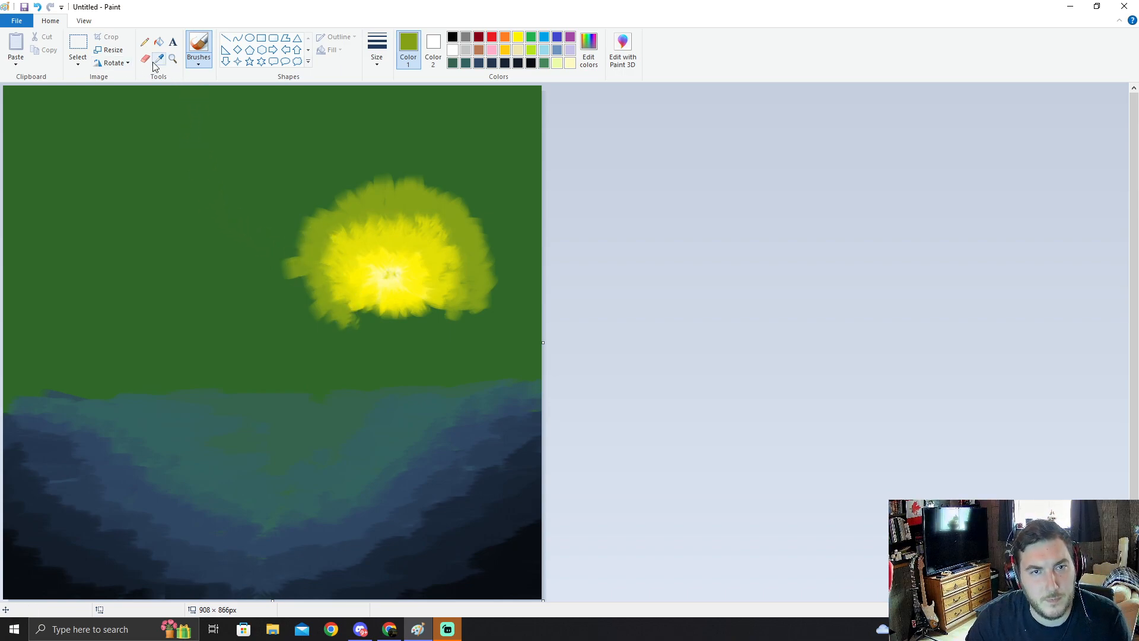
click(423, 174)
mouse_move(444, 194)
mouse_down()
mouse_move(454, 216)
mouse_move(481, 205)
mouse_move(469, 228)
mouse_move(486, 238)
mouse_move(492, 297)
mouse_move(485, 285)
mouse_up()
mouse_move(418, 167)
mouse_down()
mouse_move(398, 185)
mouse_move(377, 169)
mouse_move(360, 199)
mouse_move(330, 178)
mouse_move(323, 190)
mouse_move(344, 211)
mouse_move(307, 206)
mouse_move(319, 228)
mouse_move(287, 230)
mouse_move(306, 236)
mouse_move(305, 266)
mouse_up()
drag(351, 203, 372, 189)
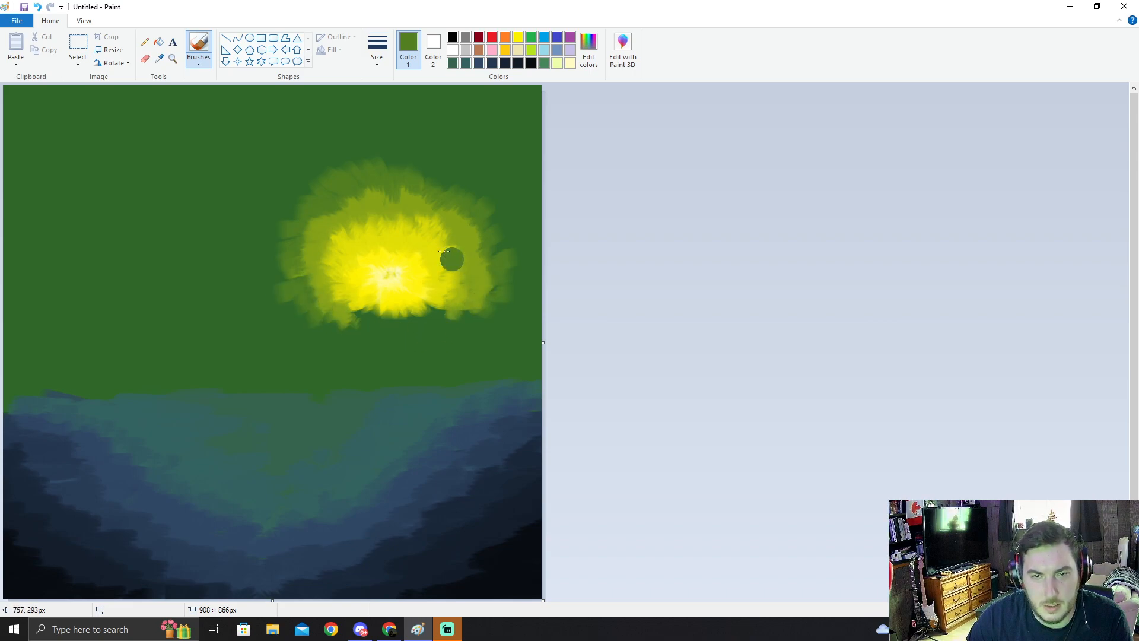
Step: Brush a bright yellow sampled near the sun's centre over the pale middle to blend it
click(159, 57)
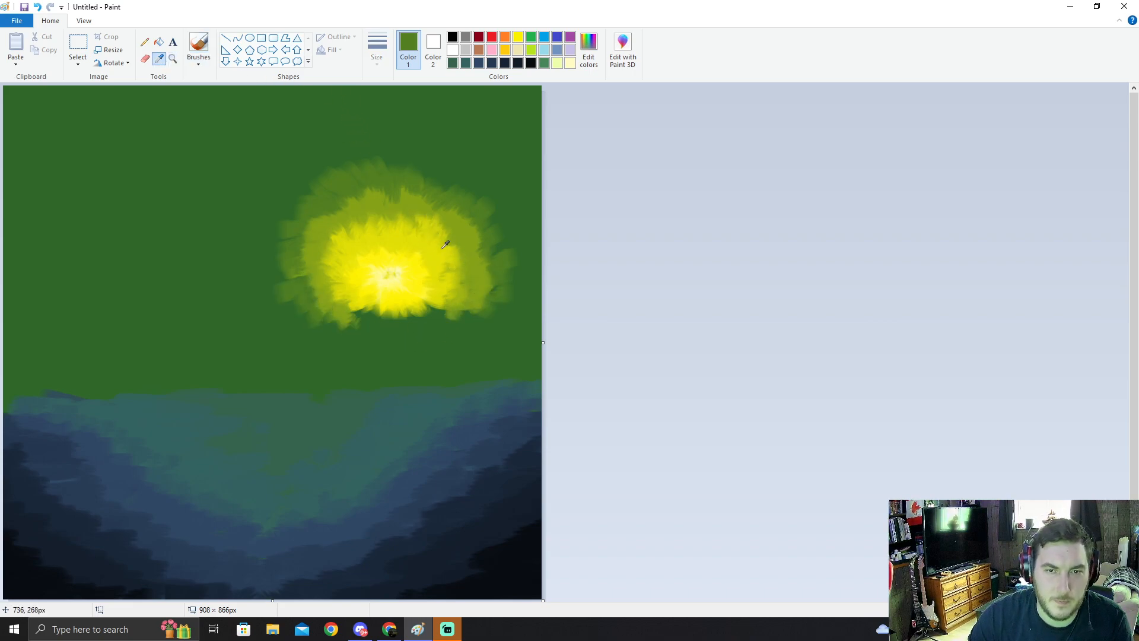
click(406, 279)
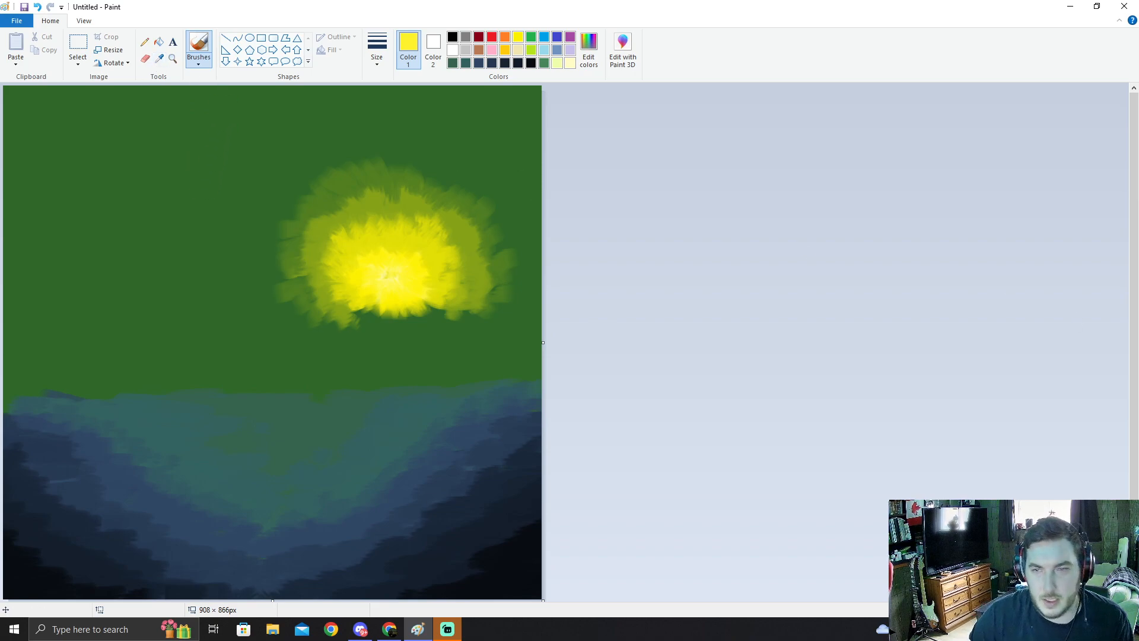
key(alt+Tab)
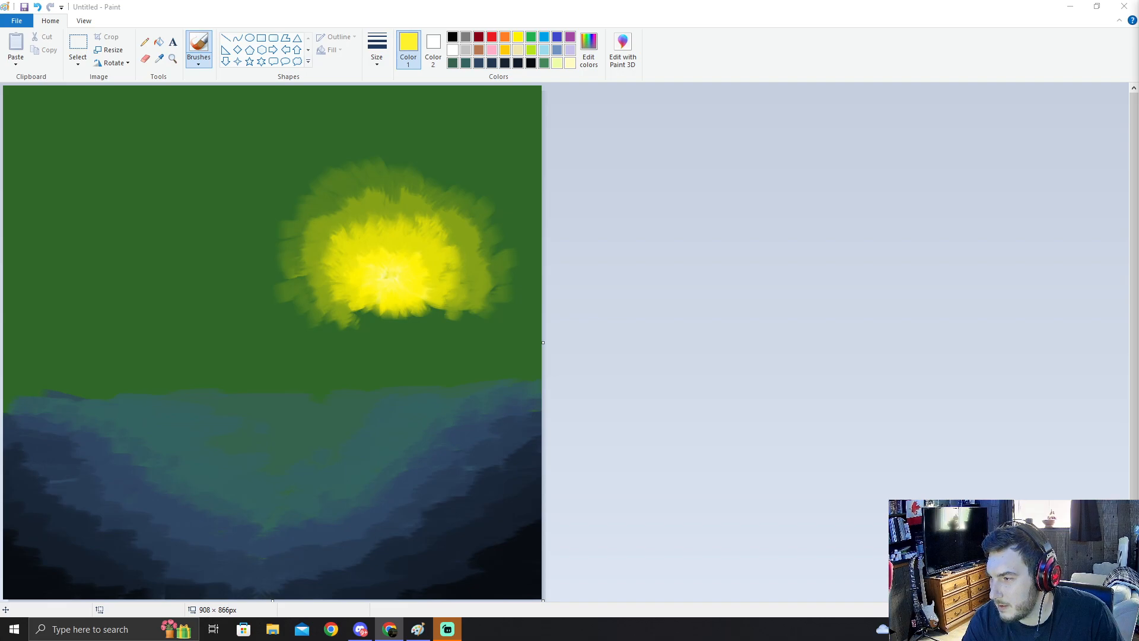
Step: Sample the green background and darken it to a custom brush colour with red 26, green 56 and blue 22
click(452, 63)
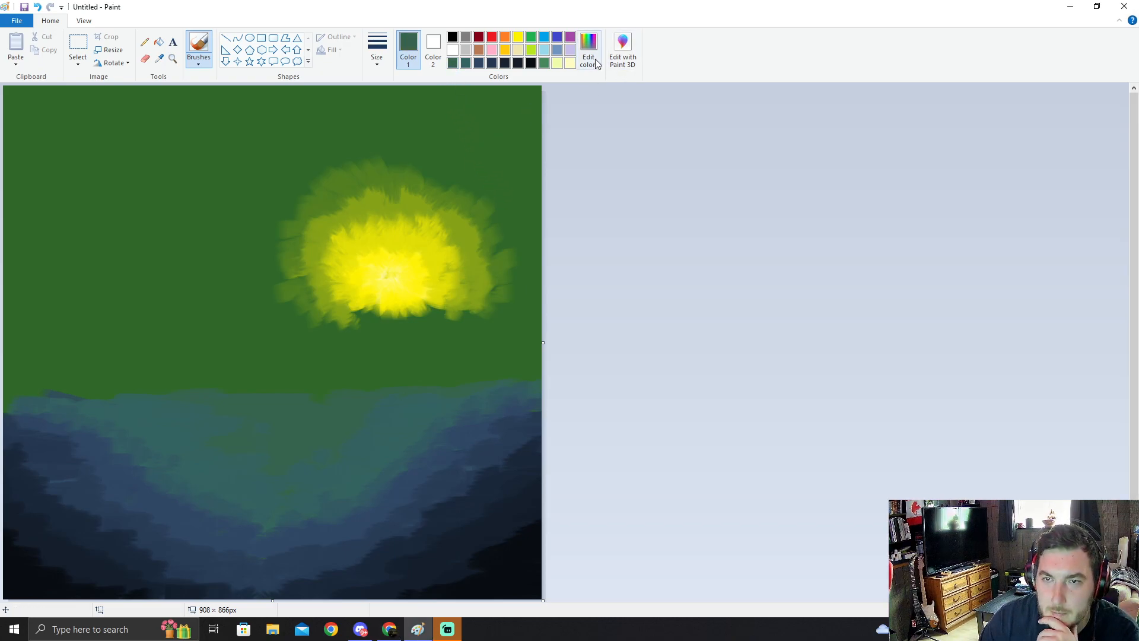
click(159, 58)
click(191, 117)
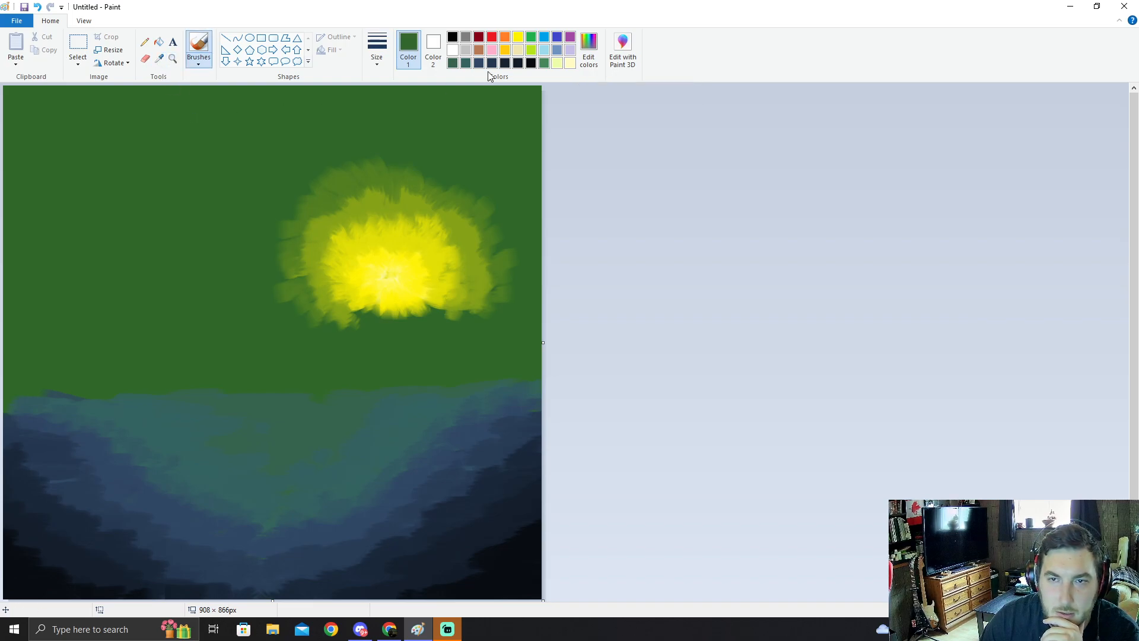
click(587, 57)
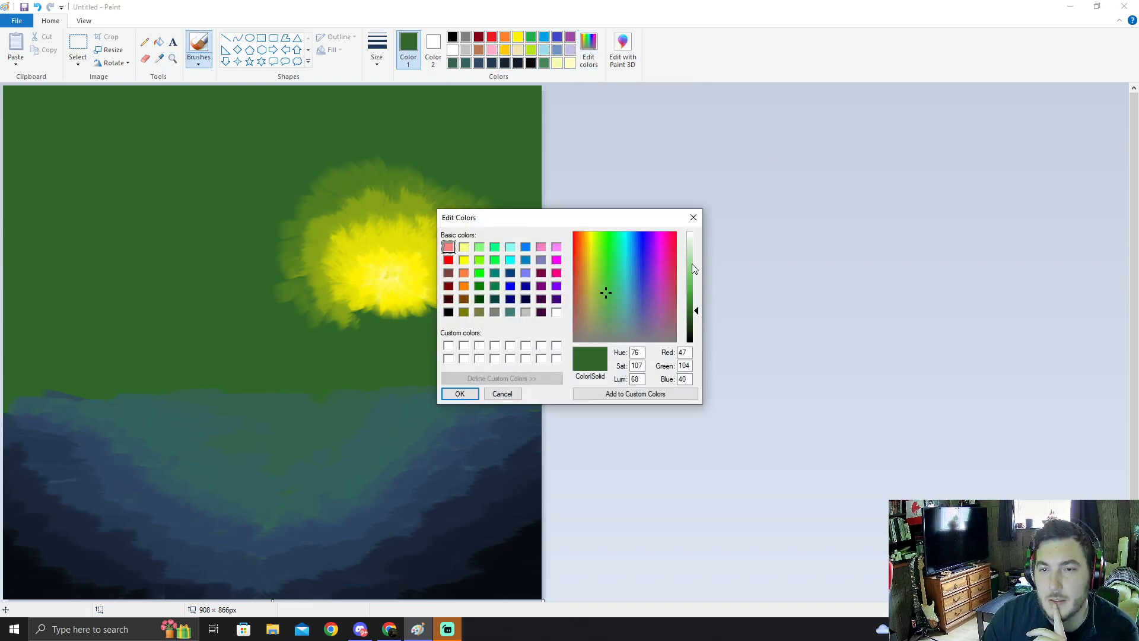
drag(699, 311, 699, 327)
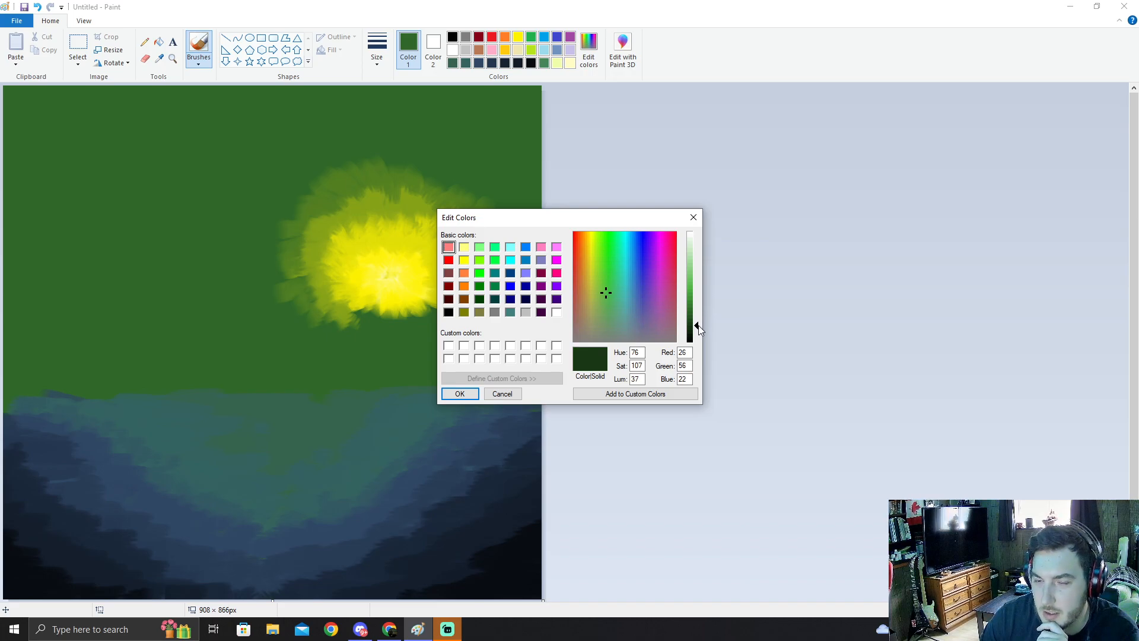
click(460, 394)
click(198, 64)
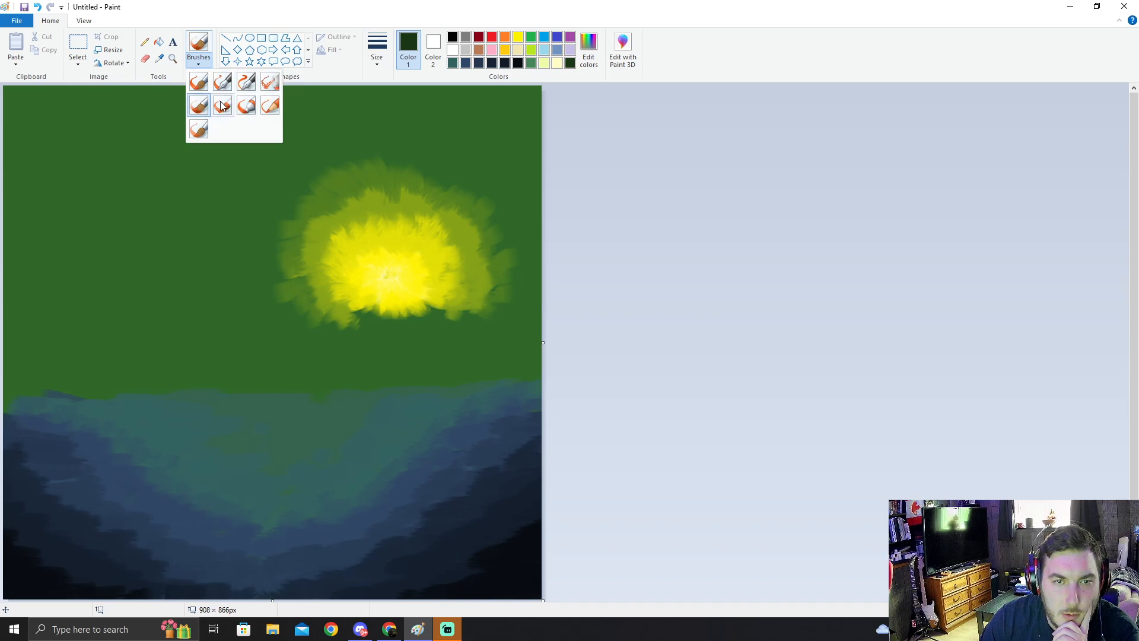
click(221, 106)
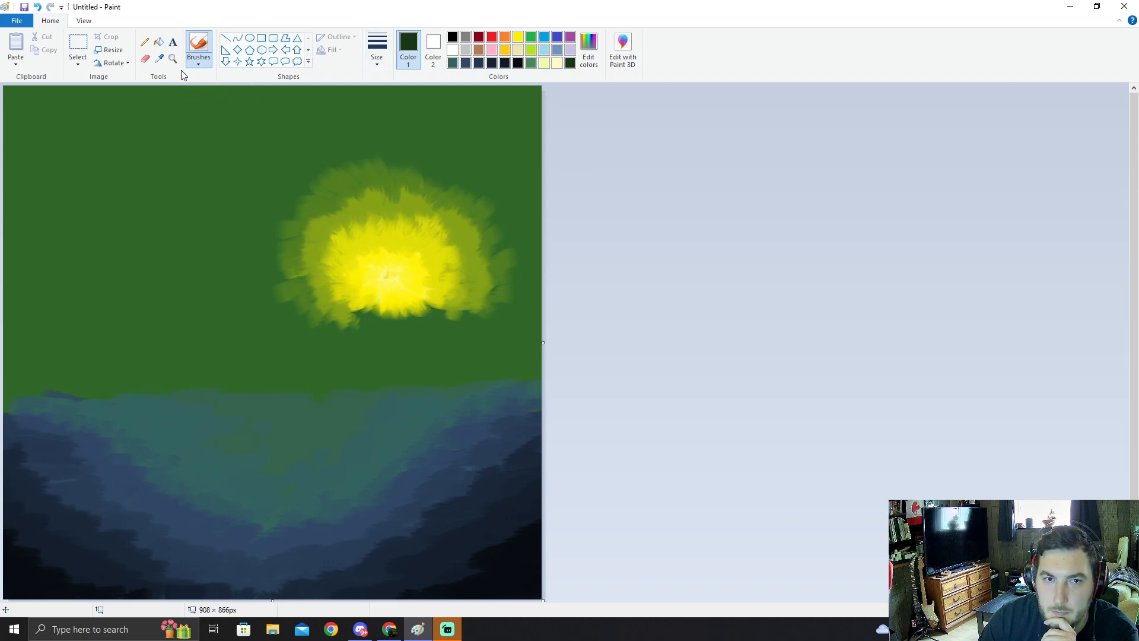
click(374, 65)
click(414, 63)
click(199, 64)
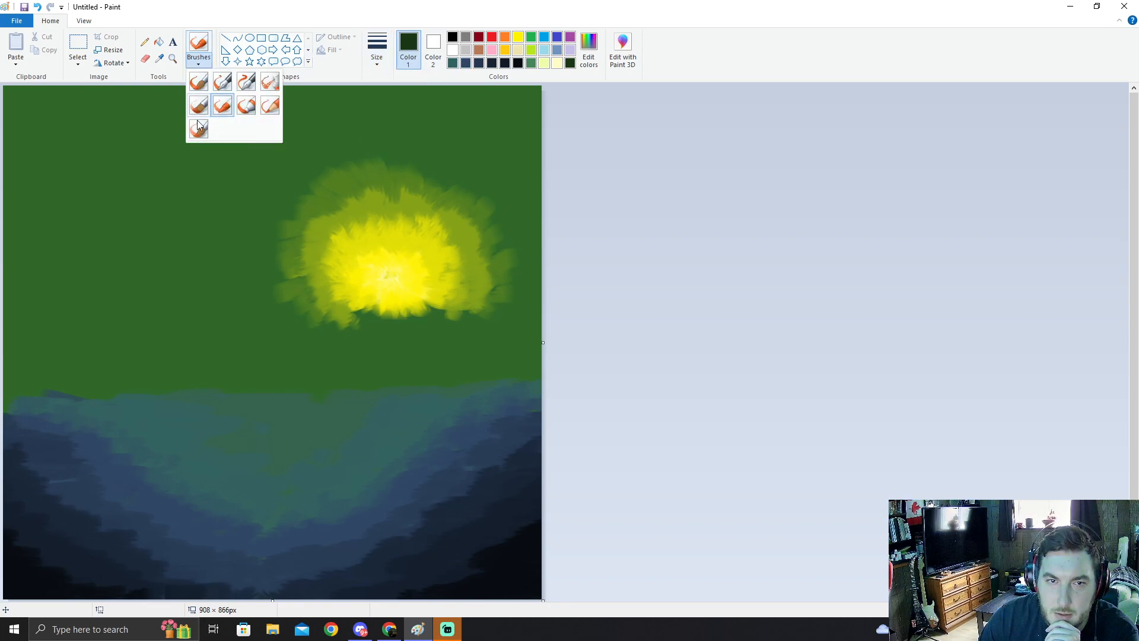
click(199, 109)
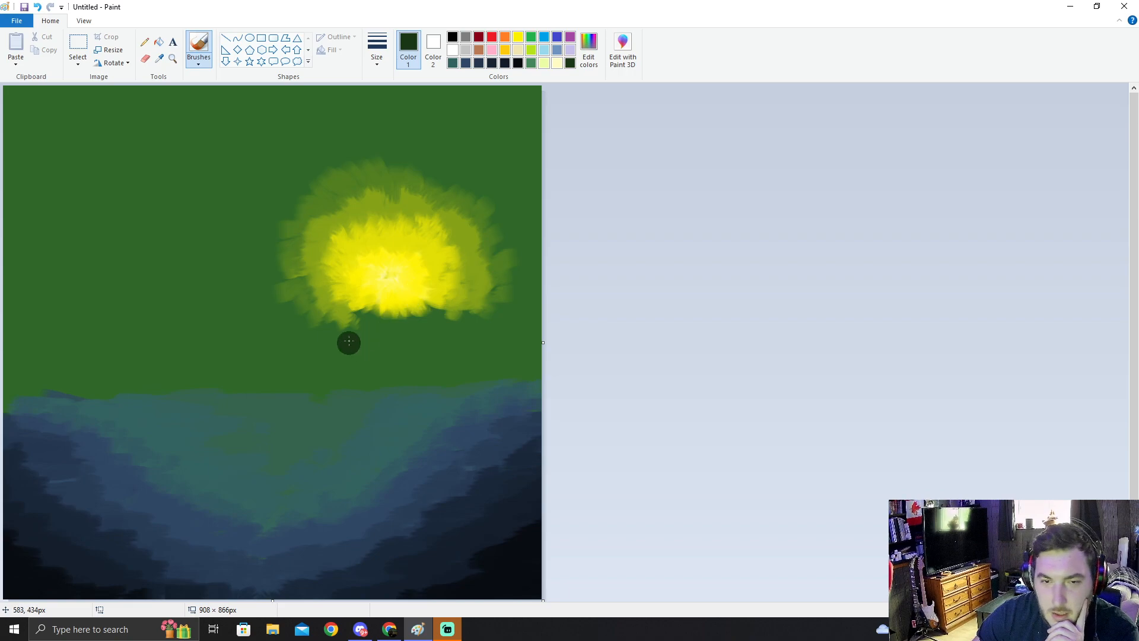
Step: Oil-brush a dark green bank about 240 px wide beneath the sun and outline a tree from its right end up to the canvas's top edge
mouse_move(331, 316)
mouse_down()
mouse_move(332, 340)
mouse_move(342, 307)
mouse_move(363, 316)
mouse_move(352, 328)
mouse_move(375, 319)
mouse_move(365, 331)
mouse_move(392, 335)
mouse_move(384, 326)
mouse_move(401, 310)
mouse_move(412, 333)
mouse_move(404, 311)
mouse_move(415, 326)
mouse_move(430, 306)
mouse_move(436, 324)
mouse_move(440, 305)
mouse_move(437, 326)
mouse_move(361, 329)
mouse_move(369, 311)
mouse_move(365, 326)
mouse_move(393, 313)
mouse_move(394, 324)
mouse_move(399, 306)
mouse_move(403, 321)
mouse_move(407, 303)
mouse_move(424, 325)
mouse_move(415, 298)
mouse_move(428, 320)
mouse_move(439, 311)
mouse_move(410, 332)
mouse_move(349, 322)
mouse_move(364, 300)
mouse_move(347, 321)
mouse_move(344, 297)
mouse_move(338, 310)
mouse_move(331, 301)
mouse_move(346, 338)
mouse_move(364, 329)
mouse_move(365, 345)
mouse_move(381, 331)
mouse_move(382, 347)
mouse_move(391, 337)
mouse_move(401, 355)
mouse_move(399, 334)
mouse_move(418, 344)
mouse_move(427, 328)
mouse_move(445, 347)
mouse_move(462, 335)
mouse_move(456, 300)
mouse_move(438, 332)
mouse_move(463, 335)
mouse_up()
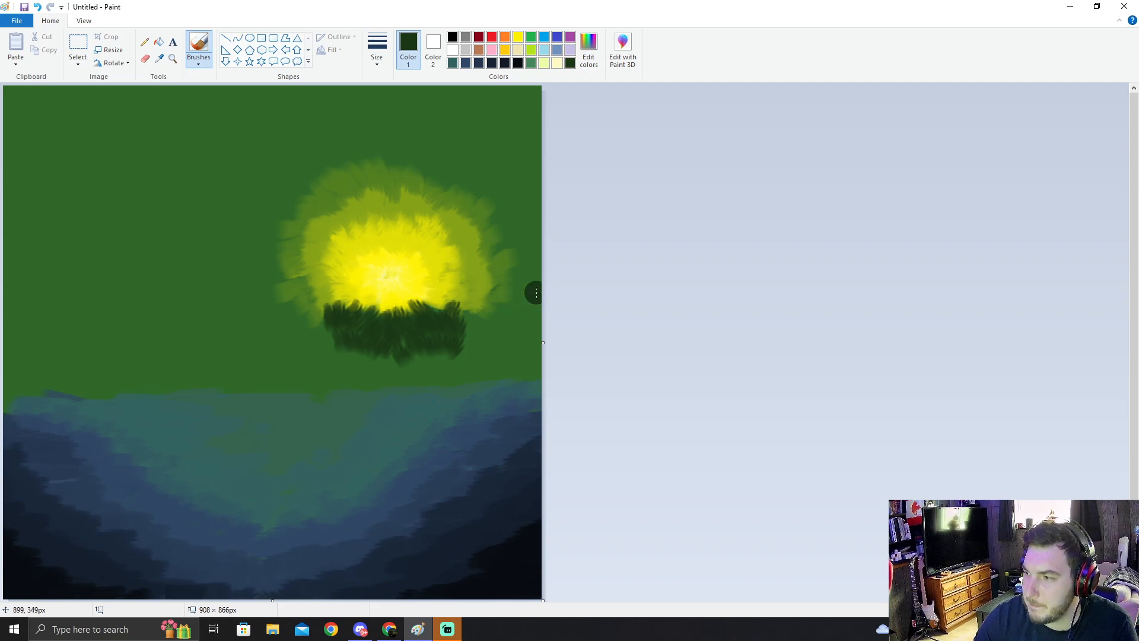
mouse_move(455, 295)
mouse_down()
mouse_move(465, 279)
mouse_move(445, 266)
mouse_up()
mouse_move(442, 254)
mouse_down()
mouse_move(447, 214)
mouse_move(466, 222)
mouse_move(433, 194)
mouse_move(452, 203)
mouse_move(441, 207)
mouse_move(465, 205)
mouse_move(446, 208)
mouse_move(452, 226)
mouse_move(485, 209)
mouse_move(471, 200)
mouse_move(478, 218)
mouse_move(478, 200)
mouse_move(494, 208)
mouse_move(496, 189)
mouse_move(502, 210)
mouse_move(520, 193)
mouse_move(532, 209)
mouse_move(489, 185)
mouse_move(463, 185)
mouse_move(468, 197)
mouse_move(423, 158)
mouse_move(446, 178)
mouse_move(420, 151)
mouse_move(449, 166)
mouse_move(424, 132)
mouse_move(428, 121)
mouse_move(447, 132)
mouse_move(417, 108)
mouse_move(439, 120)
mouse_move(454, 93)
mouse_up()
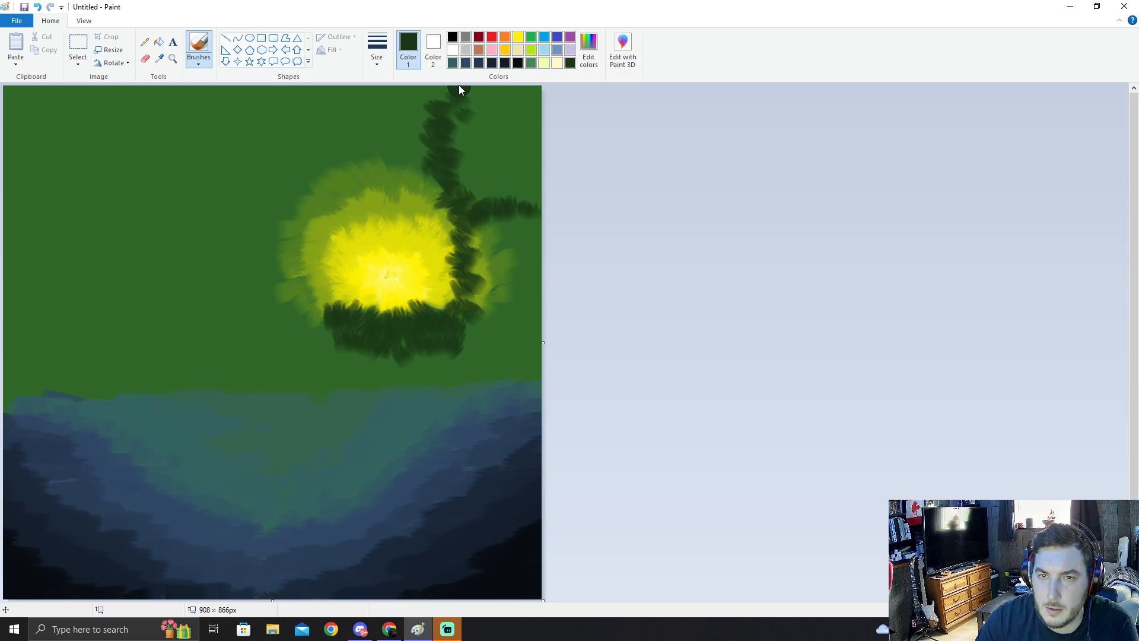
mouse_move(509, 89)
mouse_down()
mouse_move(533, 113)
mouse_move(520, 124)
mouse_move(535, 129)
mouse_move(530, 158)
mouse_up()
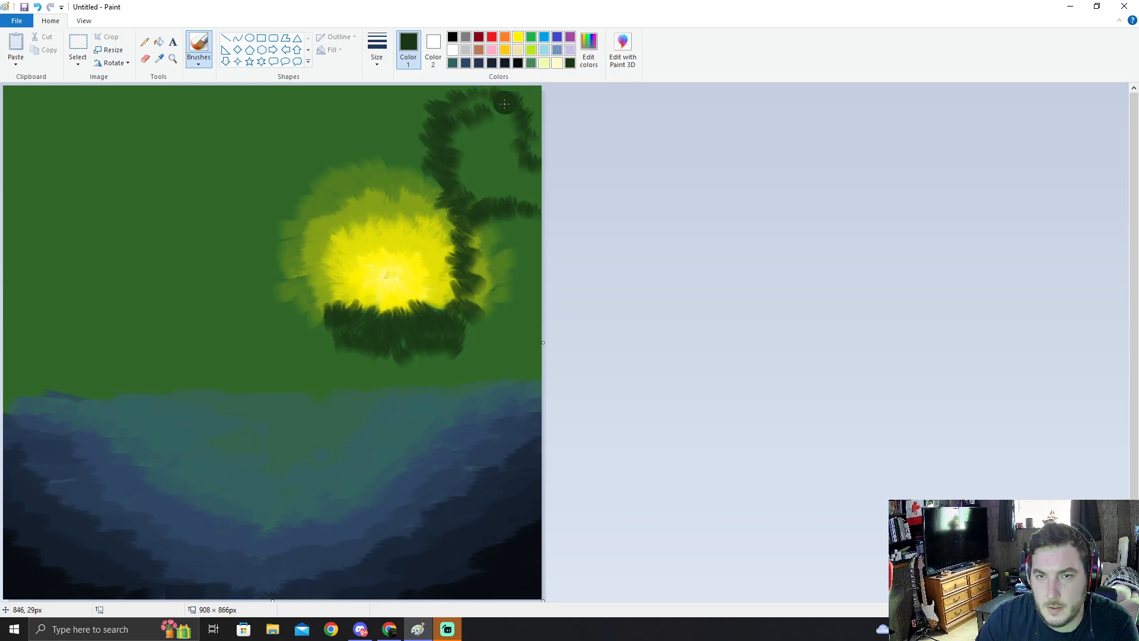
Step: Fill the outlined tree right of the sun with short dark green strokes, carrying the foliage down into the bank and to the canvas's right edge
mouse_move(507, 121)
mouse_down()
mouse_move(498, 132)
mouse_move(465, 124)
mouse_move(470, 101)
mouse_move(454, 96)
mouse_up()
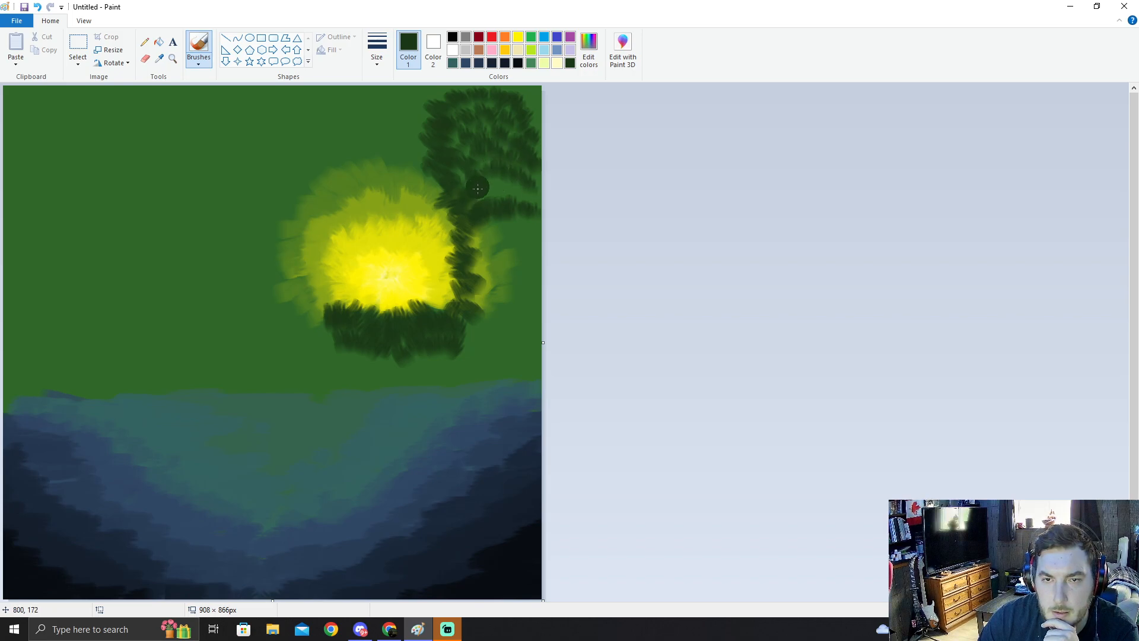
drag(515, 176, 510, 193)
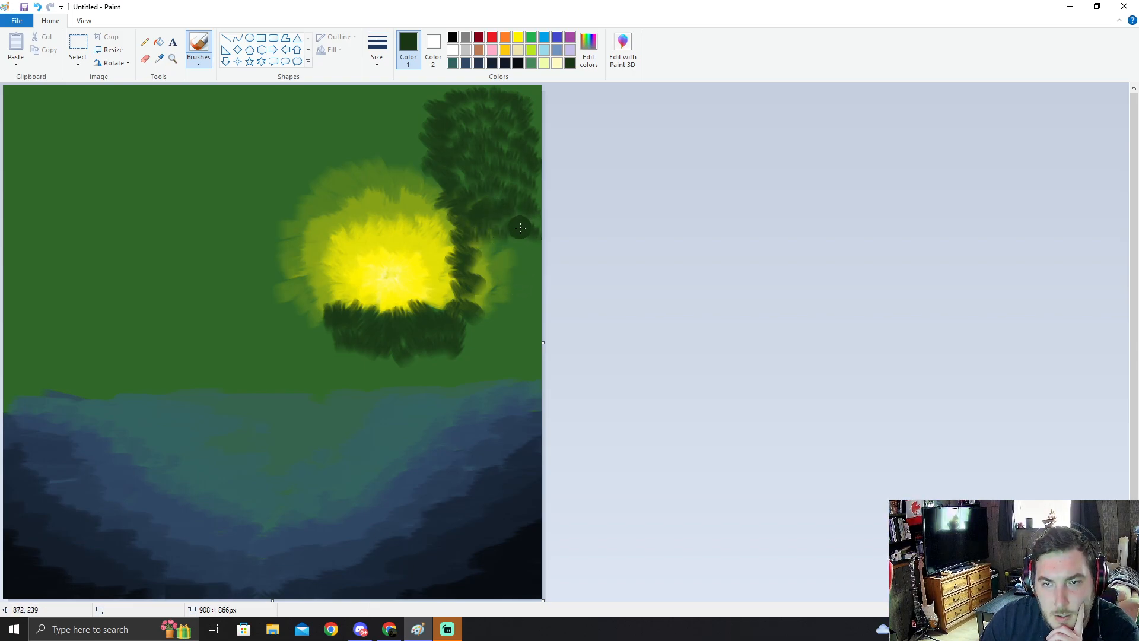
mouse_move(471, 255)
mouse_down()
mouse_move(509, 238)
mouse_move(534, 251)
mouse_move(500, 271)
mouse_move(485, 234)
mouse_move(478, 260)
mouse_move(503, 273)
mouse_move(532, 261)
mouse_move(505, 273)
mouse_move(510, 264)
mouse_move(531, 269)
mouse_move(519, 283)
mouse_move(508, 251)
mouse_up()
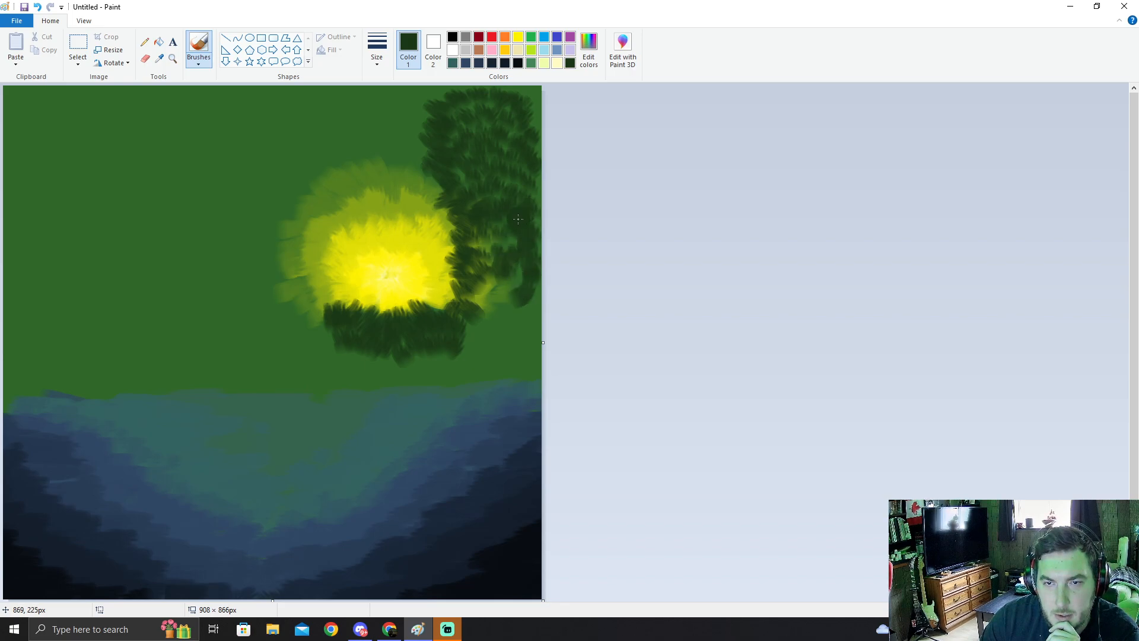
mouse_move(473, 138)
mouse_down()
mouse_move(503, 108)
mouse_move(490, 128)
mouse_move(510, 129)
mouse_move(511, 153)
mouse_move(487, 158)
mouse_move(527, 188)
mouse_up()
mouse_move(513, 279)
mouse_down()
mouse_move(479, 296)
mouse_move(484, 313)
mouse_move(490, 285)
mouse_move(514, 286)
mouse_move(484, 275)
mouse_move(482, 242)
mouse_move(489, 254)
mouse_move(511, 236)
mouse_move(472, 242)
mouse_move(471, 265)
mouse_move(497, 279)
mouse_move(466, 298)
mouse_move(472, 277)
mouse_move(496, 272)
mouse_move(484, 249)
mouse_move(492, 232)
mouse_move(493, 287)
mouse_move(510, 302)
mouse_move(529, 282)
mouse_move(531, 304)
mouse_move(467, 328)
mouse_move(466, 339)
mouse_move(501, 322)
mouse_move(499, 364)
mouse_move(503, 340)
mouse_move(467, 351)
mouse_move(496, 338)
mouse_move(524, 351)
mouse_move(479, 336)
mouse_move(468, 303)
mouse_move(468, 322)
mouse_move(505, 318)
mouse_move(504, 338)
mouse_move(527, 328)
mouse_move(530, 353)
mouse_move(521, 317)
mouse_move(511, 324)
mouse_move(495, 306)
mouse_move(510, 300)
mouse_move(532, 323)
mouse_up()
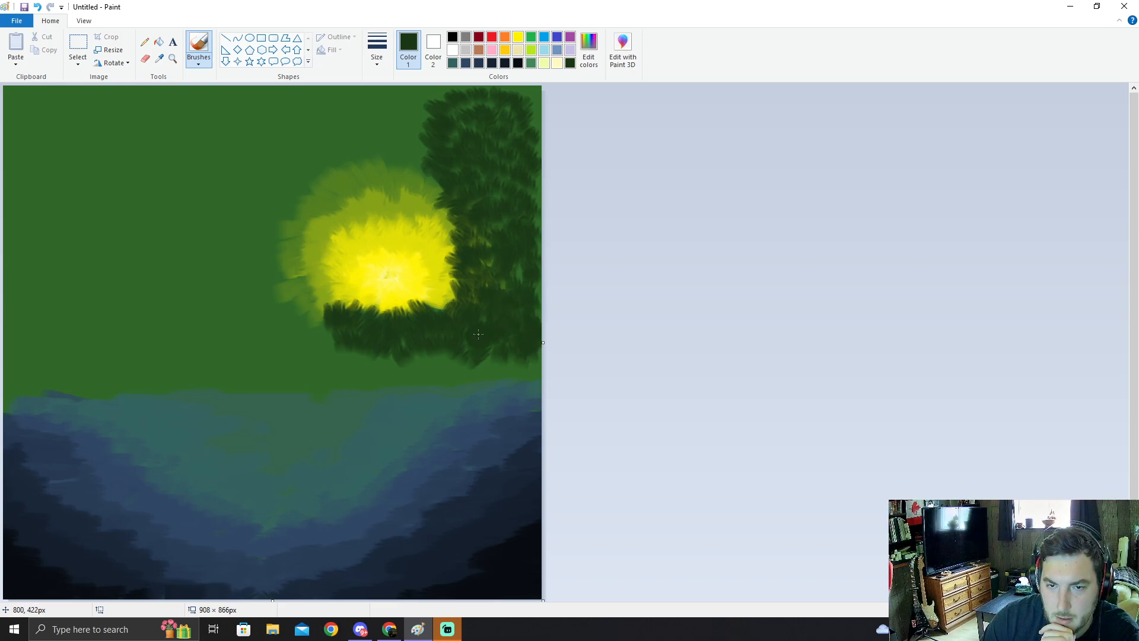
drag(451, 315, 455, 299)
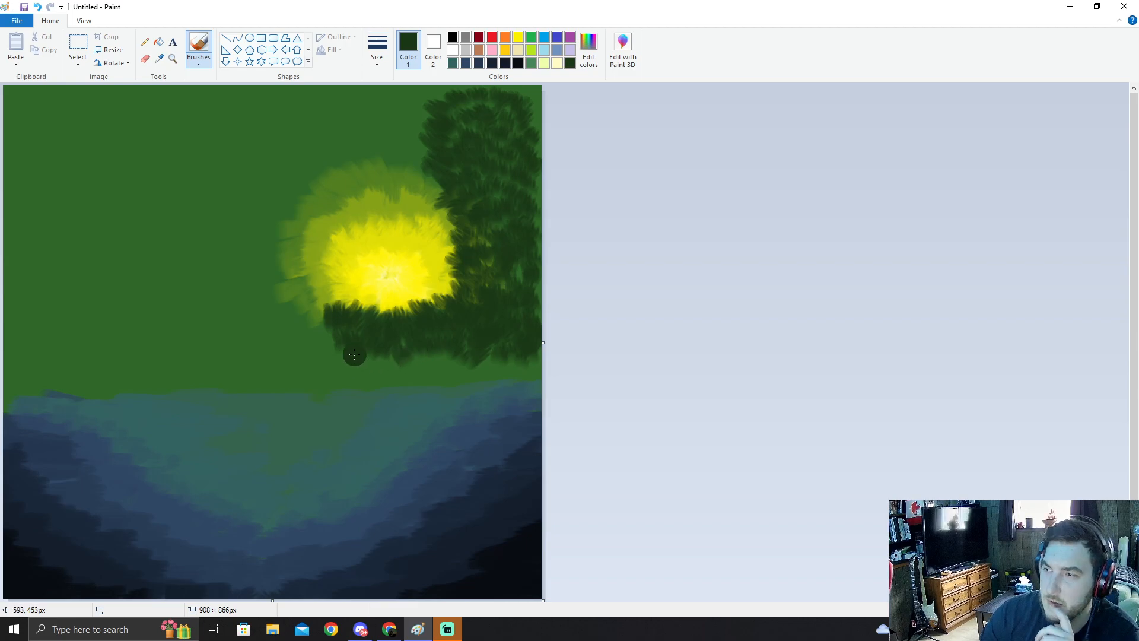
Step: Outline a second dark green tree left of the sun with a rounded crown, and extend the bank beneath it leftwards
mouse_move(320, 299)
mouse_down()
mouse_move(343, 269)
mouse_move(335, 280)
mouse_move(346, 263)
mouse_move(327, 271)
mouse_move(343, 255)
mouse_move(319, 294)
mouse_move(345, 278)
mouse_move(331, 285)
mouse_move(352, 238)
mouse_move(299, 286)
mouse_move(338, 251)
mouse_move(346, 201)
mouse_move(374, 190)
mouse_move(337, 240)
mouse_move(333, 200)
mouse_move(346, 188)
mouse_move(318, 203)
mouse_move(336, 184)
mouse_move(315, 243)
mouse_move(356, 176)
mouse_move(331, 186)
mouse_move(348, 166)
mouse_move(325, 172)
mouse_move(359, 165)
mouse_move(321, 173)
mouse_move(359, 157)
mouse_move(343, 155)
mouse_move(352, 147)
mouse_move(334, 152)
mouse_move(351, 133)
mouse_move(332, 150)
mouse_move(348, 125)
mouse_move(317, 128)
mouse_move(329, 107)
mouse_move(322, 154)
mouse_move(331, 149)
mouse_move(314, 152)
mouse_move(319, 129)
mouse_move(297, 122)
mouse_up()
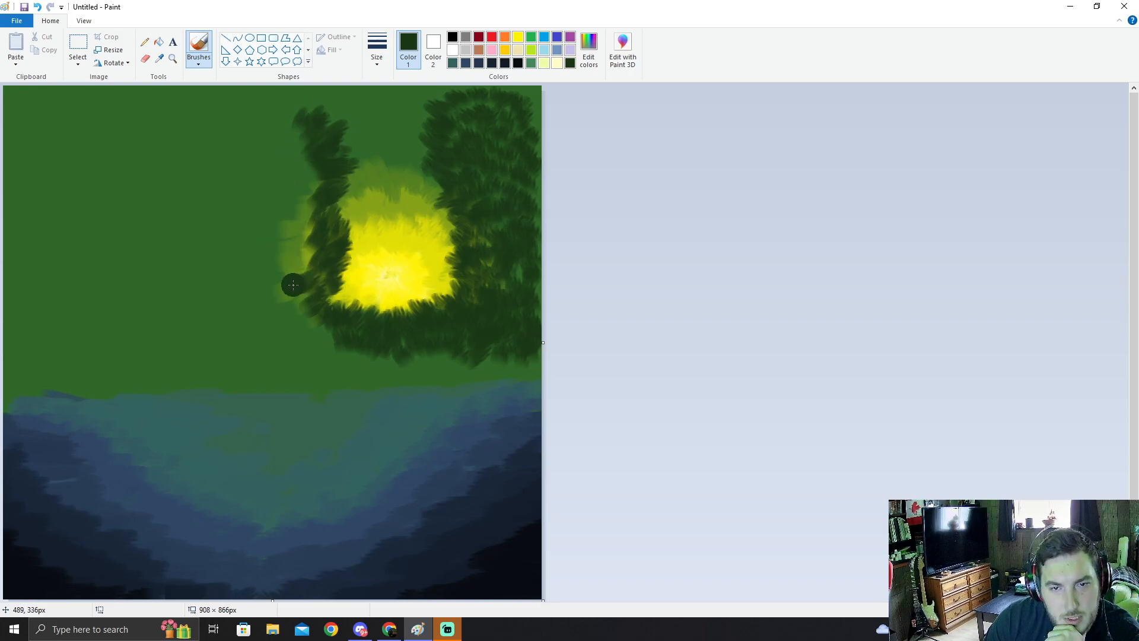
mouse_move(314, 239)
mouse_down()
mouse_move(293, 251)
mouse_move(317, 224)
mouse_move(301, 217)
mouse_move(314, 225)
mouse_move(283, 242)
mouse_move(294, 271)
mouse_up()
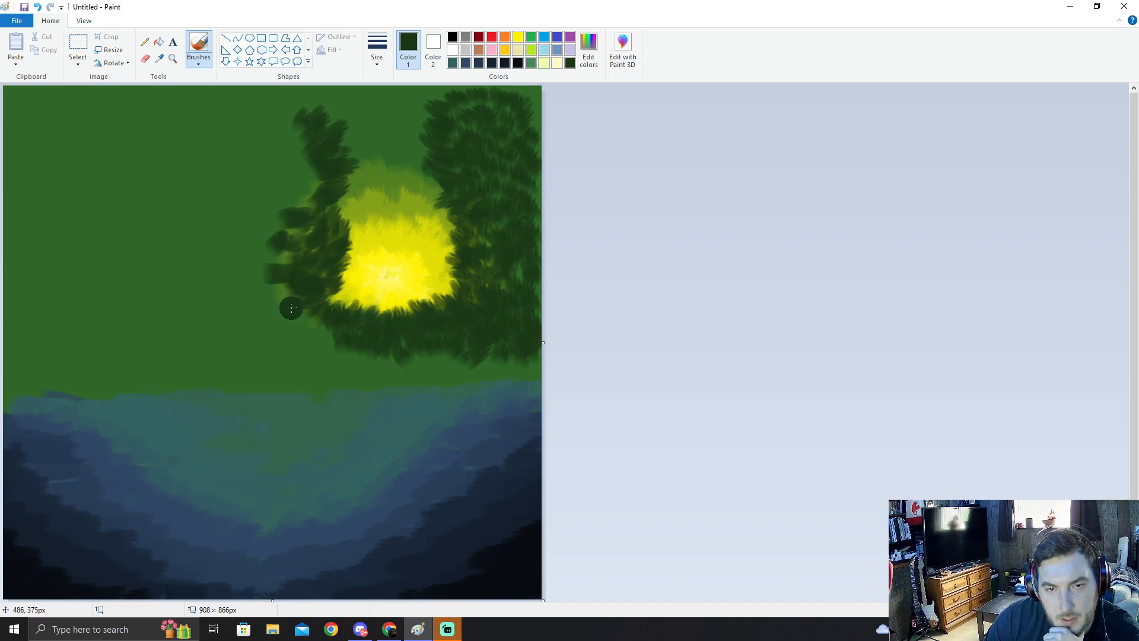
mouse_move(212, 222)
mouse_down()
mouse_move(227, 203)
mouse_move(248, 218)
mouse_move(269, 199)
mouse_move(232, 196)
mouse_move(296, 198)
mouse_move(281, 229)
mouse_up()
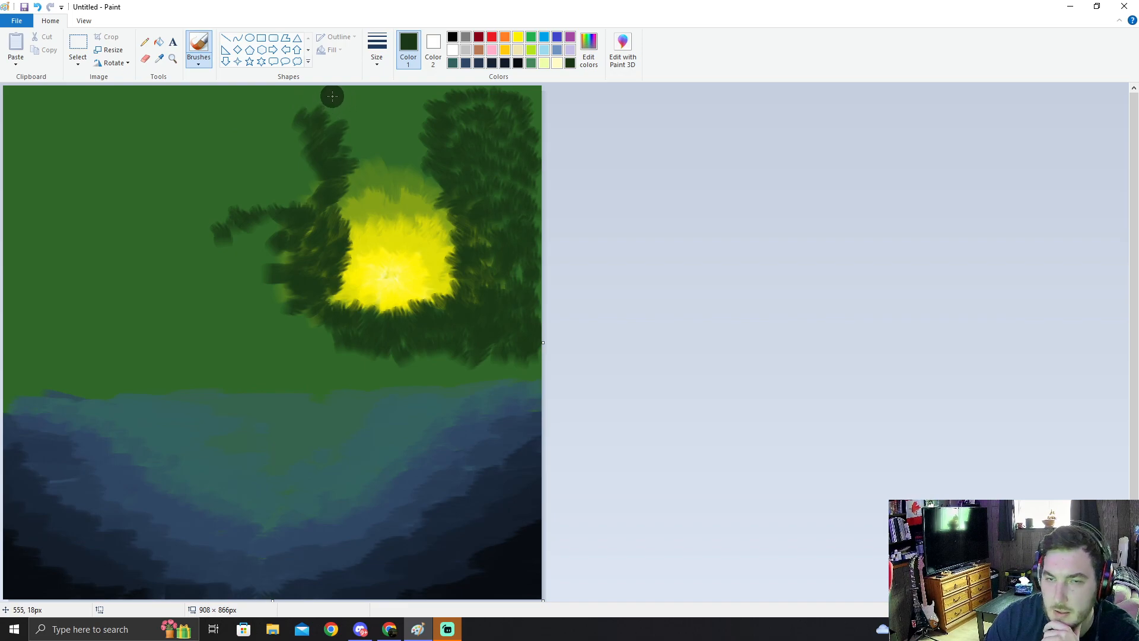
mouse_move(301, 89)
mouse_down()
mouse_move(276, 117)
mouse_move(211, 104)
mouse_move(254, 97)
mouse_up()
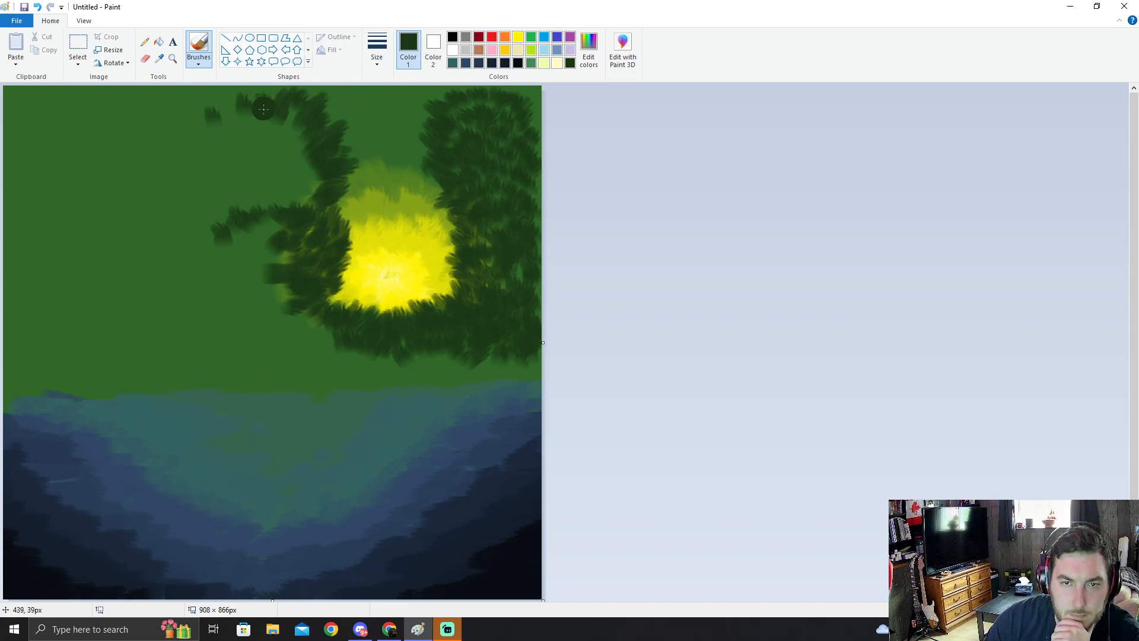
mouse_move(314, 318)
mouse_down()
mouse_move(280, 317)
mouse_move(286, 333)
mouse_move(265, 314)
mouse_move(319, 326)
mouse_move(326, 302)
mouse_move(258, 331)
mouse_move(284, 356)
mouse_up()
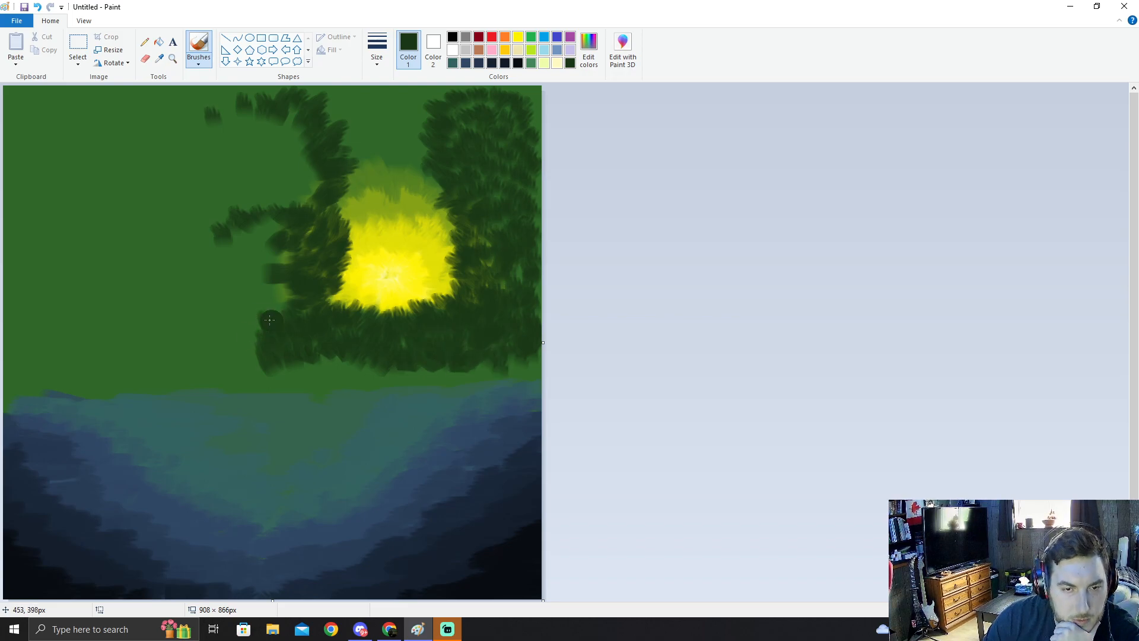
mouse_move(208, 229)
mouse_down()
mouse_move(204, 254)
mouse_move(213, 254)
mouse_up()
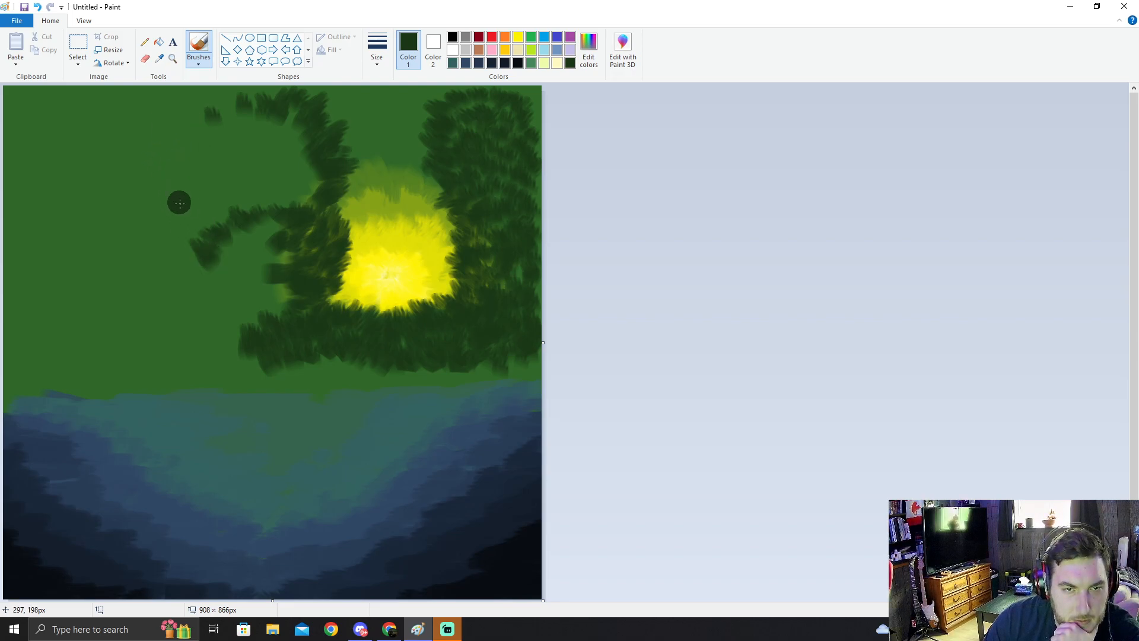
mouse_move(200, 188)
mouse_down()
mouse_move(198, 221)
mouse_move(188, 173)
mouse_move(175, 170)
mouse_move(187, 198)
mouse_move(161, 183)
mouse_move(187, 185)
mouse_move(166, 159)
mouse_move(170, 145)
mouse_move(184, 165)
mouse_move(186, 128)
mouse_move(199, 148)
mouse_move(193, 109)
mouse_move(200, 124)
mouse_move(230, 90)
mouse_move(220, 90)
mouse_move(223, 113)
mouse_move(291, 92)
mouse_up()
mouse_move(200, 123)
mouse_down()
mouse_move(202, 93)
mouse_move(225, 107)
mouse_move(217, 90)
mouse_move(276, 86)
mouse_up()
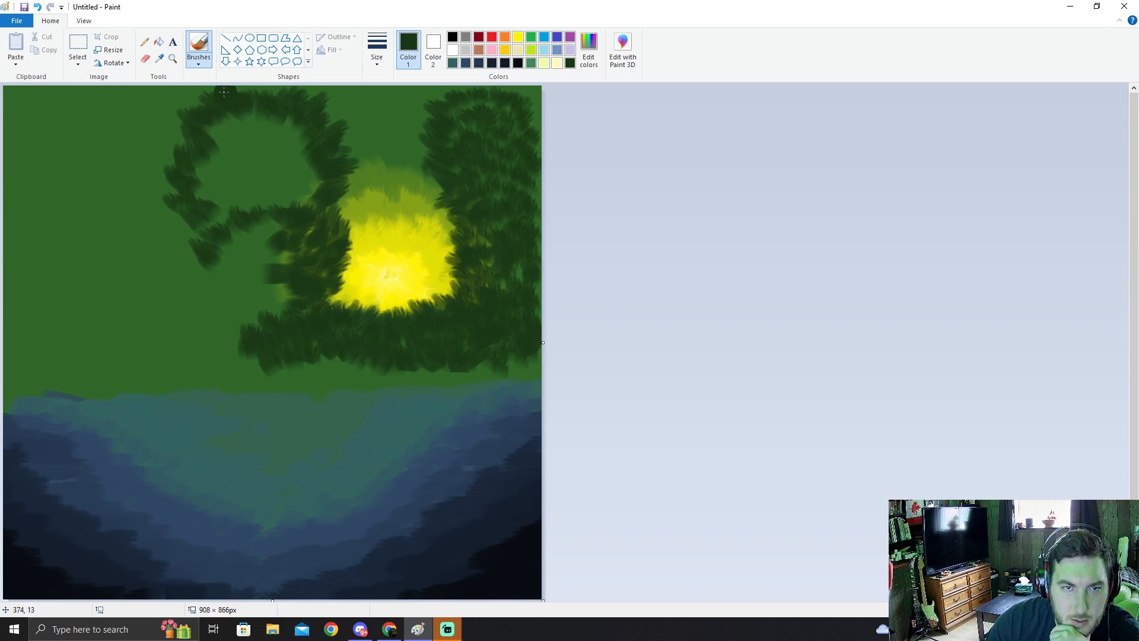
Step: Fill the second tree's crown and lower body with short dark green strokes until its foliage meets the bank
mouse_move(339, 95)
mouse_down()
mouse_move(340, 108)
mouse_move(328, 119)
mouse_move(343, 116)
mouse_move(343, 107)
mouse_move(327, 130)
mouse_move(358, 134)
mouse_move(330, 157)
mouse_move(352, 185)
mouse_move(328, 183)
mouse_move(309, 217)
mouse_move(340, 206)
mouse_move(314, 222)
mouse_up()
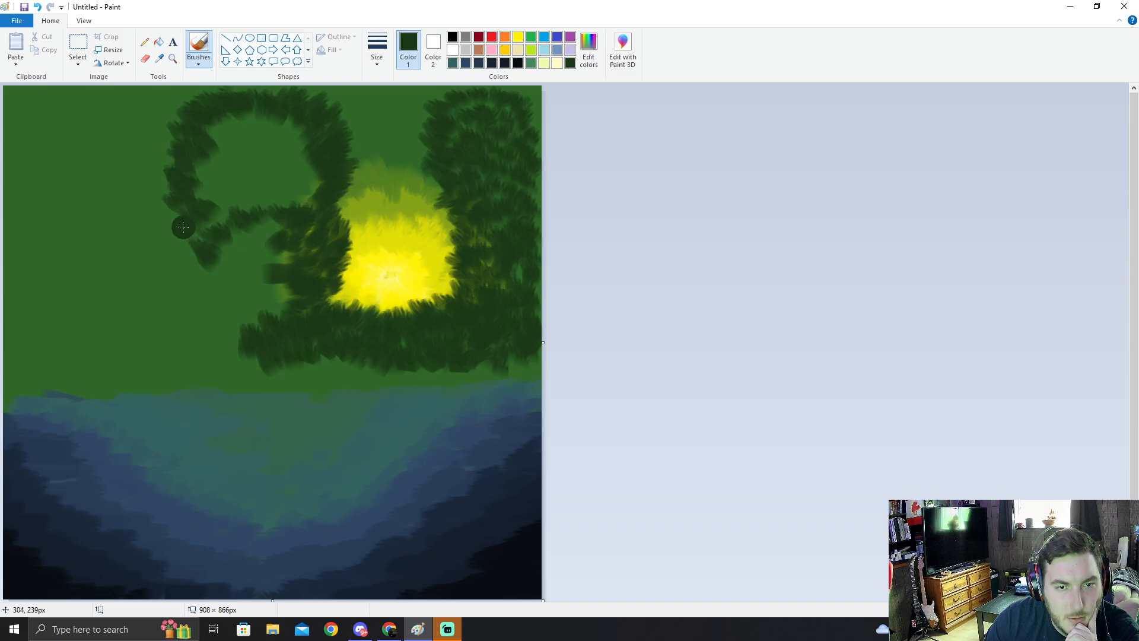
mouse_move(196, 229)
mouse_down()
mouse_move(214, 210)
mouse_move(204, 169)
mouse_move(213, 189)
mouse_move(208, 155)
mouse_move(213, 165)
mouse_move(218, 135)
mouse_up()
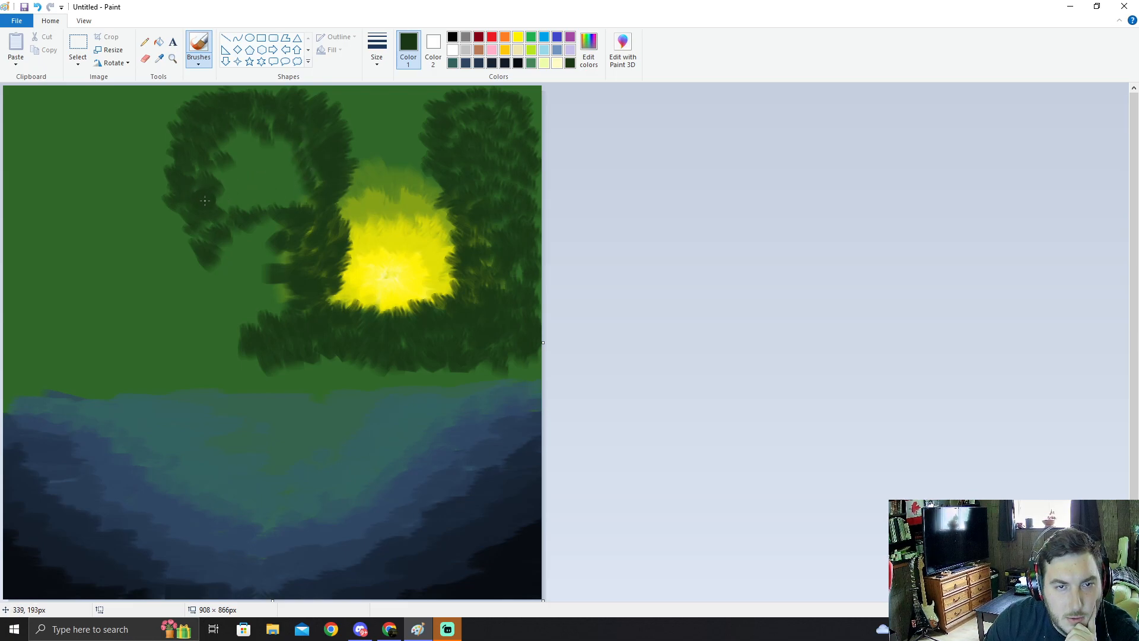
mouse_move(232, 189)
mouse_down()
mouse_move(217, 164)
mouse_move(226, 175)
mouse_move(227, 152)
mouse_move(236, 163)
mouse_move(229, 128)
mouse_move(251, 144)
mouse_move(270, 132)
mouse_move(296, 157)
mouse_move(289, 184)
mouse_move(301, 197)
mouse_move(267, 178)
mouse_move(258, 198)
mouse_move(242, 168)
mouse_move(279, 157)
mouse_move(281, 203)
mouse_move(306, 180)
mouse_move(283, 129)
mouse_up()
mouse_move(199, 218)
mouse_down()
mouse_move(184, 234)
mouse_move(202, 248)
mouse_up()
drag(259, 205, 281, 206)
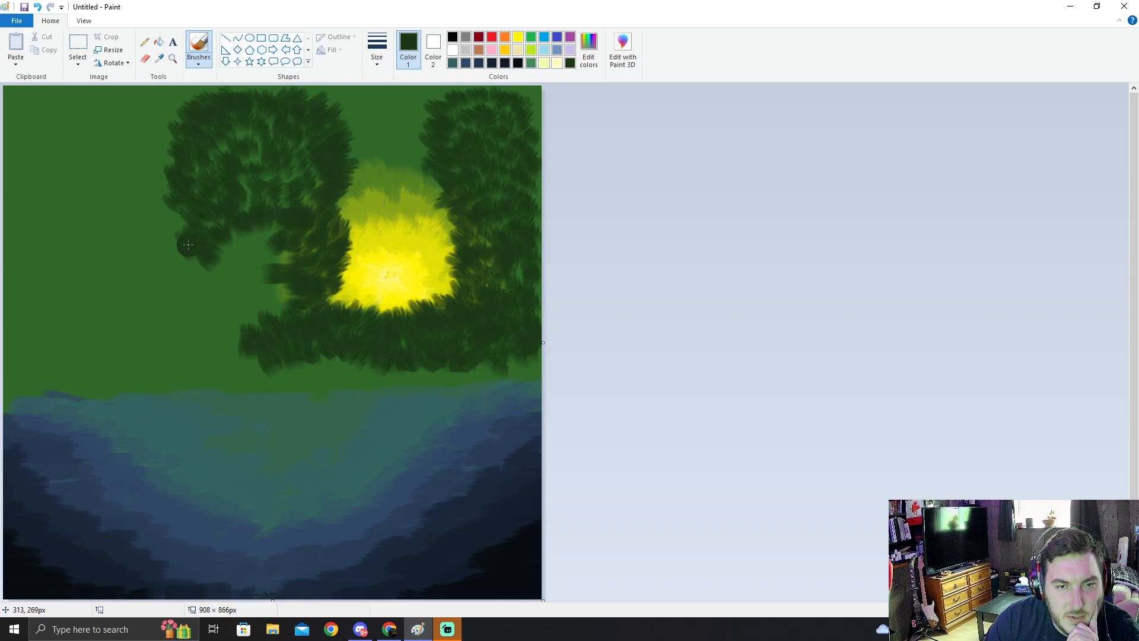
mouse_move(217, 243)
mouse_down()
mouse_move(244, 247)
mouse_move(244, 230)
mouse_move(271, 223)
mouse_up()
mouse_move(185, 260)
mouse_down()
mouse_move(191, 299)
mouse_move(219, 312)
mouse_move(195, 323)
mouse_move(208, 333)
mouse_move(212, 317)
mouse_move(229, 329)
mouse_move(188, 308)
mouse_move(205, 289)
mouse_move(226, 297)
mouse_move(236, 320)
mouse_move(212, 289)
mouse_move(227, 277)
mouse_move(257, 311)
mouse_move(236, 307)
mouse_move(272, 322)
mouse_move(286, 283)
mouse_move(264, 281)
mouse_move(273, 267)
mouse_move(248, 284)
mouse_move(241, 272)
mouse_move(211, 281)
mouse_move(247, 253)
mouse_move(259, 271)
mouse_move(277, 241)
mouse_move(292, 245)
mouse_move(275, 254)
mouse_move(265, 238)
mouse_move(243, 264)
mouse_move(225, 258)
mouse_move(234, 273)
mouse_move(249, 238)
mouse_up()
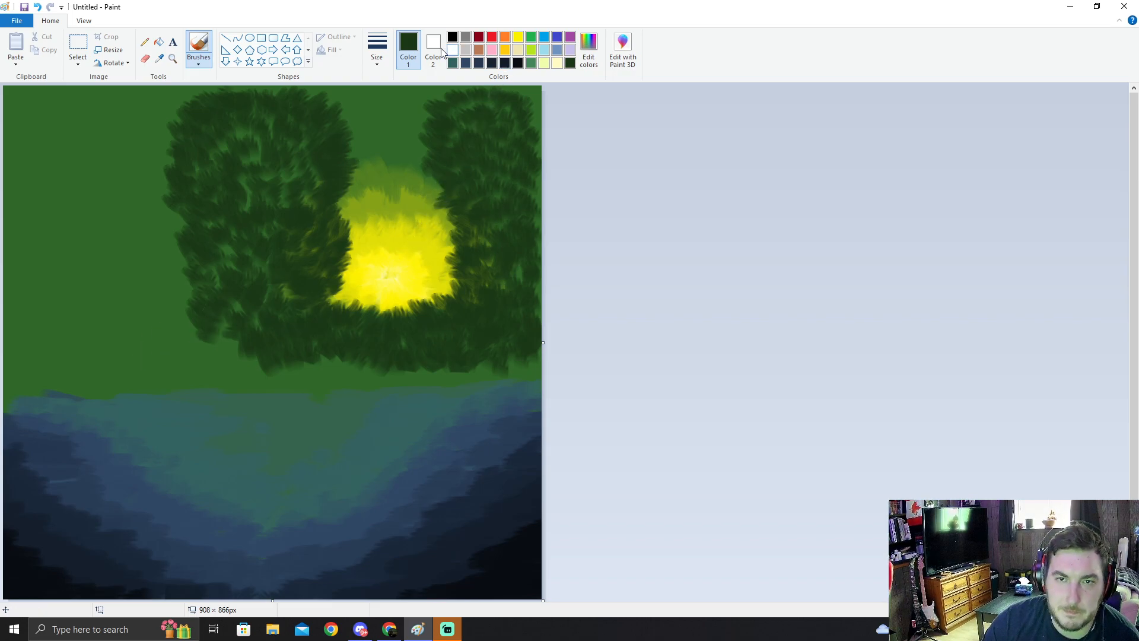
Step: Darken the brush green further, extend the bank leftwards, and outline a nearer tree from the bank up its right side and along the canvas's top edge
click(590, 59)
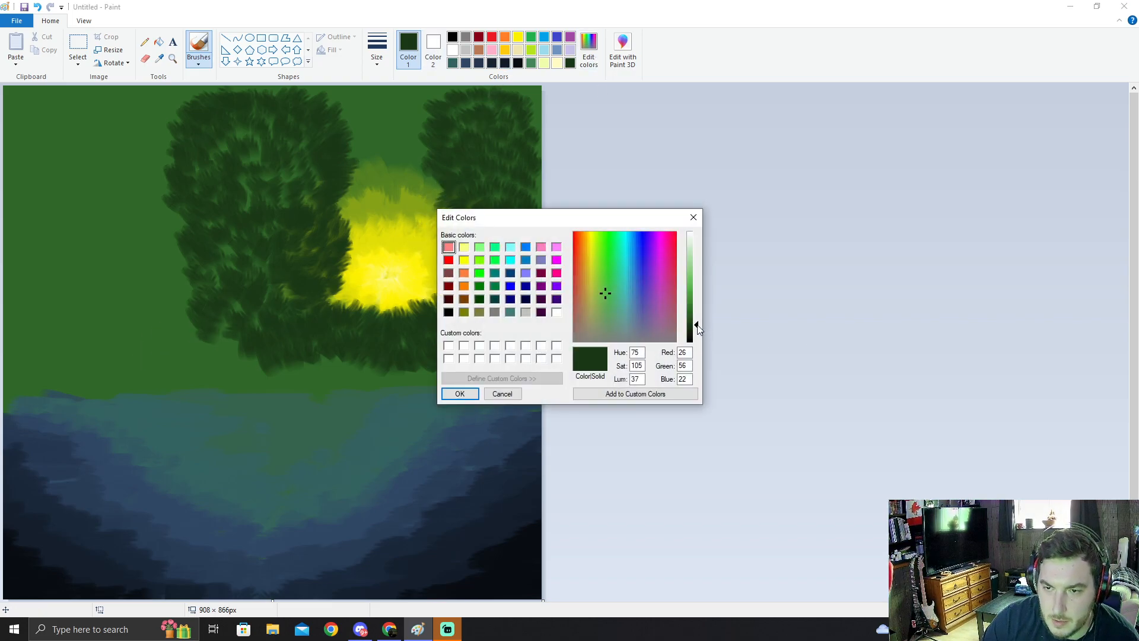
click(460, 394)
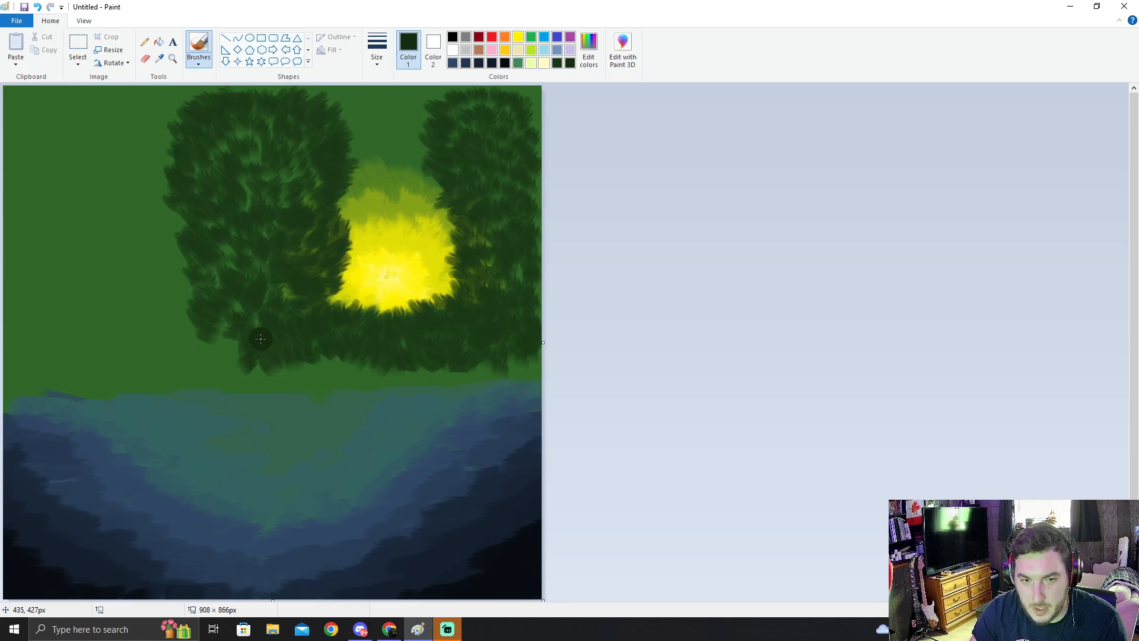
mouse_move(200, 313)
mouse_down()
mouse_move(253, 321)
mouse_move(261, 346)
mouse_move(255, 356)
mouse_move(240, 331)
mouse_move(201, 325)
mouse_move(187, 339)
mouse_move(168, 314)
mouse_move(145, 339)
mouse_move(156, 305)
mouse_move(198, 345)
mouse_move(212, 343)
mouse_move(173, 336)
mouse_move(167, 353)
mouse_move(147, 356)
mouse_move(121, 327)
mouse_move(119, 352)
mouse_move(105, 359)
mouse_move(92, 349)
mouse_move(112, 322)
mouse_move(160, 364)
mouse_move(203, 344)
mouse_move(231, 355)
mouse_up()
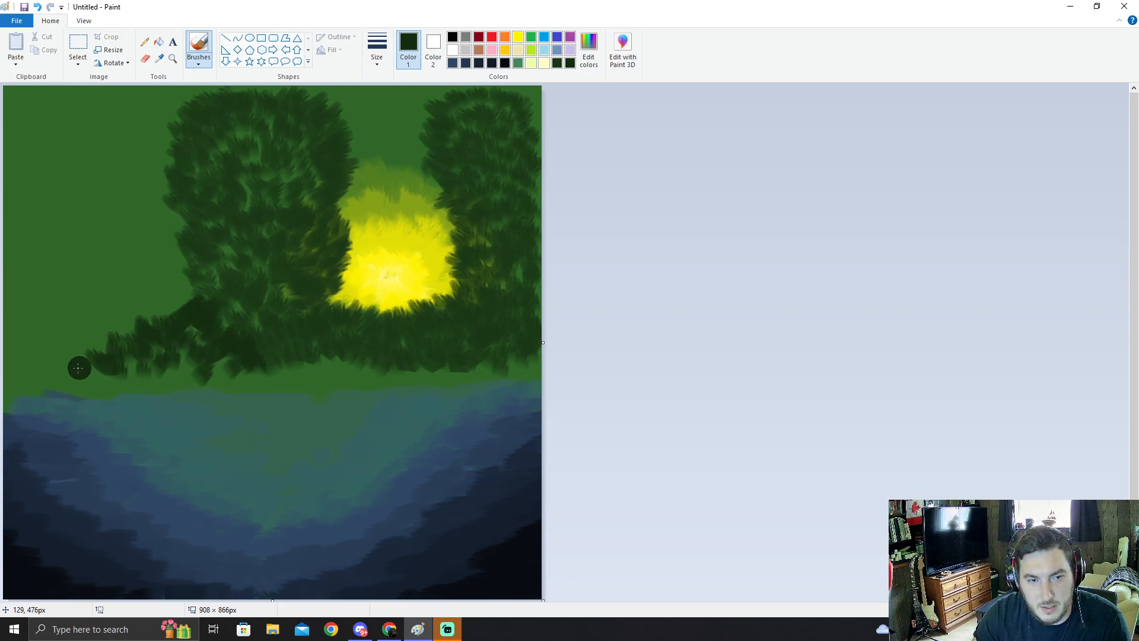
mouse_move(209, 268)
mouse_down()
mouse_move(214, 250)
mouse_move(177, 261)
mouse_move(175, 208)
mouse_move(145, 250)
mouse_move(145, 204)
mouse_move(178, 264)
mouse_move(155, 188)
mouse_move(178, 203)
mouse_move(168, 189)
mouse_move(129, 219)
mouse_move(157, 134)
mouse_move(175, 181)
mouse_move(154, 145)
mouse_move(166, 137)
mouse_move(145, 119)
mouse_move(162, 97)
mouse_move(128, 90)
mouse_move(146, 84)
mouse_move(104, 107)
mouse_up()
drag(13, 89, 47, 93)
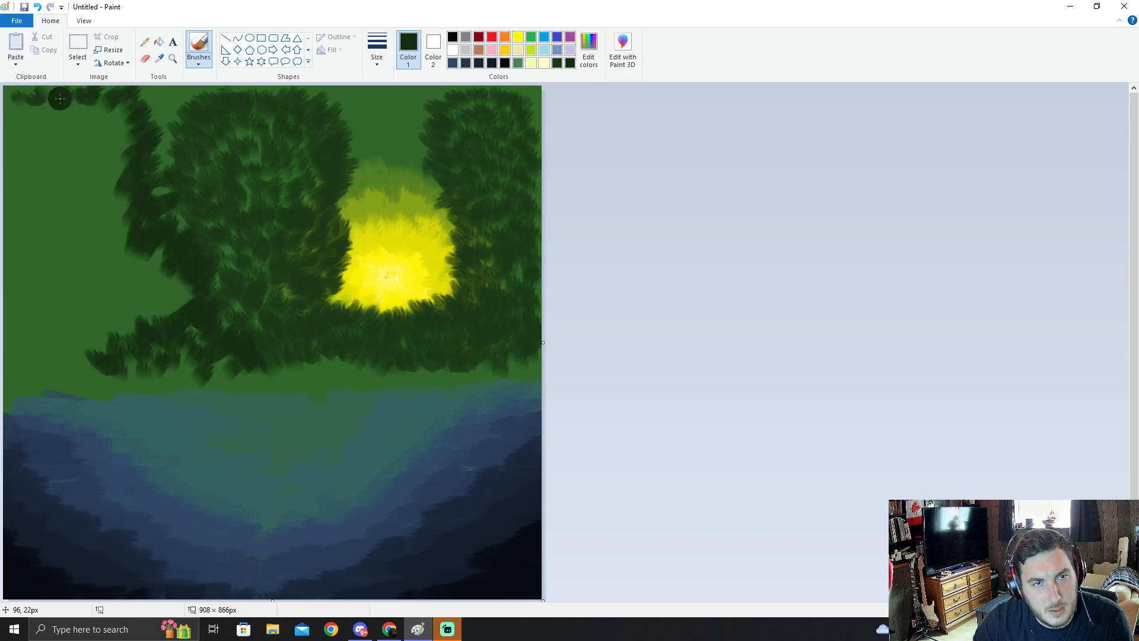
drag(9, 89, 25, 89)
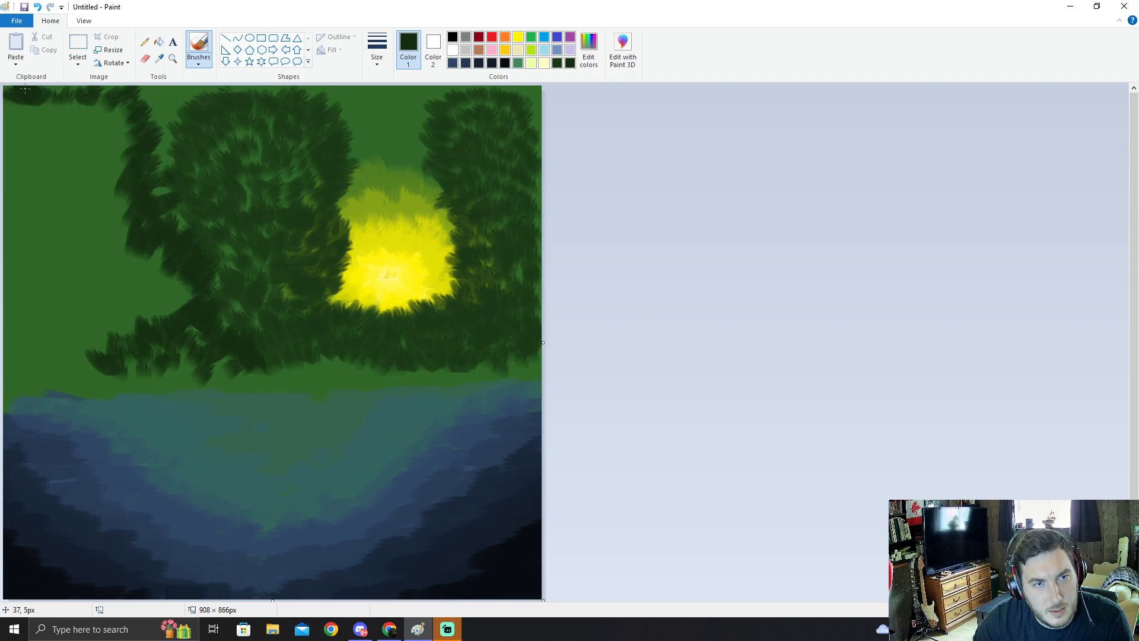
mouse_move(130, 93)
mouse_down()
mouse_move(162, 91)
mouse_move(146, 104)
mouse_move(166, 106)
mouse_move(151, 117)
mouse_move(172, 121)
mouse_move(176, 100)
mouse_move(147, 130)
mouse_move(162, 137)
mouse_move(156, 150)
mouse_move(171, 172)
mouse_up()
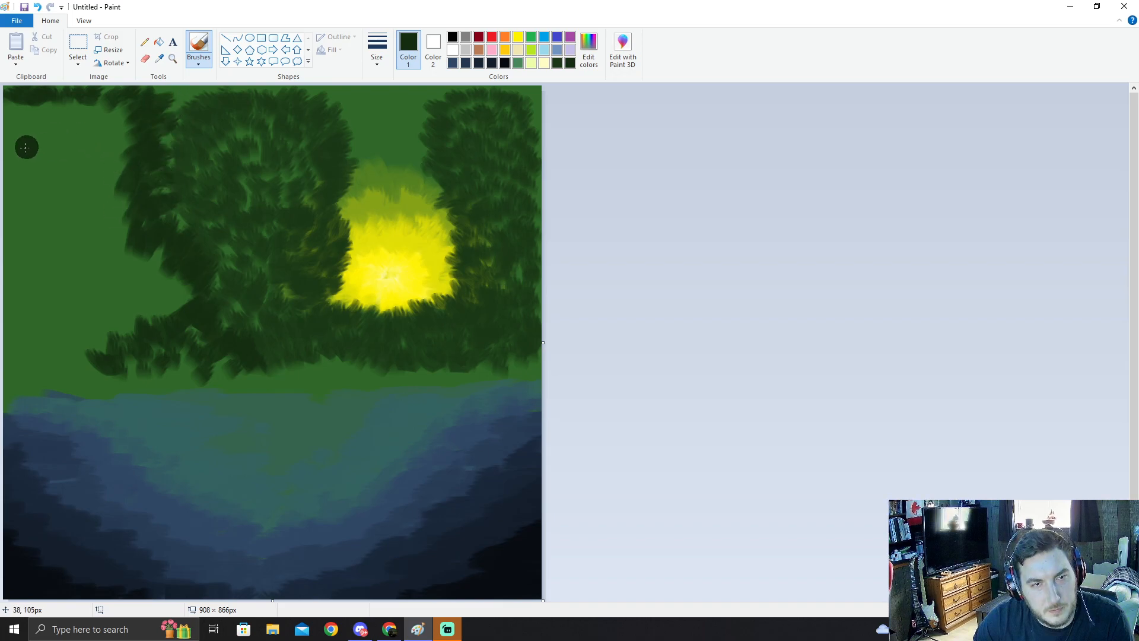
Step: Paint a branch across the nearer tree's interior, thicken its right edge, and add a curved patch of foliage below at the canvas's left edge
mouse_move(37, 181)
mouse_down()
mouse_move(79, 178)
mouse_move(86, 196)
mouse_move(100, 189)
mouse_move(76, 190)
mouse_move(112, 188)
mouse_move(143, 213)
mouse_up()
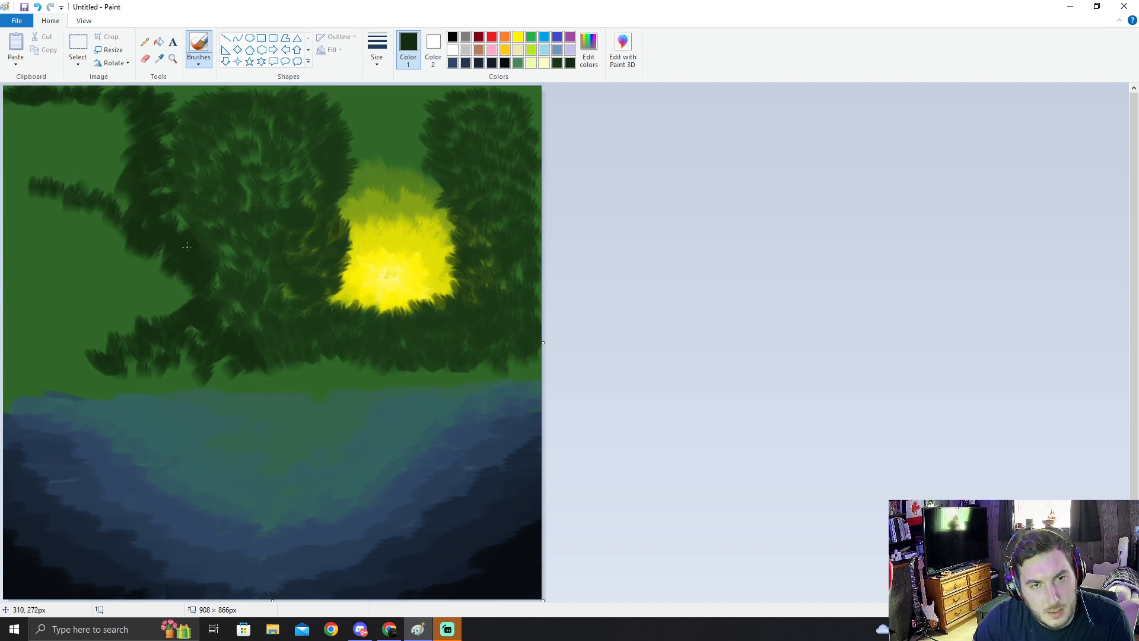
drag(171, 191, 168, 216)
mouse_move(170, 176)
mouse_down()
mouse_move(179, 145)
mouse_move(162, 149)
mouse_move(188, 134)
mouse_move(160, 138)
mouse_move(185, 137)
mouse_up()
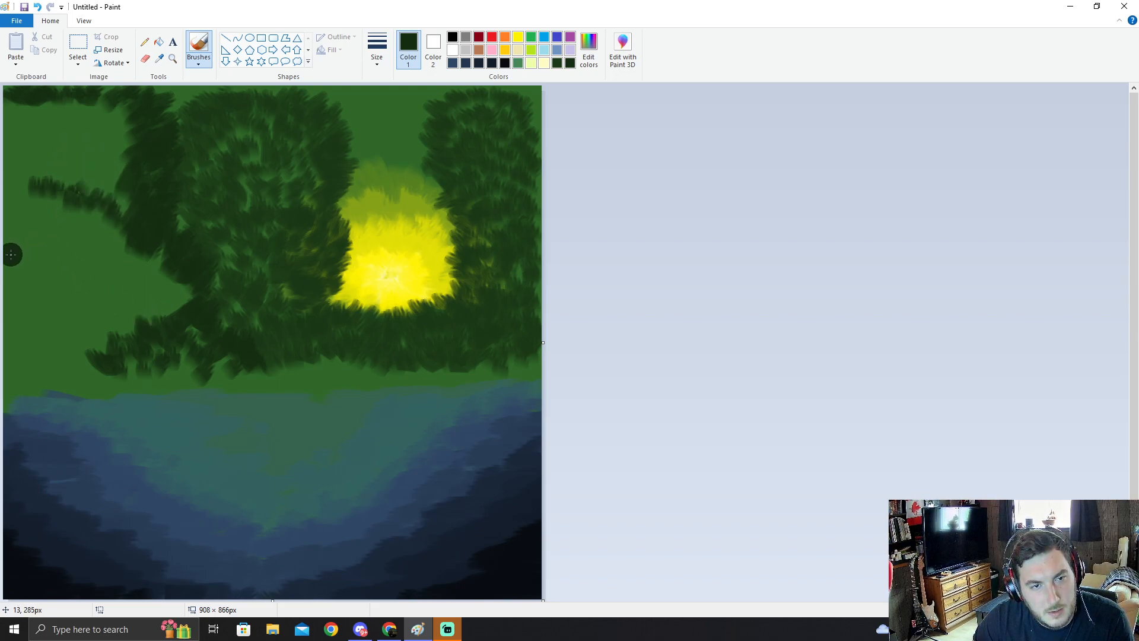
mouse_move(9, 259)
mouse_down()
mouse_move(29, 241)
mouse_move(47, 253)
mouse_move(62, 239)
mouse_move(81, 264)
mouse_move(105, 258)
mouse_move(102, 276)
mouse_move(122, 298)
mouse_up()
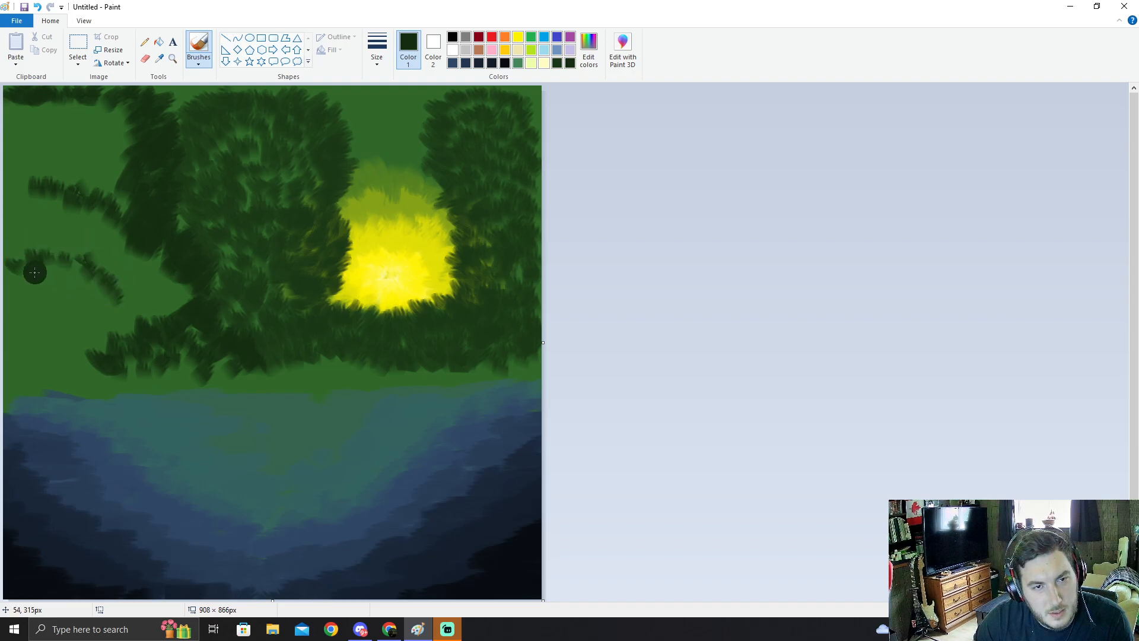
mouse_move(8, 263)
mouse_down()
mouse_move(41, 276)
mouse_move(74, 253)
mouse_move(102, 294)
mouse_move(84, 280)
mouse_move(62, 293)
mouse_move(58, 282)
mouse_move(92, 278)
mouse_move(101, 302)
mouse_move(66, 268)
mouse_move(45, 283)
mouse_up()
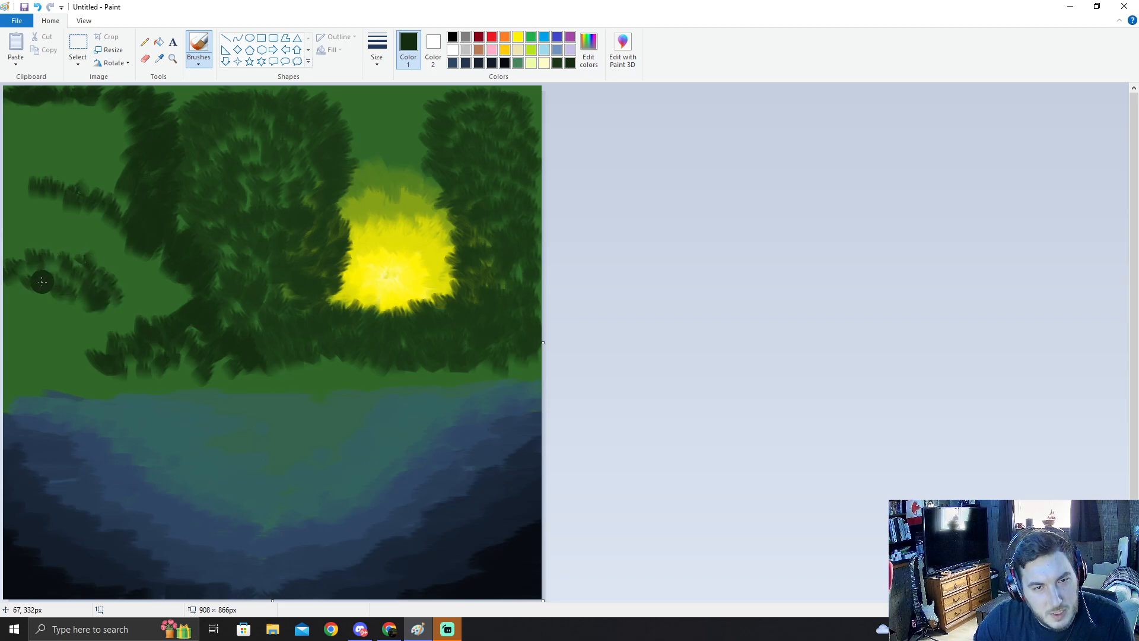
Step: Fill the upper-left part of the nearer tree with dense darker green strokes and lengthen the bank further left
mouse_move(40, 183)
mouse_down()
mouse_move(55, 216)
mouse_move(107, 211)
mouse_move(130, 178)
mouse_move(125, 196)
mouse_move(115, 176)
mouse_move(136, 148)
mouse_move(120, 158)
mouse_move(134, 115)
mouse_move(119, 119)
mouse_move(110, 97)
mouse_move(70, 122)
mouse_move(106, 105)
mouse_move(127, 121)
mouse_move(117, 148)
mouse_up()
mouse_move(88, 354)
mouse_down()
mouse_move(75, 323)
mouse_move(159, 366)
mouse_move(196, 337)
mouse_move(231, 362)
mouse_move(222, 366)
mouse_move(226, 351)
mouse_move(195, 329)
mouse_move(138, 366)
mouse_move(61, 351)
mouse_move(68, 358)
mouse_move(98, 338)
mouse_up()
mouse_move(121, 164)
mouse_down()
mouse_move(117, 140)
mouse_move(102, 163)
mouse_move(122, 136)
mouse_move(99, 154)
mouse_move(91, 141)
mouse_move(112, 127)
mouse_move(86, 141)
mouse_move(93, 120)
mouse_move(74, 138)
mouse_move(74, 100)
mouse_move(50, 122)
mouse_move(75, 100)
mouse_move(57, 129)
mouse_move(91, 136)
mouse_move(97, 164)
mouse_move(82, 183)
mouse_move(160, 121)
mouse_move(115, 136)
mouse_move(113, 121)
mouse_move(66, 103)
mouse_move(46, 123)
mouse_move(32, 116)
mouse_move(38, 96)
mouse_move(10, 125)
mouse_move(15, 93)
mouse_move(46, 126)
mouse_move(7, 125)
mouse_move(34, 152)
mouse_move(39, 128)
mouse_move(60, 133)
mouse_move(73, 180)
mouse_move(83, 151)
mouse_move(52, 164)
mouse_move(36, 121)
mouse_move(11, 172)
mouse_move(35, 147)
mouse_move(30, 125)
mouse_move(44, 124)
mouse_move(70, 160)
mouse_move(49, 186)
mouse_move(22, 183)
mouse_move(42, 178)
mouse_move(39, 193)
mouse_move(65, 173)
mouse_up()
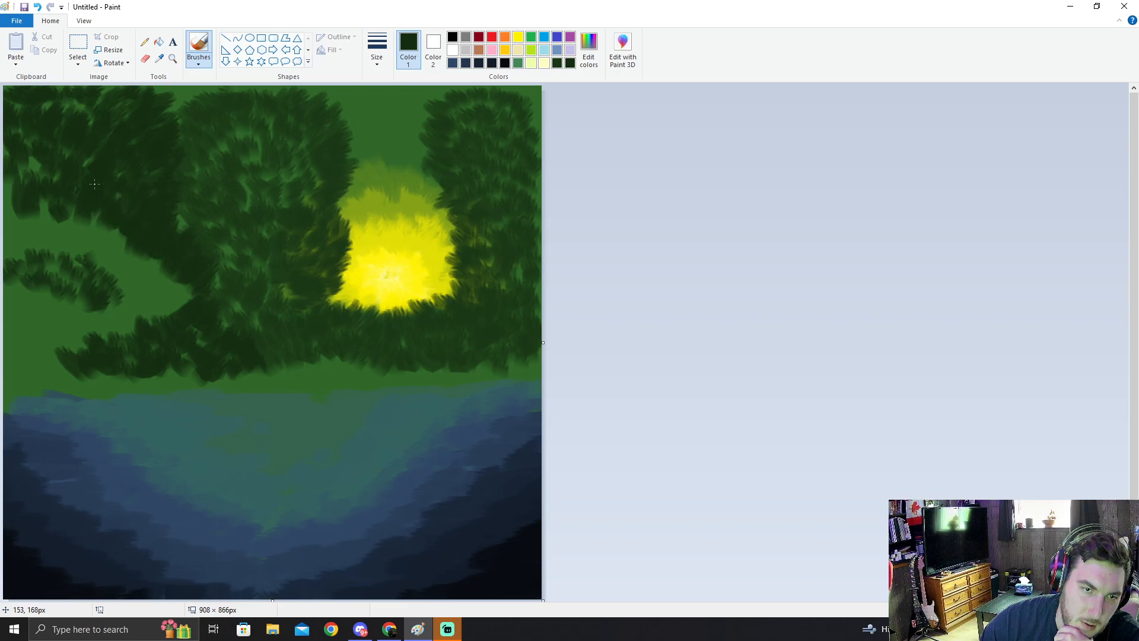
drag(31, 176, 58, 203)
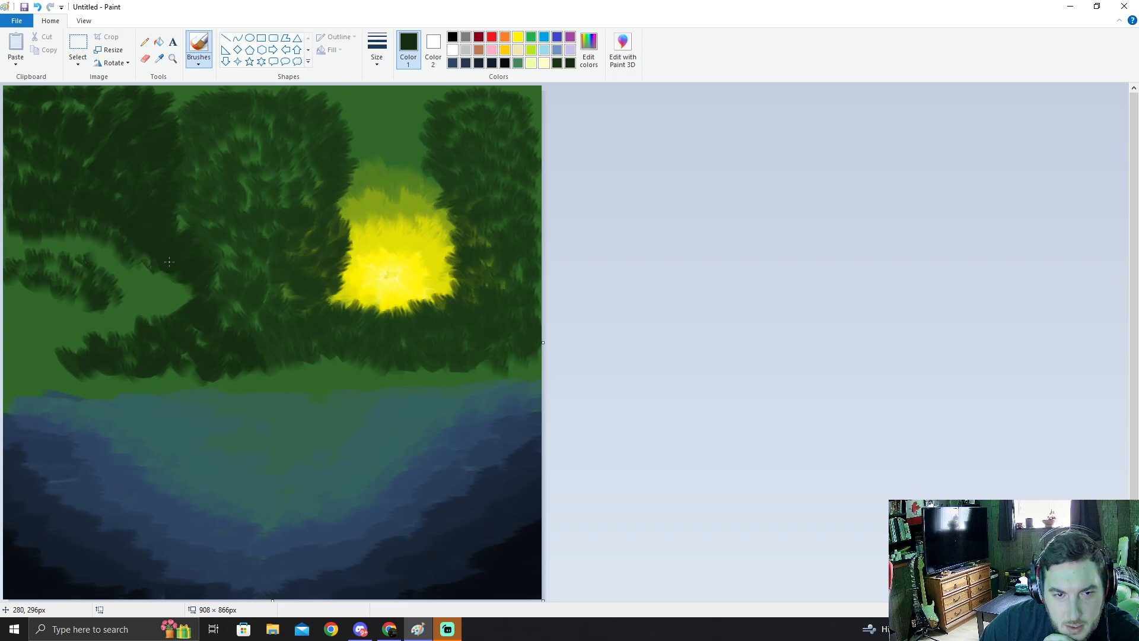
Step: Fill the remaining gaps in the nearer tree's lower half with dark green strokes until its foliage meets the bank
mouse_move(175, 277)
mouse_down()
mouse_move(175, 306)
mouse_move(170, 295)
mouse_move(155, 302)
mouse_move(201, 276)
mouse_move(142, 297)
mouse_move(145, 261)
mouse_move(109, 262)
mouse_move(107, 234)
mouse_move(71, 250)
mouse_move(56, 220)
mouse_move(20, 261)
mouse_up()
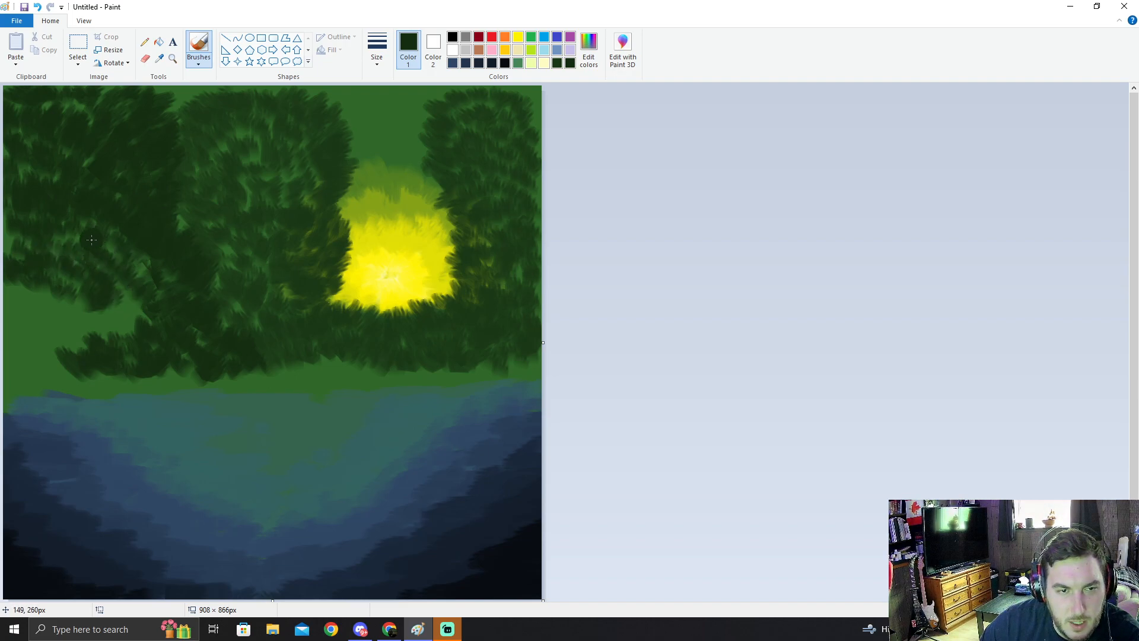
mouse_move(159, 305)
mouse_down()
mouse_move(121, 308)
mouse_move(118, 293)
mouse_move(120, 315)
mouse_move(148, 324)
mouse_move(75, 325)
mouse_move(47, 364)
mouse_move(36, 338)
mouse_move(23, 356)
mouse_move(10, 350)
mouse_move(11, 360)
mouse_move(26, 337)
mouse_move(13, 349)
mouse_move(45, 335)
mouse_move(65, 359)
mouse_move(52, 358)
mouse_move(46, 375)
mouse_move(25, 360)
mouse_move(77, 368)
mouse_up()
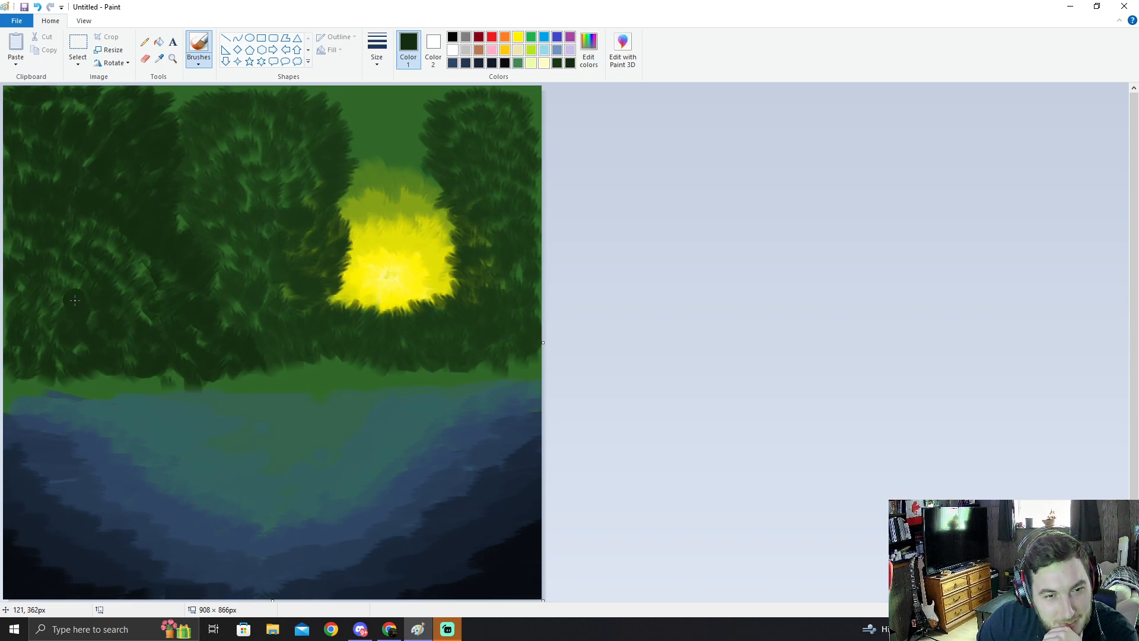
drag(28, 288, 34, 313)
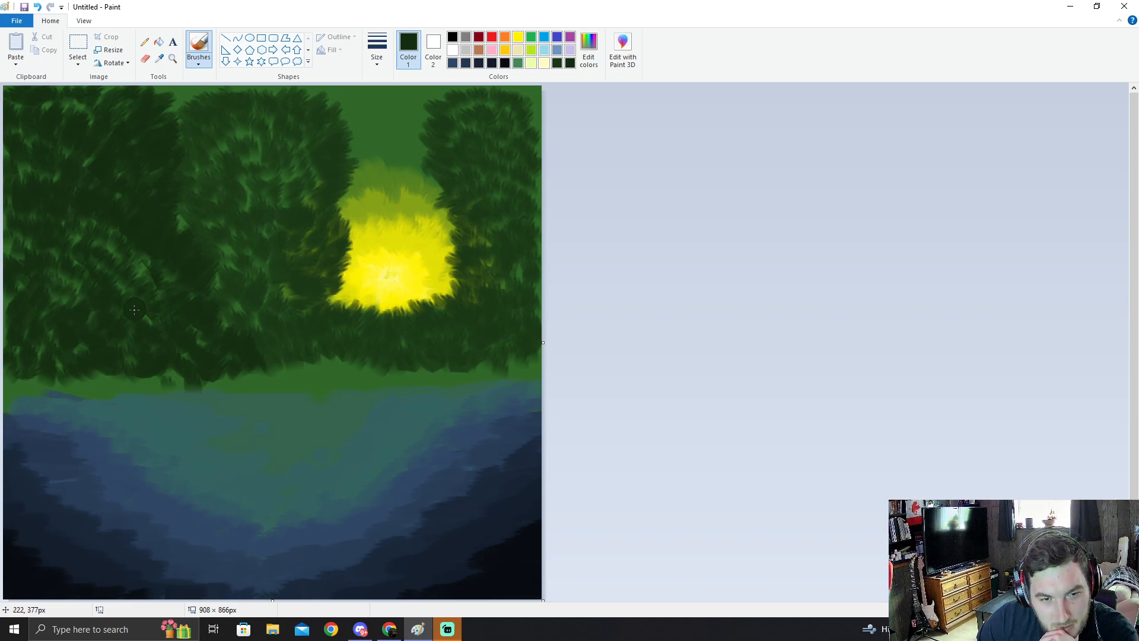
mouse_move(222, 324)
mouse_down()
mouse_move(232, 310)
mouse_move(235, 326)
mouse_move(232, 303)
mouse_up()
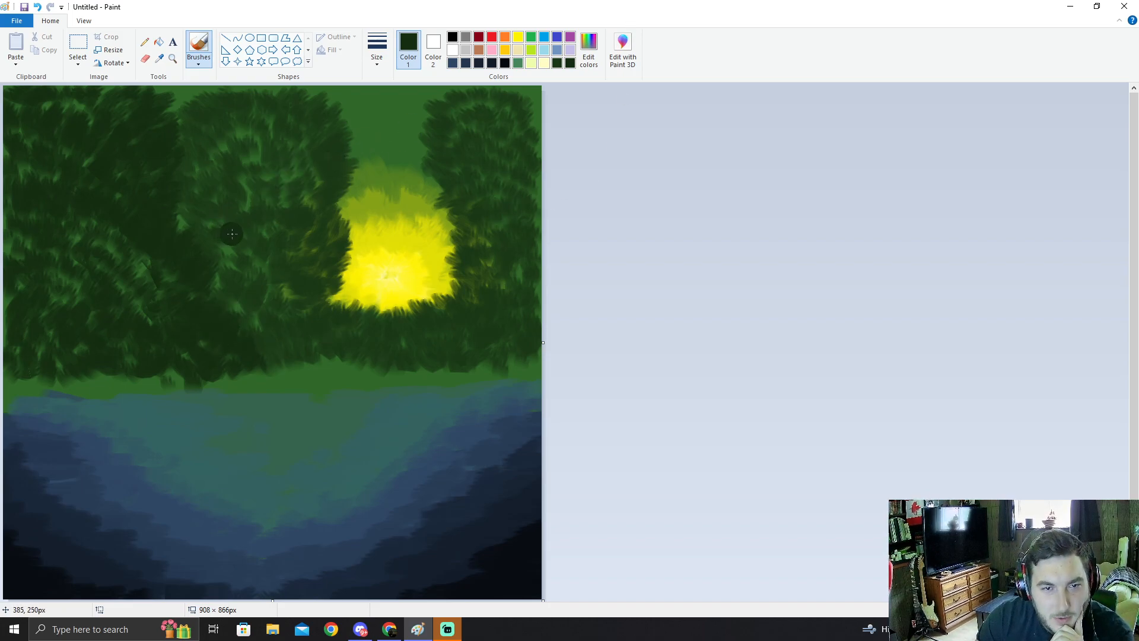
Step: Cover the lighter patches in the middle and right trees with short dark green strokes
mouse_move(242, 244)
mouse_down()
mouse_move(266, 223)
mouse_move(313, 252)
mouse_move(286, 263)
mouse_move(249, 256)
mouse_move(287, 263)
mouse_move(228, 274)
mouse_move(308, 287)
mouse_move(280, 301)
mouse_move(310, 275)
mouse_move(264, 270)
mouse_move(290, 268)
mouse_move(268, 258)
mouse_move(255, 272)
mouse_move(285, 244)
mouse_move(288, 287)
mouse_move(247, 214)
mouse_move(244, 223)
mouse_move(317, 221)
mouse_move(304, 227)
mouse_move(321, 250)
mouse_move(324, 278)
mouse_up()
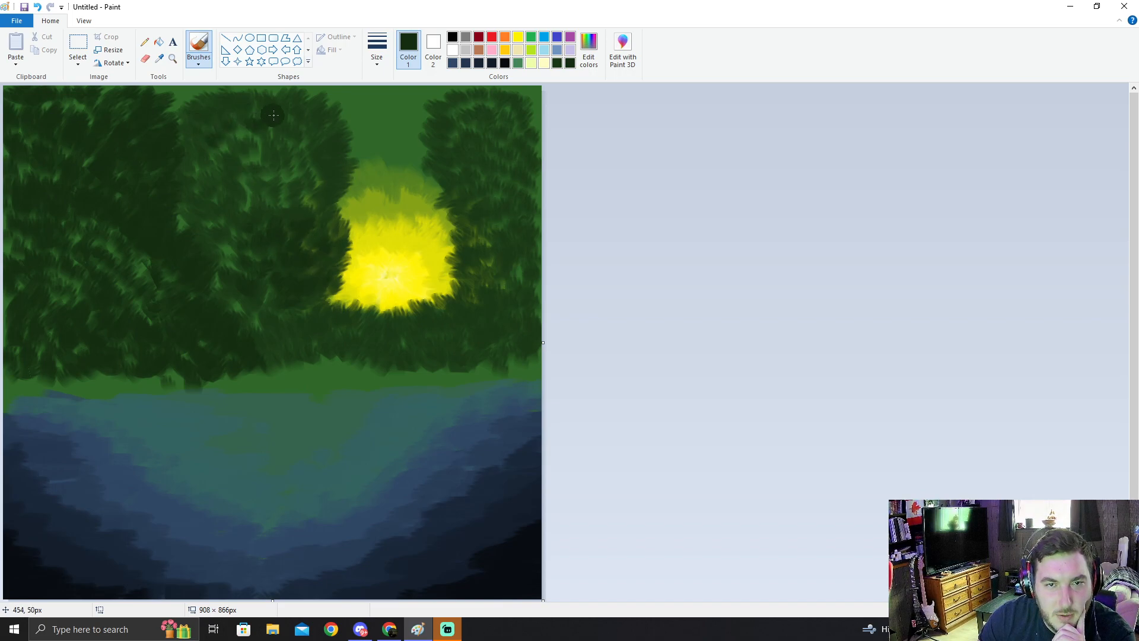
drag(236, 123, 237, 132)
drag(255, 124, 264, 149)
mouse_move(278, 142)
mouse_down()
mouse_move(221, 158)
mouse_move(202, 203)
mouse_move(243, 189)
mouse_move(236, 173)
mouse_move(251, 187)
mouse_move(251, 169)
mouse_move(275, 165)
mouse_move(269, 203)
mouse_up()
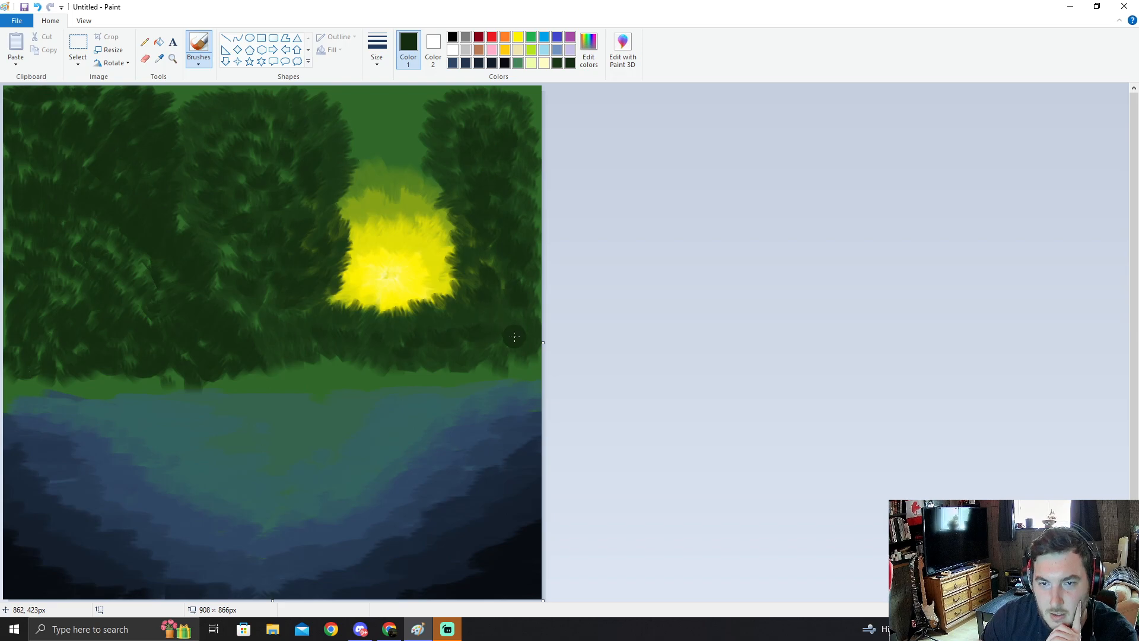
Step: Darken the brush green to red 12, green 27, blue 10 and dab shadow strokes diagonally across the nearer tree towards the bank
click(588, 47)
drag(698, 330, 697, 334)
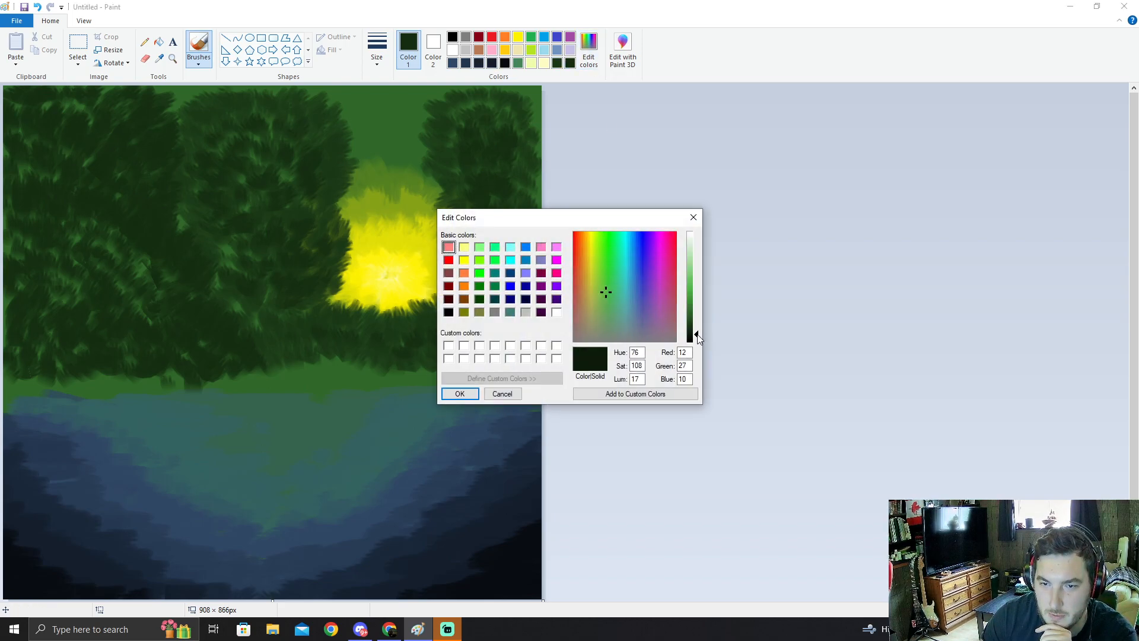
click(479, 396)
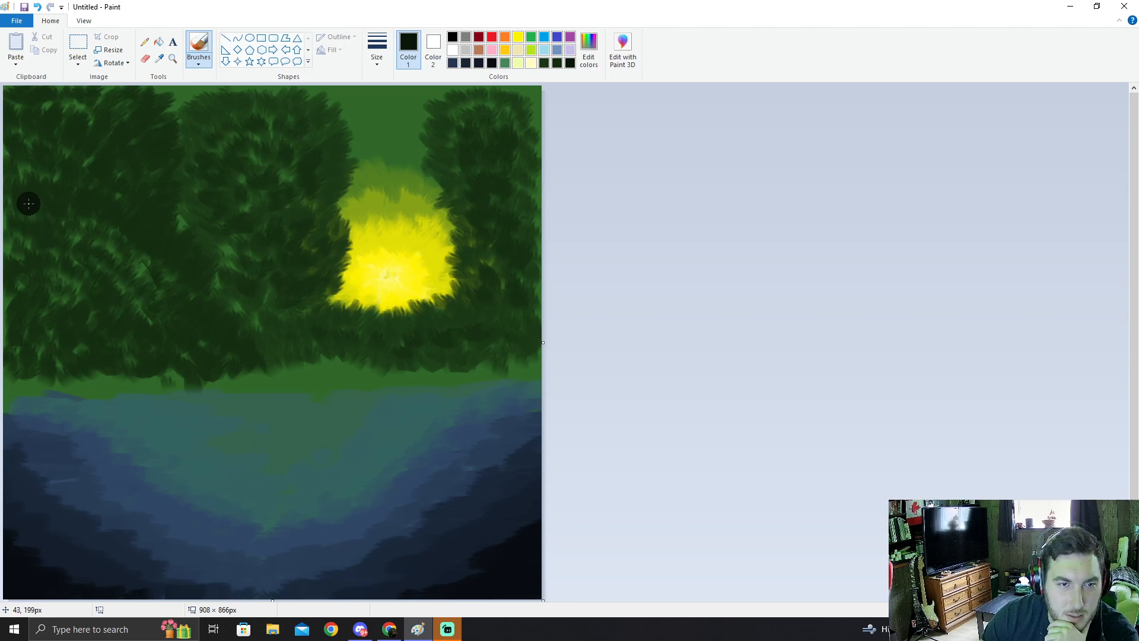
mouse_move(42, 214)
mouse_down()
mouse_move(150, 239)
mouse_move(164, 252)
mouse_move(162, 310)
mouse_move(114, 270)
mouse_move(44, 255)
mouse_move(25, 225)
mouse_move(143, 267)
mouse_move(159, 287)
mouse_move(58, 209)
mouse_move(54, 193)
mouse_move(132, 214)
mouse_move(204, 287)
mouse_move(193, 315)
mouse_move(199, 297)
mouse_move(248, 280)
mouse_move(260, 266)
mouse_move(248, 253)
mouse_move(267, 240)
mouse_move(185, 271)
mouse_up()
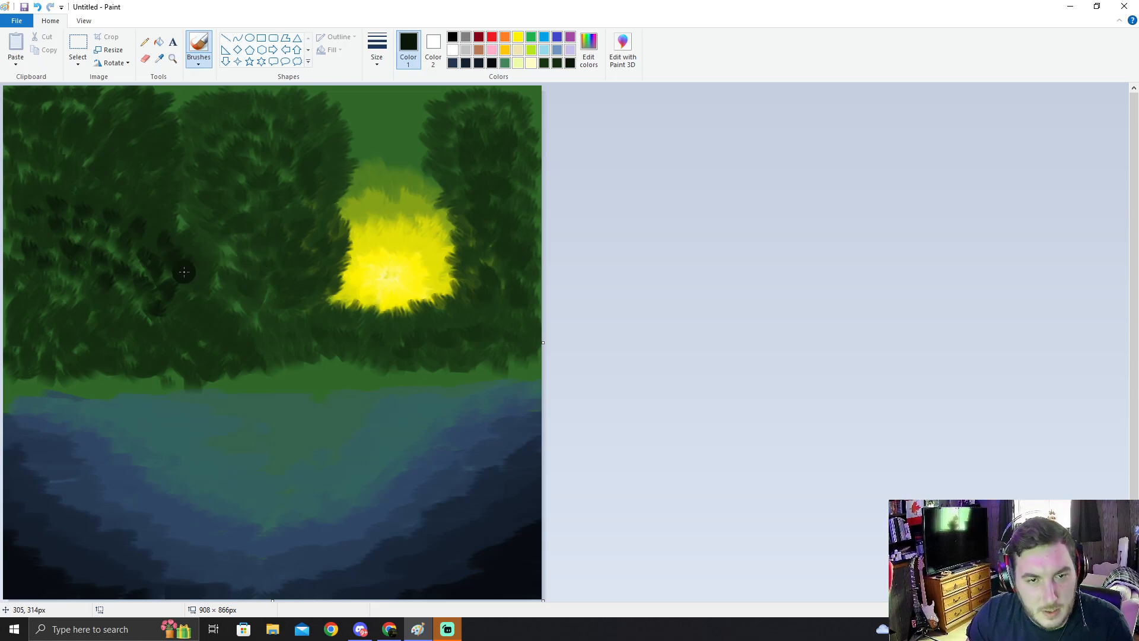
drag(188, 317, 214, 336)
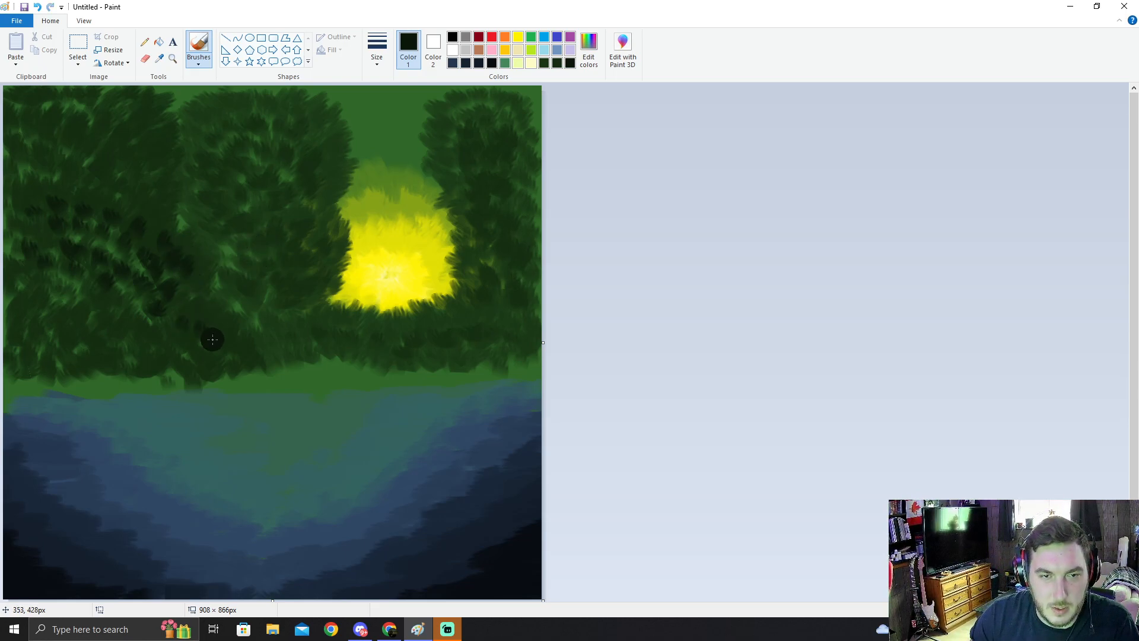
Step: Dab near-black green shadow strokes throughout the nearer tree's lower foliage and along the left part of the bank
mouse_move(22, 266)
mouse_down()
mouse_move(93, 280)
mouse_move(133, 312)
mouse_up()
mouse_move(26, 348)
mouse_down()
mouse_move(60, 335)
mouse_move(63, 359)
mouse_move(77, 358)
mouse_move(87, 329)
mouse_move(113, 360)
mouse_up()
mouse_move(118, 339)
mouse_down()
mouse_move(146, 371)
mouse_move(159, 337)
mouse_move(167, 365)
mouse_move(144, 344)
mouse_up()
mouse_move(185, 343)
mouse_down()
mouse_move(193, 353)
mouse_move(177, 354)
mouse_up()
mouse_move(220, 358)
mouse_down()
mouse_move(204, 377)
mouse_move(233, 344)
mouse_move(248, 352)
mouse_move(219, 351)
mouse_up()
drag(214, 357, 192, 381)
drag(140, 322, 100, 319)
drag(73, 306, 35, 302)
drag(55, 285, 64, 289)
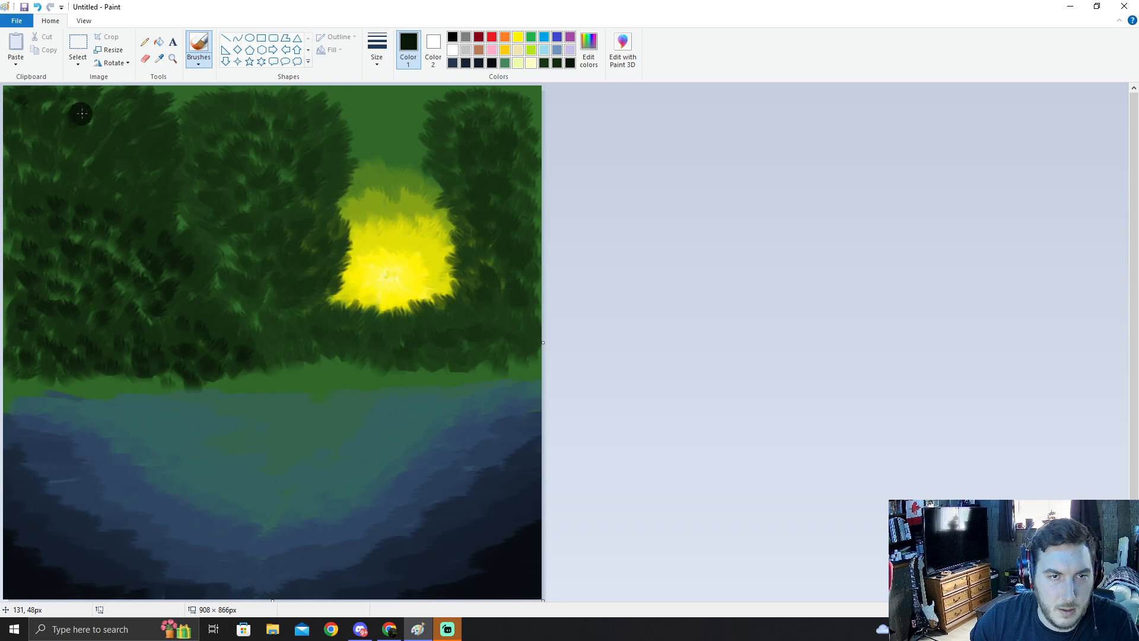
Step: Dab near-black green shadow strokes across the upper foliage of the nearer tree
mouse_move(137, 160)
mouse_down()
mouse_move(135, 185)
mouse_move(108, 189)
mouse_move(126, 143)
mouse_up()
drag(113, 155, 108, 162)
drag(90, 137, 36, 129)
mouse_move(24, 136)
mouse_down()
mouse_move(27, 162)
mouse_move(31, 147)
mouse_move(71, 163)
mouse_up()
drag(87, 155, 57, 185)
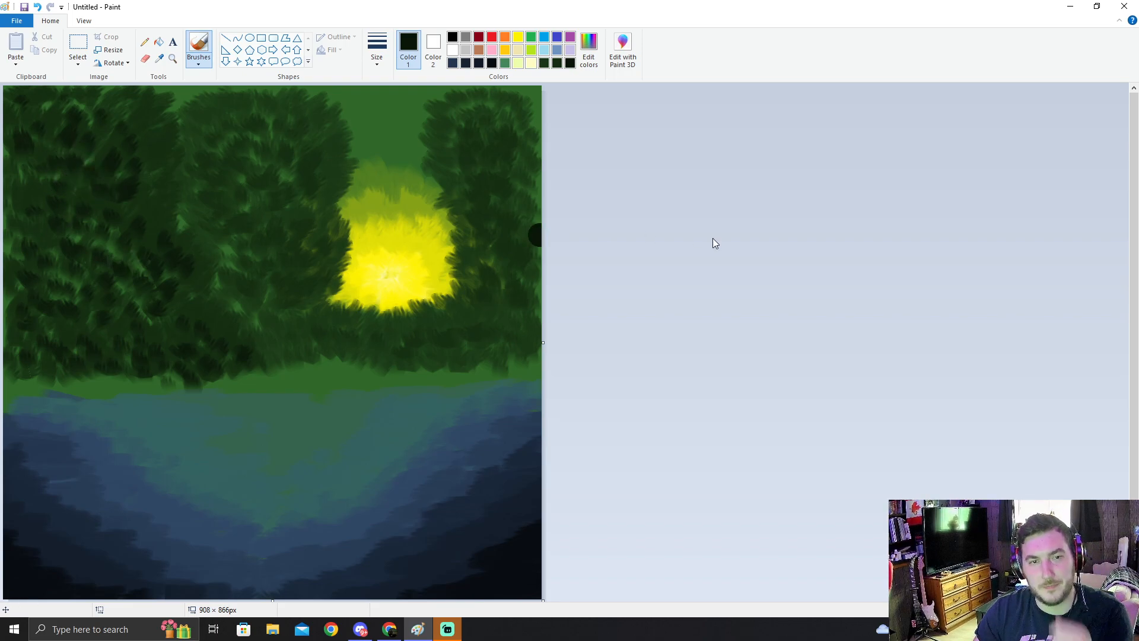
Step: Switch the brush back to a dark green and paint a small bush over the sun's lower-right corner
key(alt+Tab)
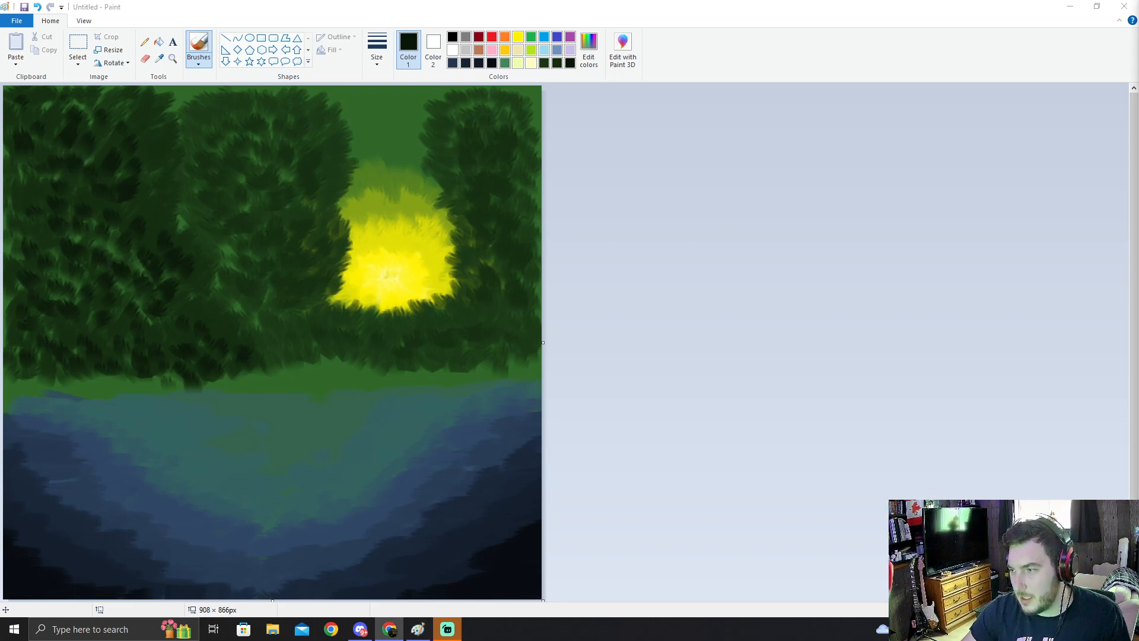
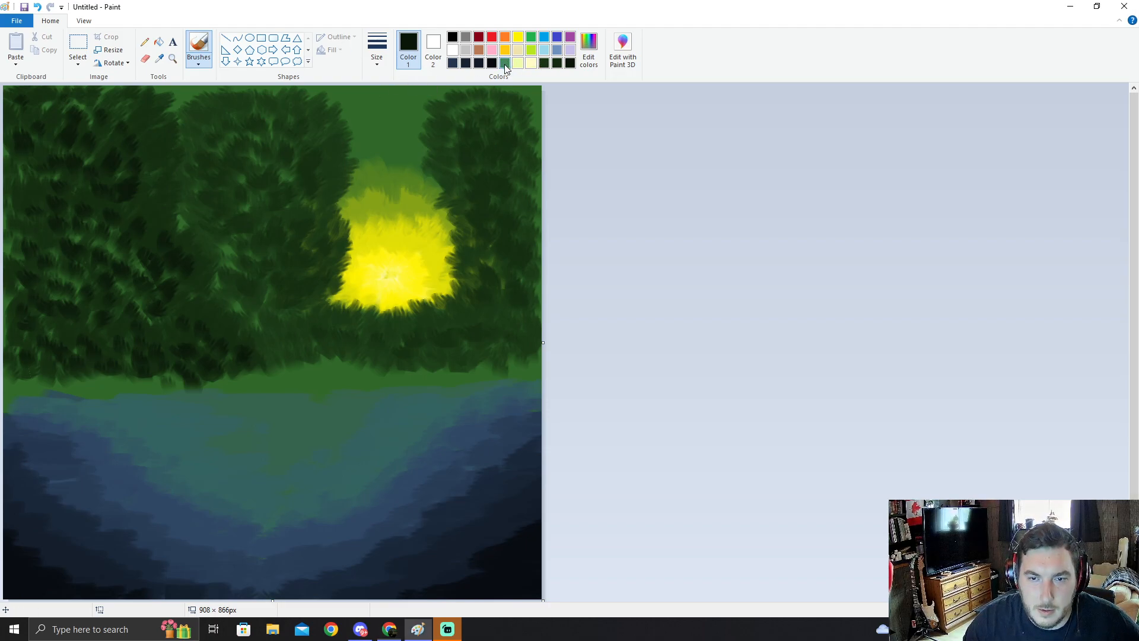
click(505, 63)
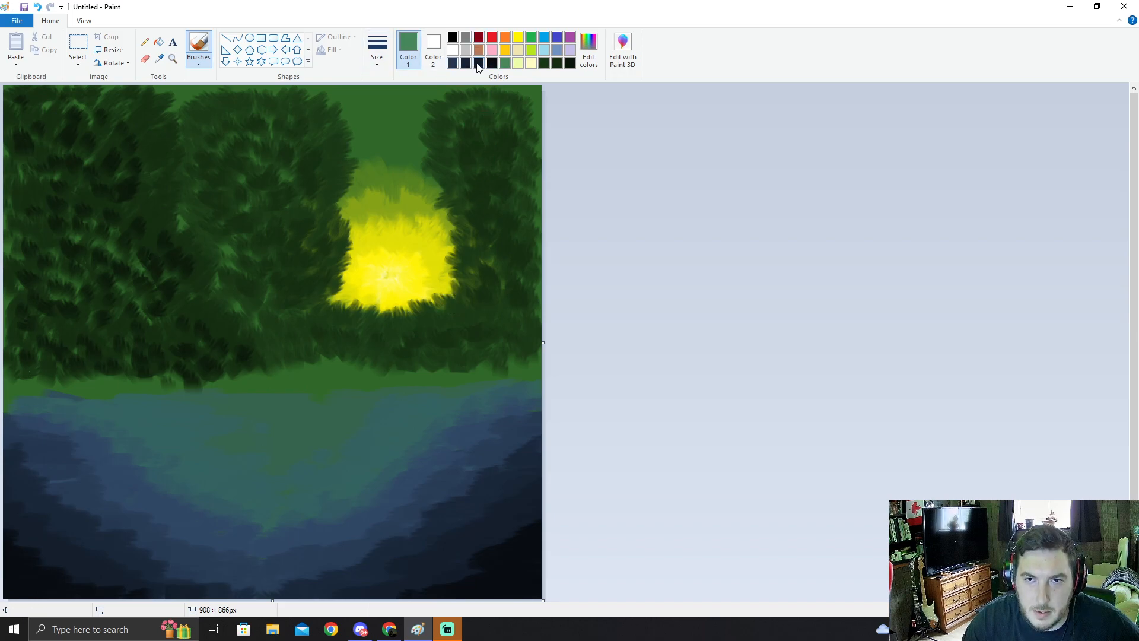
click(557, 63)
mouse_move(440, 305)
mouse_down()
mouse_move(437, 282)
mouse_move(420, 300)
mouse_move(435, 269)
mouse_move(455, 277)
mouse_up()
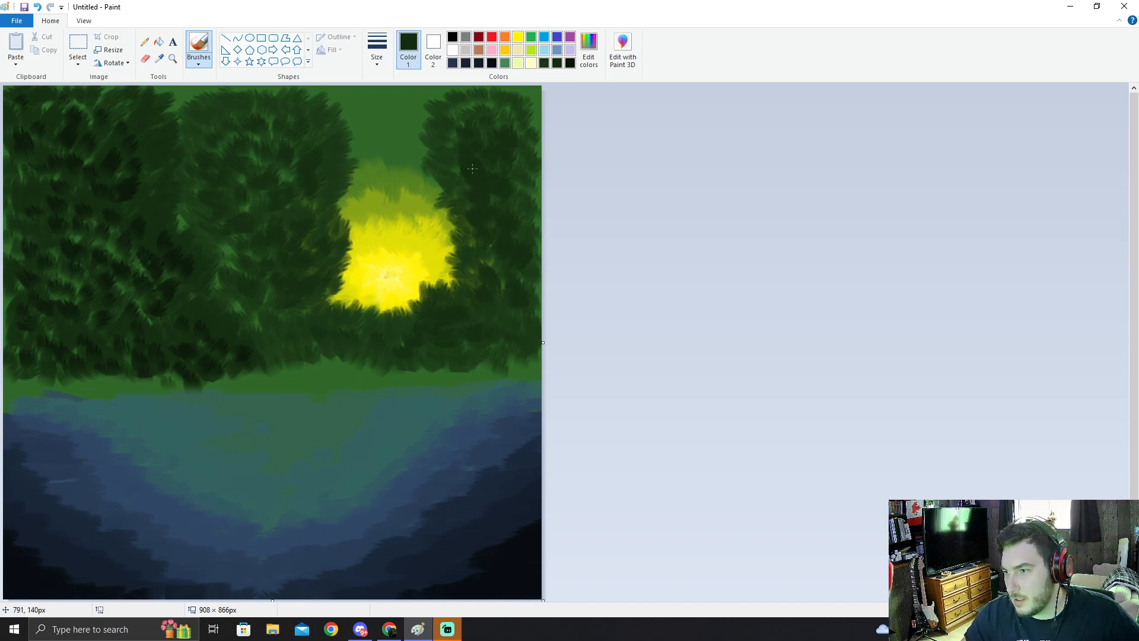
Step: Switch to the Crayon brush and set it to the second-thinnest size
click(198, 59)
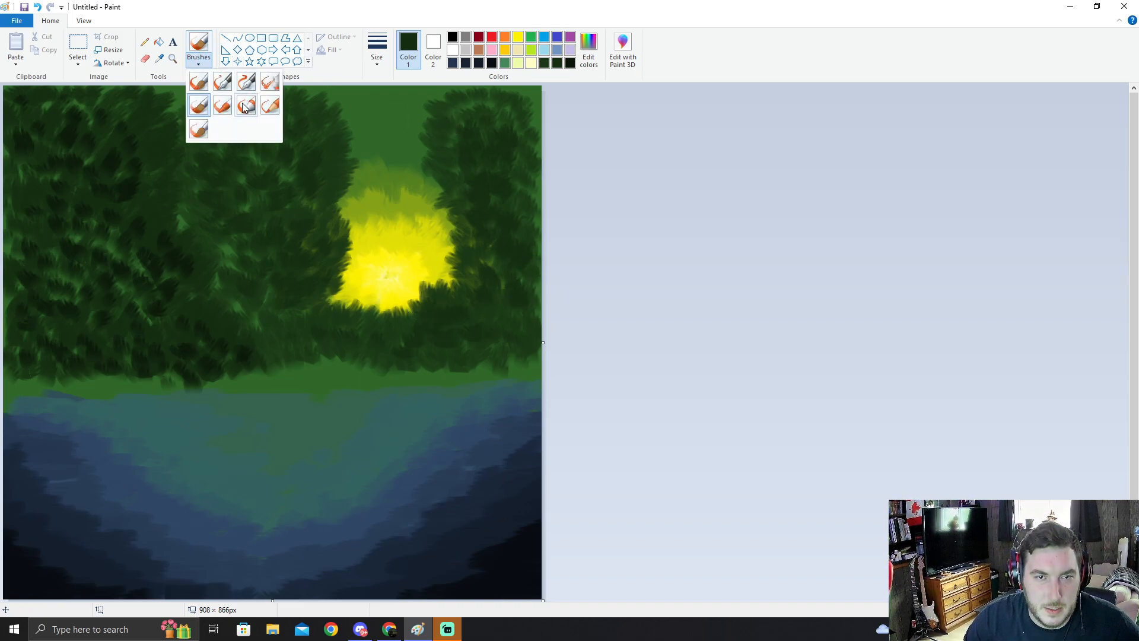
click(221, 106)
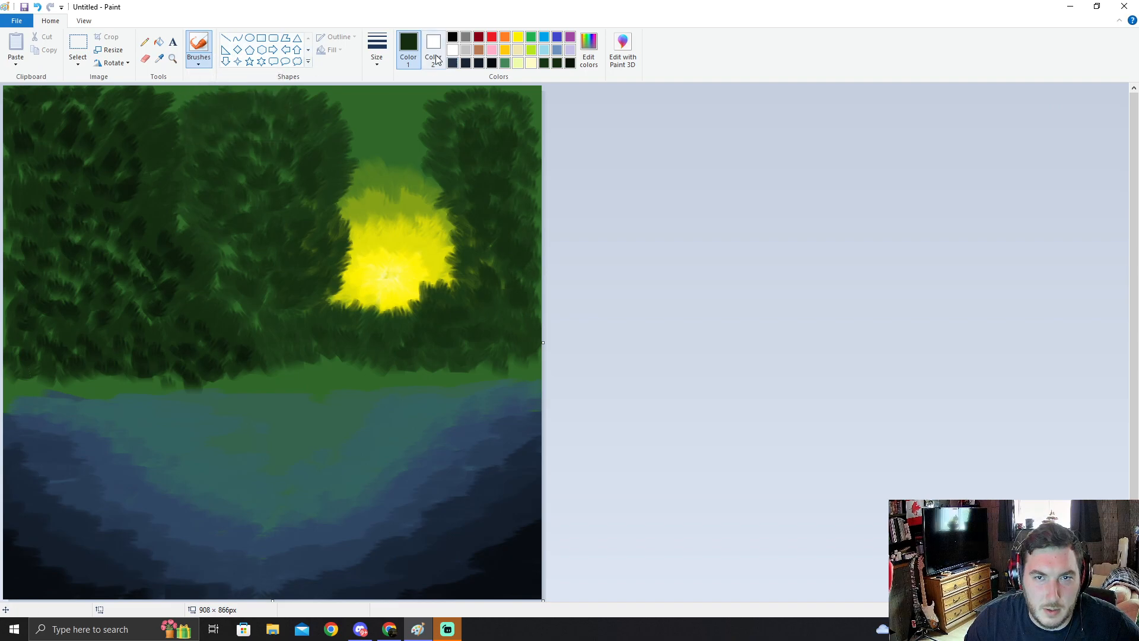
click(377, 60)
click(403, 110)
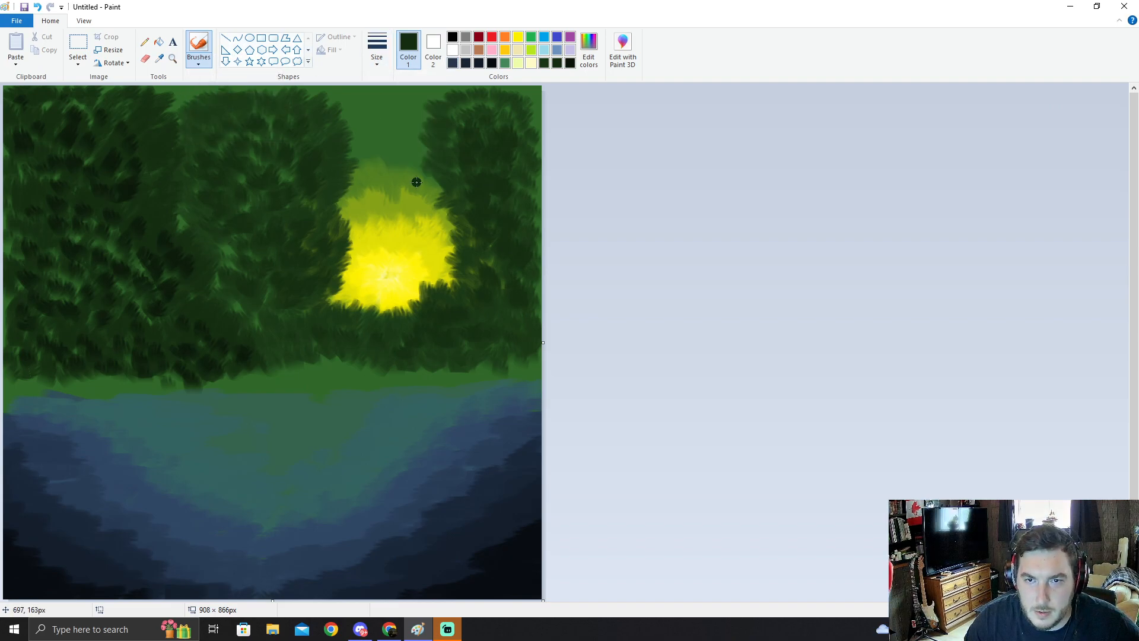
Step: Set the brush to a very dark brown of red 19, green 13, blue 9, and undo a test loop on the bank
click(453, 38)
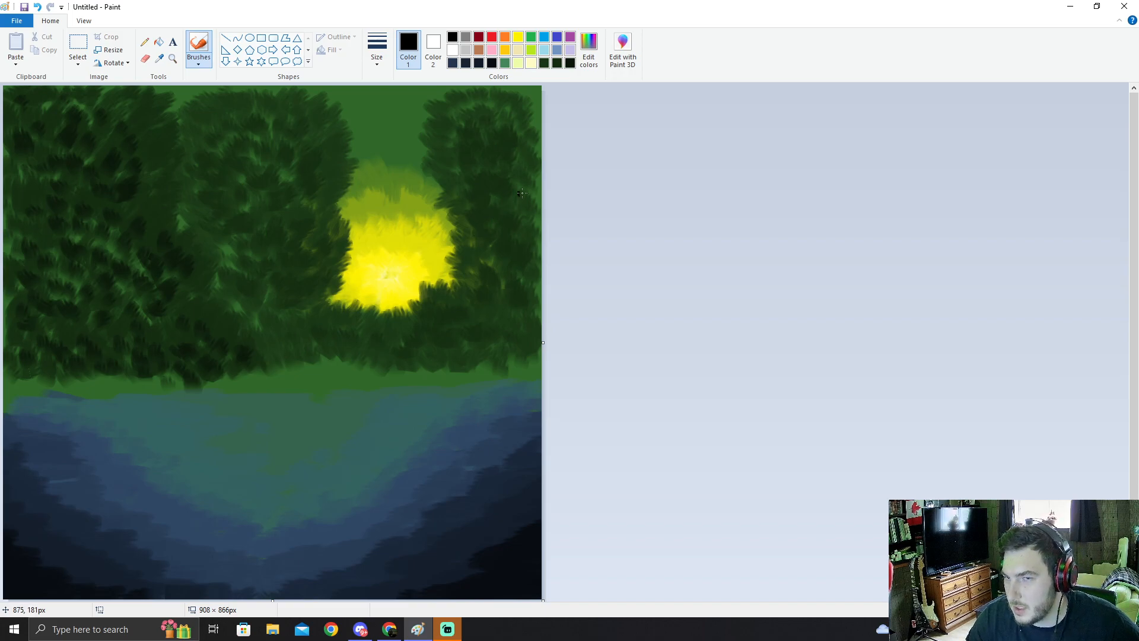
click(479, 50)
click(588, 48)
drag(693, 281, 698, 339)
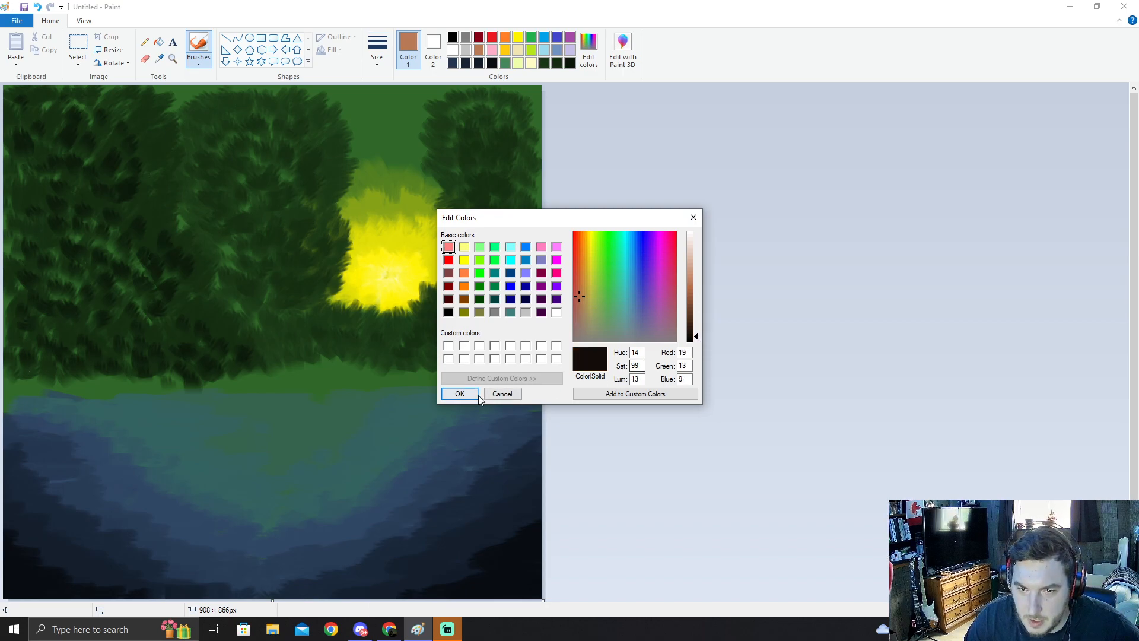
click(460, 393)
mouse_move(435, 334)
mouse_down()
mouse_move(463, 326)
mouse_move(433, 334)
mouse_up()
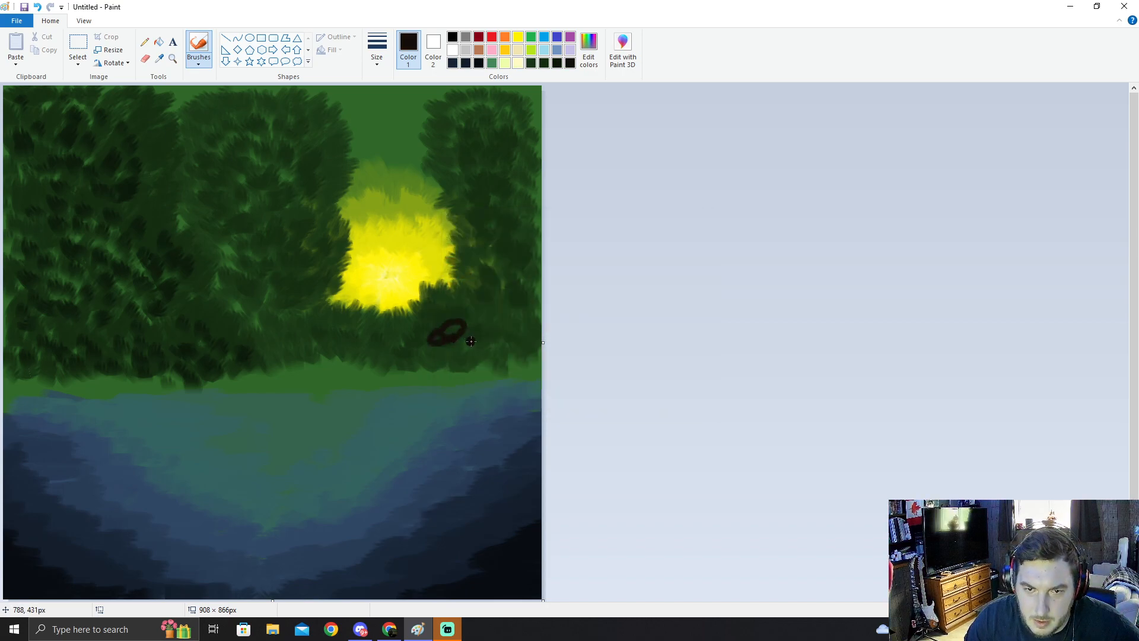
key(ctrl+z)
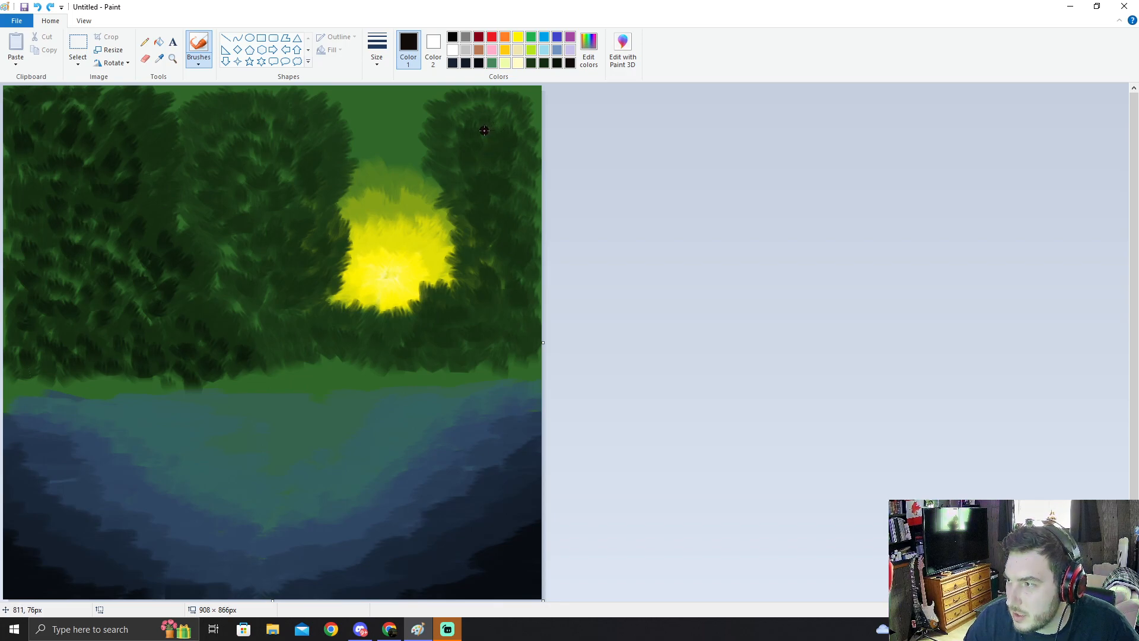
Step: Draw dark brown trunks in two trees: one with a single branch in the right tree, one with three branches in the middle tree
drag(484, 130, 494, 385)
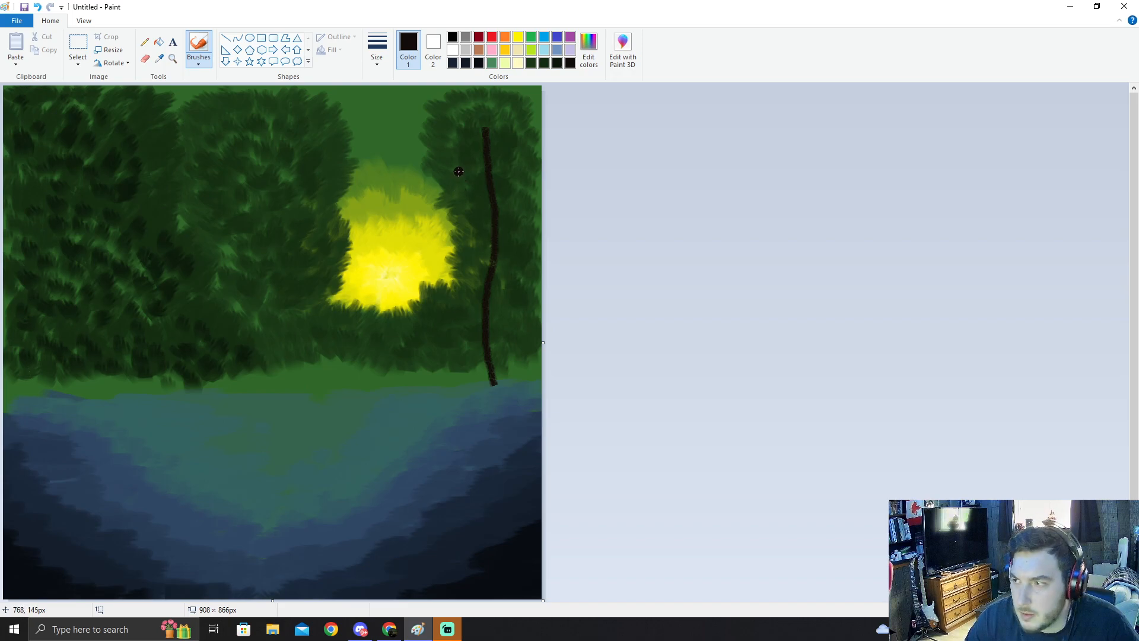
drag(458, 171, 486, 282)
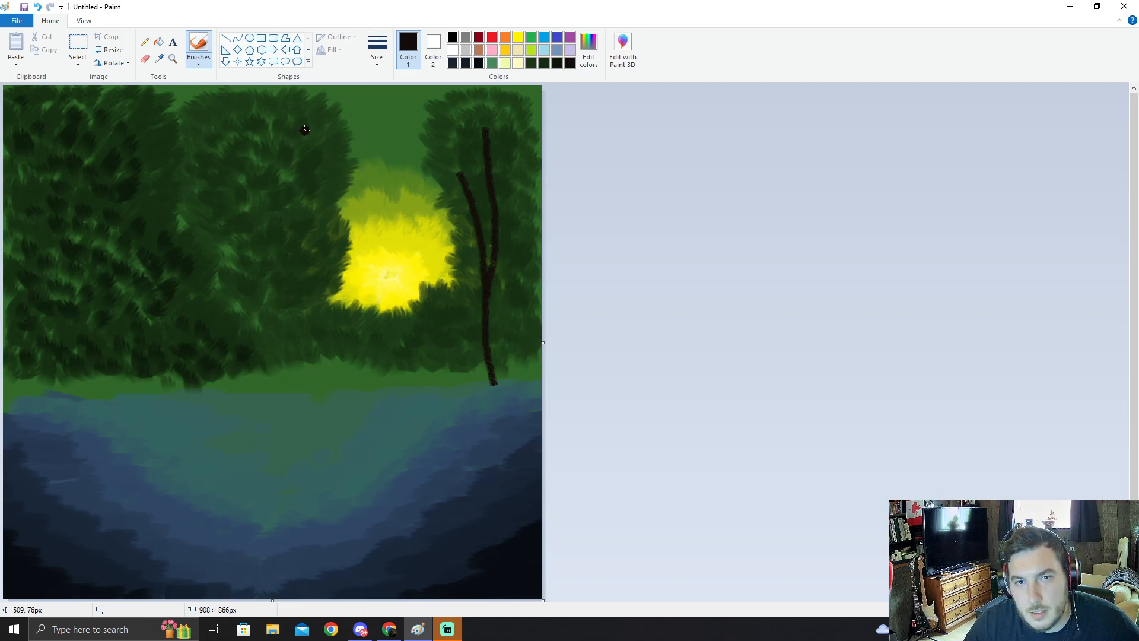
mouse_move(304, 135)
mouse_down()
mouse_move(284, 221)
mouse_move(282, 329)
mouse_up()
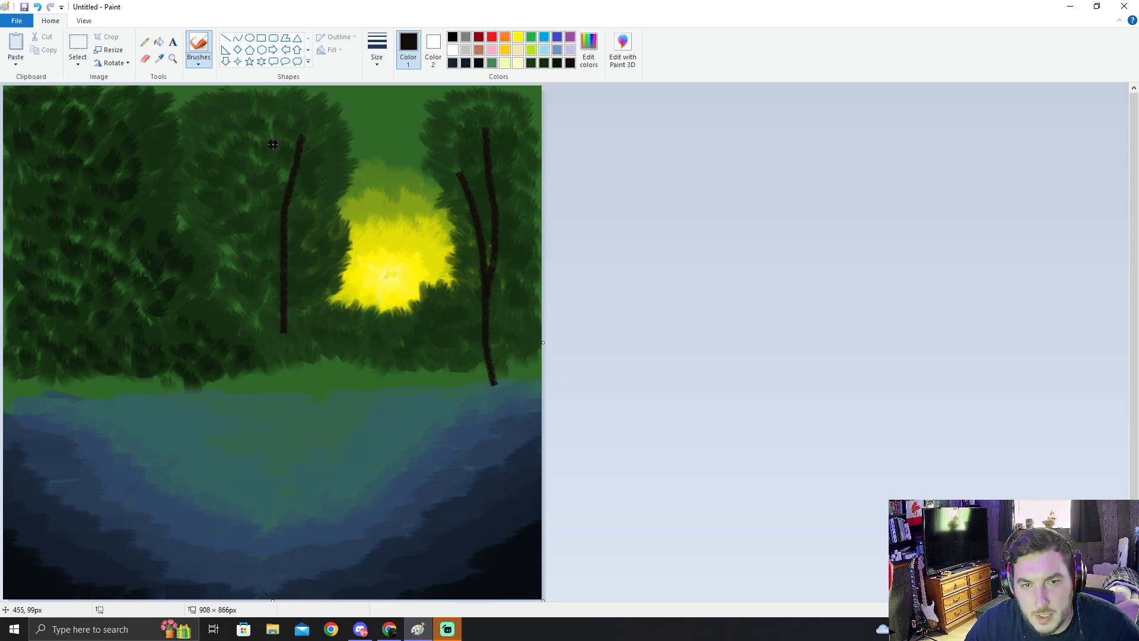
drag(272, 151, 276, 206)
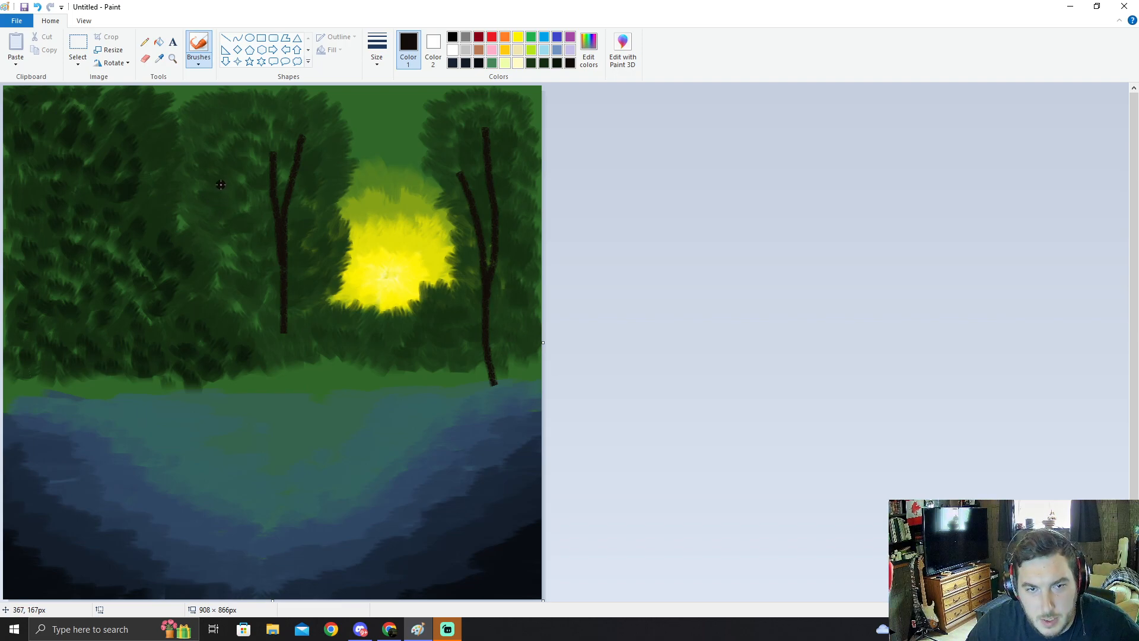
drag(221, 184, 281, 313)
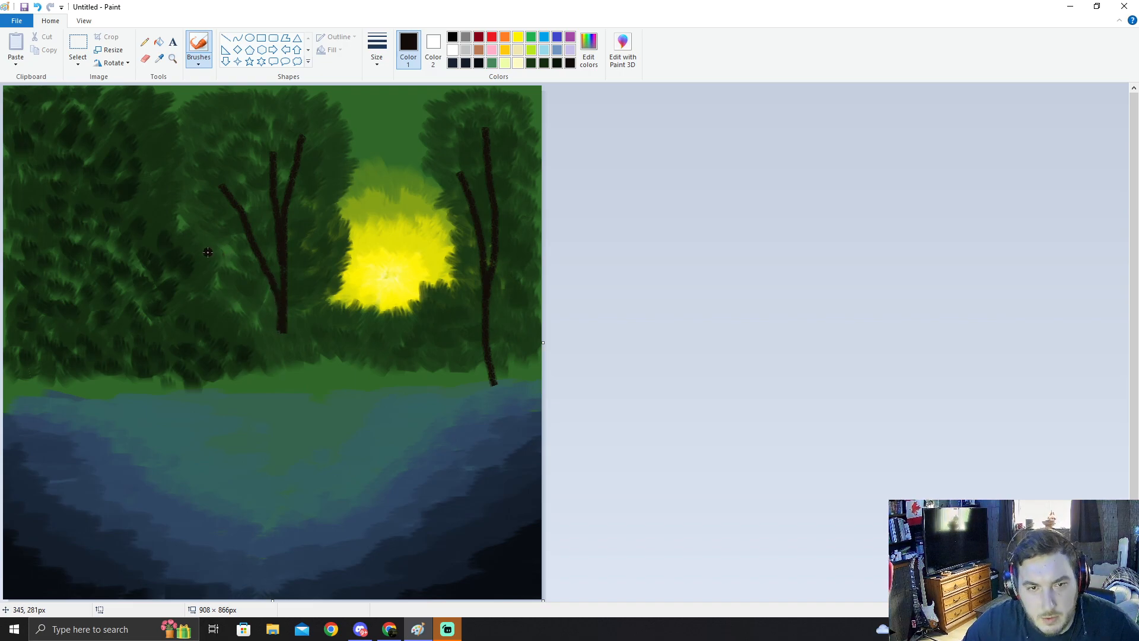
drag(210, 241, 276, 314)
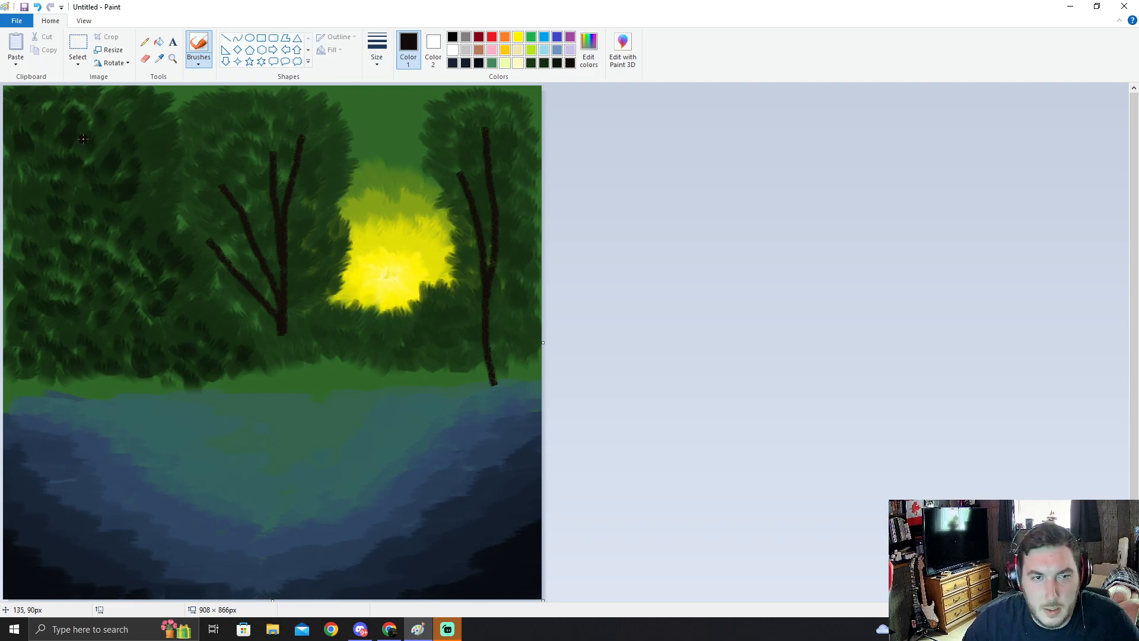
Step: Keep the second-thinnest brush size and draw a long, slightly wavy dark brown trunk down the nearer tree to the bank
click(378, 57)
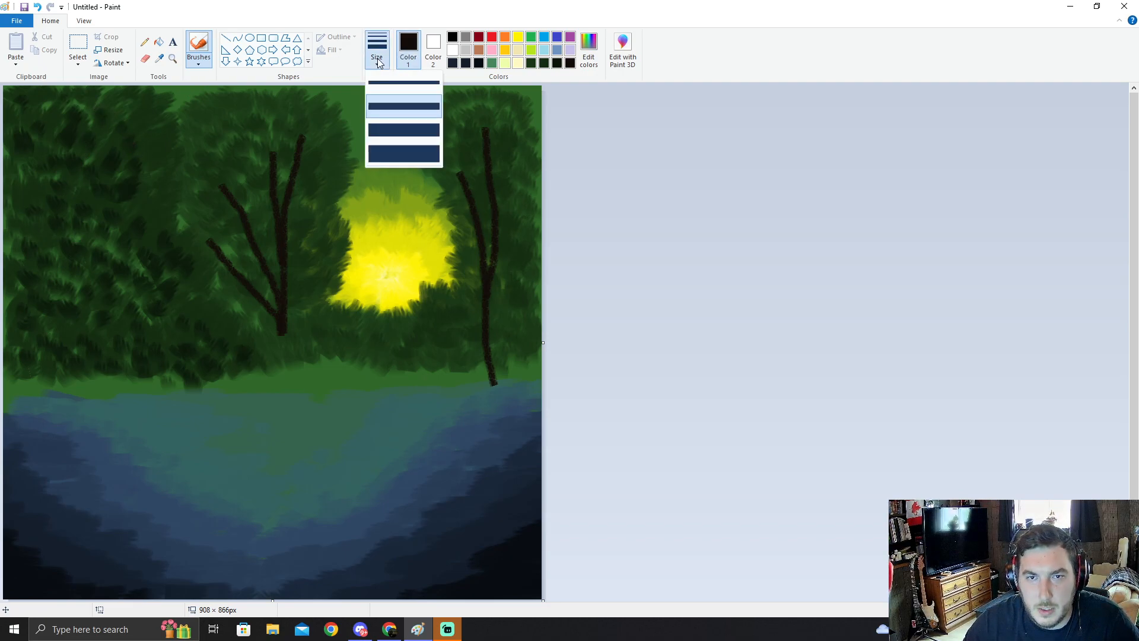
click(391, 122)
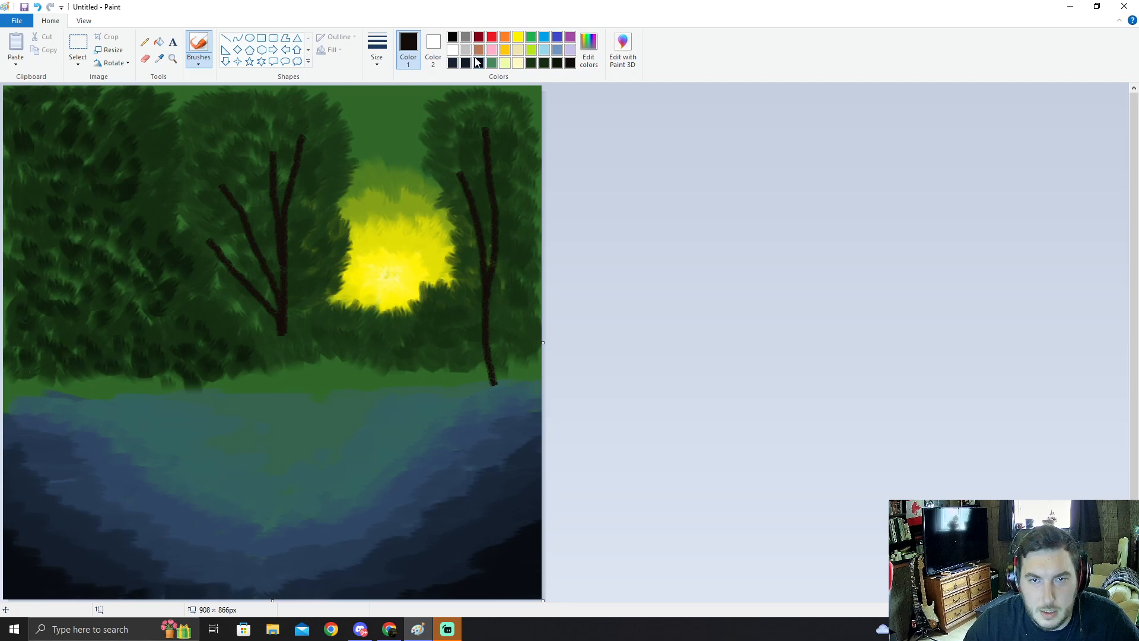
click(386, 59)
click(397, 107)
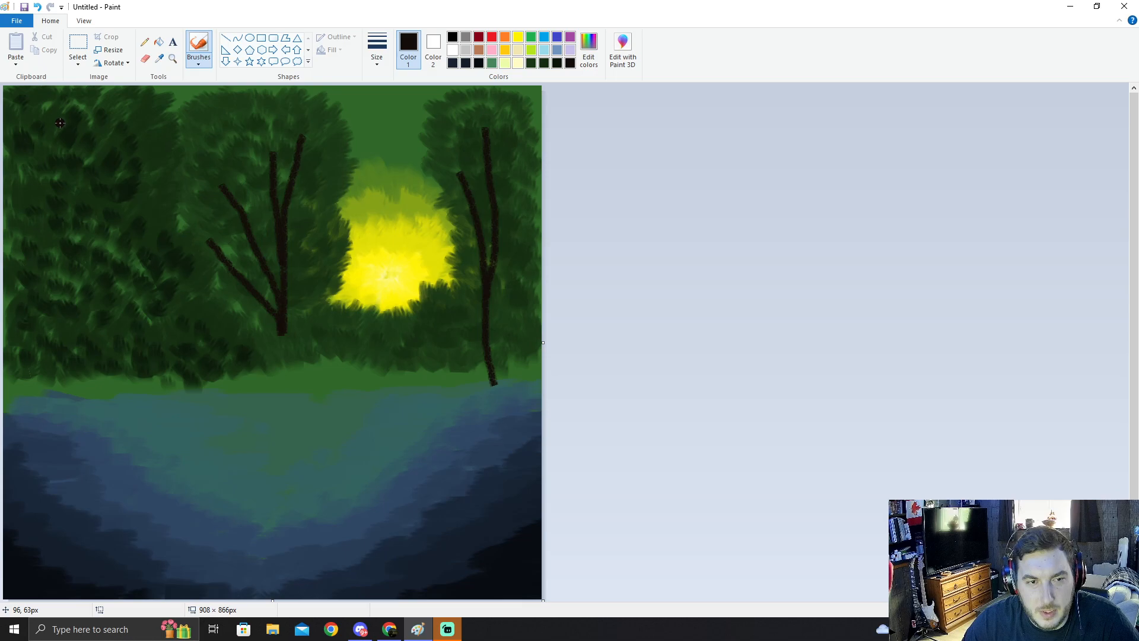
drag(58, 122, 44, 375)
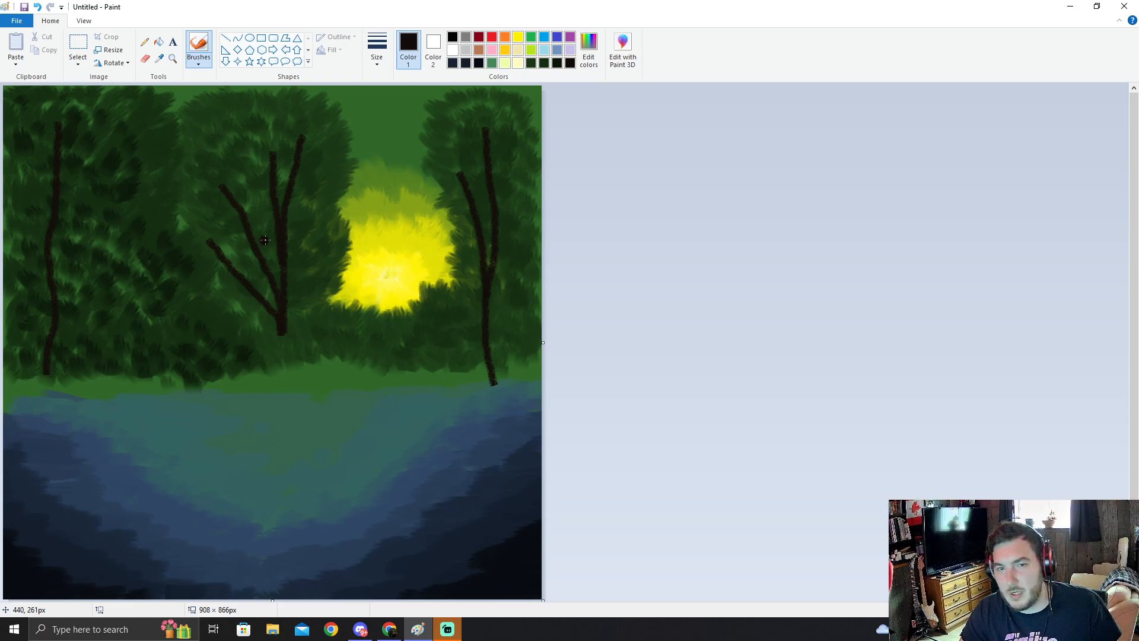
click(518, 49)
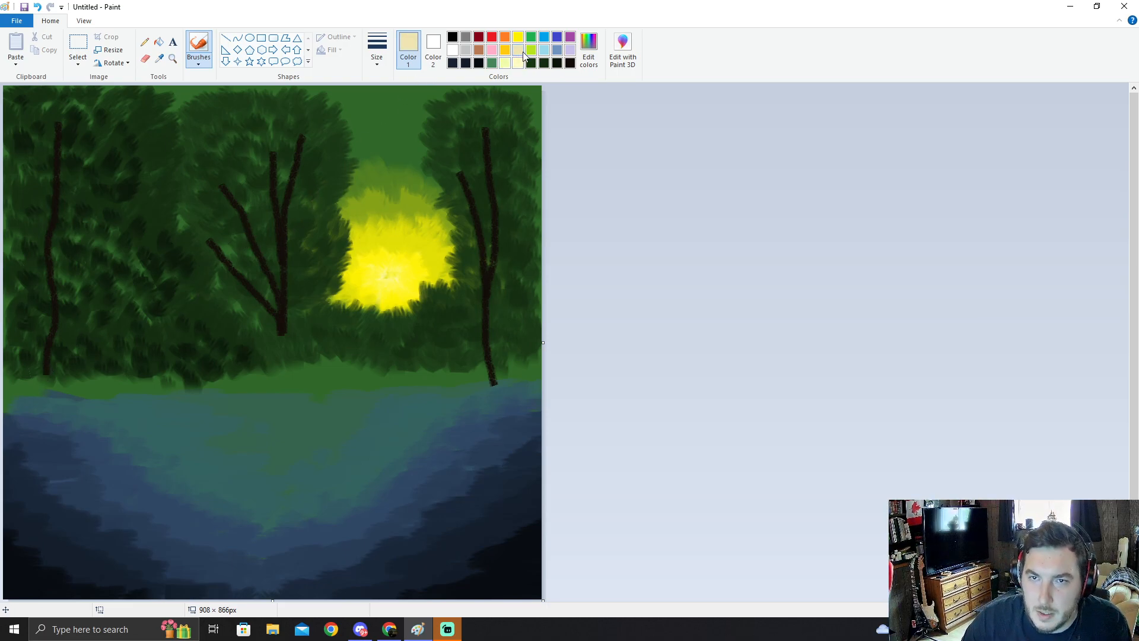
click(589, 50)
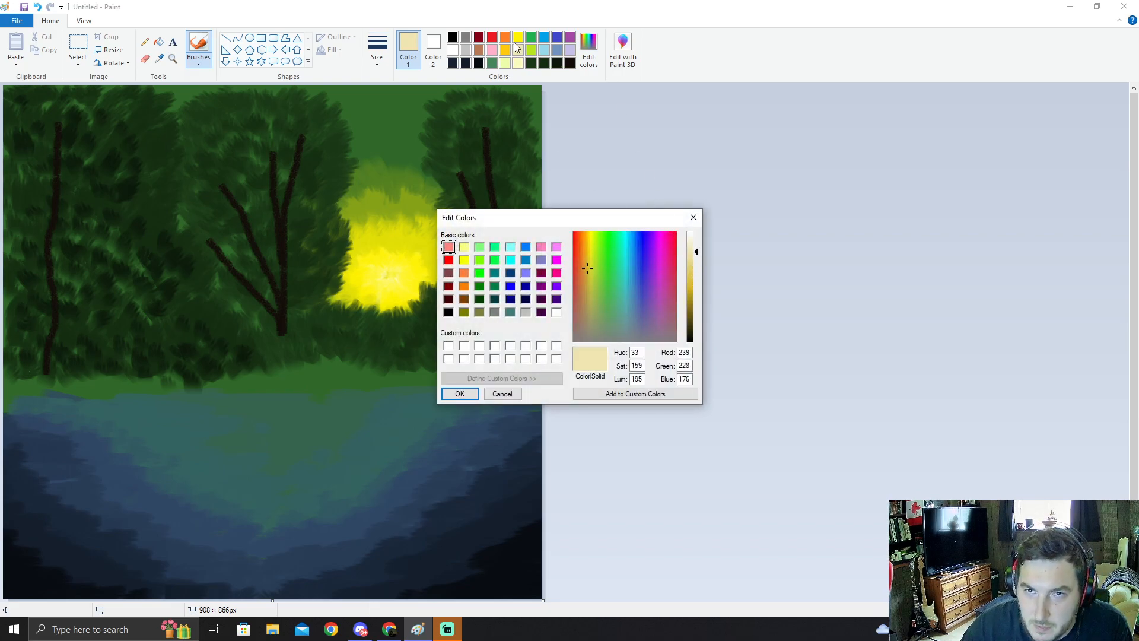
click(693, 217)
Step: Mix a medium brown brush color of hue 21 and saturation 97, starting from the palette brown and lowering its luminosity
click(479, 50)
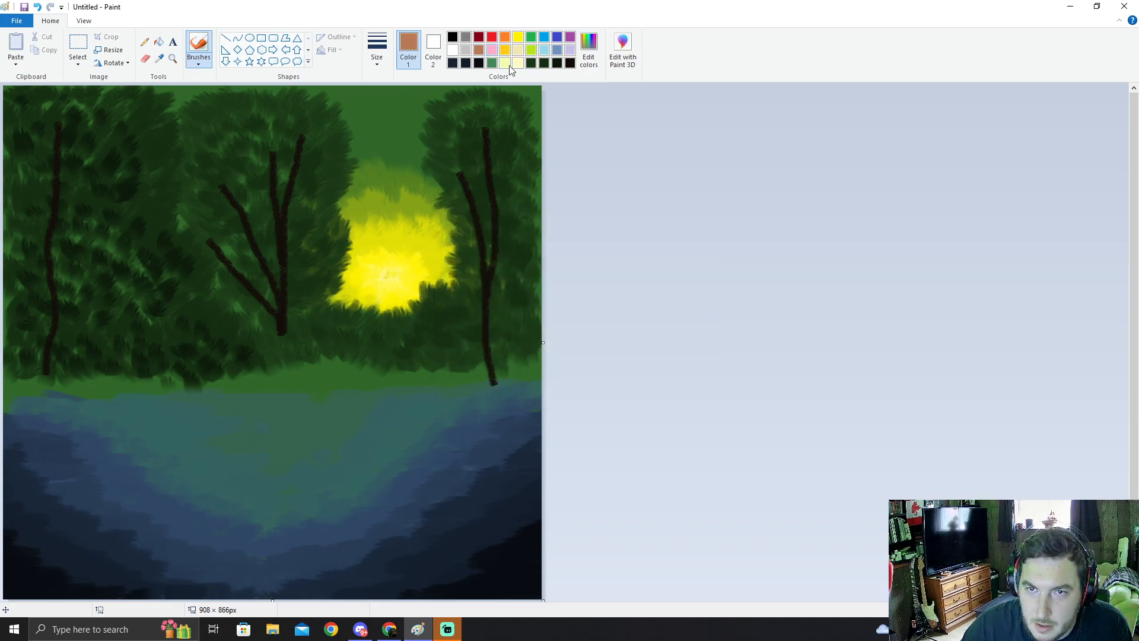
click(588, 50)
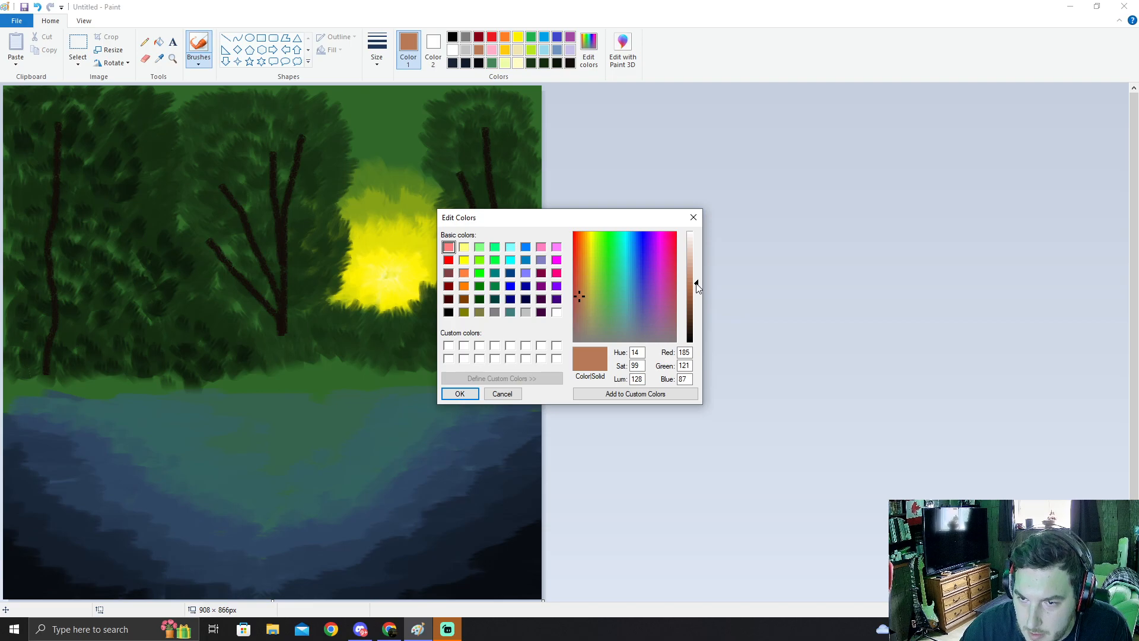
drag(695, 286, 696, 293)
click(579, 298)
drag(579, 298, 583, 298)
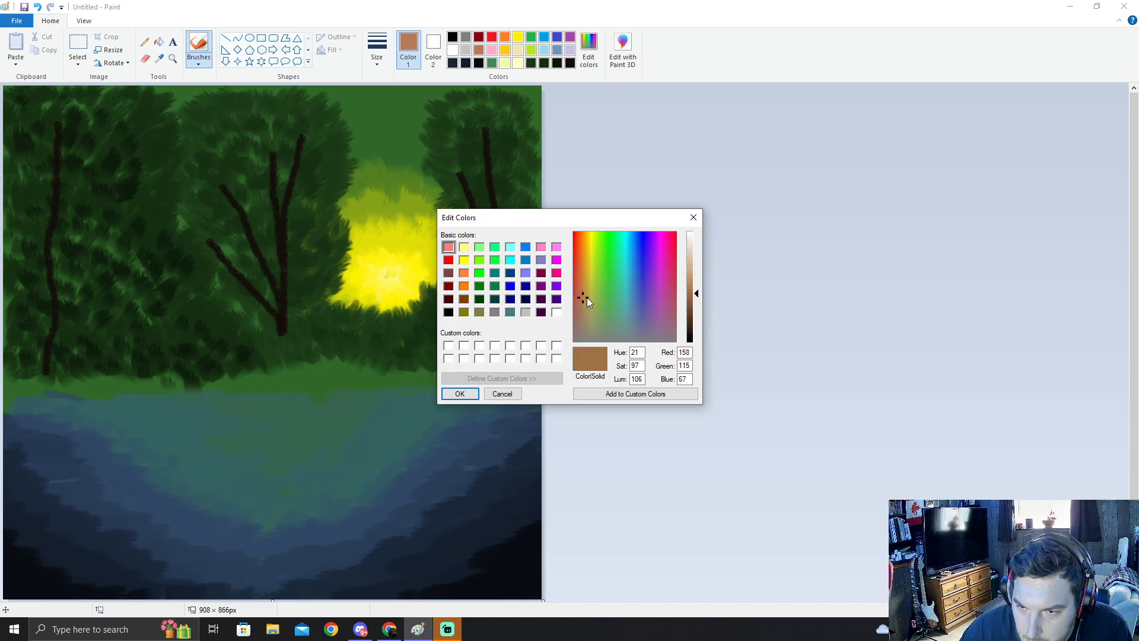
drag(696, 293, 696, 297)
click(458, 395)
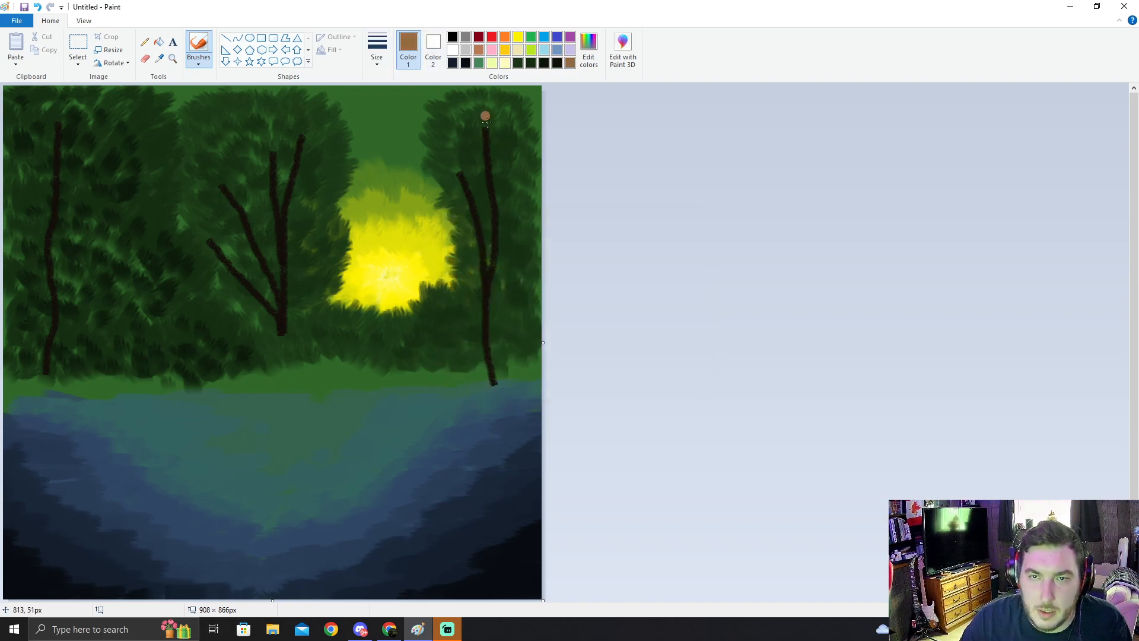
Step: Set the brush to the thinnest size and trace medium brown highlights along the right tree's trunk and branch
click(380, 60)
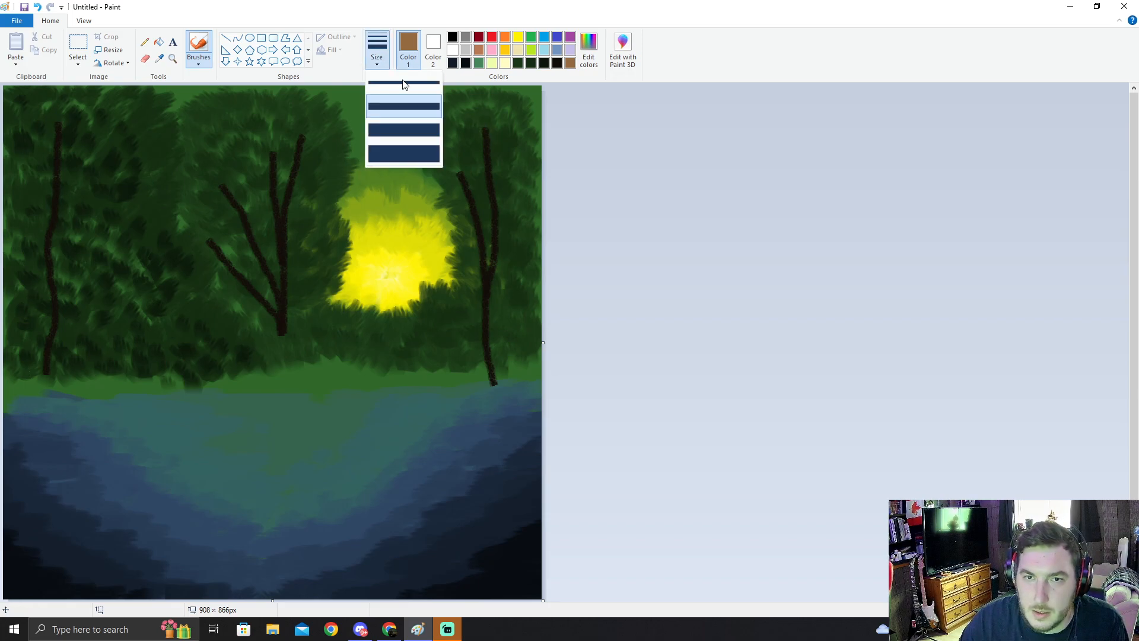
click(413, 88)
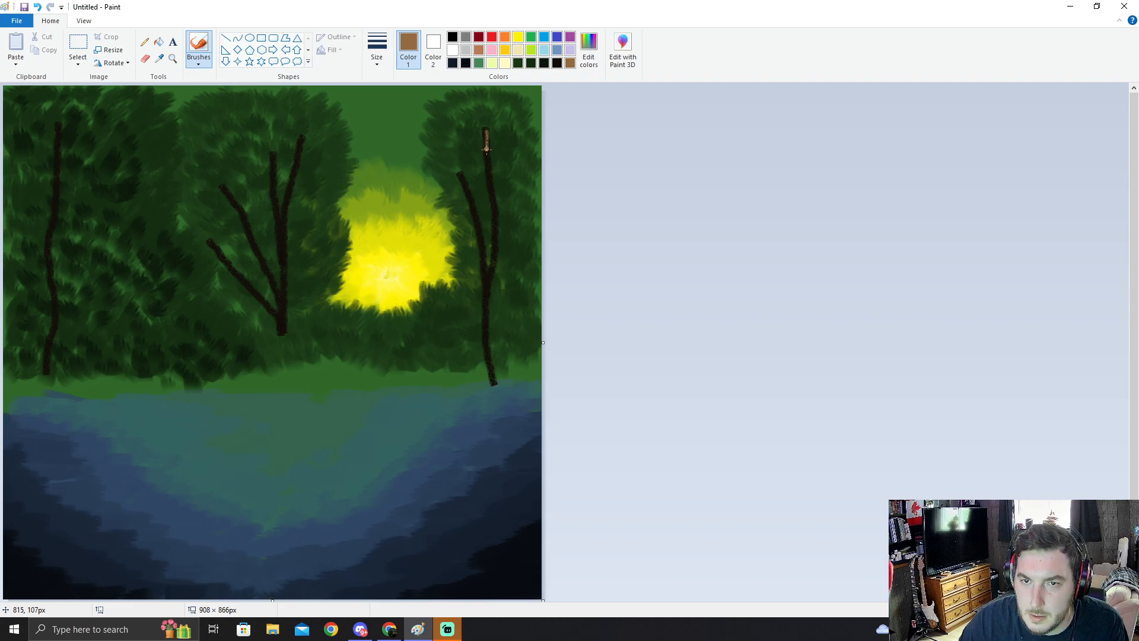
drag(488, 176, 495, 209)
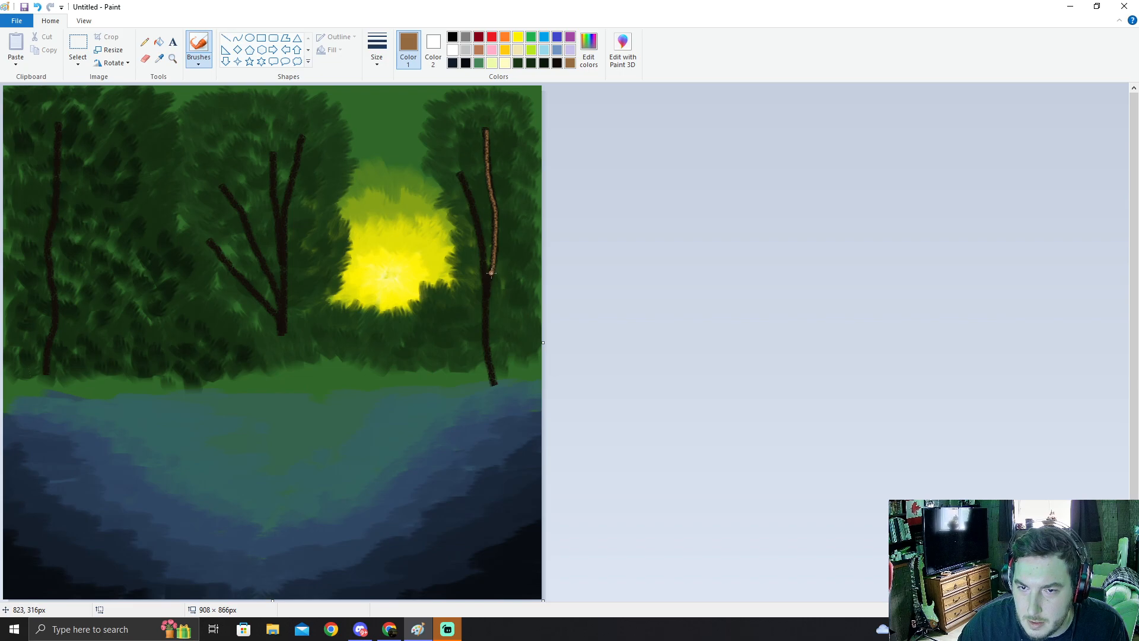
drag(489, 283, 485, 321)
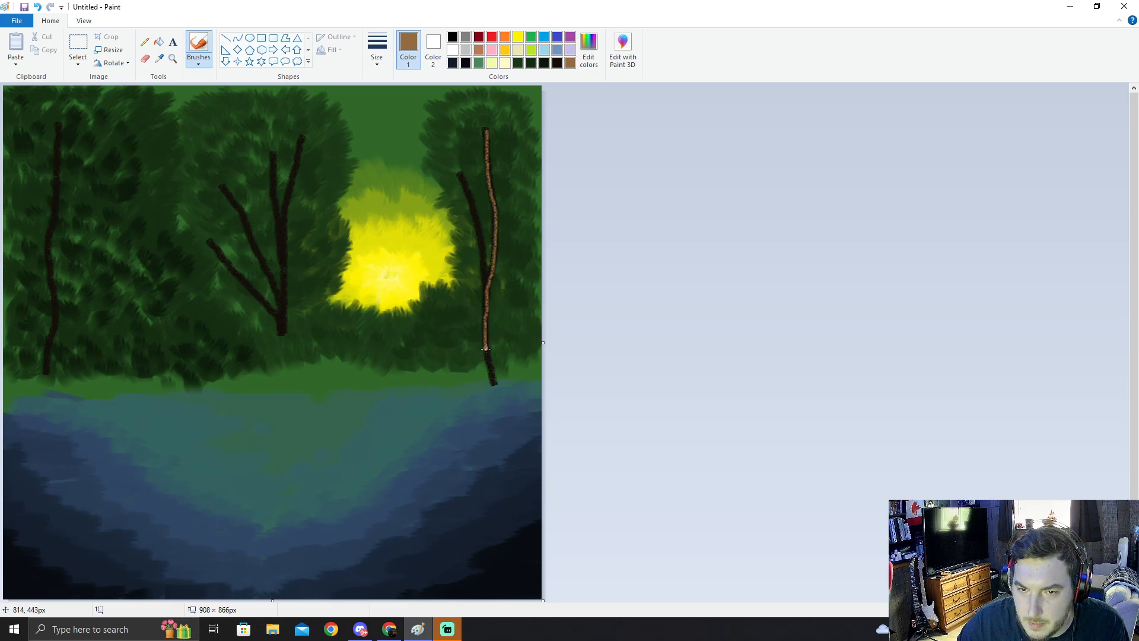
drag(487, 353, 490, 366)
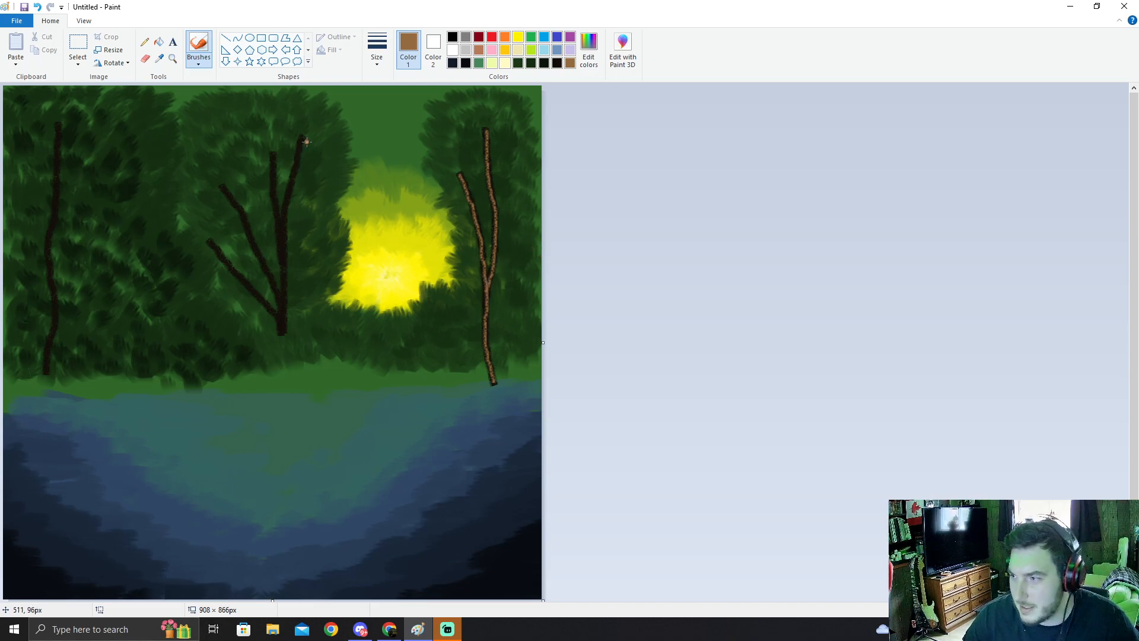
Step: Trace medium brown highlights down the middle tree's trunk and three branches and along the left tree's trunk
drag(302, 137, 298, 150)
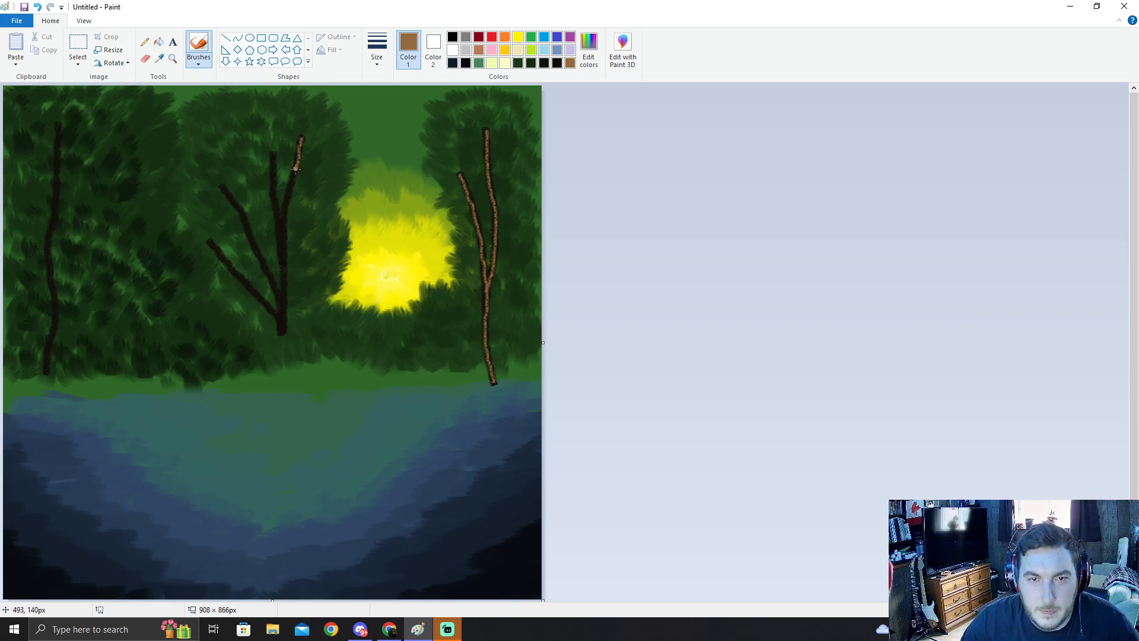
drag(291, 189, 285, 214)
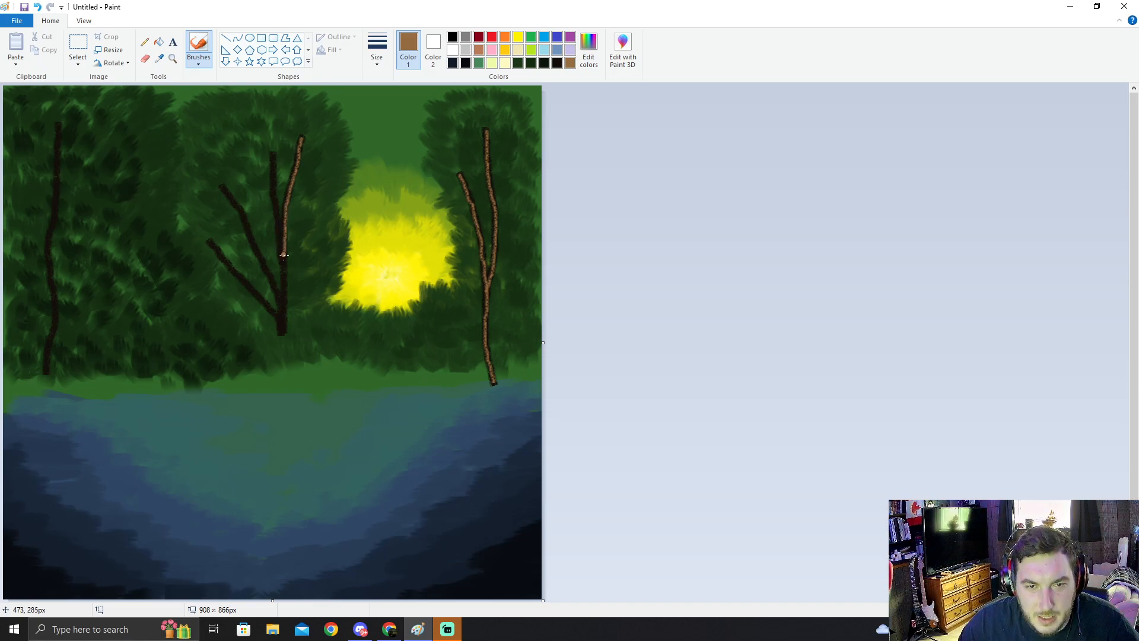
drag(285, 279, 285, 290)
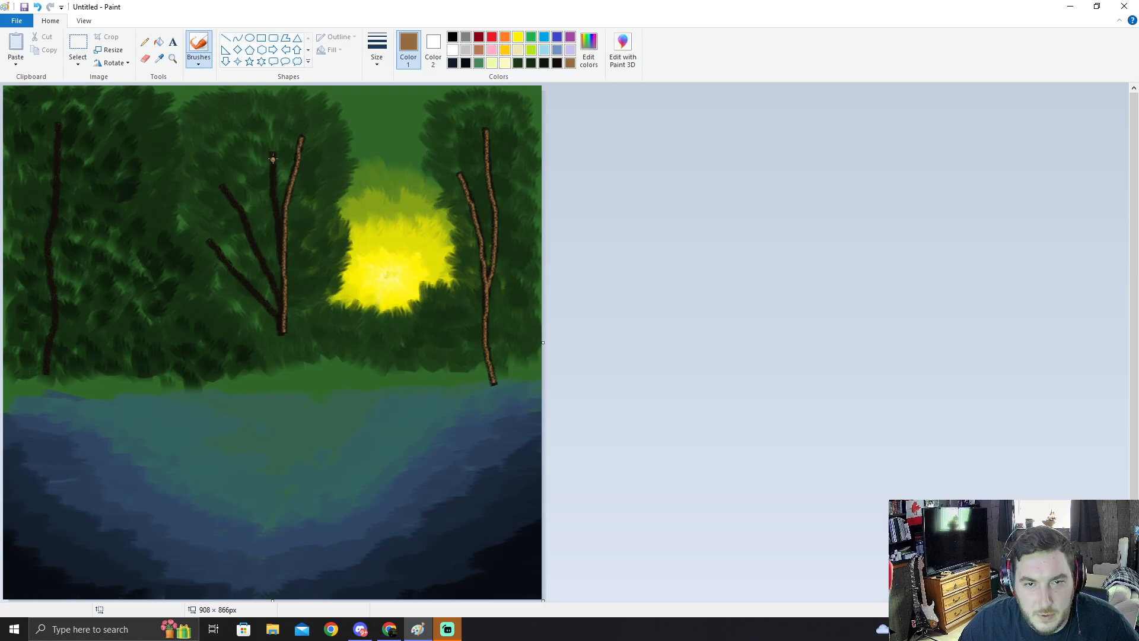
drag(273, 159, 277, 207)
drag(278, 220, 285, 263)
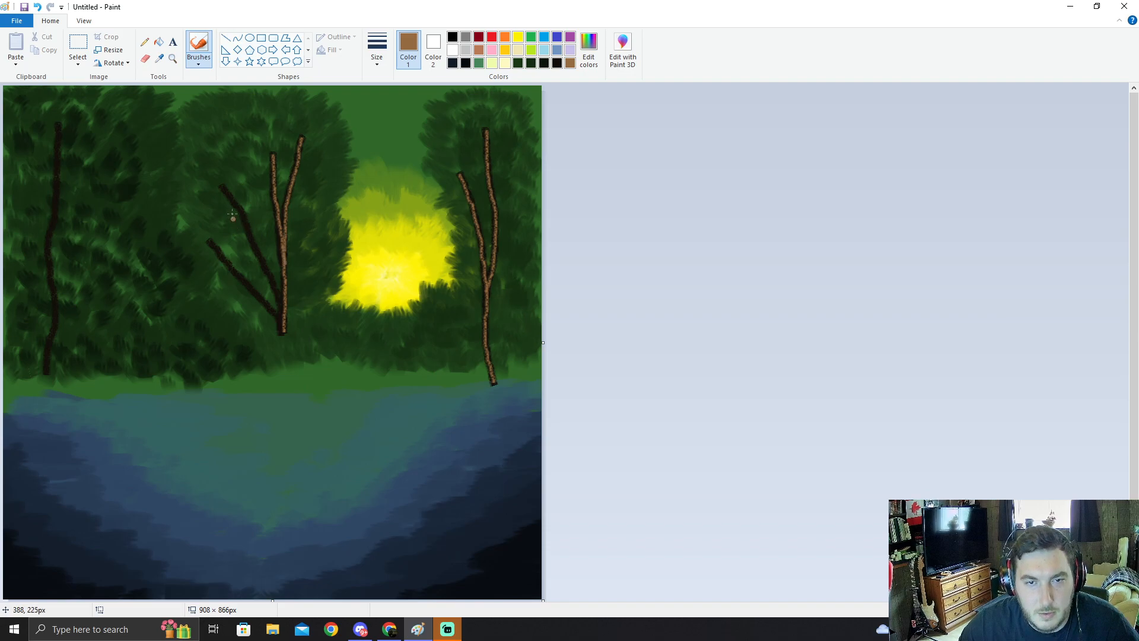
drag(225, 193, 253, 242)
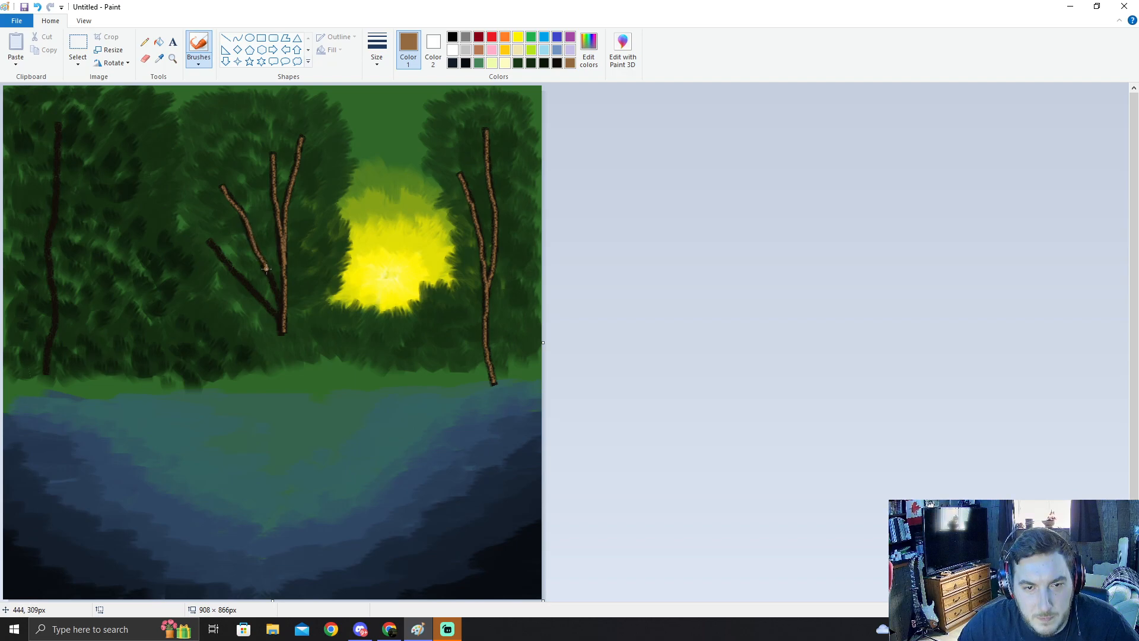
drag(274, 281, 281, 323)
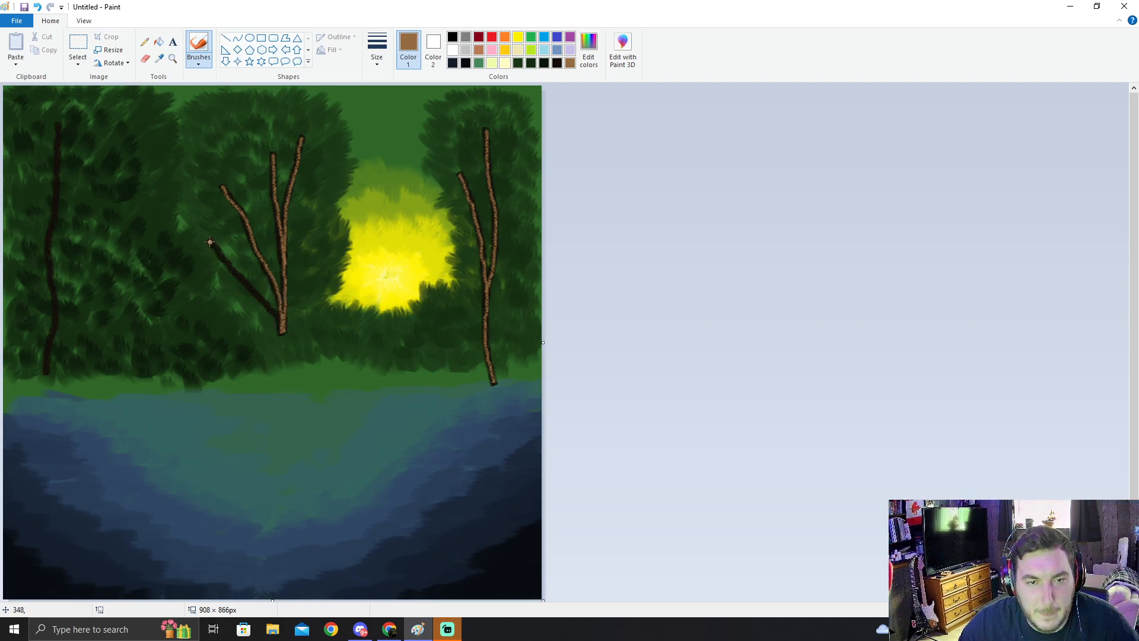
drag(232, 270, 272, 309)
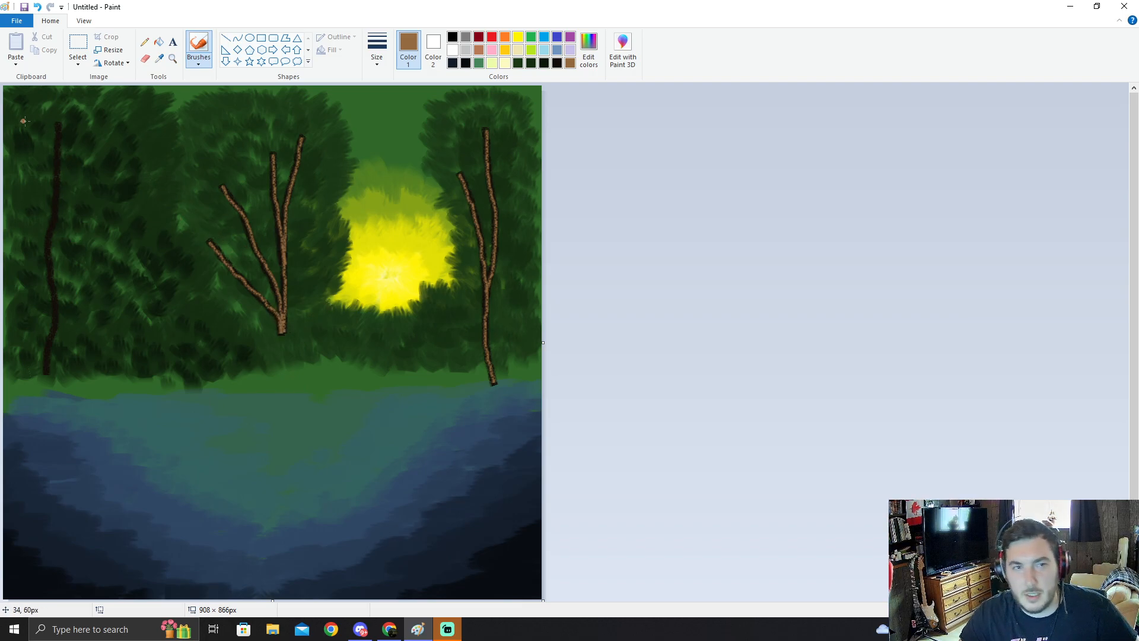
drag(58, 125, 48, 371)
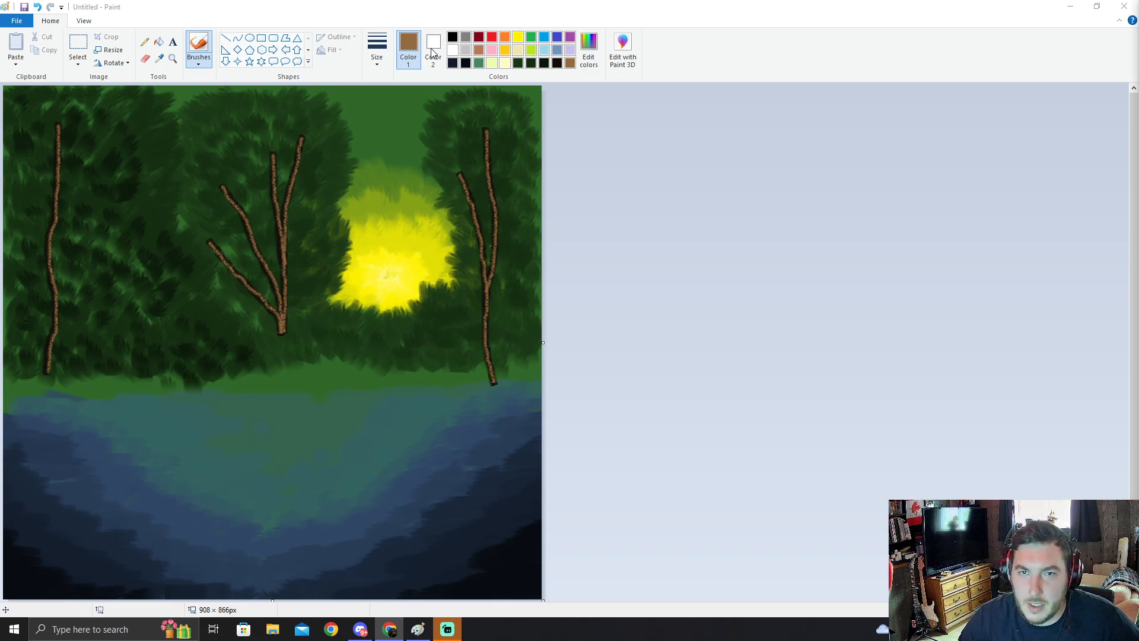
Step: Draw short very dark brown twigs in the thinnest size in the bushes on both sides below the sun
click(557, 62)
click(557, 63)
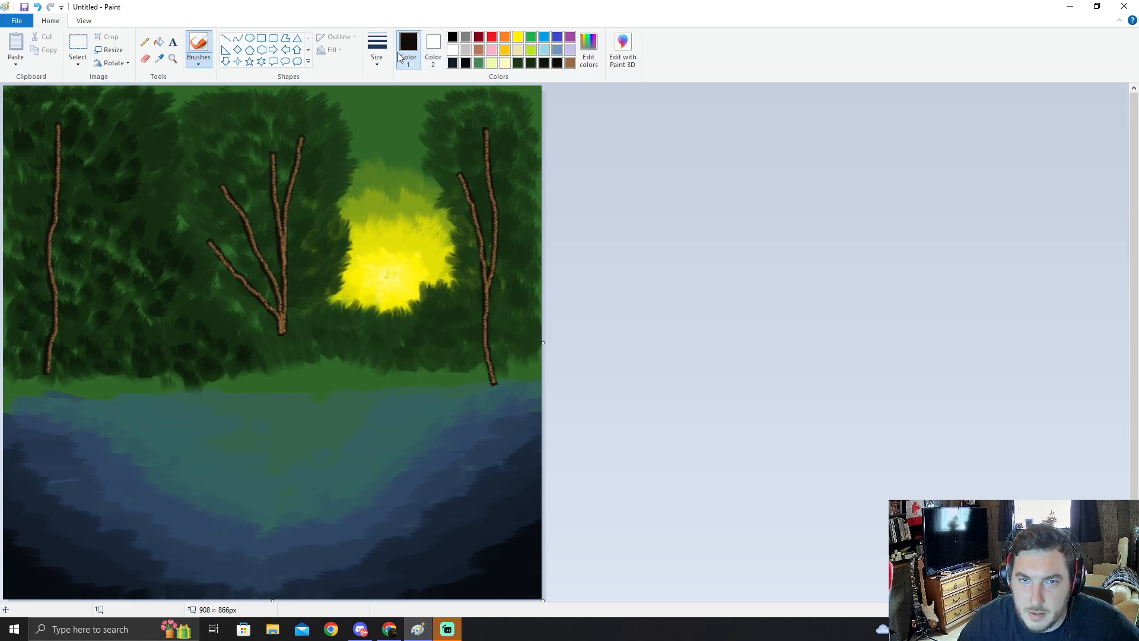
click(377, 47)
click(432, 83)
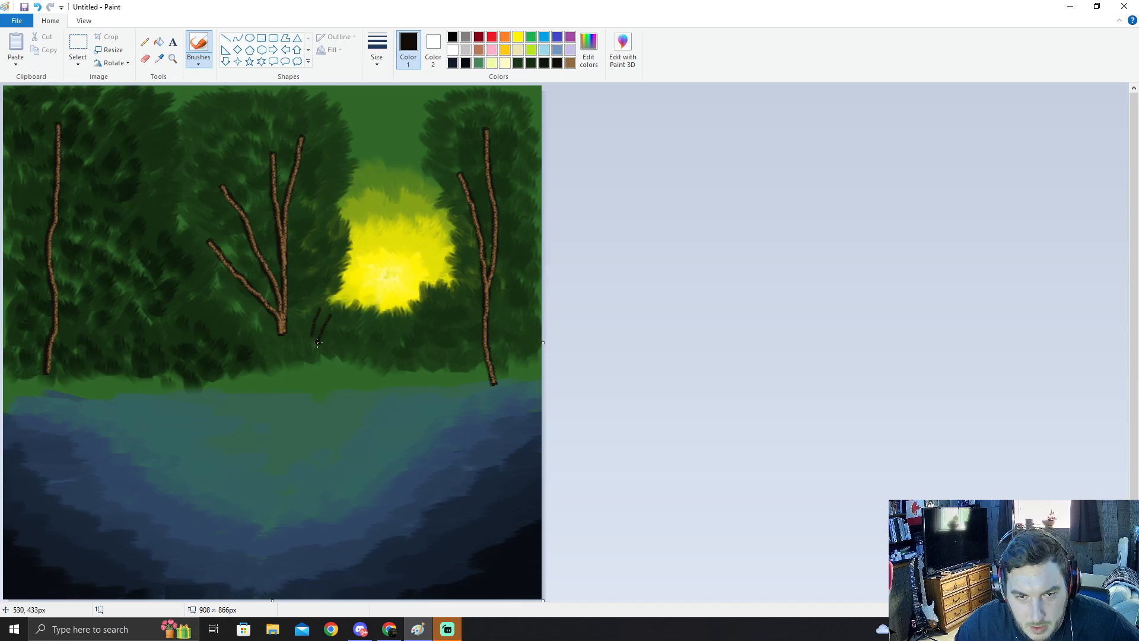
mouse_move(319, 339)
mouse_down()
mouse_move(331, 315)
mouse_move(328, 331)
mouse_up()
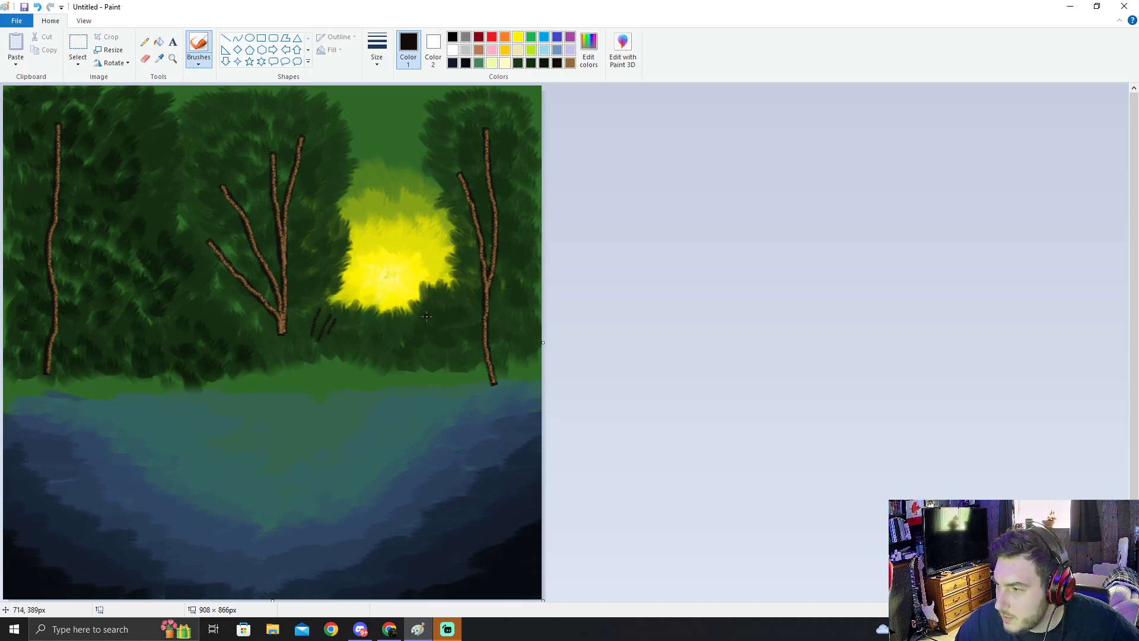
drag(439, 307, 450, 342)
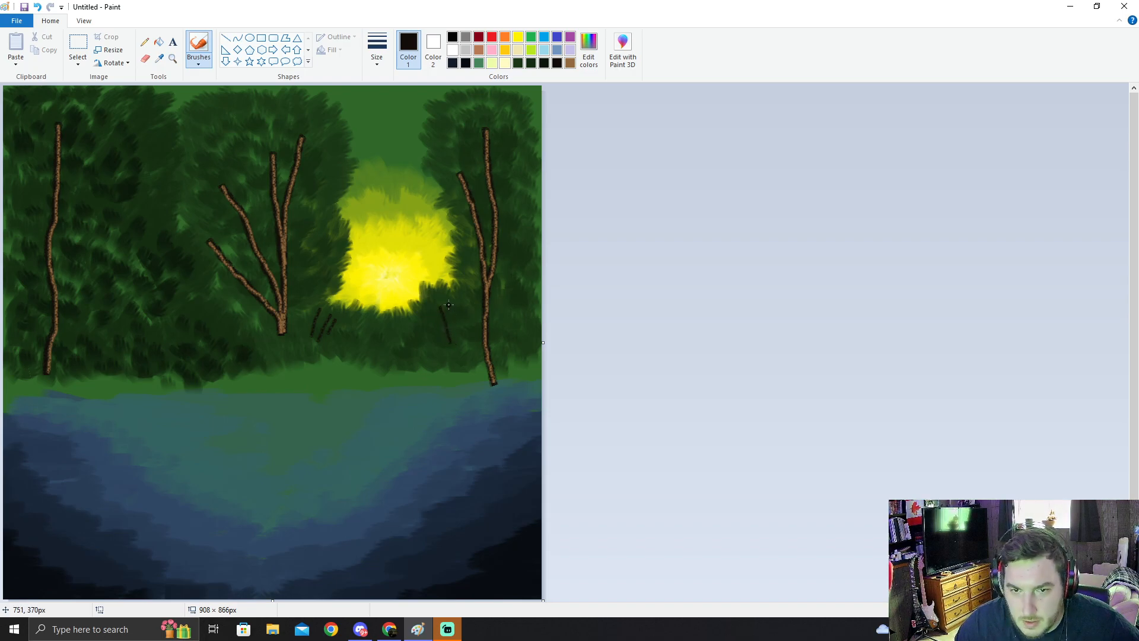
drag(452, 298, 455, 336)
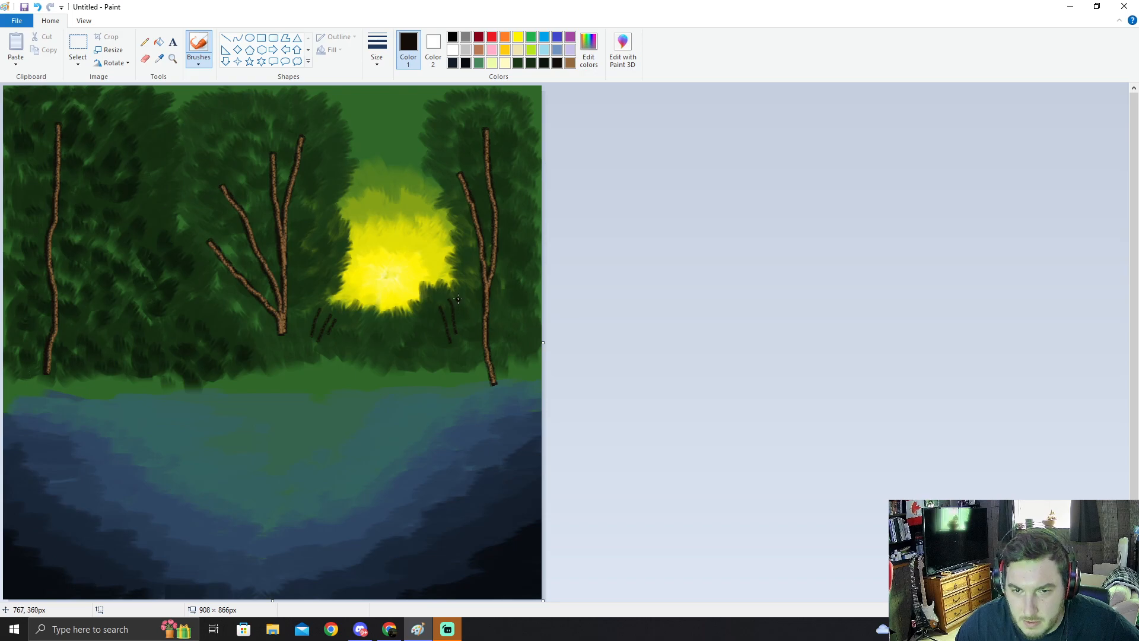
drag(429, 314, 433, 323)
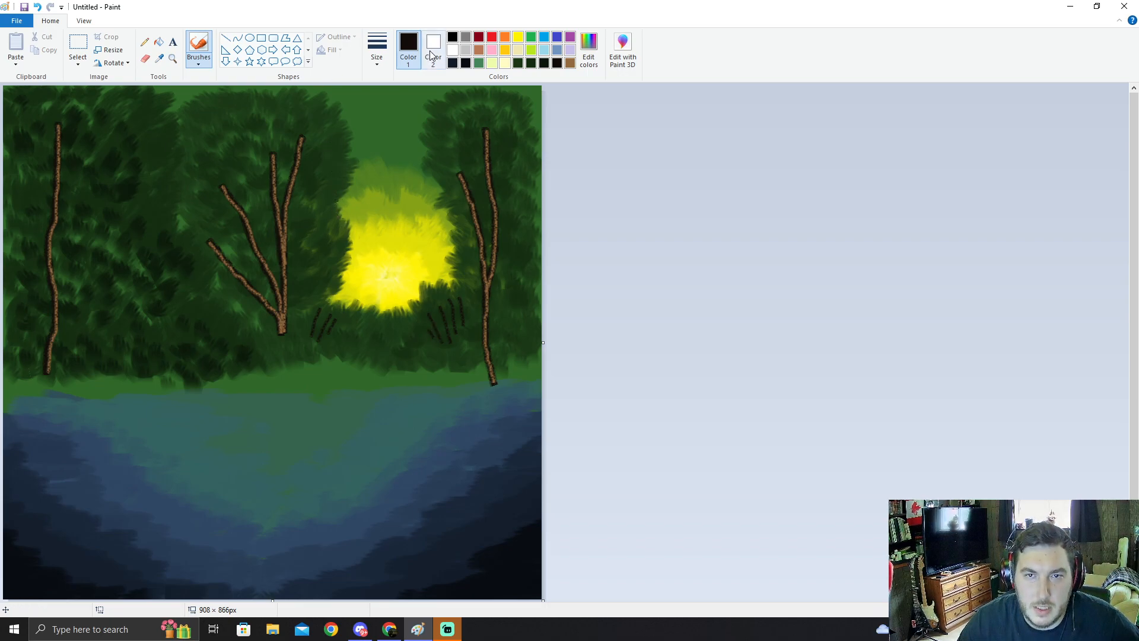
Step: Highlight the short twigs in both bushes below the sun with the custom medium brown
click(570, 62)
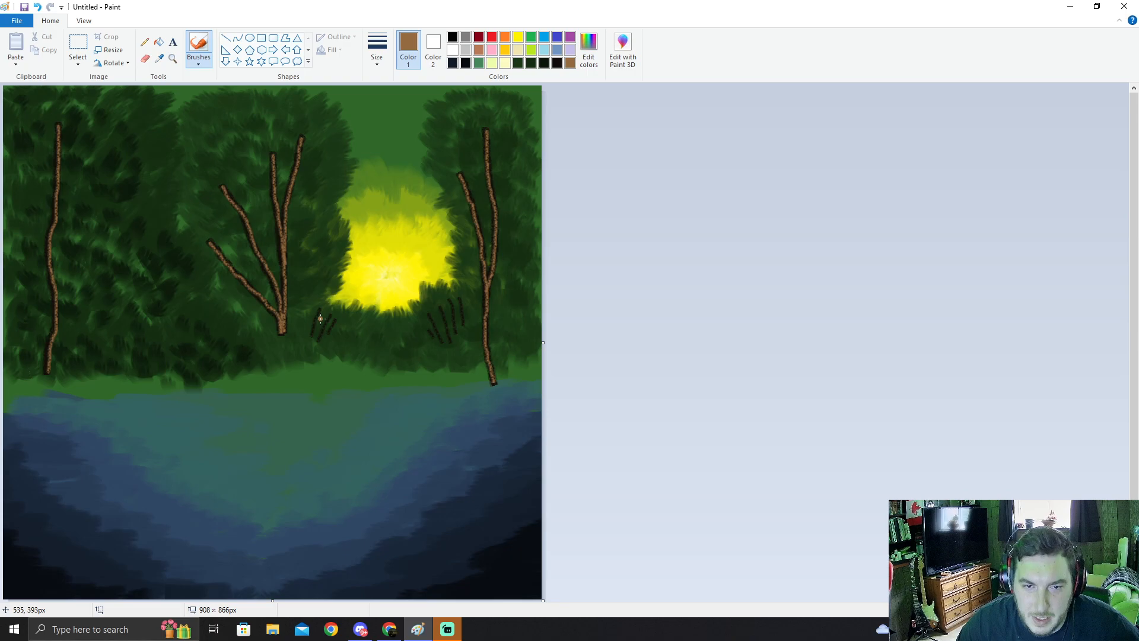
mouse_move(319, 313)
mouse_down()
mouse_move(313, 336)
mouse_move(331, 328)
mouse_up()
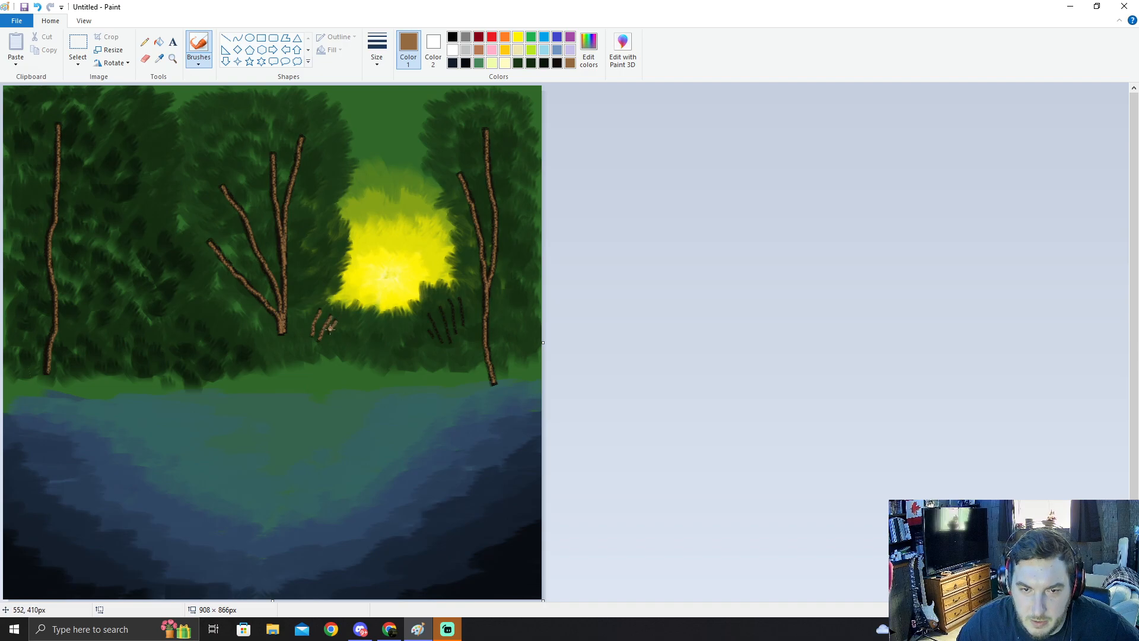
mouse_move(426, 331)
mouse_down()
mouse_move(439, 342)
mouse_move(443, 322)
mouse_move(449, 342)
mouse_up()
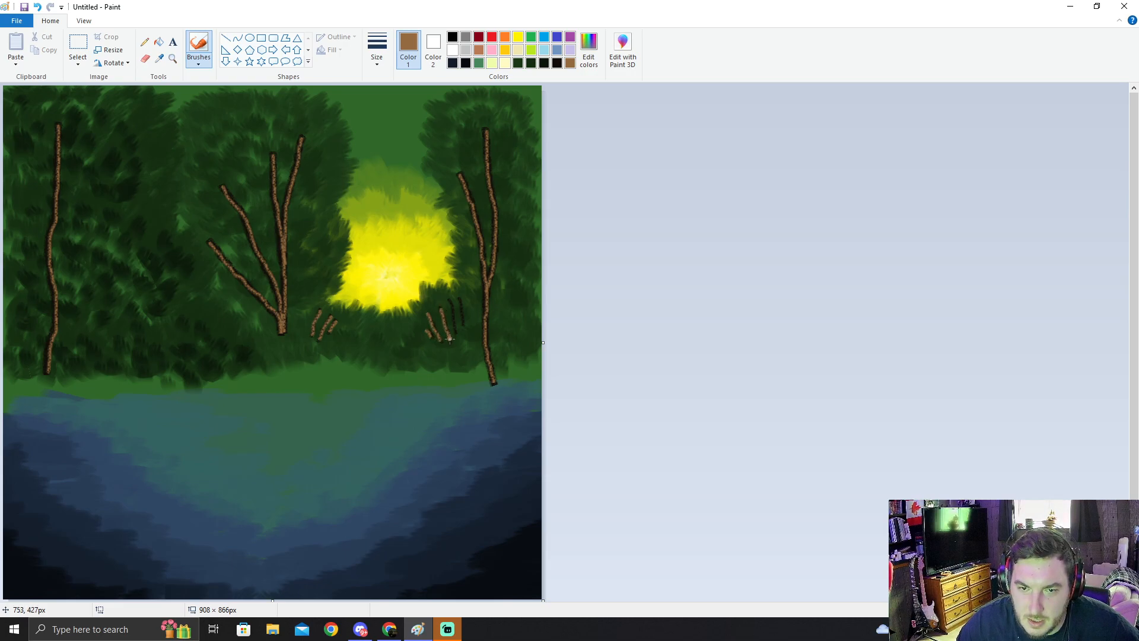
mouse_move(450, 304)
mouse_down()
mouse_move(453, 334)
mouse_move(462, 325)
mouse_up()
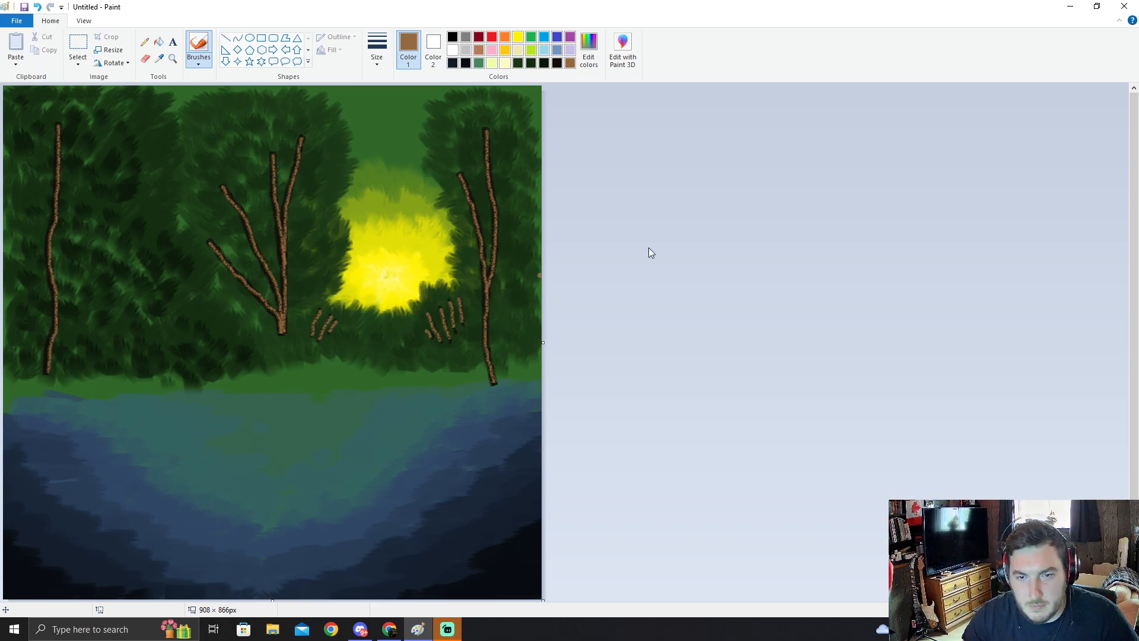
key(alt+Tab)
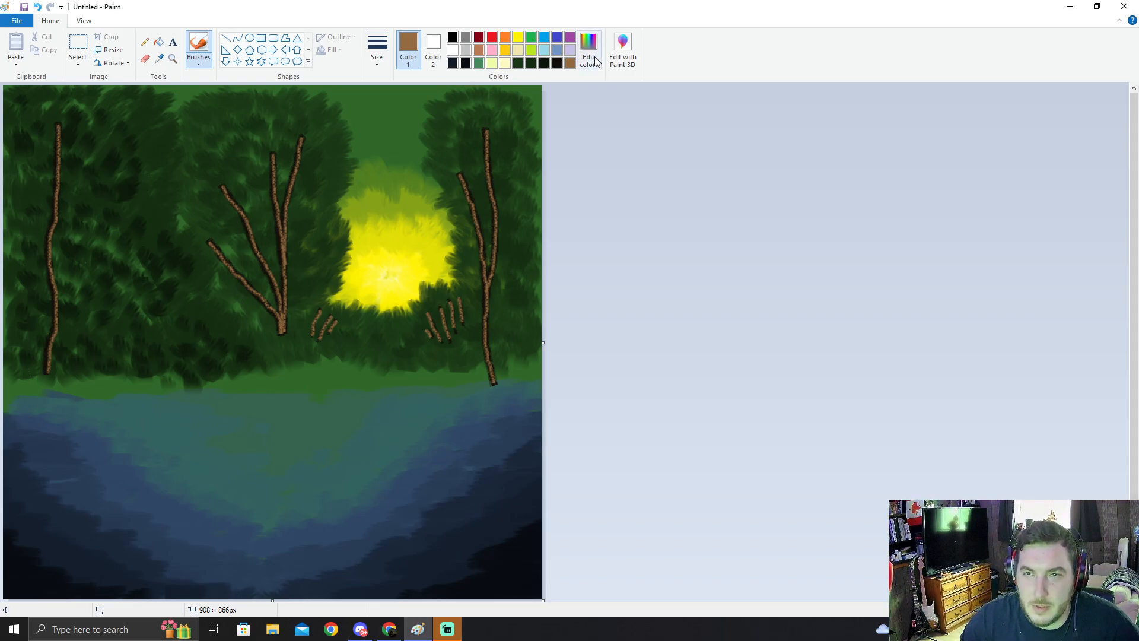
Step: Highlight the right tree's trunk and branch and the middle tree's main trunk in light tan of red 208, green 179, blue 145
click(596, 61)
drag(699, 299, 699, 270)
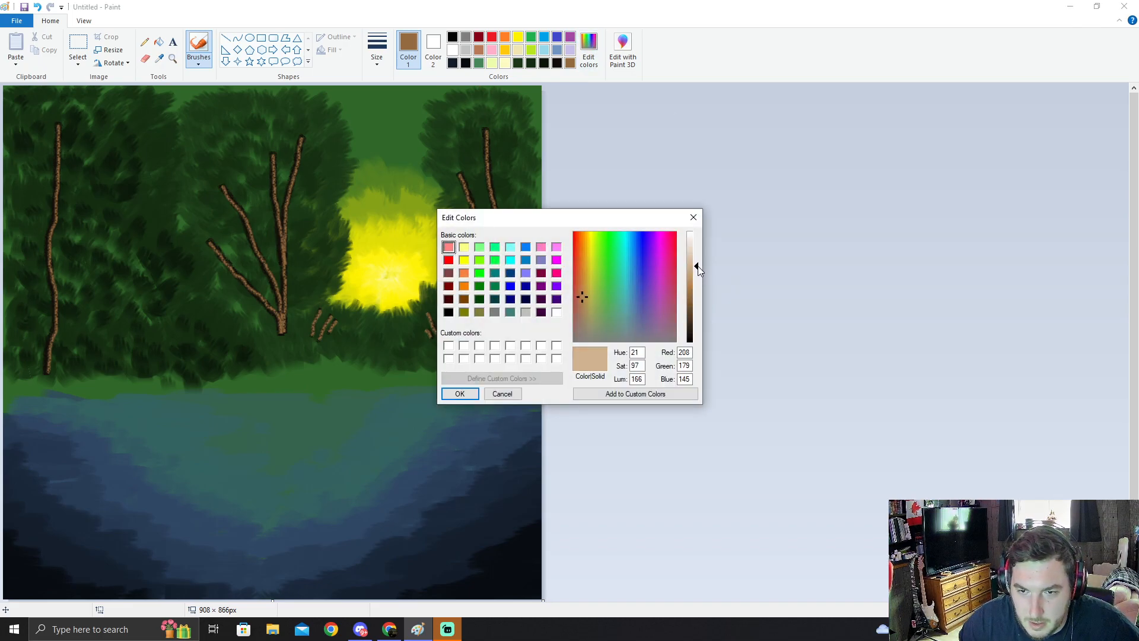
click(459, 394)
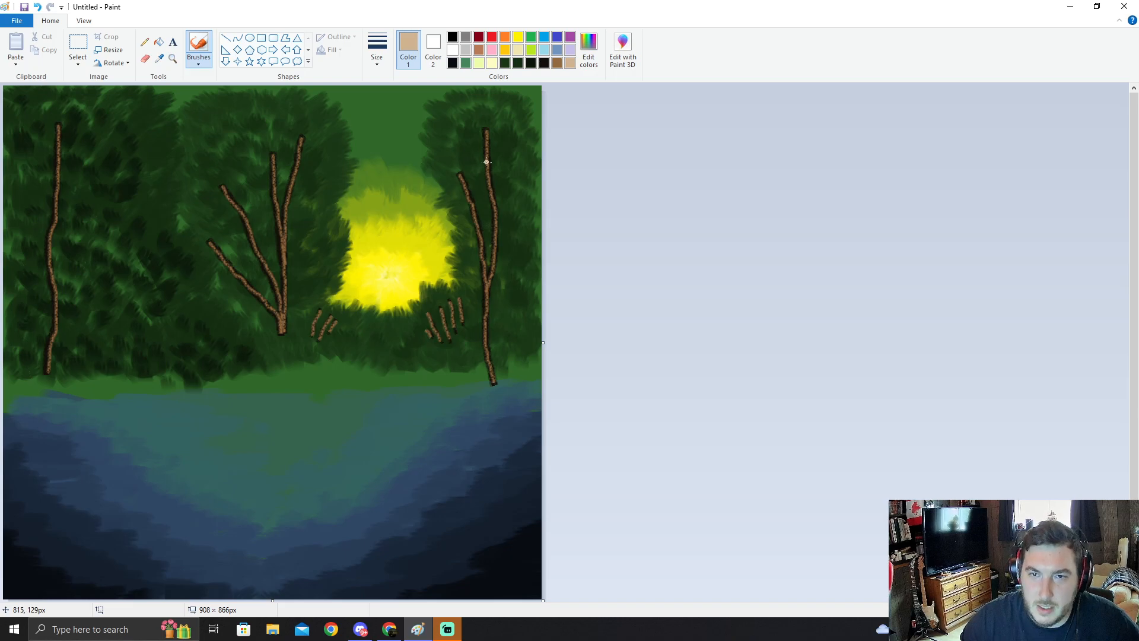
drag(485, 132, 490, 268)
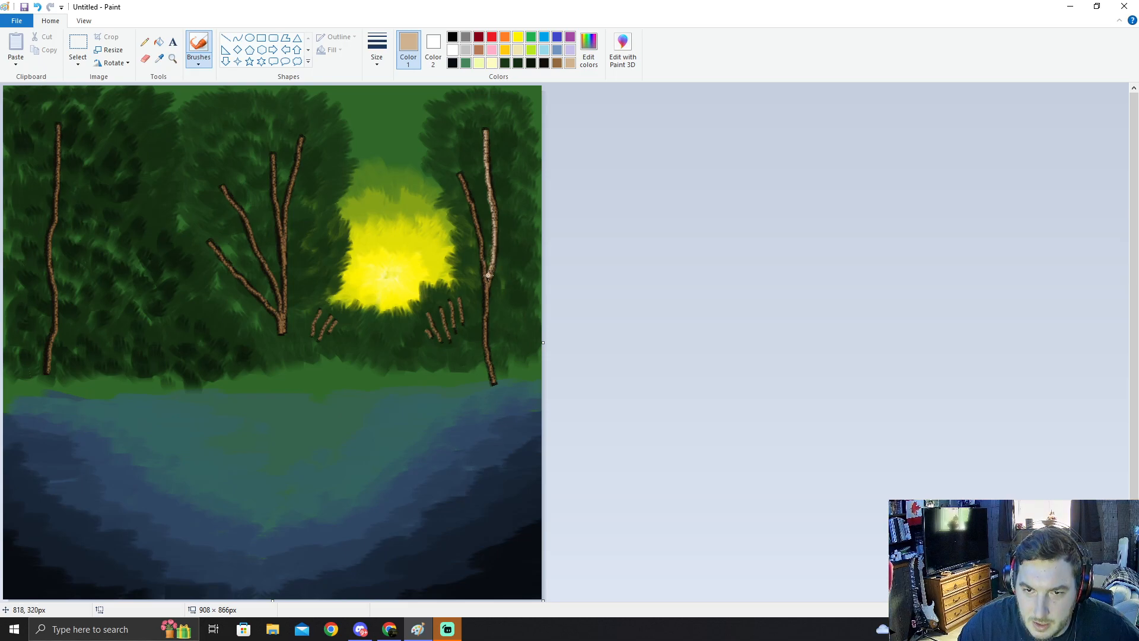
drag(459, 178, 492, 380)
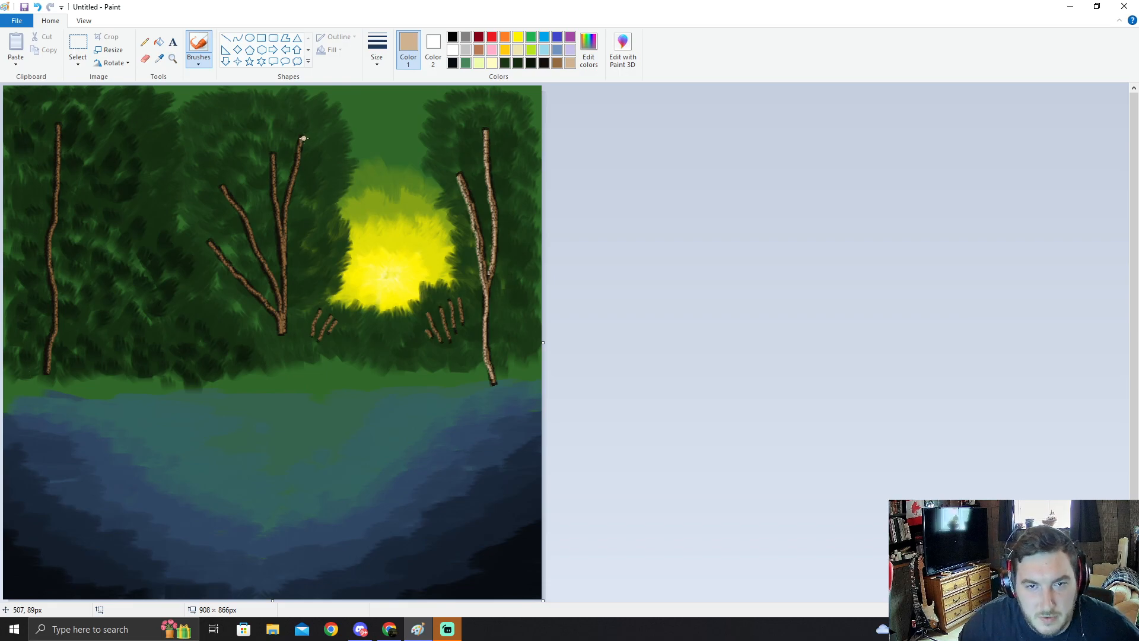
drag(302, 142, 284, 333)
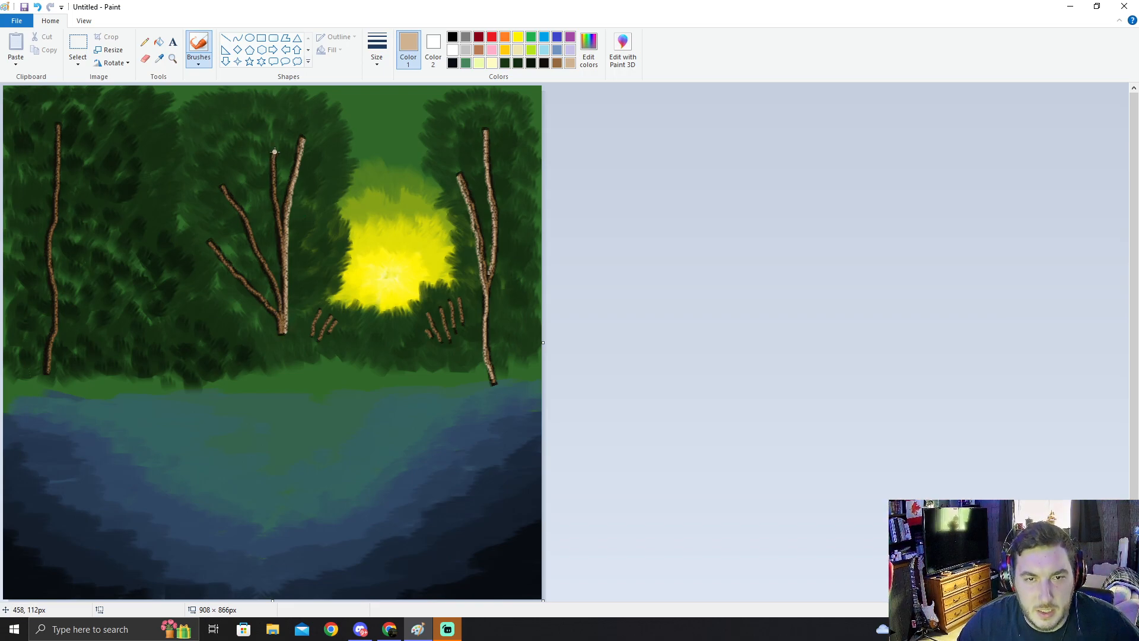
Step: Trace light tan highlights along the middle tree's remaining three branches and down the left tree's trunk
drag(274, 157, 281, 233)
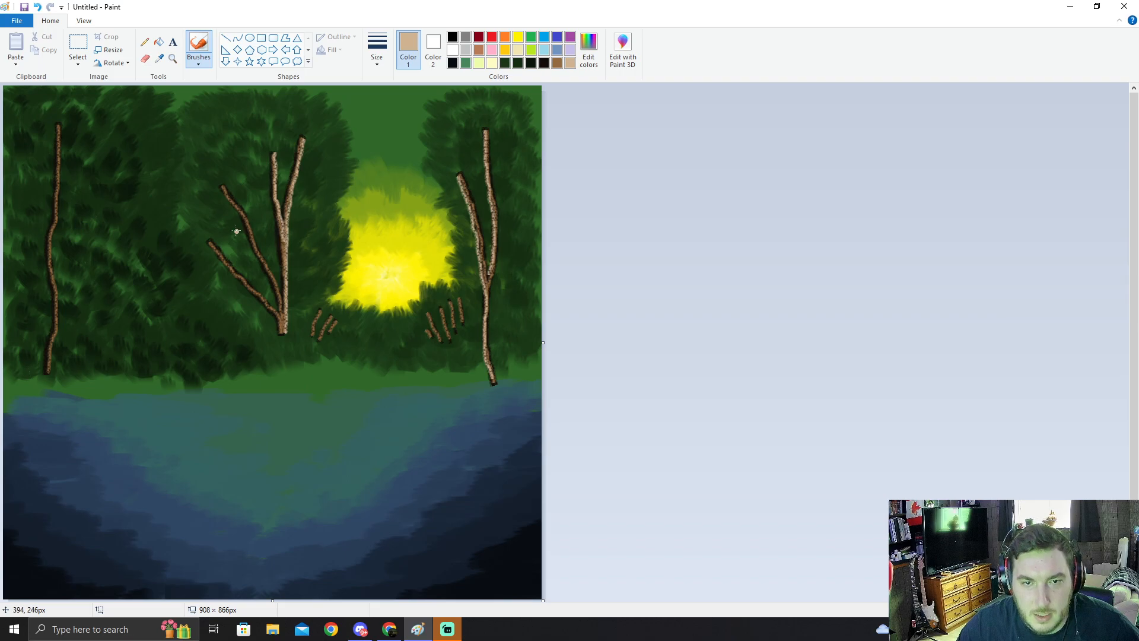
mouse_move(221, 184)
mouse_down()
mouse_move(278, 282)
mouse_move(285, 332)
mouse_up()
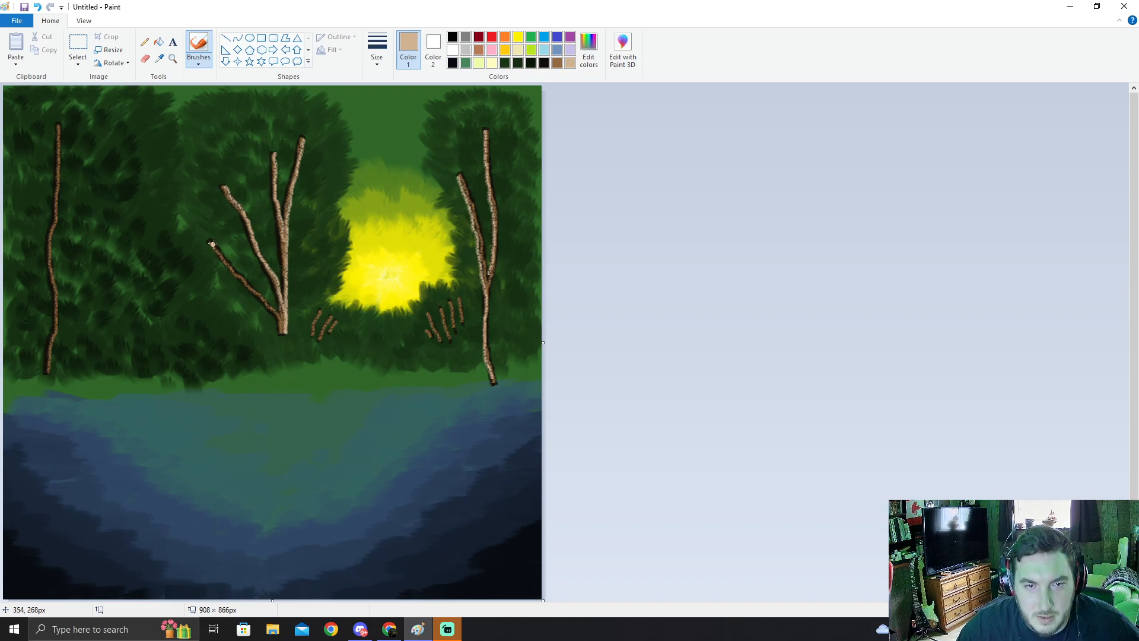
drag(213, 243, 269, 302)
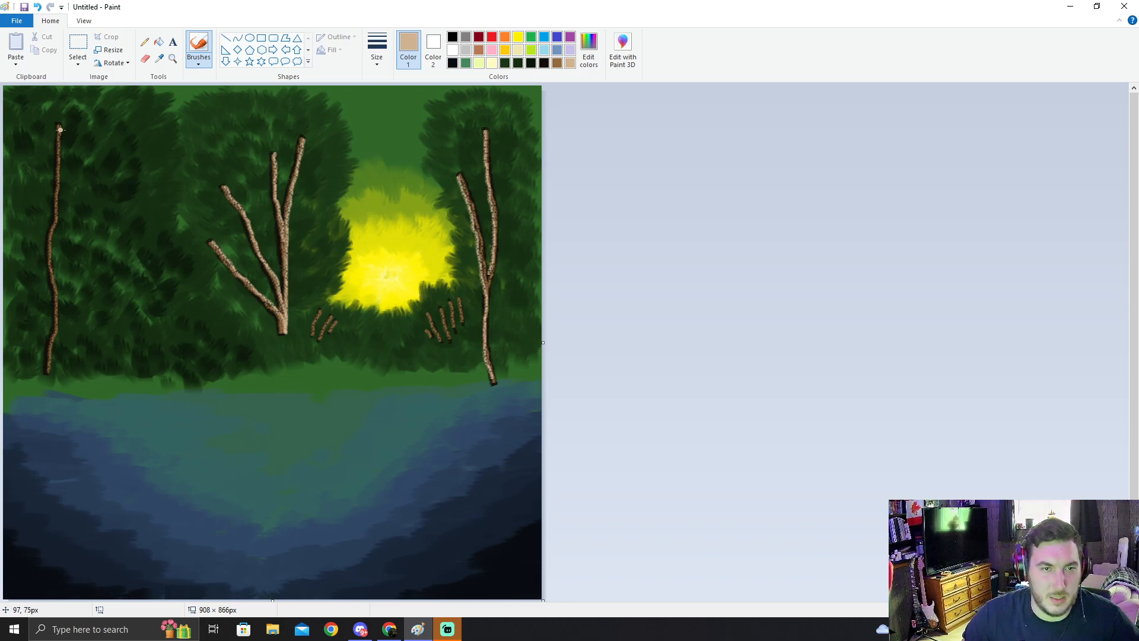
drag(59, 126, 59, 171)
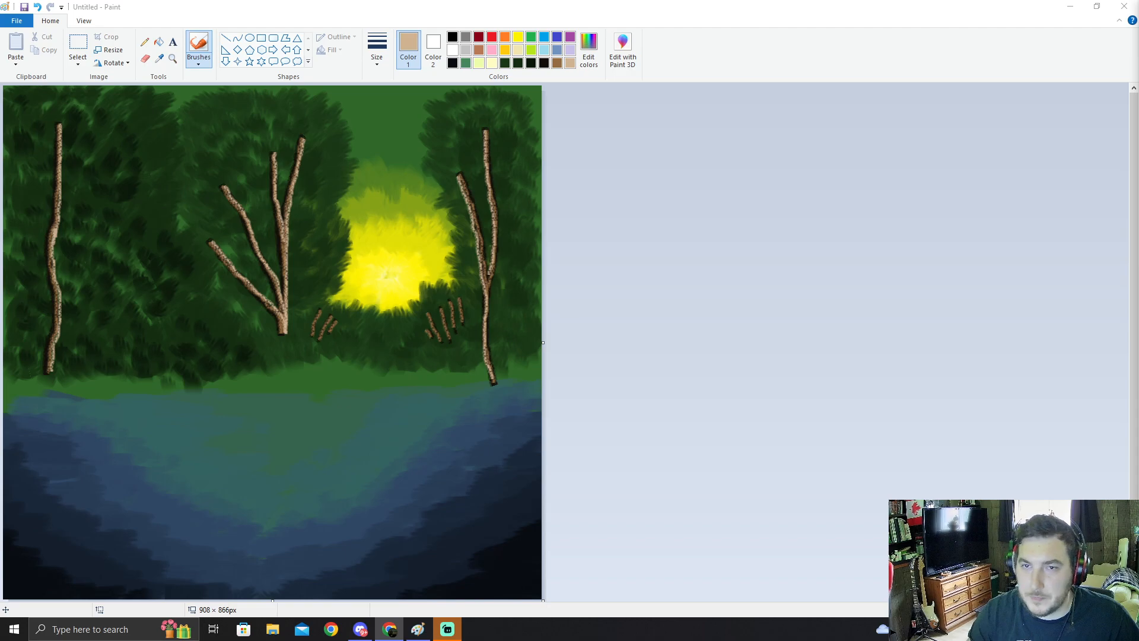
Step: Mix a bright yellow-green paint colour of red 200, green 249, blue 6, starting from yellow
click(520, 36)
click(519, 38)
click(588, 47)
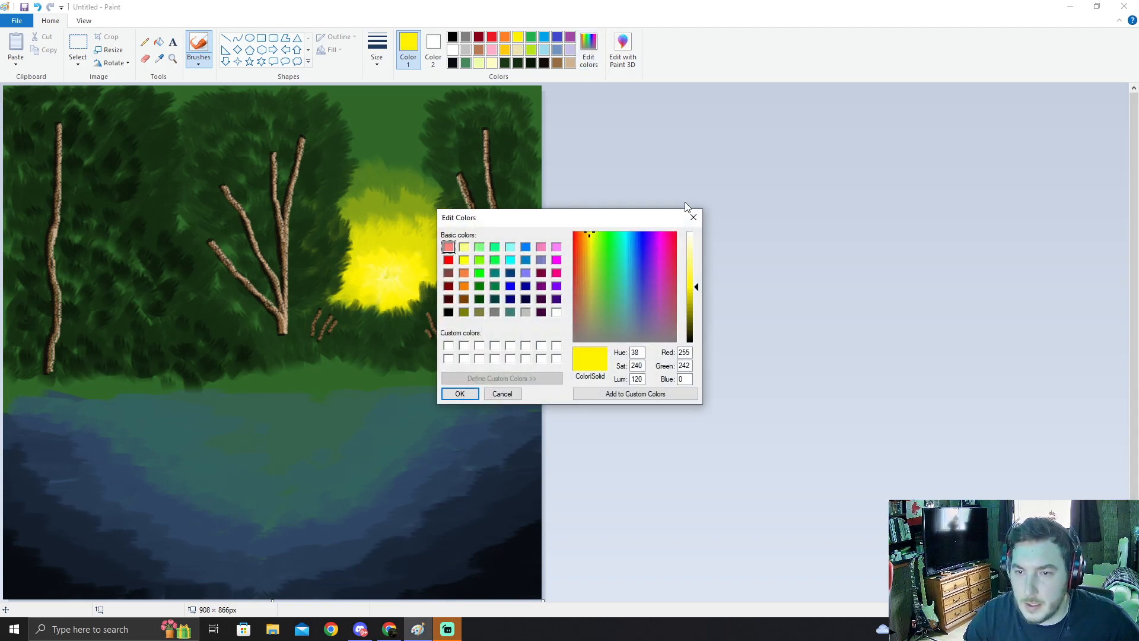
drag(592, 236, 593, 237)
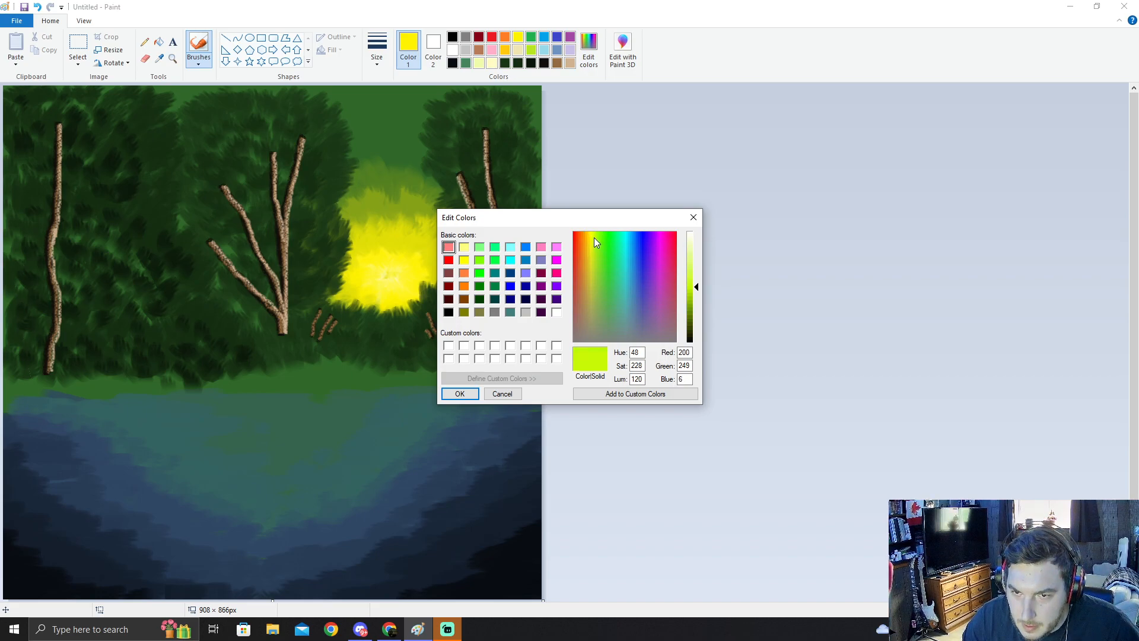
click(460, 393)
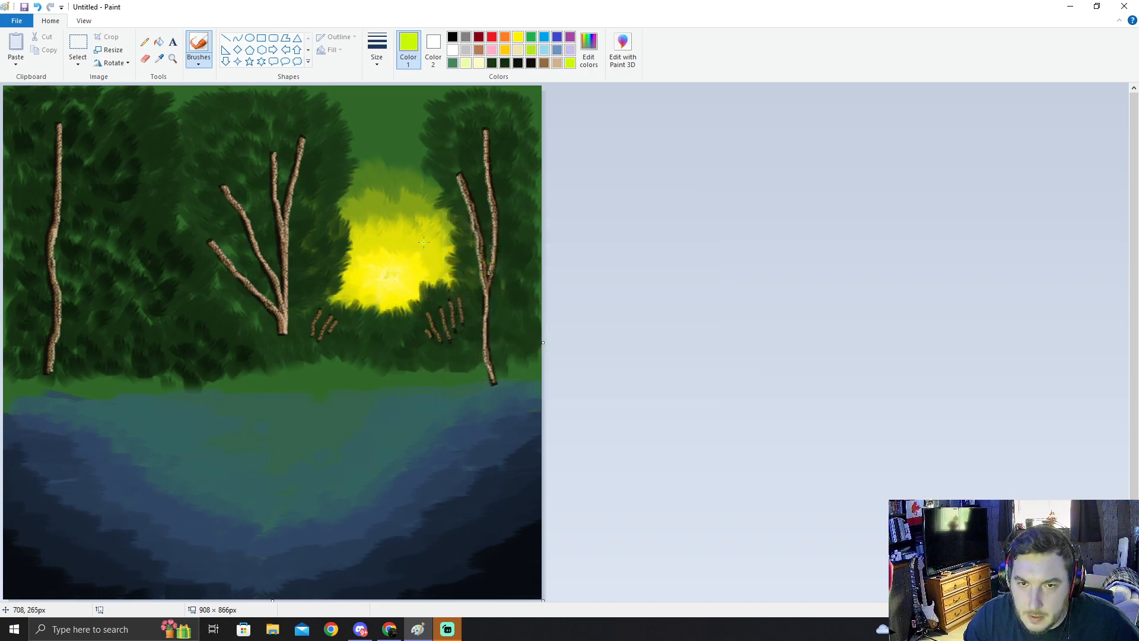
Step: Dab bright yellow-green leaves over the right tree's upper crown with a bristle-textured brush in the second-largest size
click(201, 64)
click(200, 107)
click(377, 48)
click(396, 154)
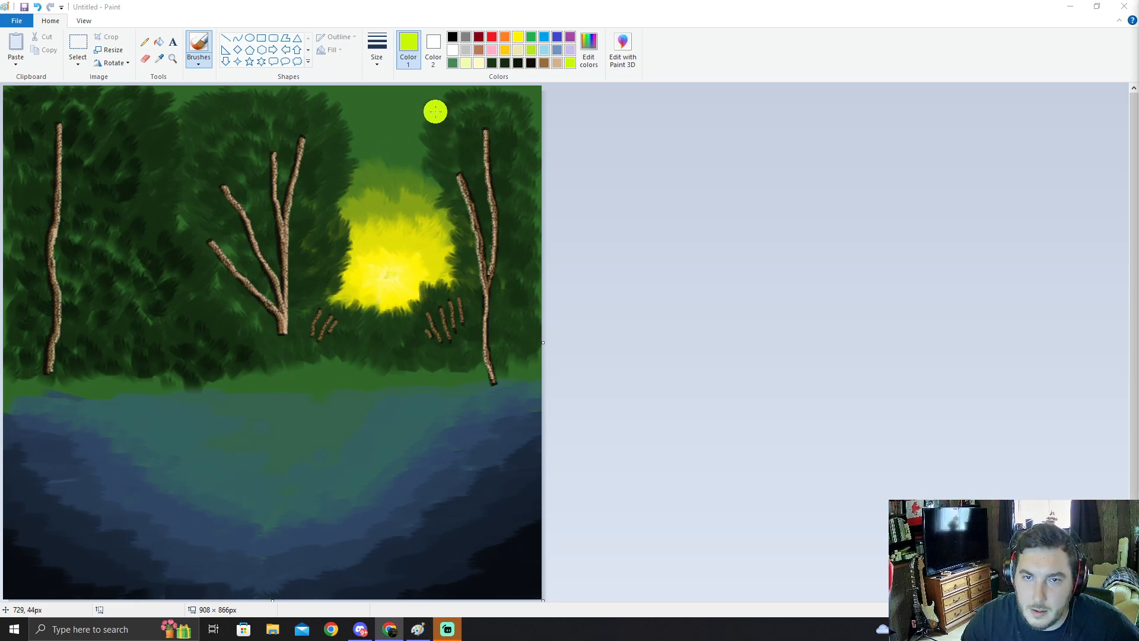
click(378, 57)
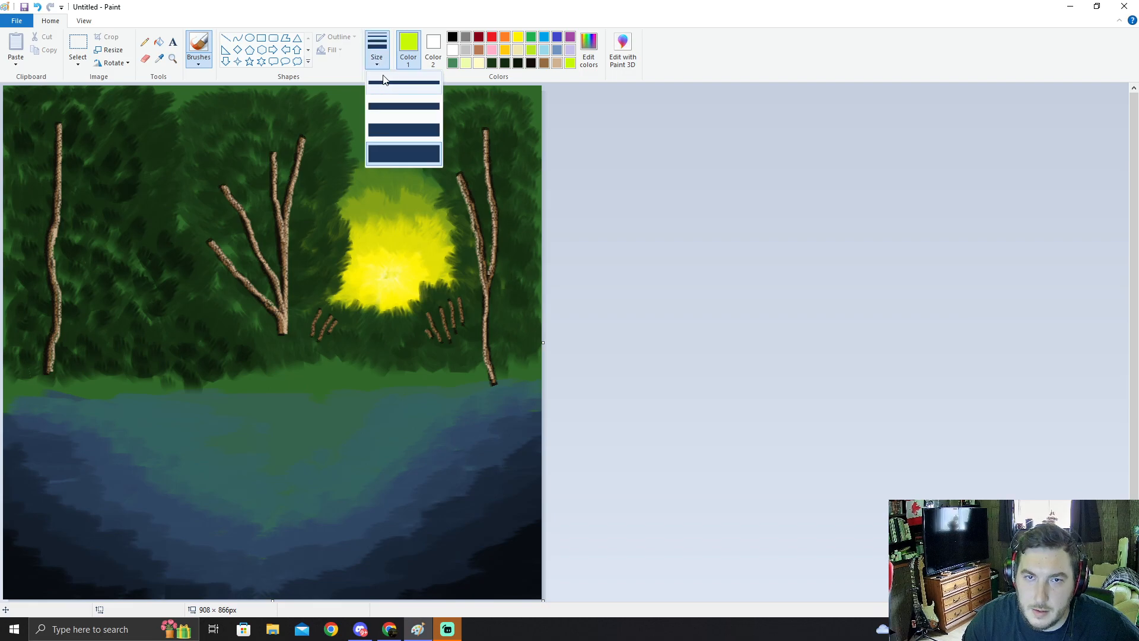
click(395, 129)
mouse_move(434, 119)
mouse_down()
mouse_move(444, 97)
mouse_move(456, 110)
mouse_move(461, 98)
mouse_move(506, 98)
mouse_move(445, 91)
mouse_move(450, 103)
mouse_move(434, 108)
mouse_move(452, 94)
mouse_move(515, 95)
mouse_move(481, 90)
mouse_move(515, 98)
mouse_move(532, 134)
mouse_move(444, 122)
mouse_move(470, 105)
mouse_move(512, 117)
mouse_move(521, 134)
mouse_move(429, 138)
mouse_move(434, 128)
mouse_move(443, 138)
mouse_move(431, 129)
mouse_move(443, 155)
mouse_move(451, 130)
mouse_move(459, 146)
mouse_move(477, 120)
mouse_move(476, 135)
mouse_move(481, 118)
mouse_move(490, 130)
mouse_move(509, 123)
mouse_move(527, 145)
mouse_move(502, 131)
mouse_move(492, 138)
mouse_move(503, 125)
mouse_move(502, 142)
mouse_move(529, 148)
mouse_move(501, 147)
mouse_move(536, 161)
mouse_move(451, 153)
mouse_move(490, 127)
mouse_move(520, 164)
mouse_move(468, 160)
mouse_up()
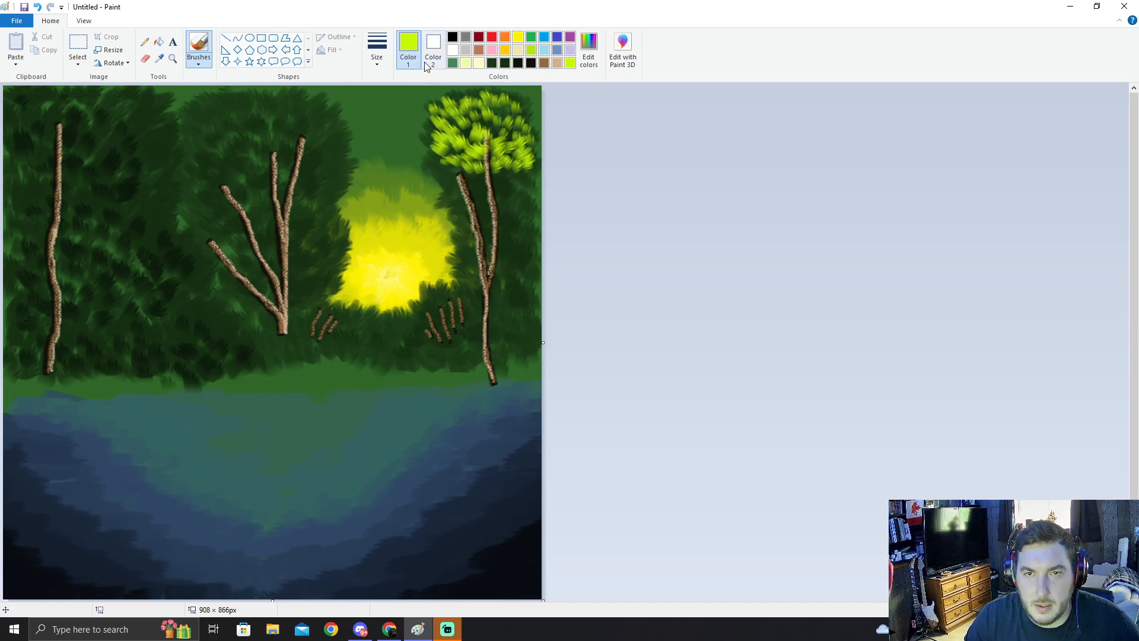
Step: Darken the paint colour to red 177, green 220, blue 5 and dab leaves across the right tree's middle foliage
click(596, 61)
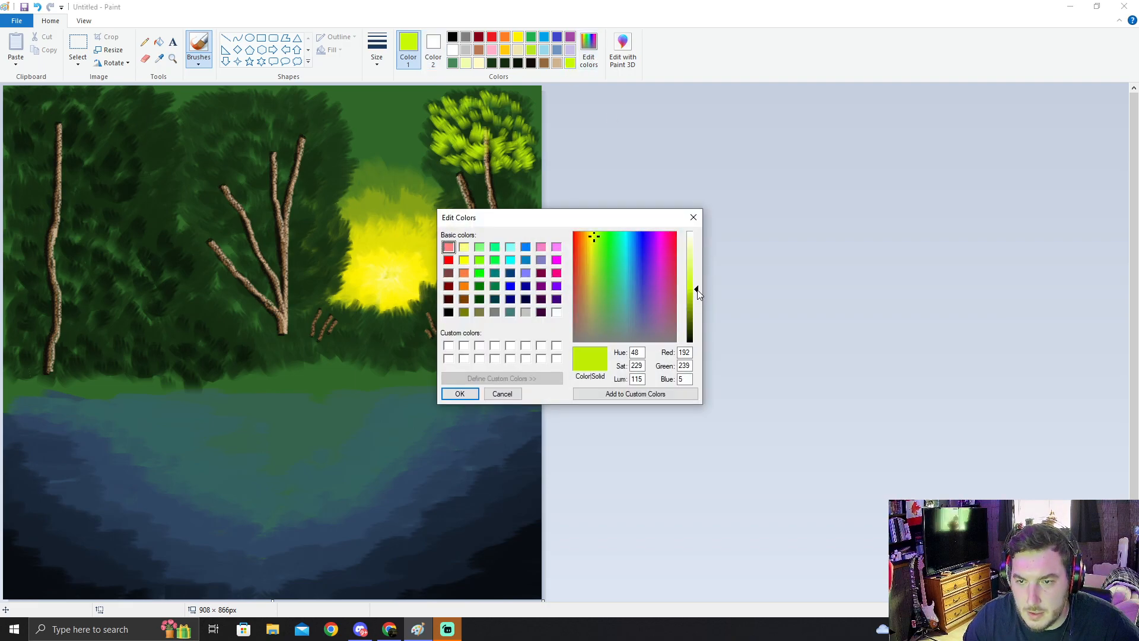
click(459, 393)
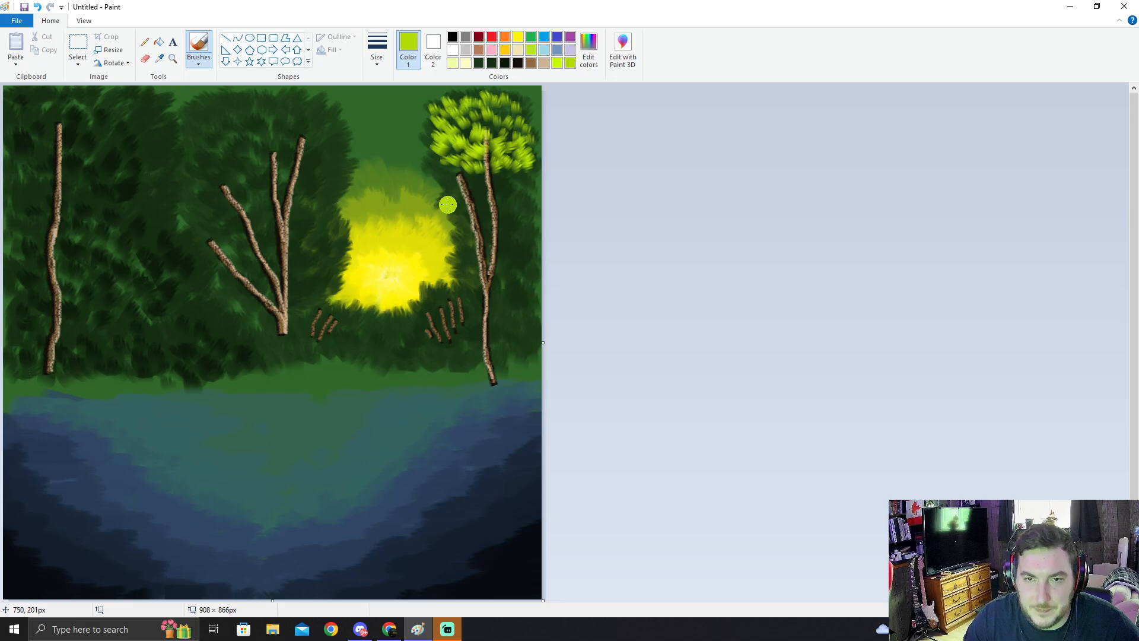
mouse_move(448, 191)
mouse_down()
mouse_move(434, 166)
mouse_move(462, 171)
mouse_move(453, 159)
mouse_move(457, 171)
mouse_move(467, 158)
mouse_move(512, 180)
mouse_up()
mouse_move(432, 176)
mouse_down()
mouse_move(444, 202)
mouse_move(462, 172)
mouse_move(466, 182)
mouse_move(517, 181)
mouse_move(532, 186)
mouse_move(517, 198)
mouse_move(531, 199)
mouse_move(469, 177)
mouse_move(517, 192)
mouse_move(519, 212)
mouse_move(517, 164)
mouse_move(508, 198)
mouse_move(513, 212)
mouse_move(531, 205)
mouse_move(538, 195)
mouse_move(474, 192)
mouse_move(450, 211)
mouse_move(529, 223)
mouse_up()
Step: Sample a medium olive green from the right tree's foliage and dab mid-tone leaves between the bright ones
click(588, 48)
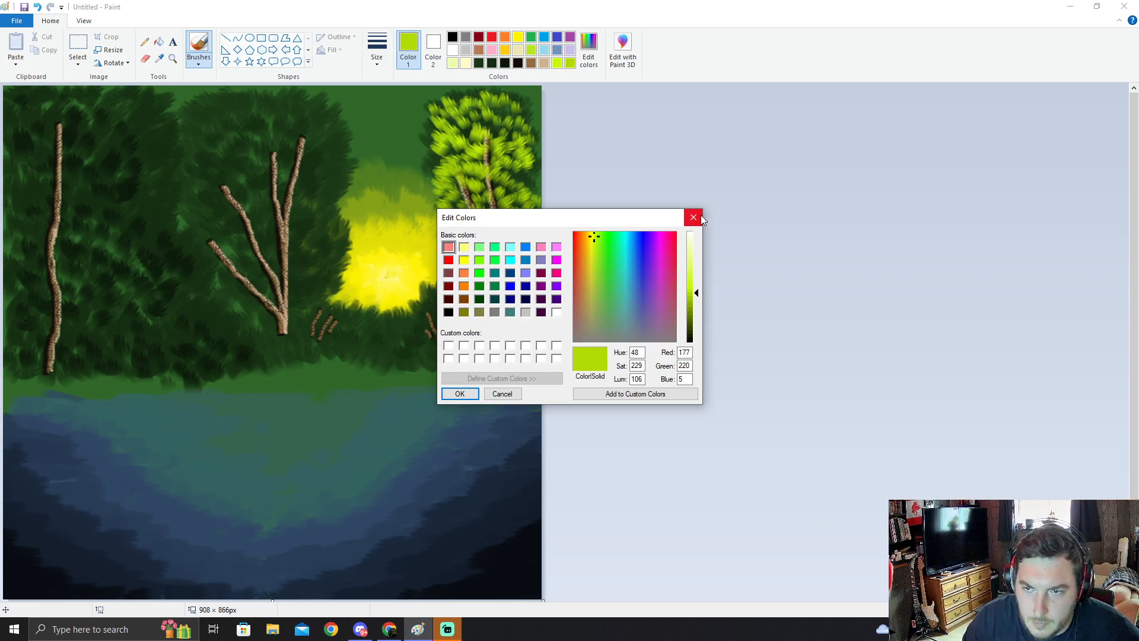
click(698, 216)
click(160, 59)
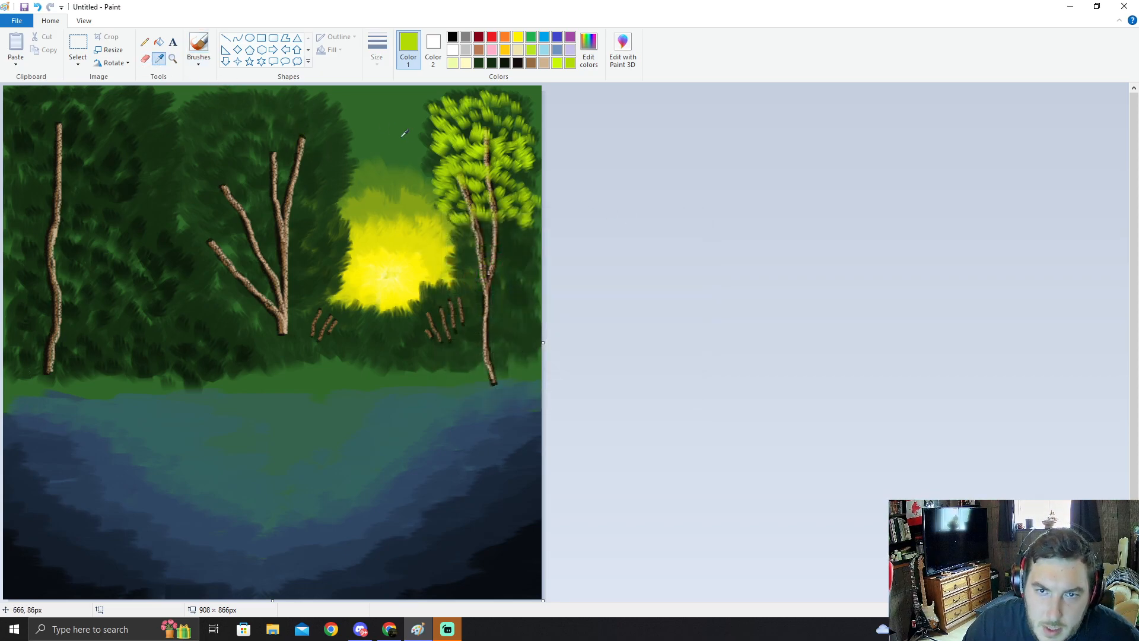
click(444, 153)
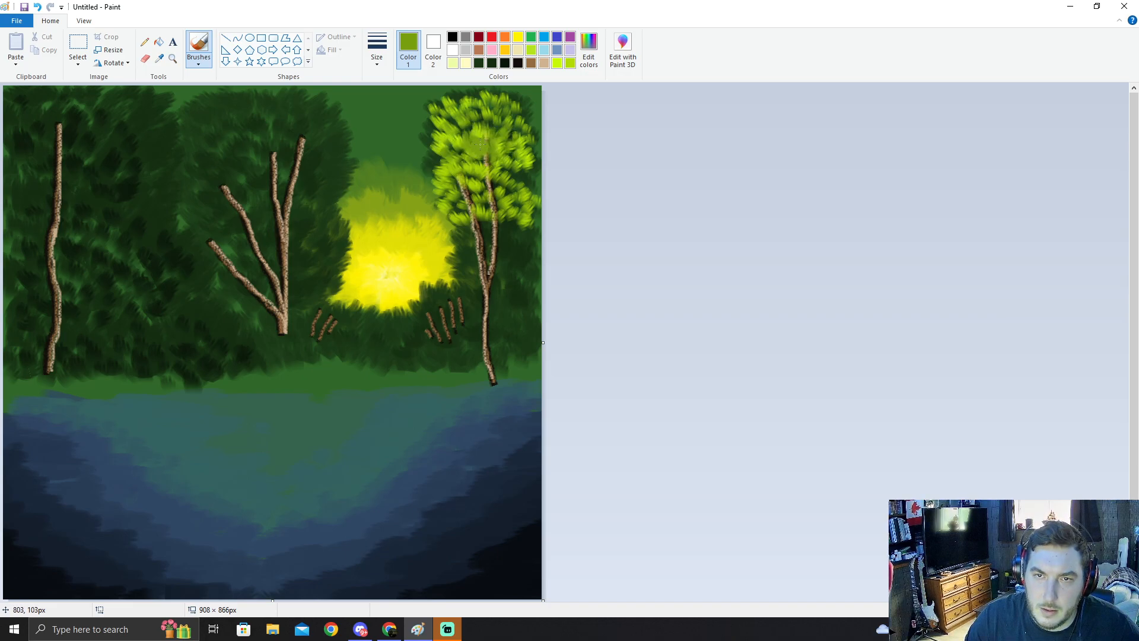
mouse_move(478, 190)
mouse_down()
mouse_move(523, 198)
mouse_move(535, 171)
mouse_up()
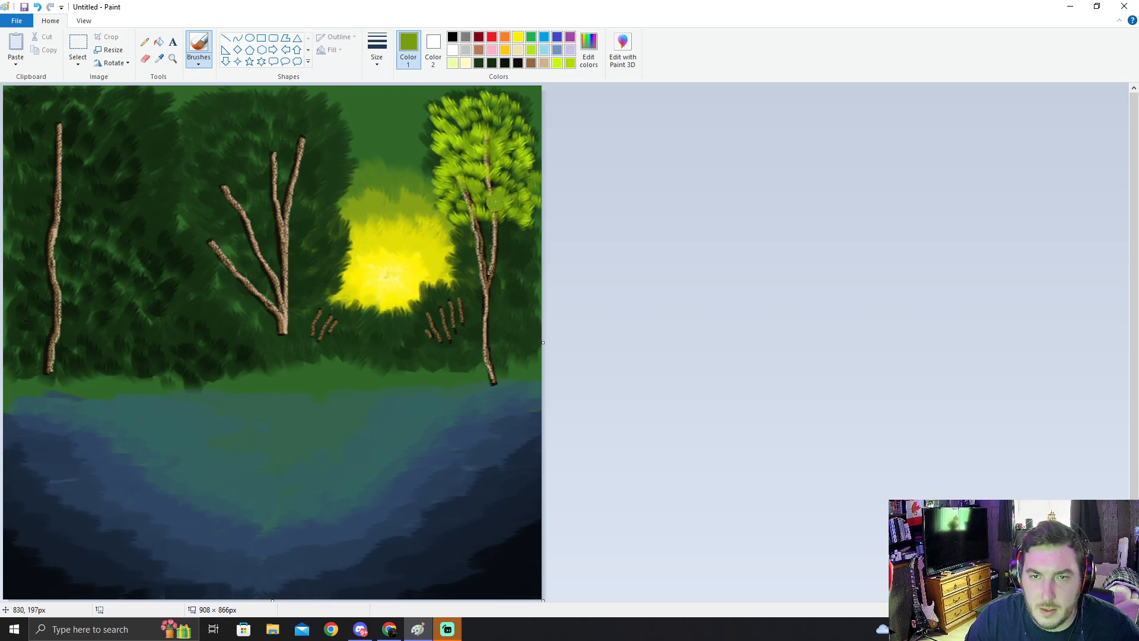
Step: Blend the right tree's crown by sampling darker greens and a lime green from its foliage and dabbing leaves into the gaps
click(160, 58)
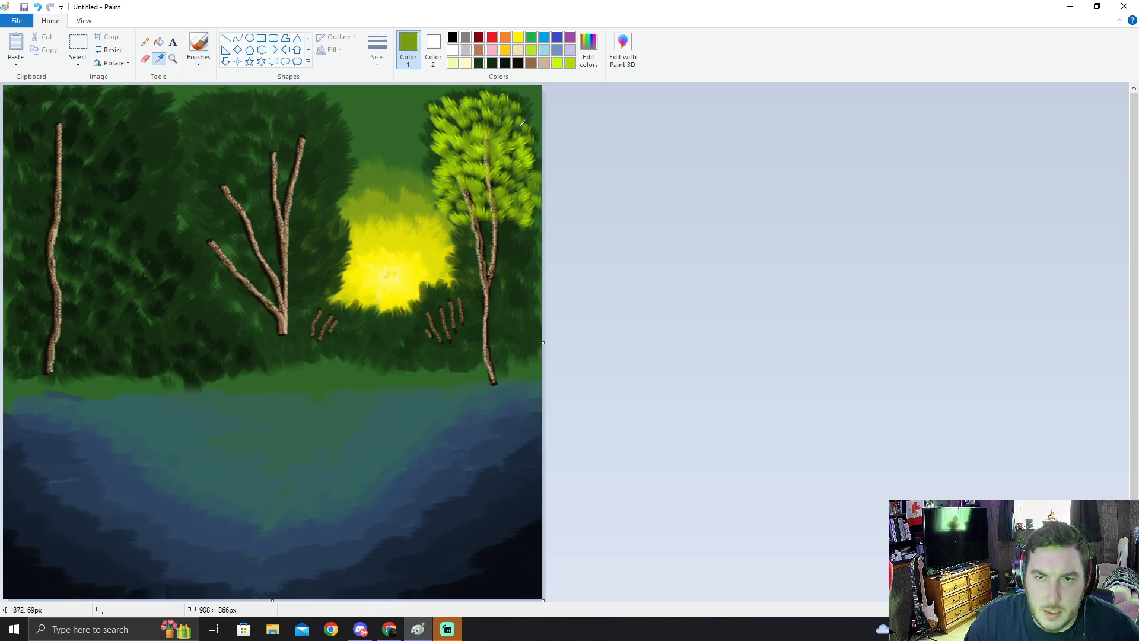
click(499, 124)
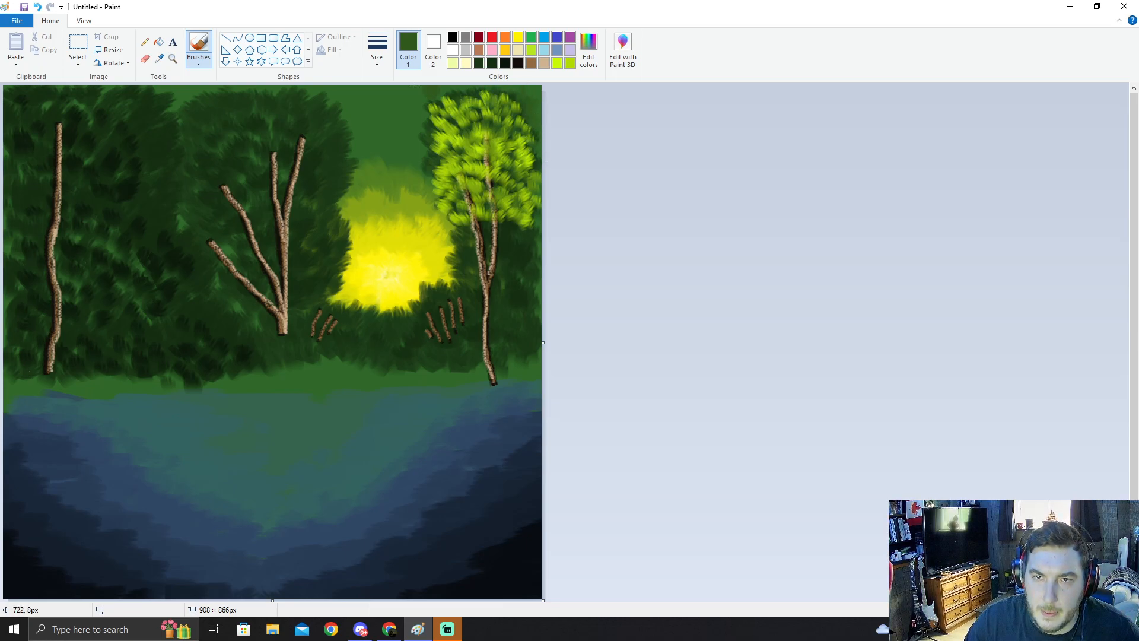
click(159, 58)
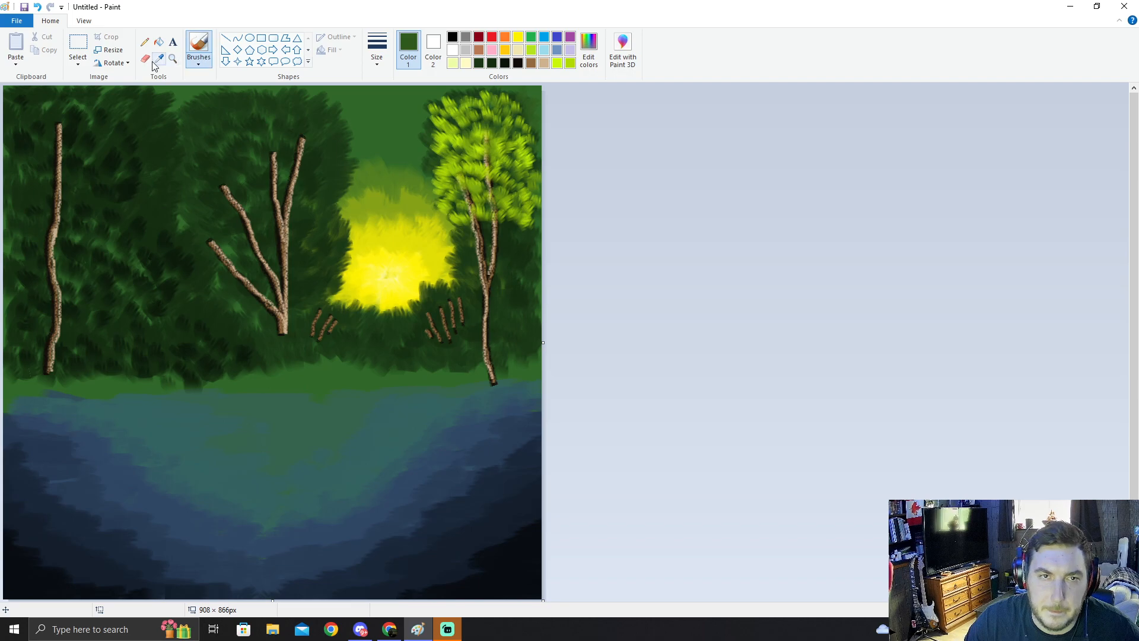
click(494, 95)
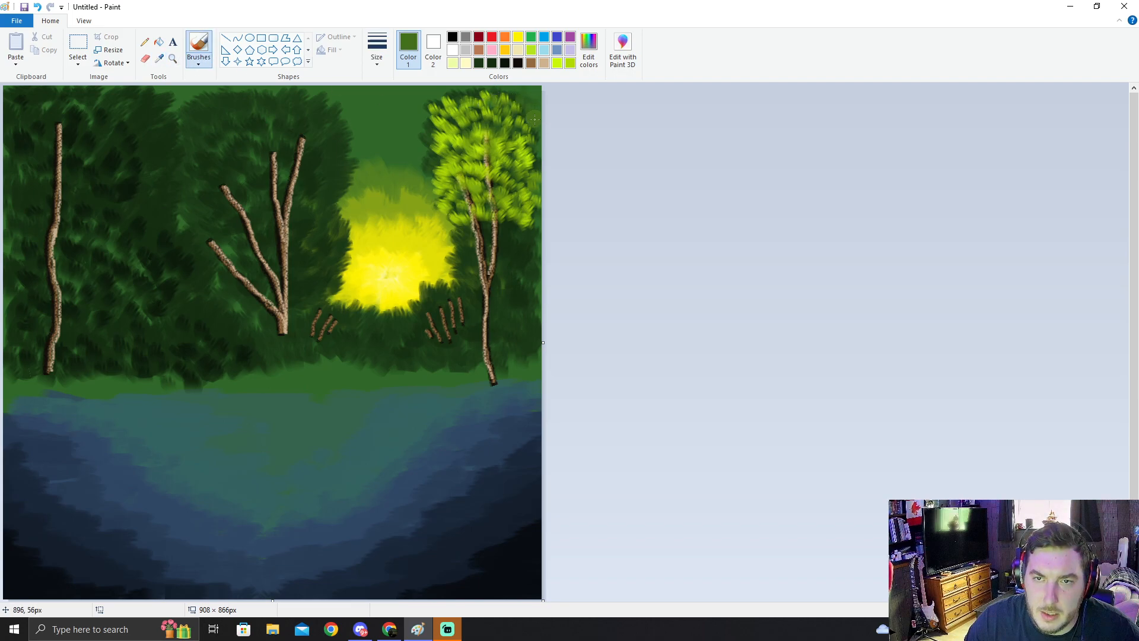
click(159, 58)
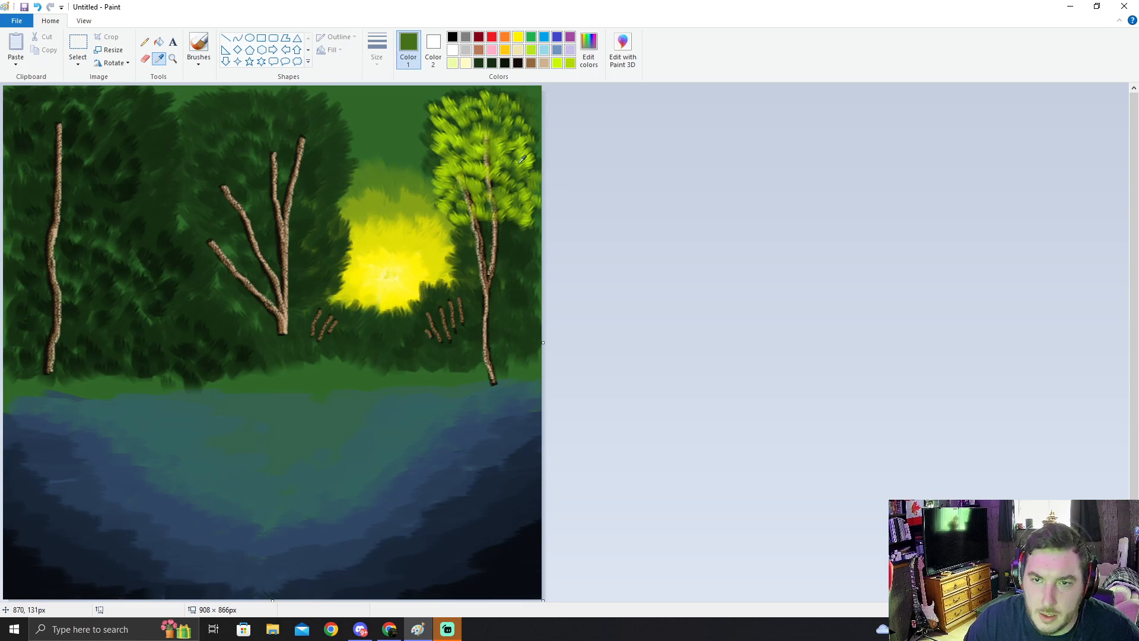
click(500, 144)
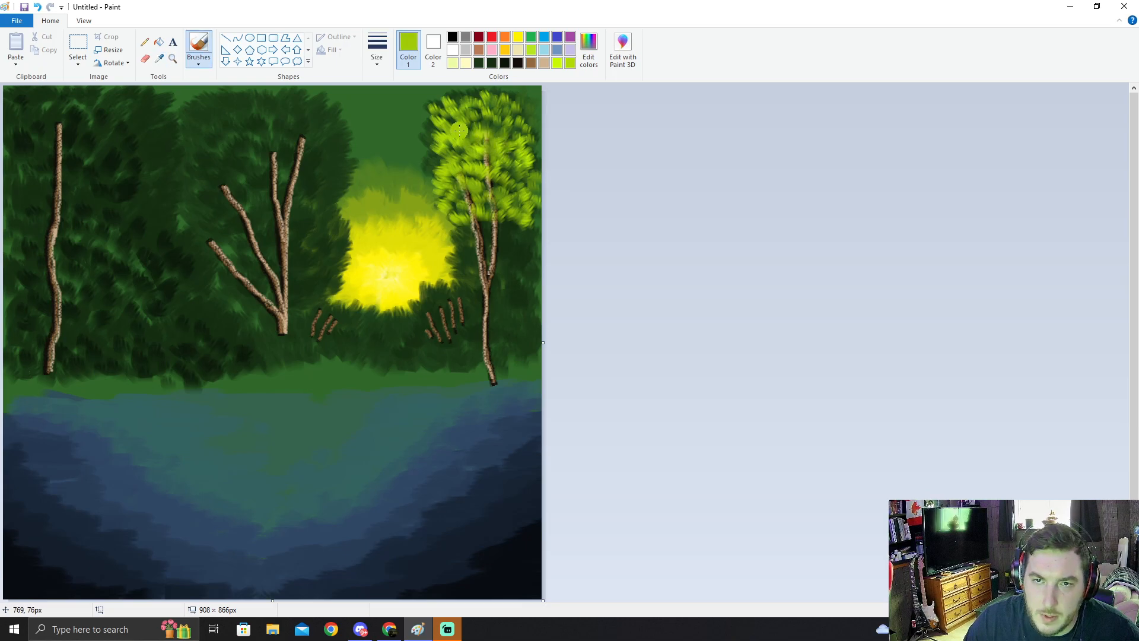
drag(497, 117, 502, 124)
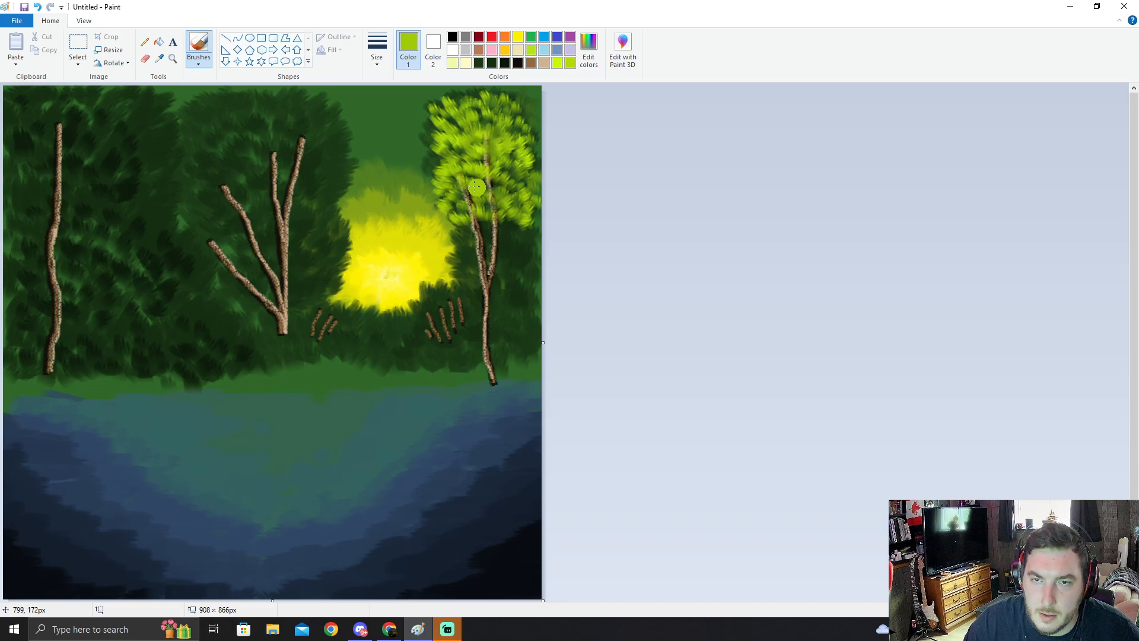
drag(485, 176, 493, 184)
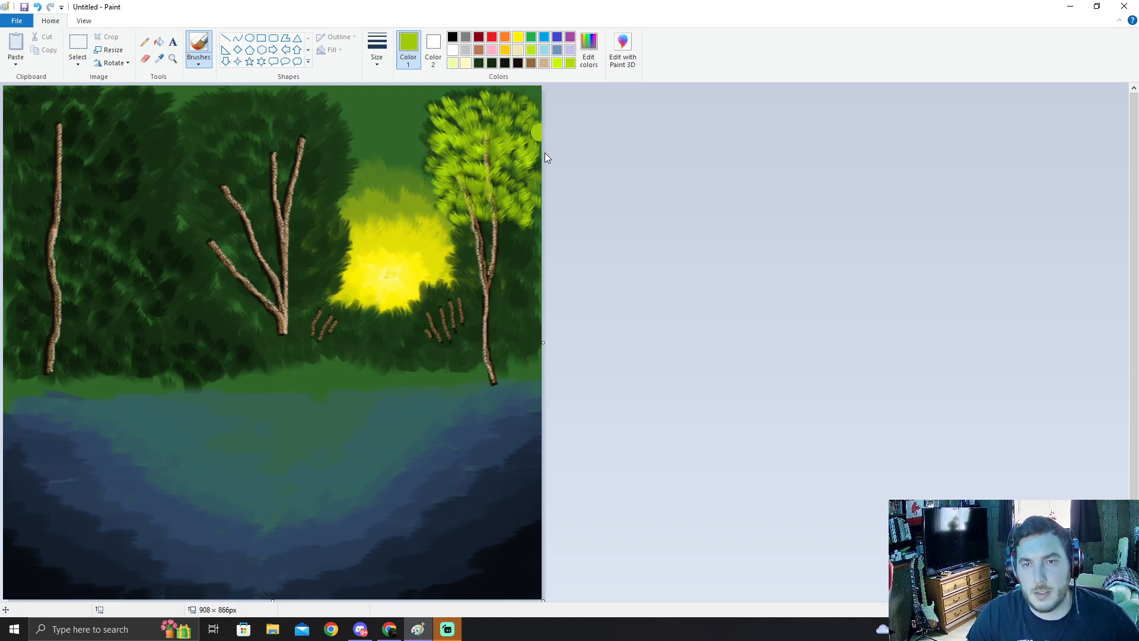
Step: Sample a darker olive green from the right tree's edge and dab shaded leaves around the fork of its trunk
key(alt+Tab)
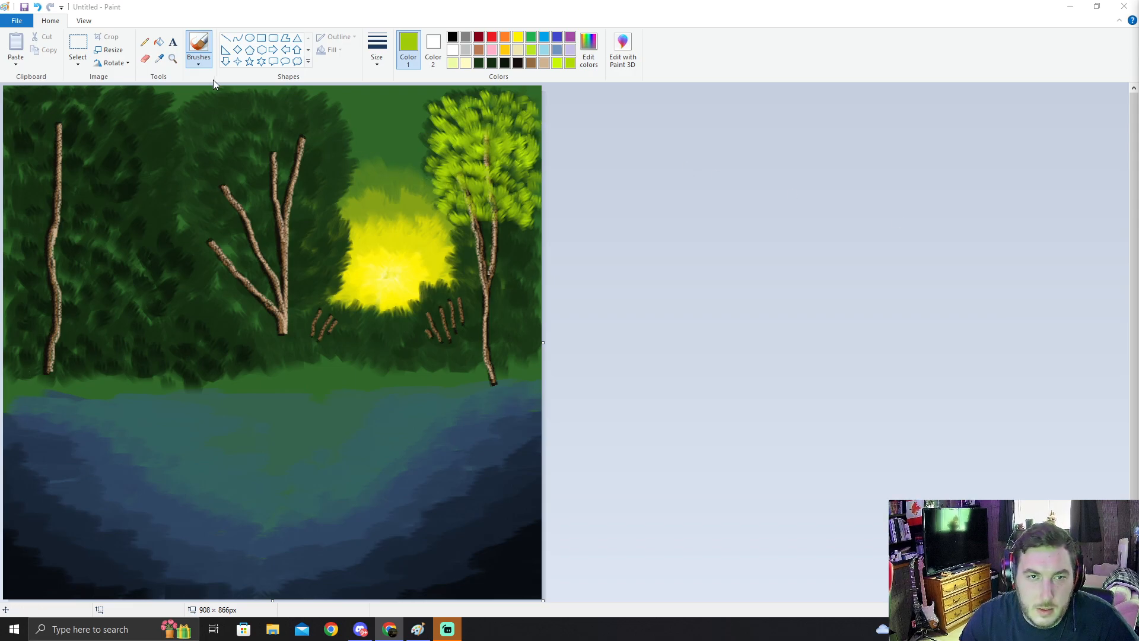
click(590, 69)
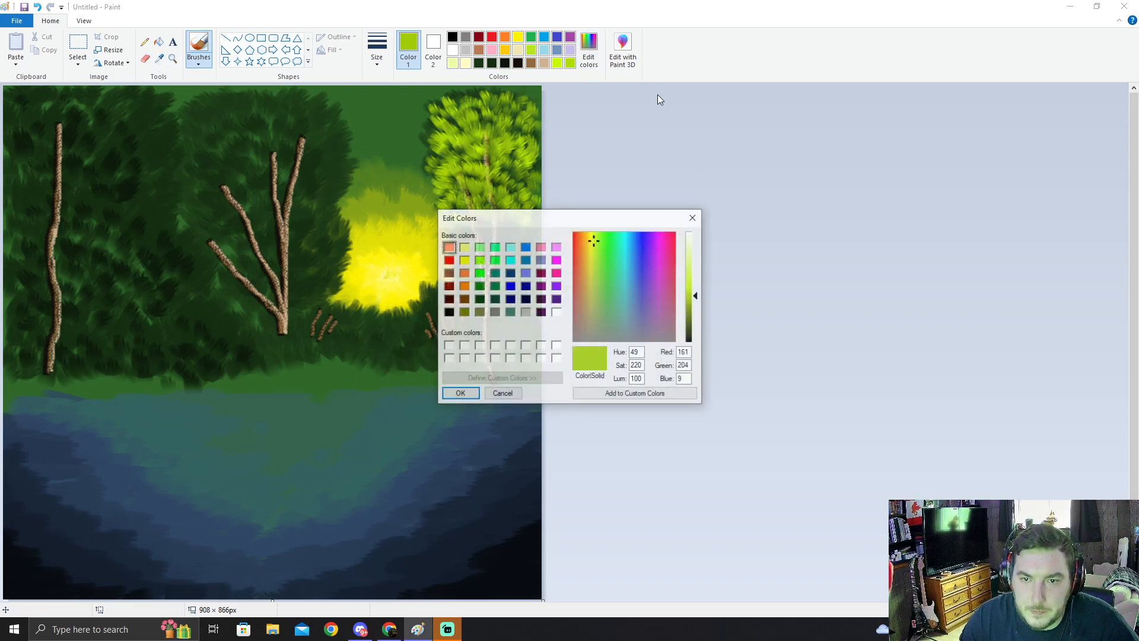
click(695, 211)
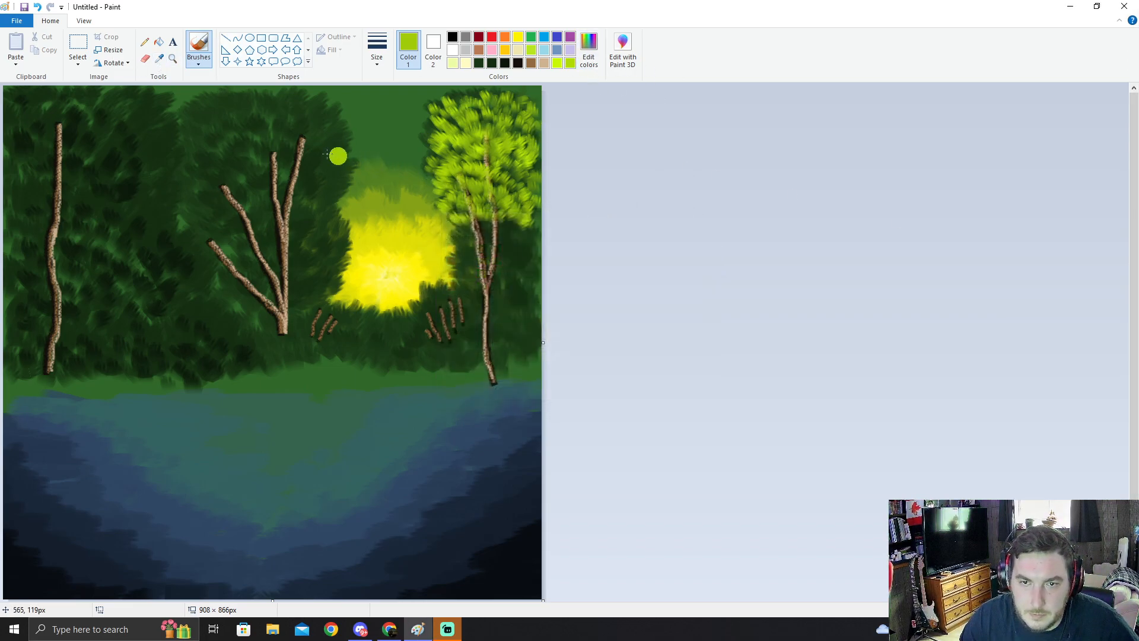
click(161, 59)
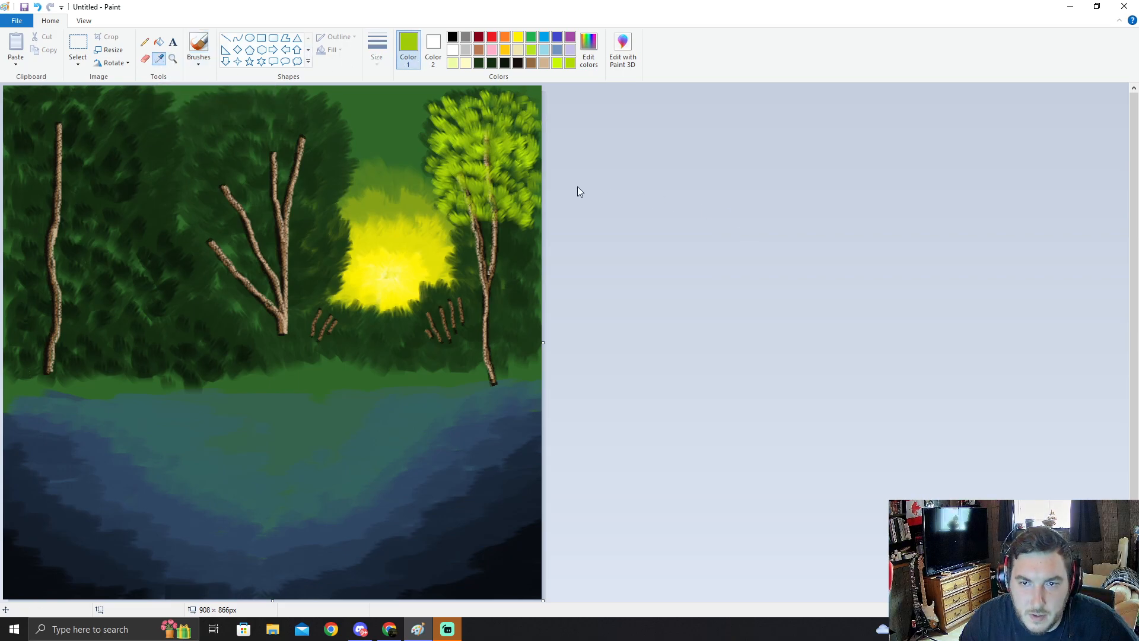
click(534, 183)
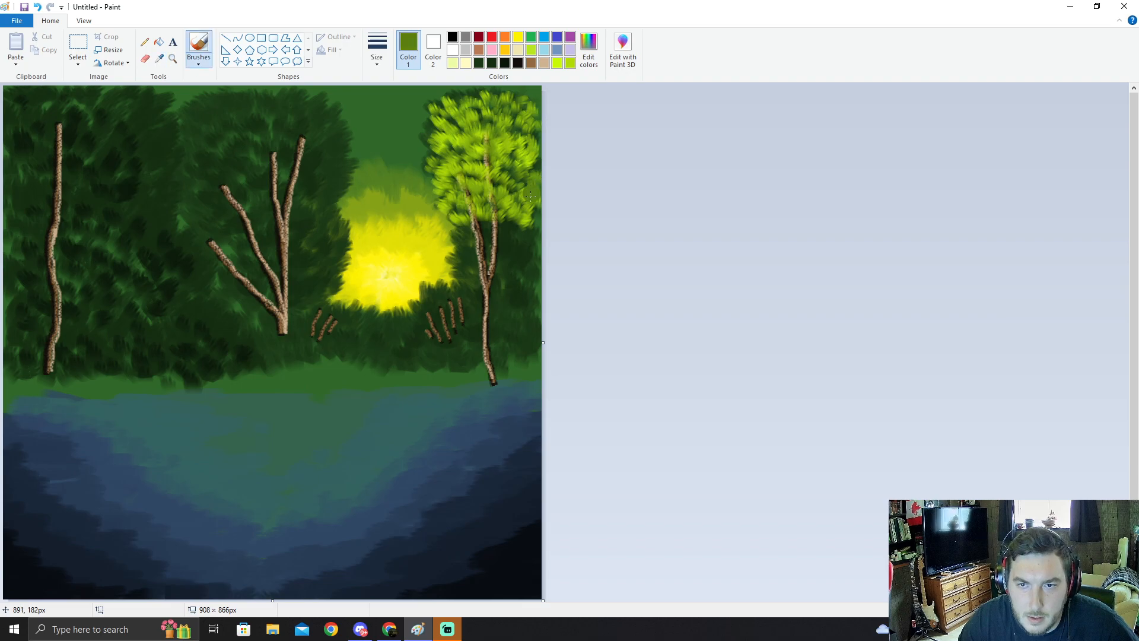
mouse_move(458, 240)
mouse_down()
mouse_move(481, 219)
mouse_move(477, 229)
mouse_move(499, 223)
mouse_move(500, 236)
mouse_move(538, 236)
mouse_up()
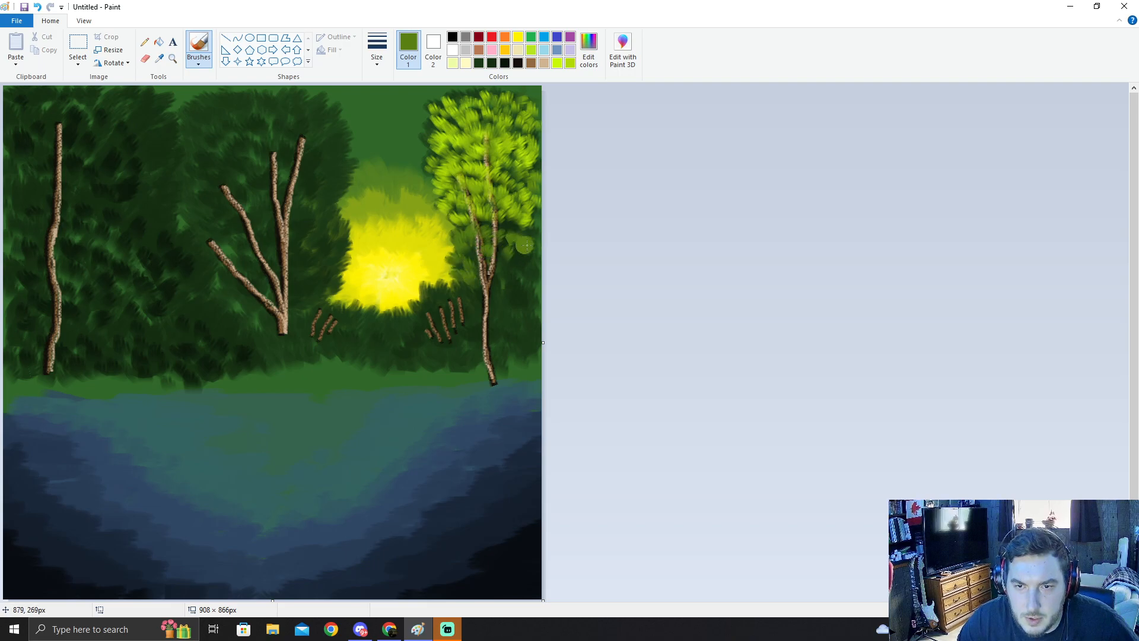
mouse_move(518, 229)
mouse_down()
mouse_move(508, 252)
mouse_move(536, 239)
mouse_move(504, 267)
mouse_move(534, 265)
mouse_move(466, 276)
mouse_move(530, 285)
mouse_up()
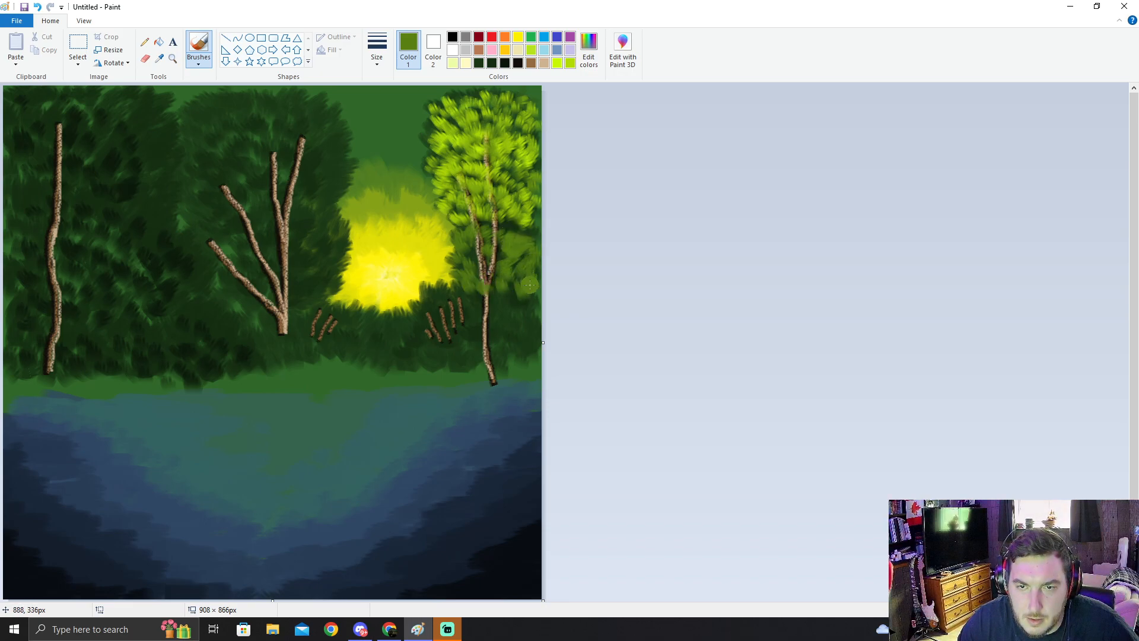
Step: Sample a bright lime green from the right tree's crown and dab highlights on its lower foliage and the bush right of the sun
click(159, 57)
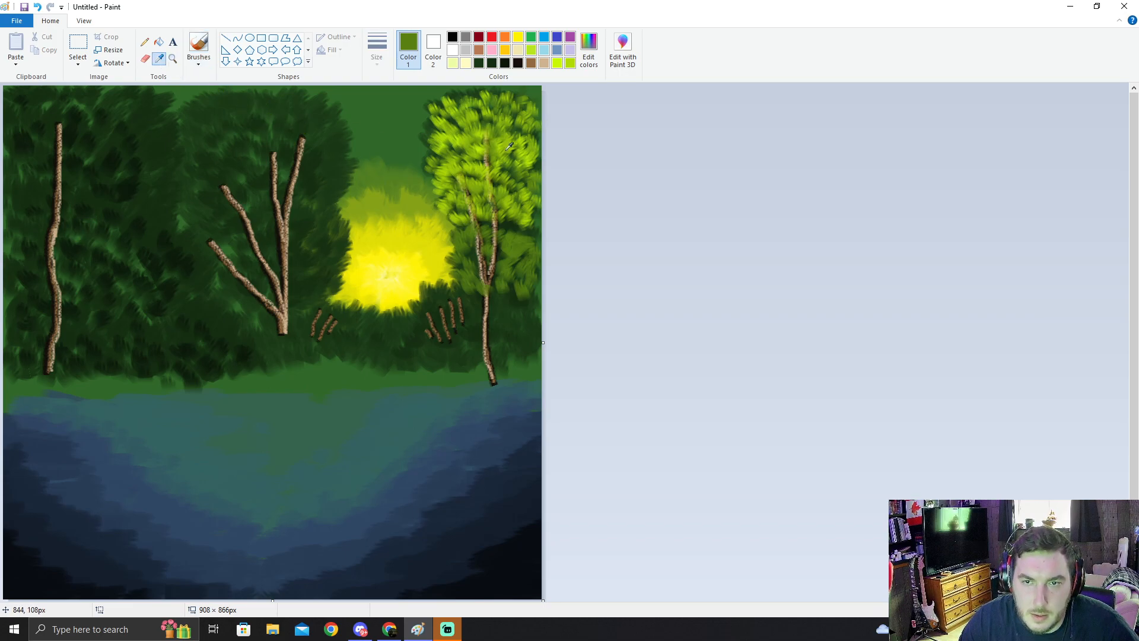
click(521, 140)
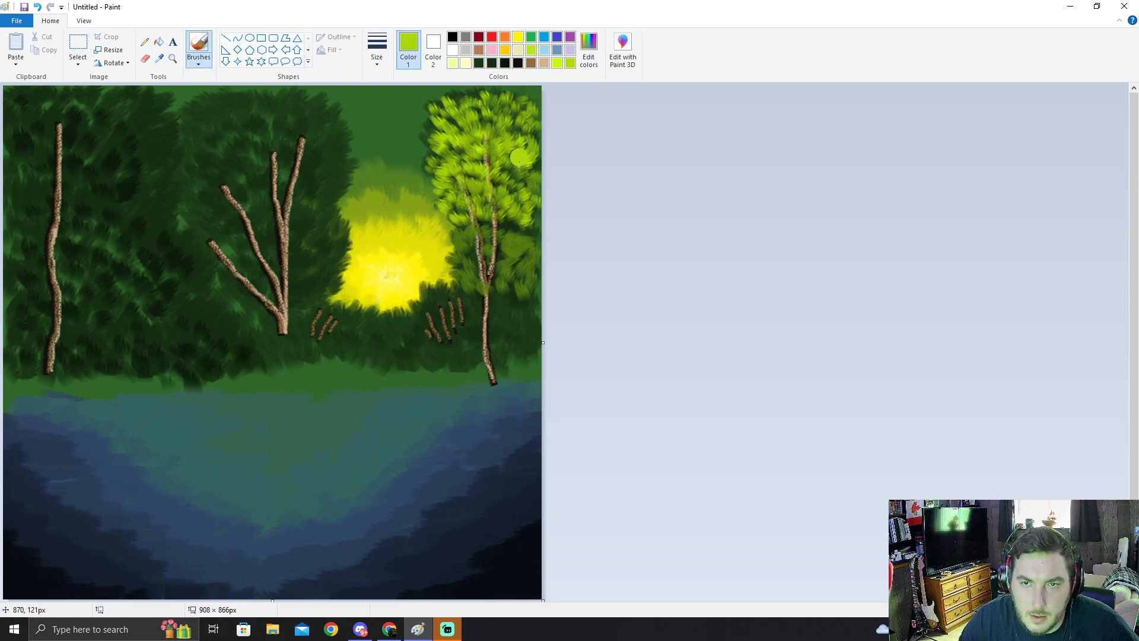
mouse_move(465, 268)
mouse_down()
mouse_move(467, 225)
mouse_move(505, 229)
mouse_up()
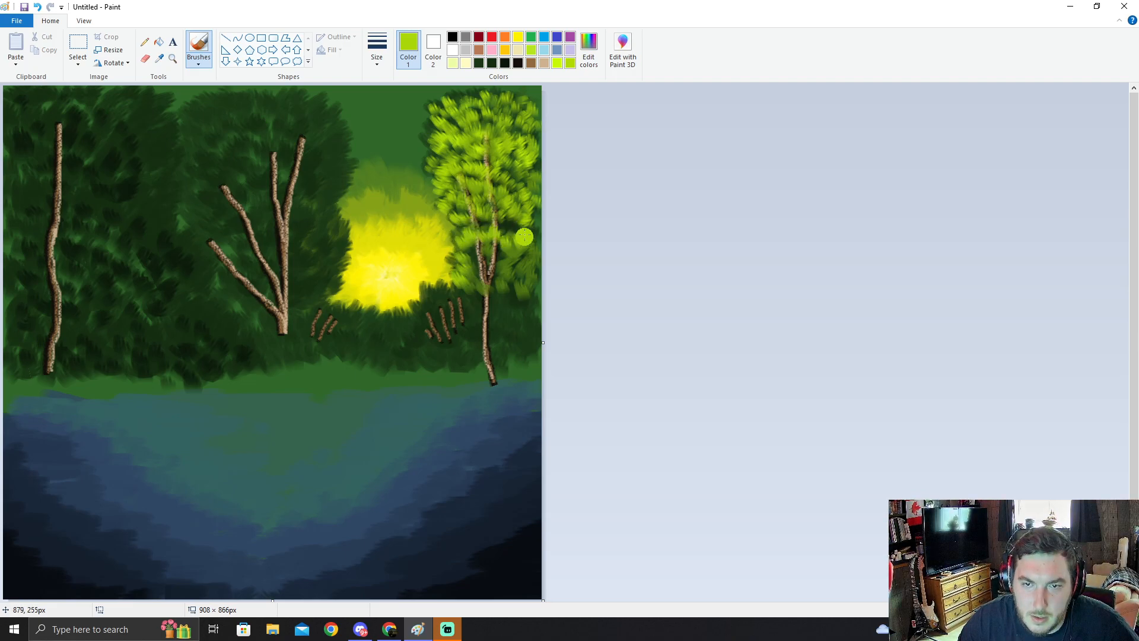
mouse_move(411, 312)
mouse_down()
mouse_move(452, 281)
mouse_move(469, 293)
mouse_move(428, 310)
mouse_move(424, 326)
mouse_move(453, 292)
mouse_up()
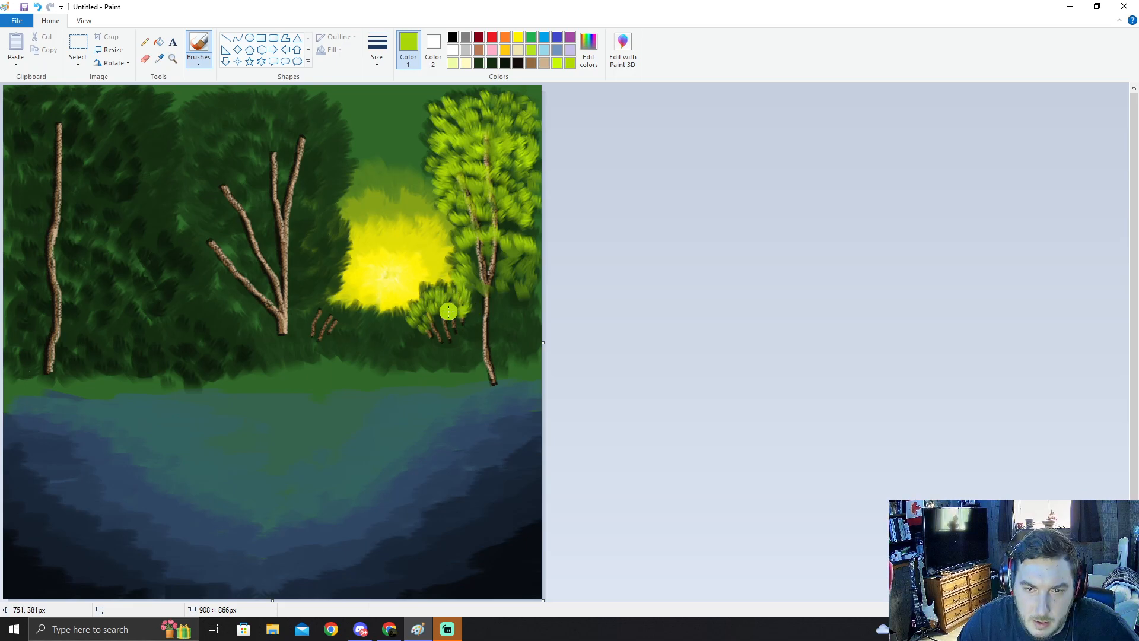
Step: Dab bright lime leaves over the bush right of the sun and fill out the right tree's lower foliage
mouse_move(437, 315)
mouse_down()
mouse_move(406, 333)
mouse_move(400, 321)
mouse_move(423, 285)
mouse_move(457, 279)
mouse_up()
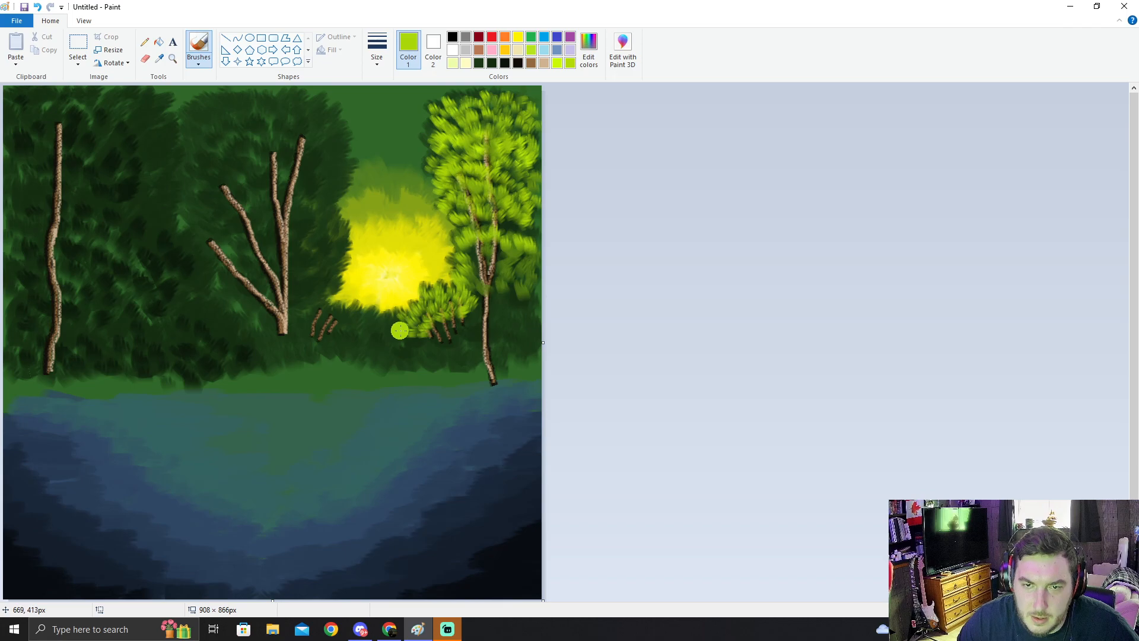
drag(477, 302, 471, 291)
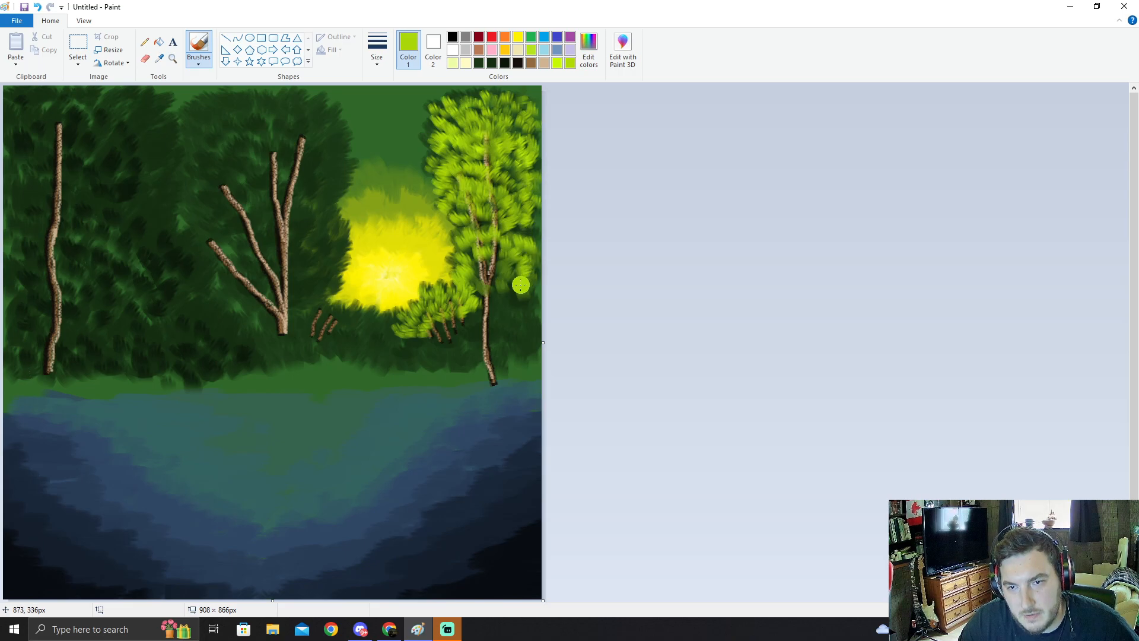
drag(523, 286, 502, 270)
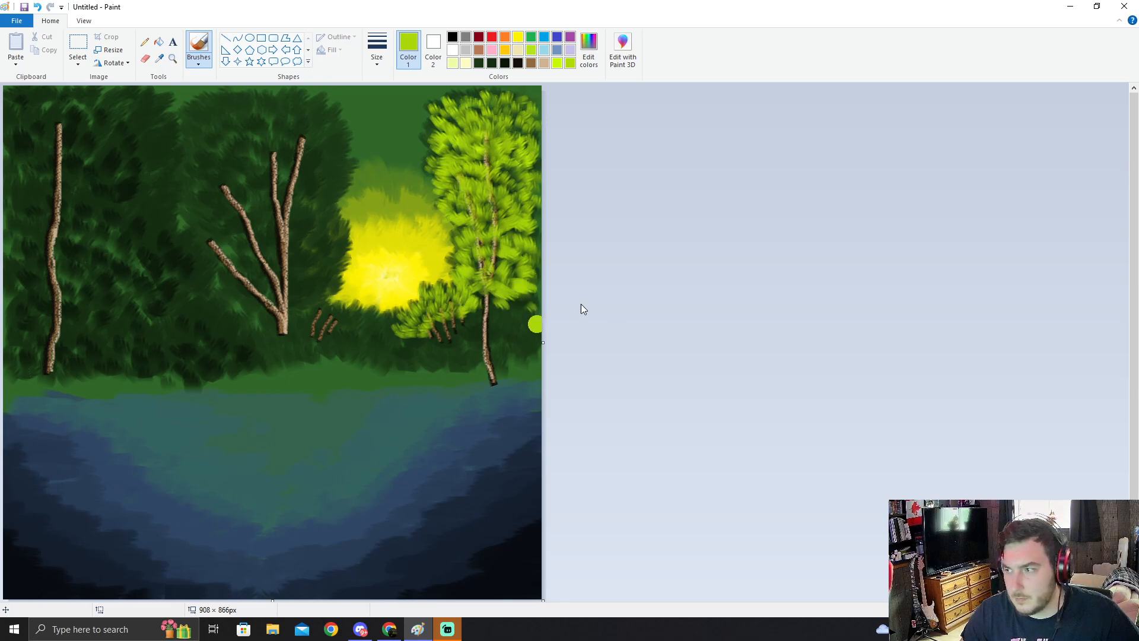
click(1138, 278)
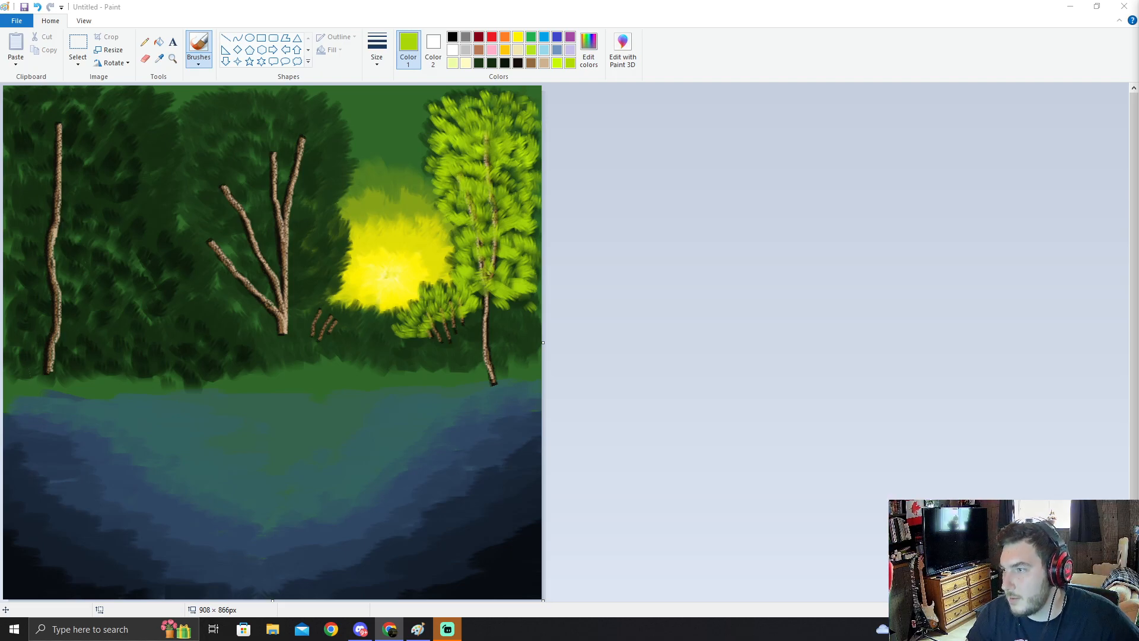
Step: Dab bright lime leaves down the sunlit right edge of the middle tree's crown, undoing the last dab
click(327, 117)
mouse_move(329, 118)
mouse_down()
mouse_move(335, 154)
mouse_move(355, 159)
mouse_move(335, 186)
mouse_move(350, 187)
mouse_move(328, 208)
mouse_move(327, 150)
mouse_move(343, 134)
mouse_move(310, 121)
mouse_up()
key(ctrl+z)
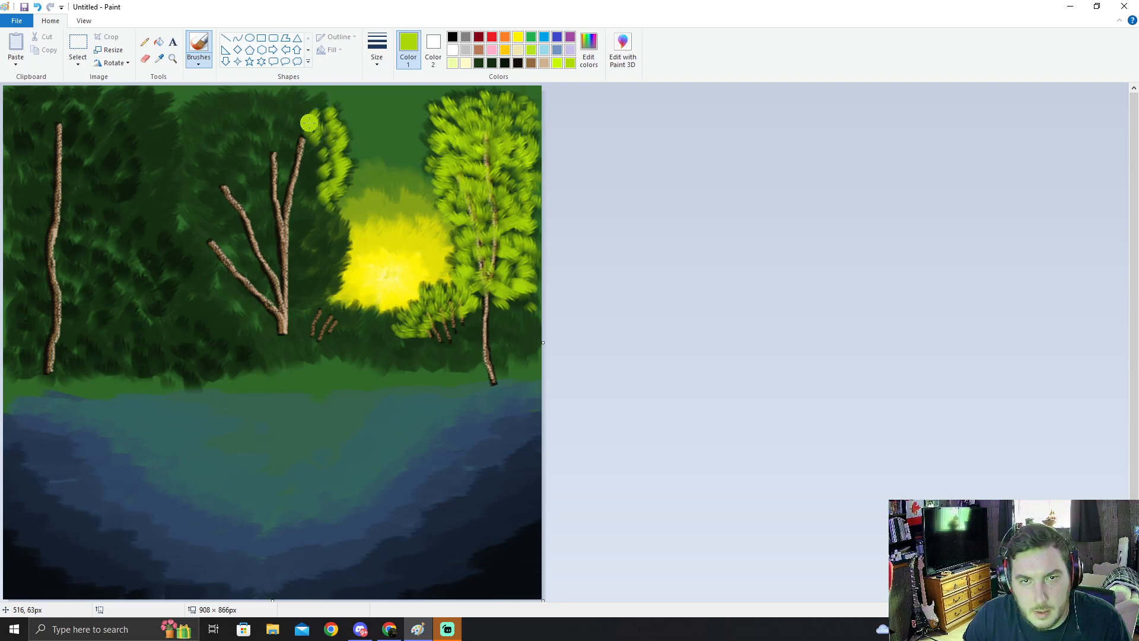
Step: Darken the brush colour to an olive green with luminosity 52 and dab shaded leaves throughout the middle tree's crown
click(589, 53)
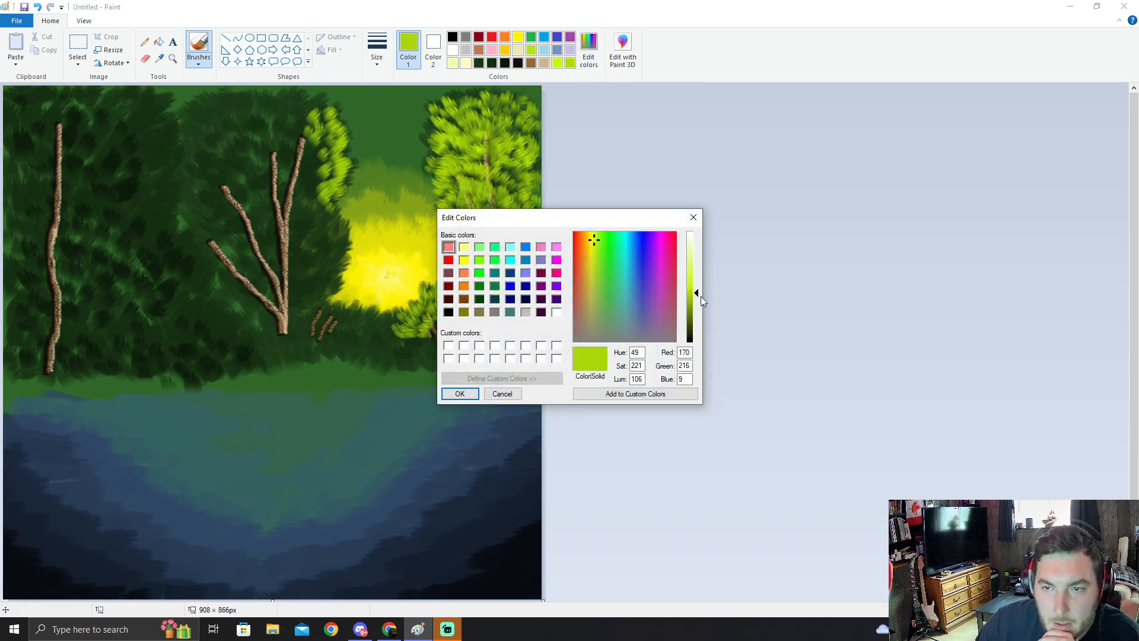
drag(697, 294, 697, 318)
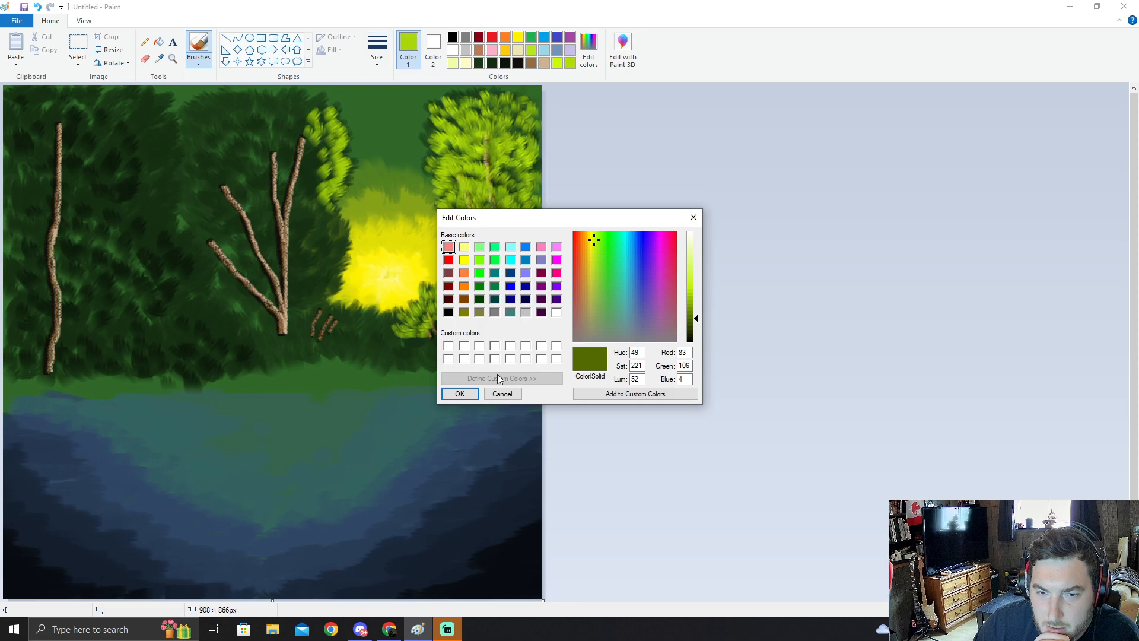
click(459, 394)
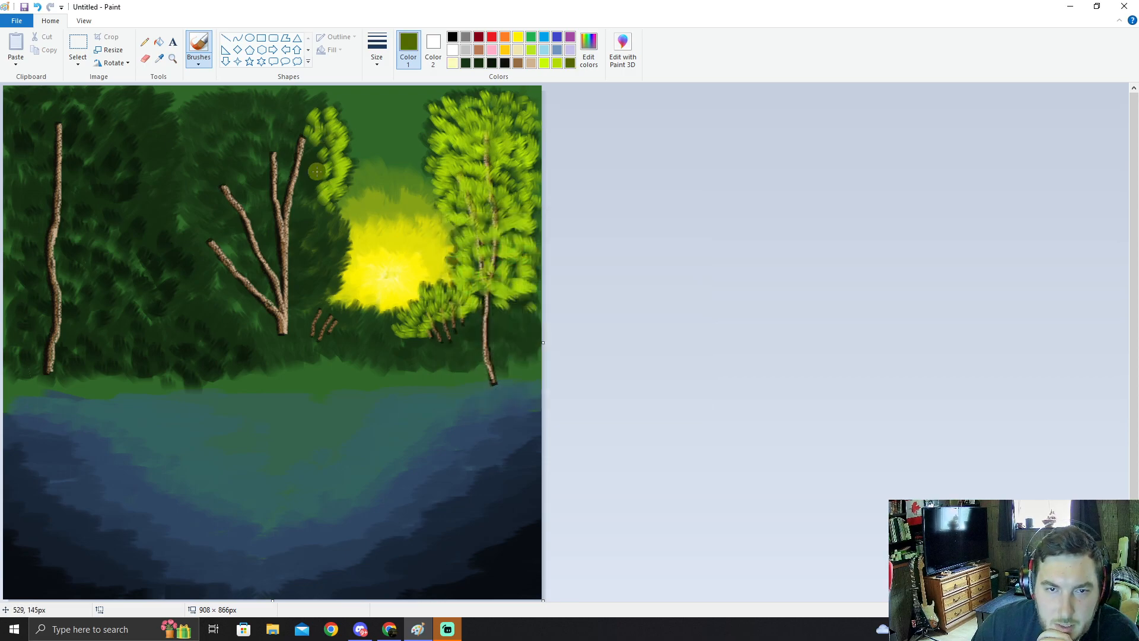
mouse_move(287, 141)
mouse_down()
mouse_move(223, 138)
mouse_move(243, 119)
mouse_move(277, 138)
mouse_move(310, 112)
mouse_move(312, 151)
mouse_move(252, 110)
mouse_move(232, 129)
mouse_move(224, 112)
mouse_move(217, 139)
mouse_move(207, 132)
mouse_move(232, 110)
mouse_move(286, 116)
mouse_up()
drag(309, 107, 271, 117)
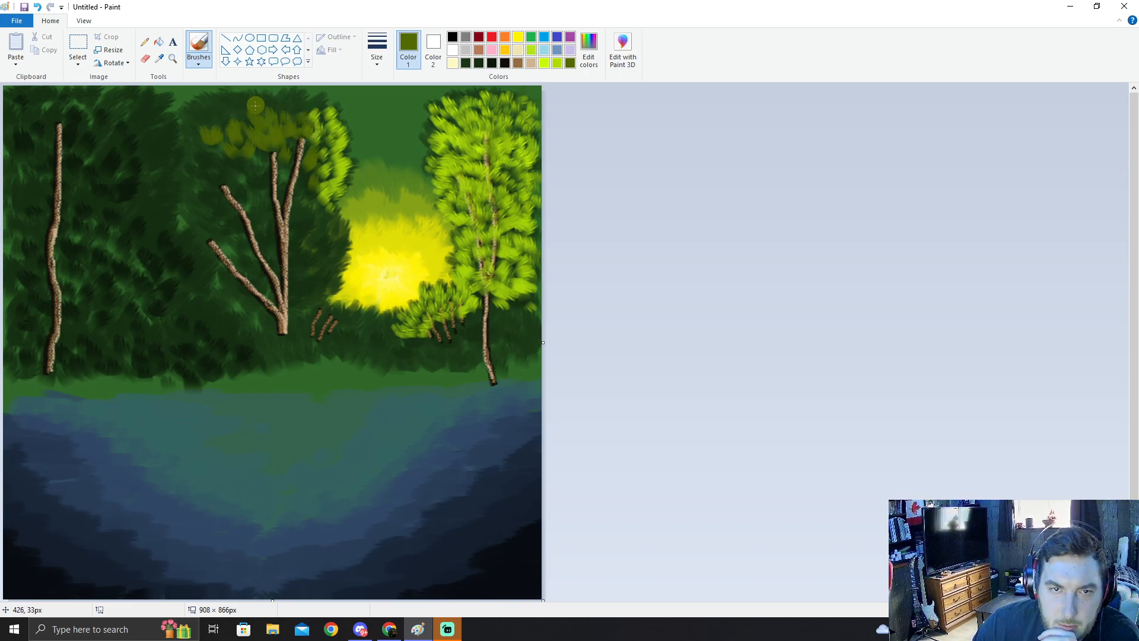
mouse_move(202, 157)
mouse_down()
mouse_move(249, 174)
mouse_move(259, 151)
mouse_move(280, 145)
mouse_move(286, 155)
mouse_move(262, 185)
mouse_move(229, 162)
mouse_move(228, 184)
mouse_move(205, 187)
mouse_move(210, 208)
mouse_move(223, 183)
mouse_move(239, 192)
mouse_move(238, 150)
mouse_move(244, 162)
mouse_move(195, 166)
mouse_up()
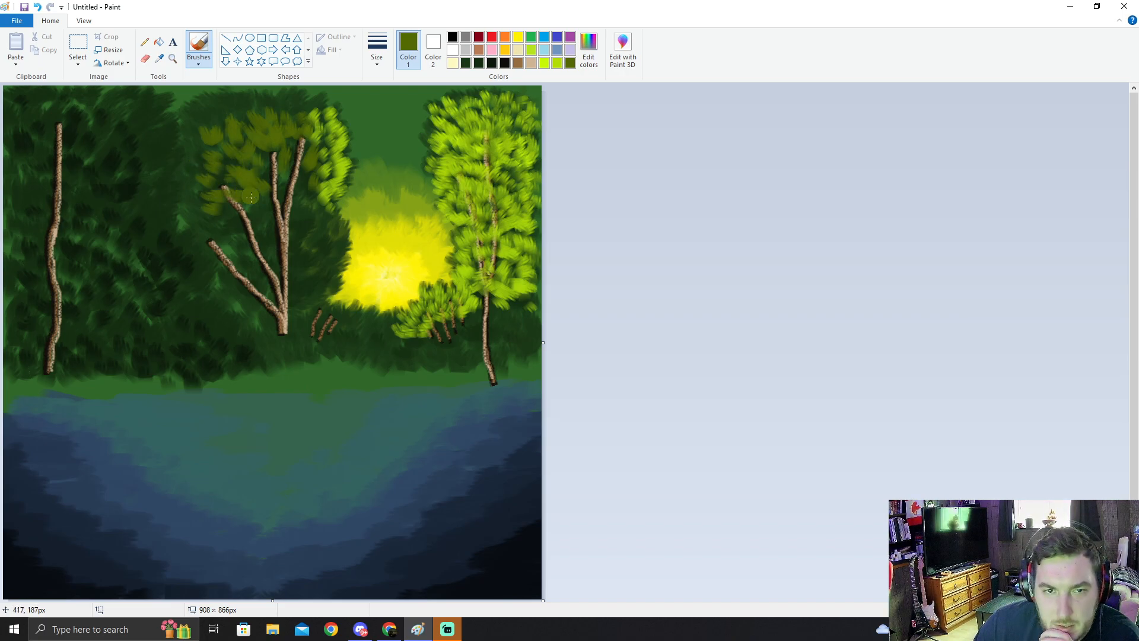
drag(309, 199, 336, 221)
mouse_move(329, 224)
mouse_down()
mouse_move(312, 242)
mouse_move(304, 231)
mouse_up()
mouse_move(298, 214)
mouse_down()
mouse_move(238, 227)
mouse_move(263, 231)
mouse_up()
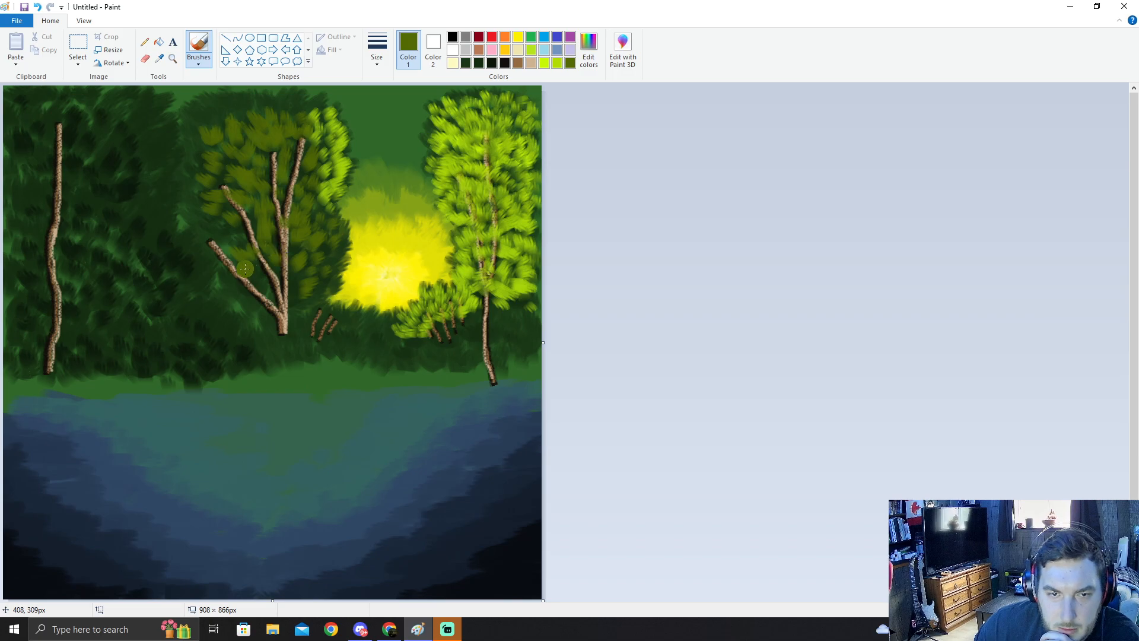
mouse_move(265, 282)
mouse_down()
mouse_move(231, 295)
mouse_move(261, 308)
mouse_up()
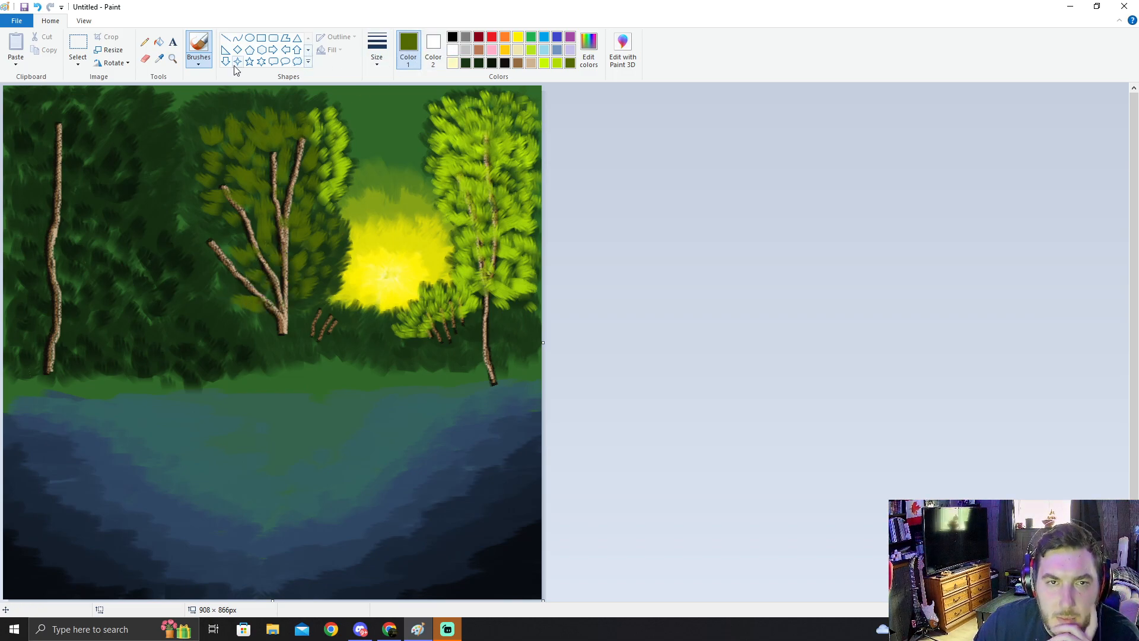
Step: Sample a medium green from the middle tree's upper foliage and dab mid-tone leaves across the upper left of its crown
click(159, 58)
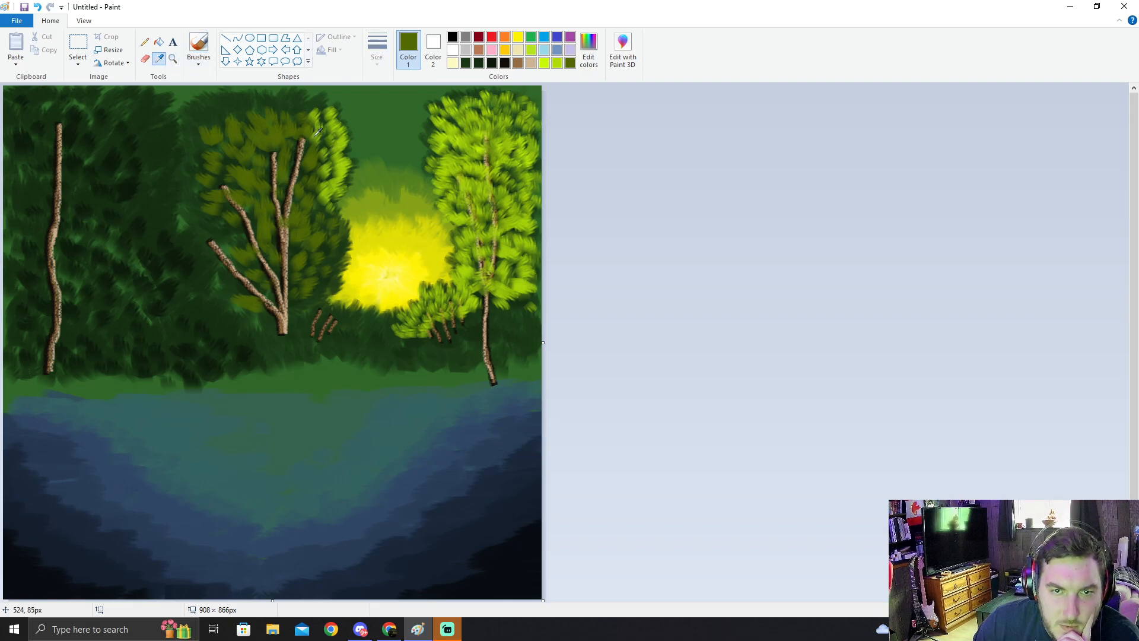
click(313, 137)
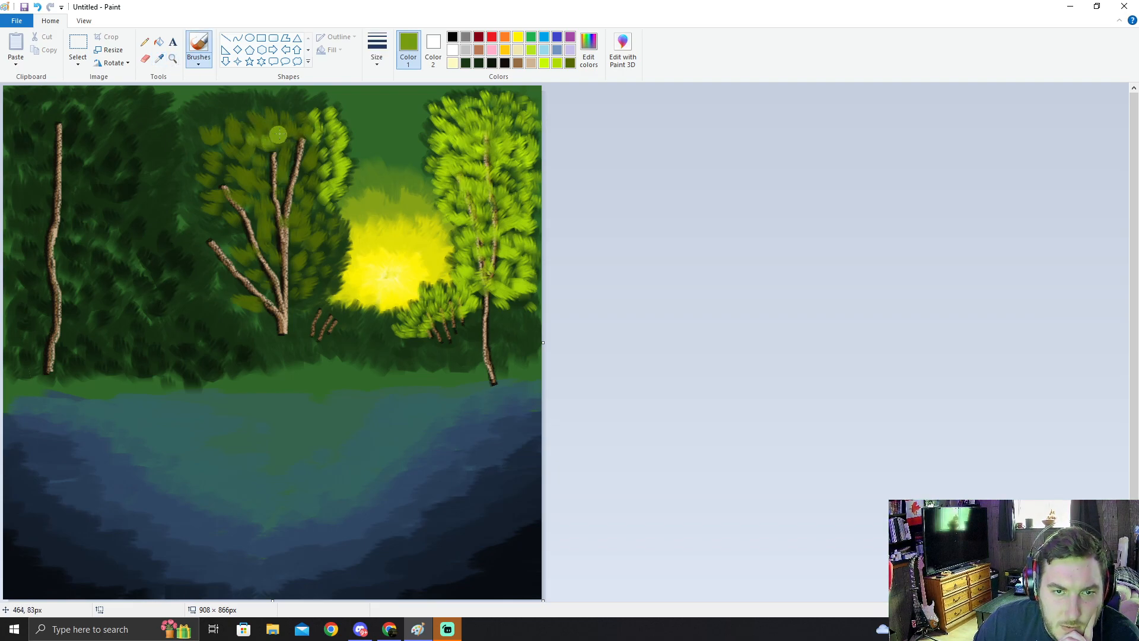
mouse_move(292, 127)
mouse_down()
mouse_move(270, 135)
mouse_move(277, 126)
mouse_move(261, 120)
mouse_move(237, 153)
mouse_up()
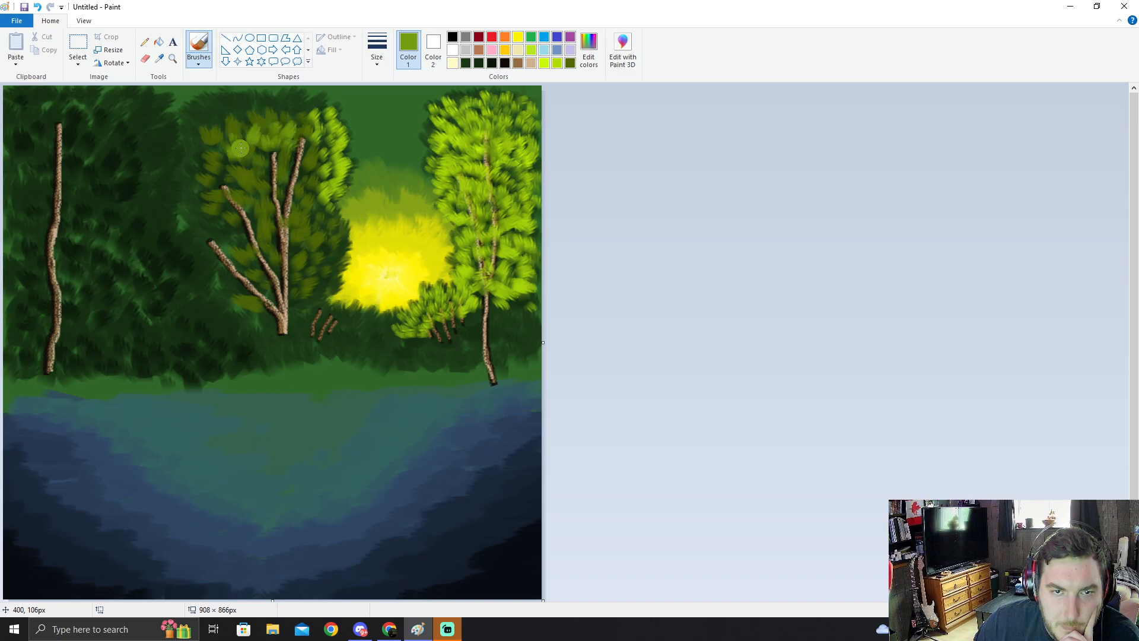
mouse_move(242, 106)
mouse_down()
mouse_move(246, 116)
mouse_move(220, 120)
mouse_up()
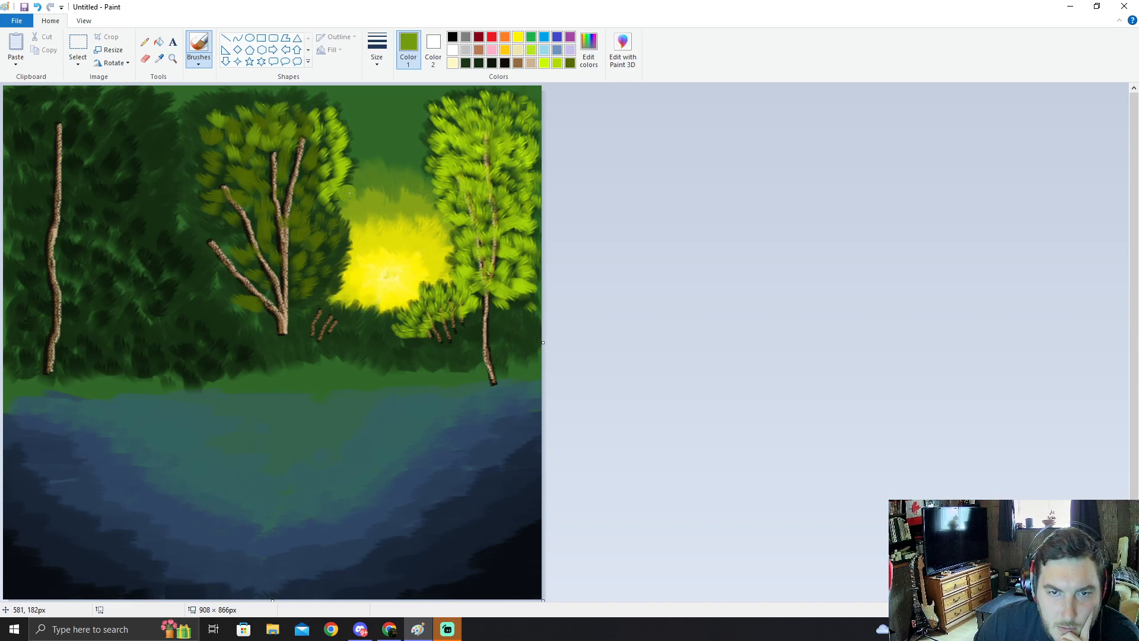
Step: Sample a bright lime green from the middle tree's right edge and dab highlights down its right side, around the fork and over the top
click(158, 59)
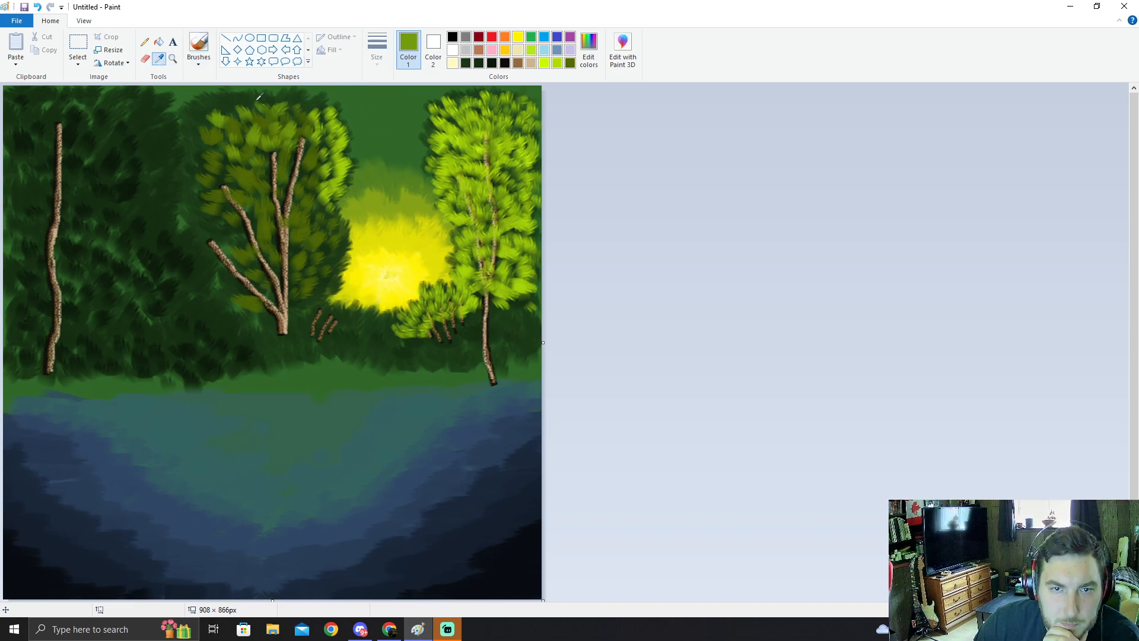
click(347, 165)
drag(295, 204, 292, 211)
drag(304, 203, 325, 218)
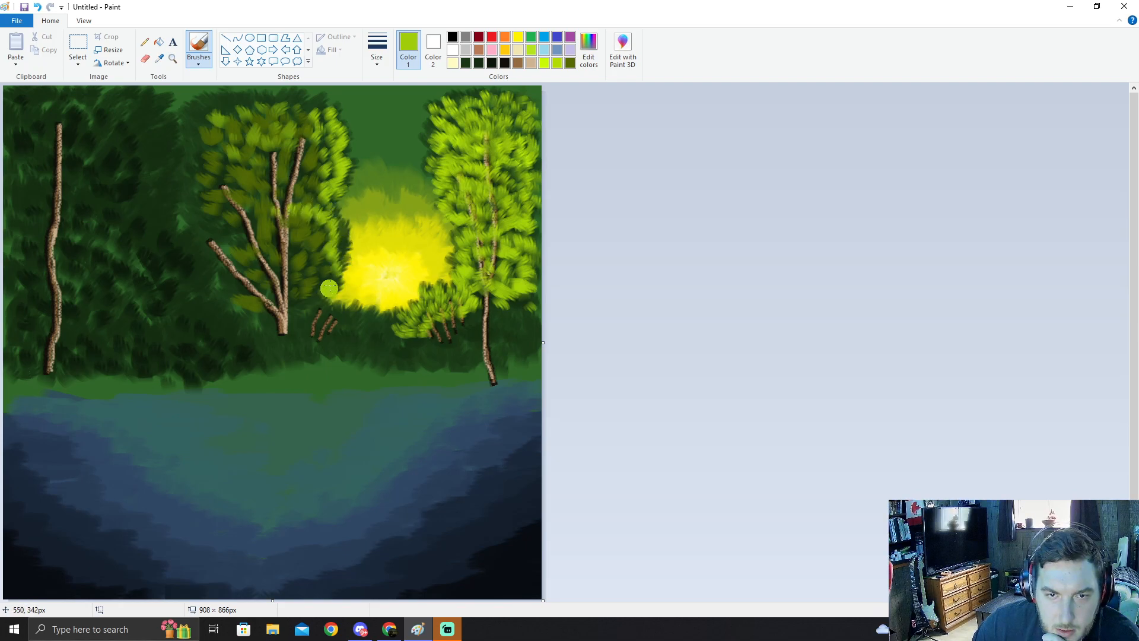
drag(312, 217, 283, 222)
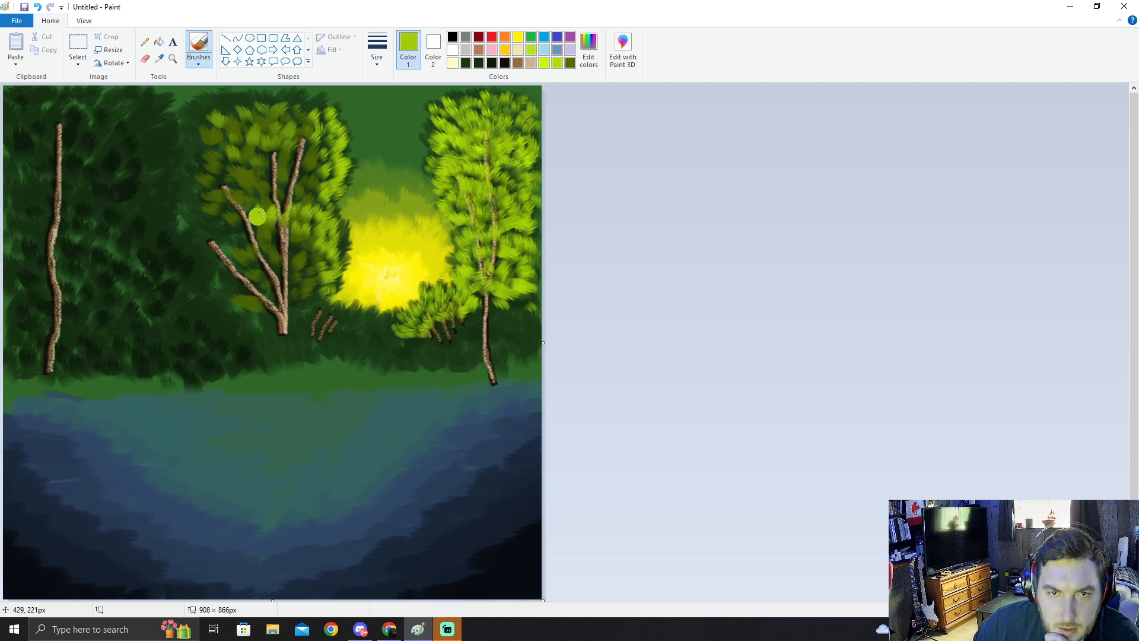
drag(298, 102, 276, 111)
mouse_move(264, 104)
mouse_down()
mouse_move(322, 120)
mouse_move(298, 123)
mouse_move(324, 113)
mouse_move(325, 92)
mouse_move(300, 94)
mouse_up()
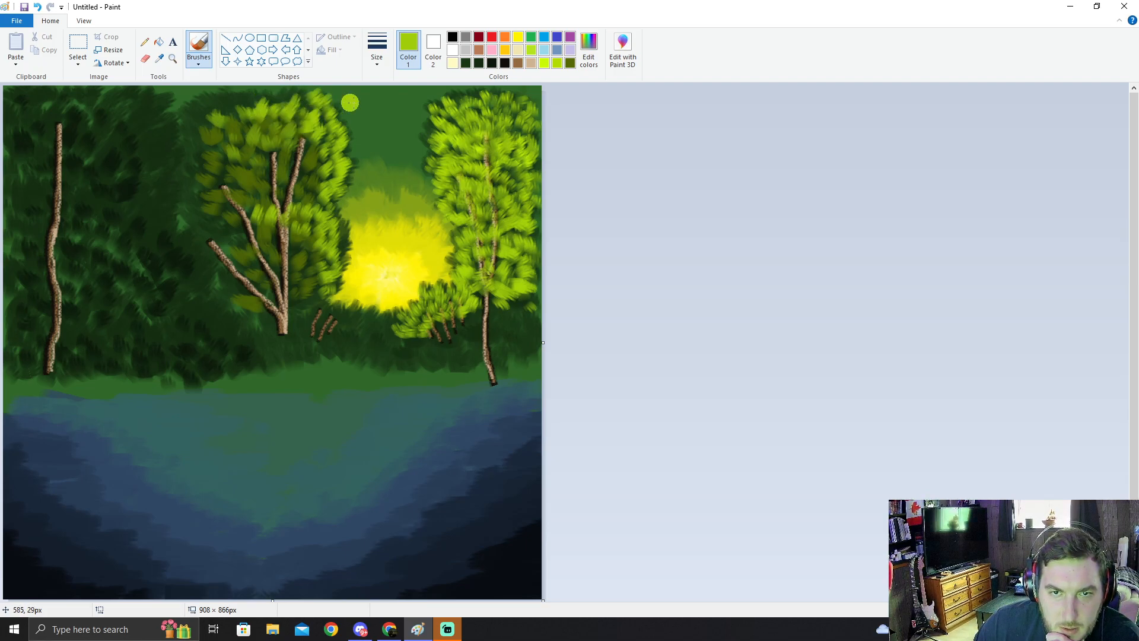
mouse_move(281, 92)
mouse_down()
mouse_move(329, 105)
mouse_move(321, 119)
mouse_move(269, 103)
mouse_up()
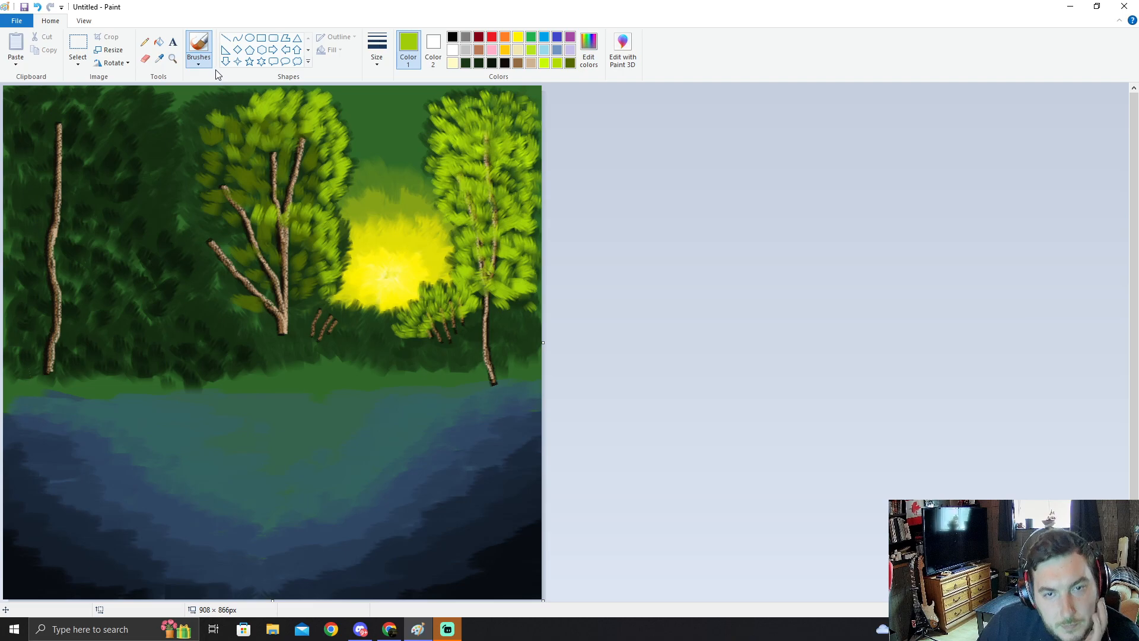
Step: Sample two medium greens from the middle tree's foliage and dab blending leaves between the highlights and around its branches
click(159, 58)
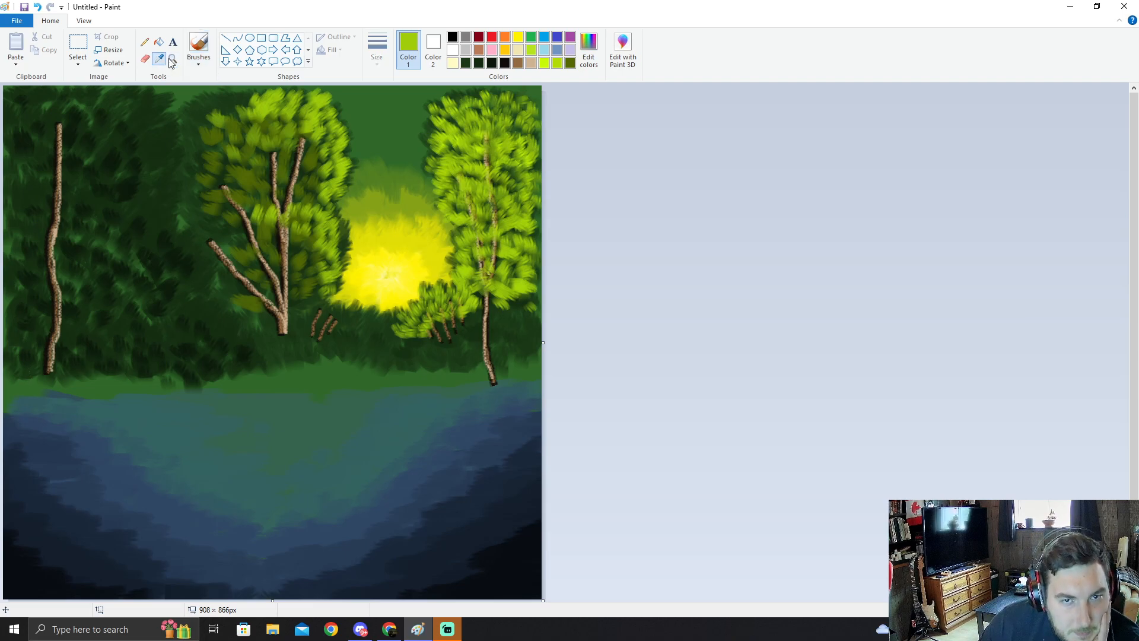
click(325, 169)
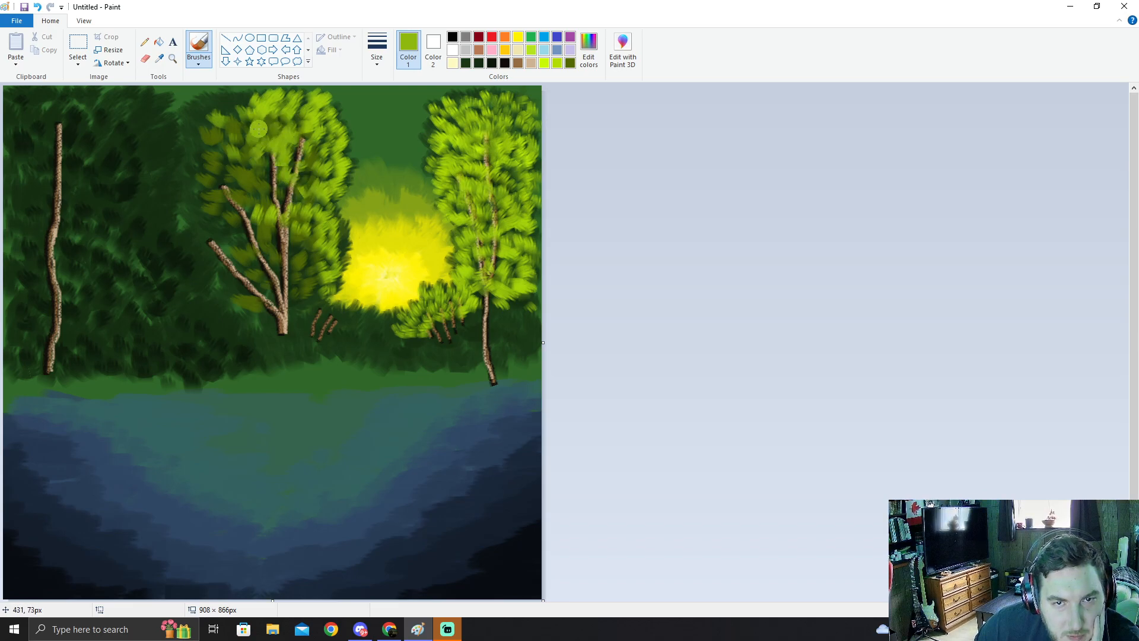
click(159, 59)
click(324, 244)
mouse_move(323, 255)
mouse_down()
mouse_move(294, 247)
mouse_move(279, 222)
mouse_move(269, 238)
mouse_move(294, 228)
mouse_move(299, 274)
mouse_up()
mouse_move(324, 271)
mouse_down()
mouse_move(307, 298)
mouse_move(304, 269)
mouse_move(282, 265)
mouse_move(289, 245)
mouse_move(280, 235)
mouse_move(266, 248)
mouse_move(253, 209)
mouse_move(235, 226)
mouse_move(232, 203)
mouse_move(221, 222)
mouse_move(265, 214)
mouse_up()
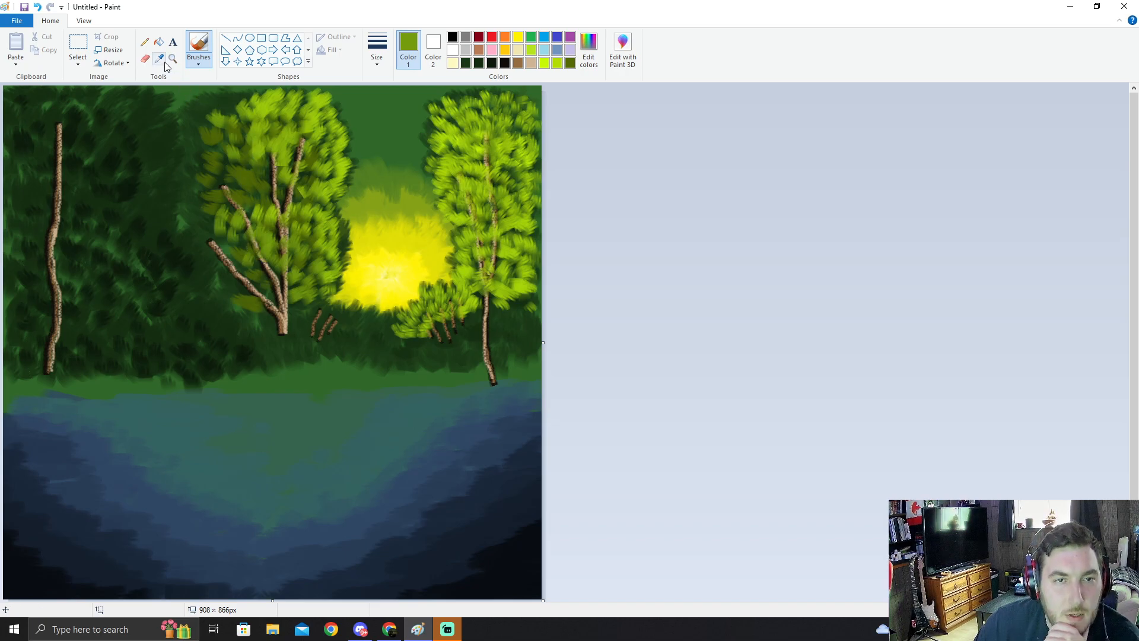
Step: Sample lighter greens from the middle tree's crown and dab leaves over its left side, partly covering the branches
click(288, 153)
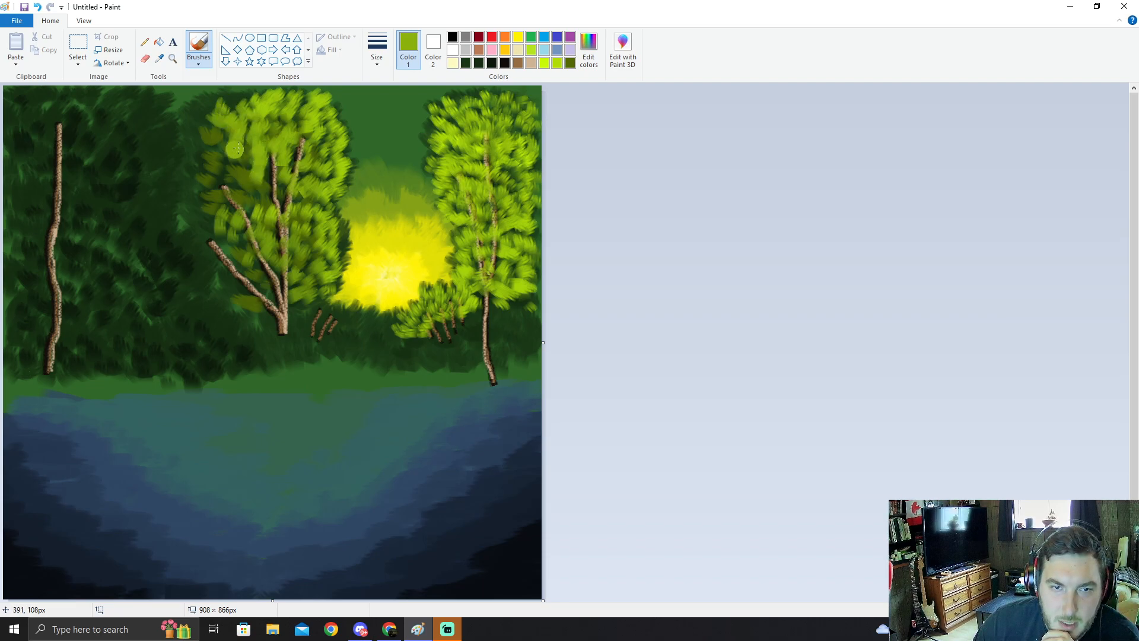
click(160, 58)
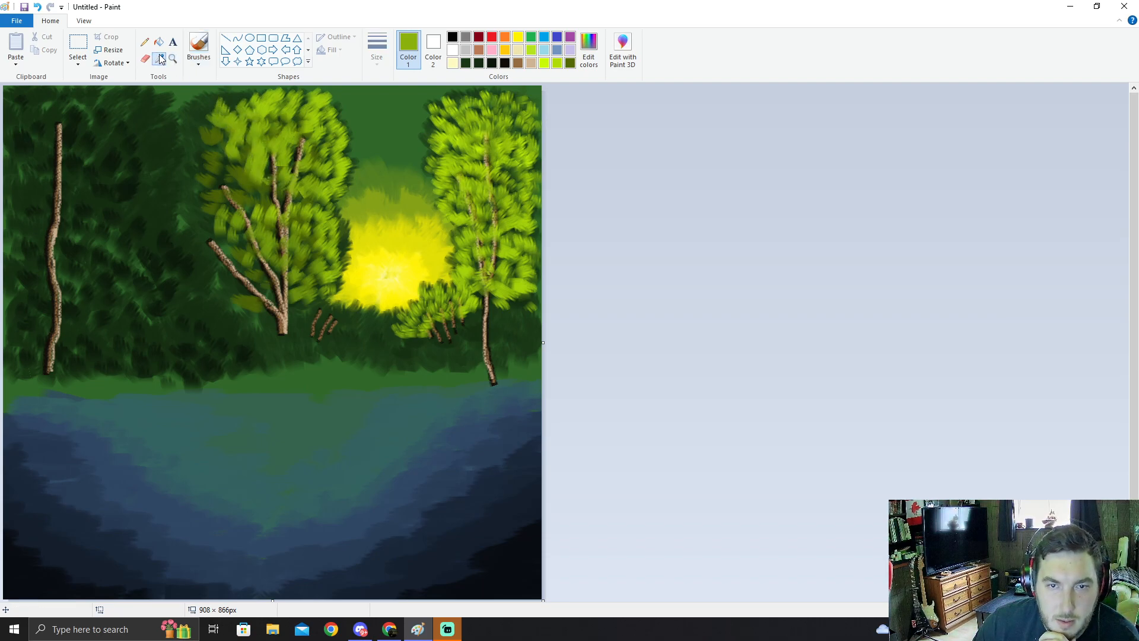
click(346, 132)
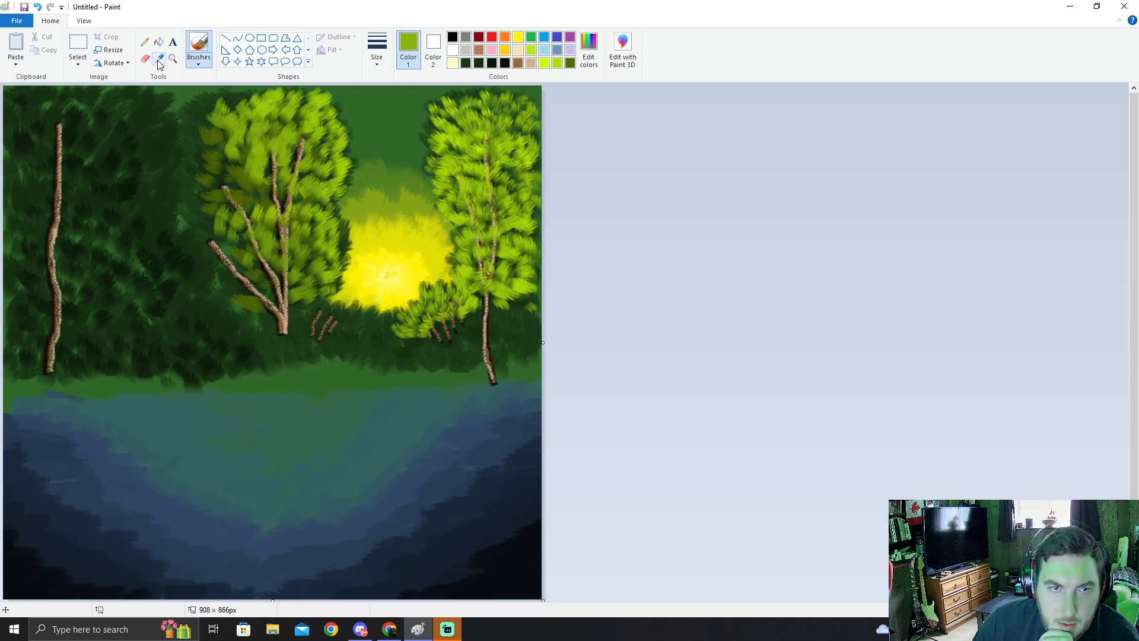
click(159, 59)
click(347, 136)
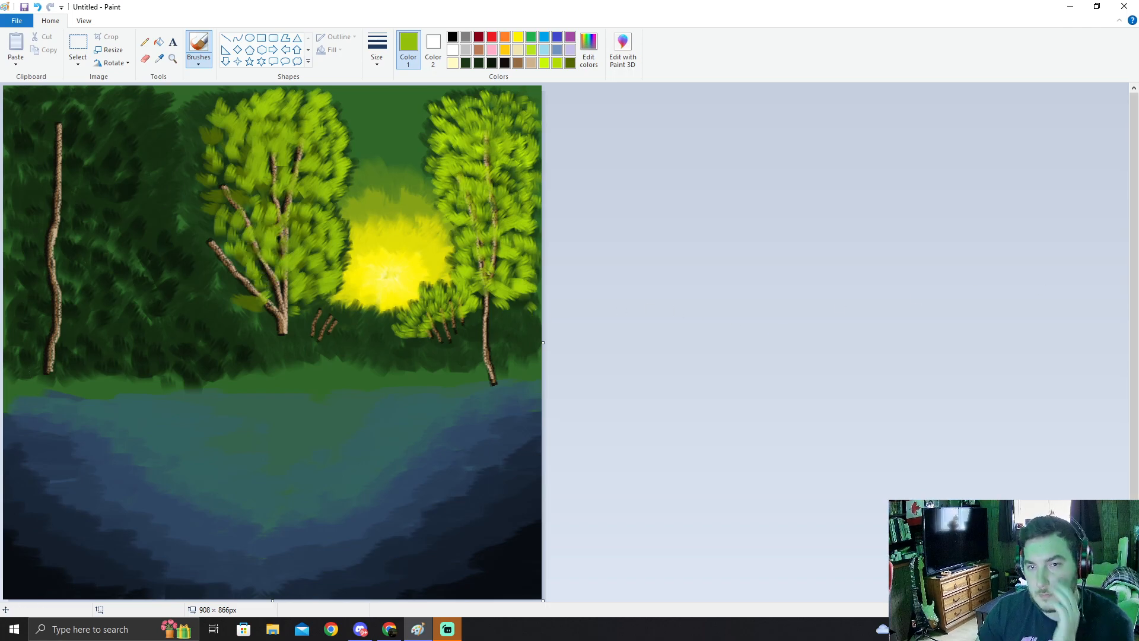
key(alt+Tab)
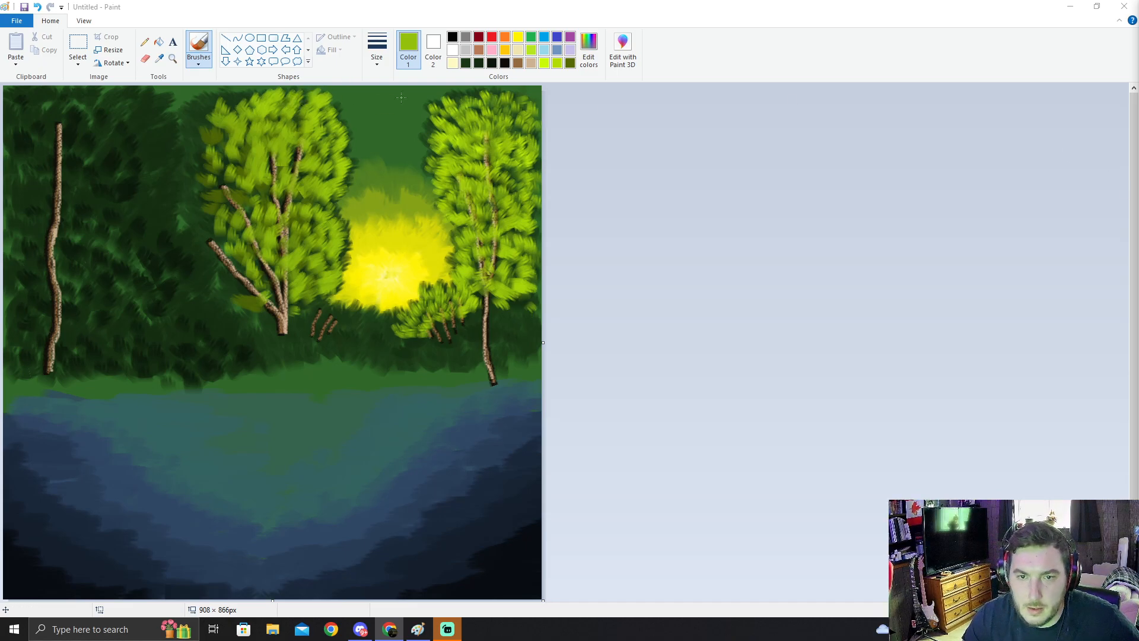
Step: Sample a lime green from the bush right of the sun and dab leaves over the twigs left of the sun
click(158, 62)
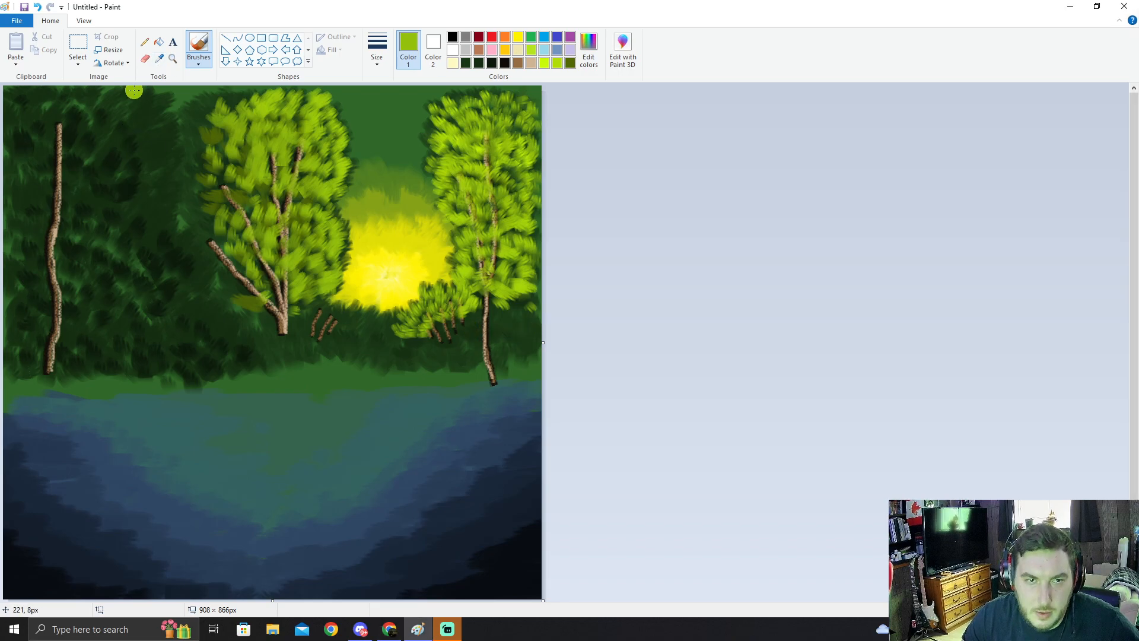
click(162, 59)
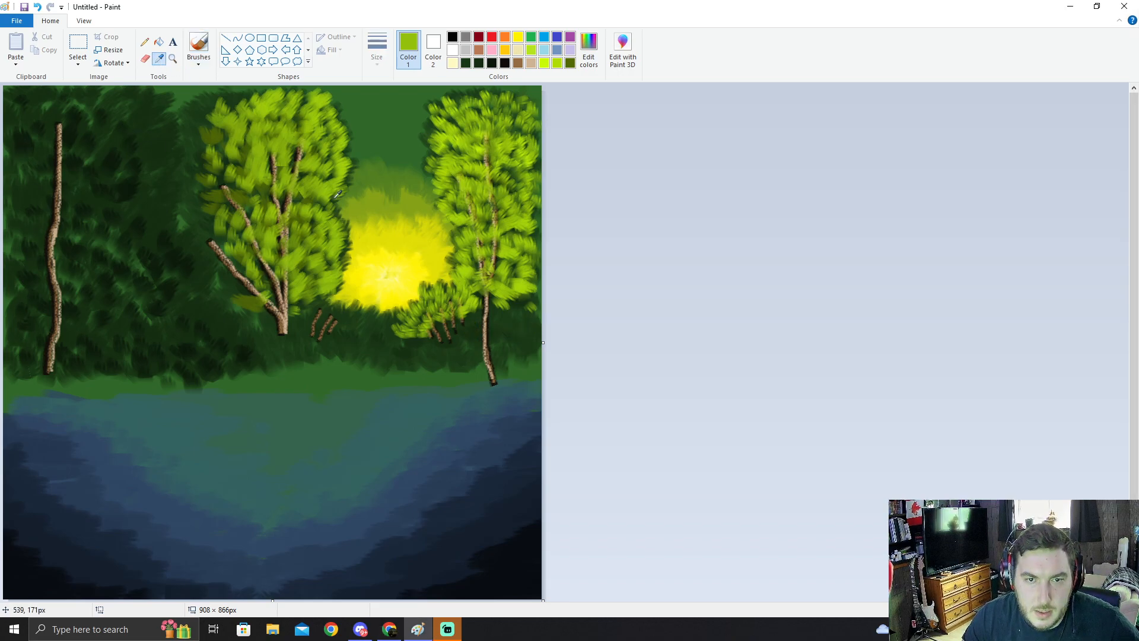
click(435, 304)
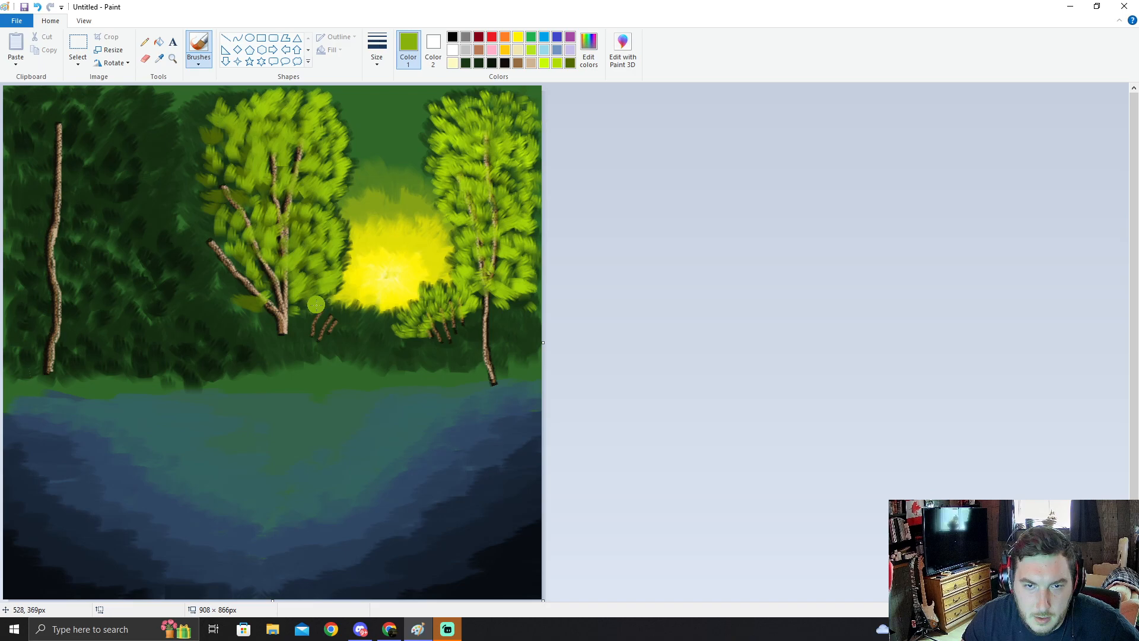
mouse_move(345, 300)
mouse_down()
mouse_move(340, 317)
mouse_move(338, 303)
mouse_move(302, 308)
mouse_move(362, 318)
mouse_move(353, 324)
mouse_move(371, 308)
mouse_move(351, 301)
mouse_up()
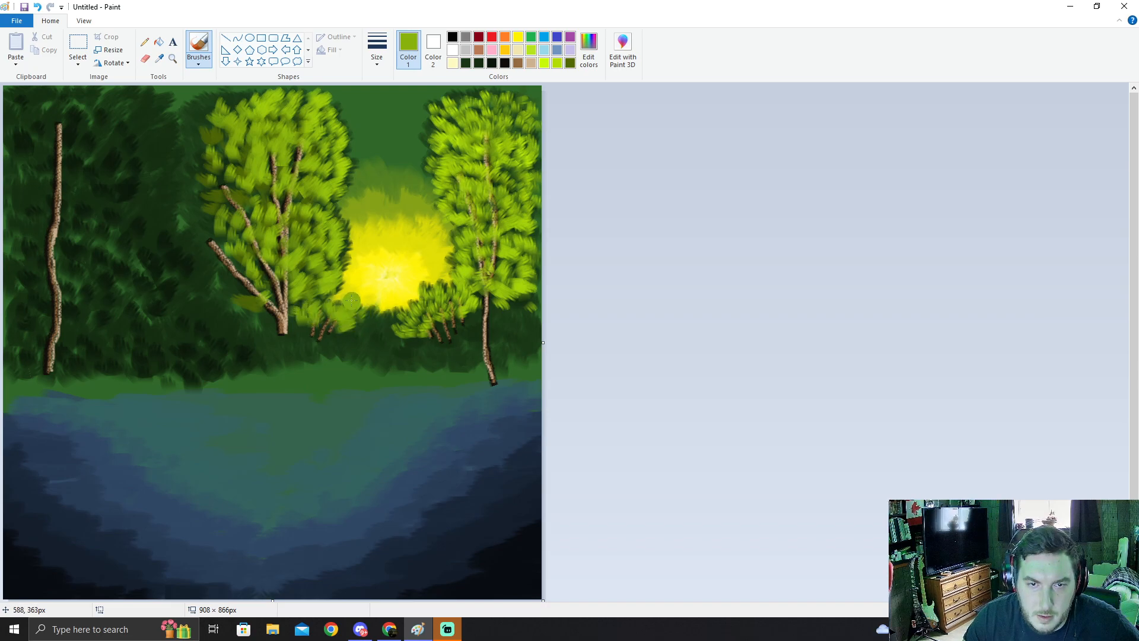
Step: Sample a dark green from the hedge below the sun and dab shadows between the leaves of the bush left of the sun
click(159, 58)
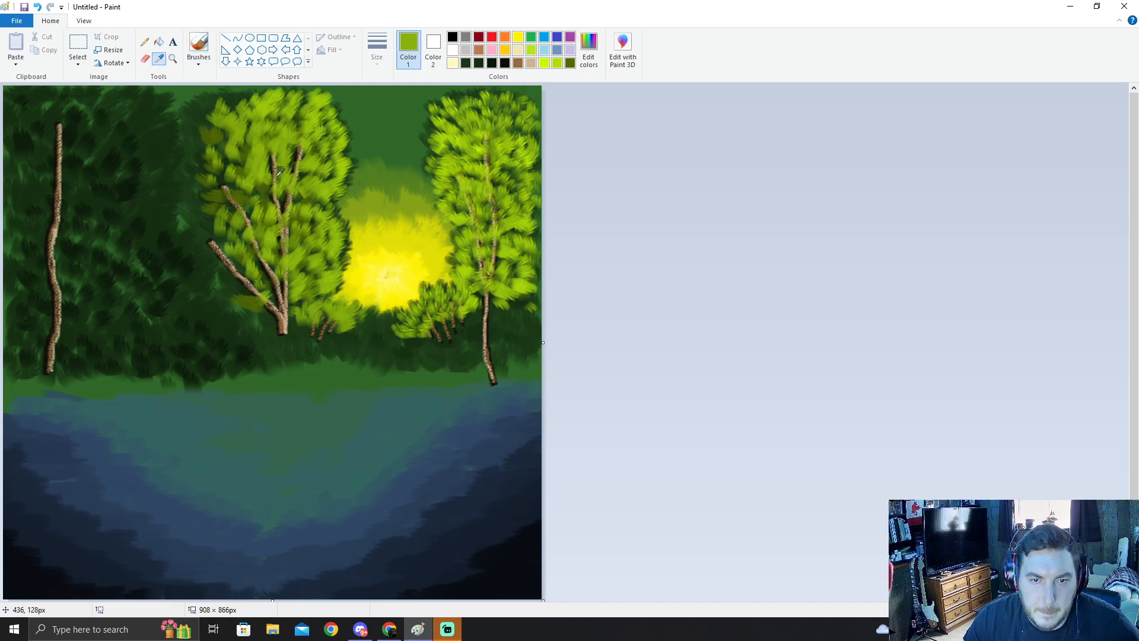
click(368, 324)
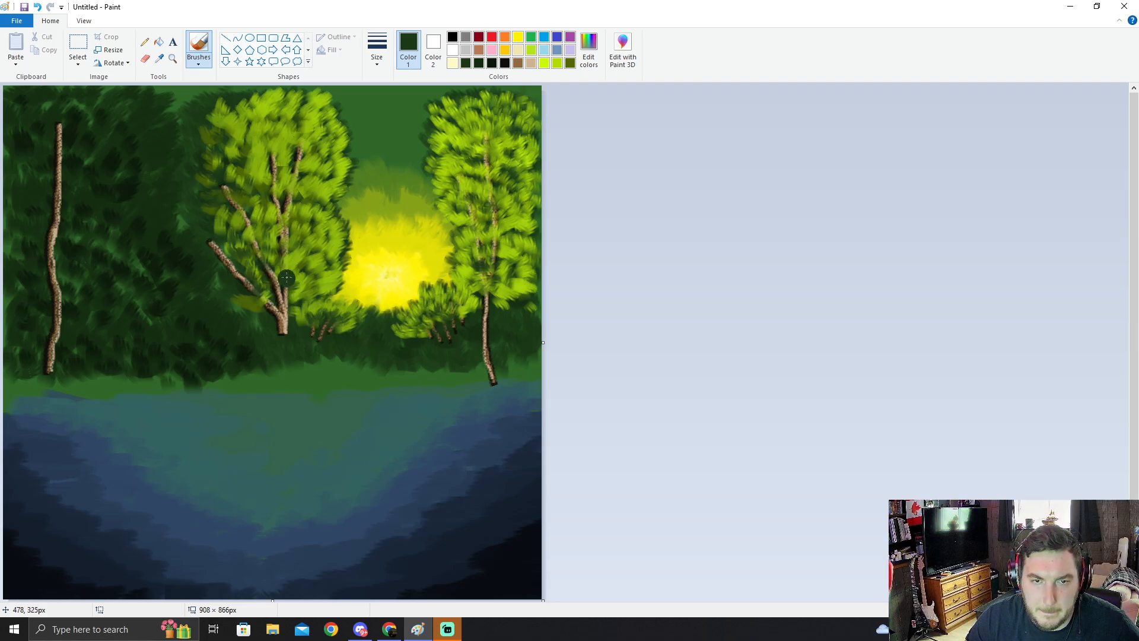
key(alt+Tab)
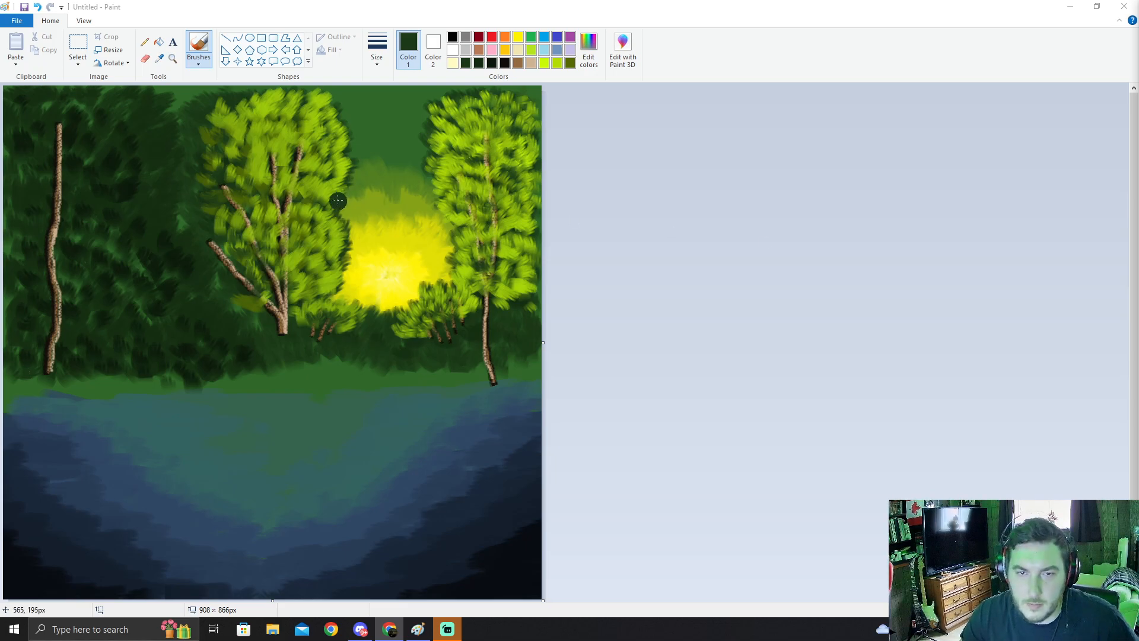
key(alt+Tab)
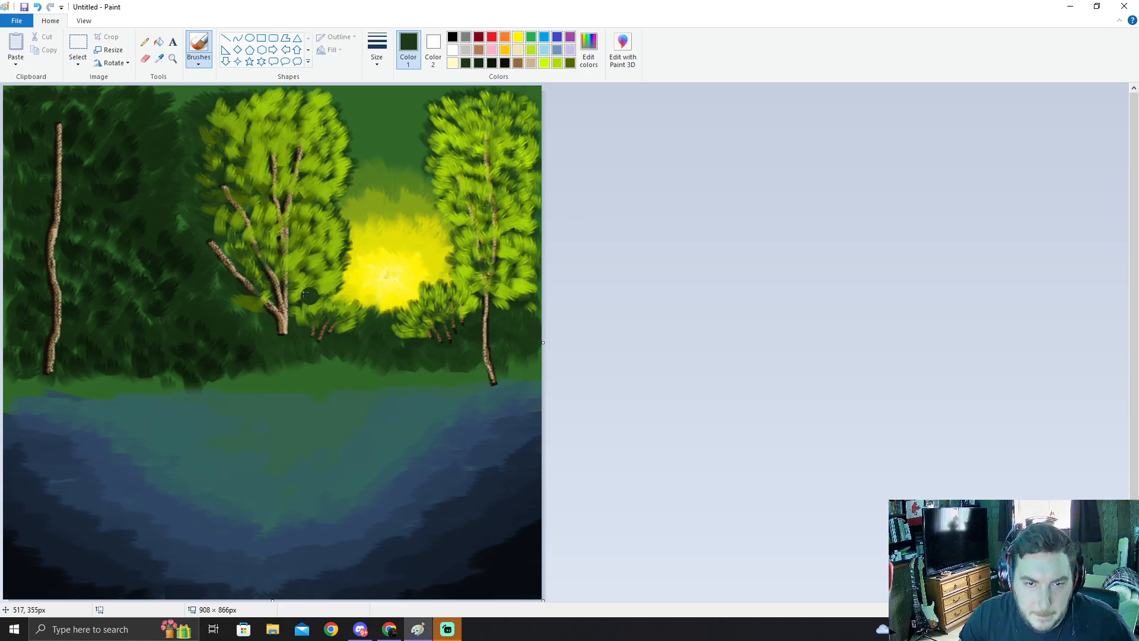
Step: Sample a medium green from the middle tree's lower foliage and dab low leafy bushes at its trunk base and below the bush right of the sun
click(159, 59)
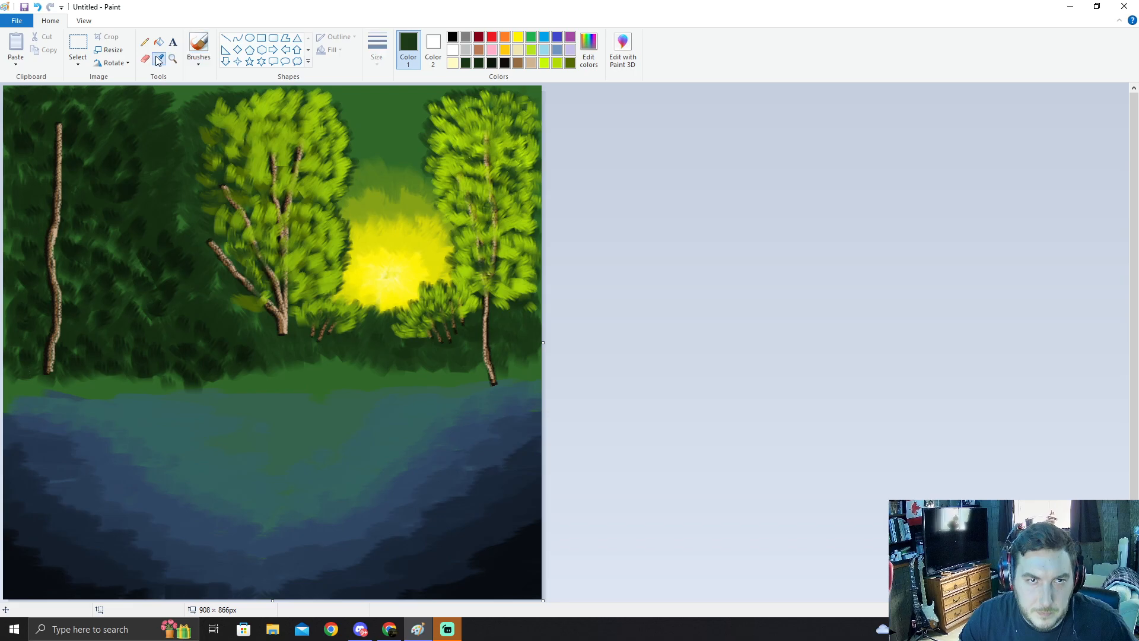
click(318, 305)
mouse_move(263, 325)
mouse_down()
mouse_move(343, 349)
mouse_move(245, 329)
mouse_move(285, 344)
mouse_up()
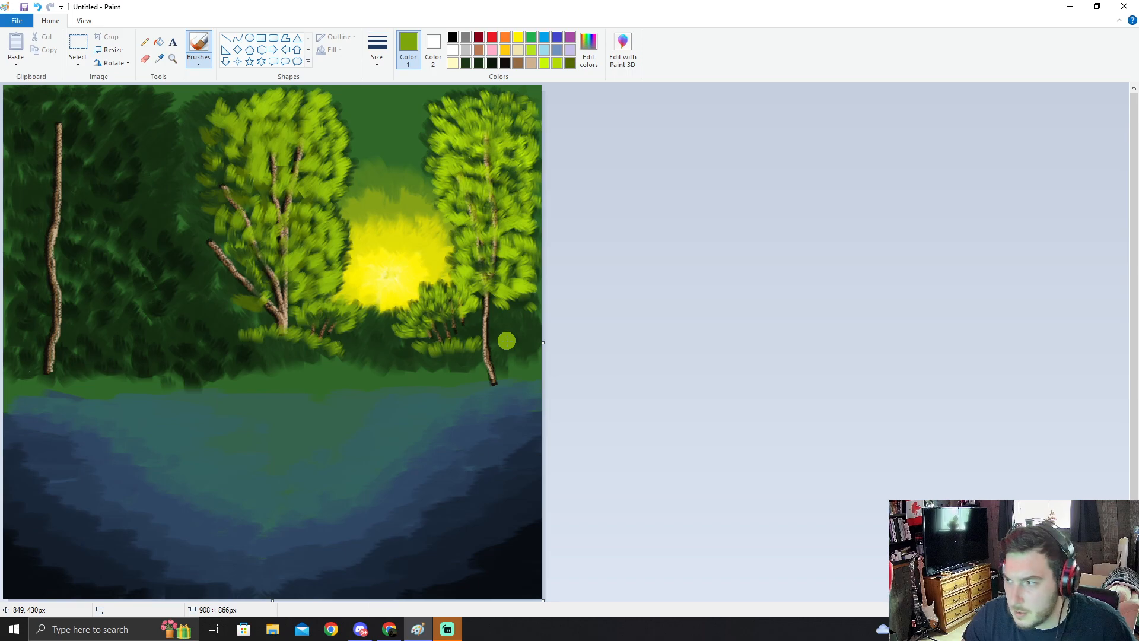
mouse_move(407, 356)
mouse_down()
mouse_move(430, 360)
mouse_move(440, 344)
mouse_move(455, 349)
mouse_move(427, 351)
mouse_move(458, 350)
mouse_up()
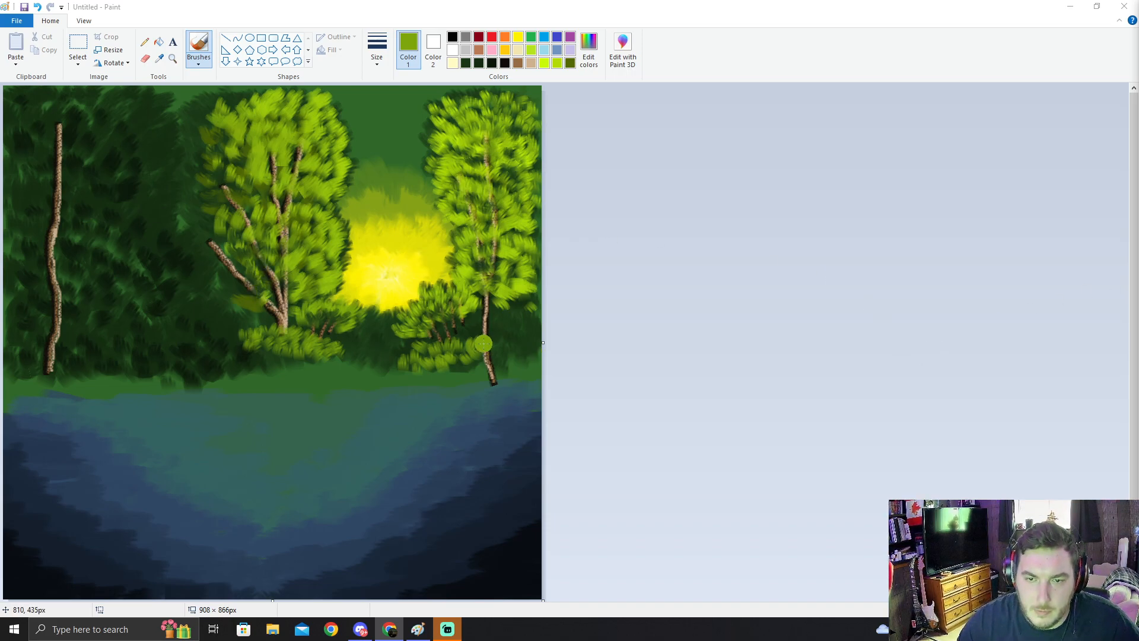
Step: Extend the leafy undergrowth around the right tree's lower trunk and out to the canvas edge in the same green
click(489, 361)
mouse_move(492, 362)
mouse_down()
mouse_move(491, 319)
mouse_move(509, 327)
mouse_move(513, 311)
mouse_move(531, 316)
mouse_move(534, 305)
mouse_move(533, 322)
mouse_move(535, 306)
mouse_move(498, 312)
mouse_move(510, 319)
mouse_move(519, 304)
mouse_move(520, 319)
mouse_move(496, 341)
mouse_move(536, 327)
mouse_move(521, 351)
mouse_move(499, 350)
mouse_move(525, 357)
mouse_move(535, 335)
mouse_move(492, 363)
mouse_move(525, 362)
mouse_move(455, 369)
mouse_up()
mouse_move(506, 341)
mouse_down()
mouse_move(531, 364)
mouse_move(516, 297)
mouse_move(526, 307)
mouse_move(528, 292)
mouse_move(513, 298)
mouse_move(512, 323)
mouse_move(485, 316)
mouse_move(487, 334)
mouse_move(474, 331)
mouse_move(511, 377)
mouse_up()
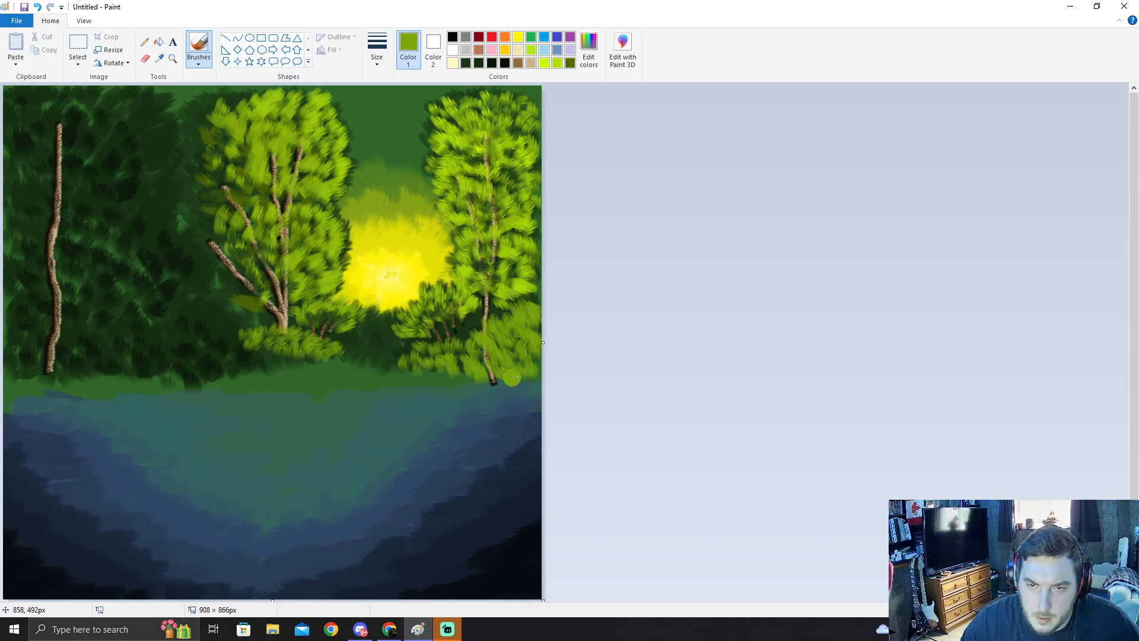
Step: Cover the right trunk's base with leaves and dab another low bush on the bank below the middle tree
key(alt+Tab)
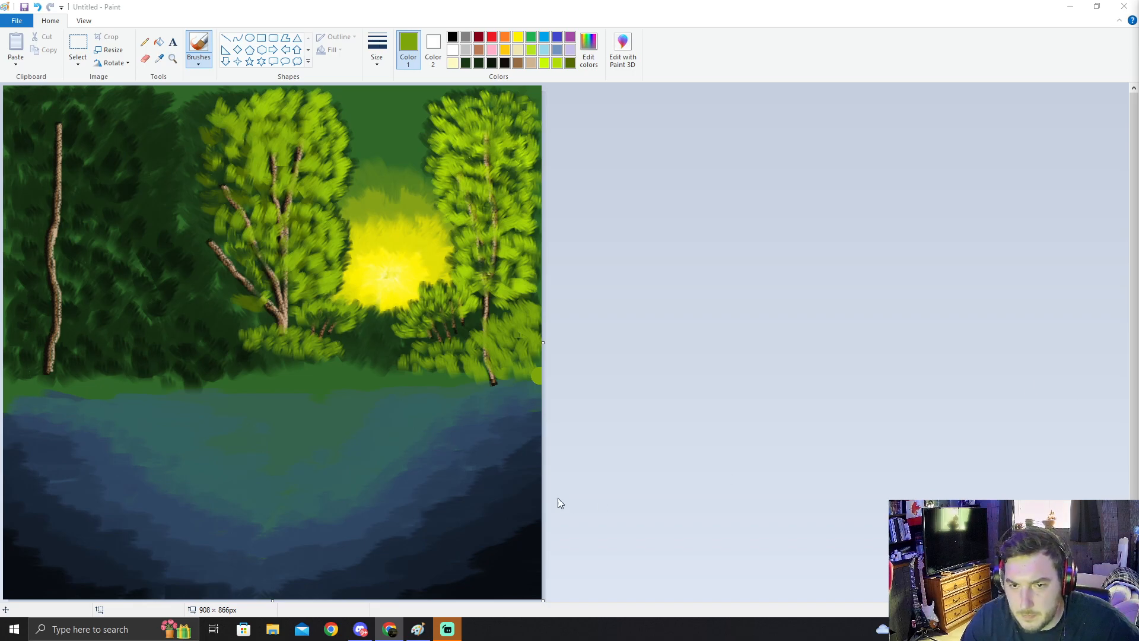
drag(475, 368, 488, 381)
drag(491, 374, 498, 383)
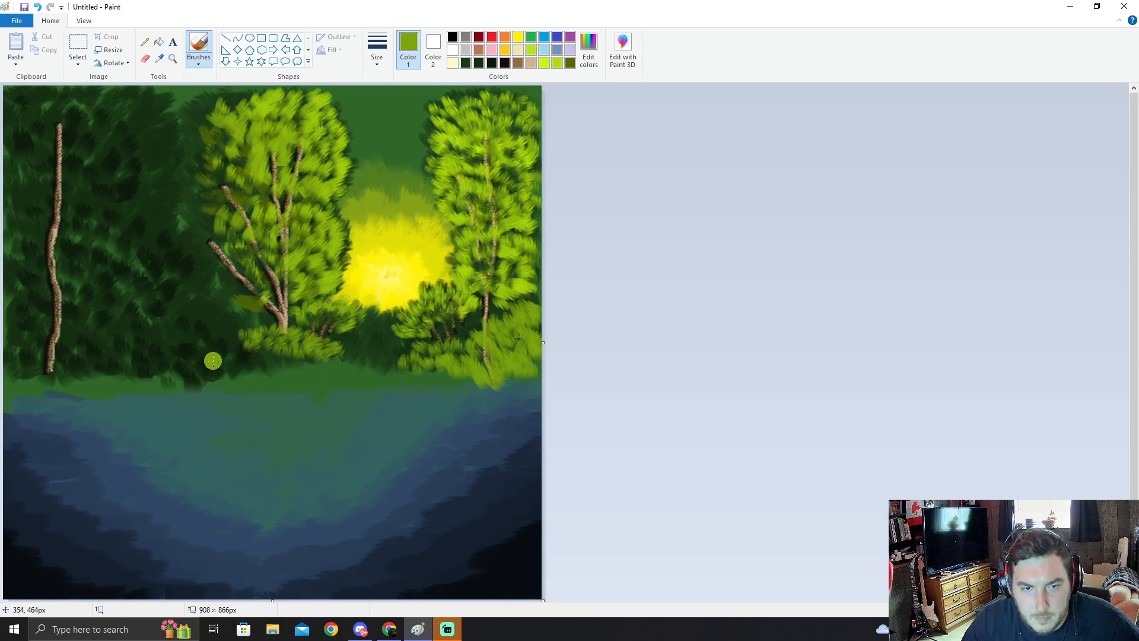
mouse_move(223, 368)
mouse_down()
mouse_move(281, 362)
mouse_move(217, 348)
mouse_move(281, 355)
mouse_move(281, 370)
mouse_move(274, 355)
mouse_move(245, 341)
mouse_move(246, 356)
mouse_move(224, 338)
mouse_move(217, 355)
mouse_move(234, 340)
mouse_move(270, 356)
mouse_up()
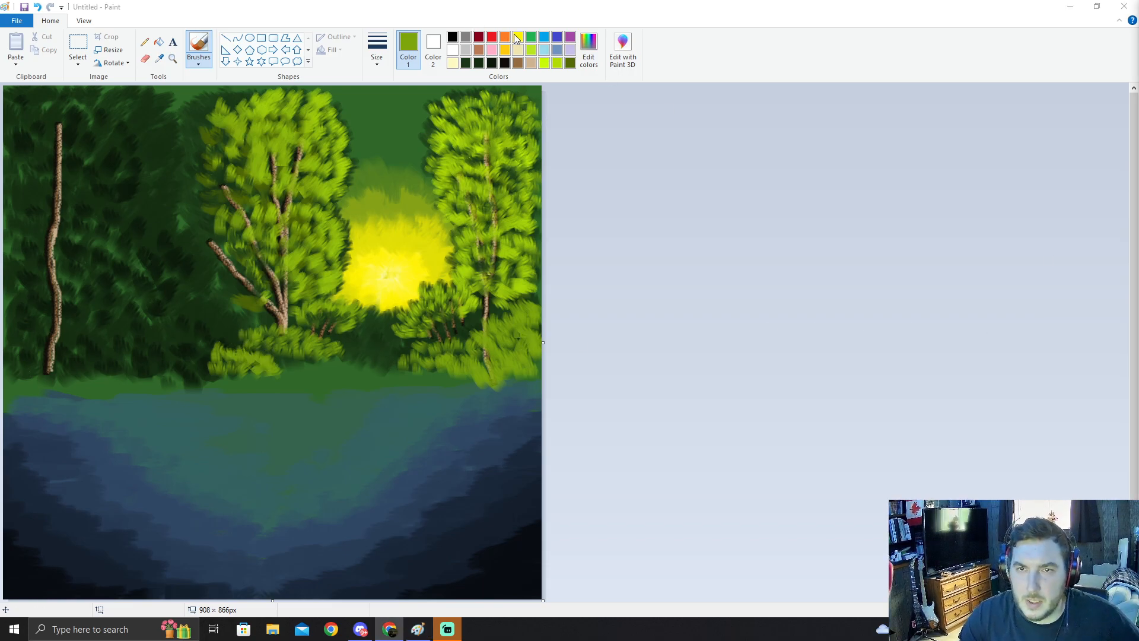
Step: Mix a bright yellow-green starting from yellow and dab highlights over the middle and right trees and the low bushes
click(519, 35)
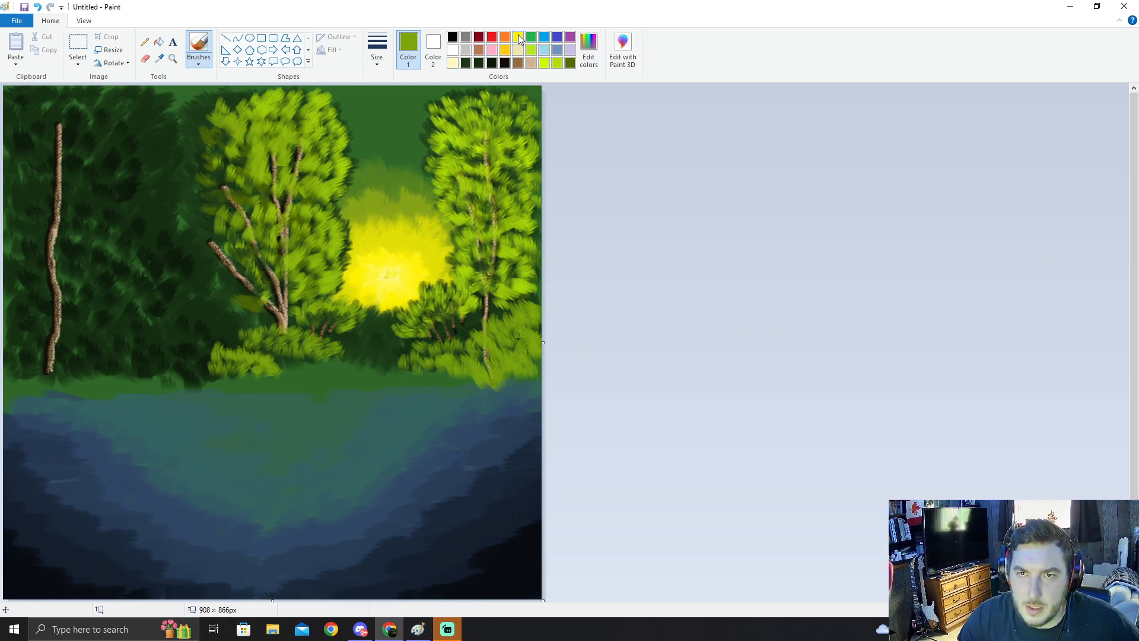
click(596, 57)
click(593, 236)
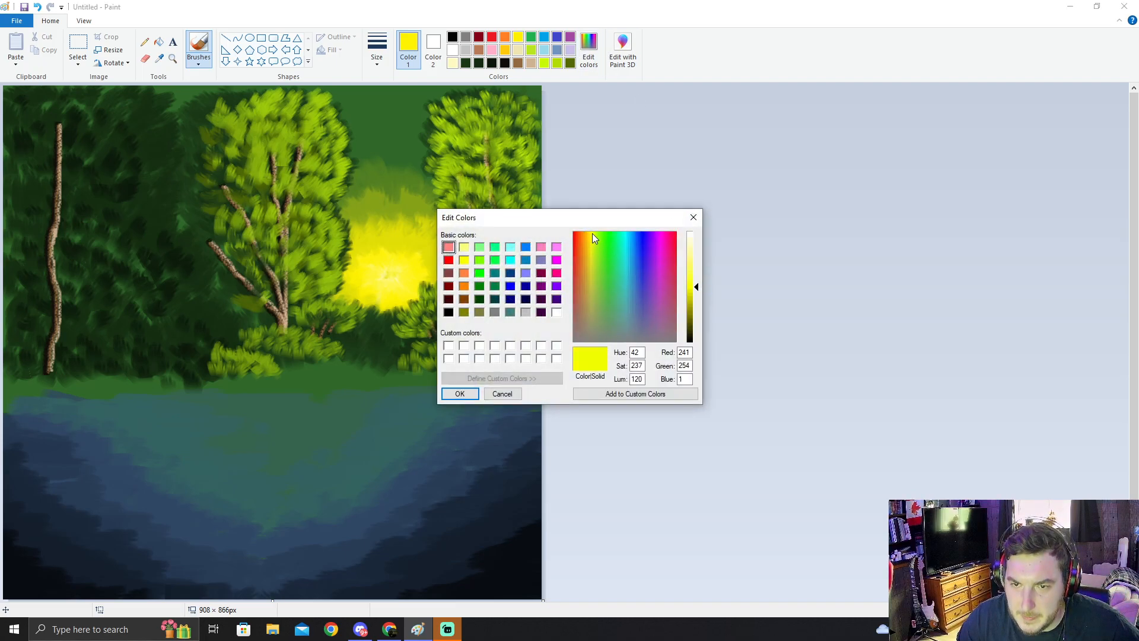
click(460, 395)
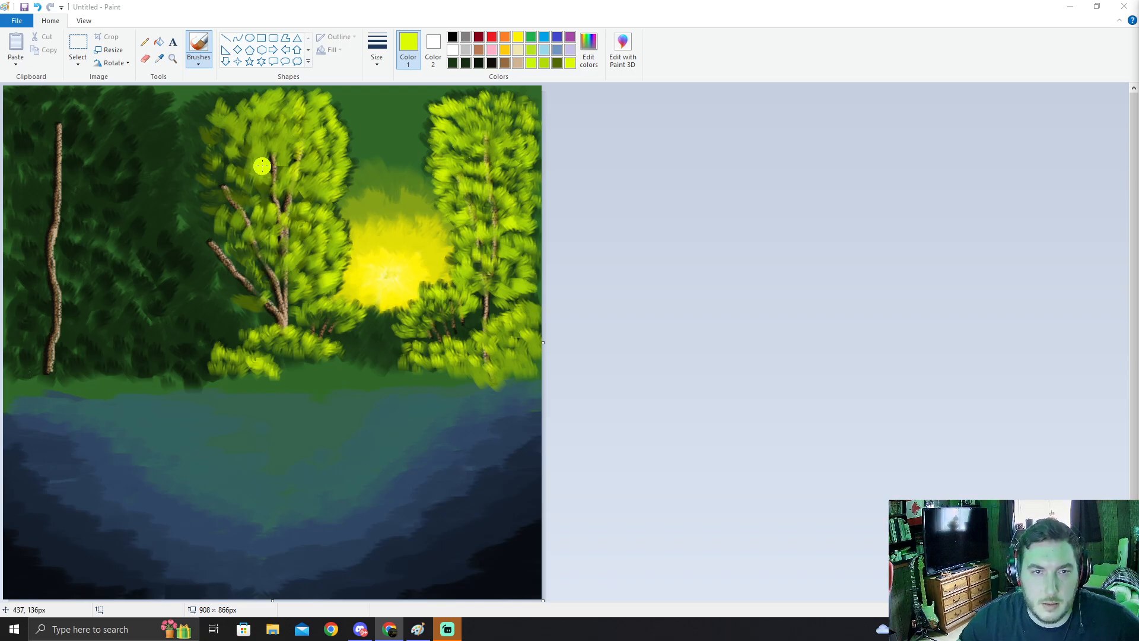
Step: Sample a dark olive green from the middle tree's foliage between the upper branches and return to the brush
click(532, 52)
click(160, 59)
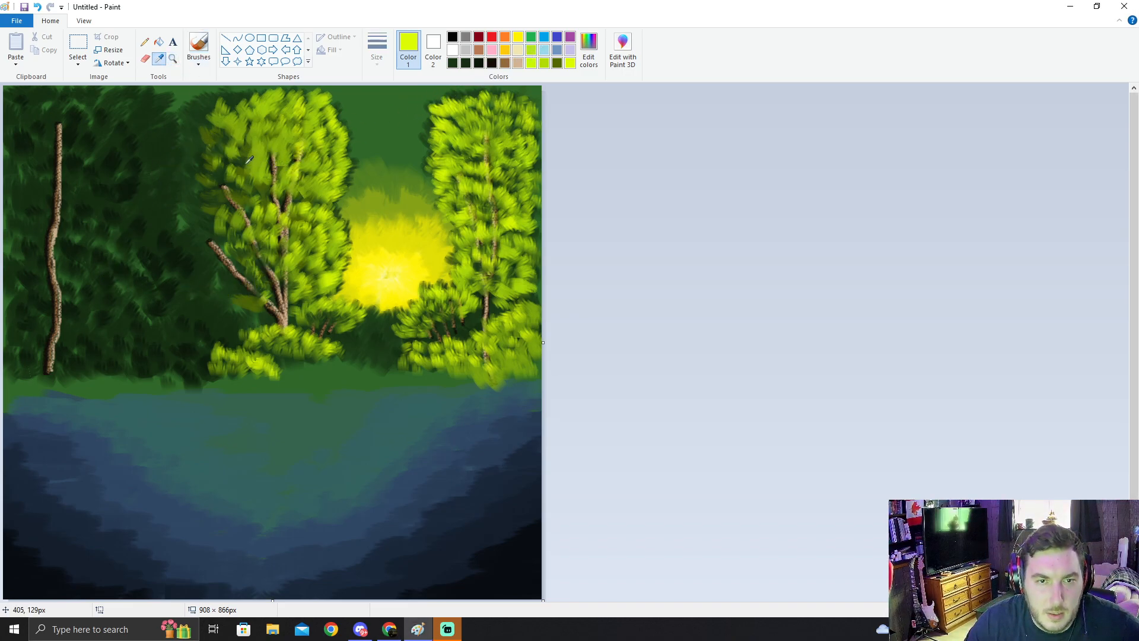
click(266, 186)
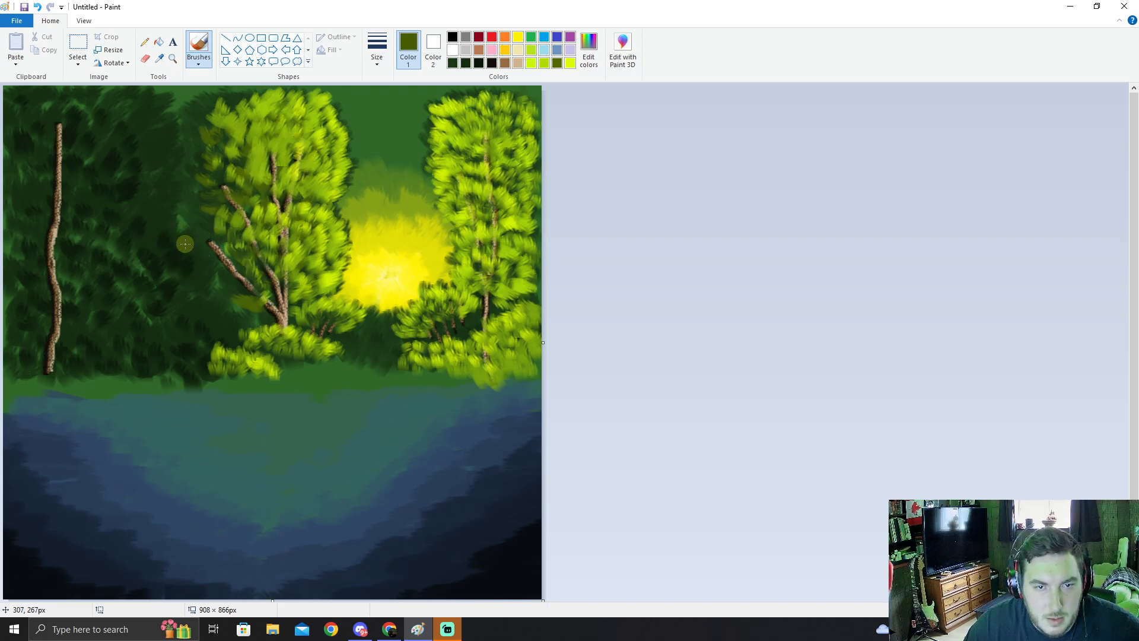
Step: Paint a clump of dark olive leaf strokes around the bare lower-left branches of the middle tree
drag(191, 249, 204, 257)
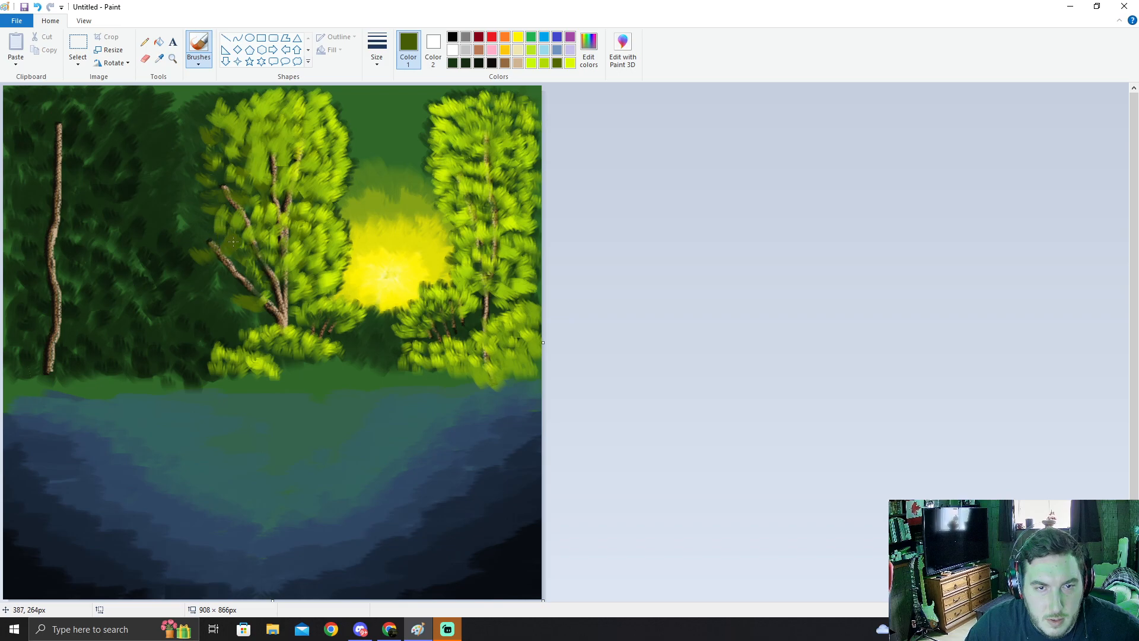
mouse_move(196, 306)
mouse_down()
mouse_move(172, 301)
mouse_move(203, 312)
mouse_up()
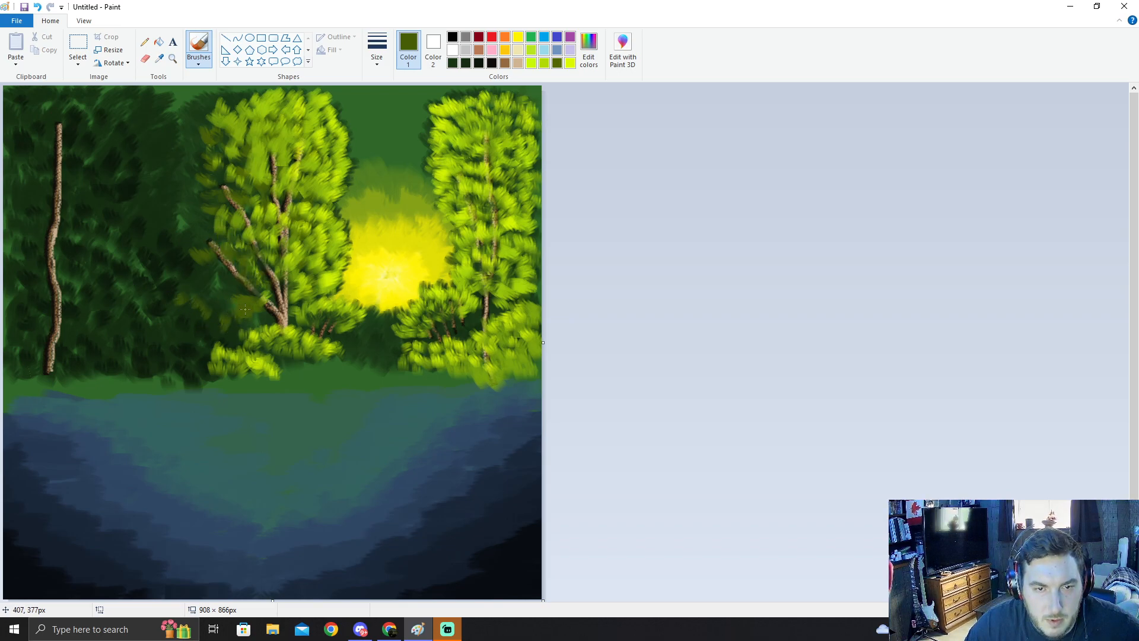
mouse_move(171, 288)
mouse_down()
mouse_move(154, 271)
mouse_move(168, 264)
mouse_move(155, 247)
mouse_move(170, 247)
mouse_move(165, 221)
mouse_move(183, 233)
mouse_move(204, 214)
mouse_up()
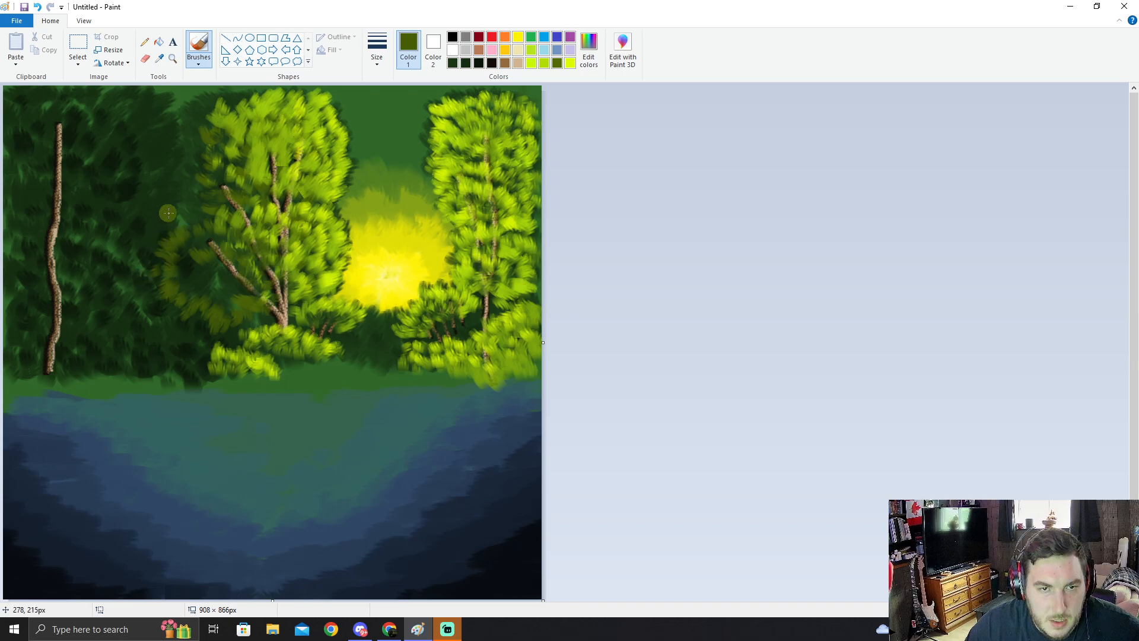
drag(195, 220, 204, 204)
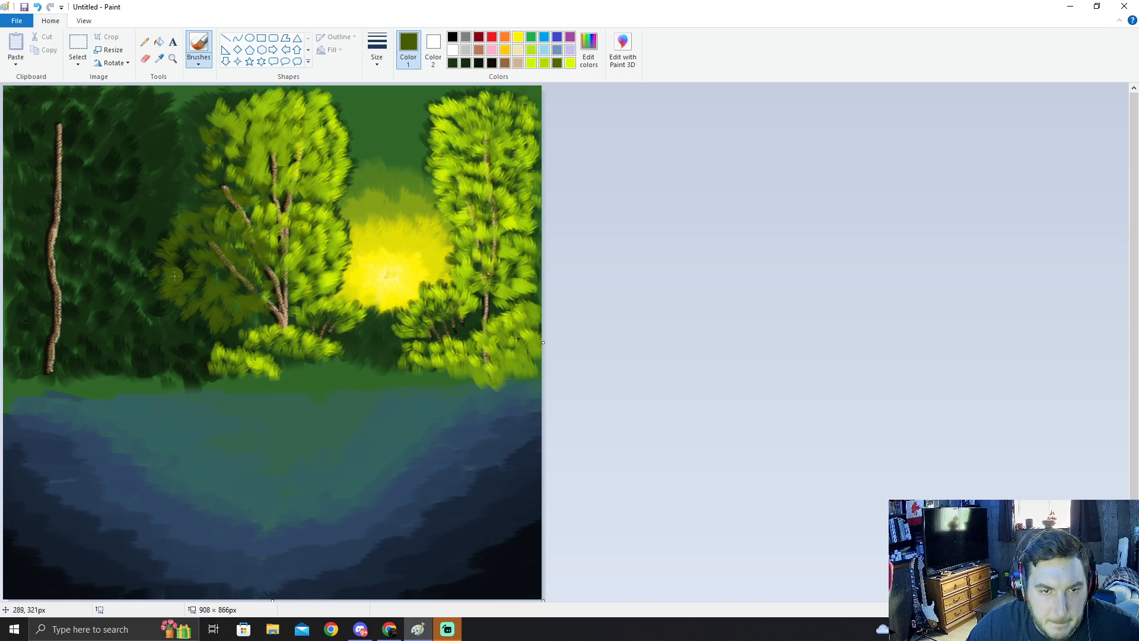
Step: Sample dark green from the background and dab shadows into the new olive clump on the middle tree
click(161, 58)
click(159, 210)
mouse_move(206, 236)
mouse_down()
mouse_move(251, 255)
mouse_move(226, 223)
mouse_move(196, 232)
mouse_up()
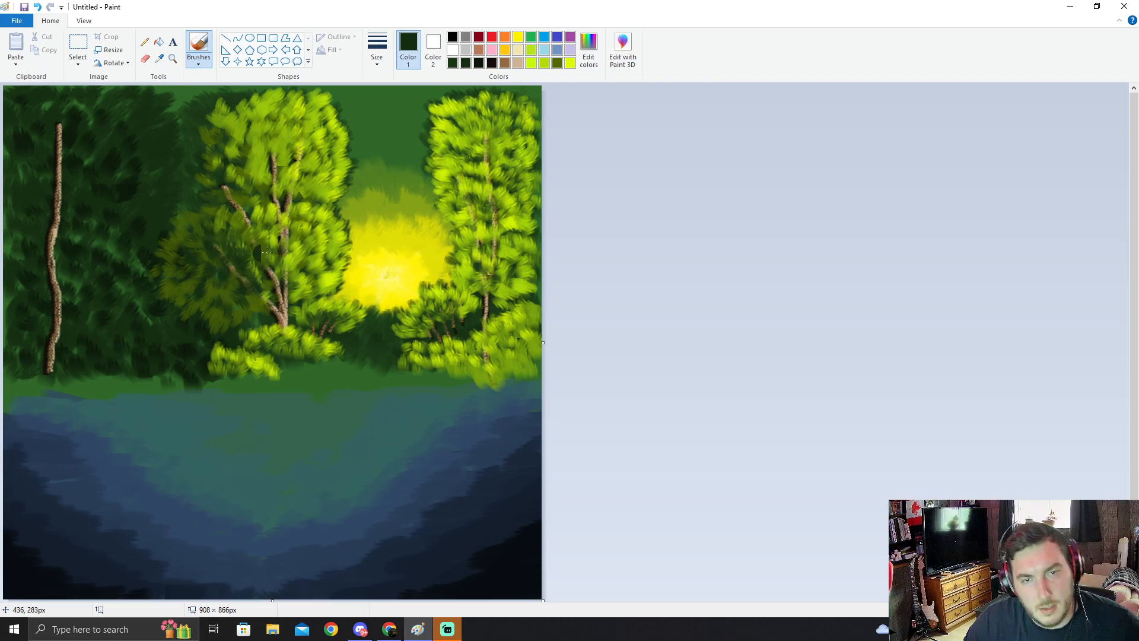
Step: Highlight the middle tree's lower-left clump with a mid green and a bright lime sampled from the tree's upper foliage
click(162, 60)
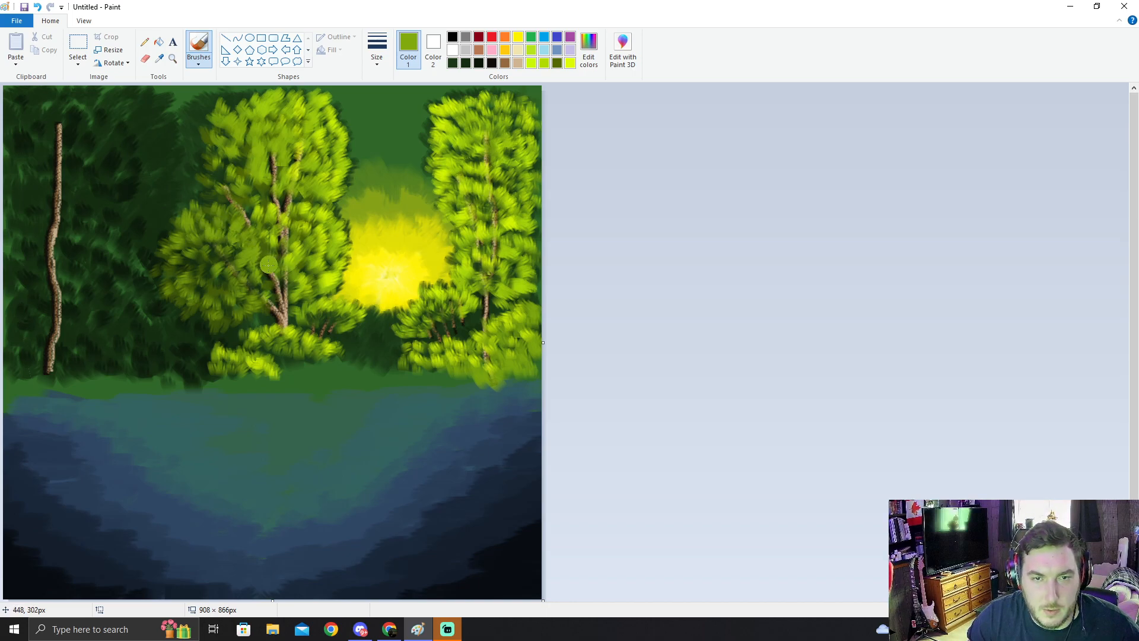
click(159, 59)
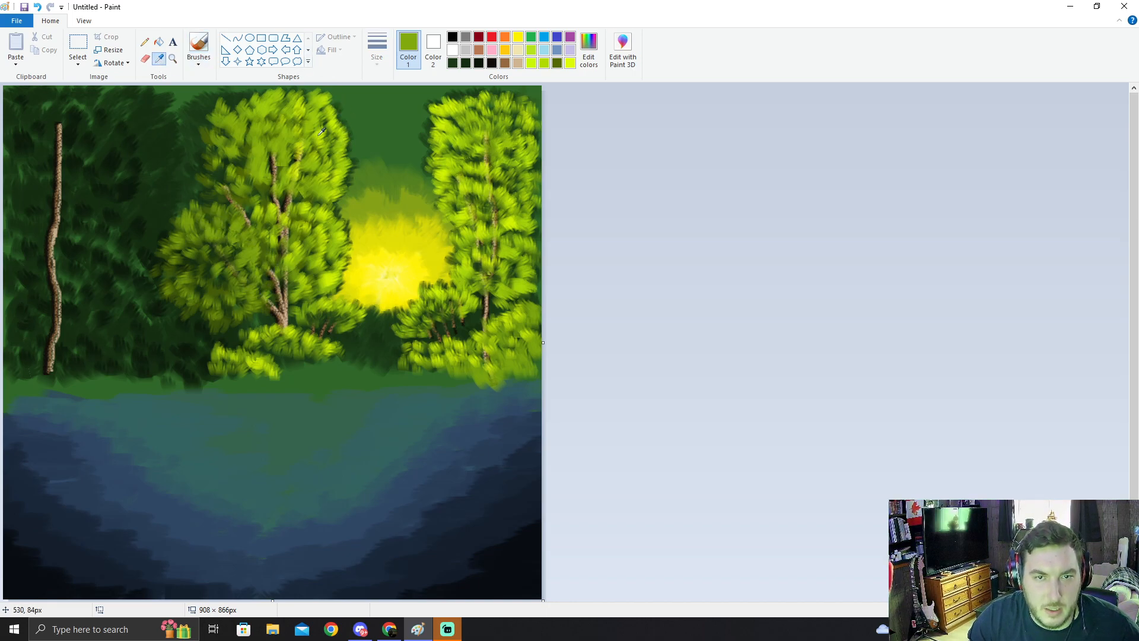
click(321, 130)
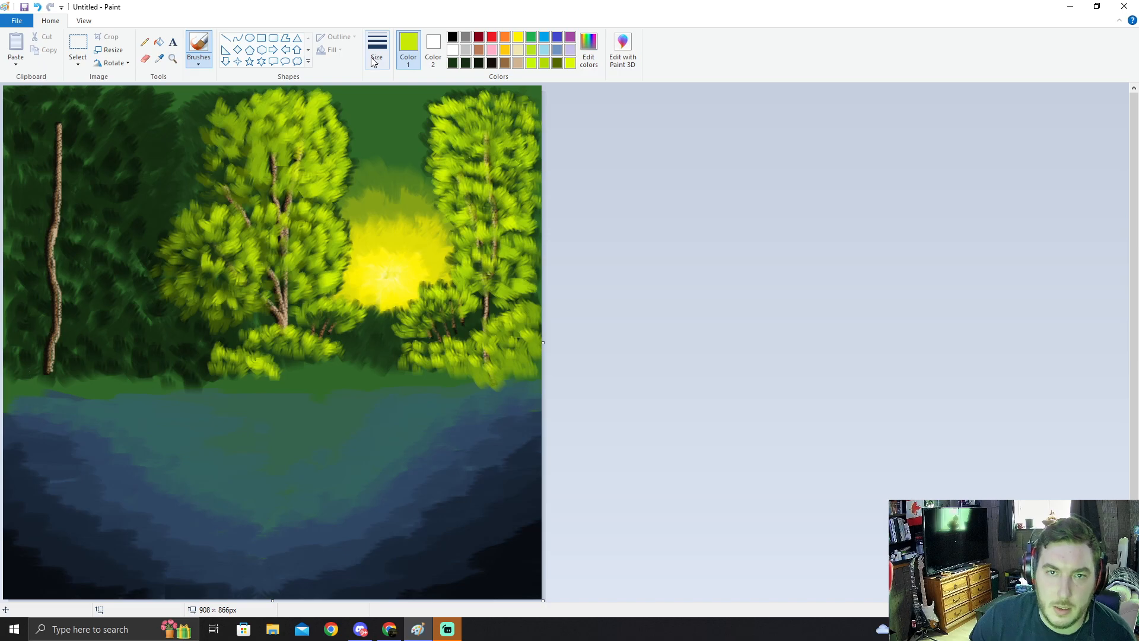
Step: Sample dark olive from the middle tree's edge and adjust the brush color to red 79, green 112, blue 10
click(159, 58)
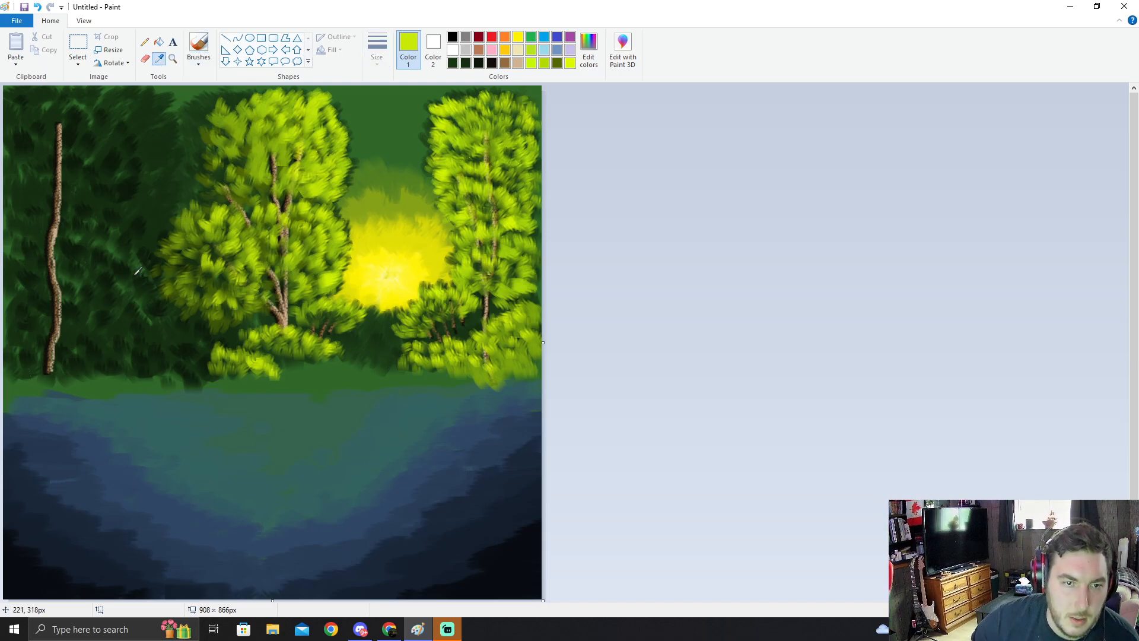
click(118, 152)
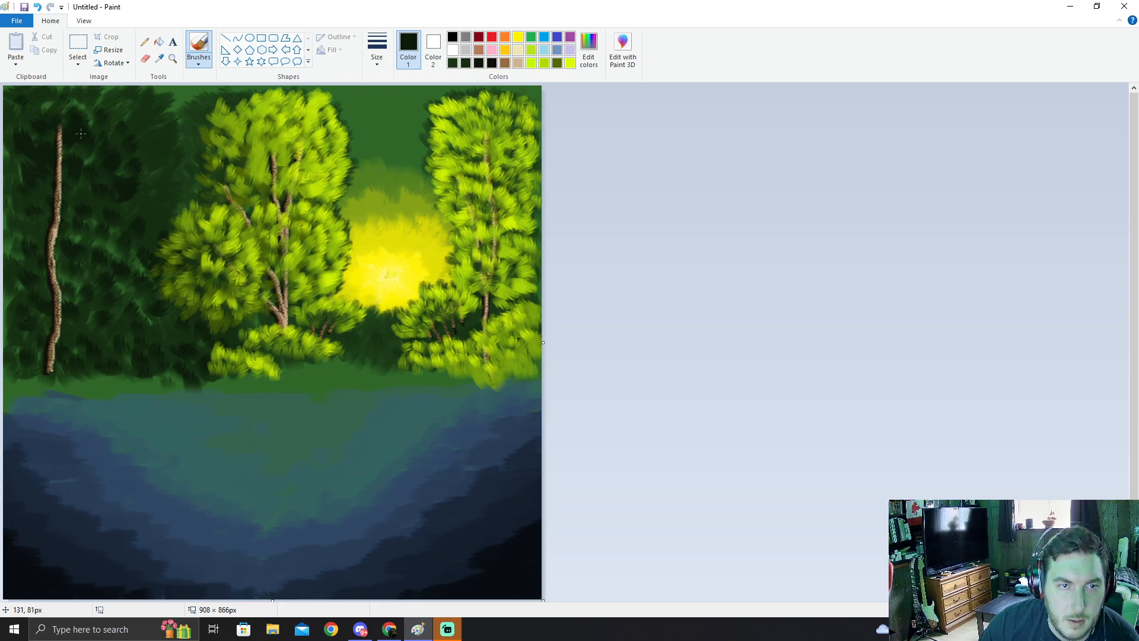
click(159, 61)
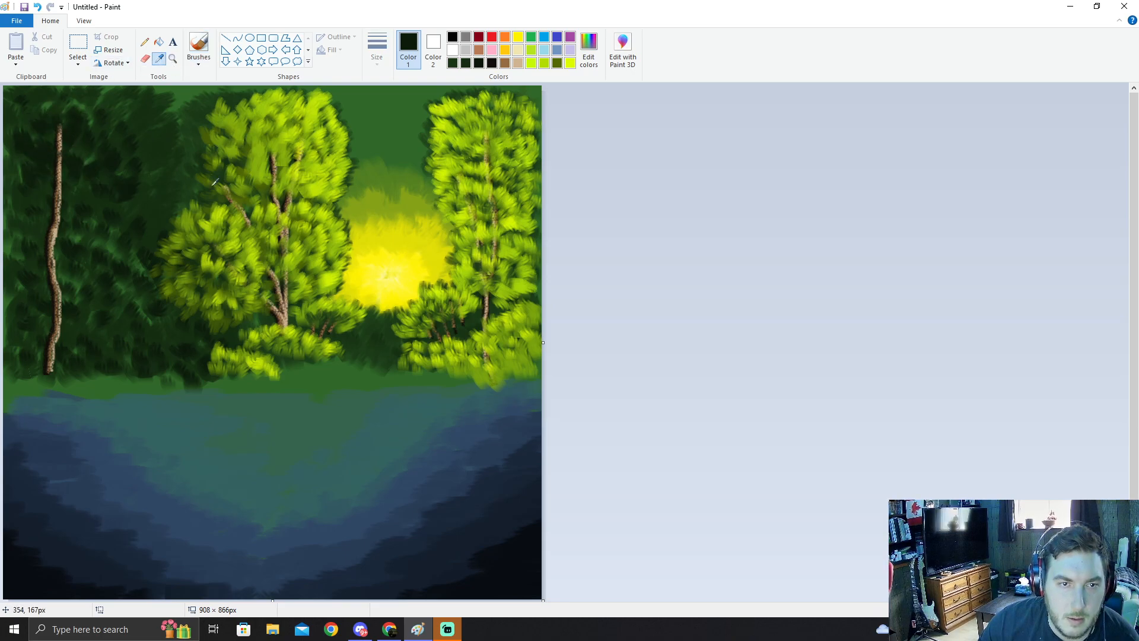
click(208, 139)
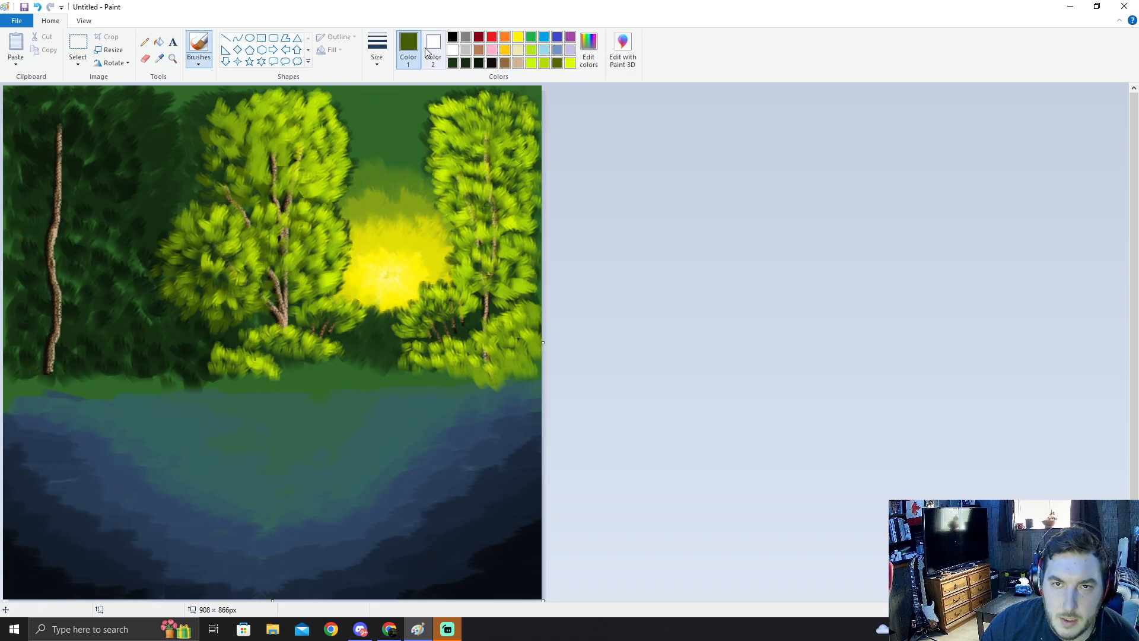
click(384, 60)
click(592, 56)
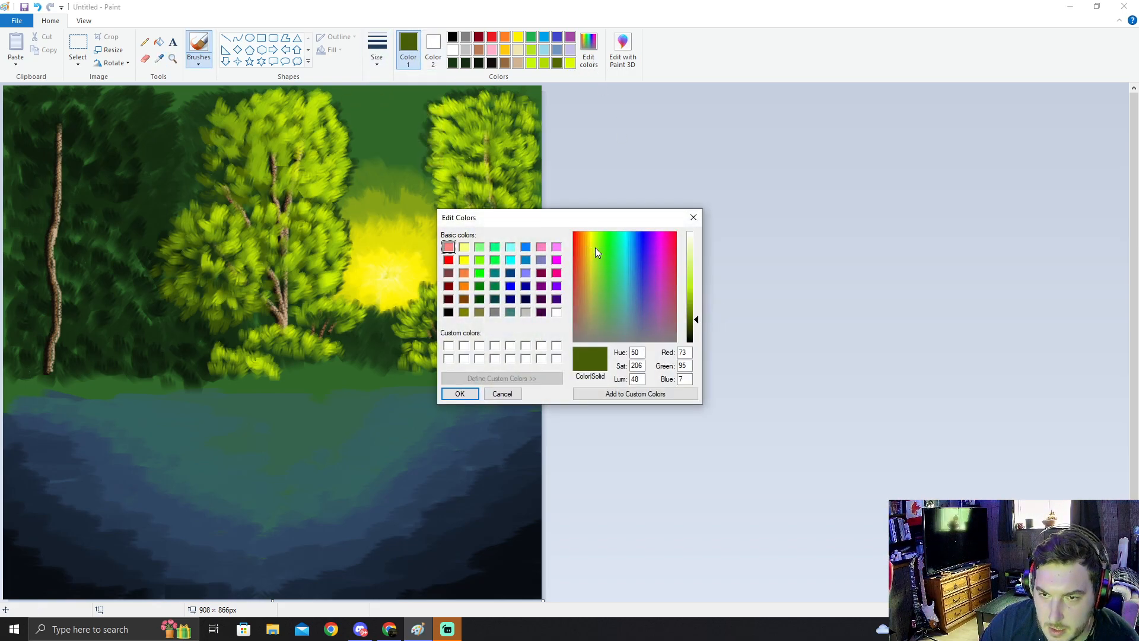
click(699, 316)
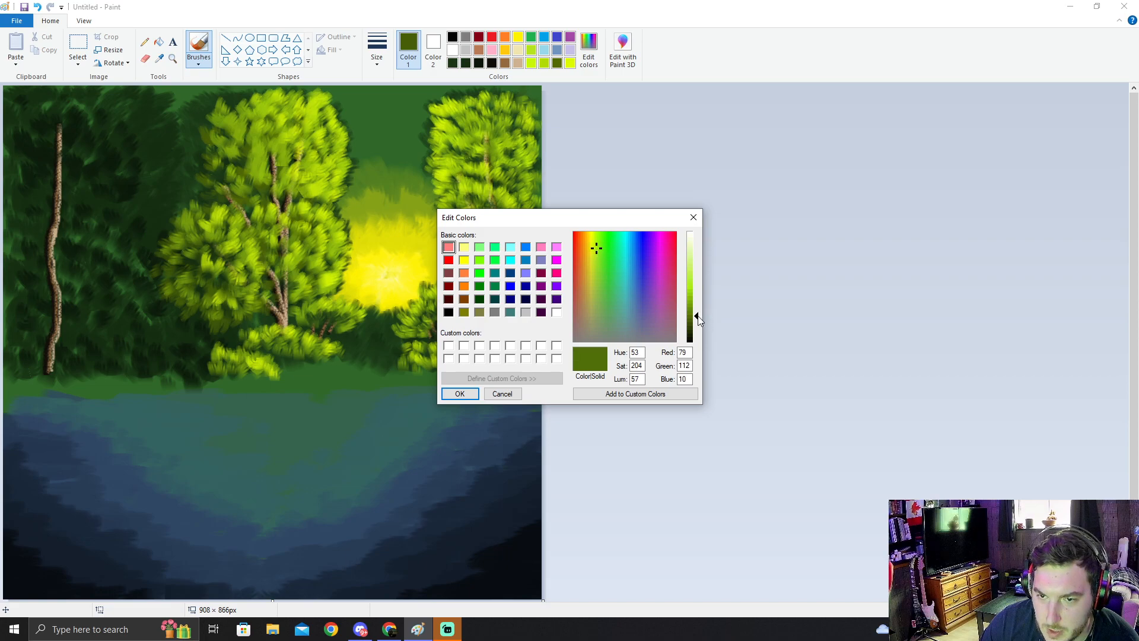
click(467, 395)
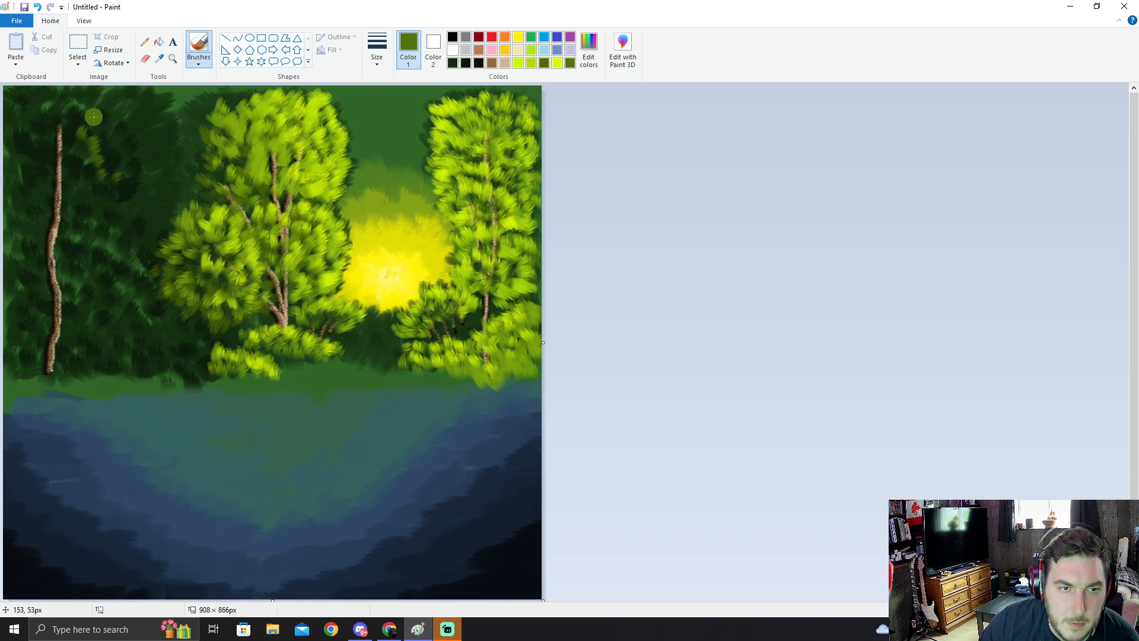
Step: Paint olive-green leaf strokes across the top of the left tree and down the right side of its trunk
drag(124, 113, 122, 121)
drag(141, 122, 135, 164)
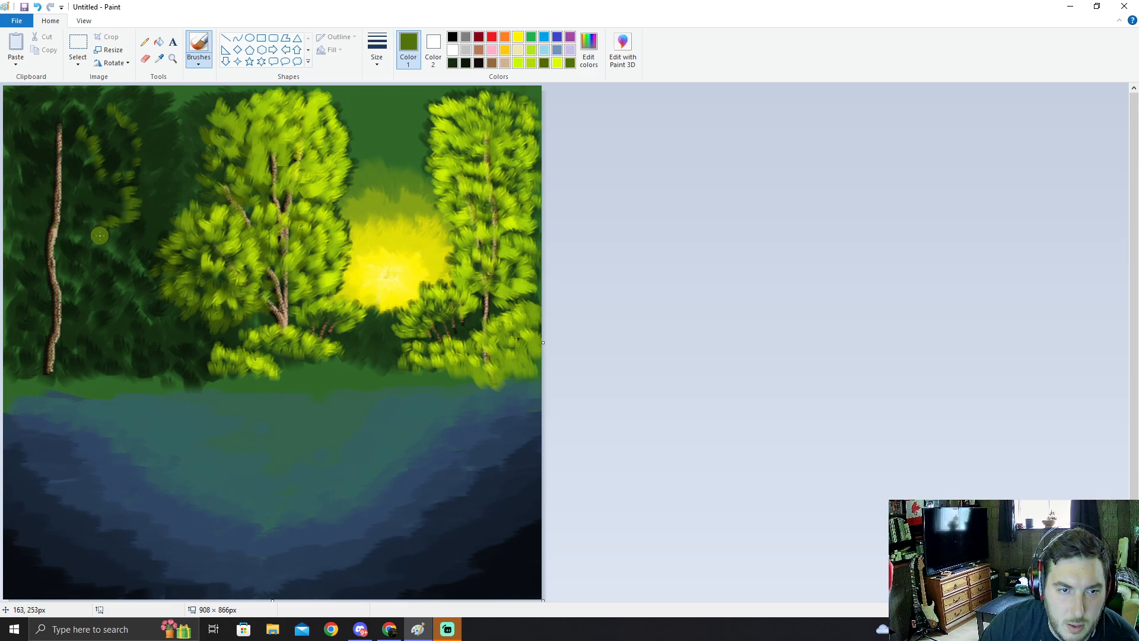
mouse_move(141, 219)
mouse_down()
mouse_move(126, 229)
mouse_move(143, 209)
mouse_move(141, 163)
mouse_move(155, 146)
mouse_move(147, 113)
mouse_up()
mouse_move(144, 105)
mouse_down()
mouse_move(110, 138)
mouse_move(126, 143)
mouse_up()
drag(133, 146, 125, 150)
drag(115, 94, 110, 101)
mouse_move(106, 94)
mouse_down()
mouse_move(85, 107)
mouse_move(52, 92)
mouse_move(6, 97)
mouse_move(26, 111)
mouse_up()
drag(13, 93, 39, 95)
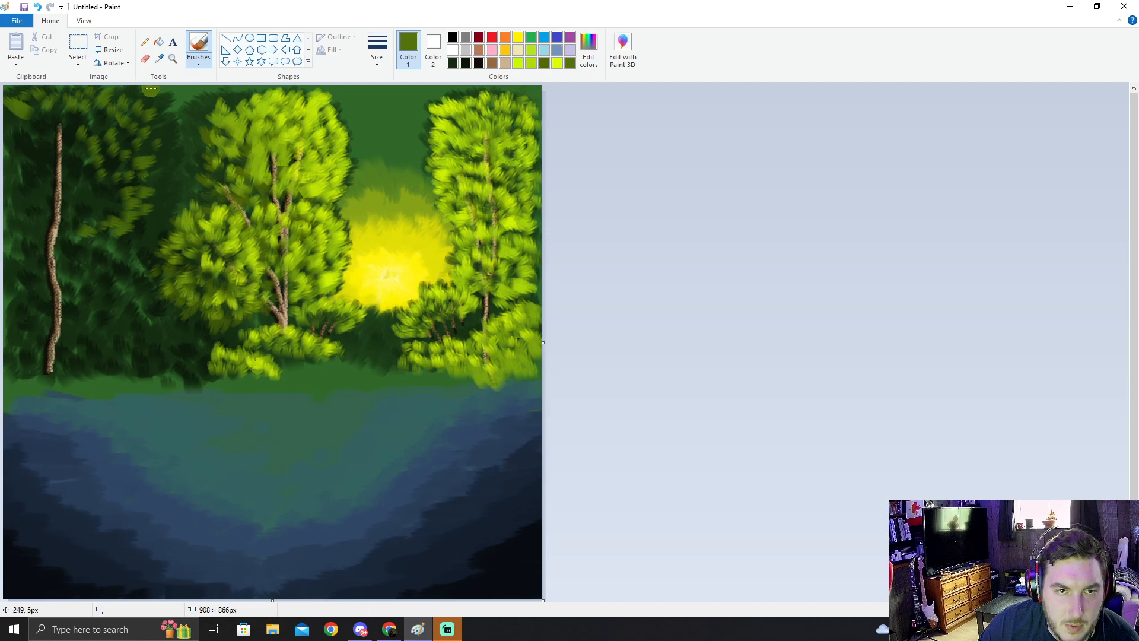
mouse_move(152, 99)
mouse_down()
mouse_move(161, 134)
mouse_move(175, 136)
mouse_move(139, 157)
mouse_move(153, 142)
mouse_move(144, 148)
mouse_move(139, 127)
mouse_move(126, 138)
mouse_move(92, 114)
mouse_move(154, 163)
mouse_up()
mouse_move(163, 171)
mouse_down()
mouse_move(132, 175)
mouse_move(154, 176)
mouse_move(164, 197)
mouse_move(137, 197)
mouse_move(158, 220)
mouse_move(131, 236)
mouse_up()
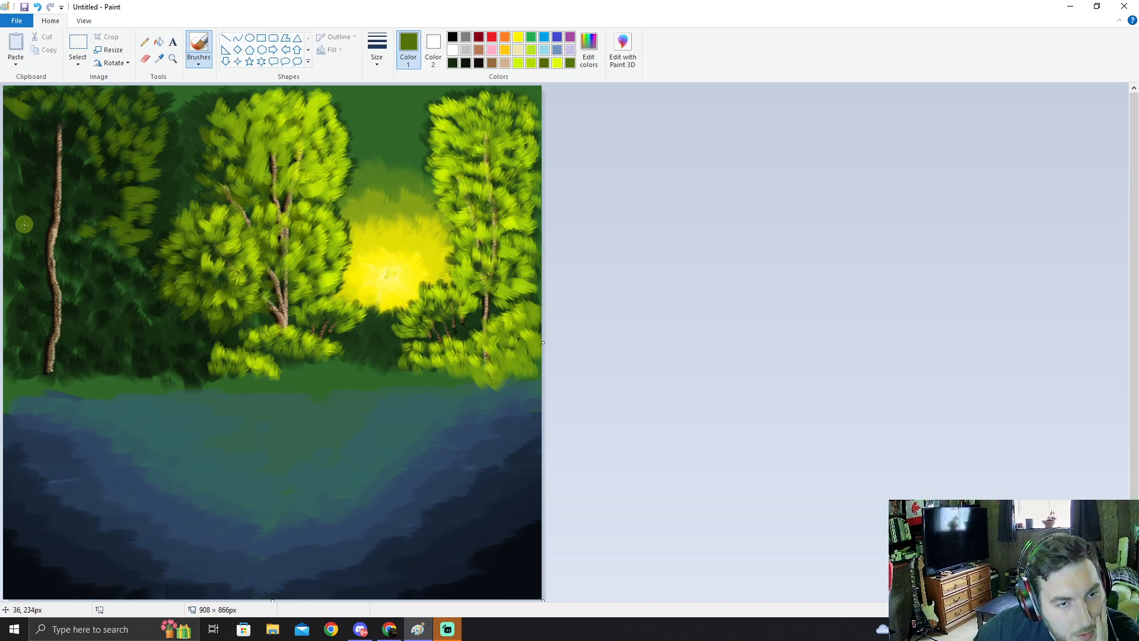
Step: Fill the left side and center of the left tree's crown with olive-green leaves, overlapping the upper trunk
mouse_move(78, 244)
mouse_down()
mouse_move(7, 245)
mouse_move(20, 232)
mouse_move(7, 228)
mouse_move(21, 215)
mouse_move(6, 202)
mouse_move(15, 187)
mouse_move(6, 213)
mouse_move(15, 190)
mouse_up()
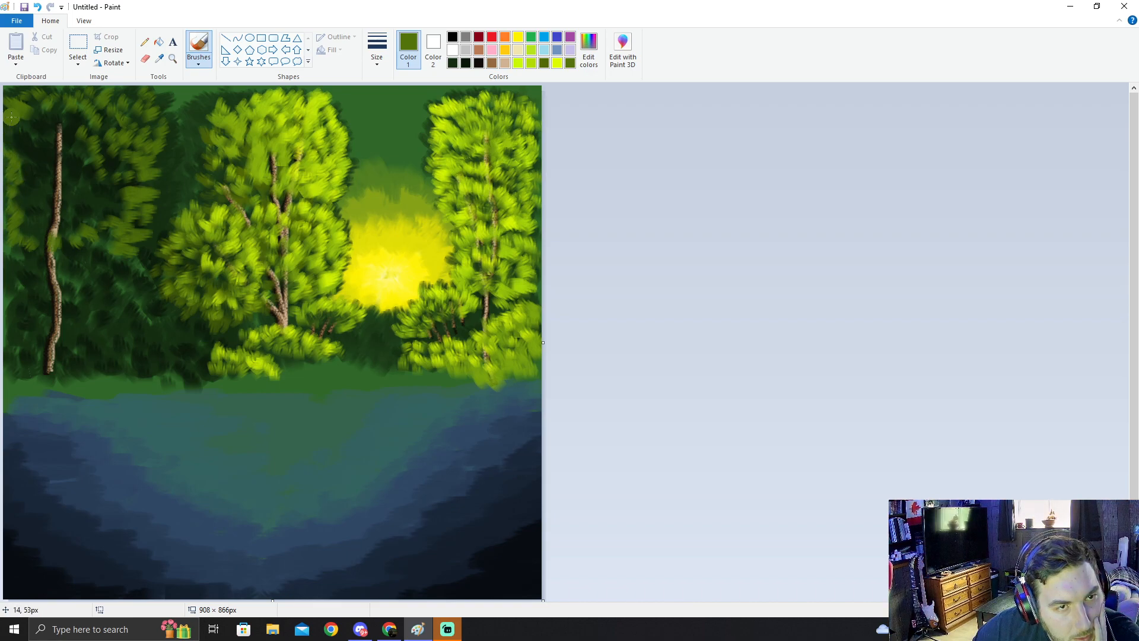
mouse_move(7, 143)
mouse_down()
mouse_move(58, 103)
mouse_move(89, 124)
mouse_up()
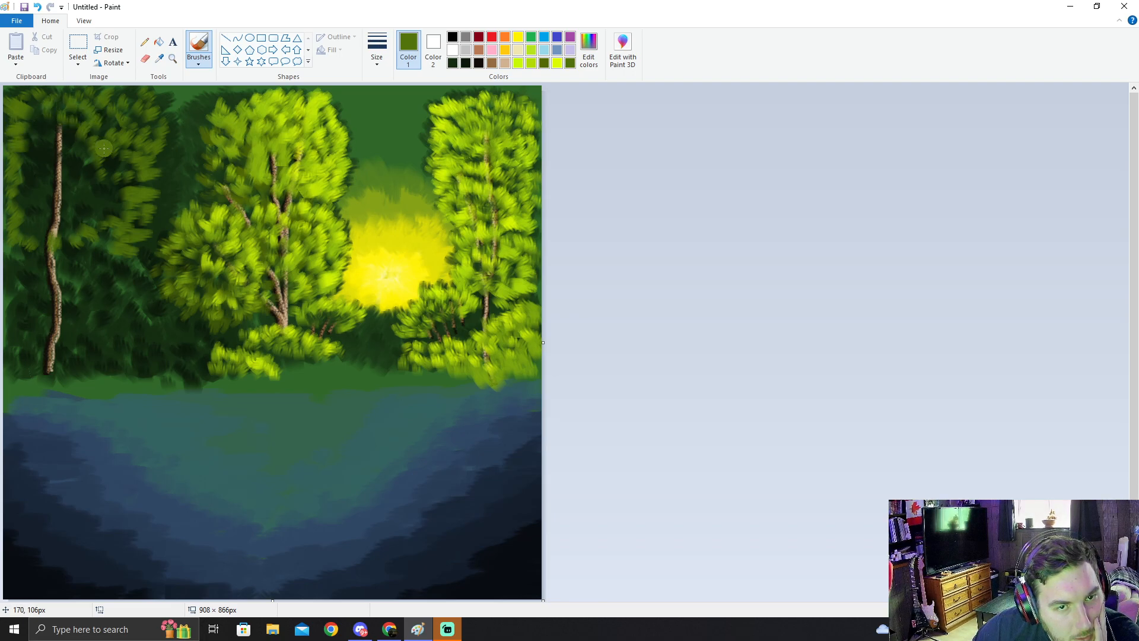
drag(106, 177, 113, 189)
mouse_move(22, 117)
mouse_down()
mouse_move(54, 125)
mouse_move(30, 146)
mouse_up()
mouse_move(17, 160)
mouse_down()
mouse_move(34, 165)
mouse_move(23, 184)
mouse_up()
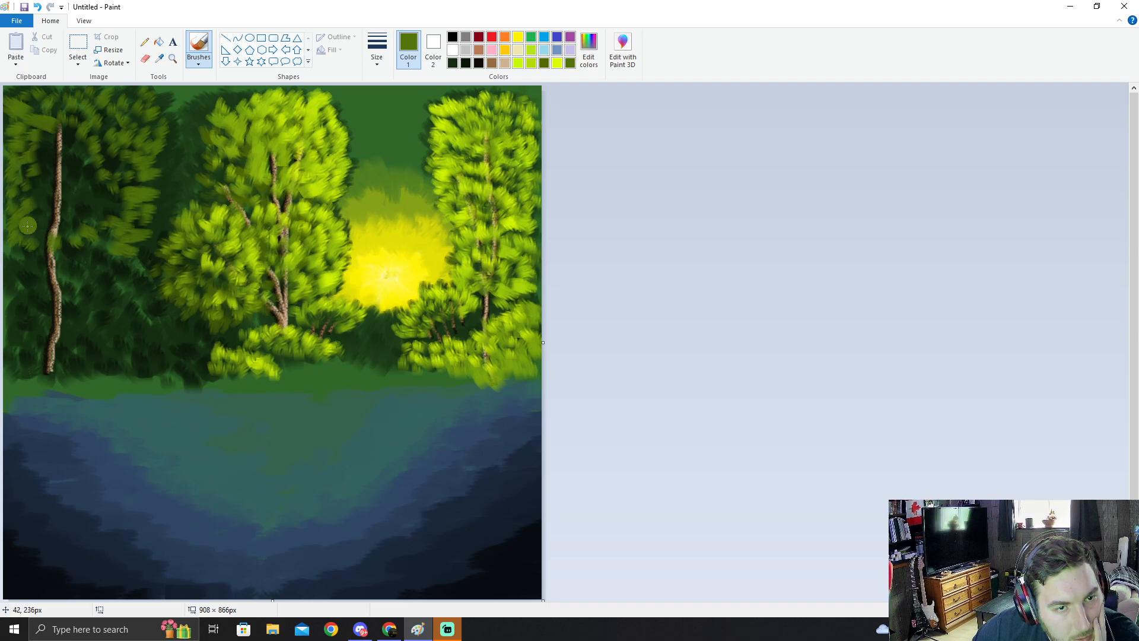
mouse_move(34, 244)
mouse_down()
mouse_move(75, 210)
mouse_move(94, 219)
mouse_move(119, 206)
mouse_move(96, 192)
mouse_move(107, 188)
mouse_move(94, 162)
mouse_move(78, 166)
mouse_move(89, 144)
mouse_move(84, 179)
mouse_move(101, 172)
mouse_move(81, 167)
mouse_move(80, 122)
mouse_up()
mouse_move(30, 130)
mouse_down()
mouse_move(43, 116)
mouse_move(62, 125)
mouse_up()
mouse_move(37, 146)
mouse_down()
mouse_move(52, 132)
mouse_move(50, 155)
mouse_up()
drag(27, 192, 42, 172)
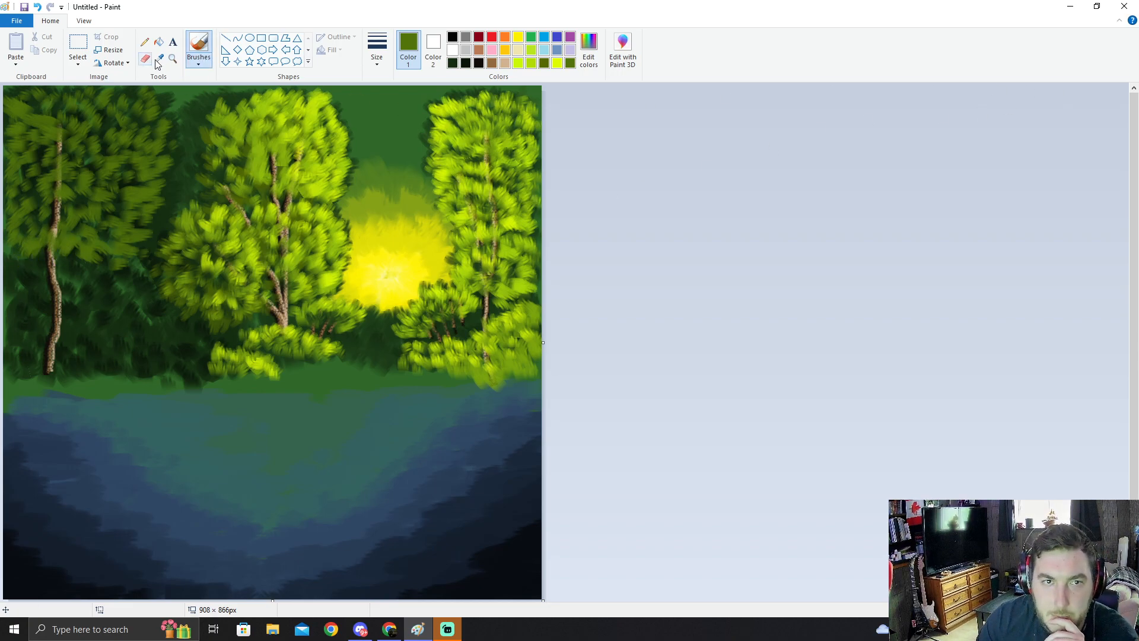
Step: Sample yellow-green from the middle tree's foliage and edit the brush color to a darker, greener shade
click(246, 133)
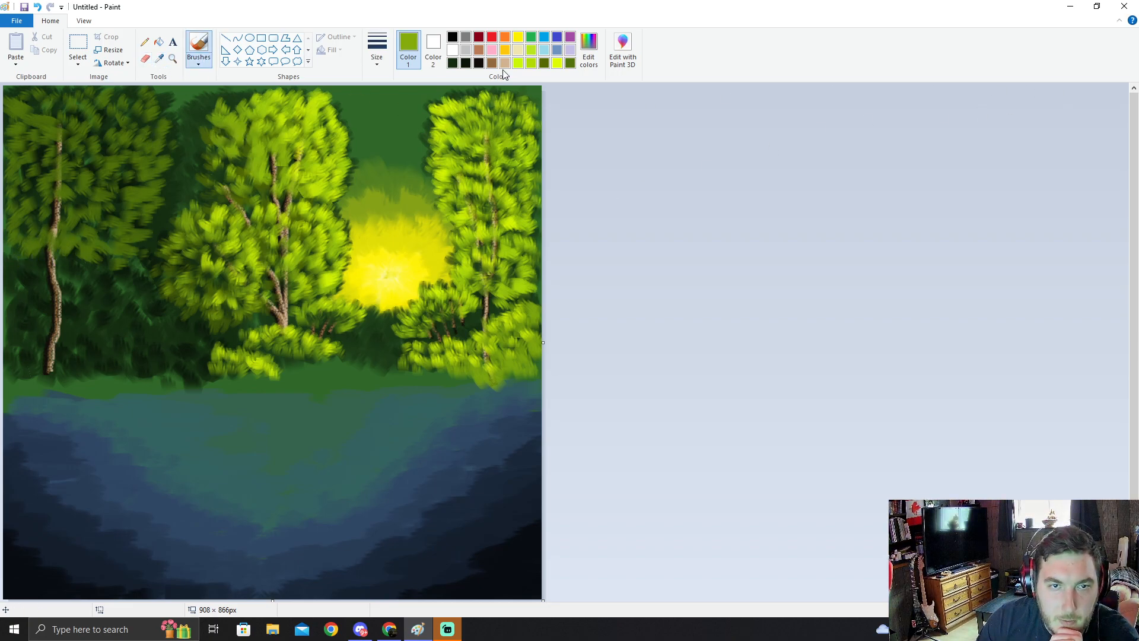
click(588, 50)
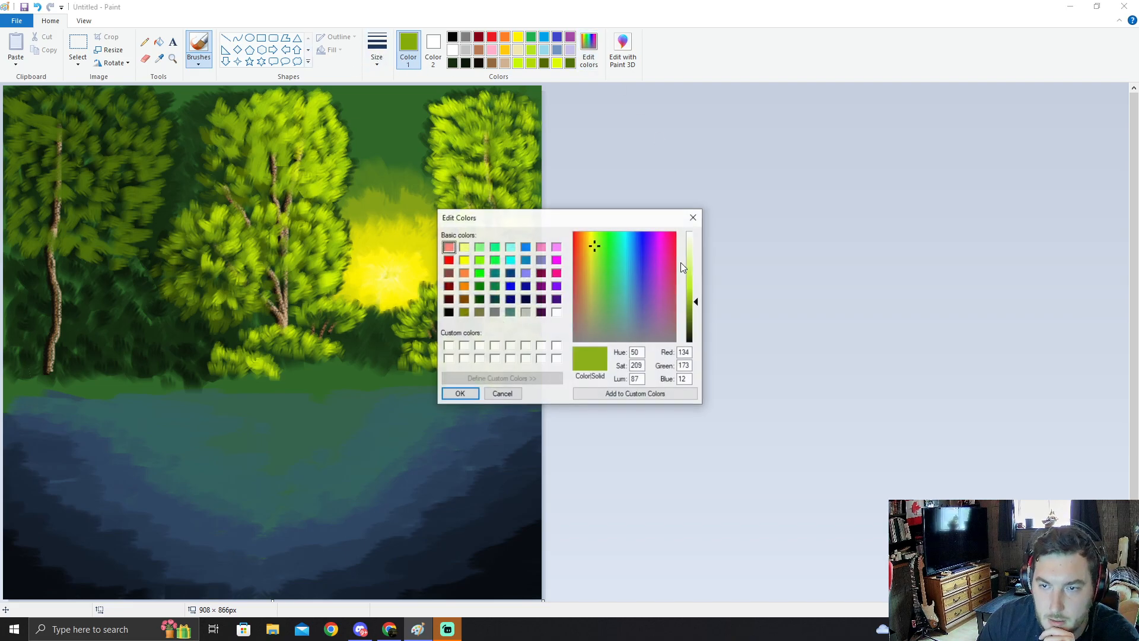
drag(697, 302, 699, 313)
drag(594, 247, 598, 247)
click(460, 394)
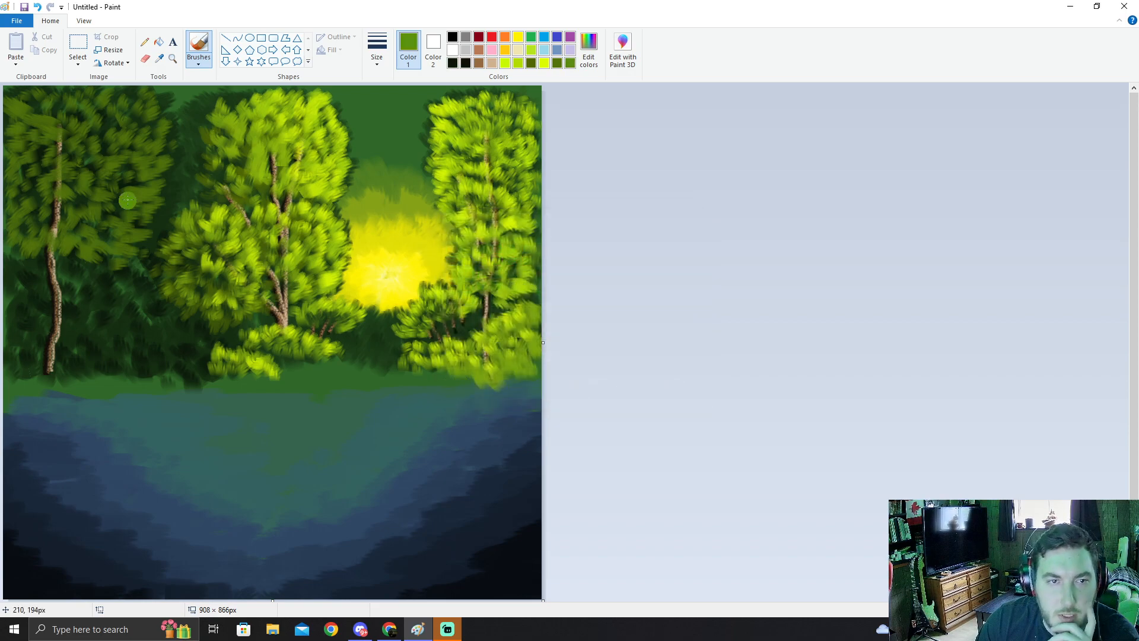
Step: Brush medium-green highlight leaves over the left tree's crown and across the top of its trunk
mouse_move(112, 134)
mouse_down()
mouse_move(150, 137)
mouse_move(130, 148)
mouse_move(136, 117)
mouse_move(99, 96)
mouse_move(81, 127)
mouse_move(81, 110)
mouse_move(57, 100)
mouse_move(53, 119)
mouse_move(43, 116)
mouse_move(127, 99)
mouse_move(141, 145)
mouse_move(130, 175)
mouse_move(156, 181)
mouse_move(96, 165)
mouse_move(50, 89)
mouse_move(40, 103)
mouse_move(28, 94)
mouse_move(114, 98)
mouse_move(175, 127)
mouse_move(143, 205)
mouse_move(159, 208)
mouse_move(119, 230)
mouse_move(129, 244)
mouse_move(112, 250)
mouse_move(69, 232)
mouse_move(105, 227)
mouse_up()
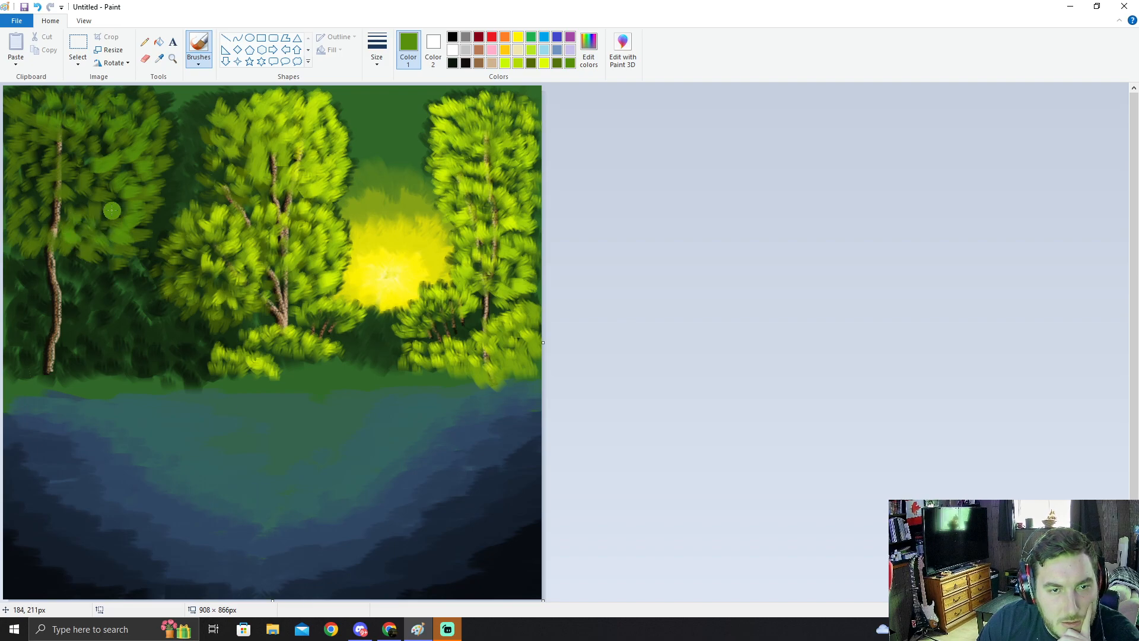
mouse_move(103, 201)
mouse_down()
mouse_move(85, 207)
mouse_move(75, 194)
mouse_up()
mouse_move(96, 185)
mouse_down()
mouse_move(70, 185)
mouse_move(81, 179)
mouse_move(56, 160)
mouse_up()
mouse_move(116, 142)
mouse_down()
mouse_move(72, 156)
mouse_move(91, 133)
mouse_up()
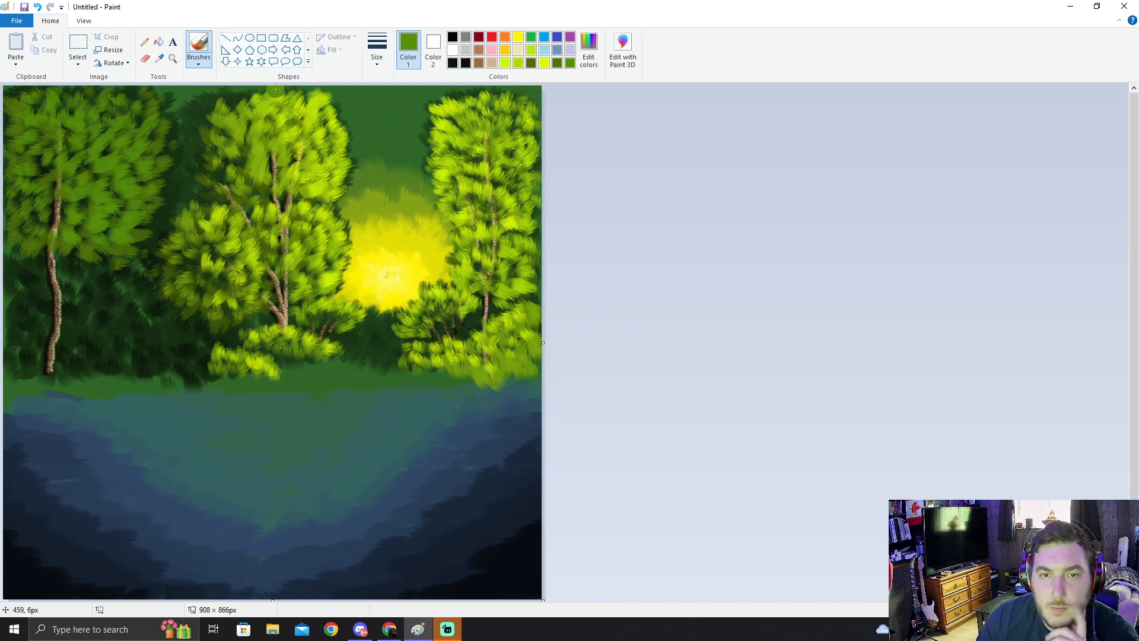
Step: Sample yellow-green from the middle tree and paint brighter highlight leaves across the left tree's crown
click(160, 59)
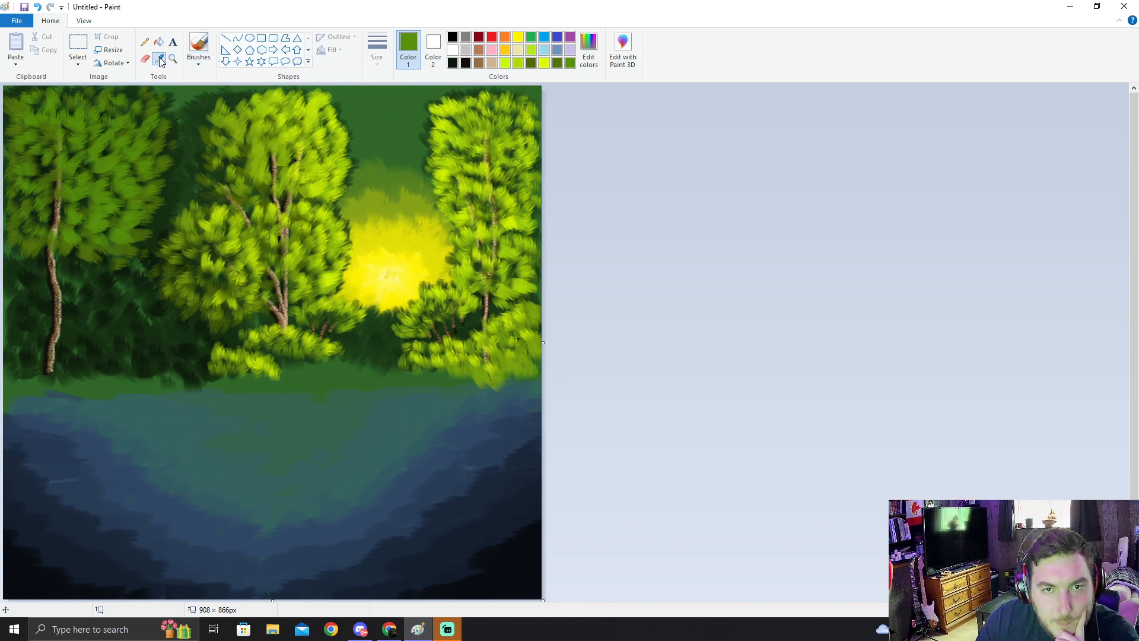
click(272, 146)
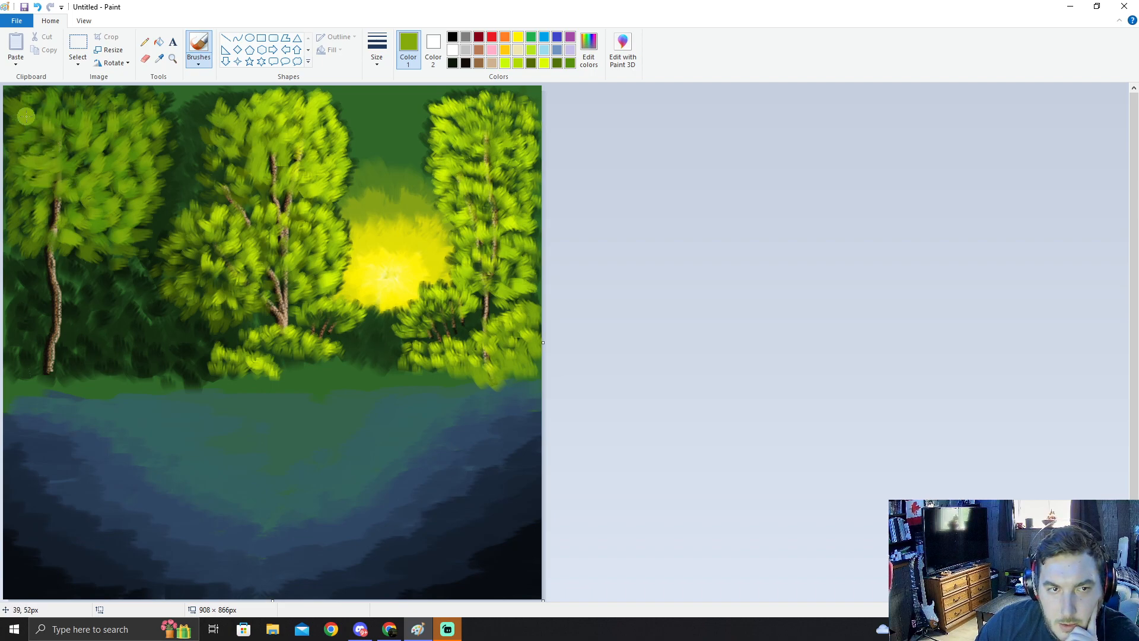
mouse_move(25, 114)
mouse_down()
mouse_move(50, 133)
mouse_move(50, 103)
mouse_move(69, 121)
mouse_move(101, 115)
mouse_up()
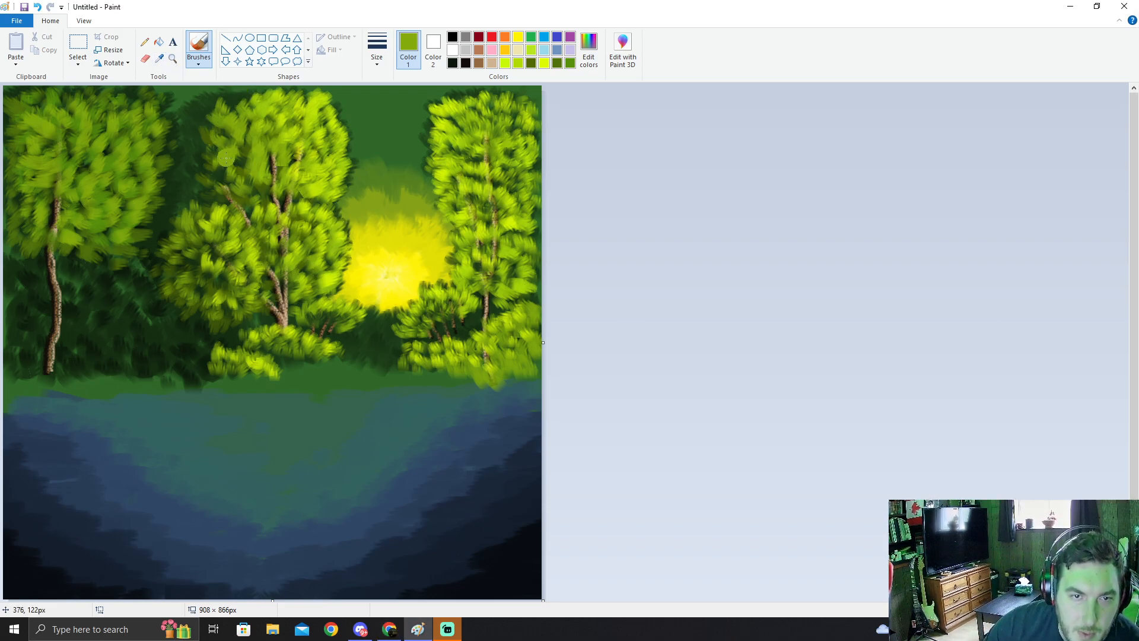
Step: Sample dark olive from the middle tree's edge and extend its upper-left foliage toward the left tree
click(160, 58)
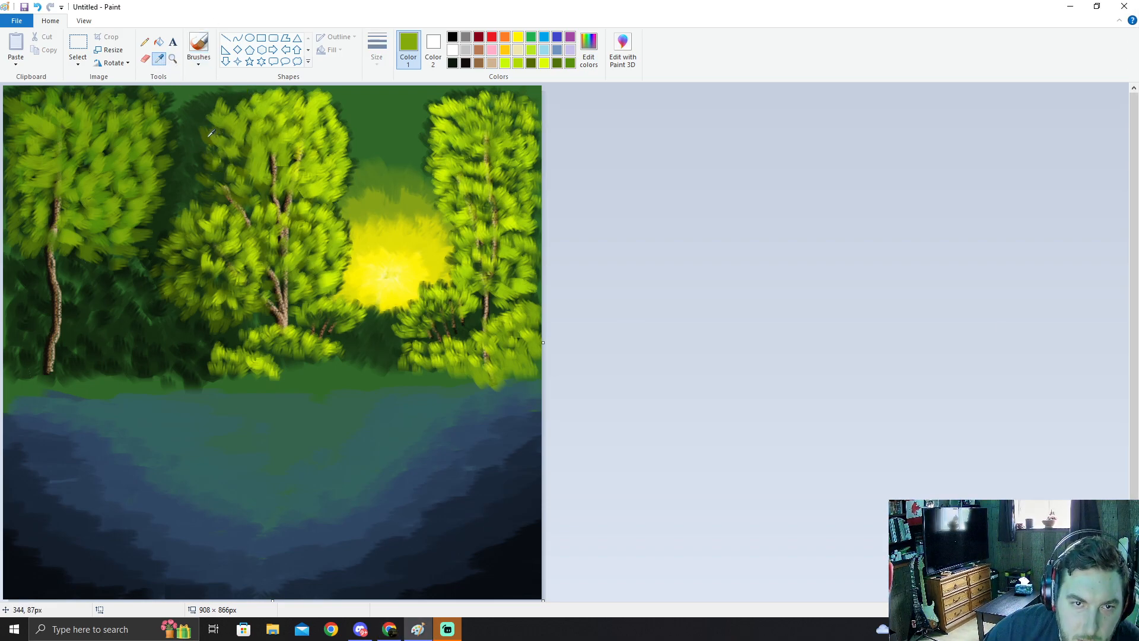
click(208, 137)
mouse_move(195, 170)
mouse_down()
mouse_move(186, 142)
mouse_move(201, 146)
mouse_move(178, 129)
mouse_move(192, 138)
mouse_move(206, 98)
mouse_move(232, 105)
mouse_move(238, 94)
mouse_move(212, 92)
mouse_move(175, 128)
mouse_move(190, 142)
mouse_move(179, 186)
mouse_up()
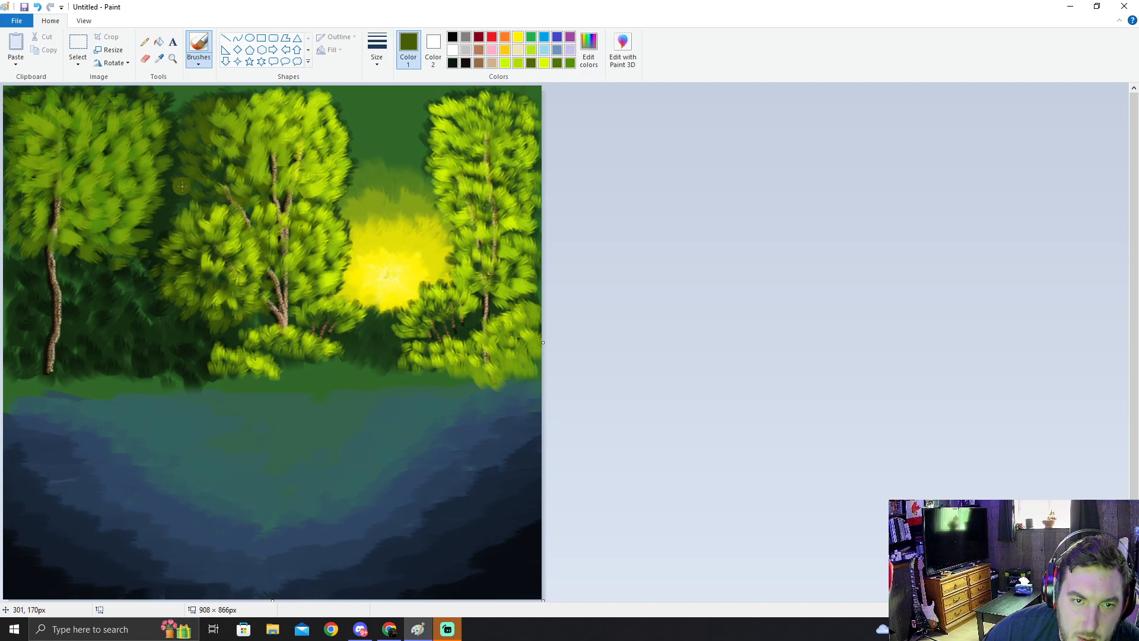
Step: Sample dark green and olive beside the middle tree's left edge and extend its lower-left foliage toward the left tree
click(159, 58)
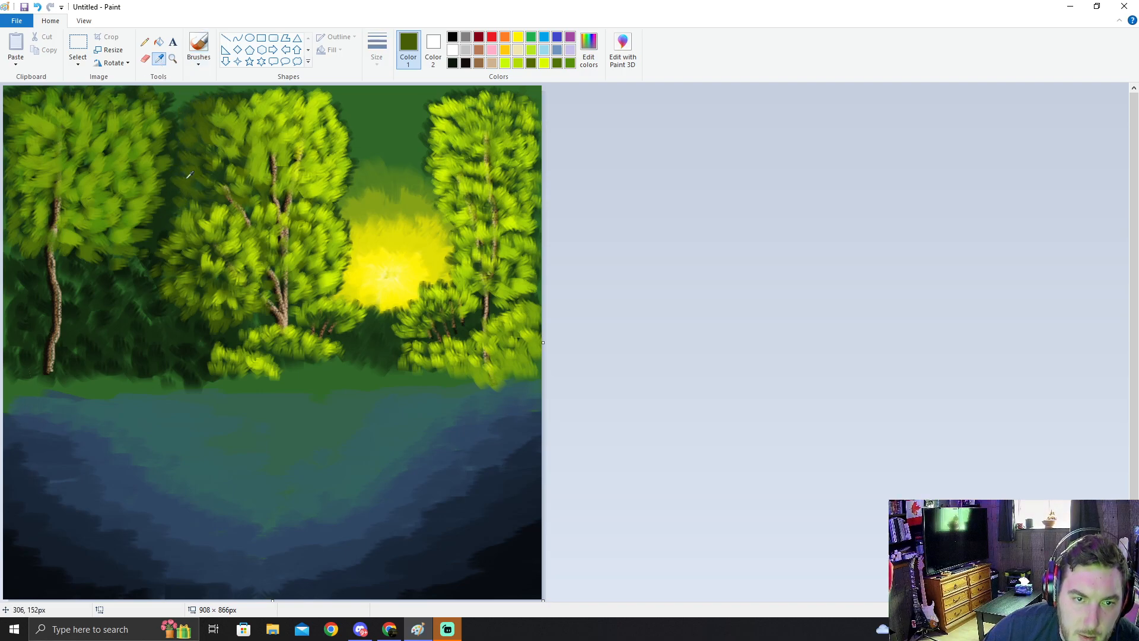
click(173, 210)
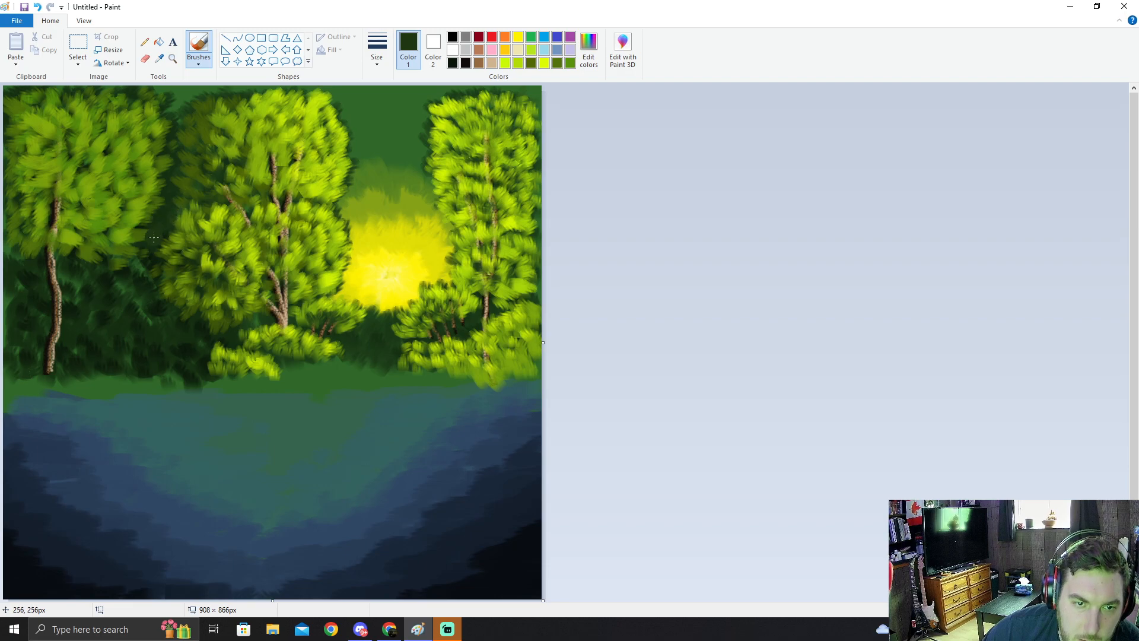
click(159, 58)
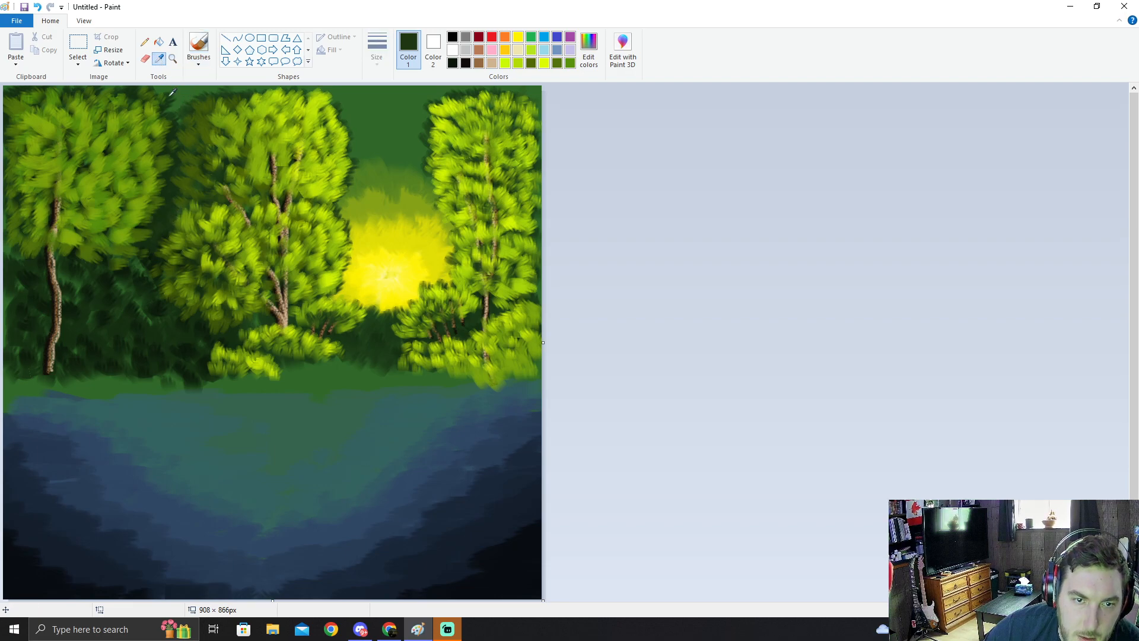
click(179, 224)
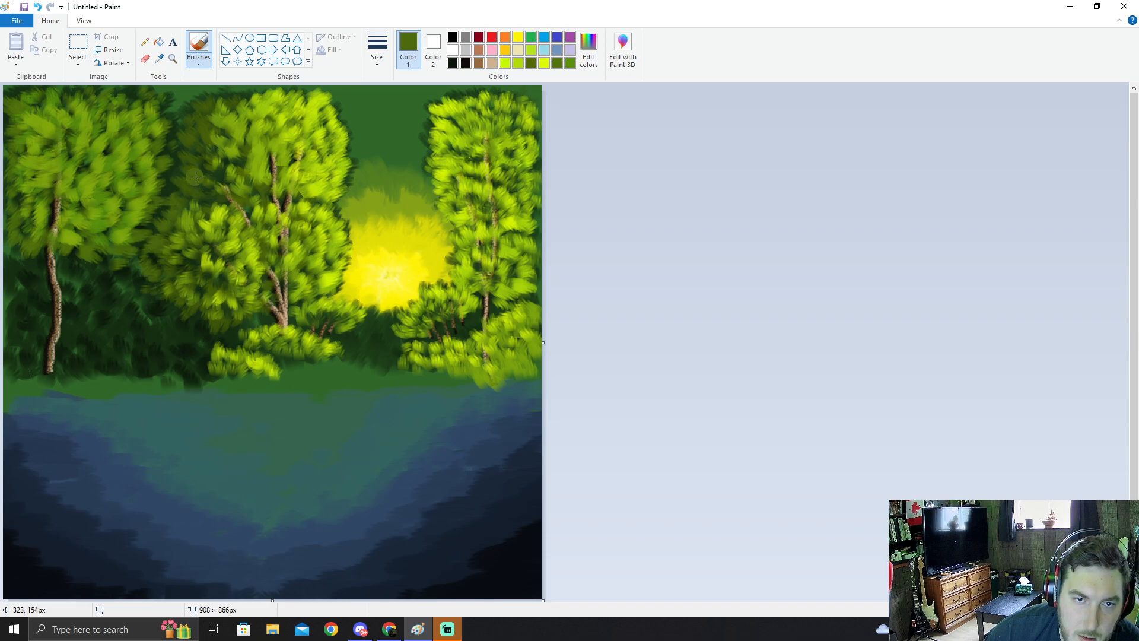
Step: Sample dark green from the gap between the left and middle trees and brush shadowed foliage across its top
click(159, 59)
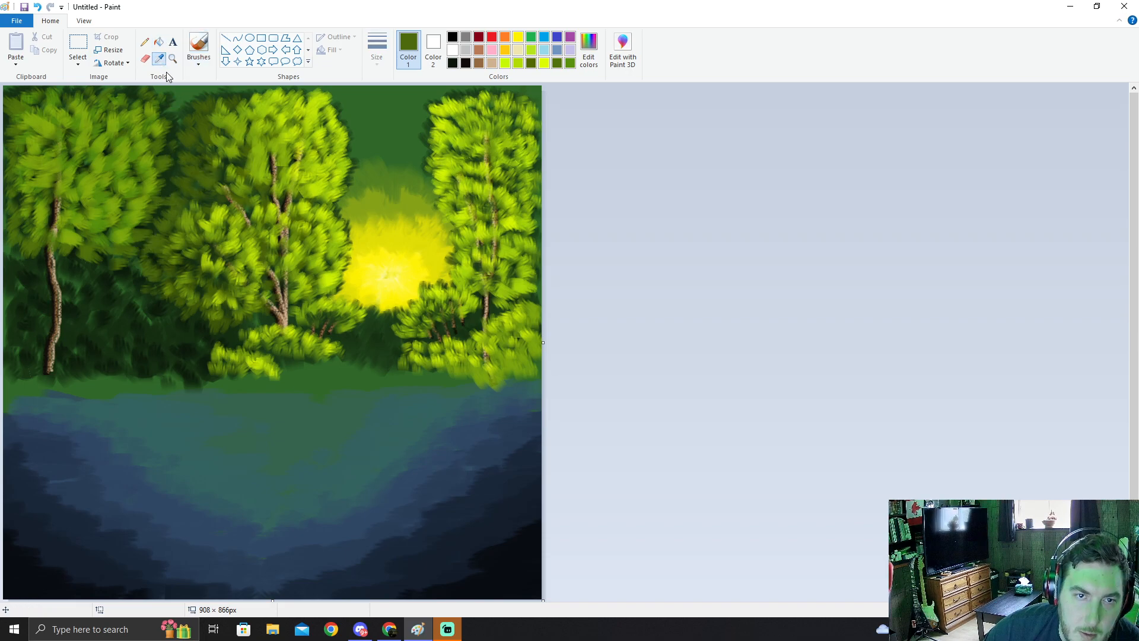
click(171, 132)
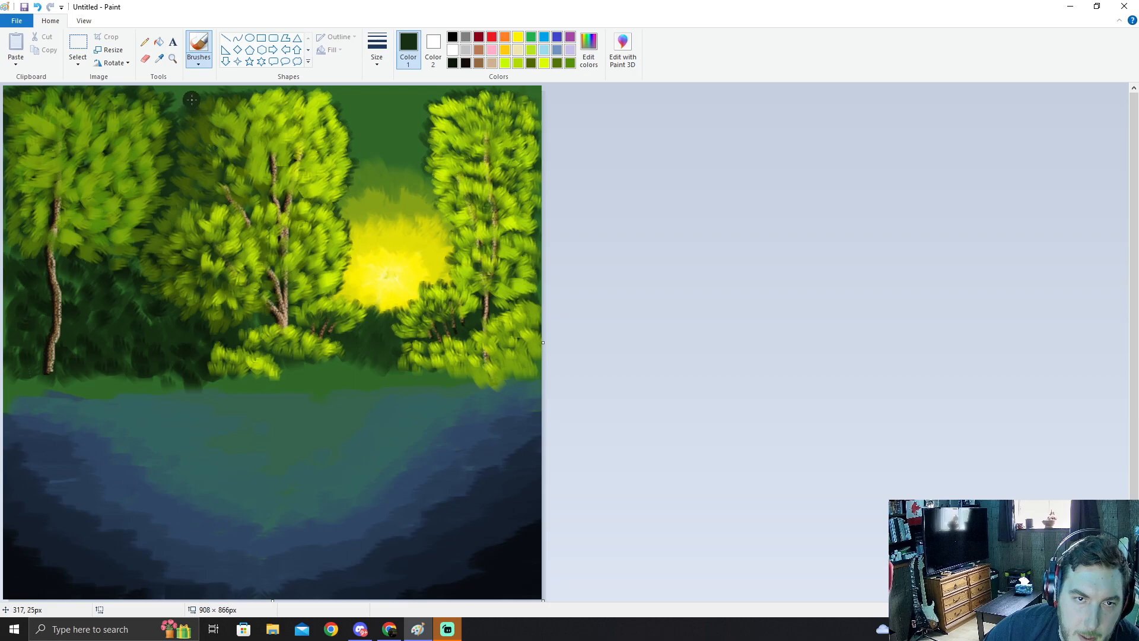
drag(172, 99, 238, 91)
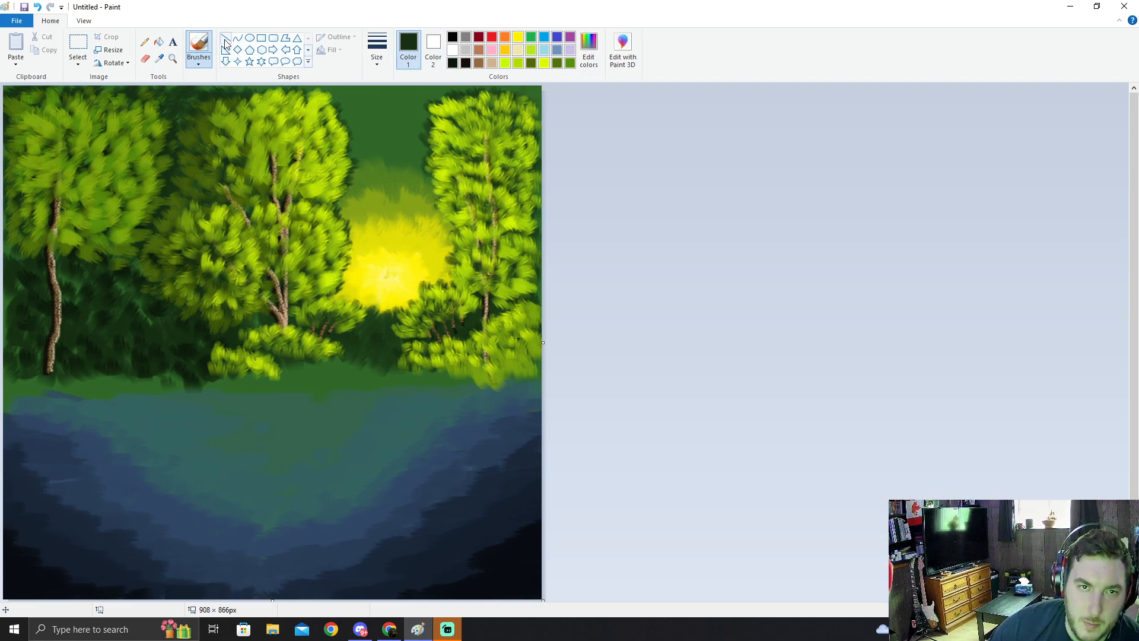
click(159, 58)
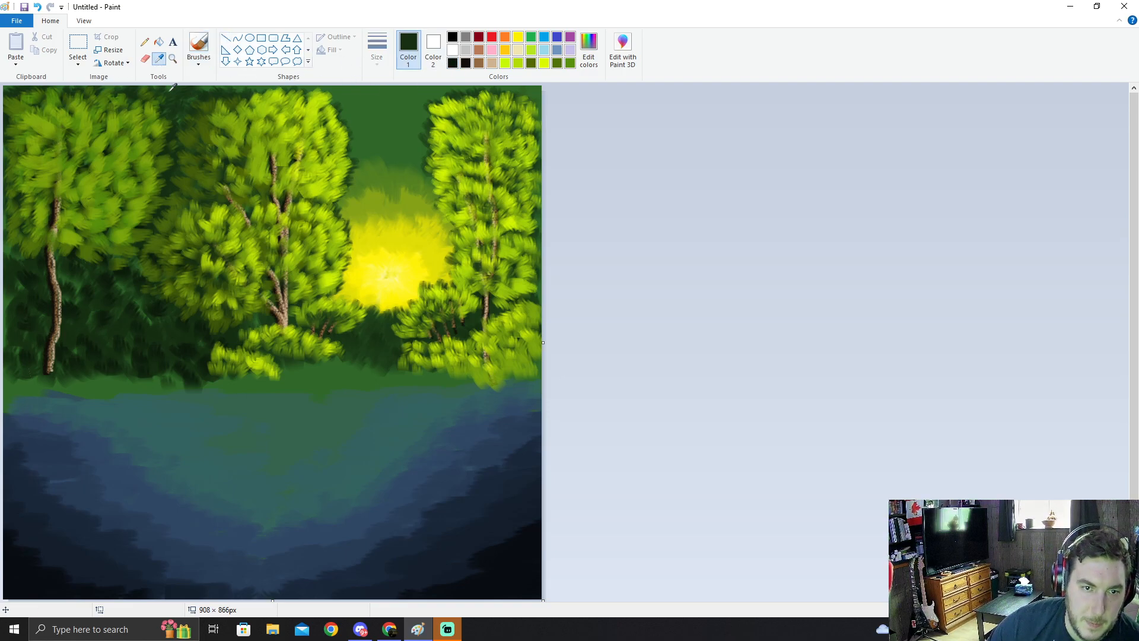
click(127, 218)
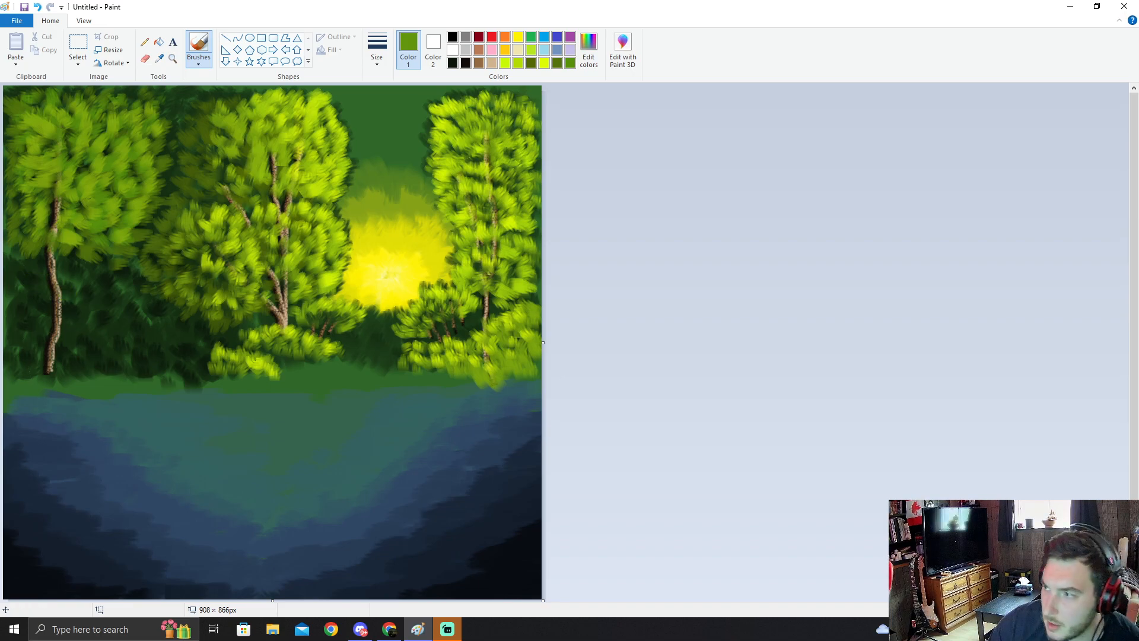
key(alt+Tab)
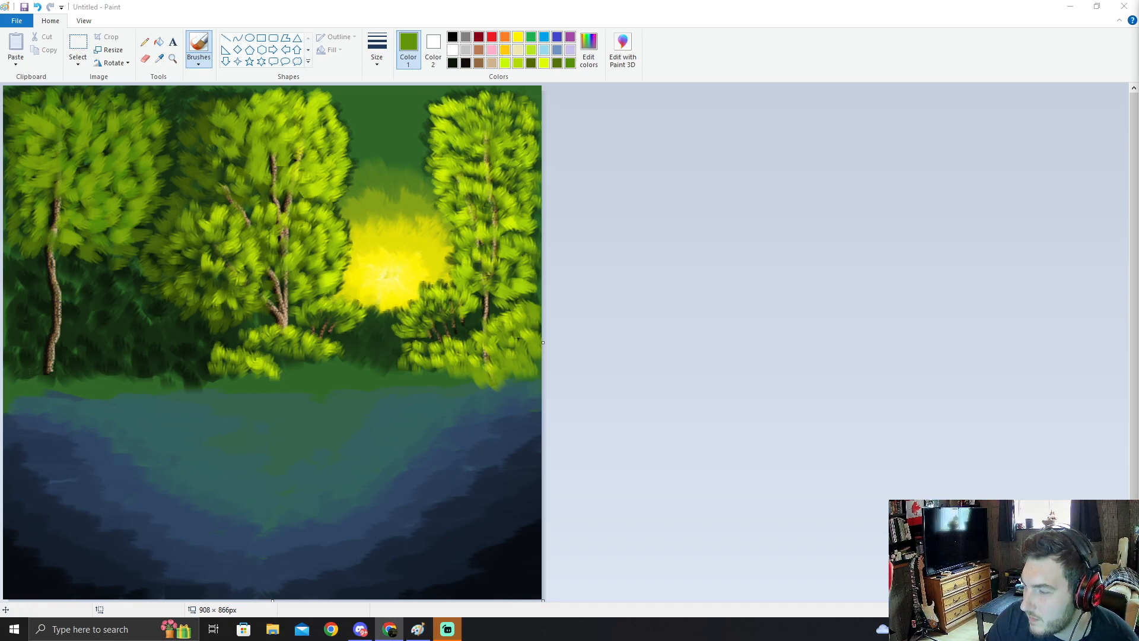
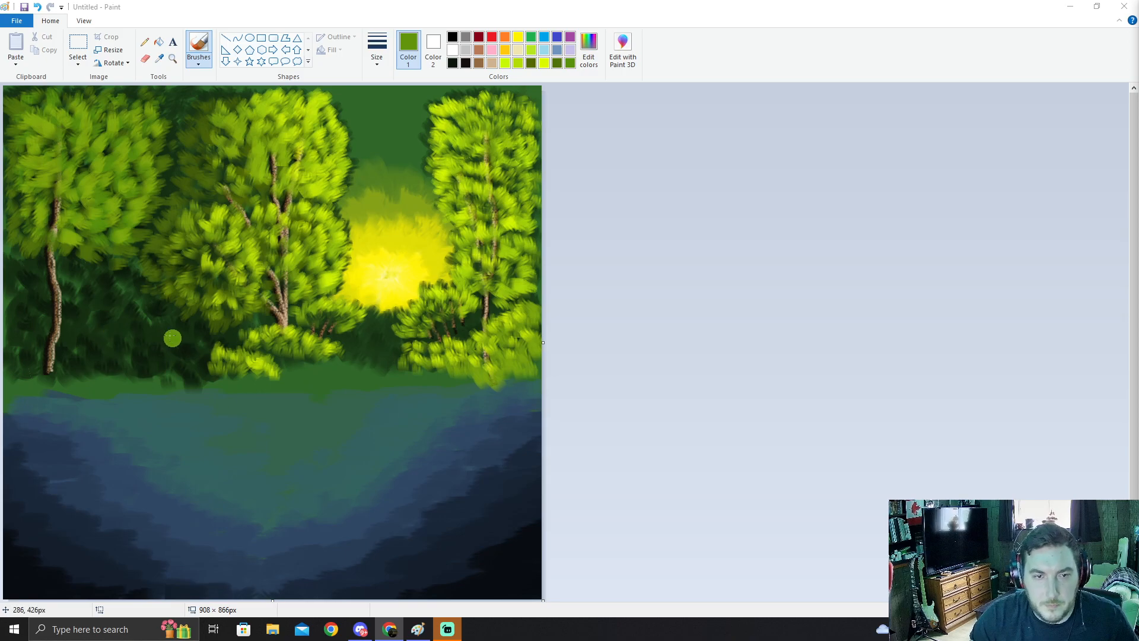
Step: Sample green from the low bush beneath the middle tree and extend the bush with leaf strokes toward the left tree
click(161, 57)
click(245, 369)
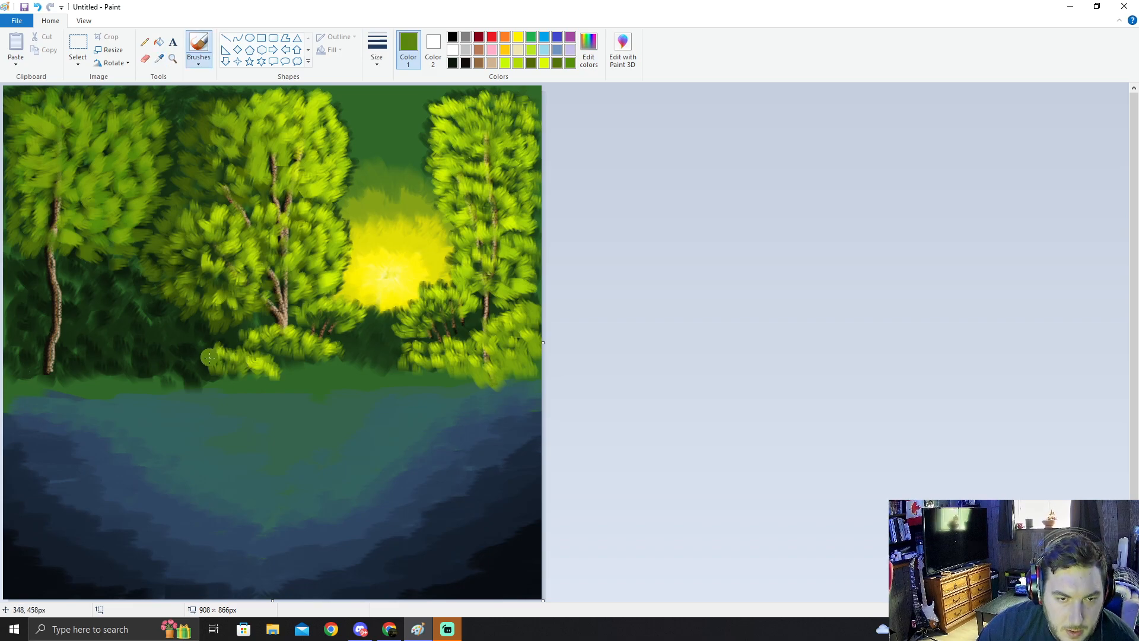
mouse_move(213, 341)
mouse_down()
mouse_move(193, 363)
mouse_move(179, 359)
mouse_move(187, 340)
mouse_move(196, 356)
mouse_move(172, 364)
mouse_move(201, 373)
mouse_move(178, 368)
mouse_move(169, 343)
mouse_move(148, 335)
mouse_move(163, 355)
mouse_move(155, 314)
mouse_move(132, 332)
mouse_move(117, 301)
mouse_move(95, 368)
mouse_move(126, 356)
mouse_move(161, 363)
mouse_move(127, 353)
mouse_move(121, 378)
mouse_move(112, 337)
mouse_up()
Step: Sample dark olive shades and block in a large bush around the left tree's lower trunk, undoing the unwanted strokes
click(159, 58)
click(216, 327)
click(159, 58)
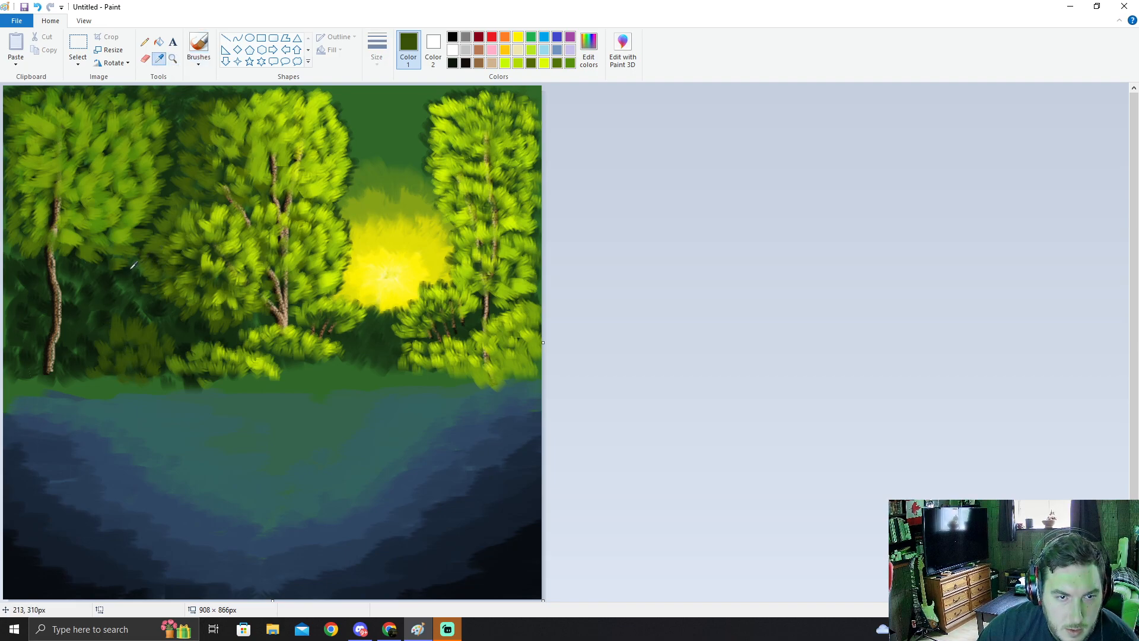
click(140, 338)
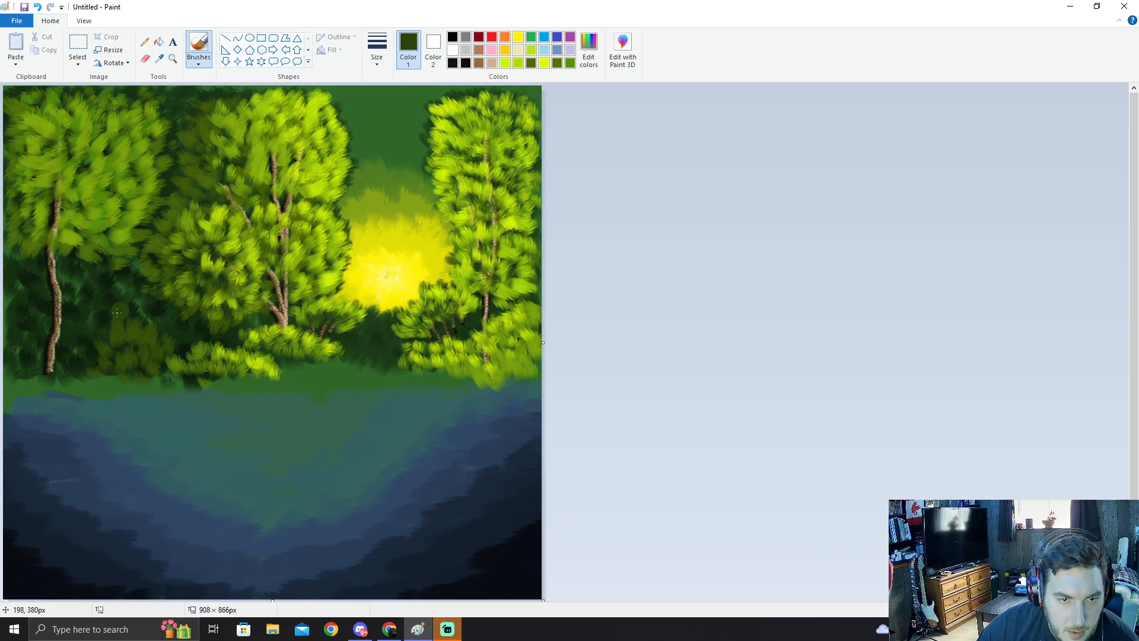
mouse_move(132, 301)
mouse_down()
mouse_move(113, 277)
mouse_move(102, 278)
mouse_move(103, 299)
mouse_move(103, 275)
mouse_move(79, 296)
mouse_up()
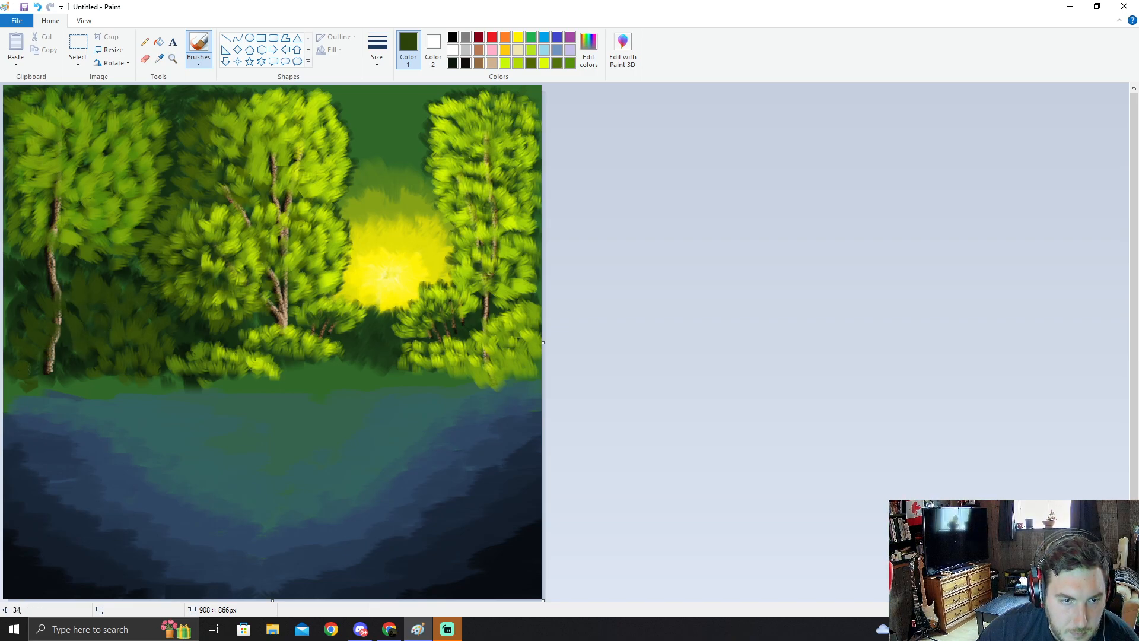
key(ctrl+z)
key(ctrl+z)
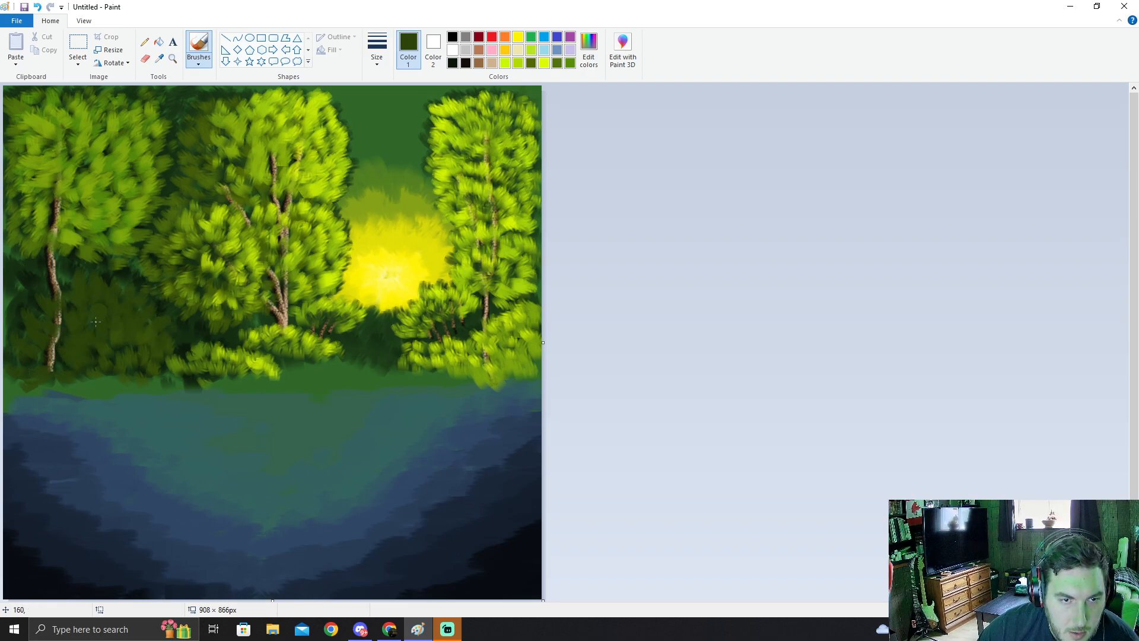
Step: Sample near-black green from the bush at the left trunk's base and dab shadow gaps between its leaves
click(160, 60)
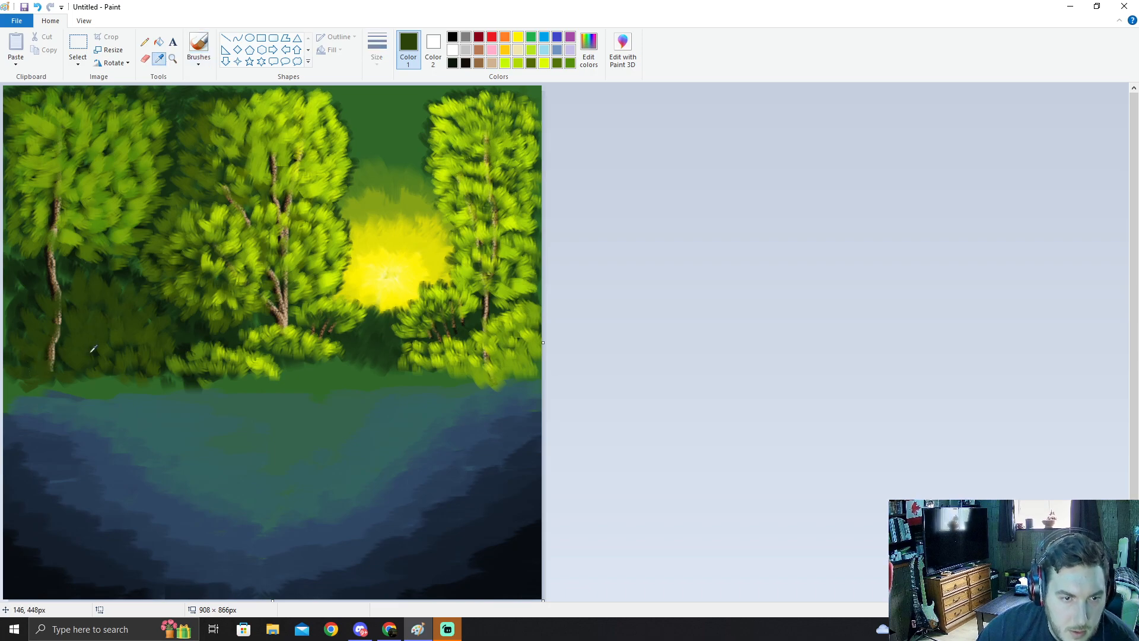
click(100, 349)
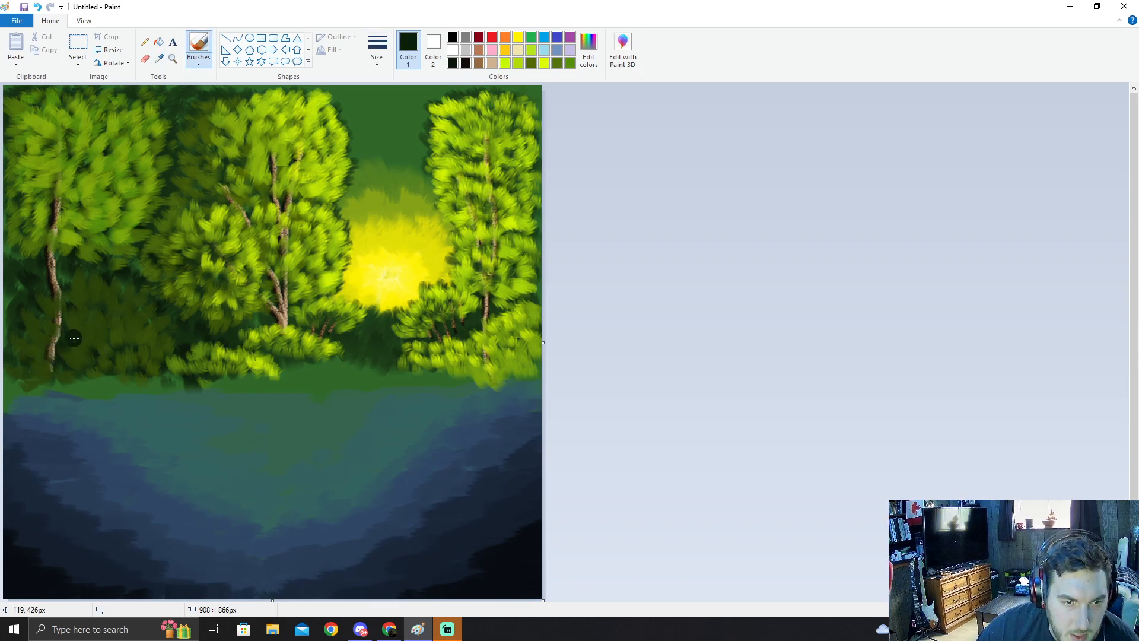
mouse_move(114, 319)
mouse_down()
mouse_move(79, 324)
mouse_move(100, 334)
mouse_up()
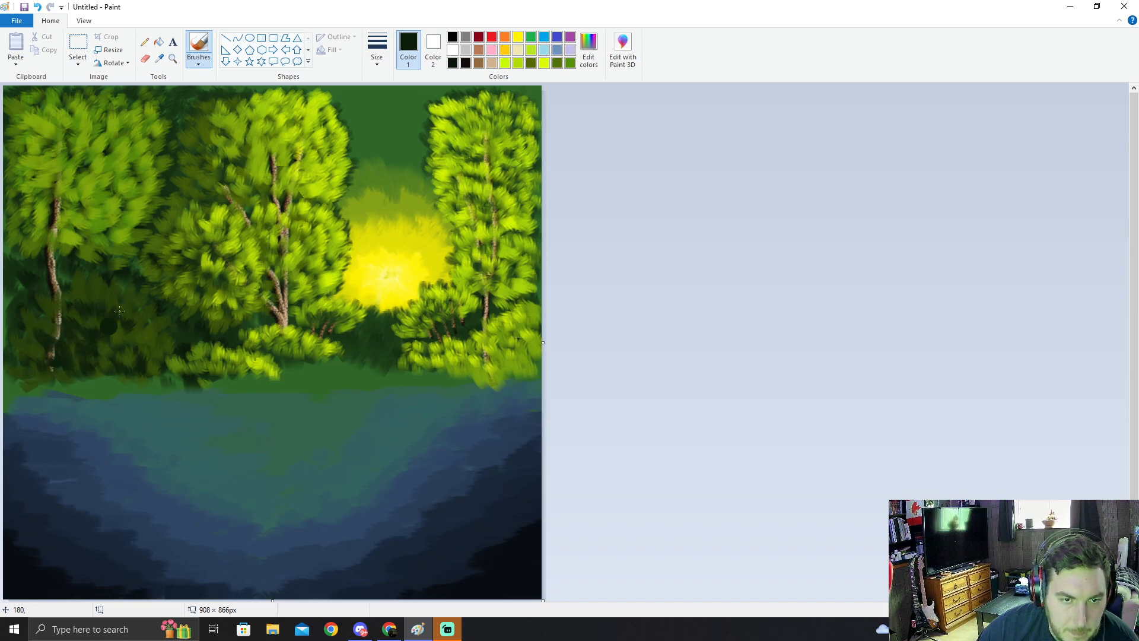
Step: Sample medium green from the low bush and paint leaf highlights across the dark bush around the left trunk
click(159, 58)
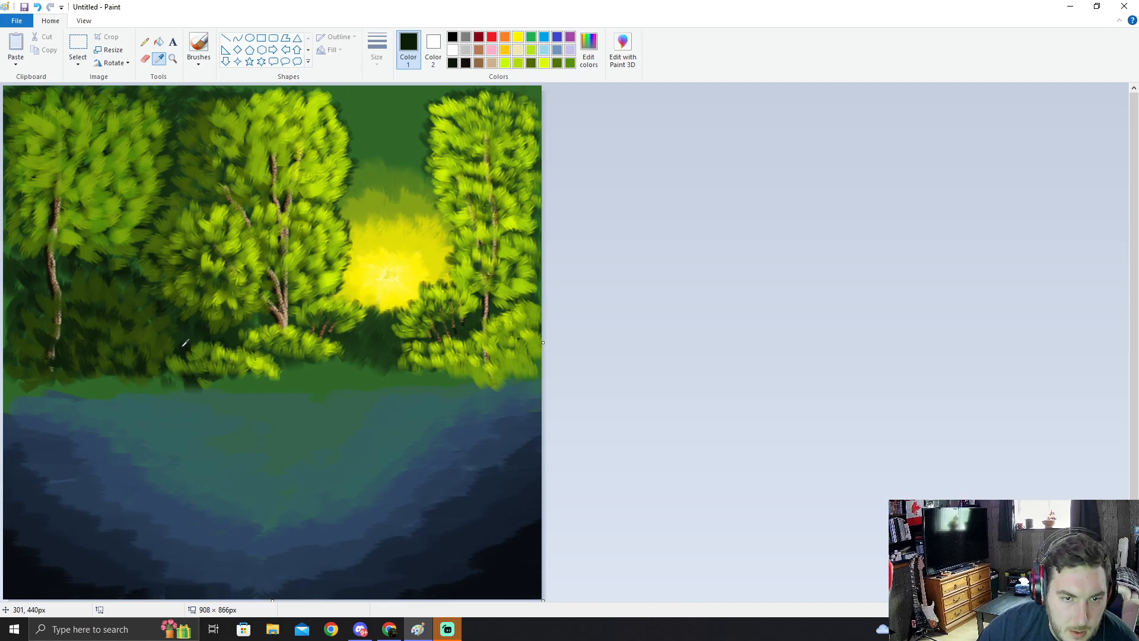
click(200, 349)
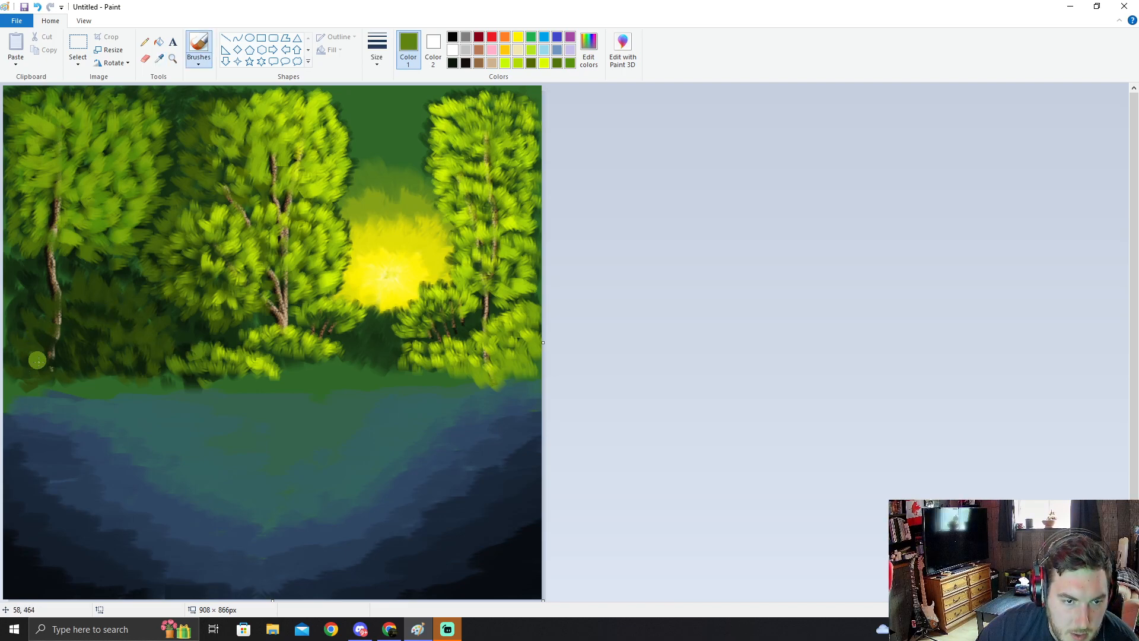
mouse_move(36, 329)
mouse_down()
mouse_move(23, 350)
mouse_move(41, 317)
mouse_move(50, 333)
mouse_move(62, 305)
mouse_up()
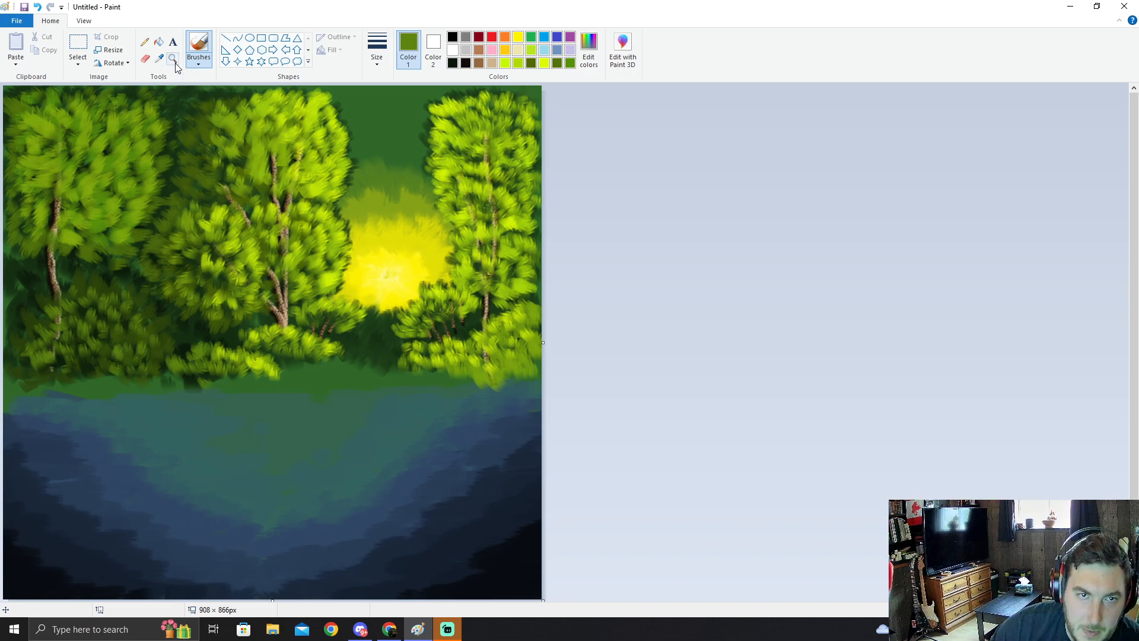
Step: Sample bright yellow-green from the low bush and add brighter leaf highlights to the large left bush and neighboring foliage
click(158, 58)
click(227, 347)
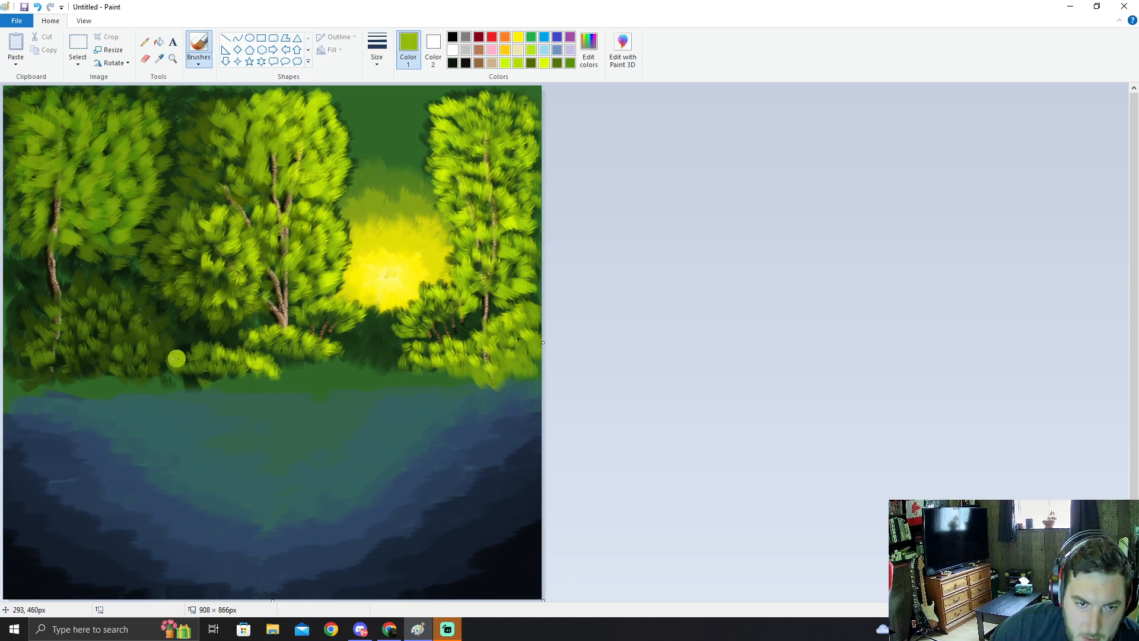
mouse_move(133, 330)
mouse_down()
mouse_move(159, 346)
mouse_move(173, 332)
mouse_move(124, 287)
mouse_move(173, 342)
mouse_up()
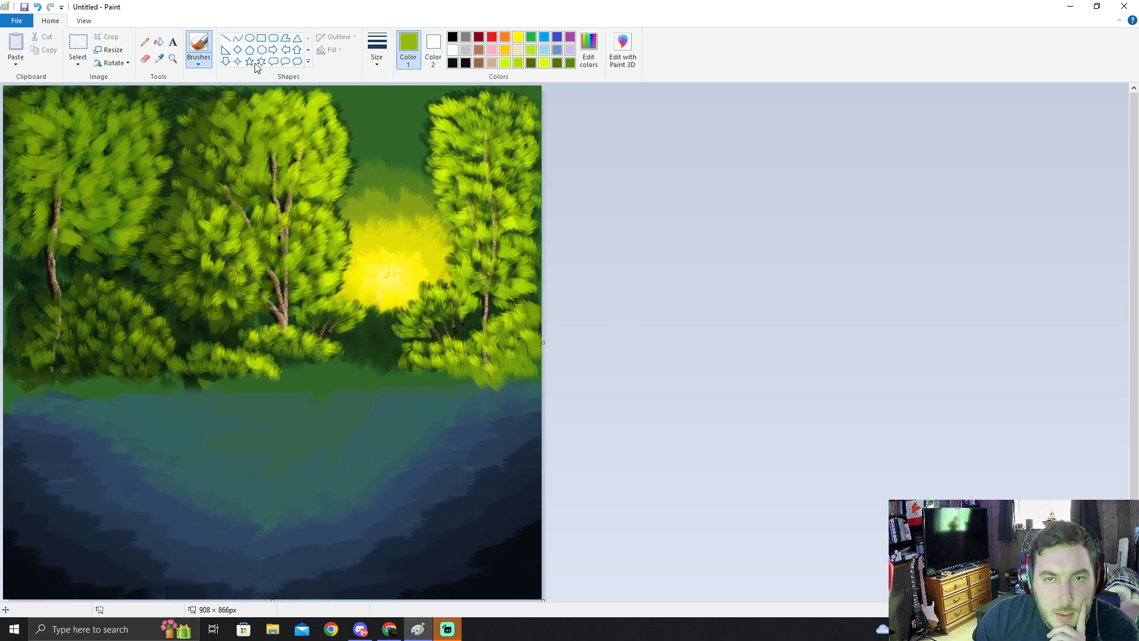
Step: Sample green from the left tree's crown and paint a hanging leaf cluster beside its trunk, just above the bush
click(159, 58)
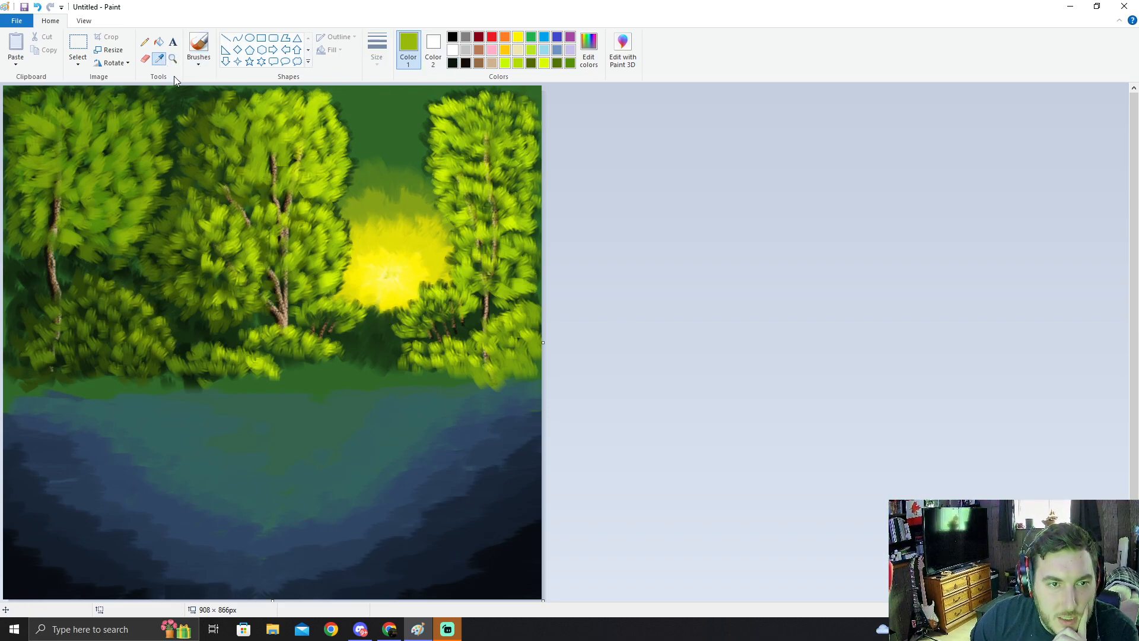
click(68, 236)
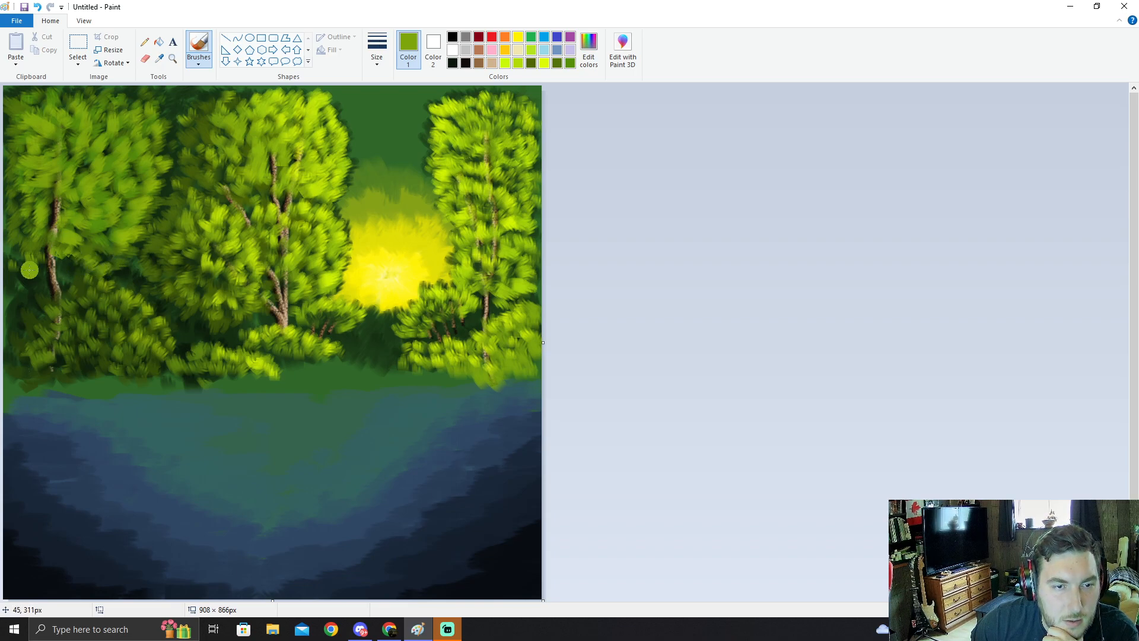
drag(11, 265, 24, 272)
mouse_move(22, 262)
mouse_down()
mouse_move(80, 263)
mouse_move(11, 276)
mouse_move(46, 297)
mouse_up()
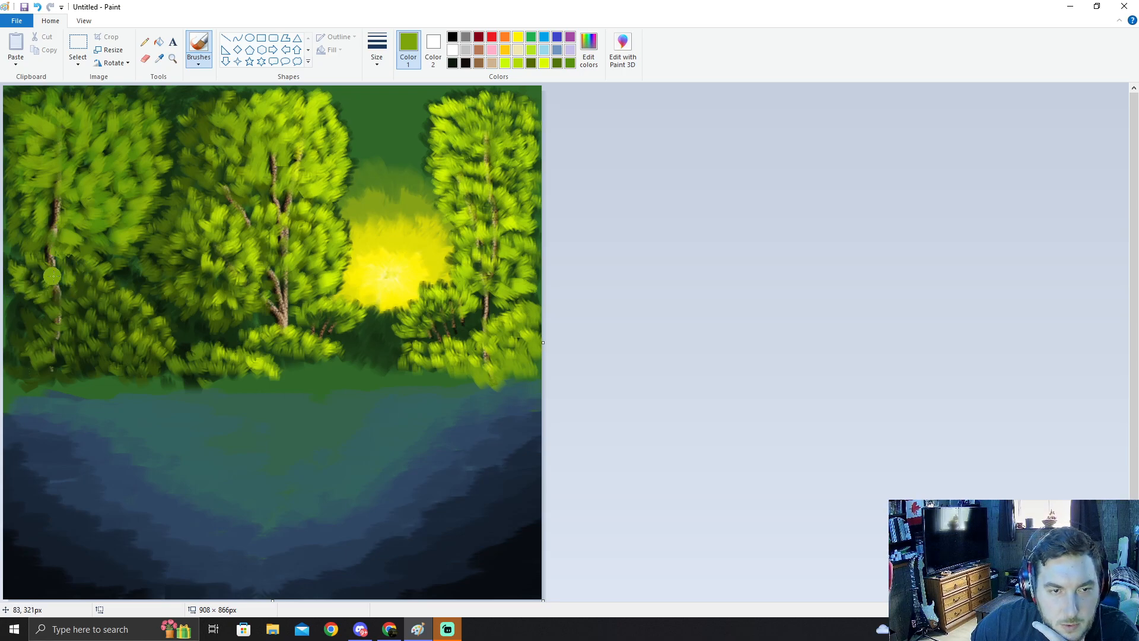
Step: Sample dark olive and medium greens from the left foliage and layer leaves over the left trunk between crown and bush
click(159, 58)
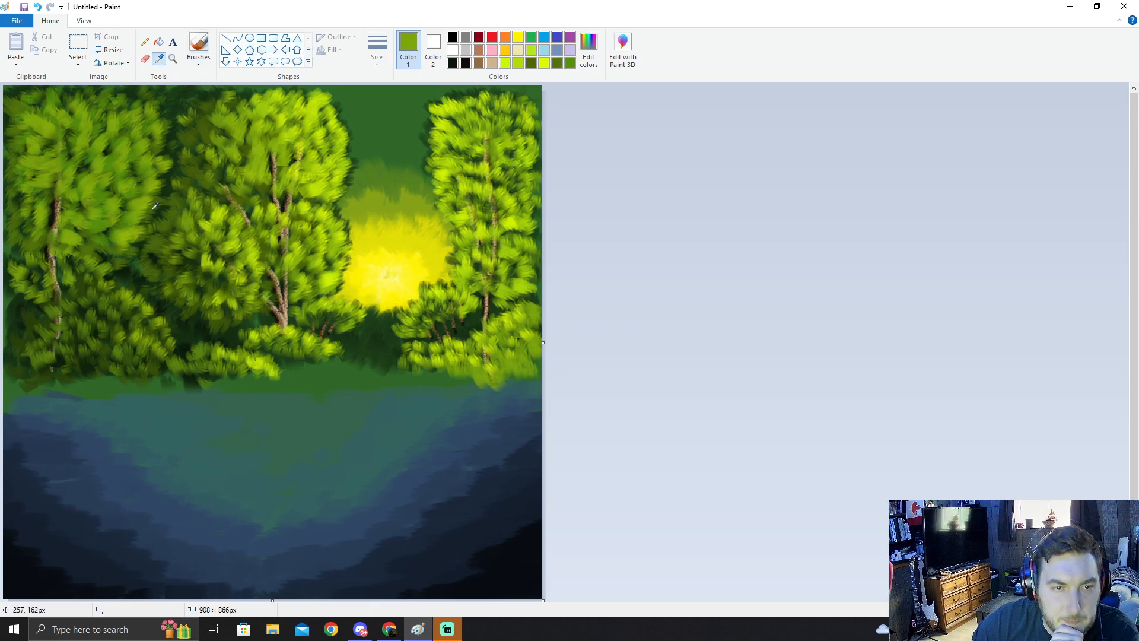
click(88, 285)
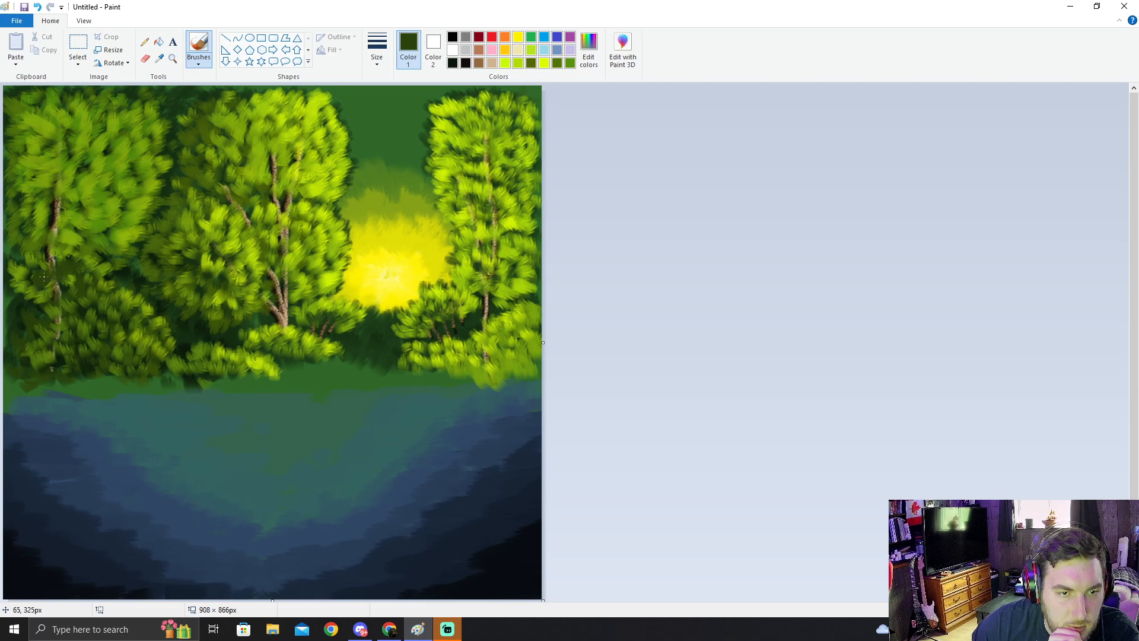
click(159, 58)
click(97, 214)
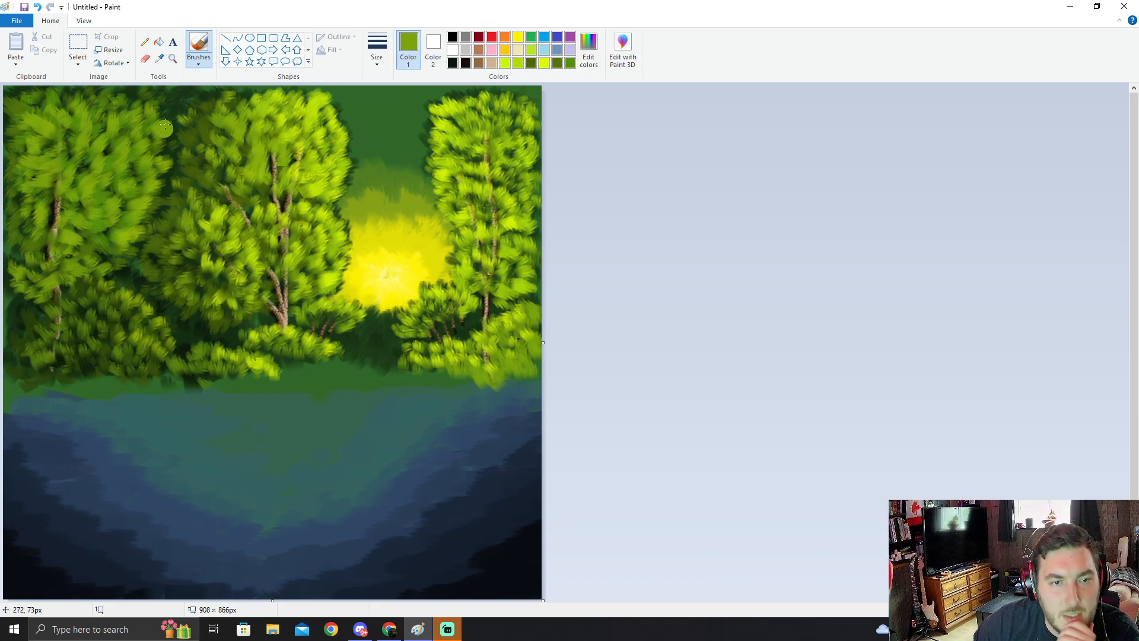
click(160, 59)
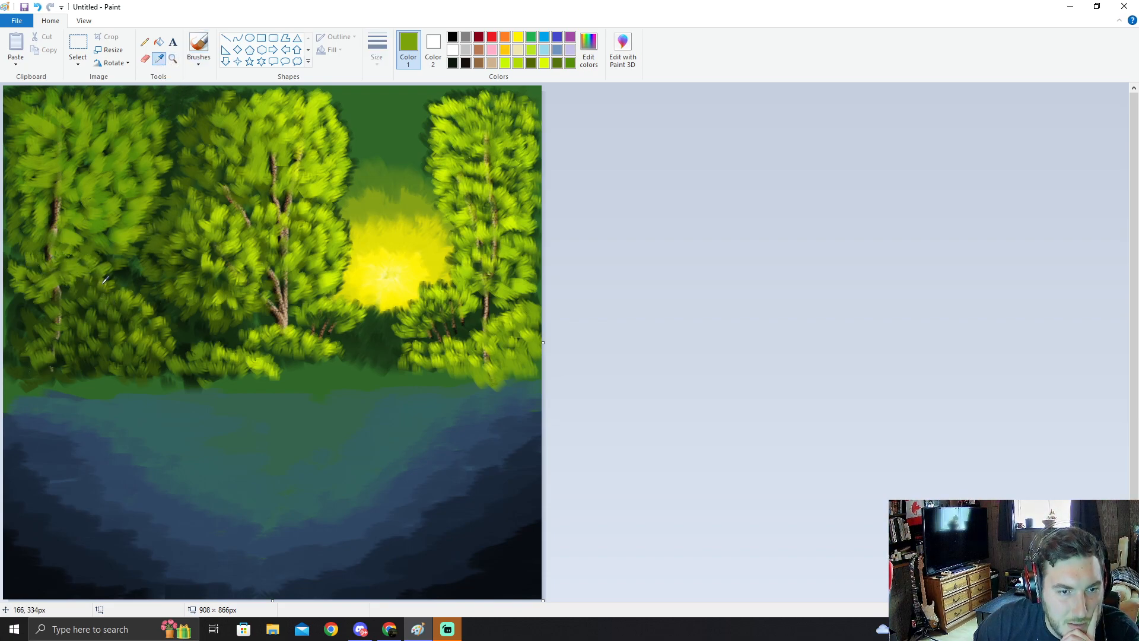
click(105, 279)
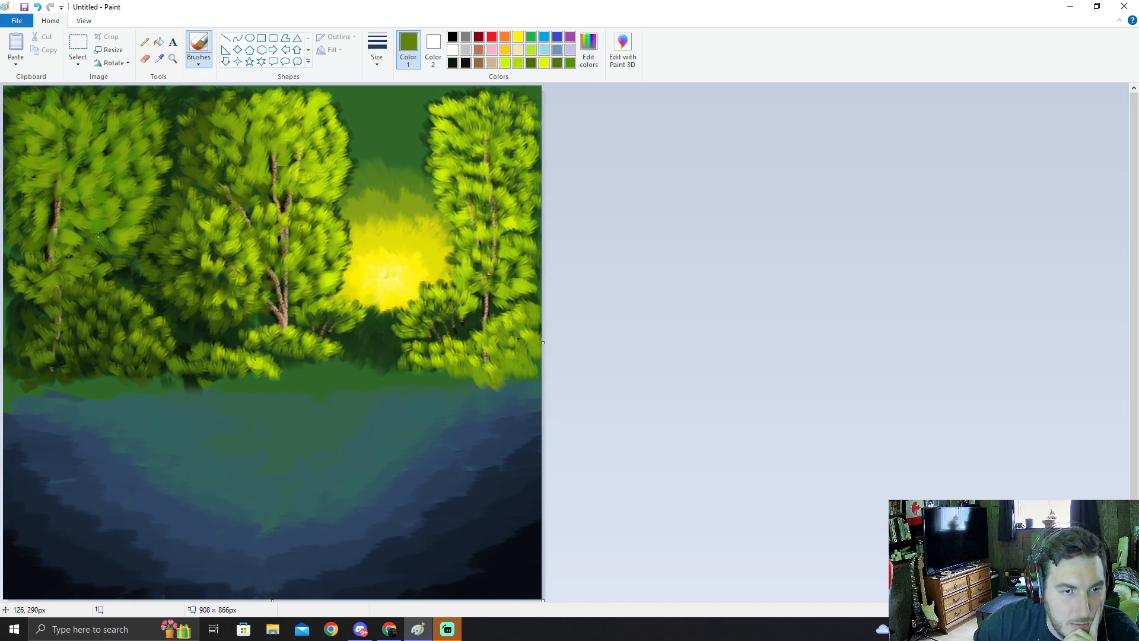
Step: Sample muted olive green from the large left bush and brush leaves over its dark outer edge beside the trunk
click(159, 59)
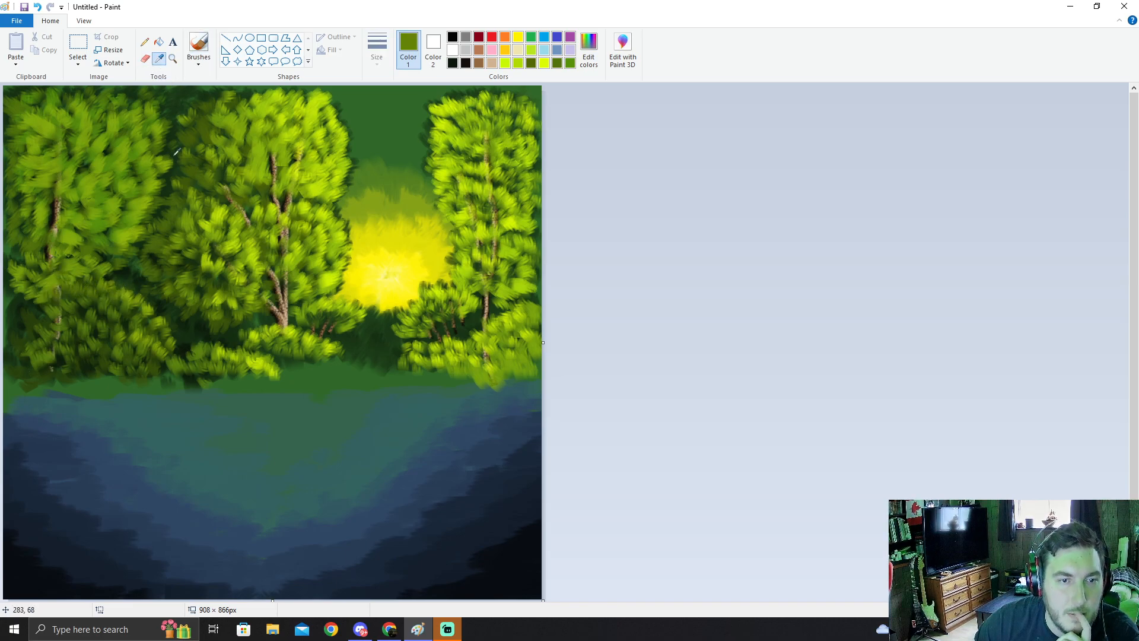
click(85, 302)
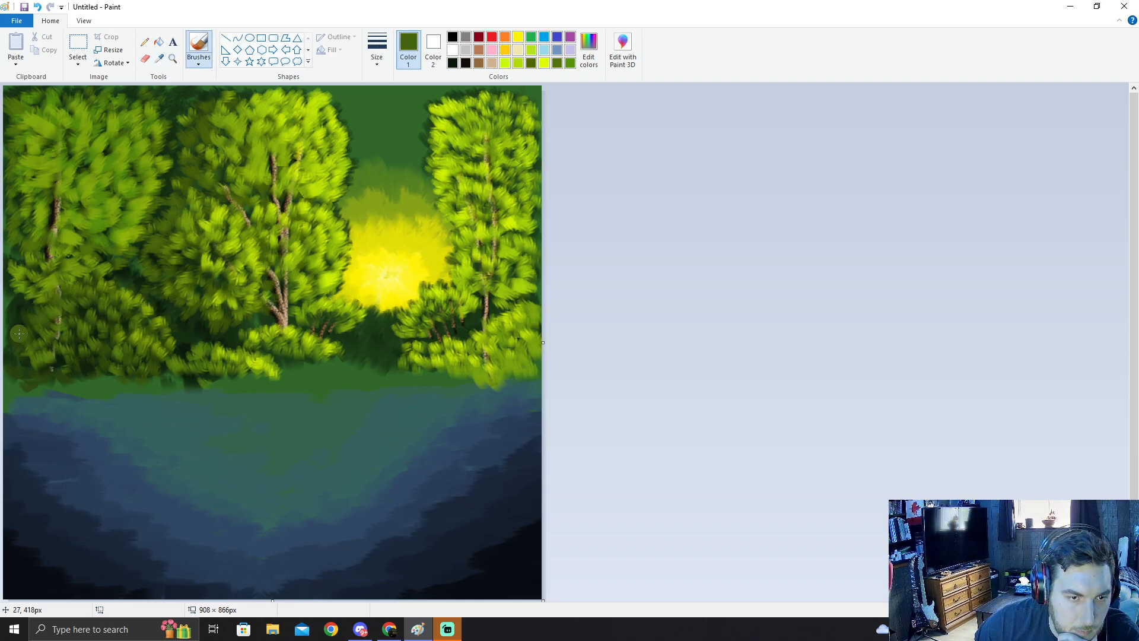
mouse_move(28, 370)
mouse_down()
mouse_move(20, 337)
mouse_move(36, 329)
mouse_up()
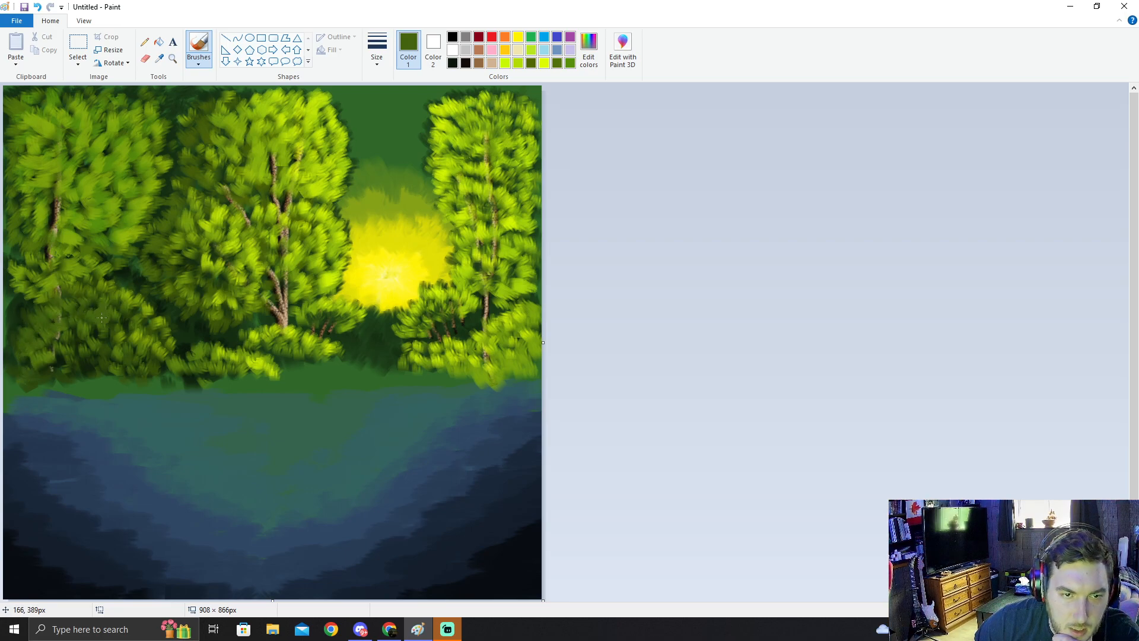
Step: Sample a medium yellow-green from the left bush area and add leaf highlights to the large left bush
click(160, 58)
click(153, 310)
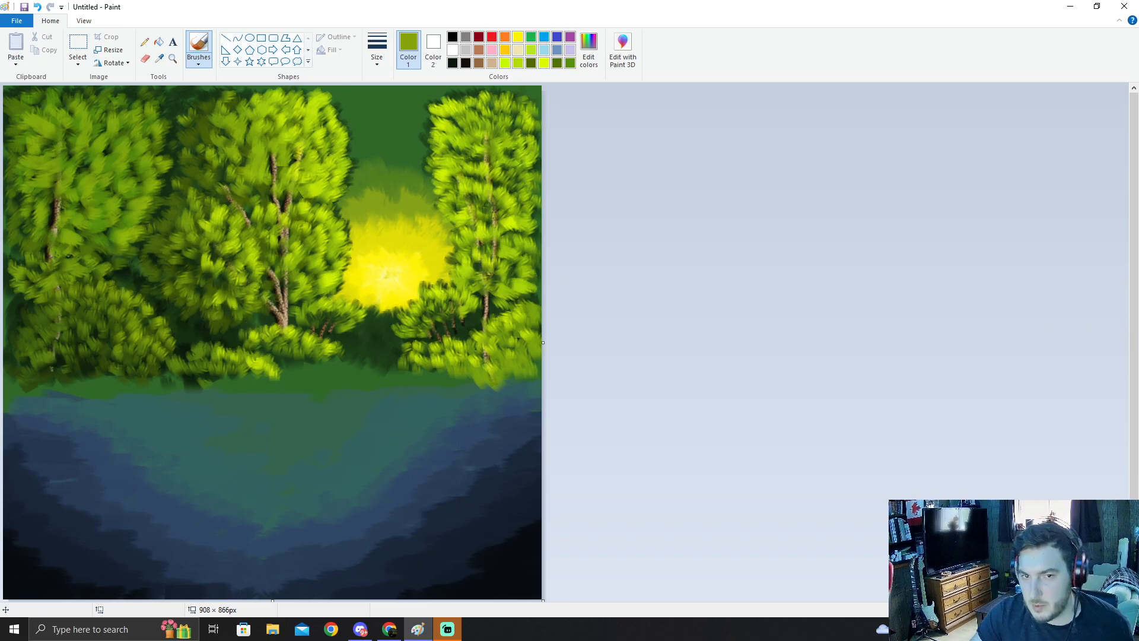
key(alt+Tab)
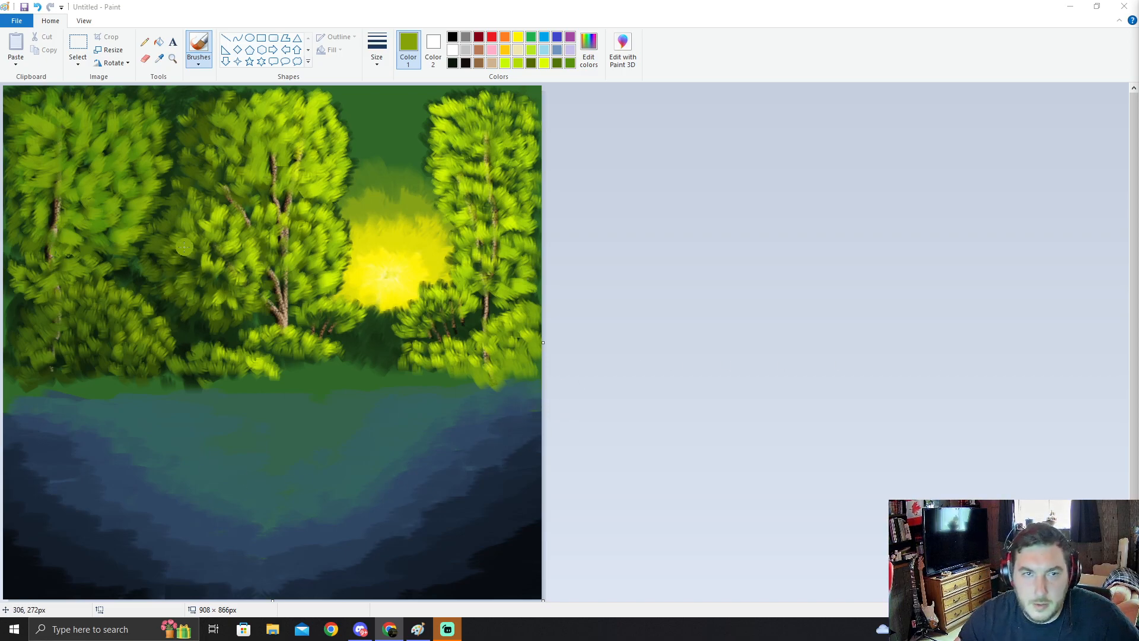
Step: Sample a medium leaf green and brush low foliage along the right shoreline, overlapping the water's edge
click(157, 61)
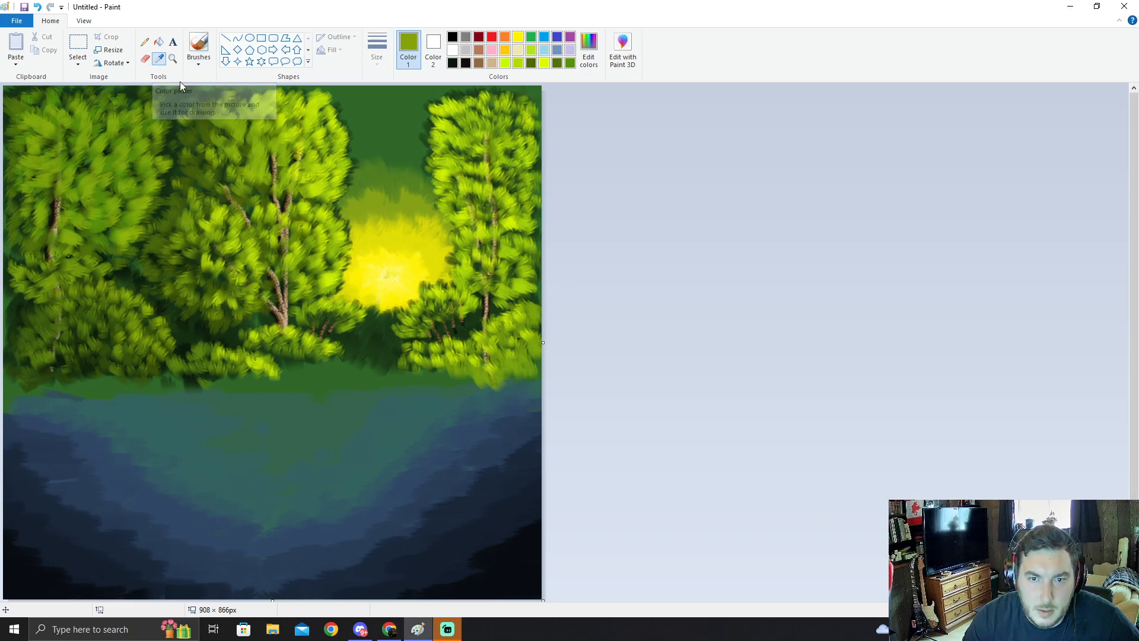
mouse_move(406, 379)
mouse_down()
mouse_move(433, 364)
mouse_move(431, 376)
mouse_move(397, 385)
mouse_move(425, 392)
mouse_move(392, 386)
mouse_move(385, 400)
mouse_move(411, 368)
mouse_move(430, 379)
mouse_move(449, 359)
mouse_move(482, 372)
mouse_up()
mouse_move(464, 403)
mouse_down()
mouse_move(481, 370)
mouse_move(496, 383)
mouse_move(440, 400)
mouse_move(462, 393)
mouse_move(414, 390)
mouse_move(424, 377)
mouse_move(459, 383)
mouse_move(492, 353)
mouse_move(485, 379)
mouse_move(461, 380)
mouse_up()
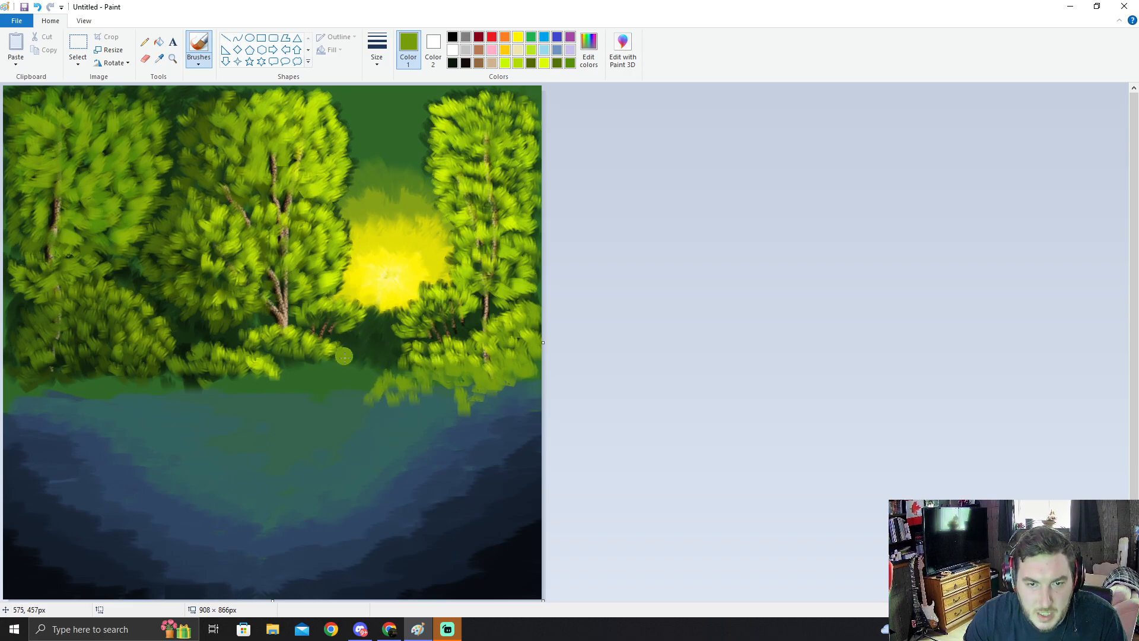
Step: Extend the green foliage along the central shore below the low bushes and fill out the right bank's edge over the water
drag(281, 378, 288, 386)
mouse_move(298, 381)
mouse_down()
mouse_move(253, 360)
mouse_move(234, 366)
mouse_move(308, 386)
mouse_up()
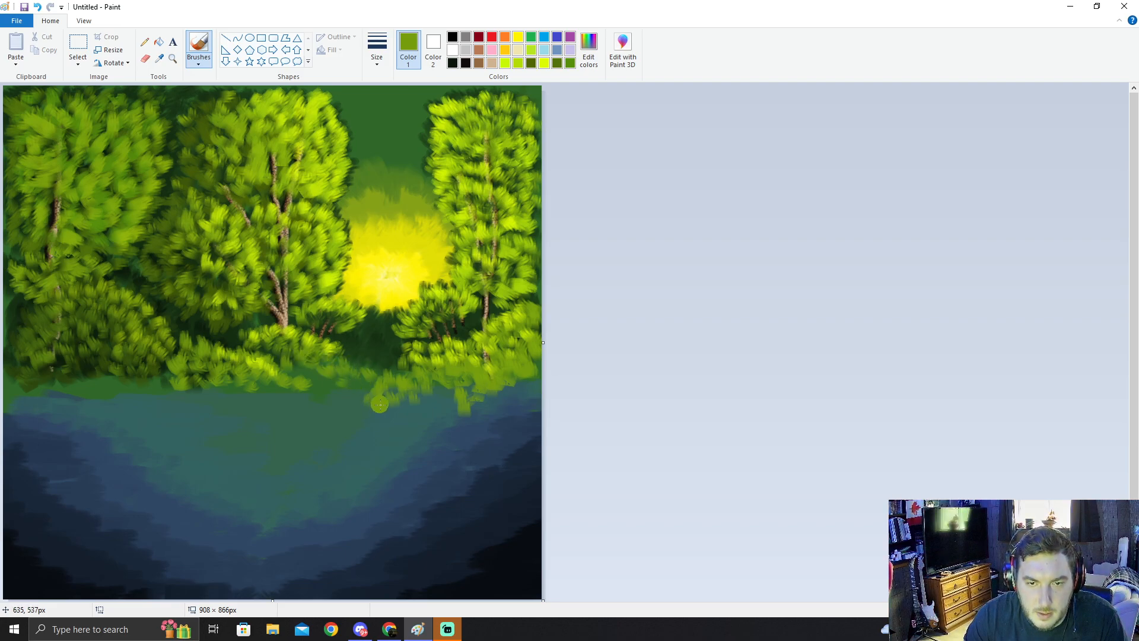
click(350, 410)
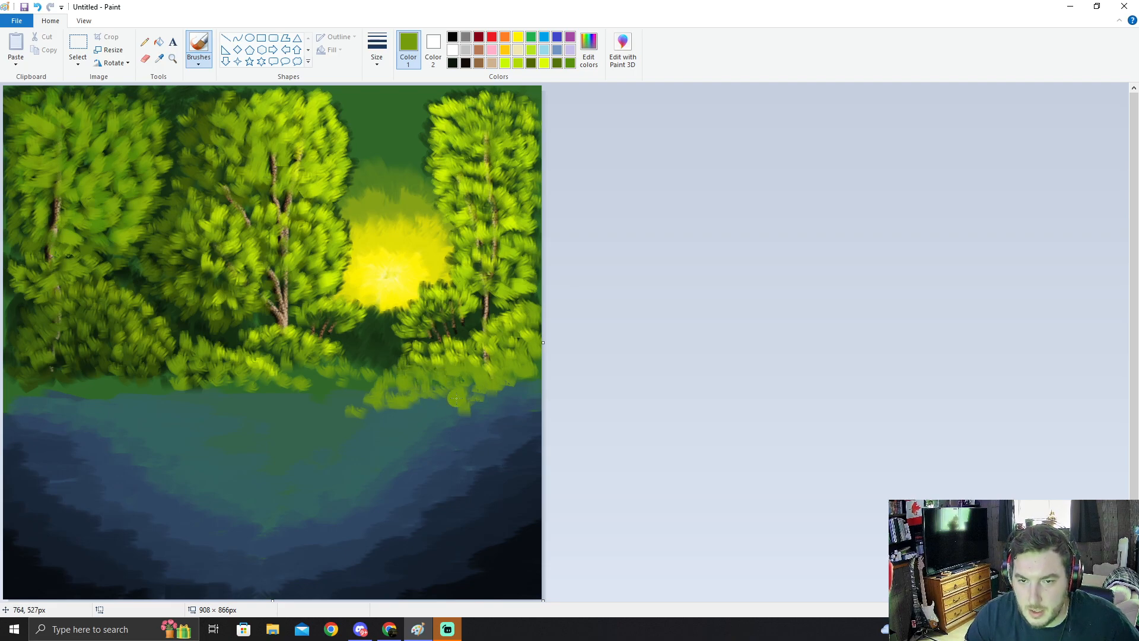
Step: Sample bright yellow-green from the low central bush, highlight the right shoreline bushes, and undo the last stroke
click(158, 58)
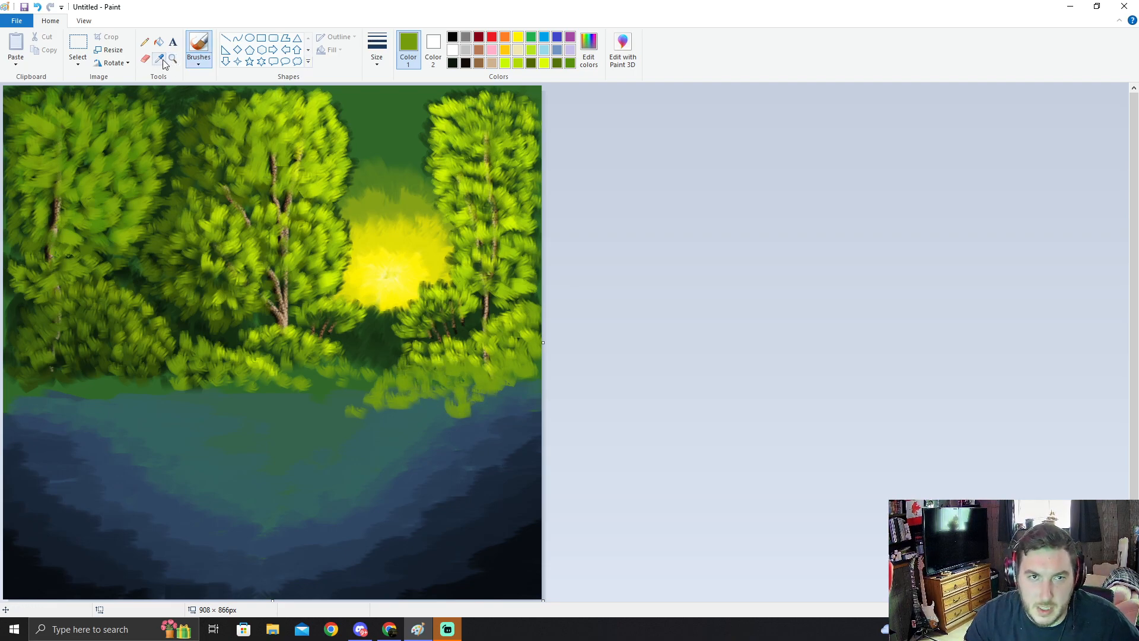
click(315, 351)
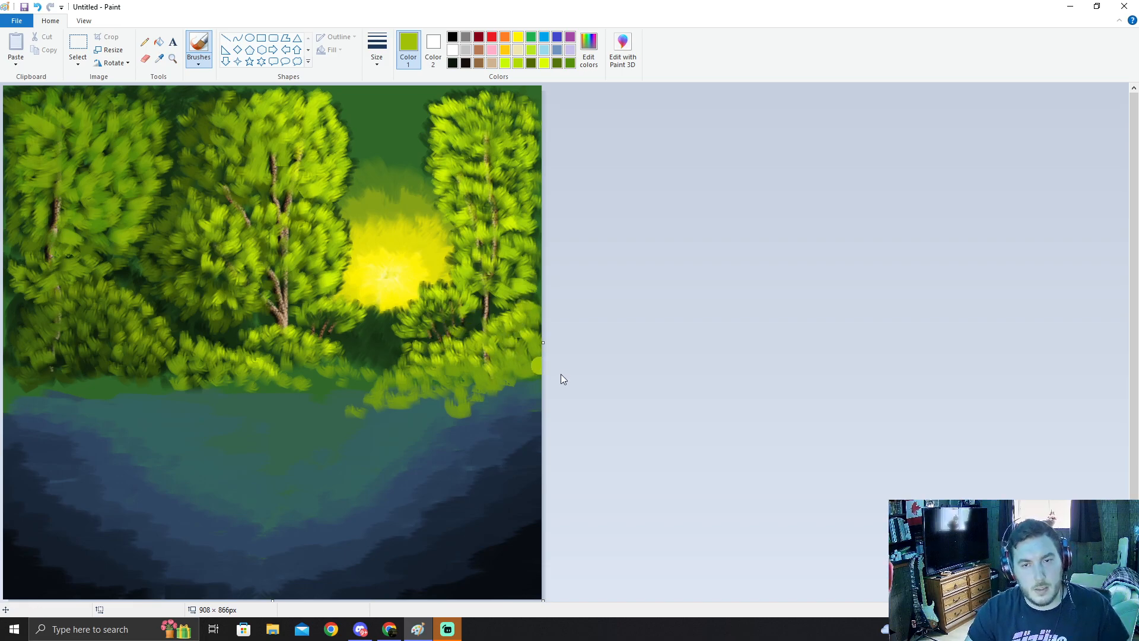
key(ctrl+z)
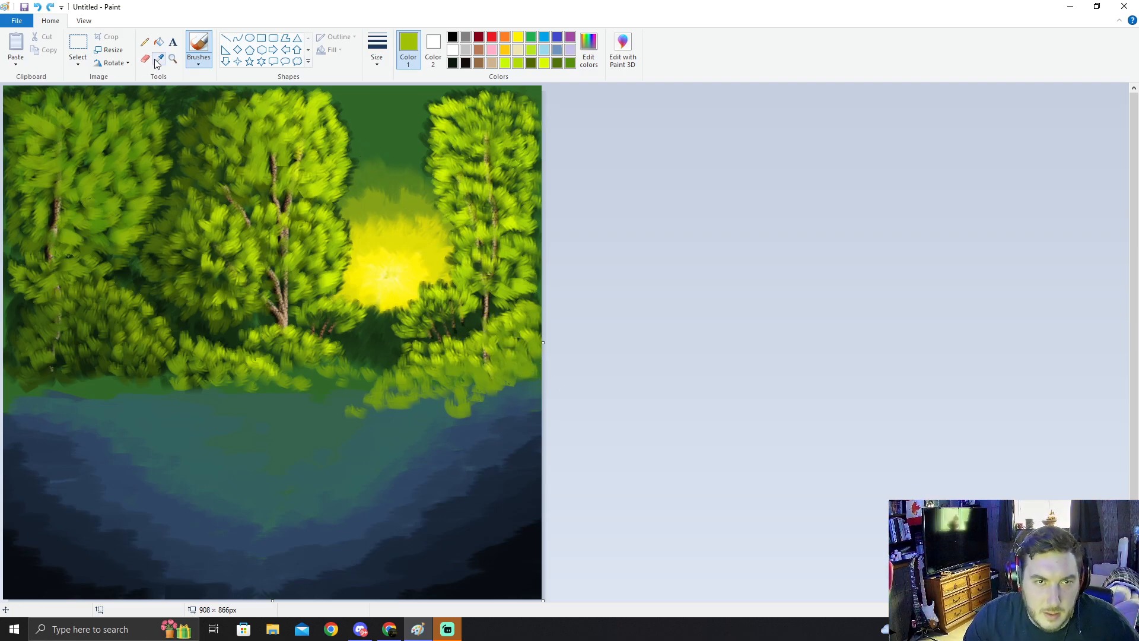
Step: Sample dark green near the right tree and shade gaps in the right shoreline bushes, softening them with sampled medium green
click(158, 60)
click(463, 334)
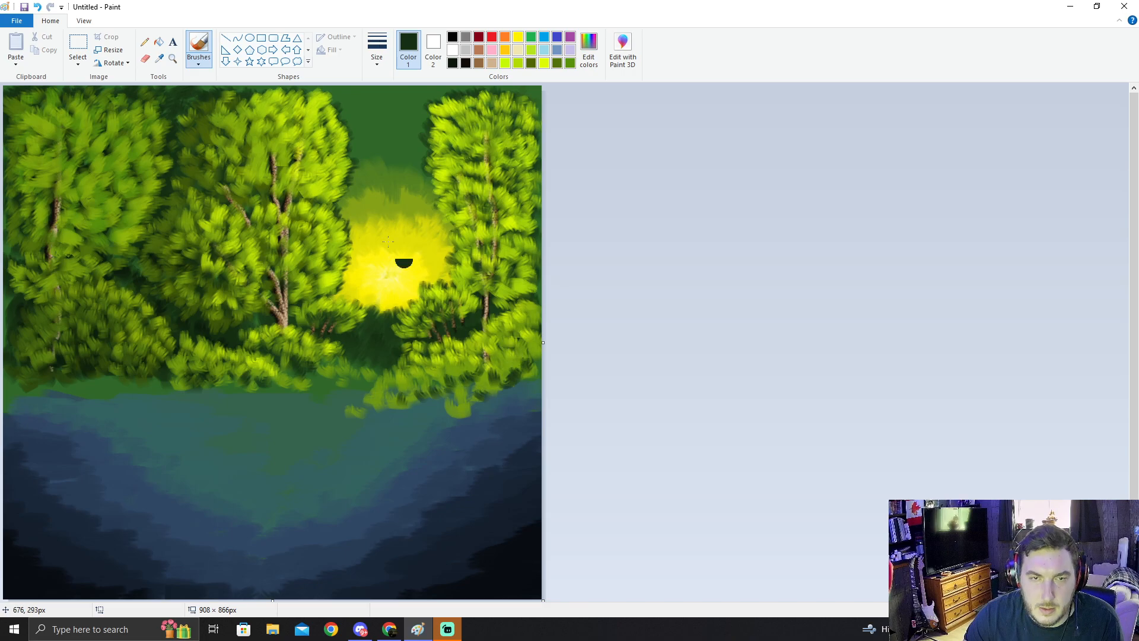
click(160, 62)
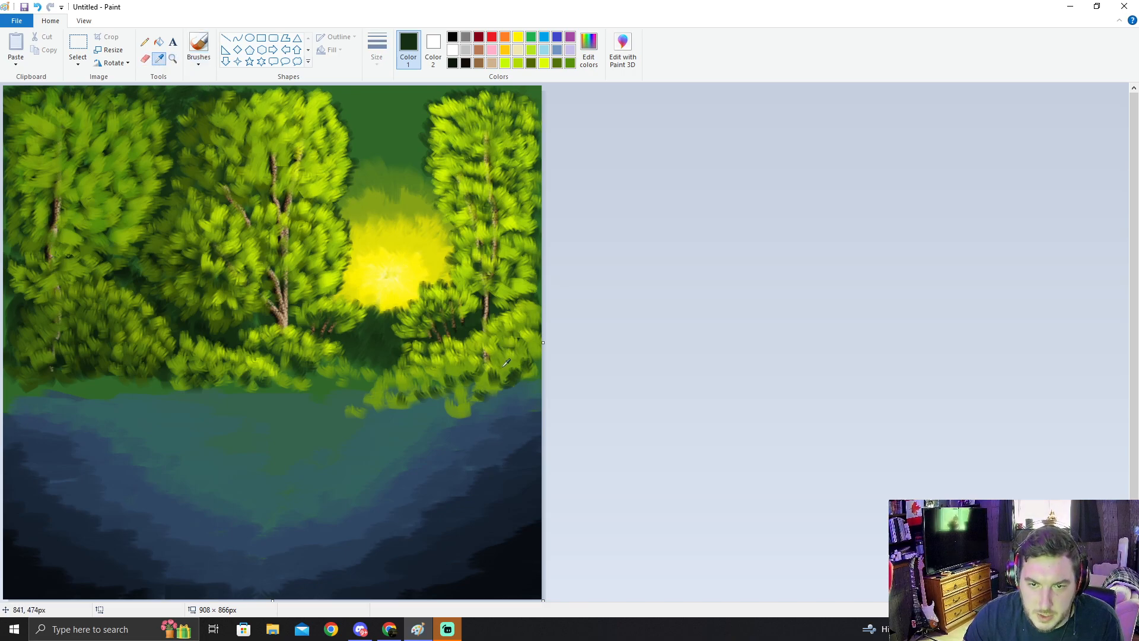
click(503, 366)
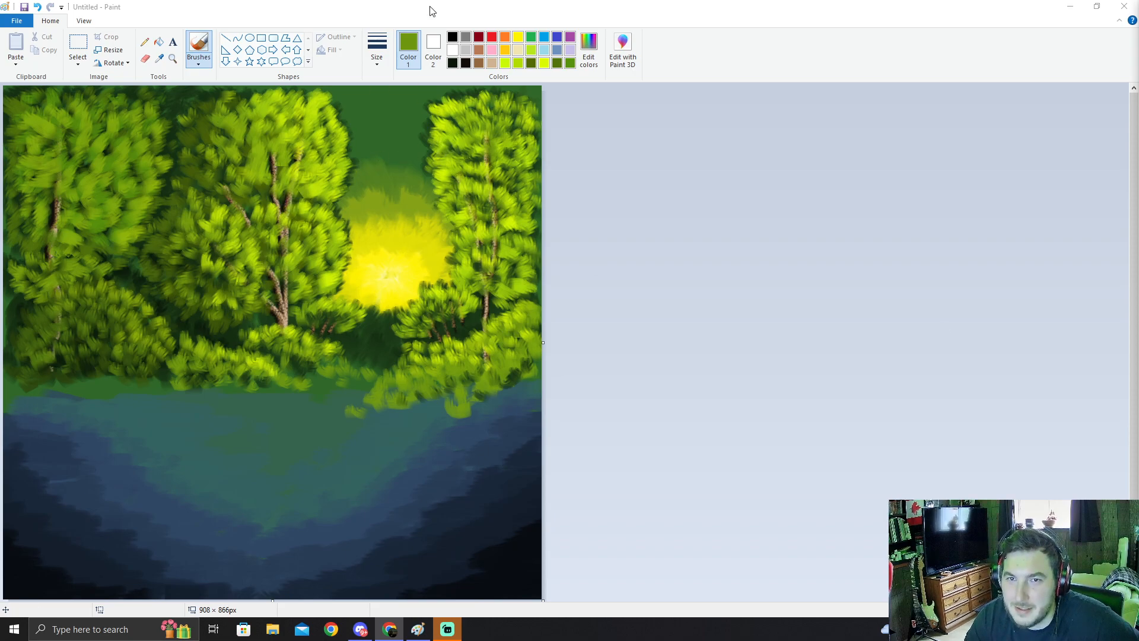
Step: Define a custom off-white colour with red 244, green 247 and blue 247 as the painting colour
click(453, 51)
click(588, 47)
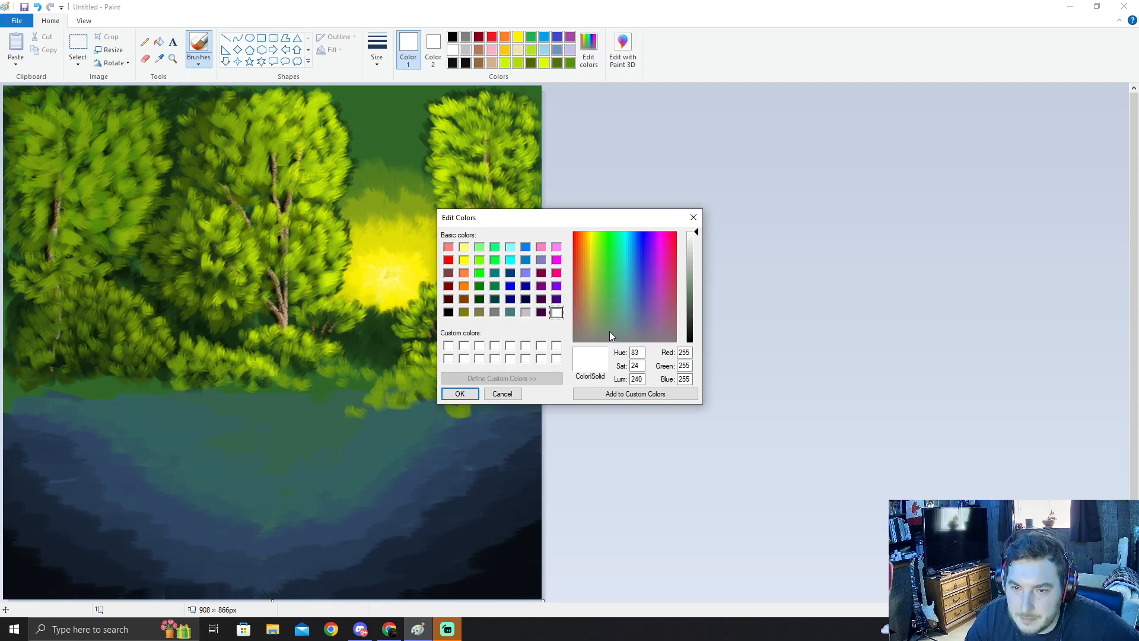
click(699, 233)
drag(699, 235, 698, 237)
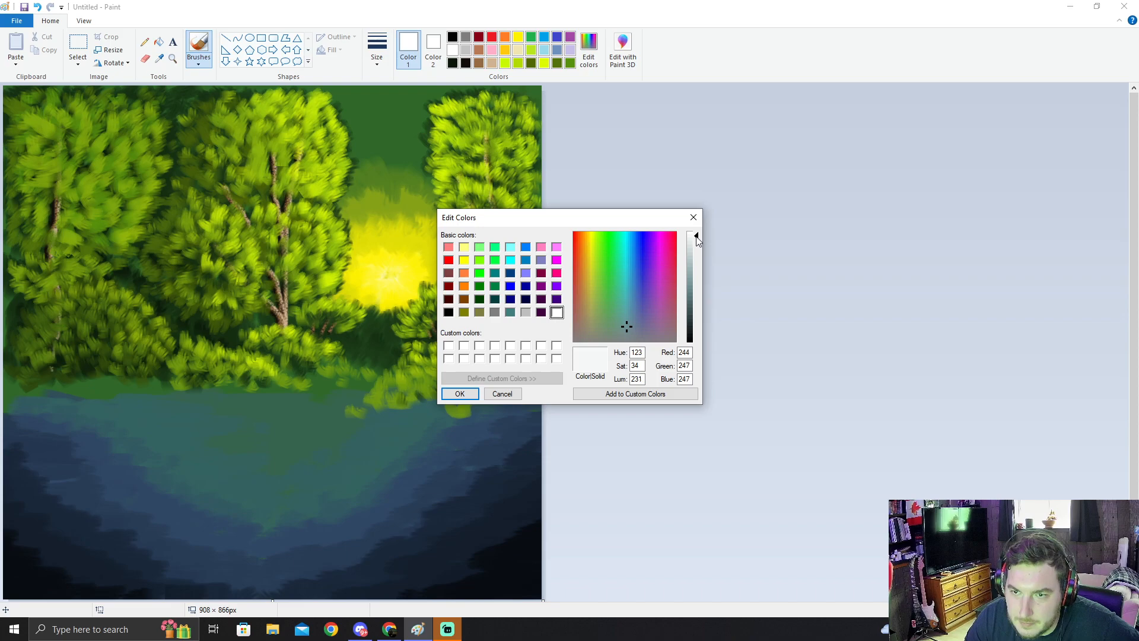
click(460, 392)
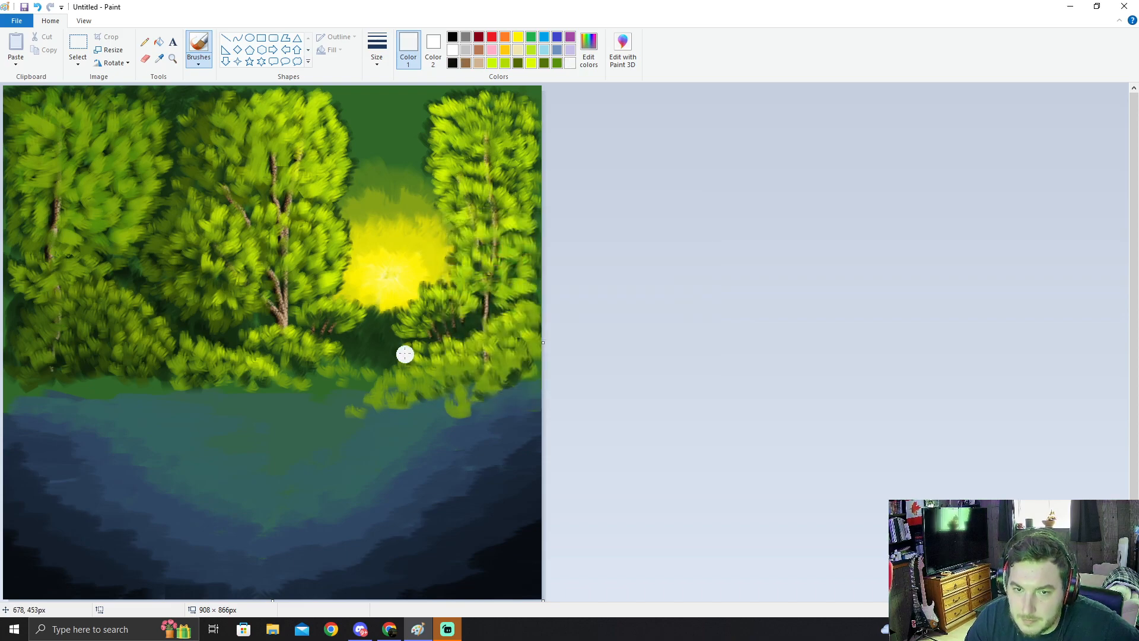
Step: Paint a small off-white waterfall in the dark gap beneath the sun using a smaller oil brush
click(202, 63)
click(203, 105)
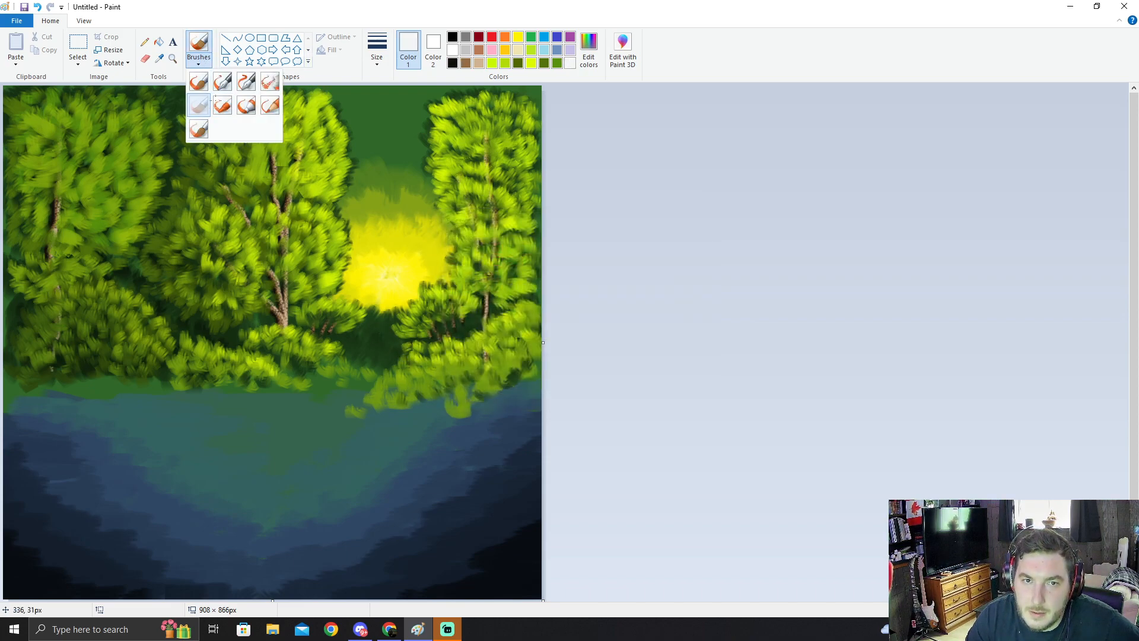
click(377, 63)
click(400, 151)
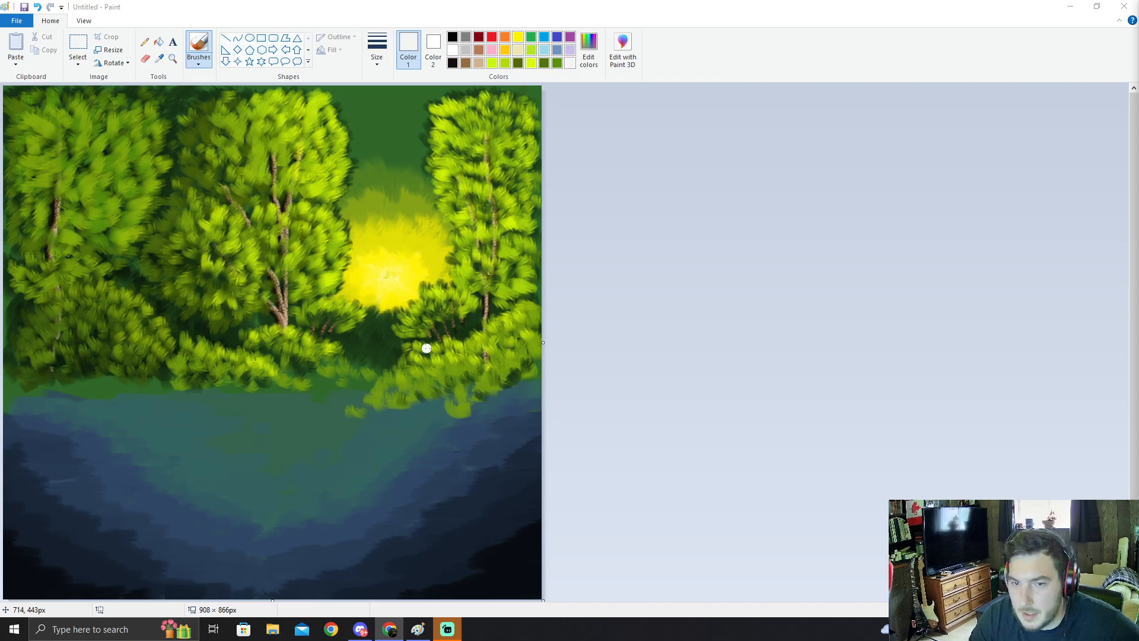
click(389, 326)
mouse_move(388, 326)
mouse_down()
mouse_move(363, 324)
mouse_move(398, 329)
mouse_move(358, 327)
mouse_move(369, 340)
mouse_move(360, 344)
mouse_move(358, 332)
mouse_move(367, 338)
mouse_up()
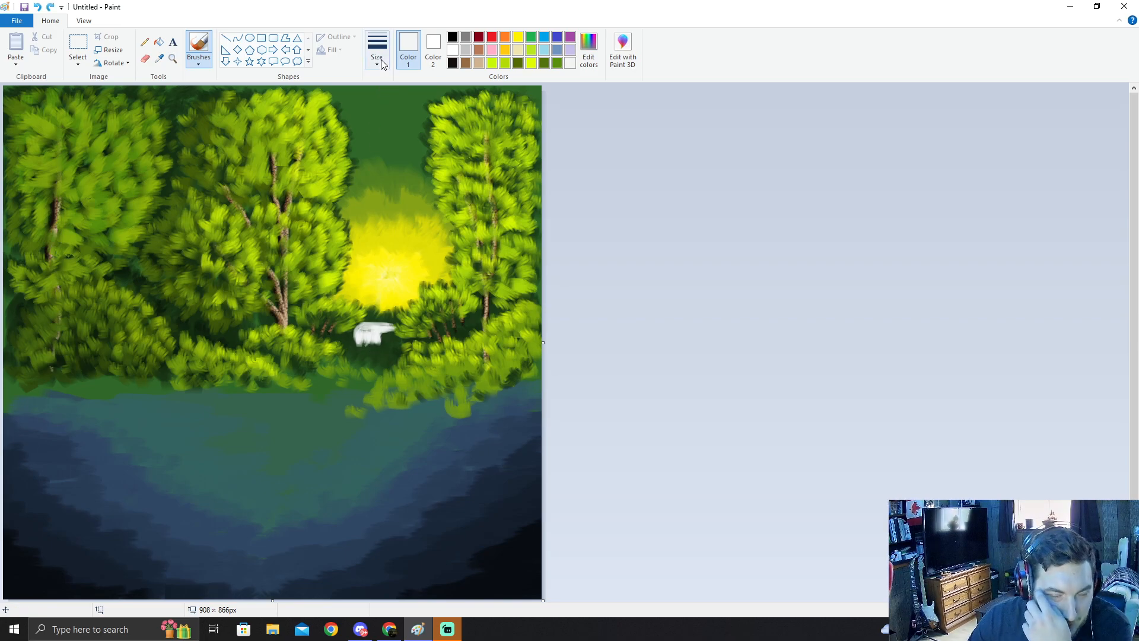
Step: Switch to the crayon brush and stroke short horizontal off-white ripples at the base of the waterfall
click(199, 58)
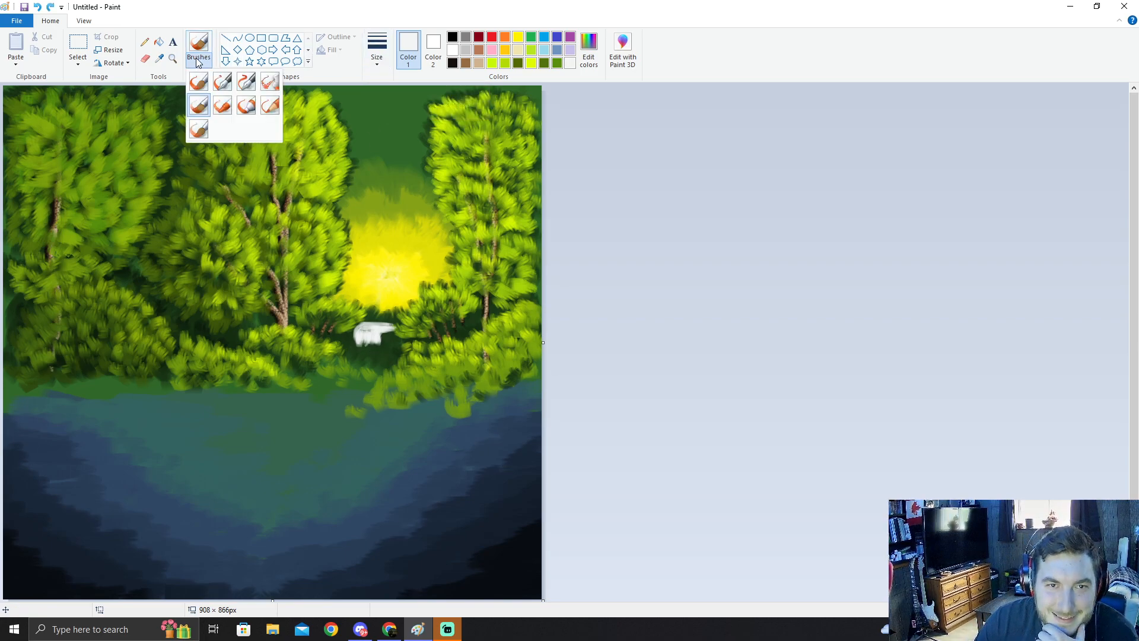
click(230, 113)
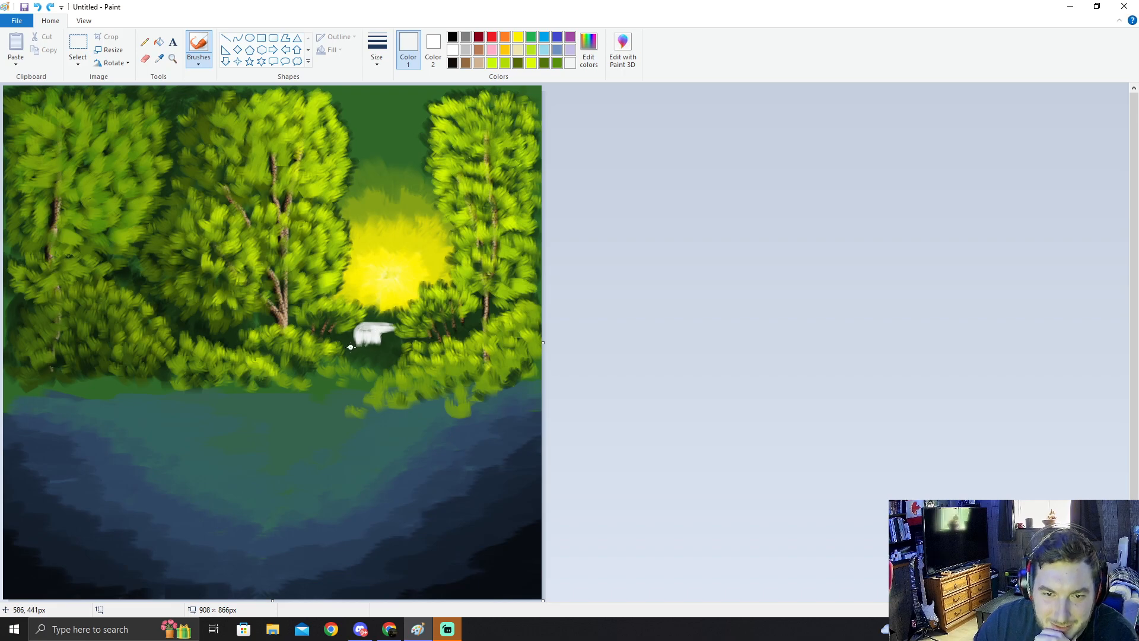
mouse_move(366, 345)
mouse_down()
mouse_move(385, 344)
mouse_move(370, 344)
mouse_up()
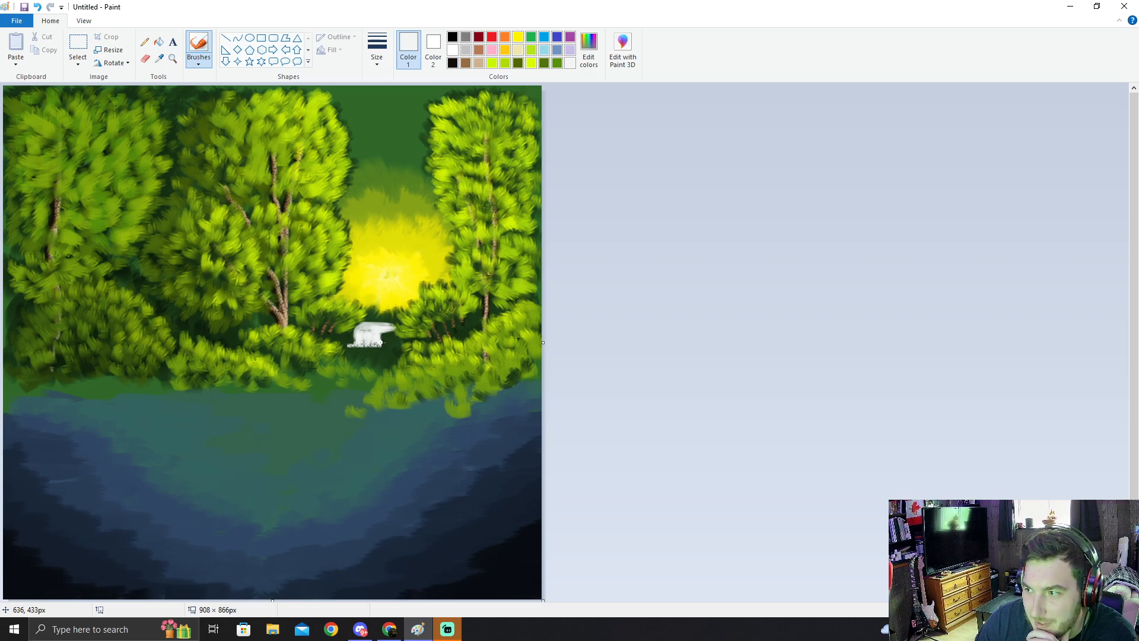
drag(371, 348, 383, 349)
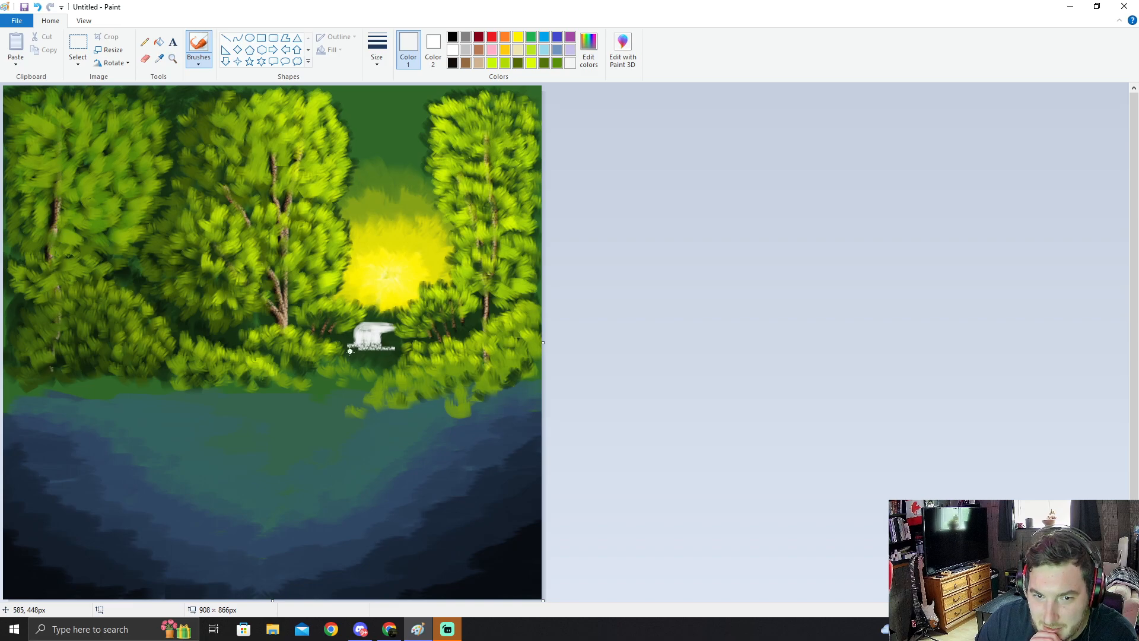
drag(364, 351, 389, 351)
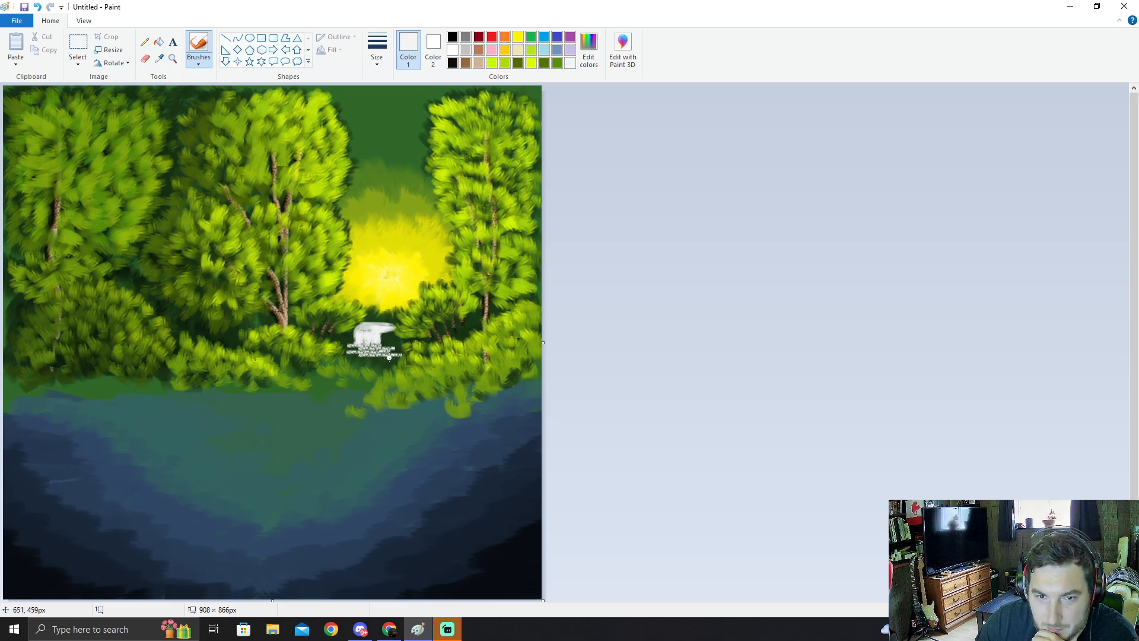
Step: Widen the off-white crayon ripples in staggered horizontal bands down between the bushes to the shoreline
drag(346, 357, 334, 357)
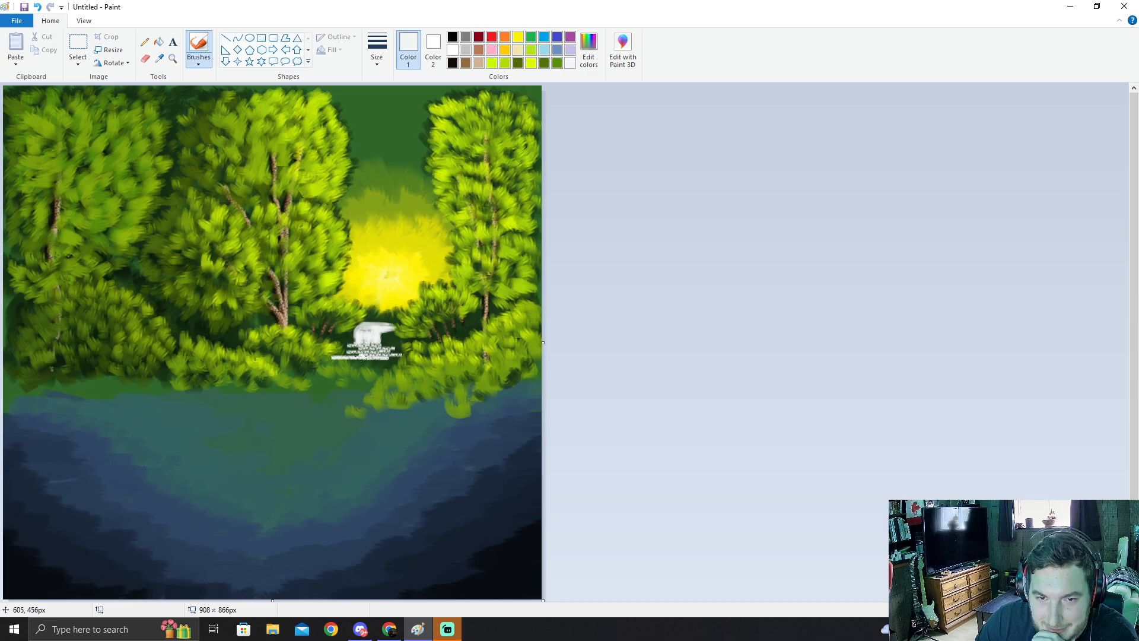
drag(344, 355, 373, 355)
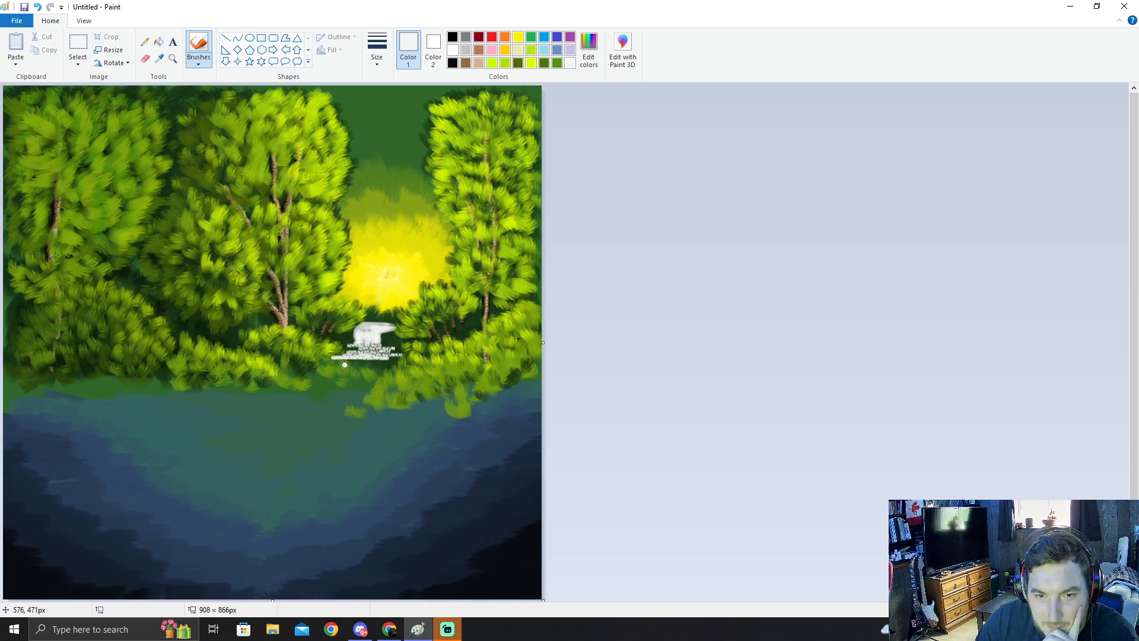
drag(342, 365, 393, 361)
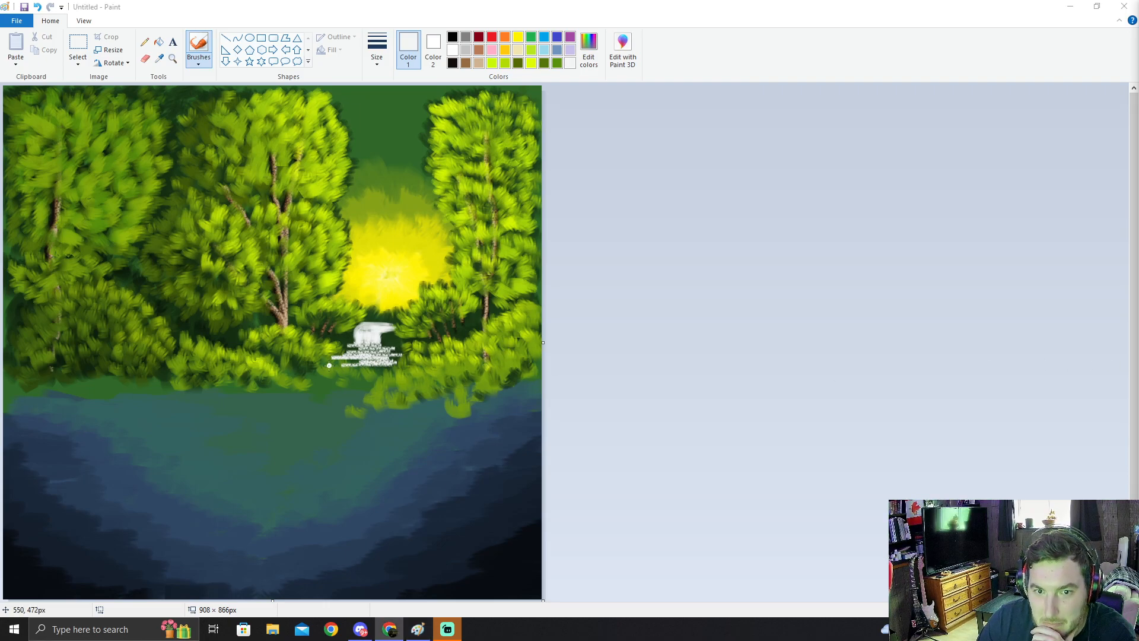
click(379, 367)
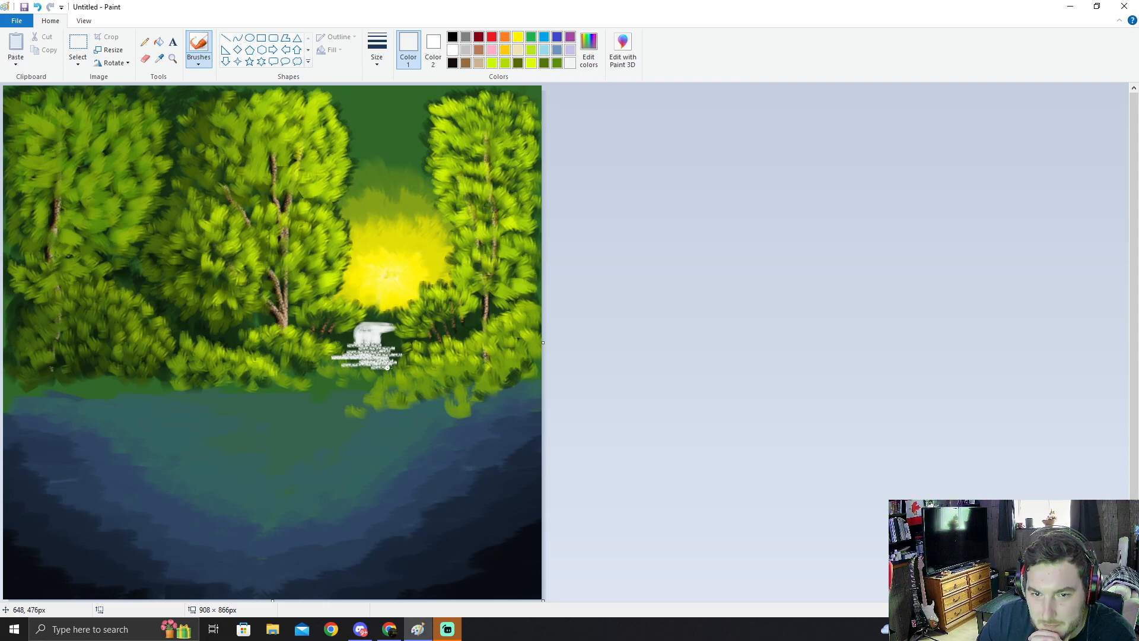
mouse_move(372, 371)
mouse_down()
mouse_move(410, 372)
mouse_move(309, 380)
mouse_move(403, 373)
mouse_up()
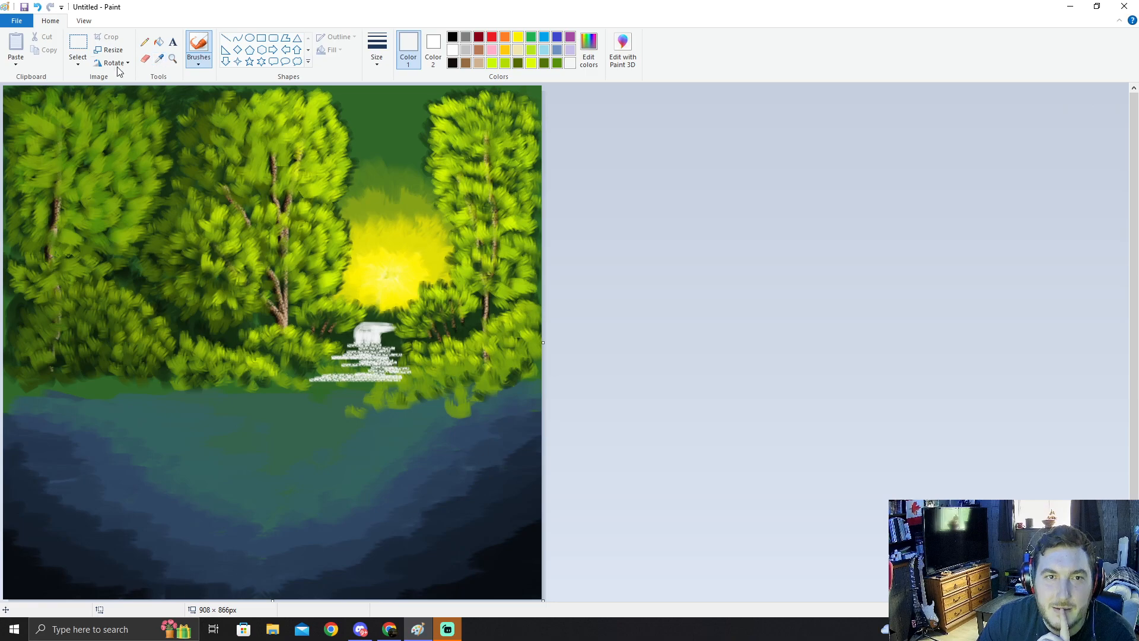
click(1138, 274)
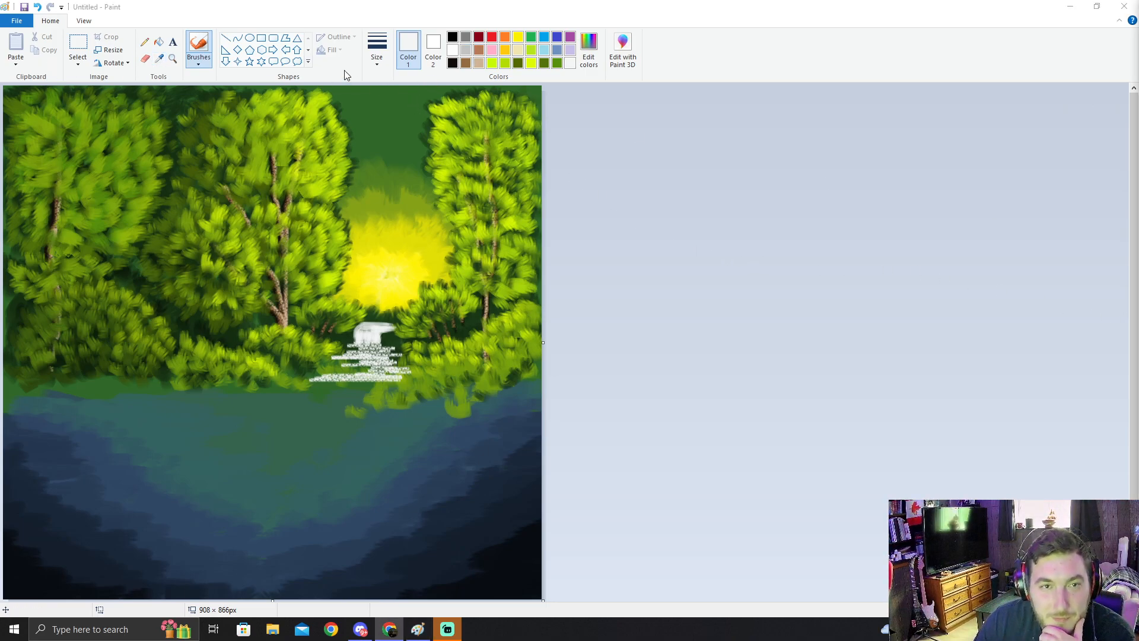
Step: Switch to the oil brush at the second-smallest size and smooth the grainy ripples into solid off-white bands of flowing water
click(200, 64)
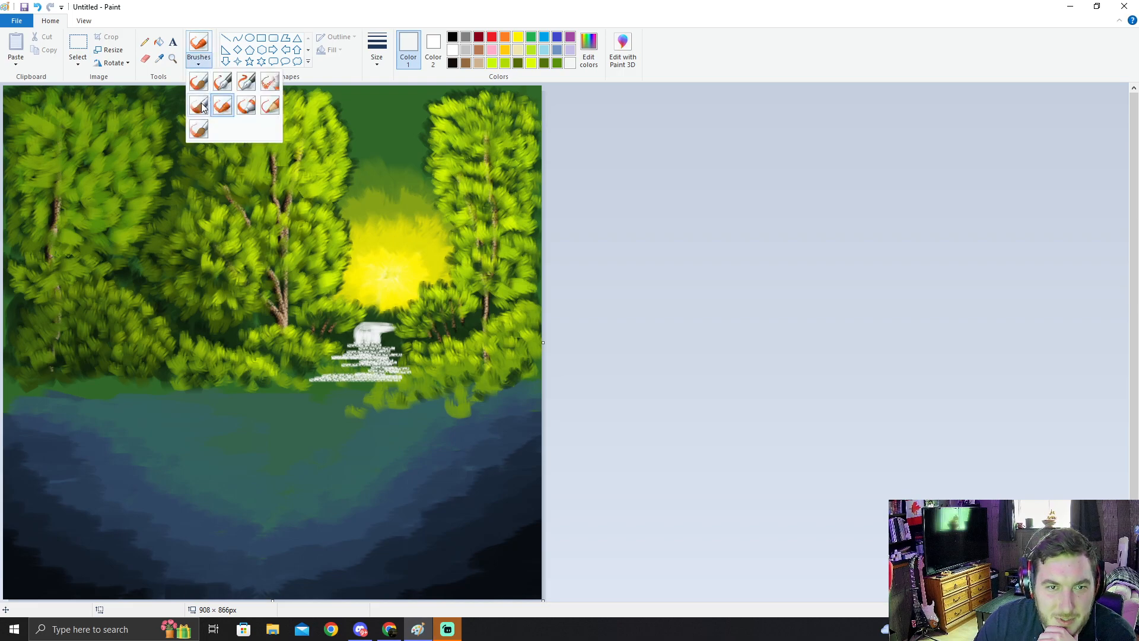
click(202, 107)
click(377, 47)
click(428, 87)
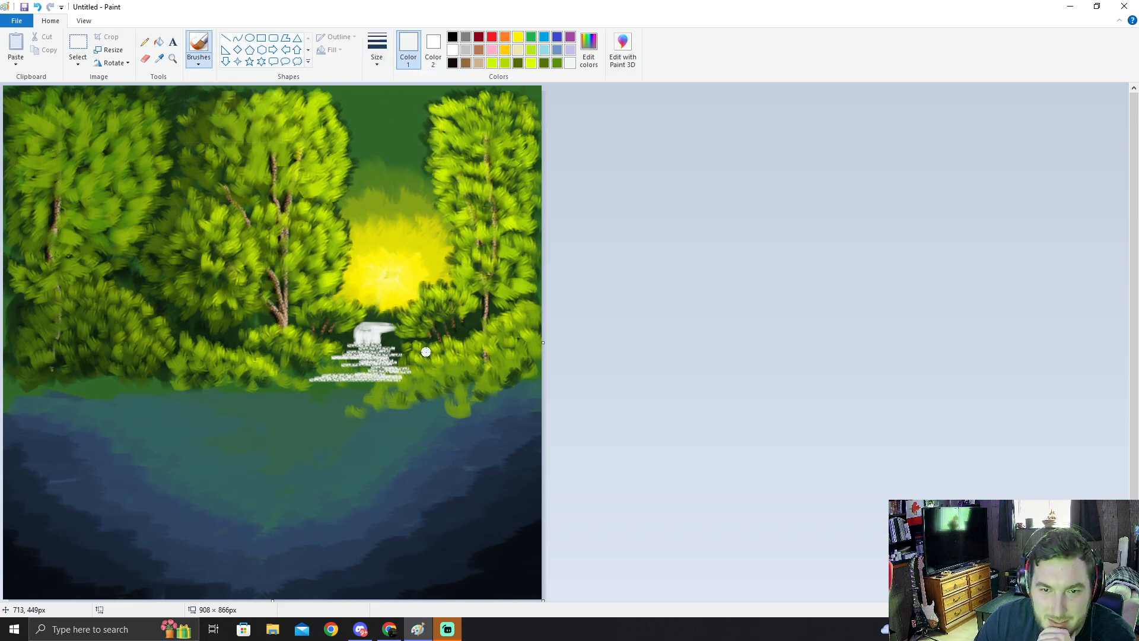
click(377, 47)
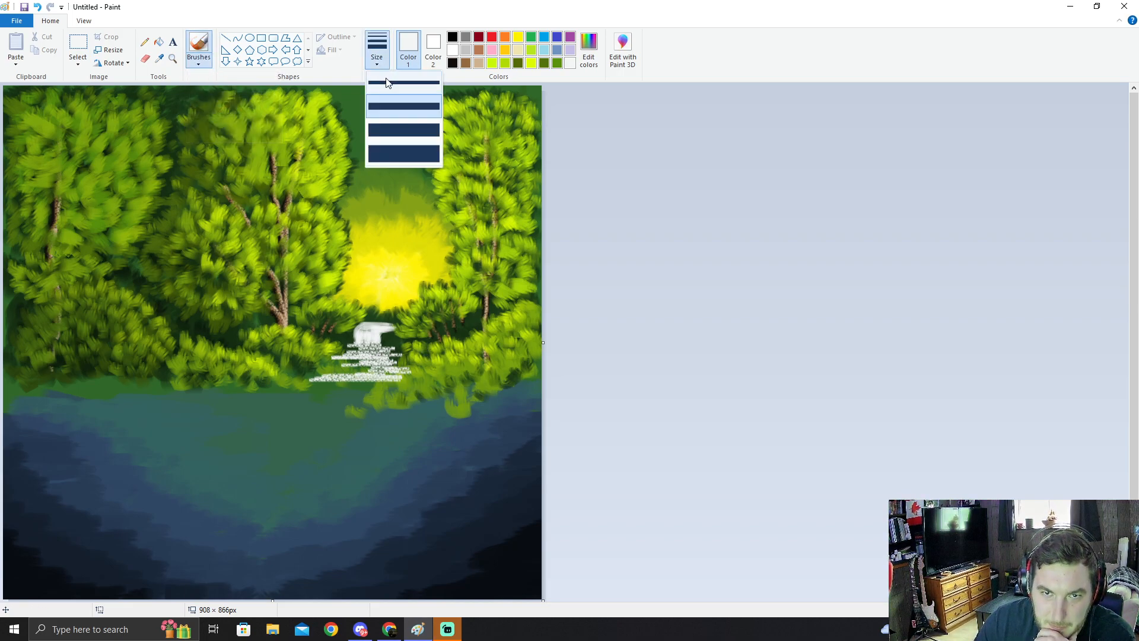
click(402, 114)
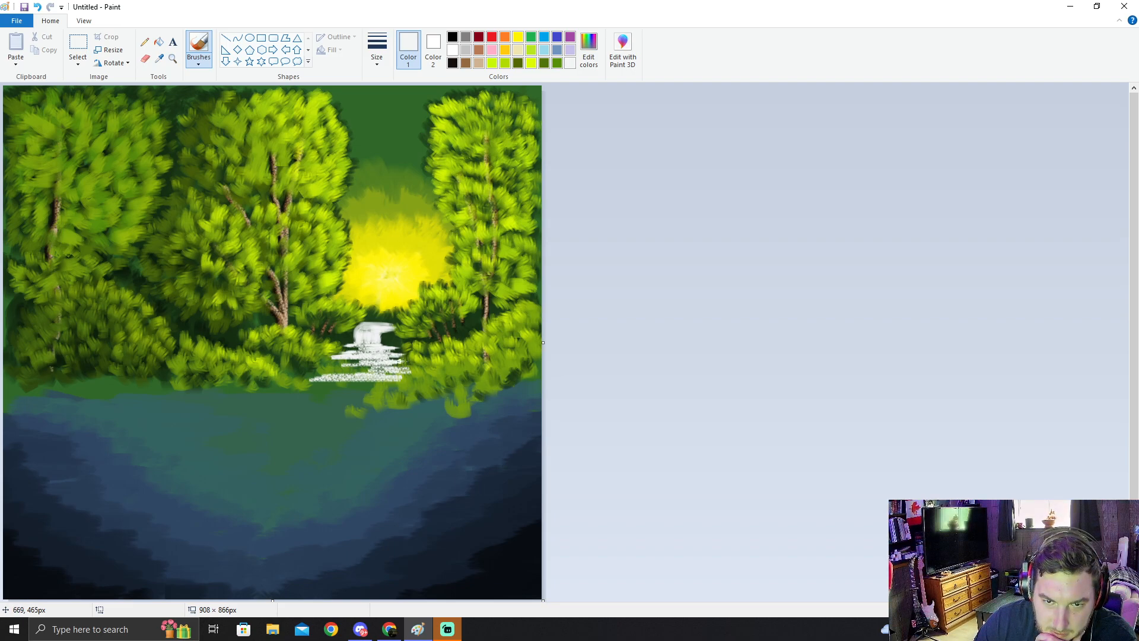
mouse_move(366, 362)
mouse_down()
mouse_move(330, 364)
mouse_move(412, 372)
mouse_up()
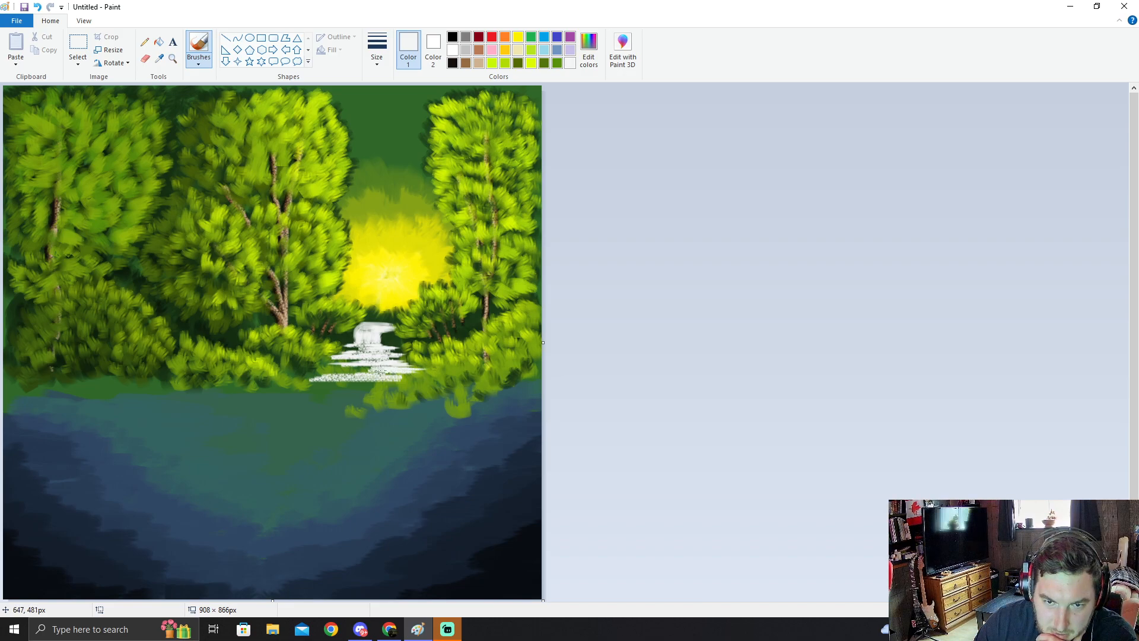
mouse_move(355, 367)
mouse_down()
mouse_move(398, 377)
mouse_move(389, 382)
mouse_move(411, 376)
mouse_move(390, 371)
mouse_move(416, 378)
mouse_move(326, 374)
mouse_move(384, 372)
mouse_up()
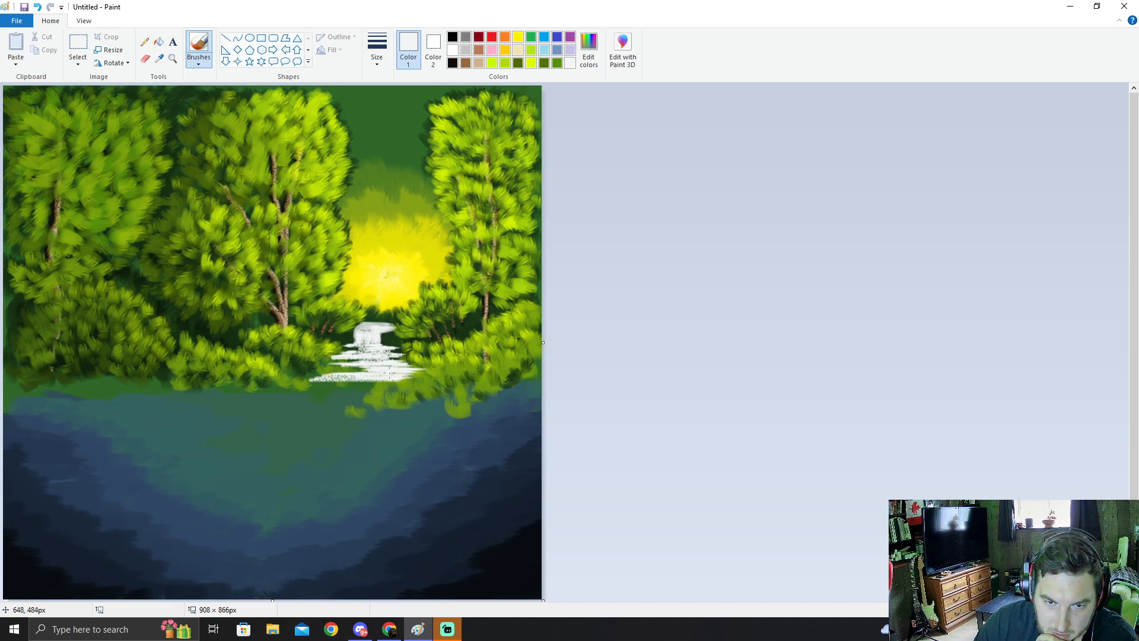
Step: Using the oil brush at the second-smallest size, paint an off-white cascade below the lowest stream band and taper that band's outer end
mouse_move(315, 373)
mouse_down()
mouse_move(332, 376)
mouse_move(313, 377)
mouse_up()
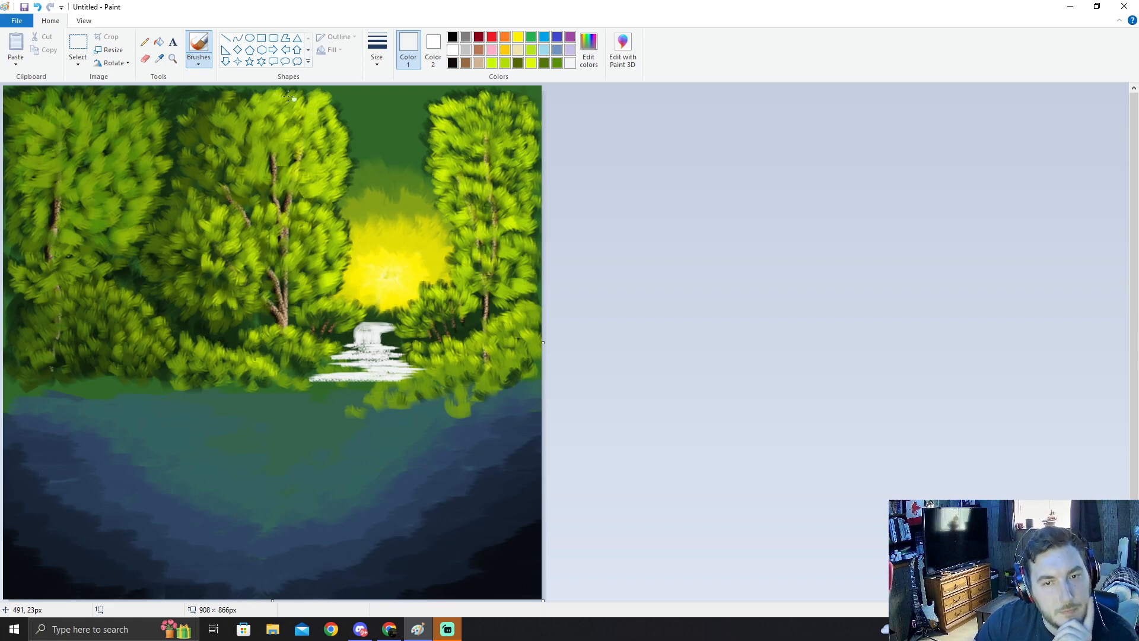
click(162, 59)
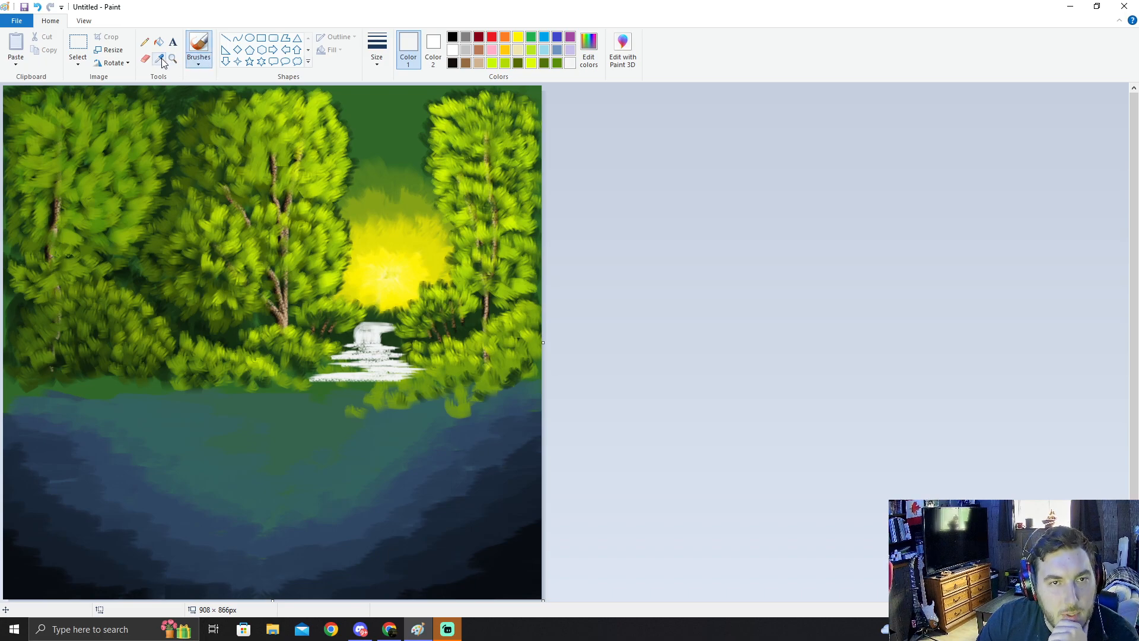
click(198, 59)
click(209, 99)
click(377, 59)
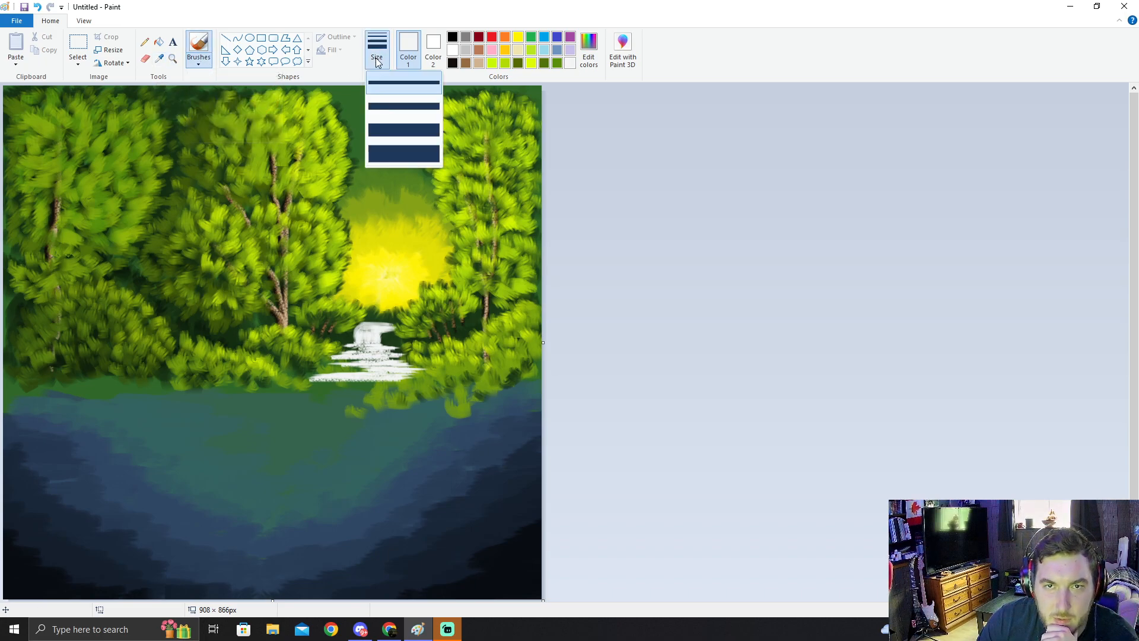
click(404, 106)
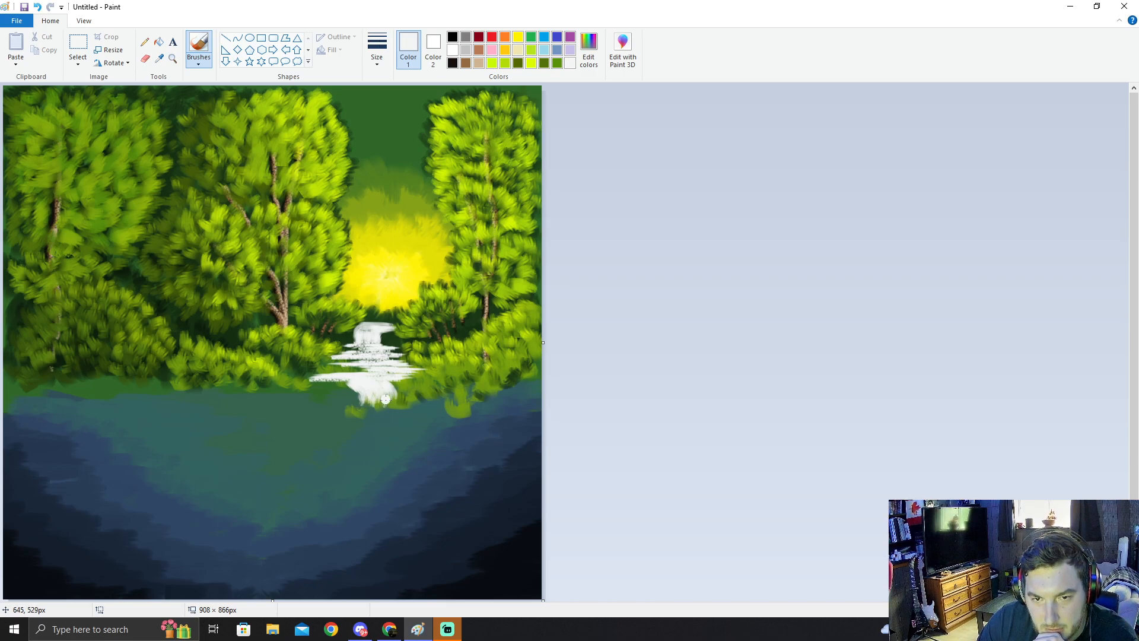
drag(384, 393, 374, 411)
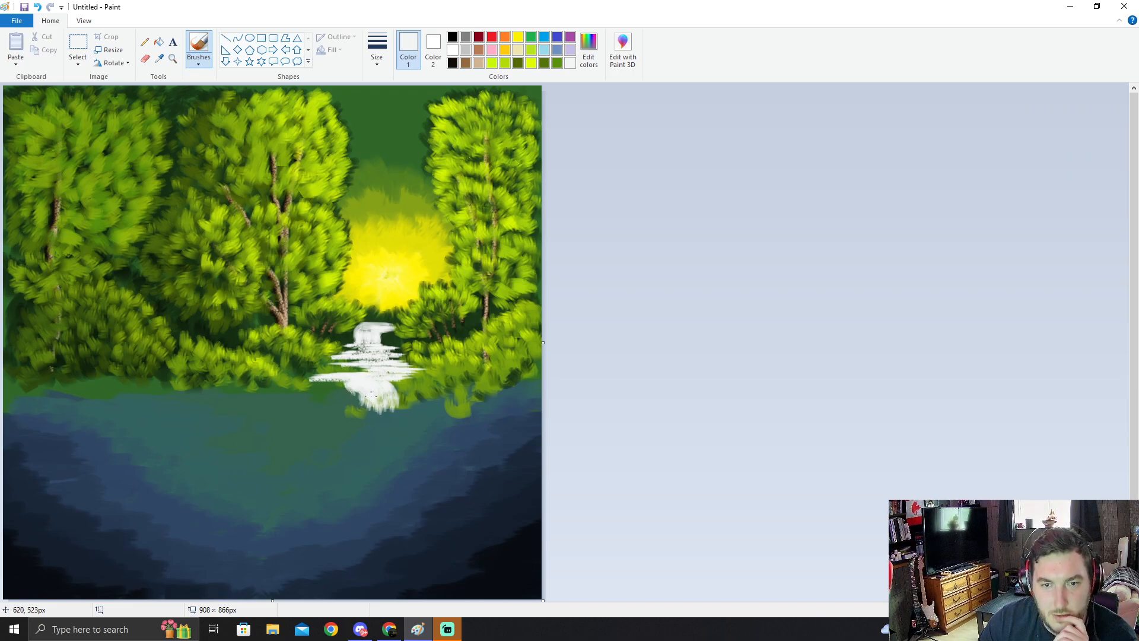
click(199, 59)
click(376, 56)
click(384, 101)
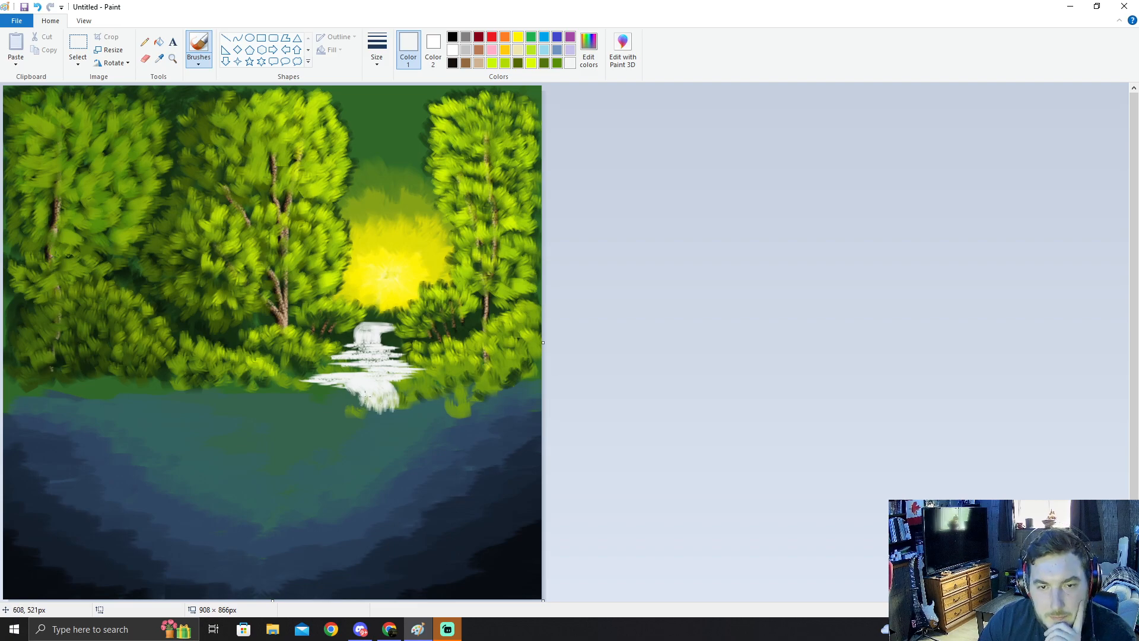
Step: Switch to the crayon brush and draw a short horizontal off-white ledge beneath the lower cascade, undoing the extra stroke at its end
click(205, 67)
click(222, 105)
click(376, 50)
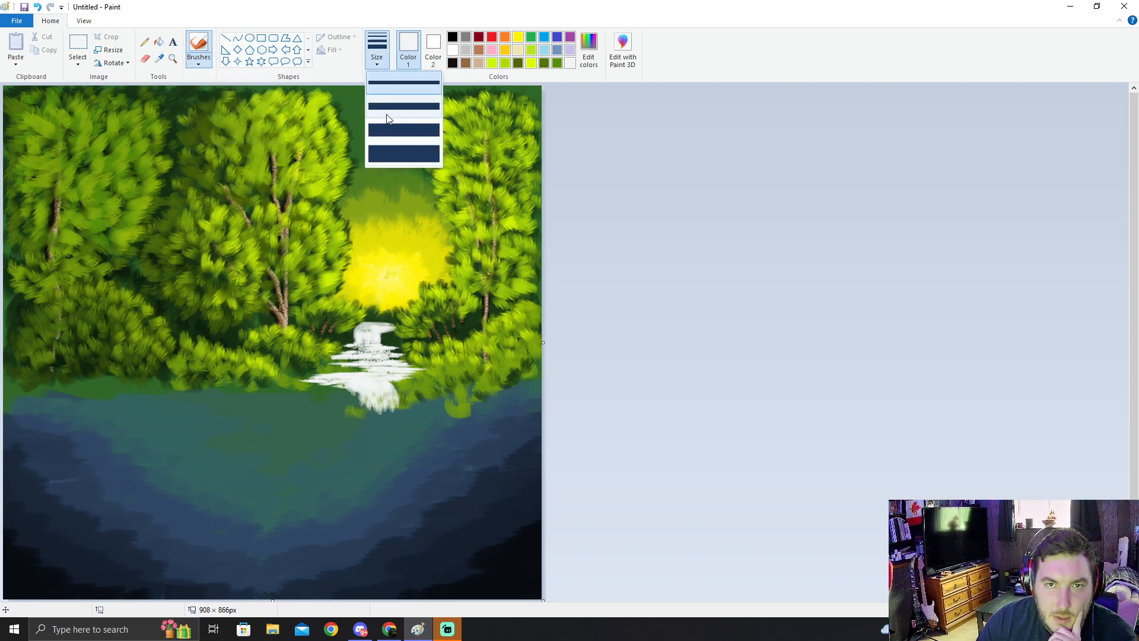
click(399, 117)
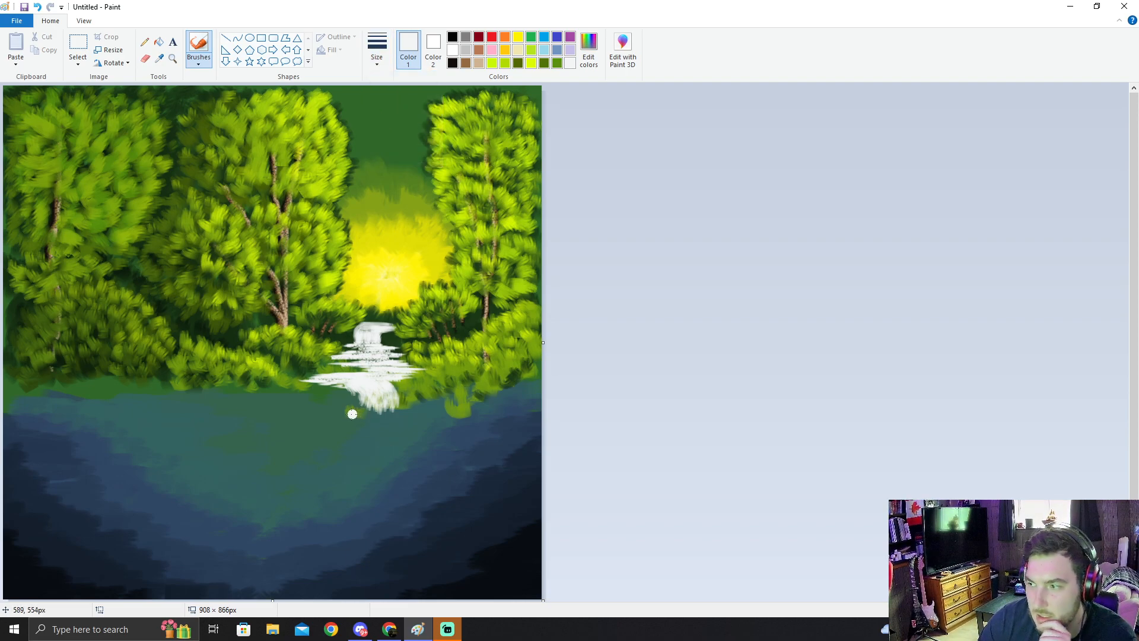
mouse_move(339, 414)
mouse_down()
mouse_move(415, 414)
mouse_move(357, 415)
mouse_up()
click(1138, 457)
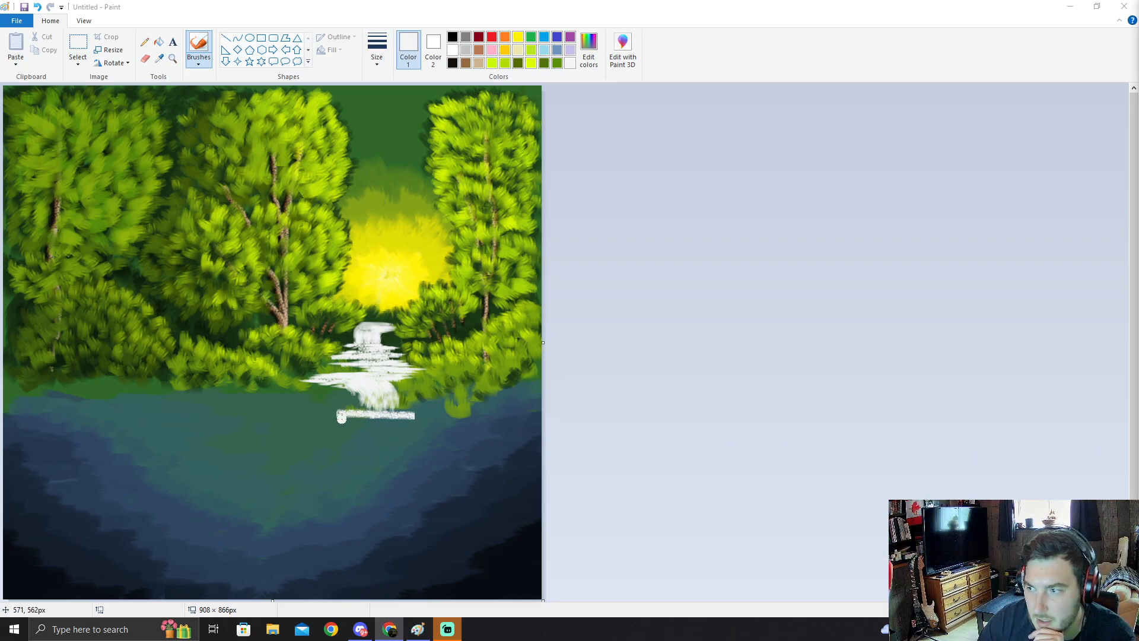
mouse_move(325, 408)
mouse_down()
mouse_move(355, 409)
mouse_move(321, 415)
mouse_move(359, 416)
mouse_move(313, 421)
mouse_up()
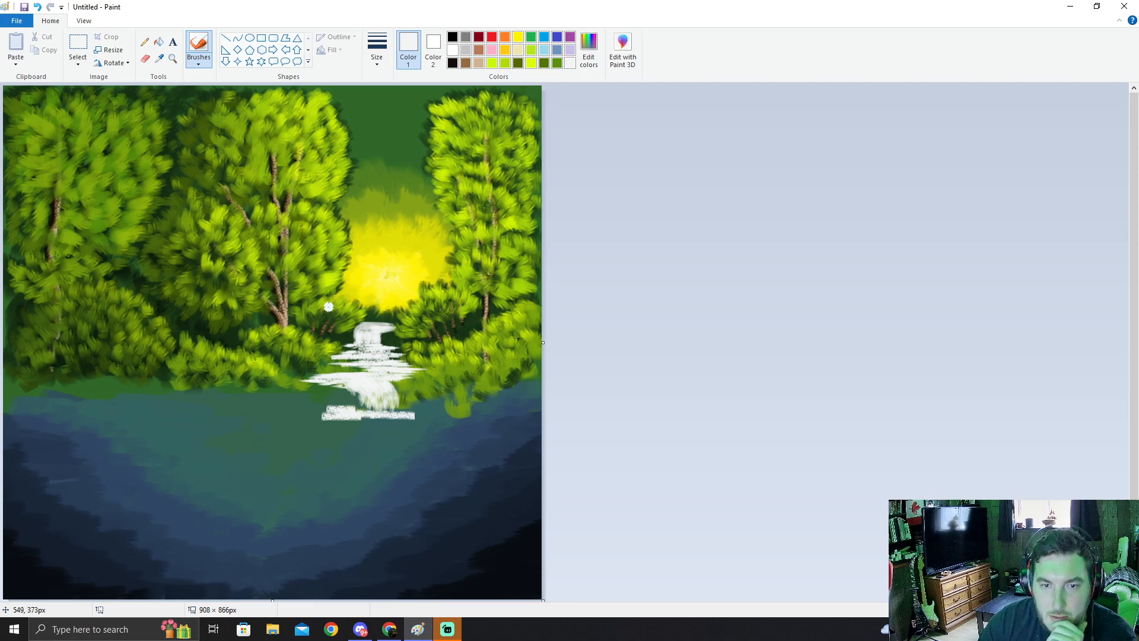
key(ctrl+z)
key(ctrl+z)
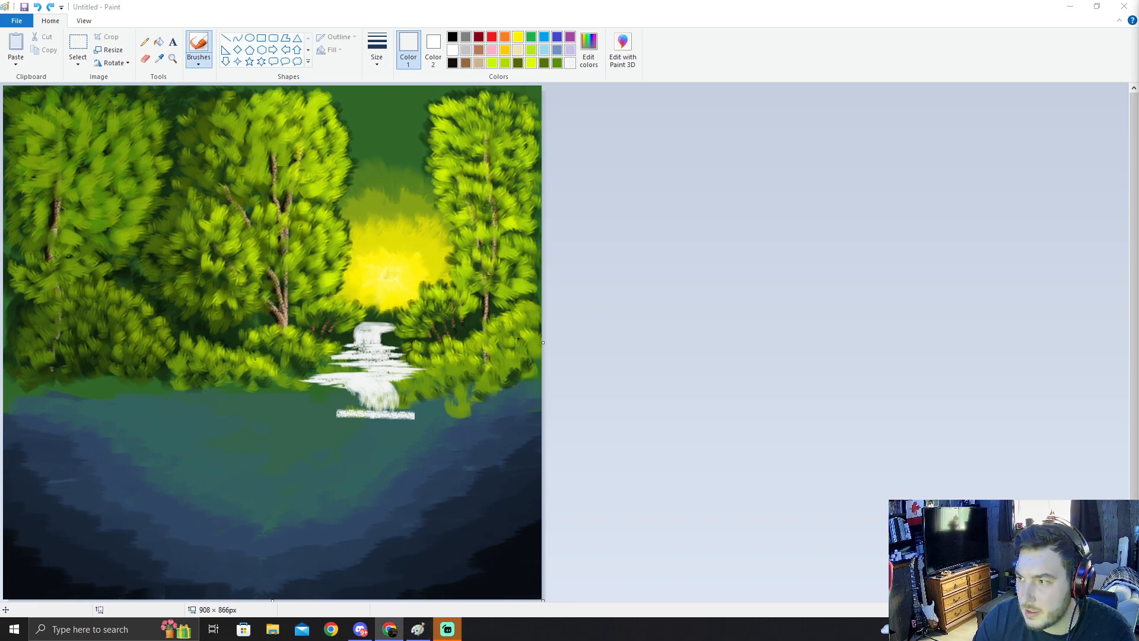
Step: With the oil brush, paint a third off-white cascade falling from the ledge's left end and smooth the rest of the grainy ledge
click(199, 64)
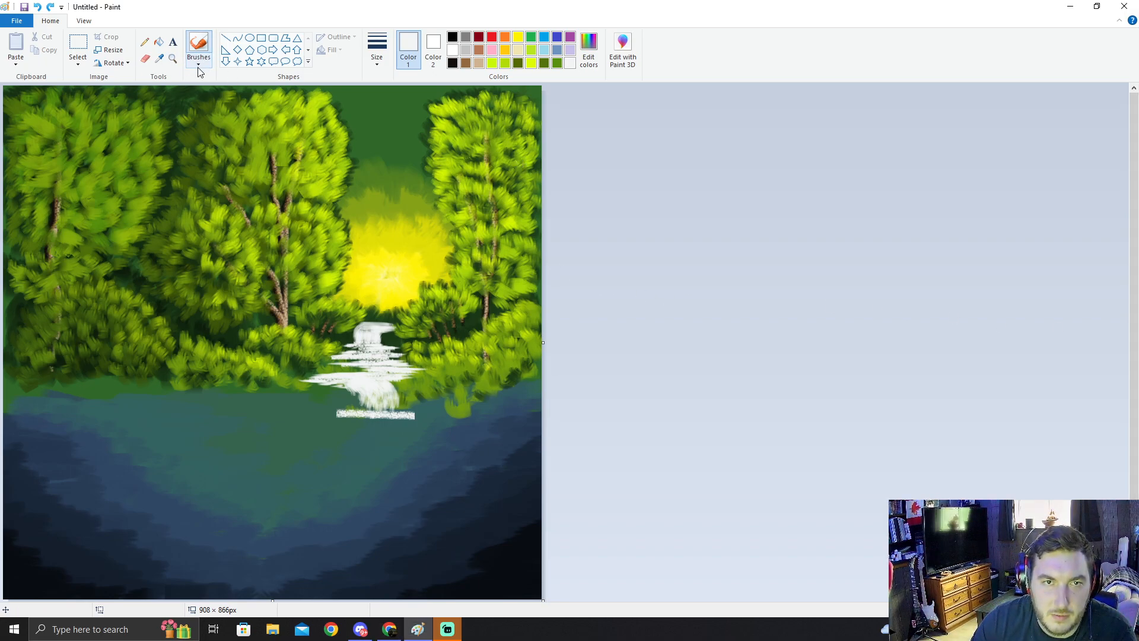
click(197, 106)
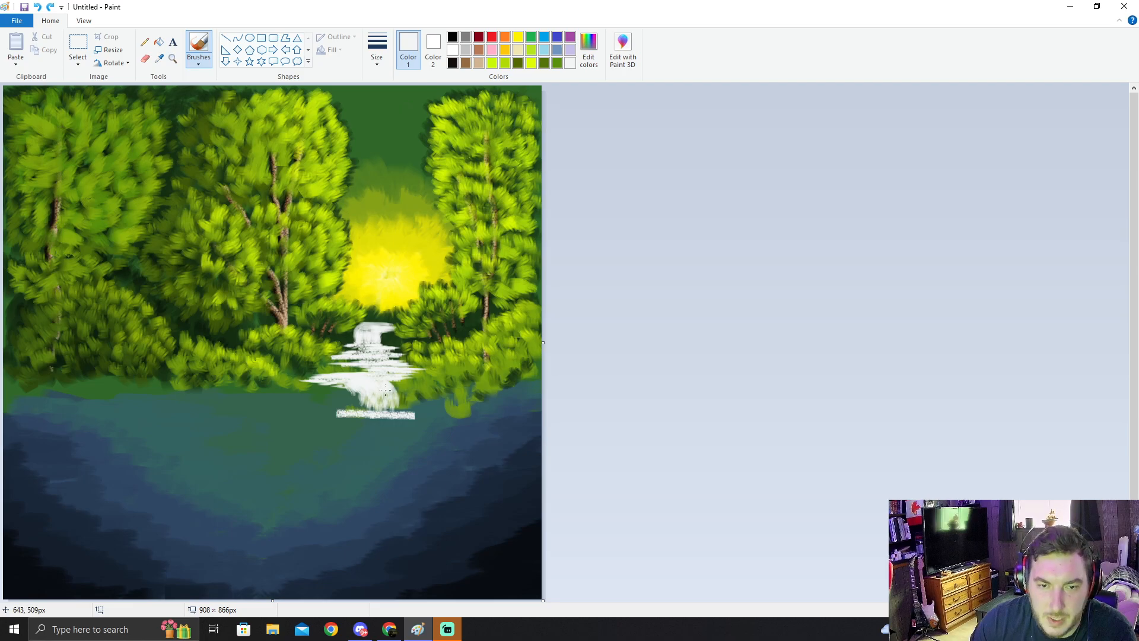
click(377, 51)
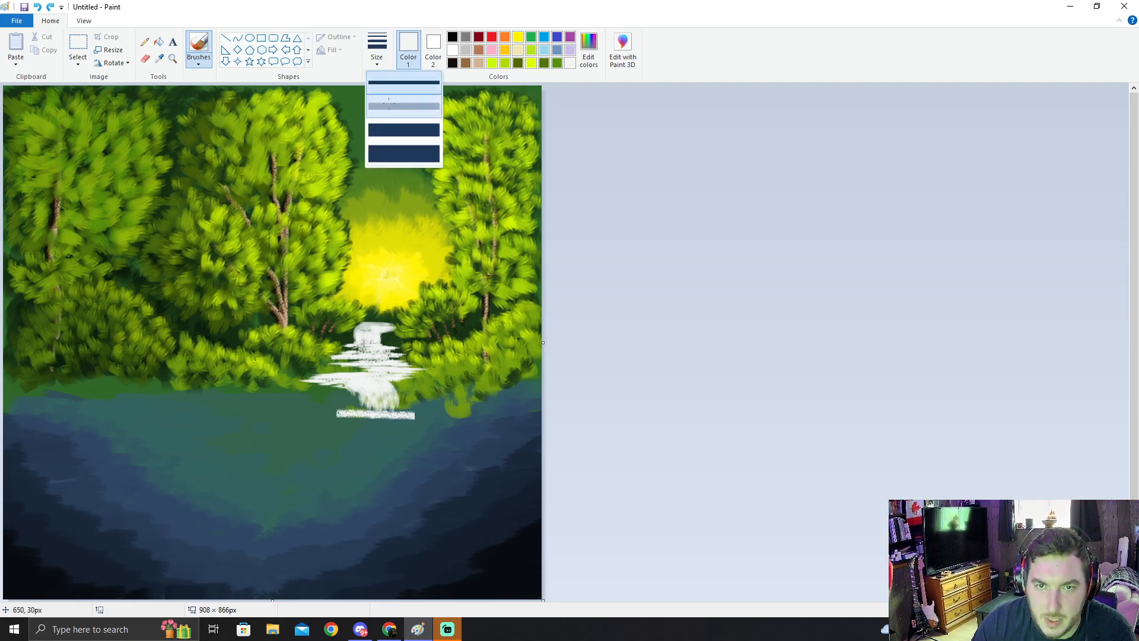
click(404, 91)
mouse_move(342, 423)
mouse_down()
mouse_move(322, 437)
mouse_move(333, 412)
mouse_move(337, 433)
mouse_move(344, 415)
mouse_move(334, 437)
mouse_move(339, 420)
mouse_move(352, 428)
mouse_move(321, 437)
mouse_move(334, 403)
mouse_move(315, 430)
mouse_move(326, 405)
mouse_move(315, 430)
mouse_move(344, 403)
mouse_move(329, 407)
mouse_move(347, 411)
mouse_move(334, 406)
mouse_move(330, 416)
mouse_move(361, 407)
mouse_move(320, 413)
mouse_move(327, 401)
mouse_move(365, 422)
mouse_up()
key(ctrl+z)
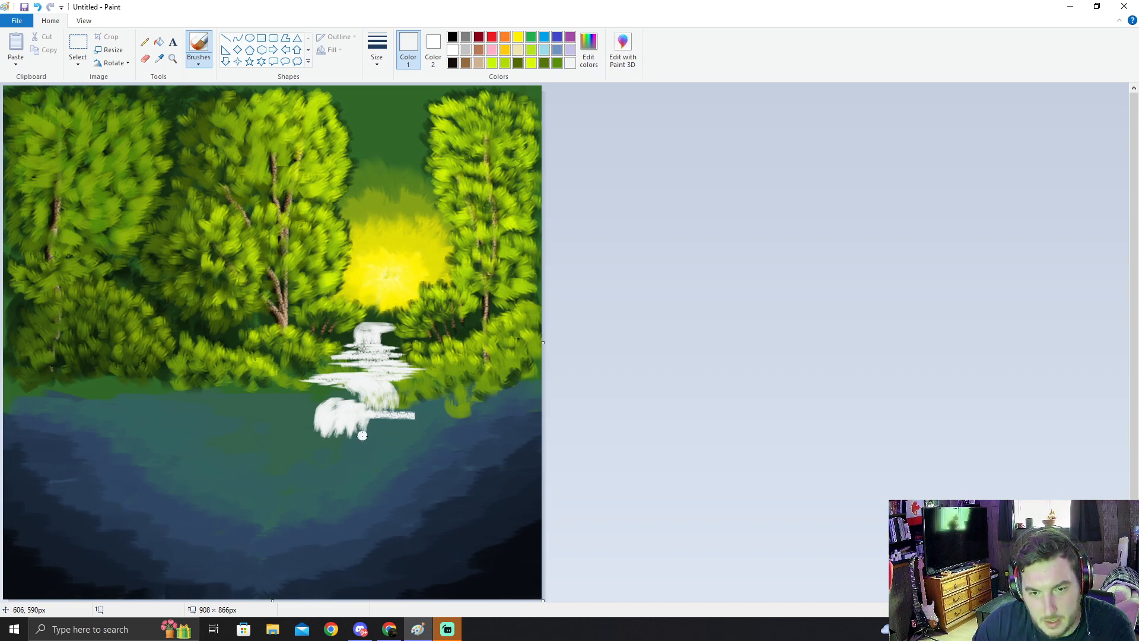
key(alt+Tab)
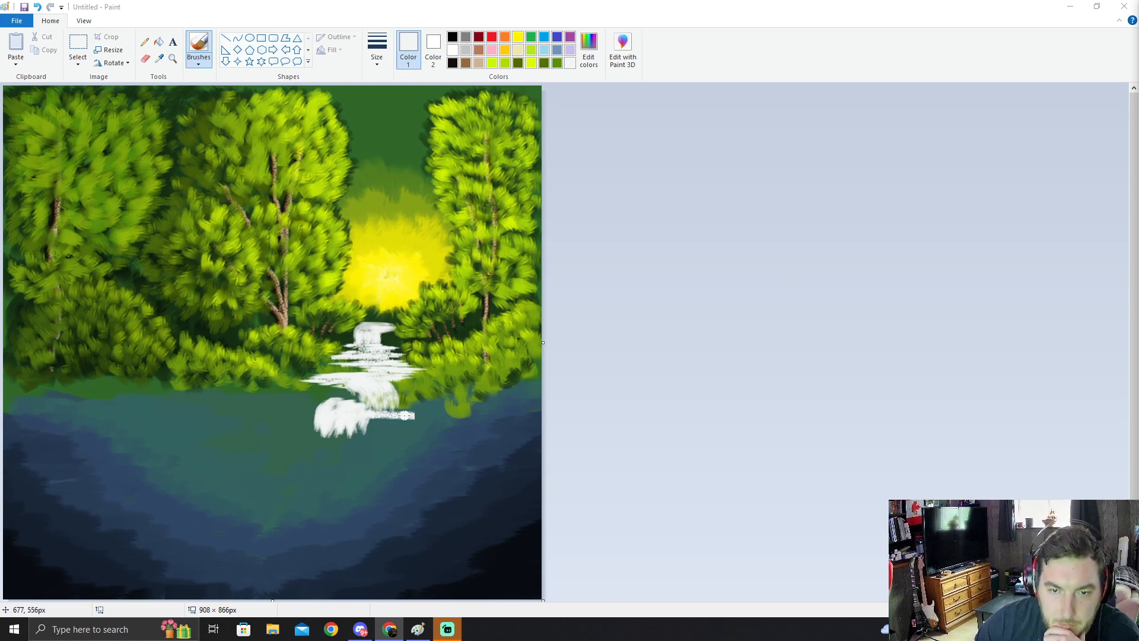
click(374, 413)
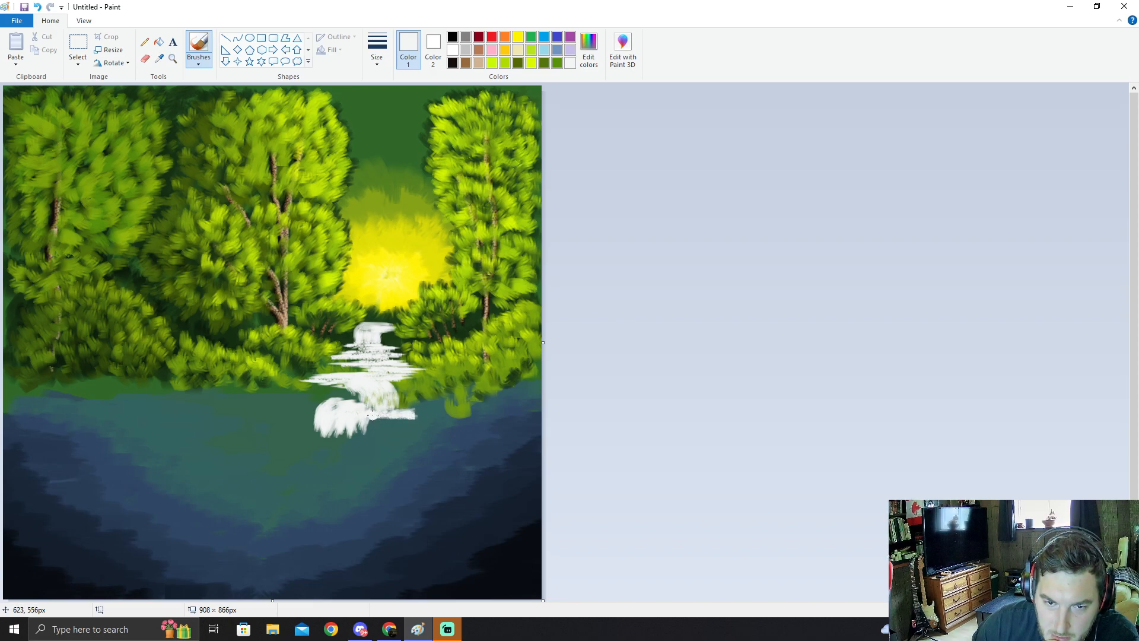
drag(420, 414, 414, 413)
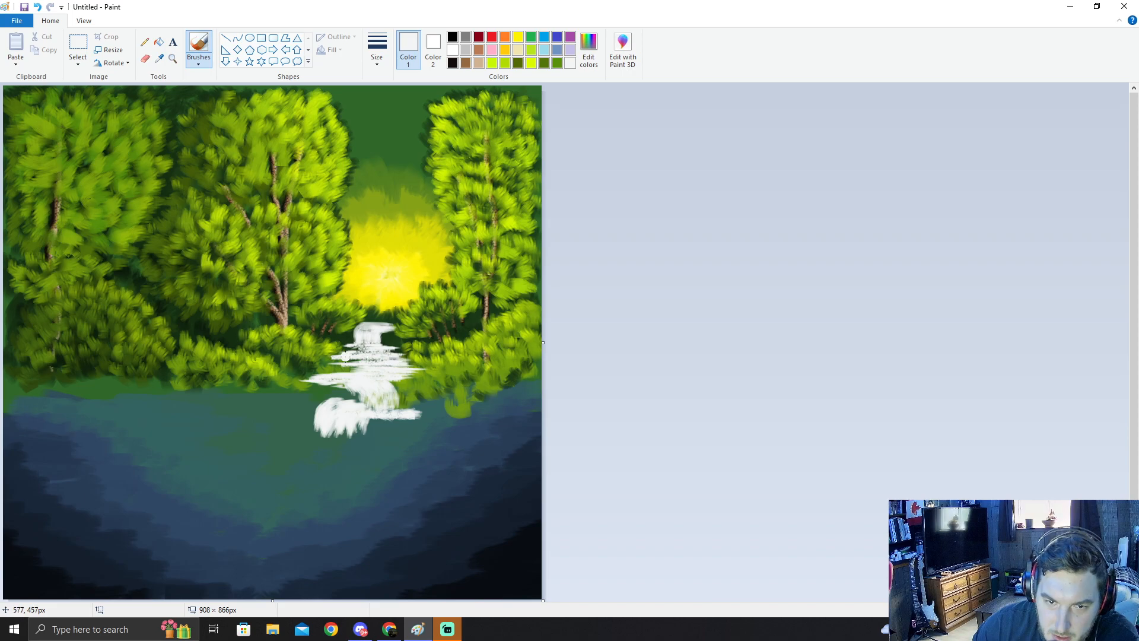
Step: Change the colour to light grey (RGB 222, 228, 228) and brush subtle shading into the white cascades
click(589, 55)
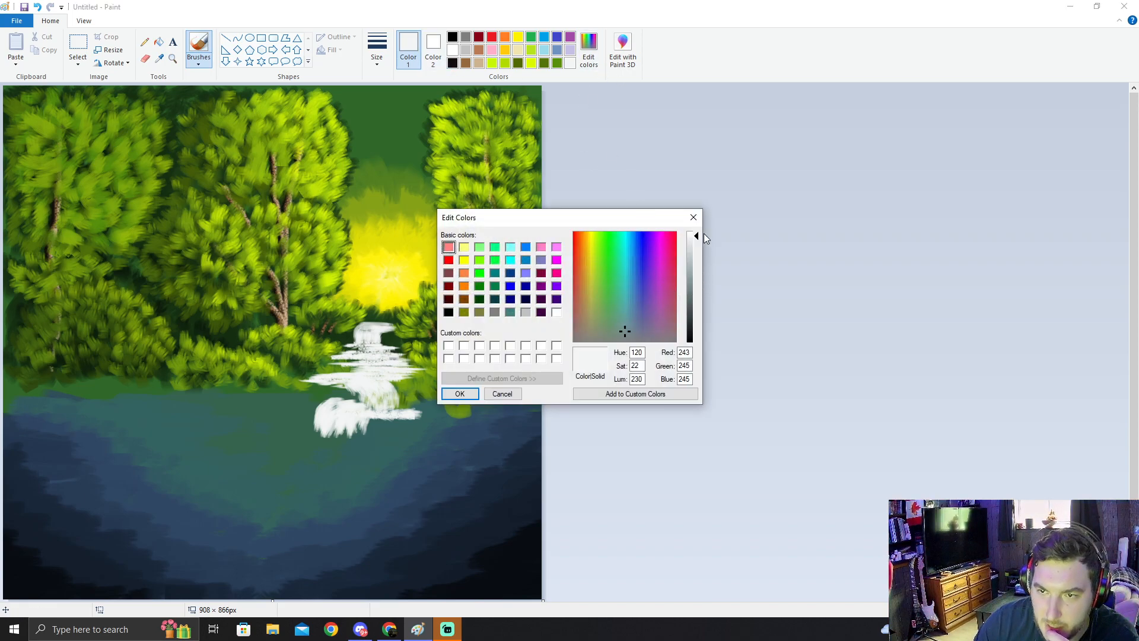
drag(701, 235, 698, 248)
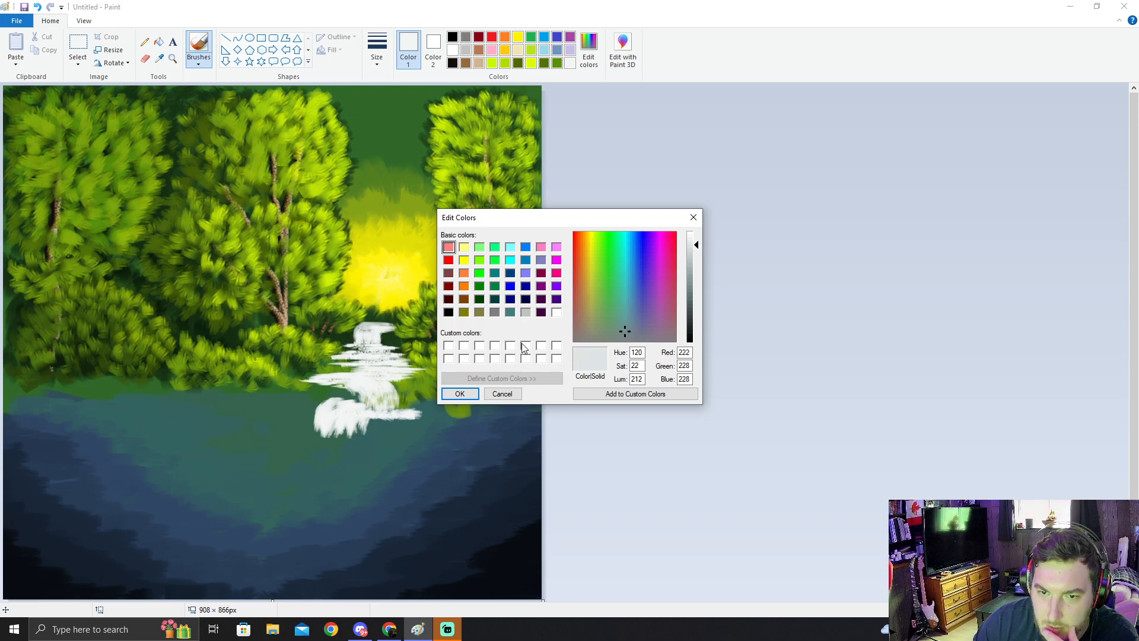
click(459, 394)
drag(350, 418, 326, 421)
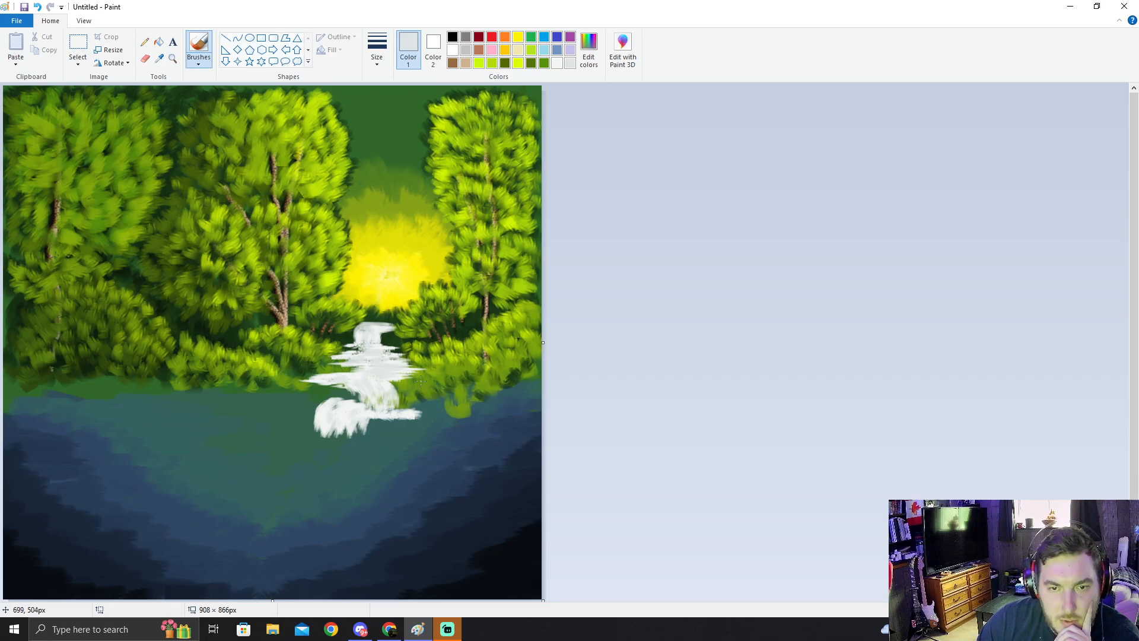
Step: Pick the smallest brush size, mix a muted green (RGB 173, 199, 175) and add thin shading strokes between the stream's ripples
click(589, 51)
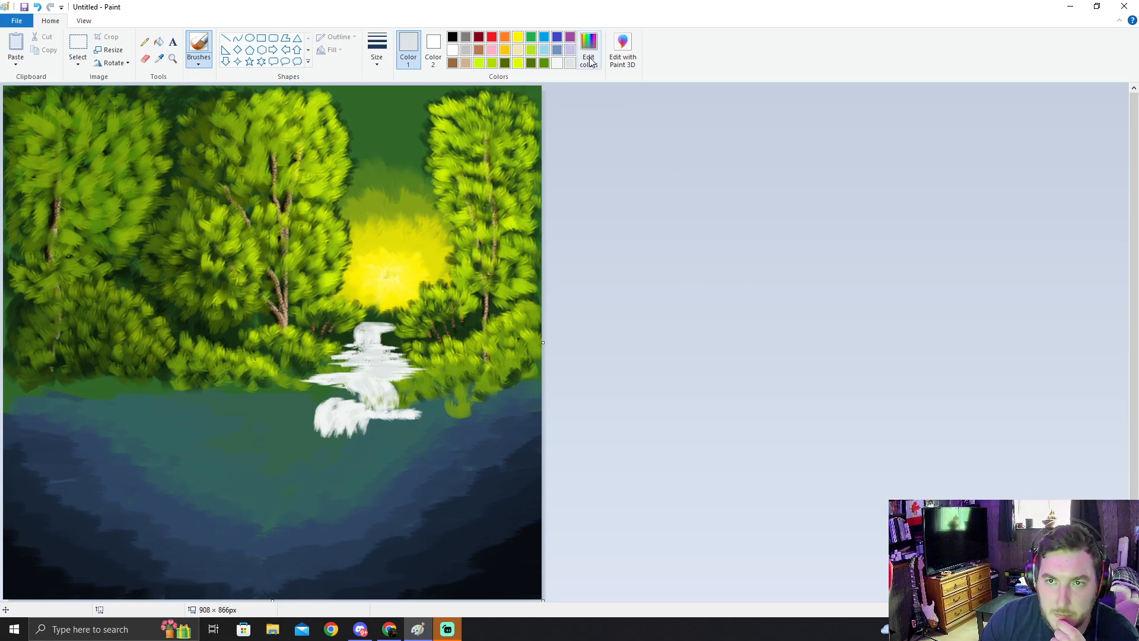
click(610, 323)
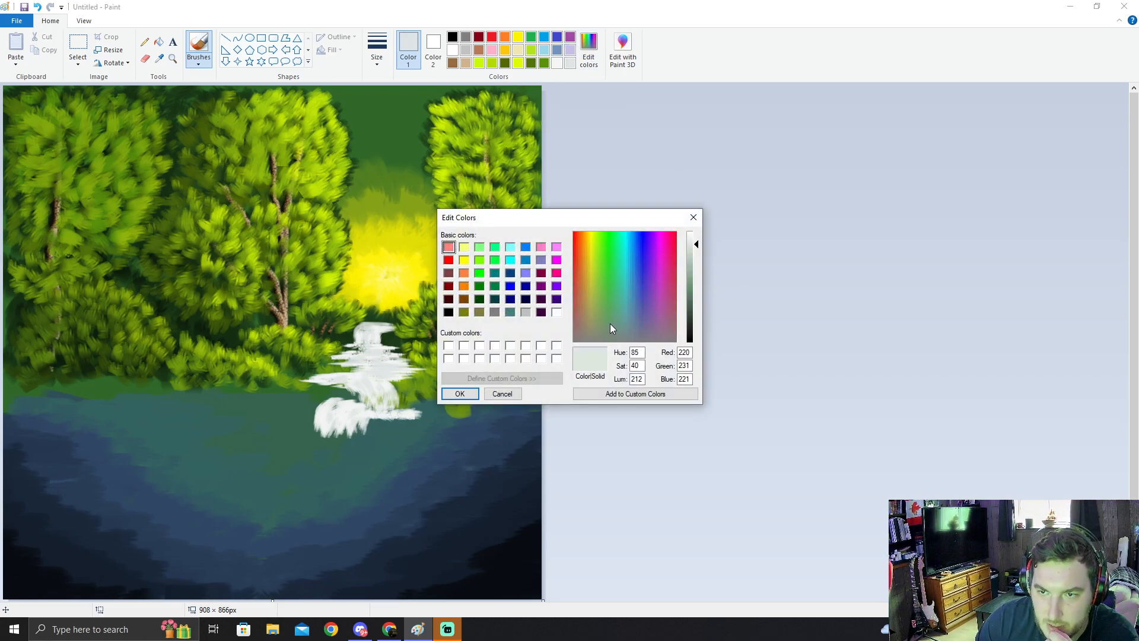
click(460, 393)
click(377, 51)
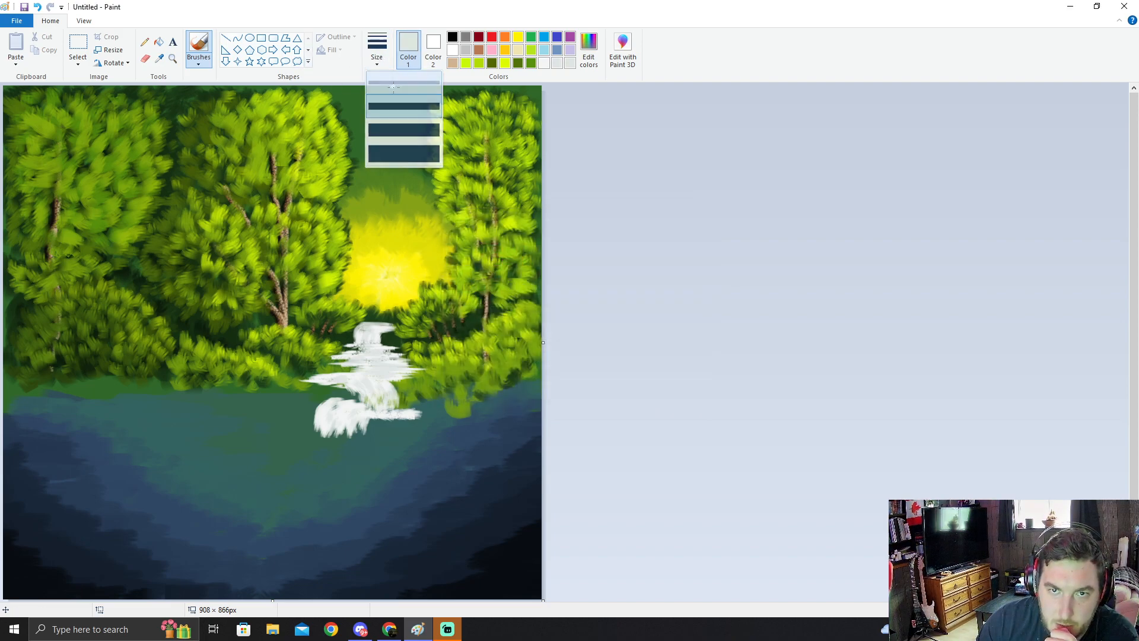
click(393, 84)
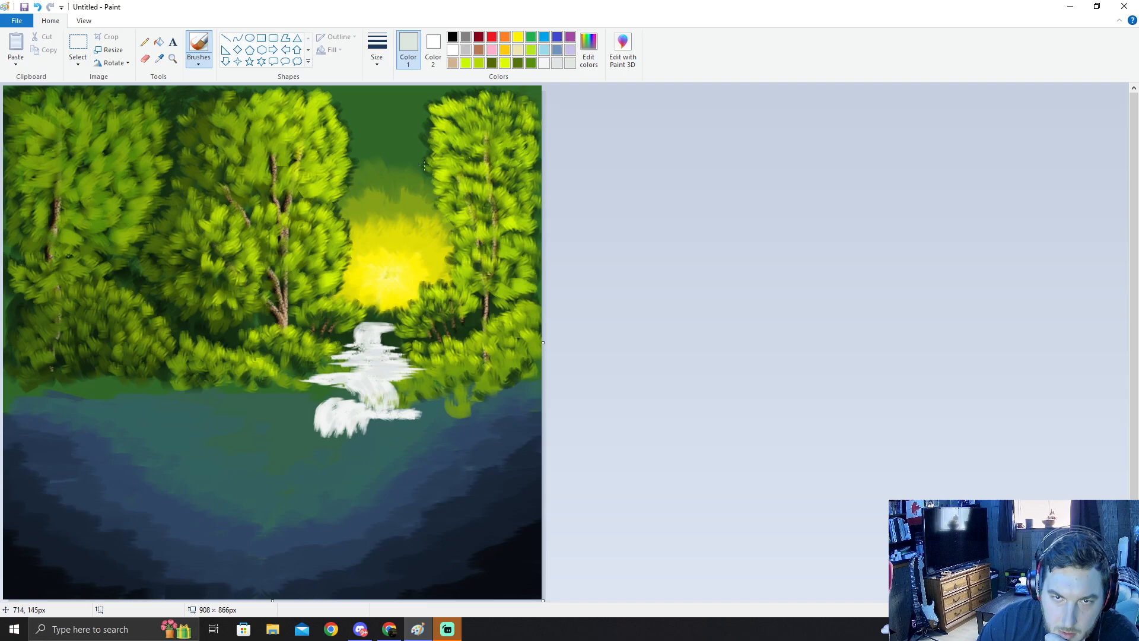
click(589, 58)
drag(697, 254, 696, 262)
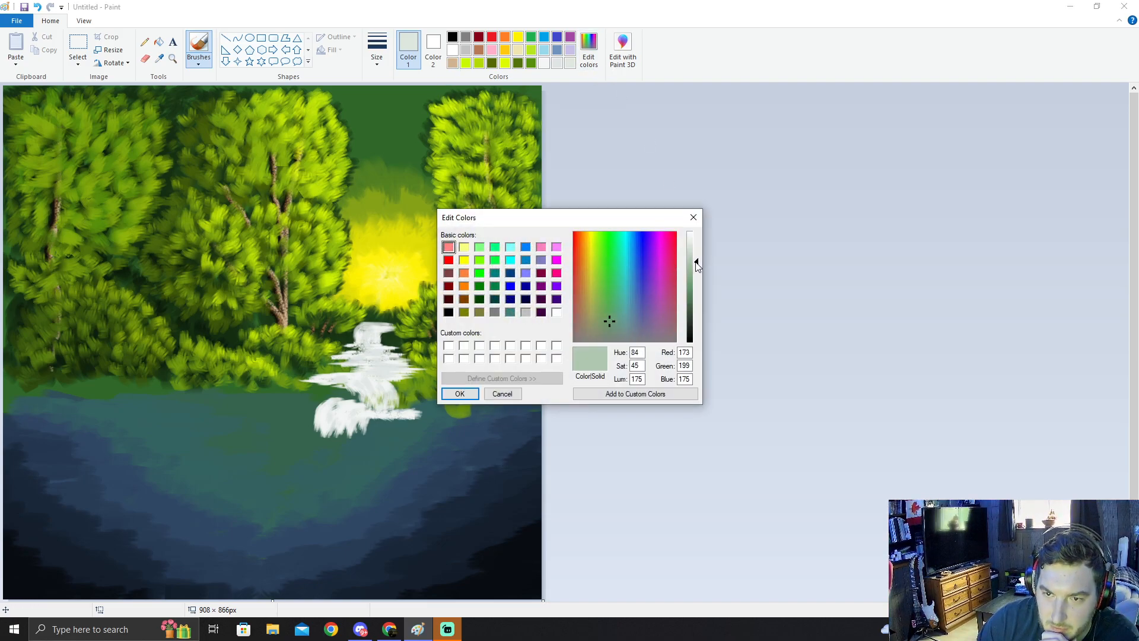
click(460, 393)
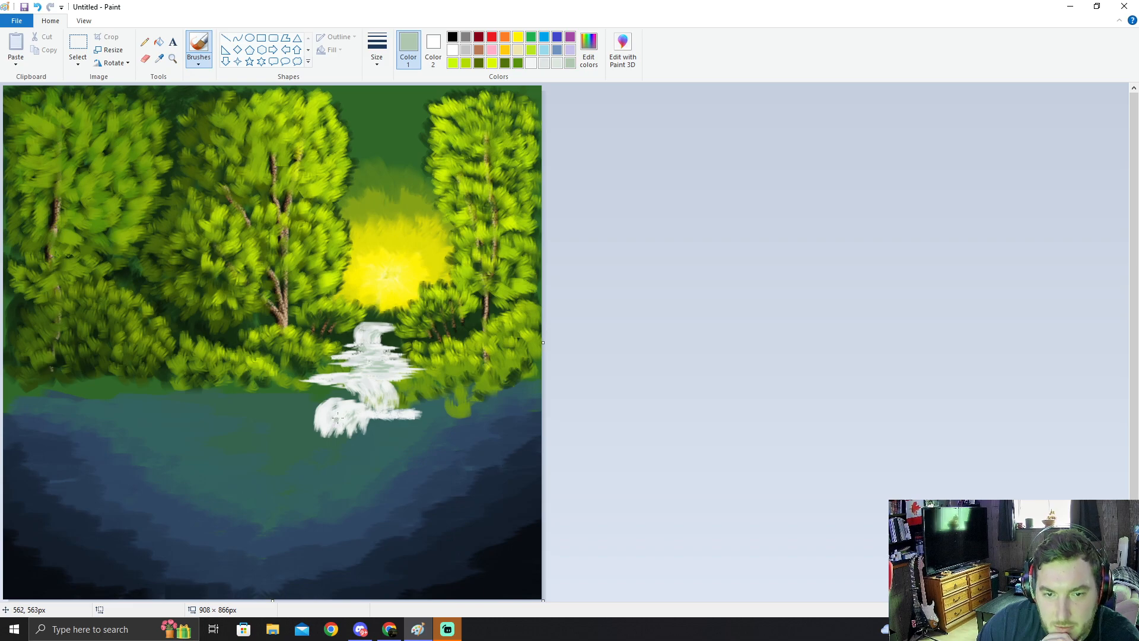
Step: Shift the colour to blue-grey (RGB 172, 191, 200) and paint thin flow streaks in the waterfall and cascades
click(588, 47)
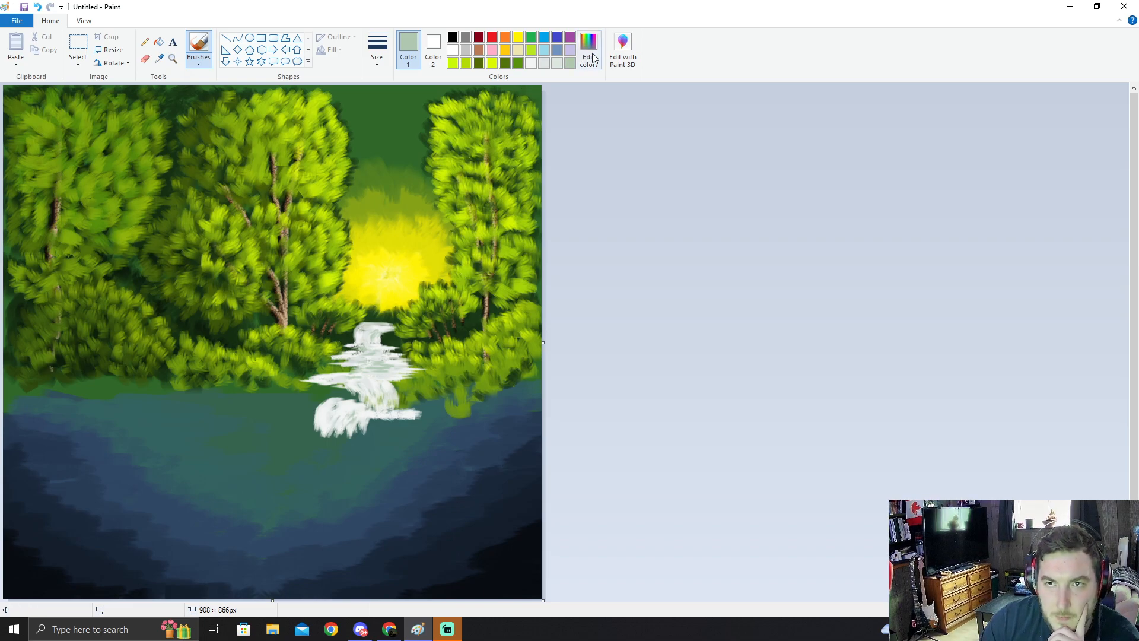
drag(605, 322, 631, 320)
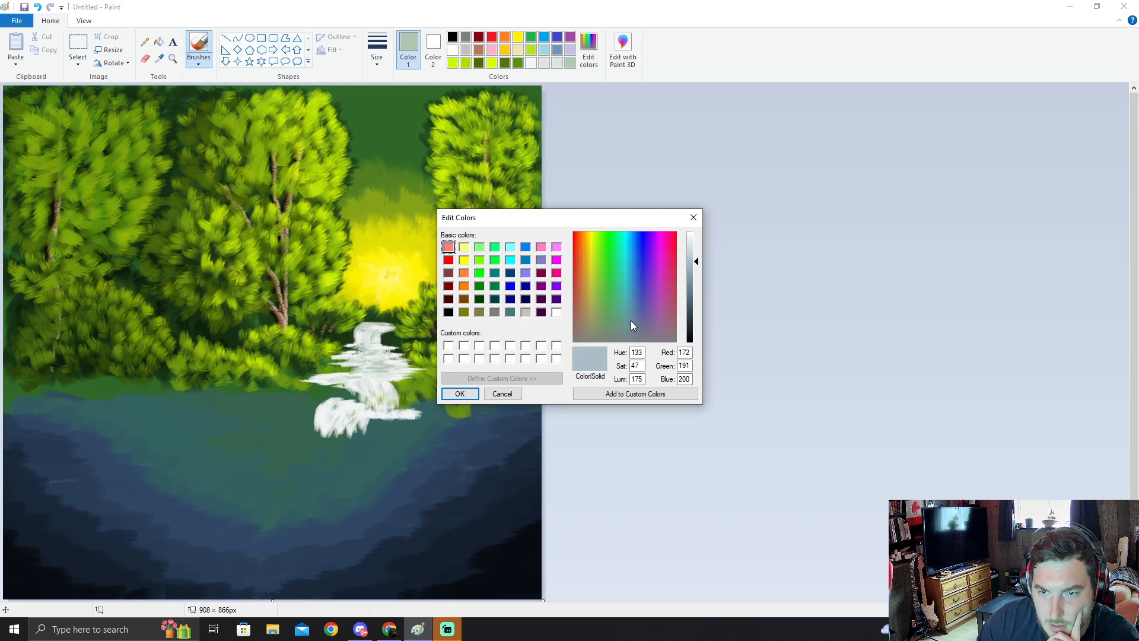
click(468, 395)
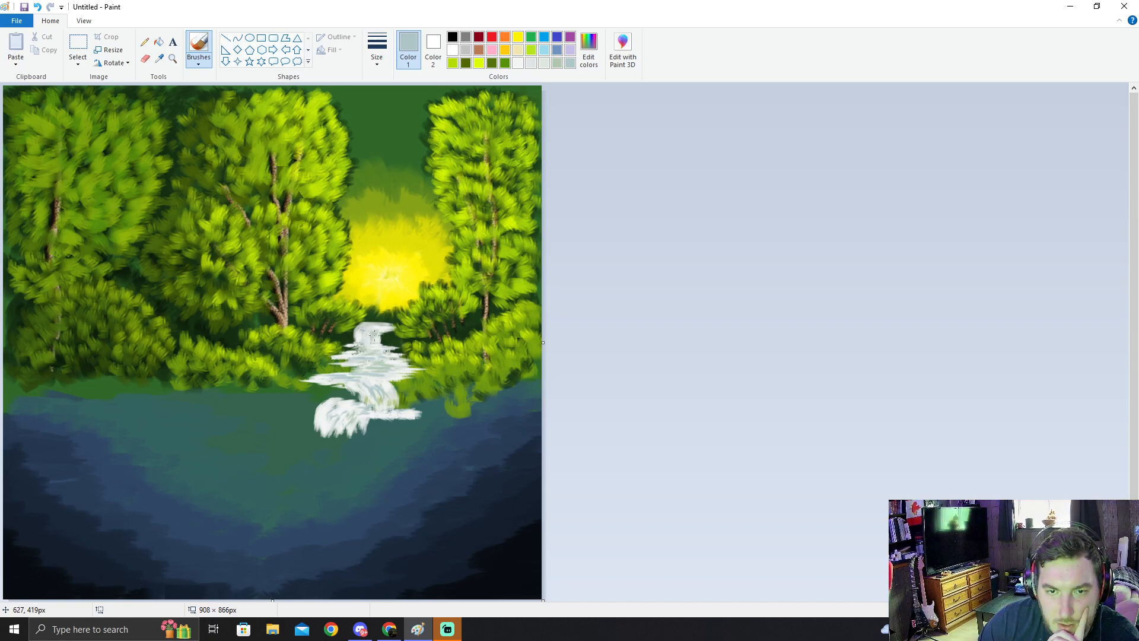
click(1138, 347)
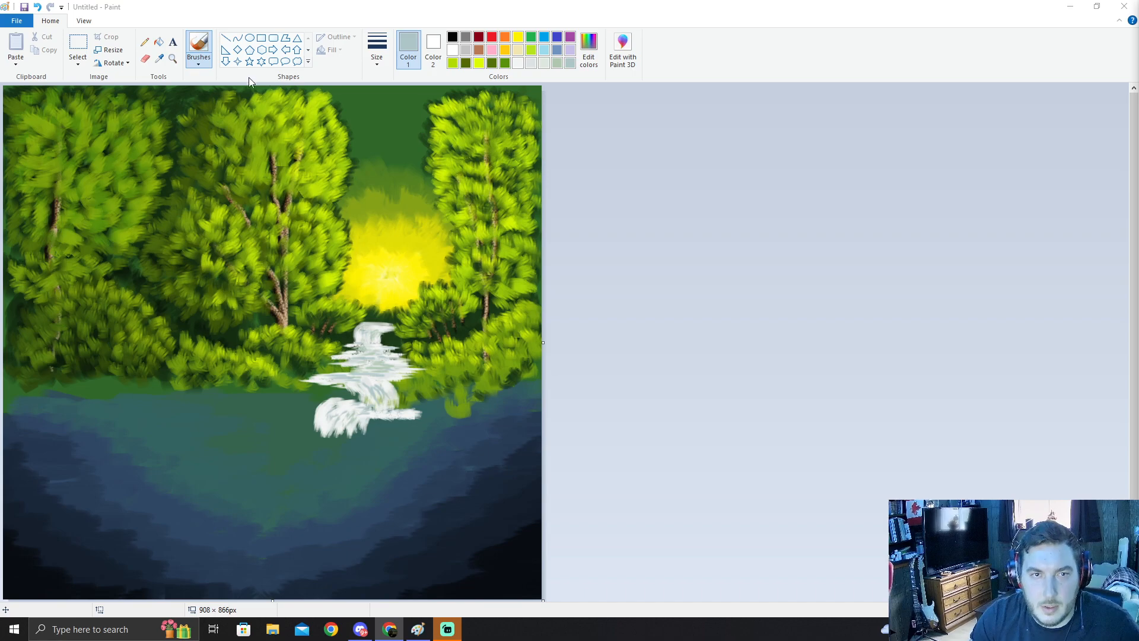
Step: Switch to the crayon brush in off-white and draw two long staggered horizontal bands on the water at the lowest cascade's base
click(205, 69)
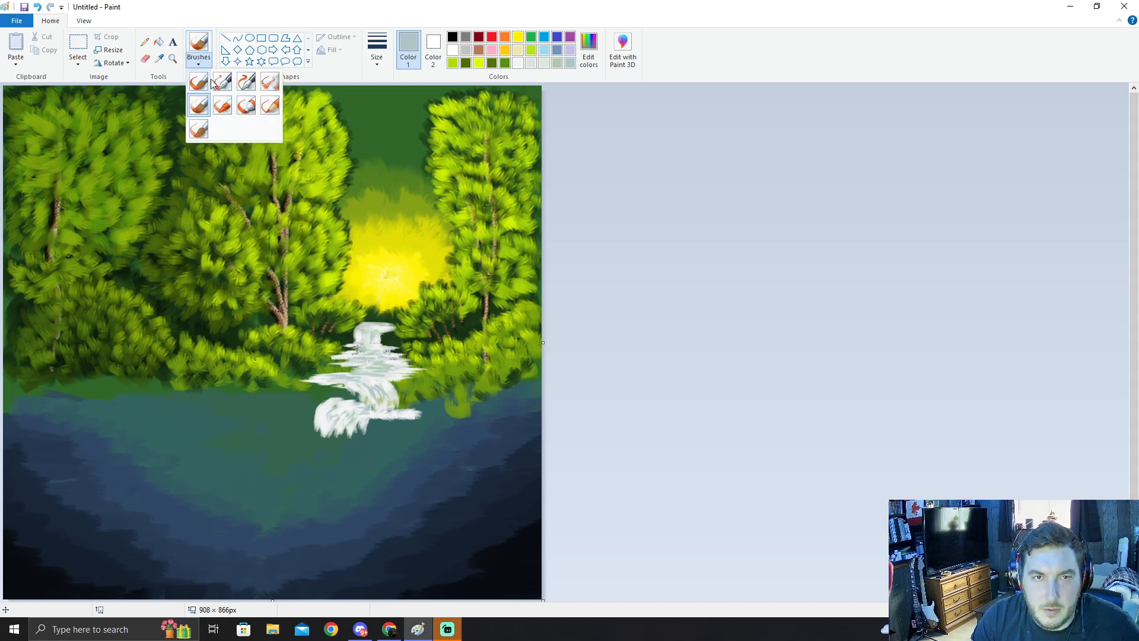
click(223, 108)
click(376, 49)
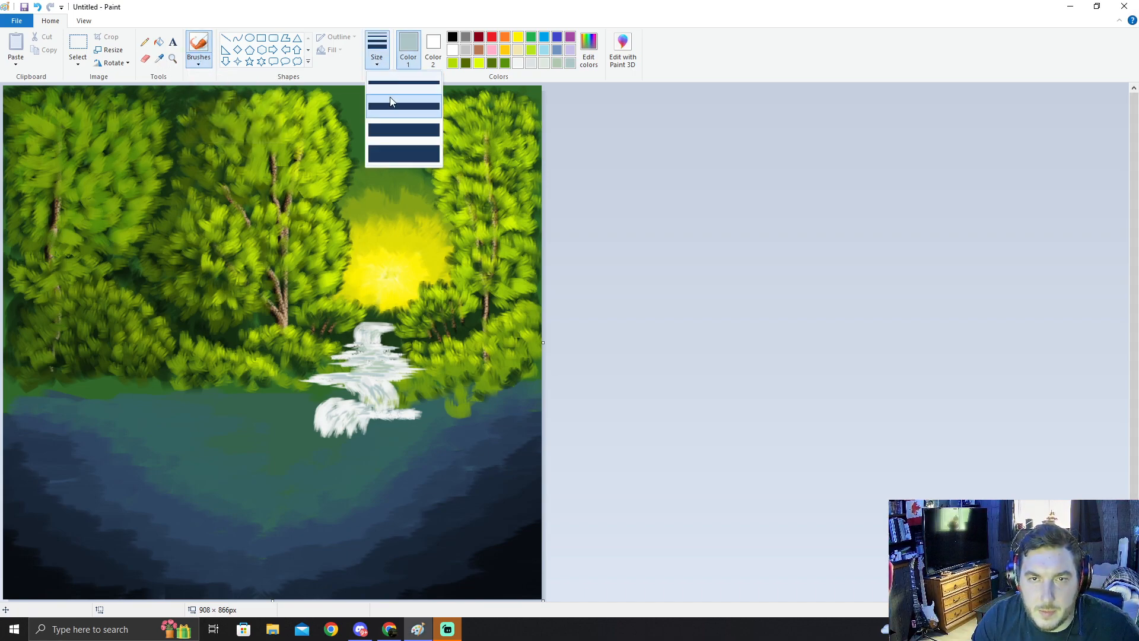
click(545, 63)
click(546, 64)
mouse_move(373, 438)
mouse_down()
mouse_move(236, 442)
mouse_move(370, 442)
mouse_up()
key(ctrl+z)
drag(374, 447, 298, 451)
key(ctrl+z)
drag(375, 447, 184, 449)
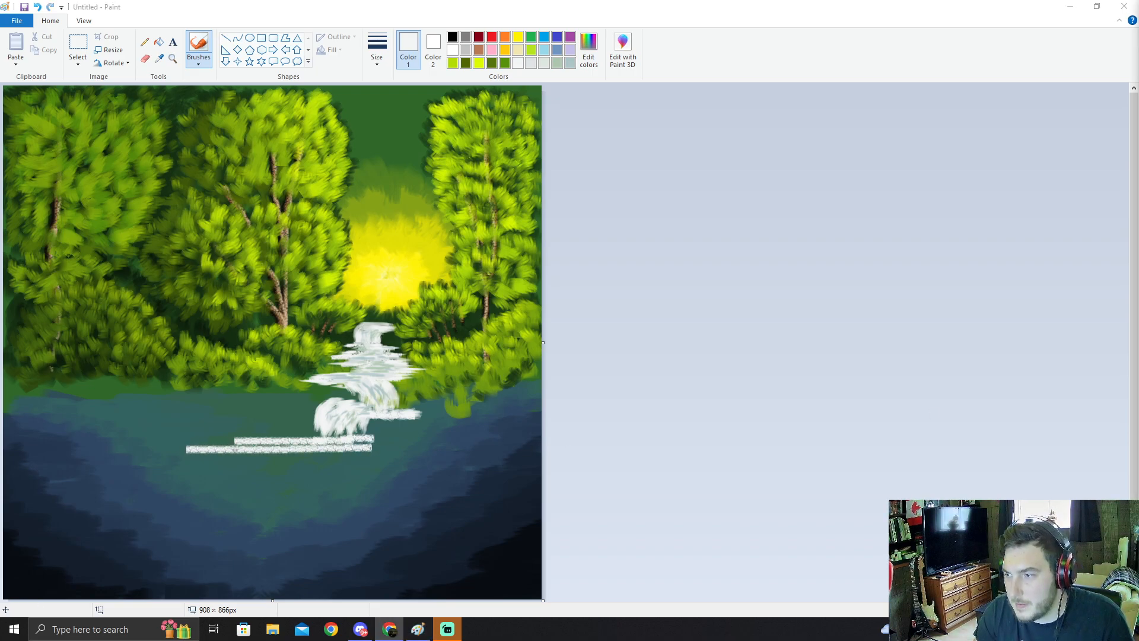
Step: Add a third off-white crayon band just below the other two, extending farther to the right, after undoing the first attempt
drag(293, 458, 385, 458)
key(ctrl+z)
key(ctrl+z)
drag(293, 456, 411, 453)
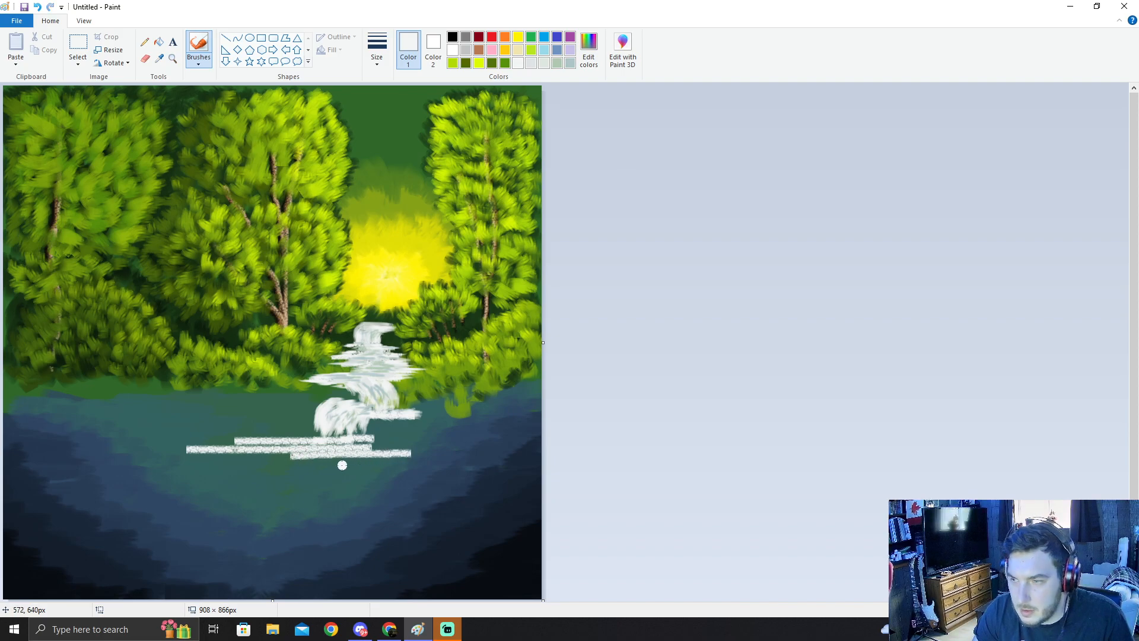
Step: Draw more staggered off-white crayon bands beneath the existing ones, and extend the long upper band farther out to the left
mouse_move(343, 461)
mouse_down()
mouse_move(359, 461)
mouse_move(205, 462)
mouse_up()
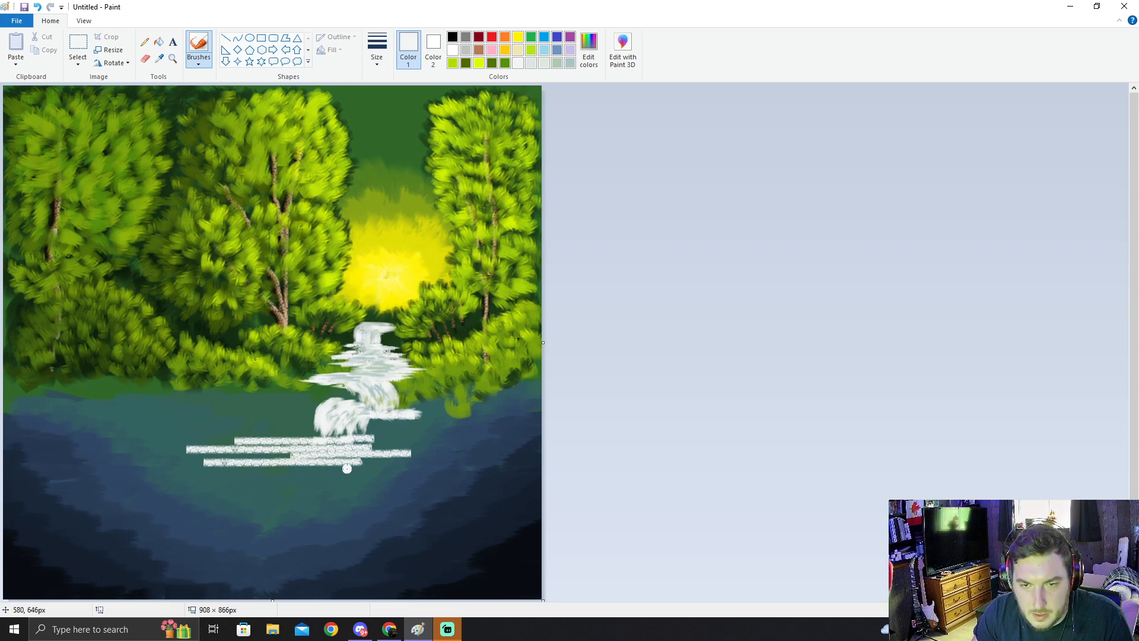
mouse_move(287, 469)
mouse_down()
mouse_move(363, 468)
mouse_move(169, 478)
mouse_up()
drag(282, 485, 341, 485)
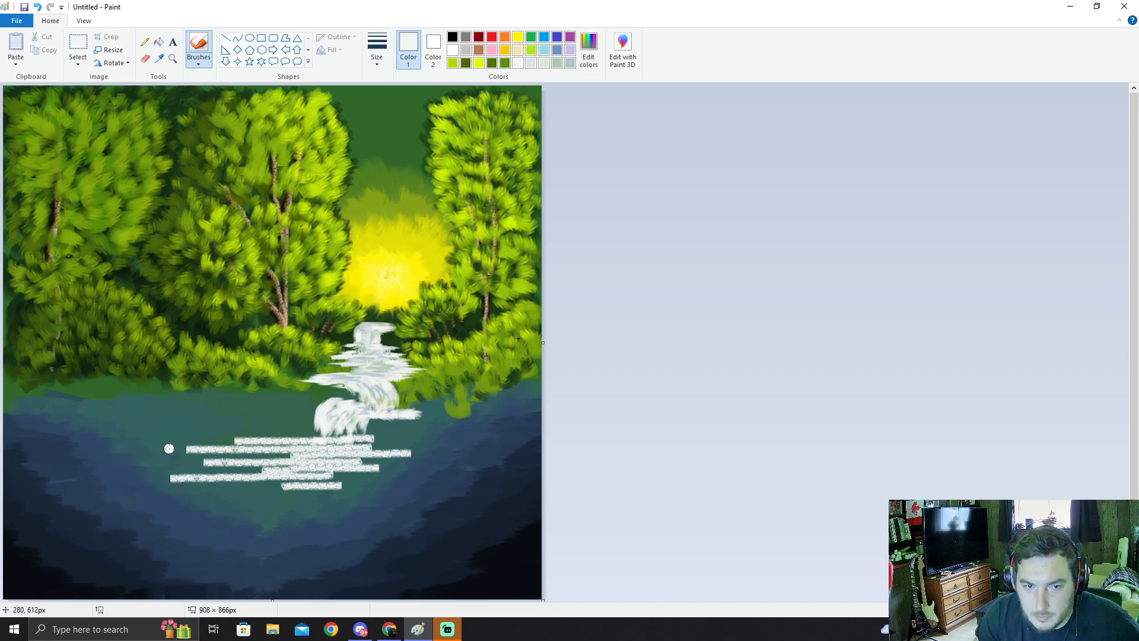
drag(135, 451, 215, 451)
drag(117, 450, 157, 450)
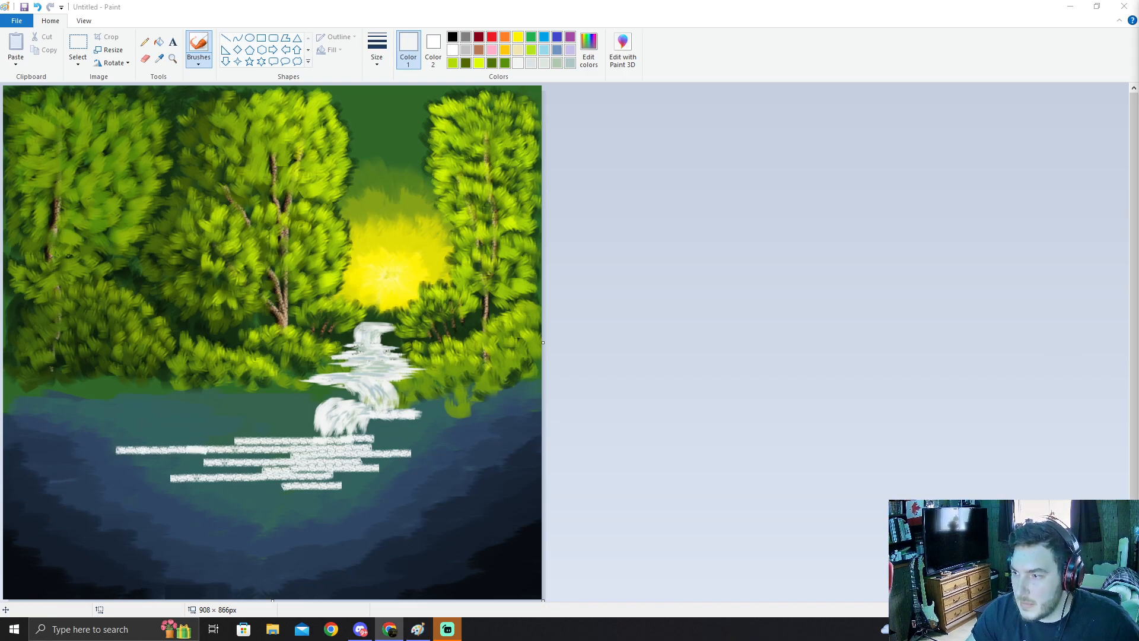
Step: Switch to the oil brush at the second-smallest size and paint over the upper and middle crayon bands in off-white
click(161, 59)
click(198, 61)
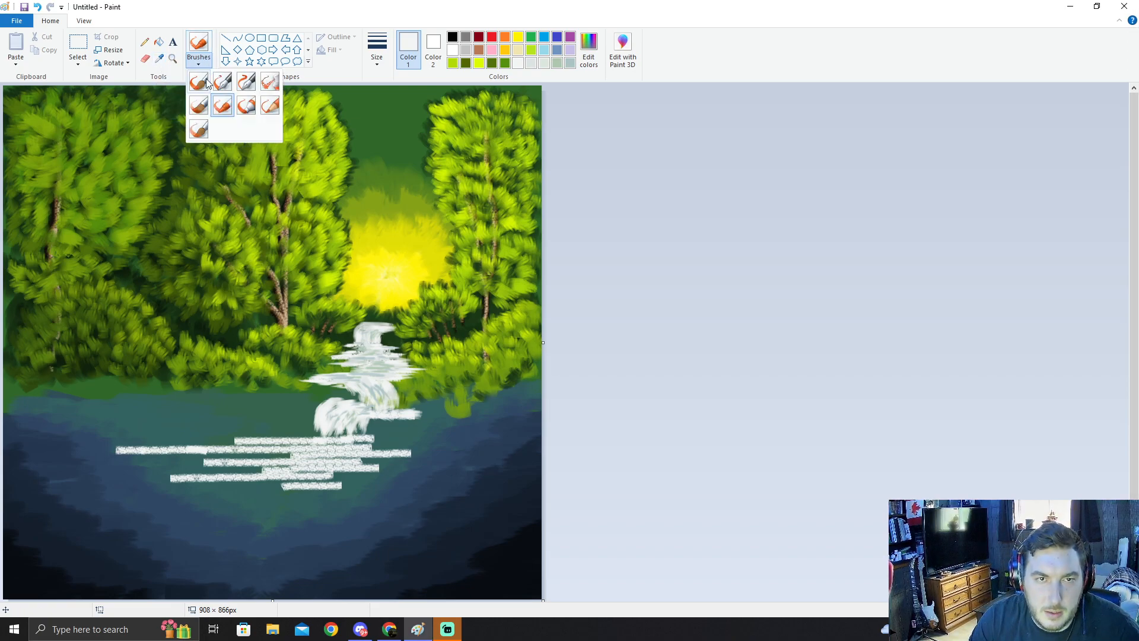
click(197, 109)
click(199, 59)
click(376, 51)
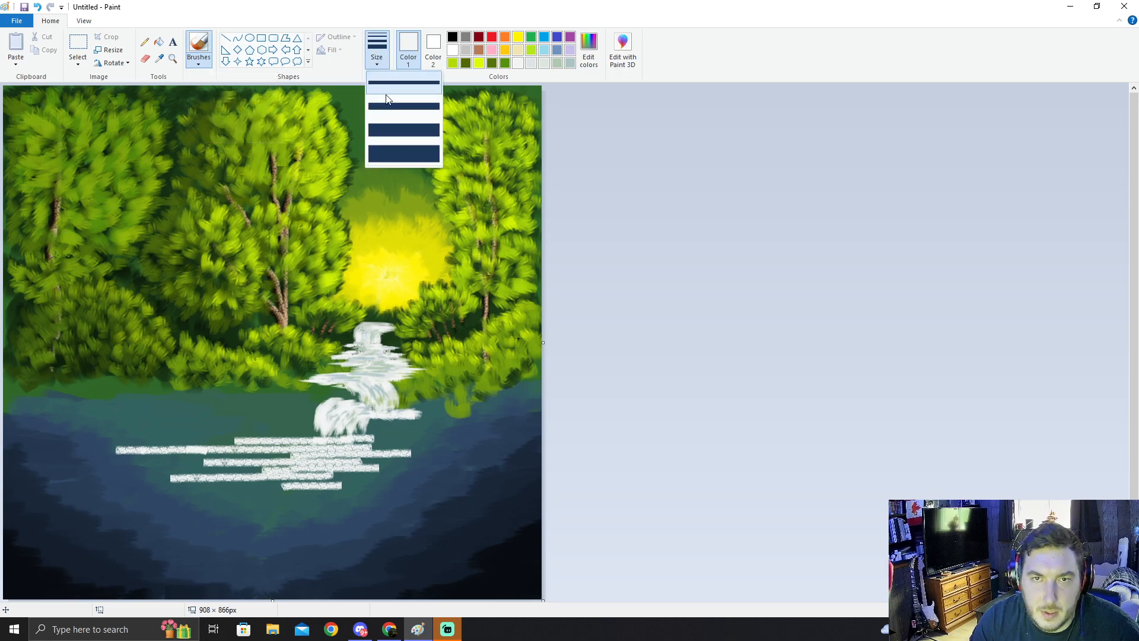
click(394, 107)
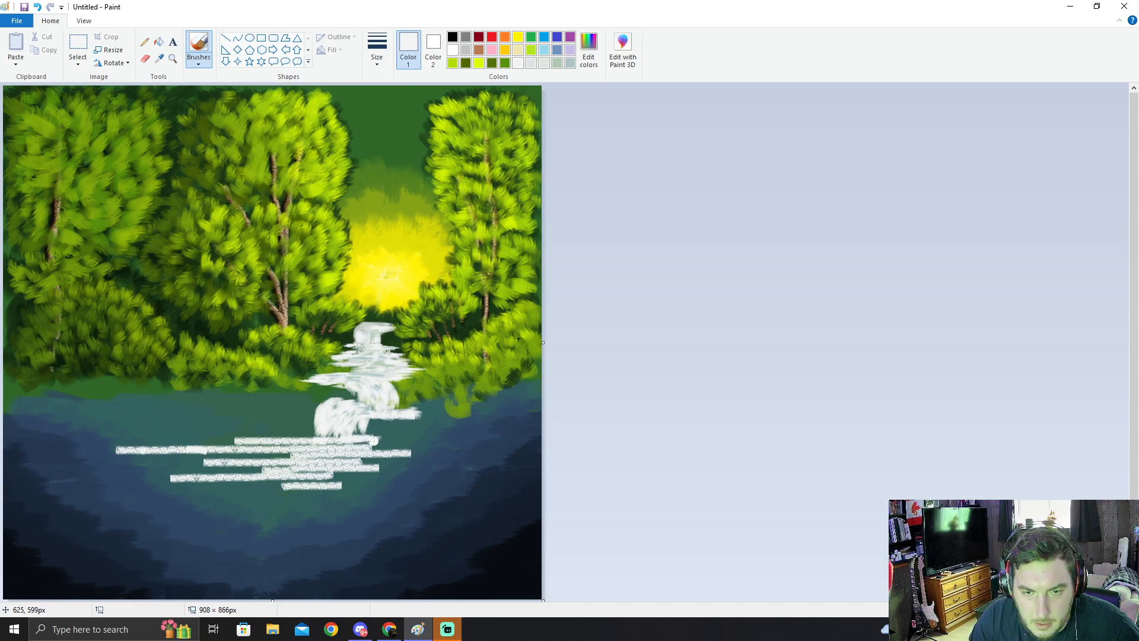
mouse_move(239, 443)
mouse_down()
mouse_move(326, 441)
mouse_move(272, 442)
mouse_move(315, 446)
mouse_up()
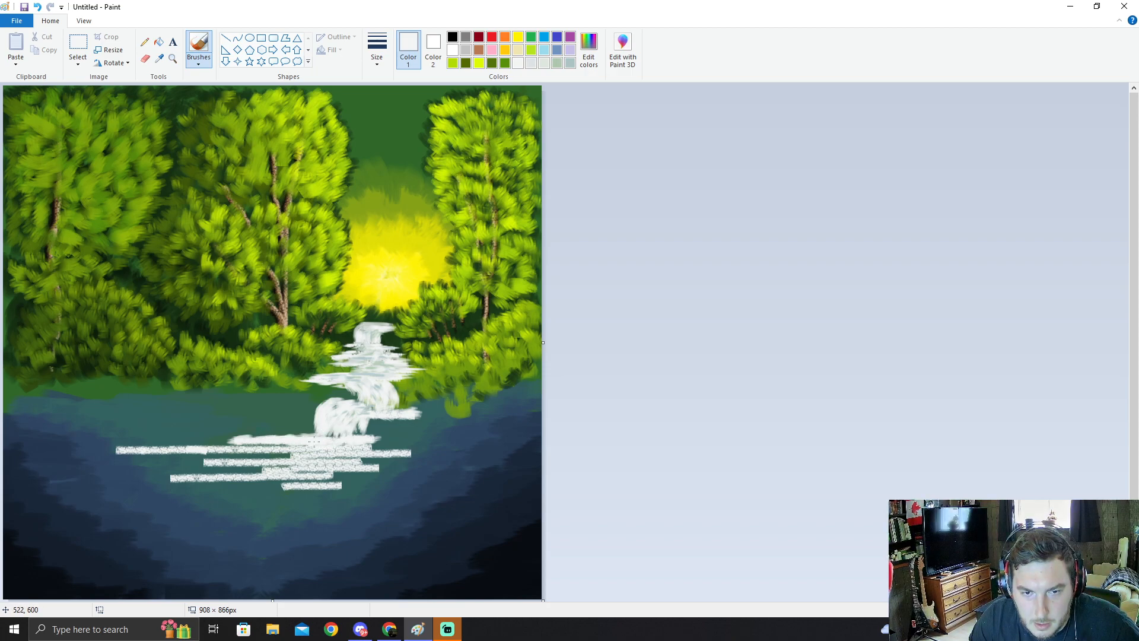
drag(355, 448, 375, 448)
drag(373, 450, 417, 454)
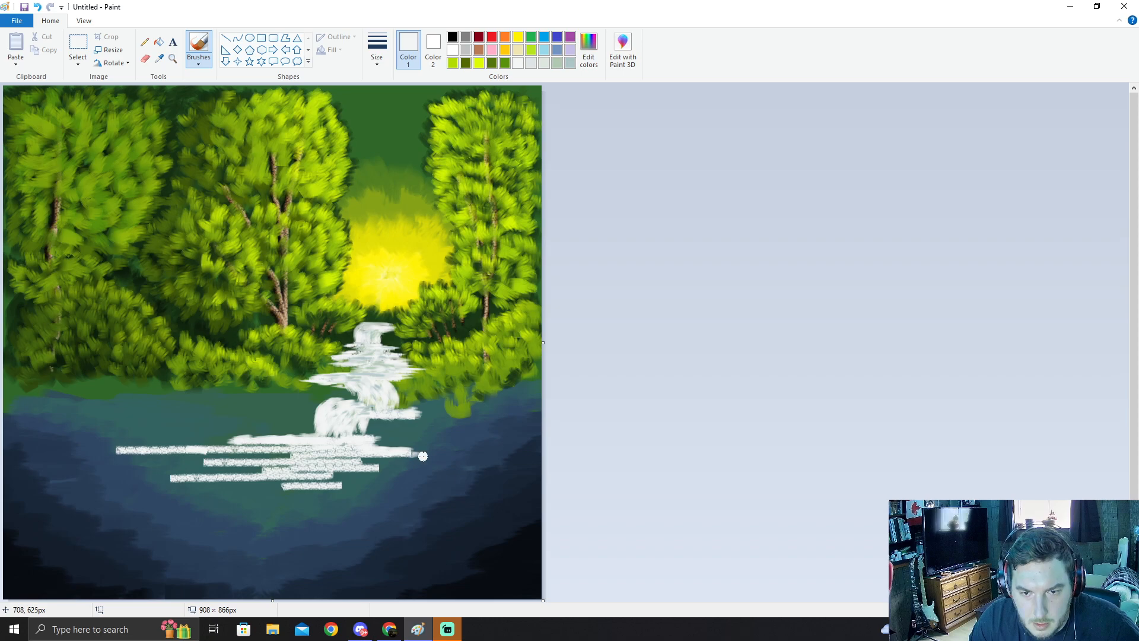
mouse_move(104, 451)
mouse_down()
mouse_move(351, 448)
mouse_move(273, 455)
mouse_move(390, 462)
mouse_move(325, 466)
mouse_move(382, 472)
mouse_move(191, 465)
mouse_move(336, 465)
mouse_up()
mouse_move(260, 484)
mouse_down()
mouse_move(170, 478)
mouse_move(208, 478)
mouse_move(186, 478)
mouse_up()
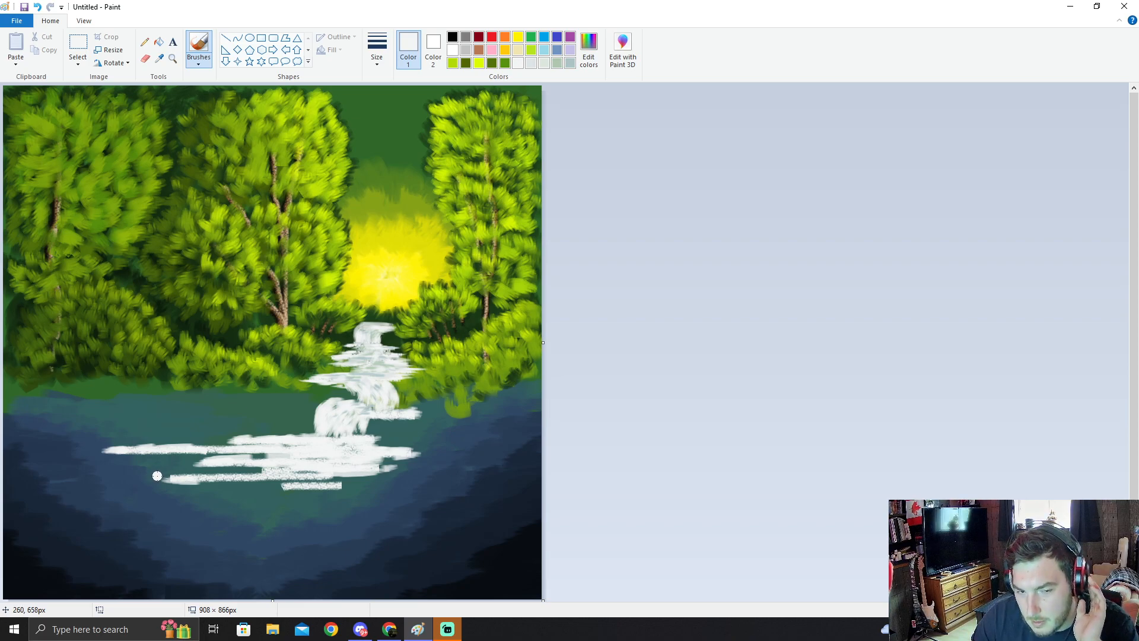
Step: Paint over the lowest crayon bands in off-white and fill the gaps between the bands at the waterfall's base
drag(155, 478, 196, 477)
mouse_move(335, 483)
mouse_down()
mouse_move(262, 482)
mouse_move(309, 481)
mouse_move(261, 472)
mouse_move(317, 470)
mouse_up()
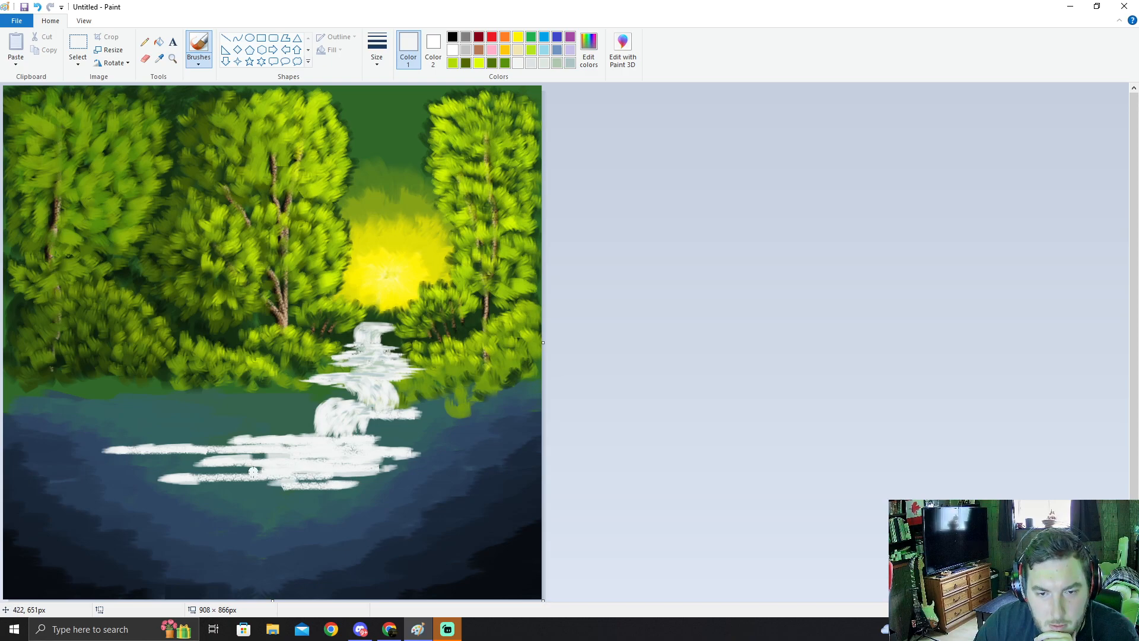
drag(192, 479, 319, 477)
drag(226, 482, 344, 479)
mouse_move(267, 489)
mouse_down()
mouse_move(321, 480)
mouse_move(294, 479)
mouse_up()
drag(153, 455, 290, 454)
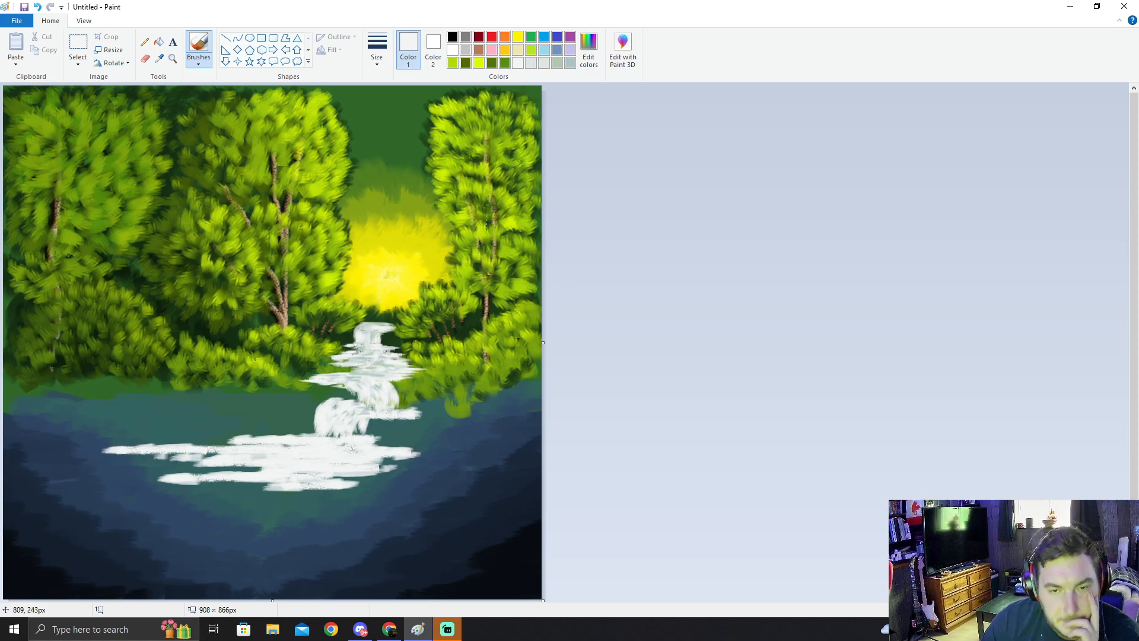
Step: Choose the pale grey custom colour and brush soft shading across the middle of the white pool
click(561, 63)
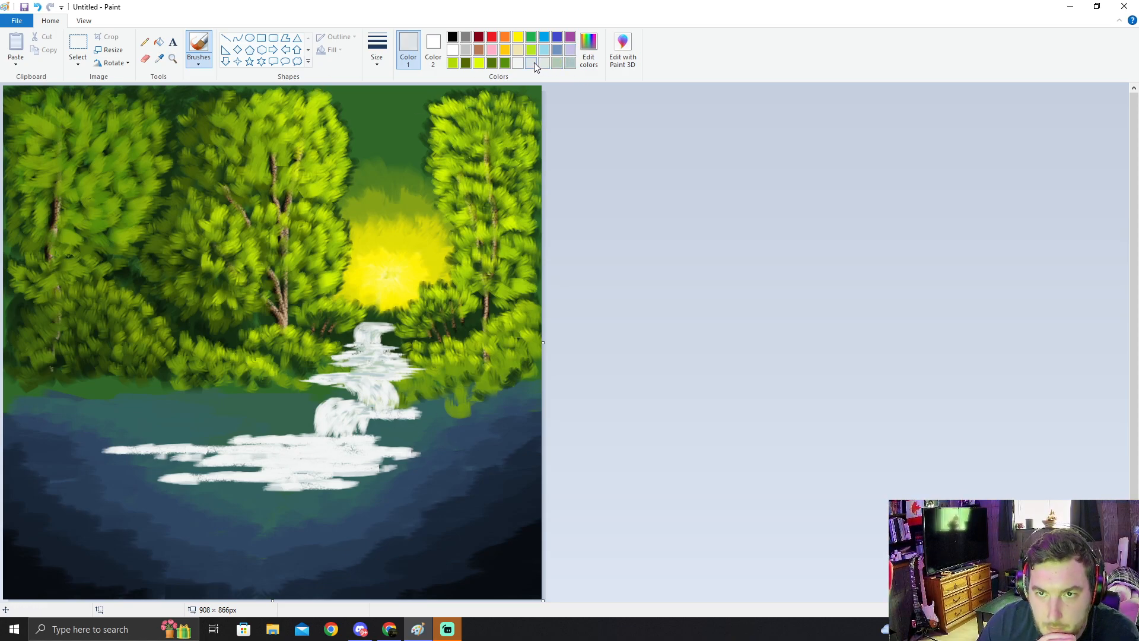
mouse_move(283, 442)
mouse_down()
mouse_move(347, 448)
mouse_move(241, 454)
mouse_move(382, 454)
mouse_move(314, 459)
mouse_up()
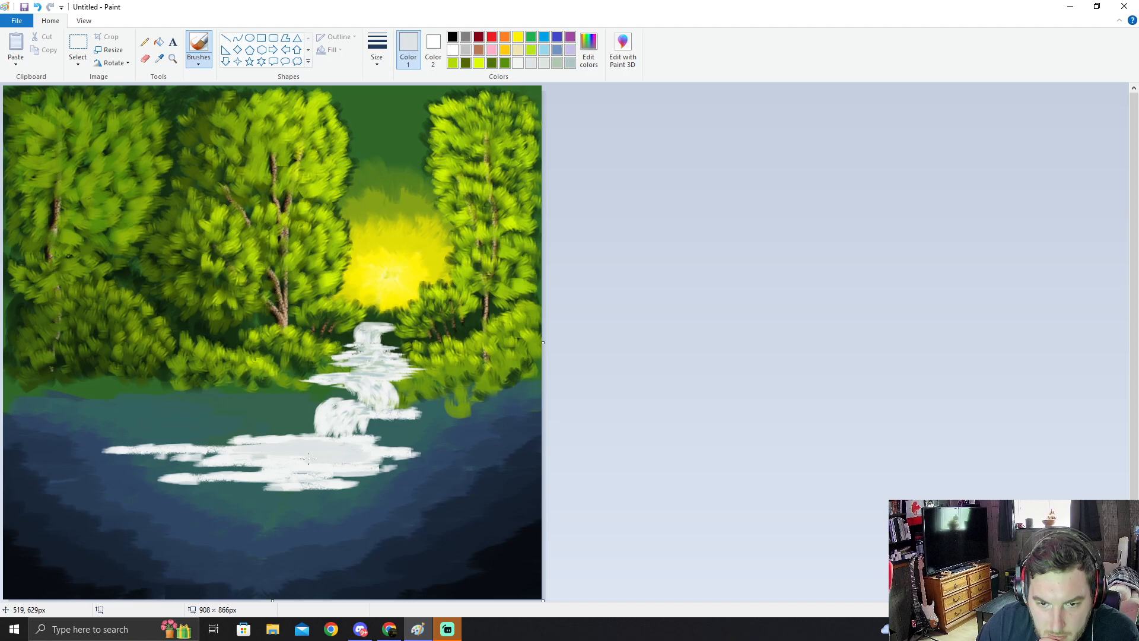
drag(198, 455, 368, 464)
mouse_move(260, 469)
mouse_down()
mouse_move(283, 478)
mouse_move(253, 477)
mouse_move(309, 484)
mouse_up()
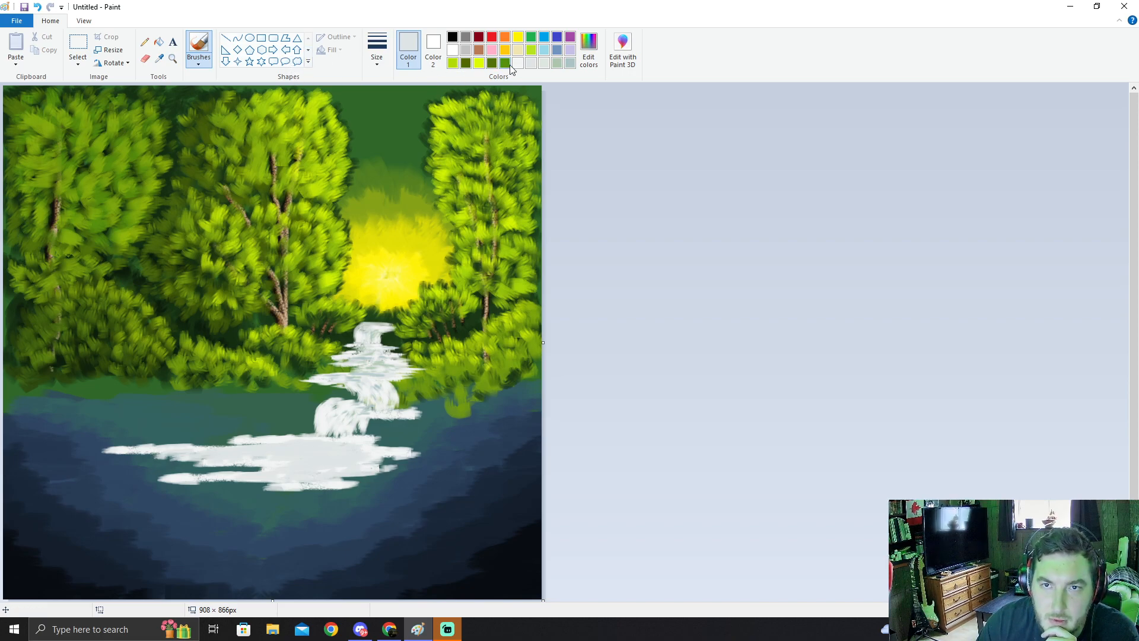
Step: Reduce the brush to the smallest size and paint thin horizontal ripples across the pool in pale and muted green
click(544, 63)
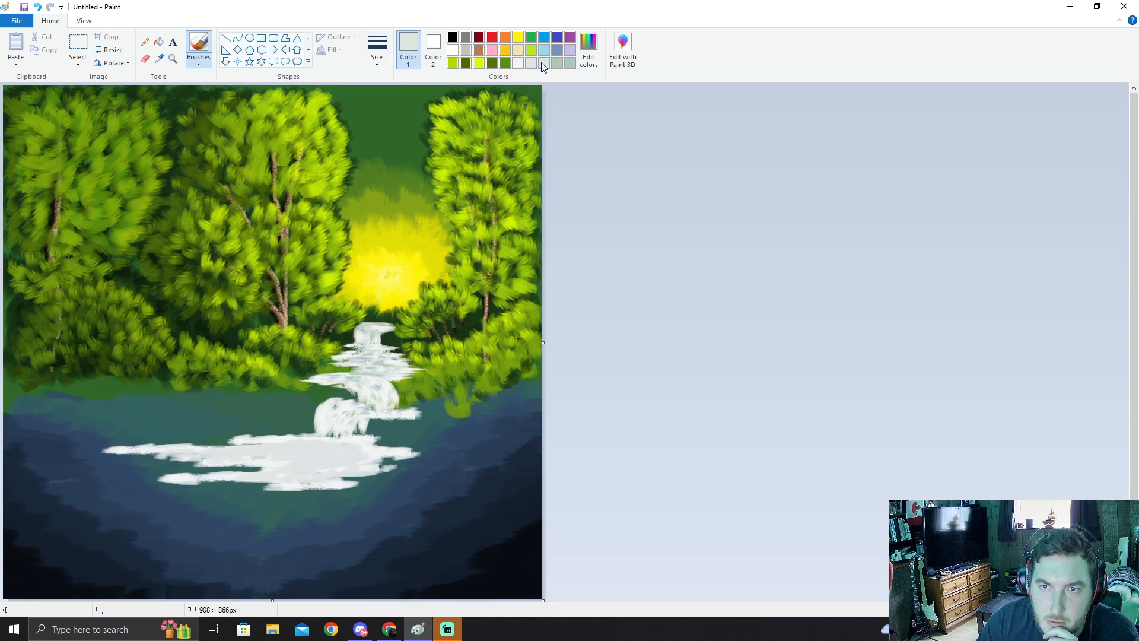
click(377, 54)
click(386, 86)
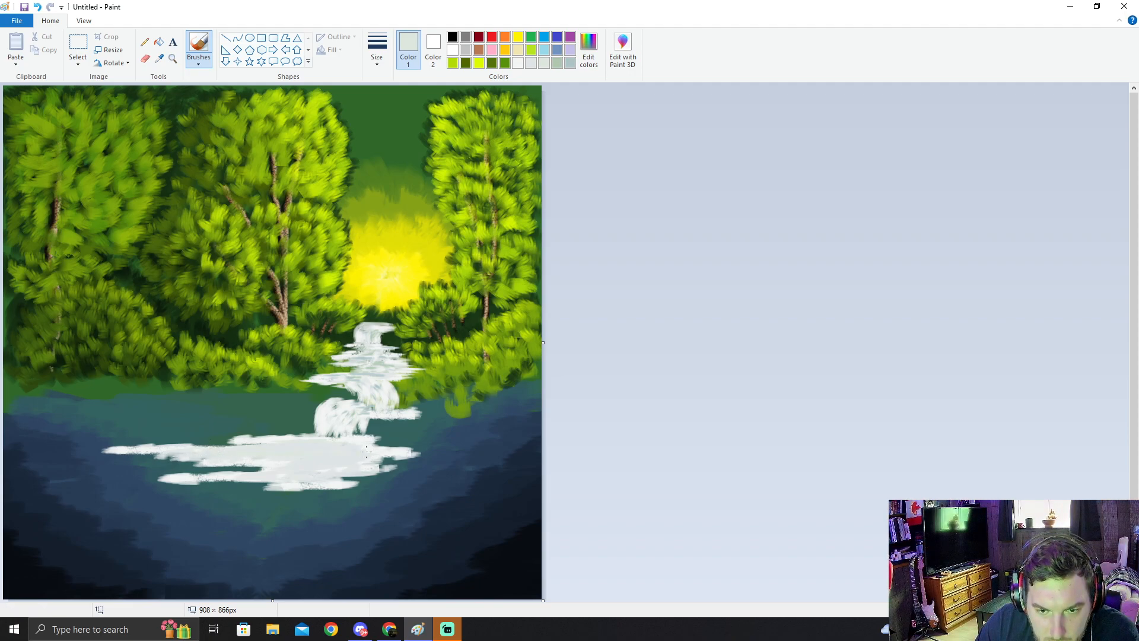
click(557, 63)
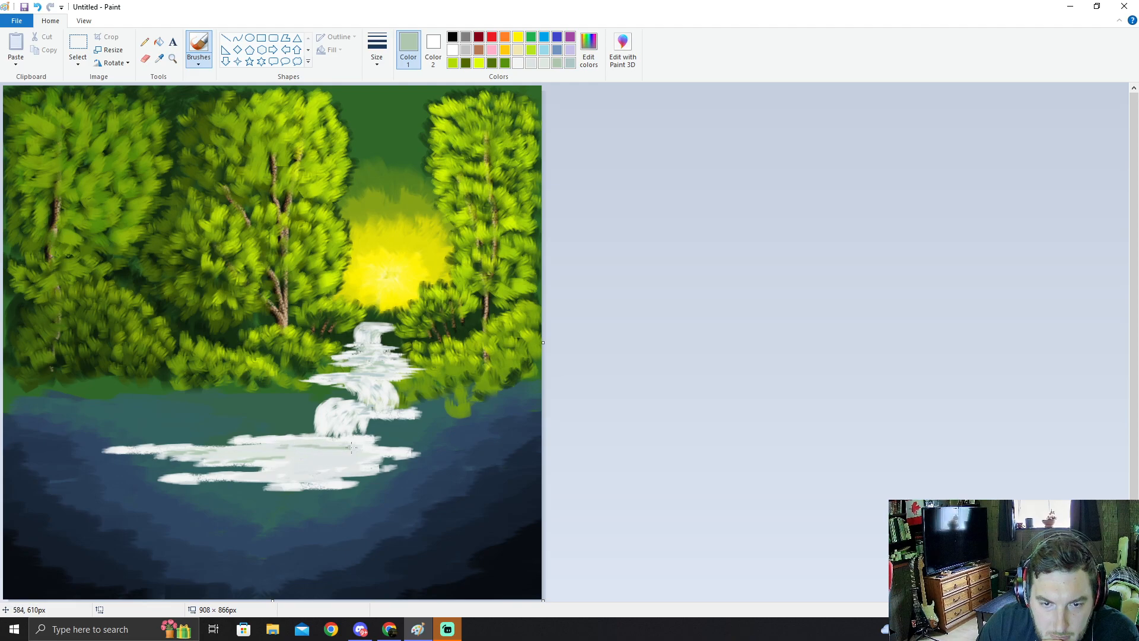
drag(398, 456, 363, 474)
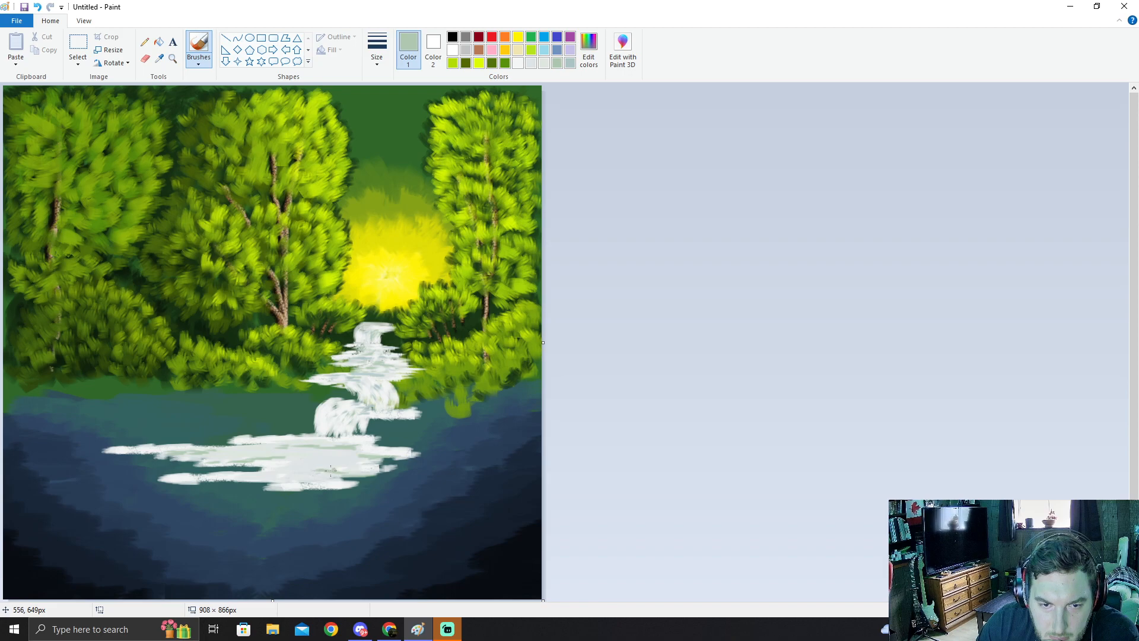
drag(211, 472, 261, 473)
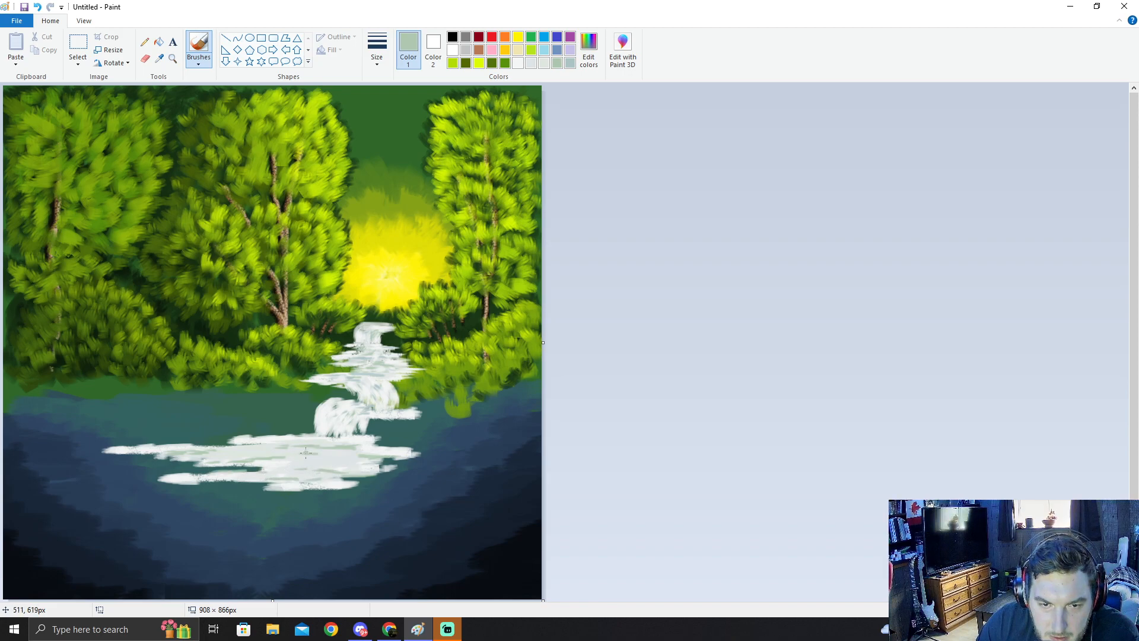
drag(345, 460, 230, 452)
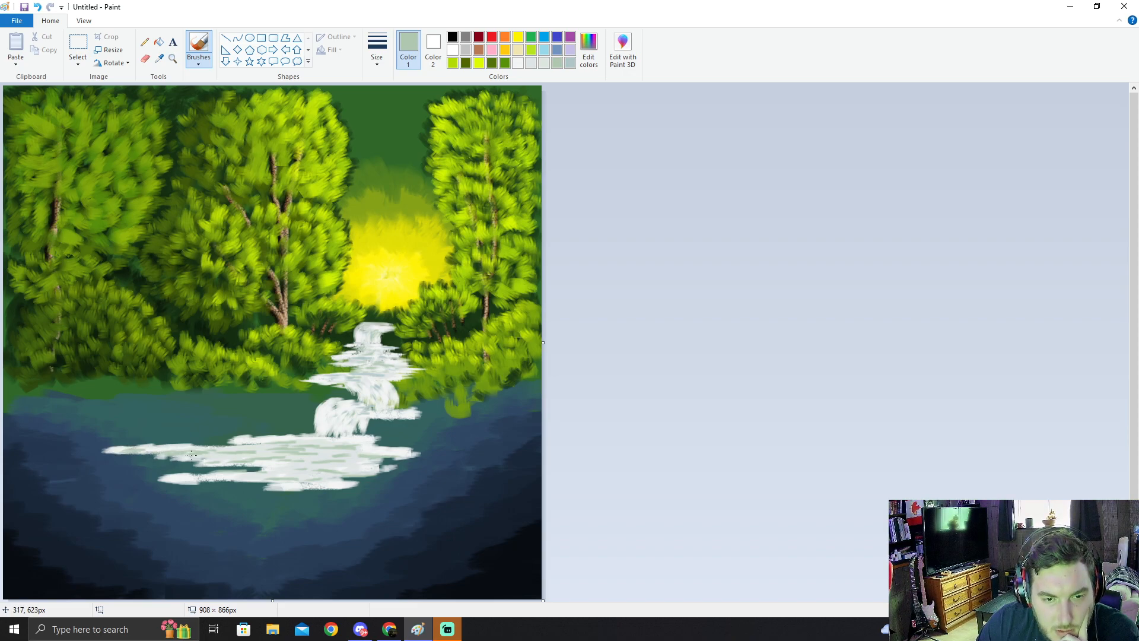
drag(205, 457, 240, 456)
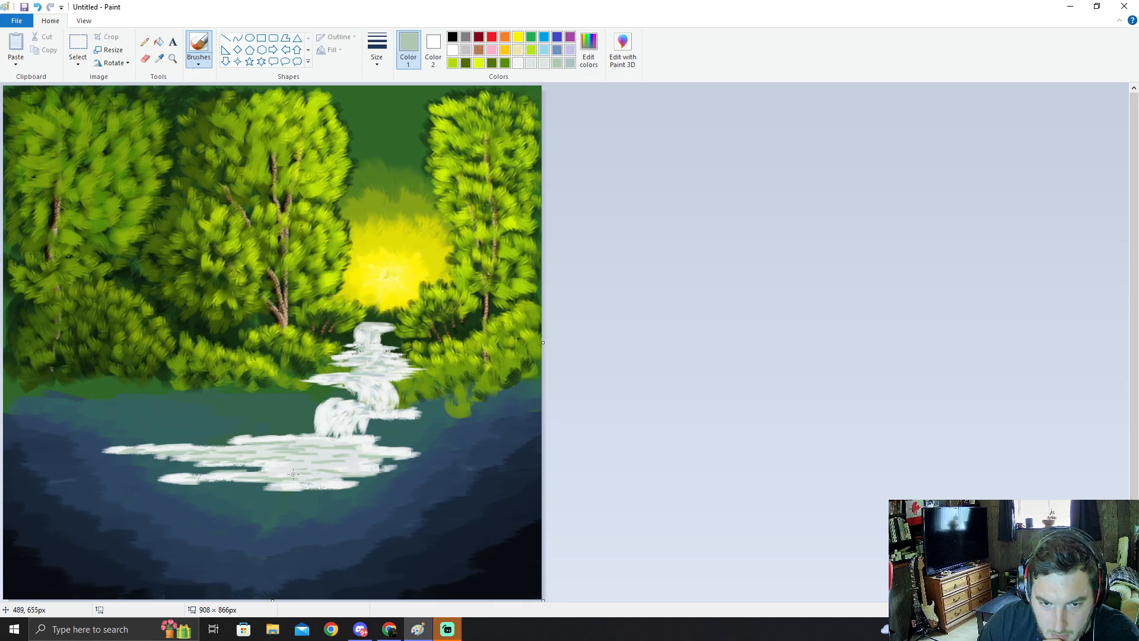
Step: Choose the blue-grey custom colour and add thin horizontal ripple streaks between the green ones in the pool
click(570, 63)
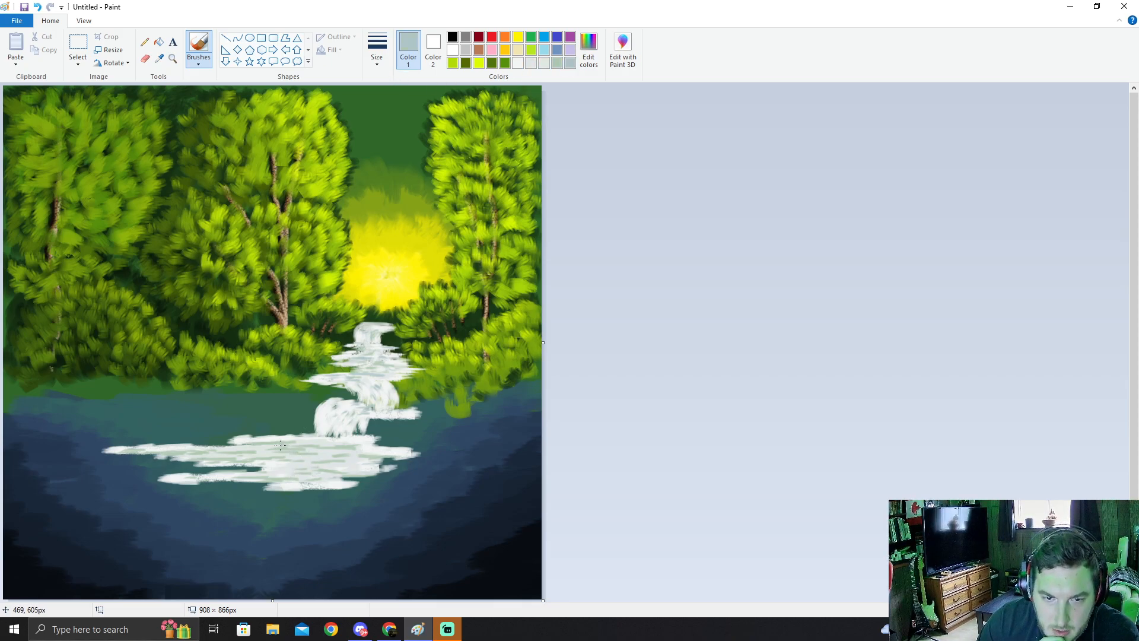
drag(293, 443, 342, 443)
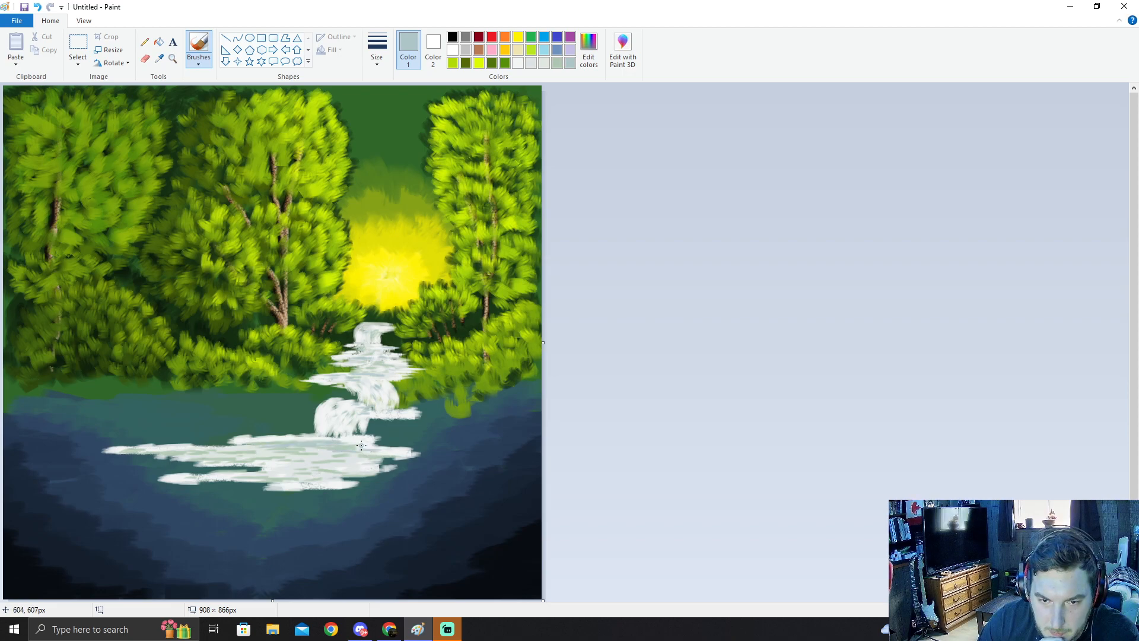
mouse_move(242, 449)
mouse_down()
mouse_move(206, 448)
mouse_move(231, 451)
mouse_up()
mouse_move(227, 455)
mouse_down()
mouse_move(339, 454)
mouse_move(360, 464)
mouse_move(321, 460)
mouse_move(368, 467)
mouse_move(310, 458)
mouse_move(374, 469)
mouse_move(190, 476)
mouse_move(296, 476)
mouse_move(281, 466)
mouse_move(339, 458)
mouse_move(294, 480)
mouse_move(354, 479)
mouse_move(333, 464)
mouse_up()
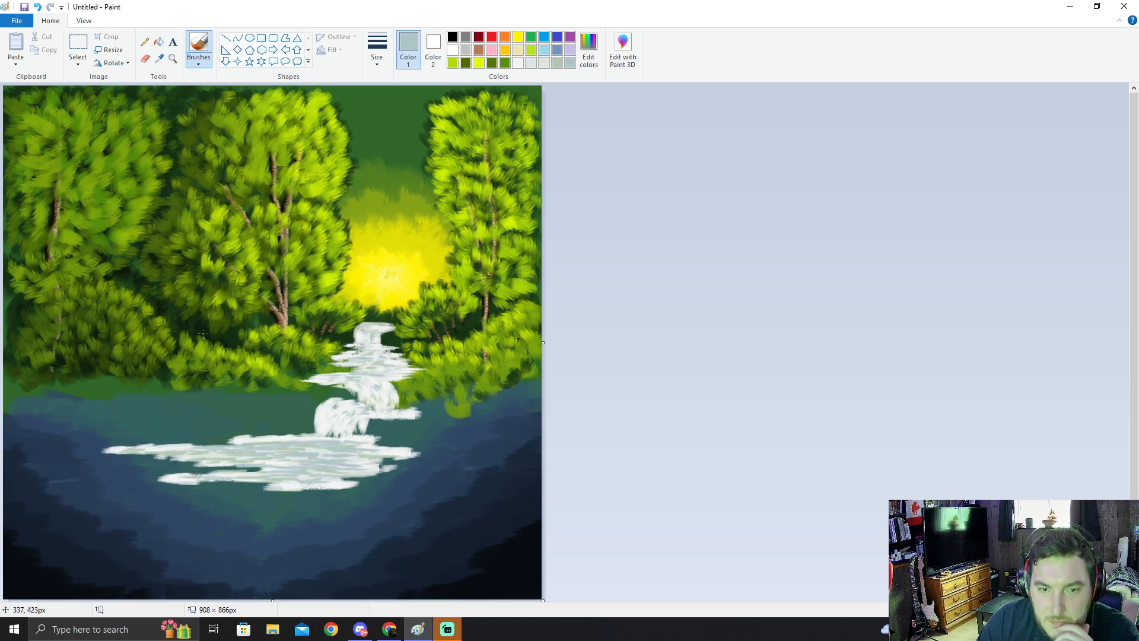
Step: Set the oil brush to off-white at the second-smallest size and dab highlights over the pool's ripples
click(159, 59)
click(199, 62)
click(201, 106)
click(376, 56)
click(414, 110)
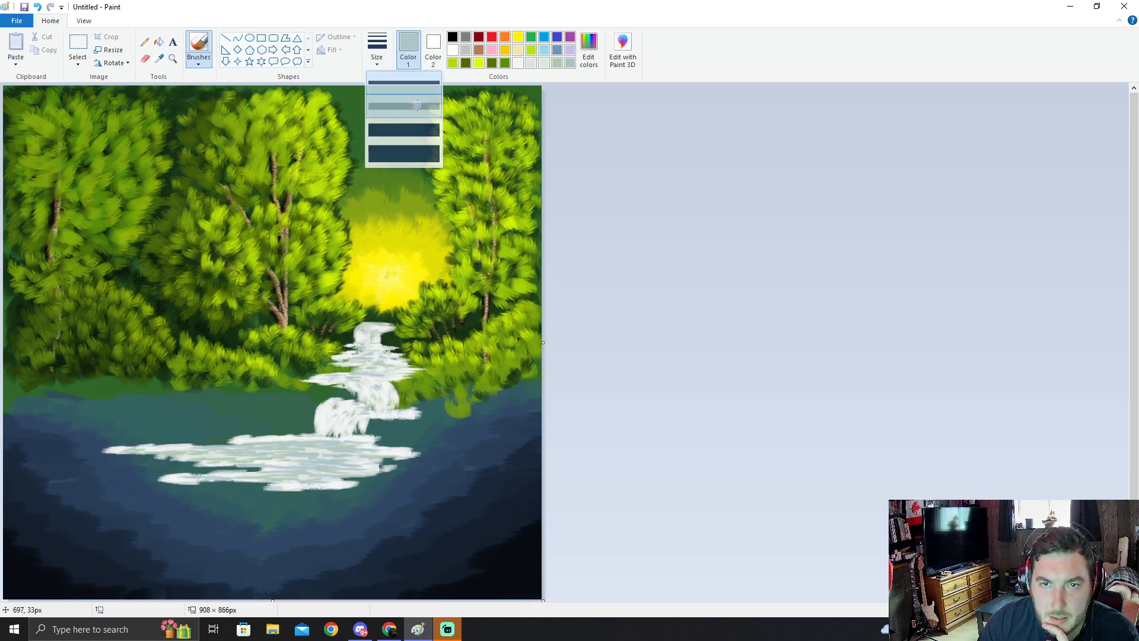
click(527, 63)
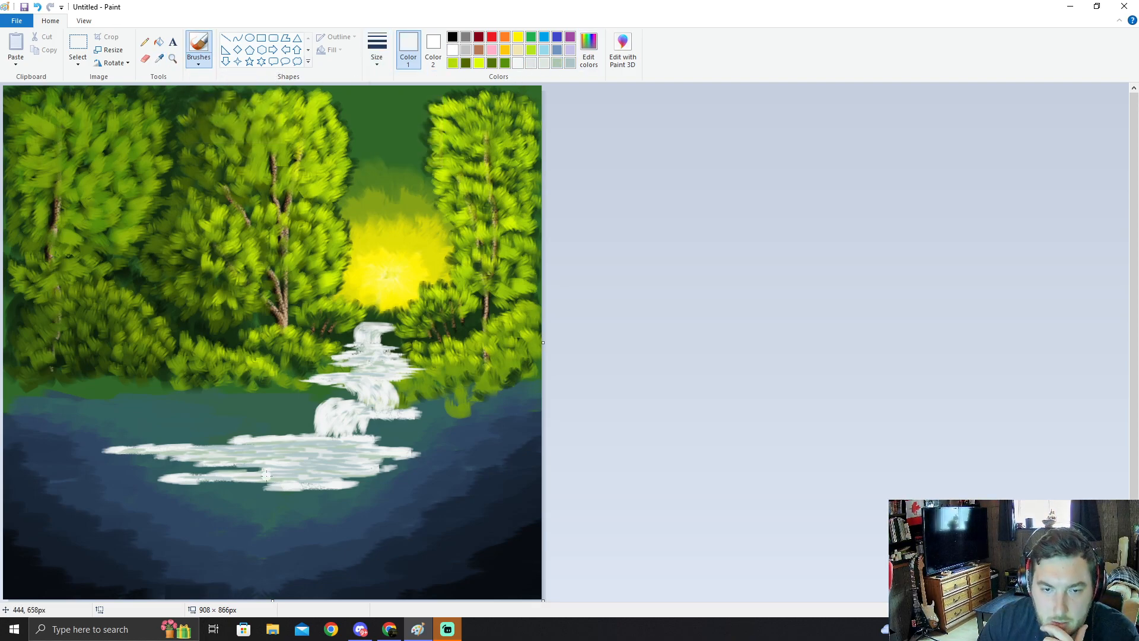
mouse_move(295, 443)
mouse_down()
mouse_move(351, 442)
mouse_move(318, 439)
mouse_up()
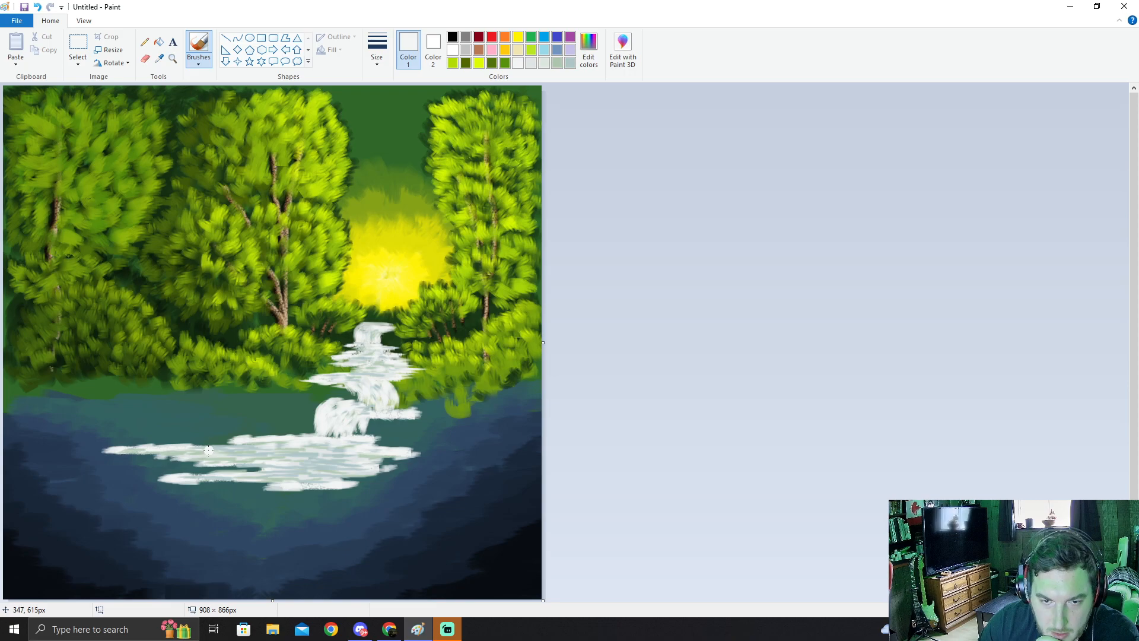
drag(237, 450, 348, 456)
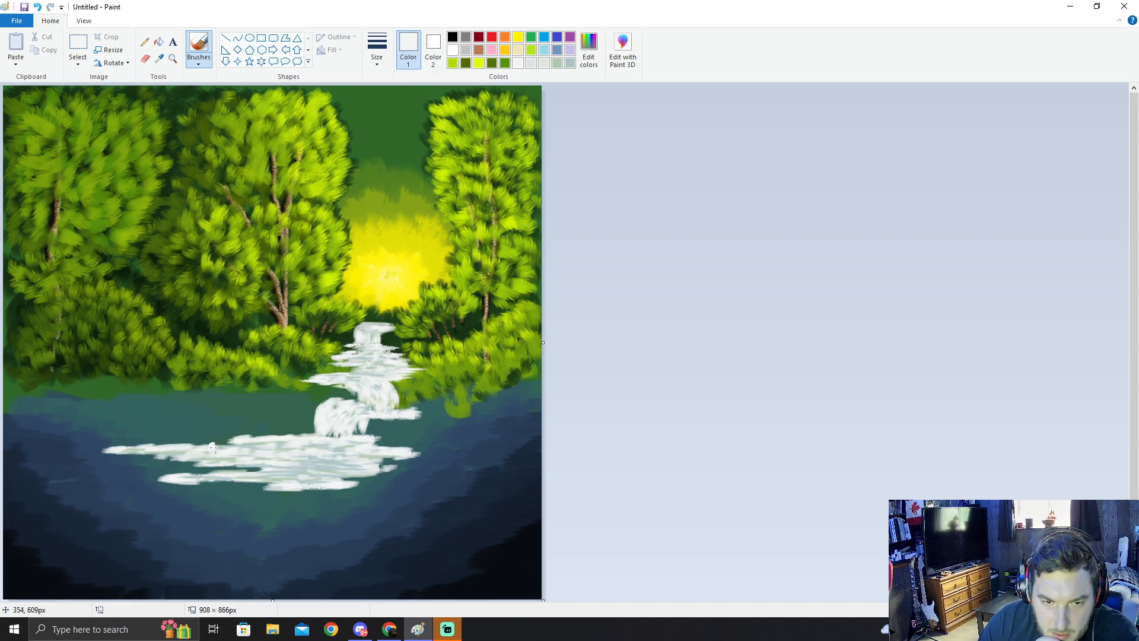
mouse_move(234, 457)
mouse_down()
mouse_move(361, 466)
mouse_move(338, 462)
mouse_up()
drag(193, 475, 353, 463)
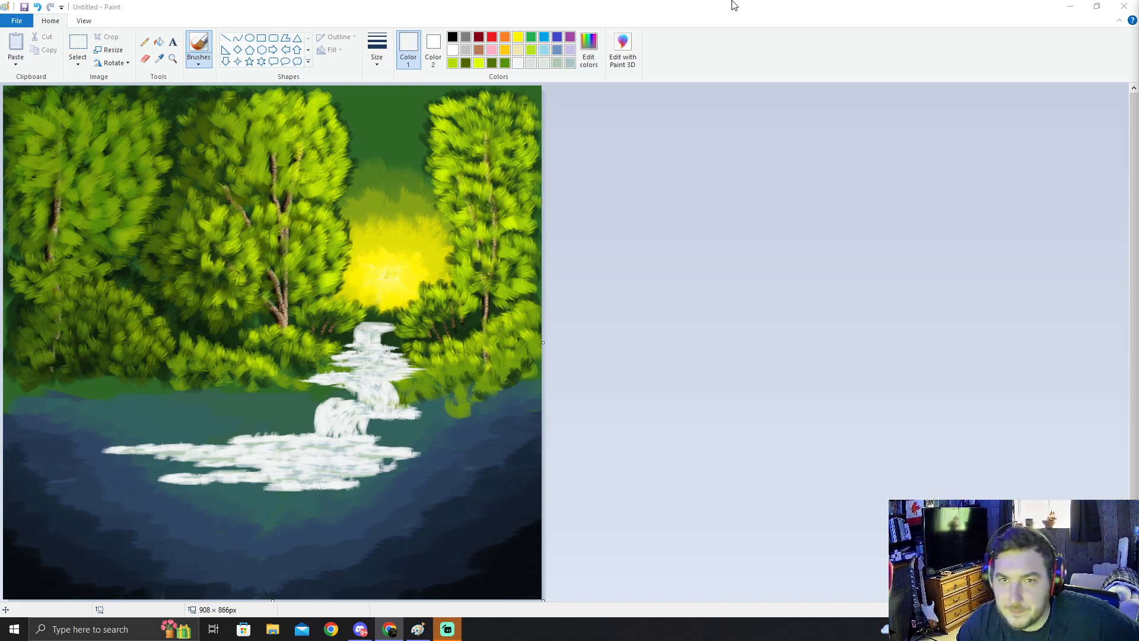
Step: Darken the palette's brown to a deep brown and paint a solid rock against the right side of the waterfall's top
click(481, 57)
click(479, 51)
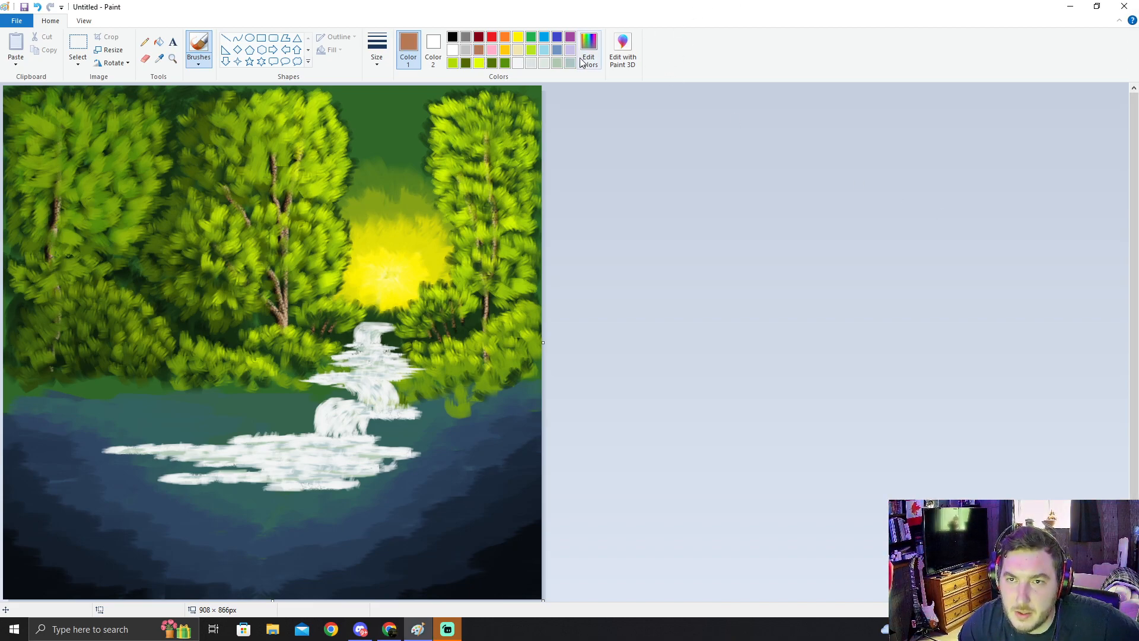
click(588, 48)
drag(696, 286, 695, 321)
click(460, 394)
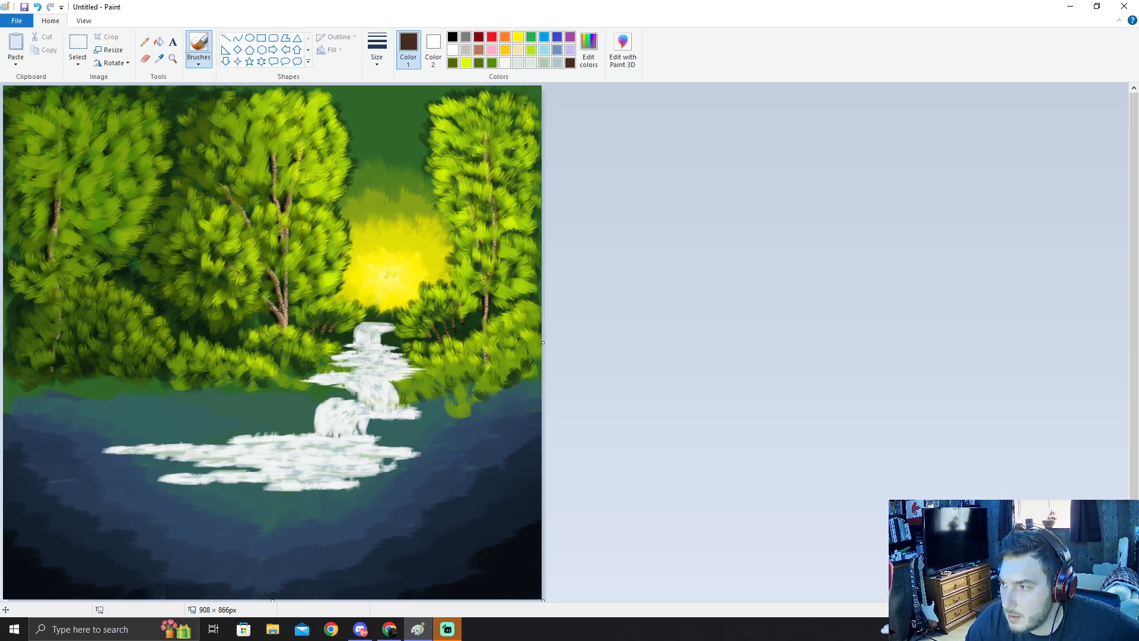
key(alt+Tab)
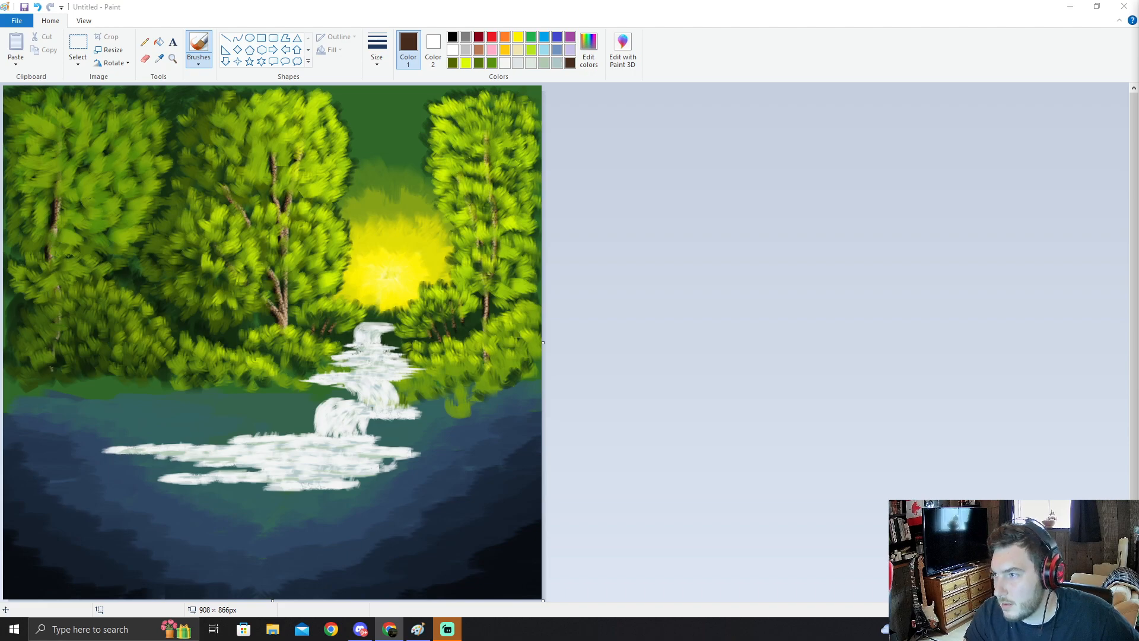
click(393, 325)
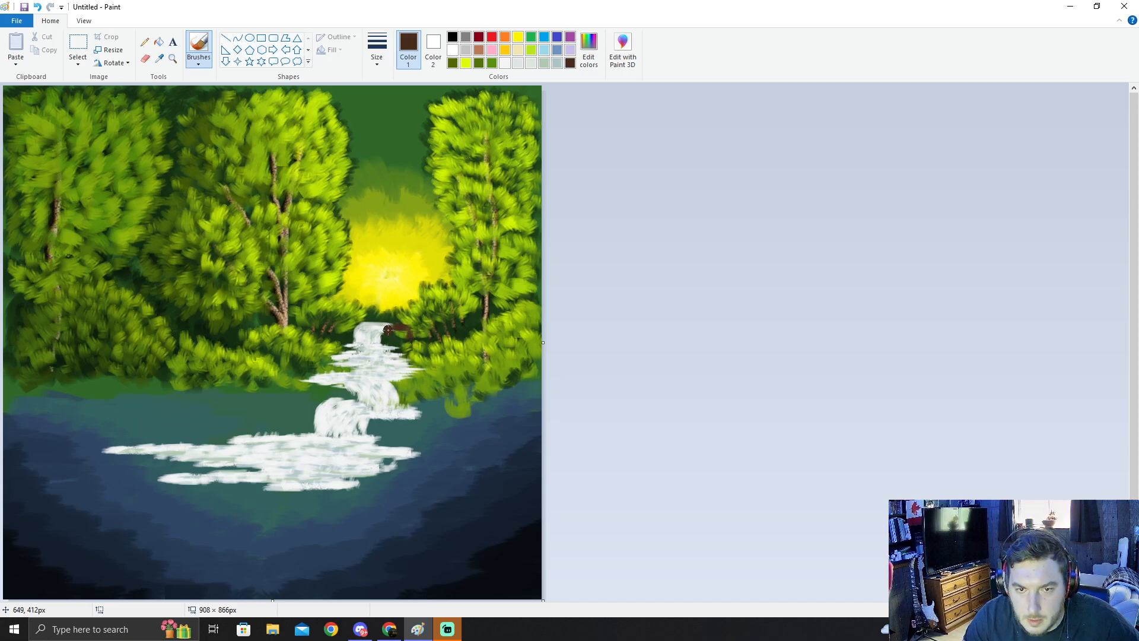
drag(398, 329, 406, 333)
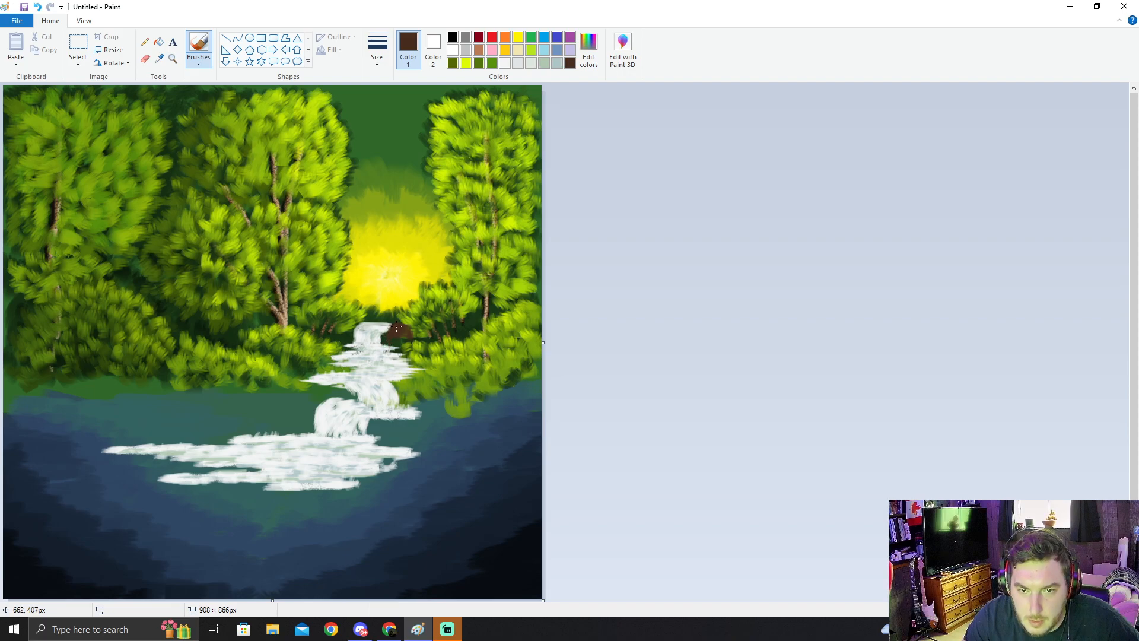
mouse_move(390, 333)
mouse_down()
mouse_move(419, 326)
mouse_move(407, 345)
mouse_move(386, 342)
mouse_up()
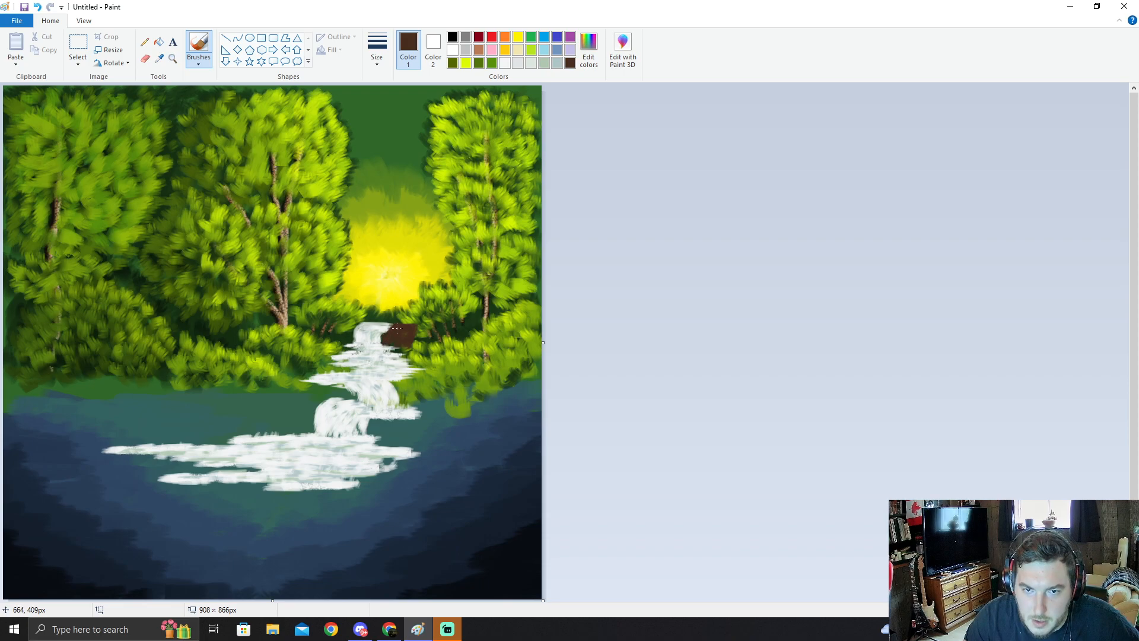
Step: Darken the brown to RGB 51, 32, 21 and repaint the rock on the right side of the waterfall's top
drag(387, 344, 401, 343)
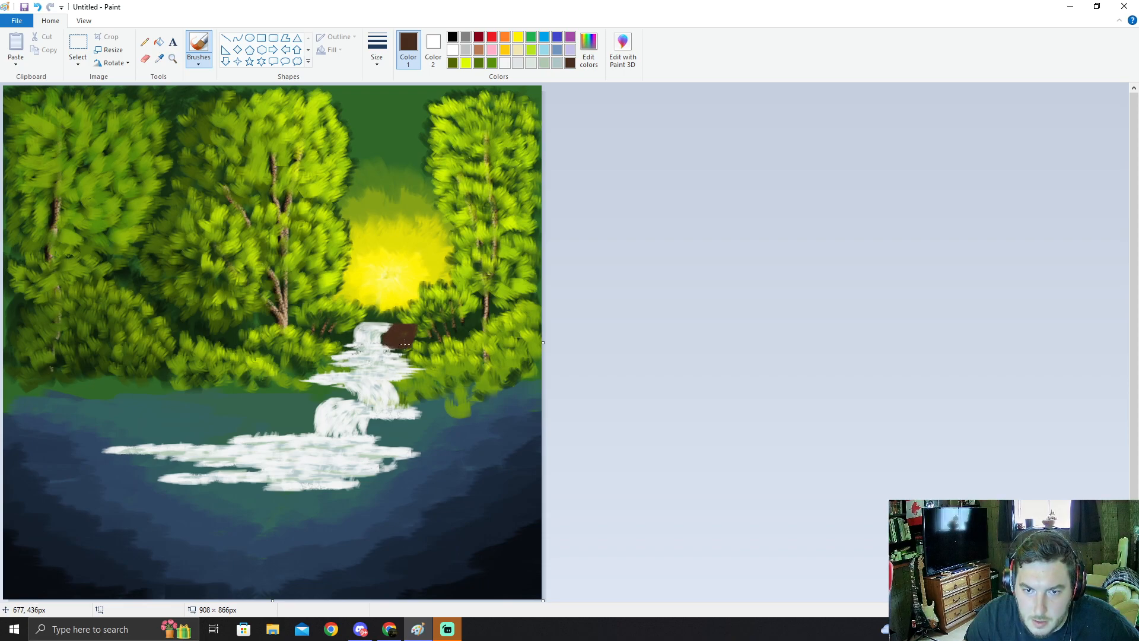
click(589, 50)
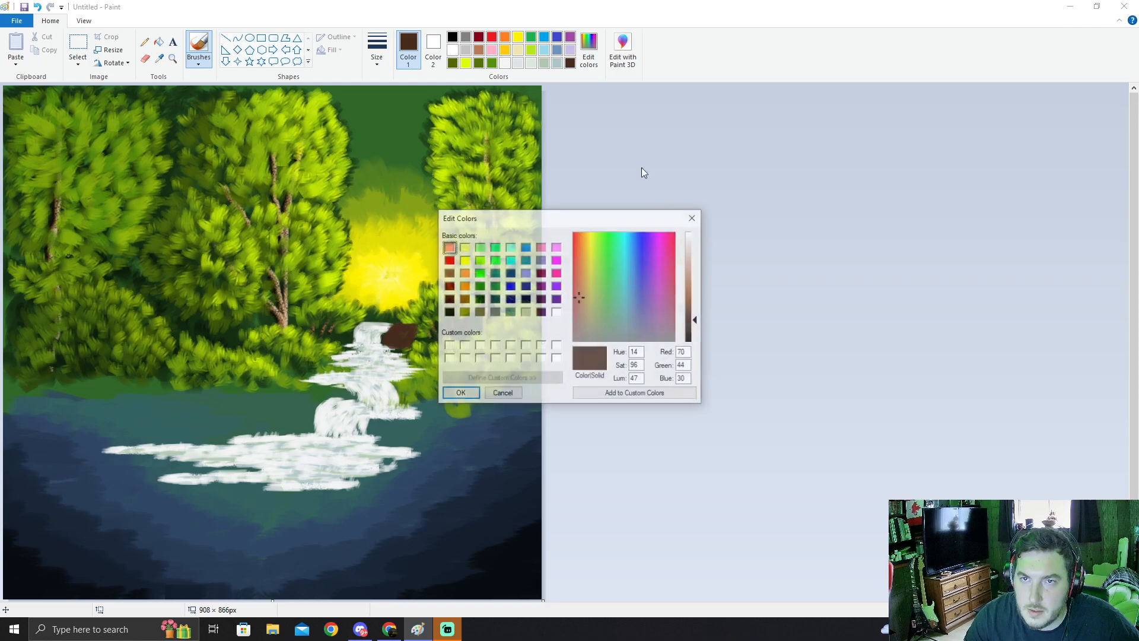
drag(698, 326, 697, 330)
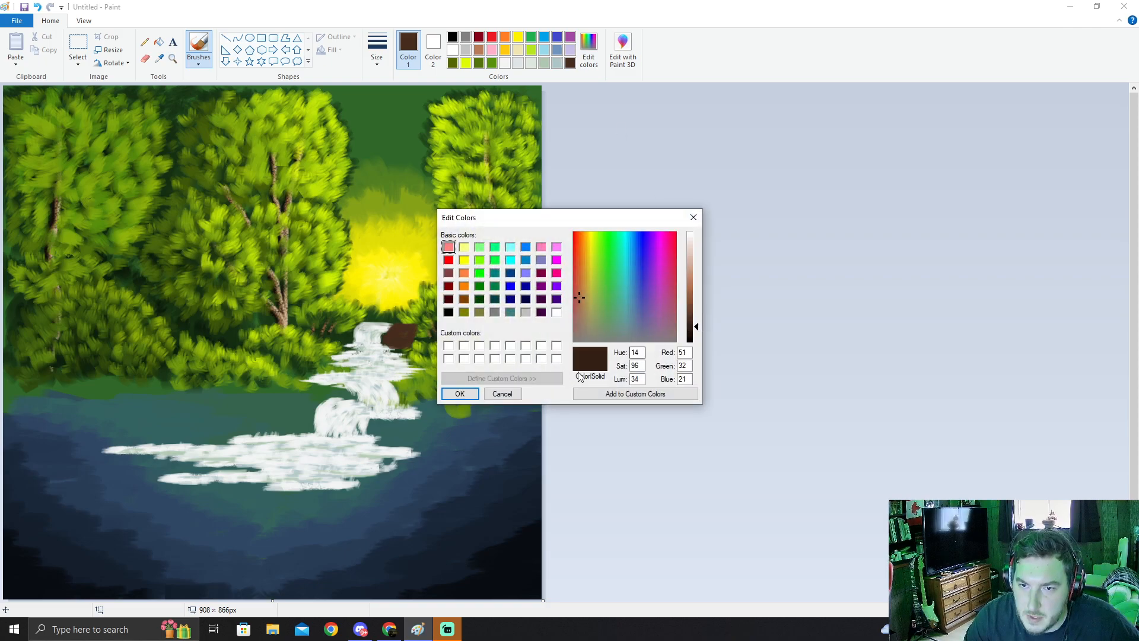
click(460, 394)
mouse_move(400, 327)
mouse_down()
mouse_move(417, 326)
mouse_move(403, 345)
mouse_up()
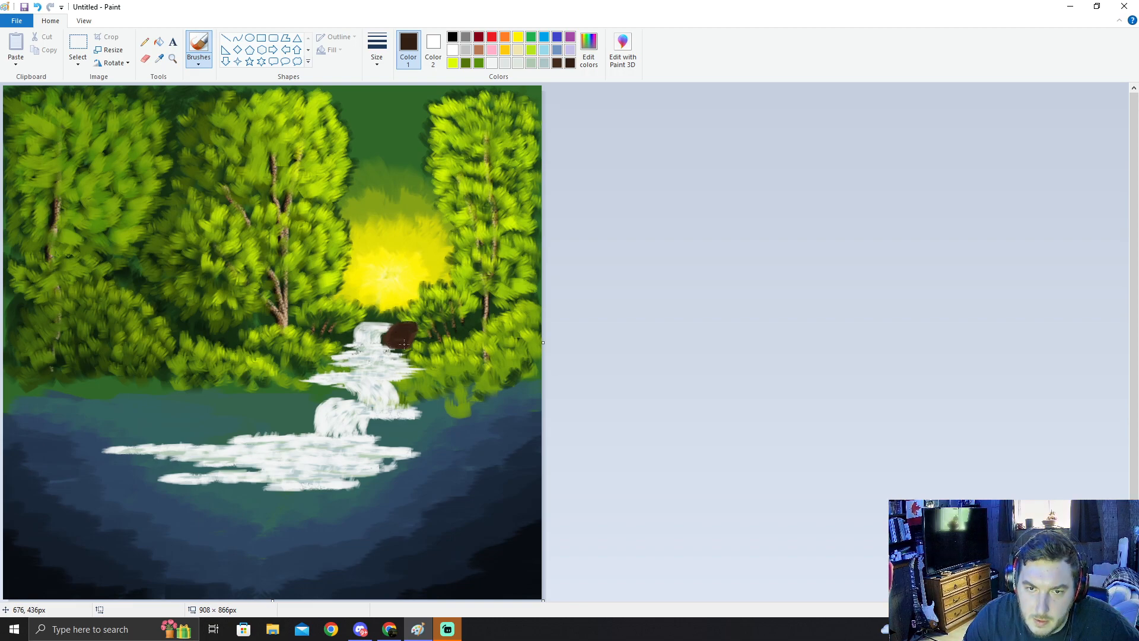
Step: Paint two more dark brown rocks stepping down below the first one along the waterfall's right edge
drag(393, 338, 388, 336)
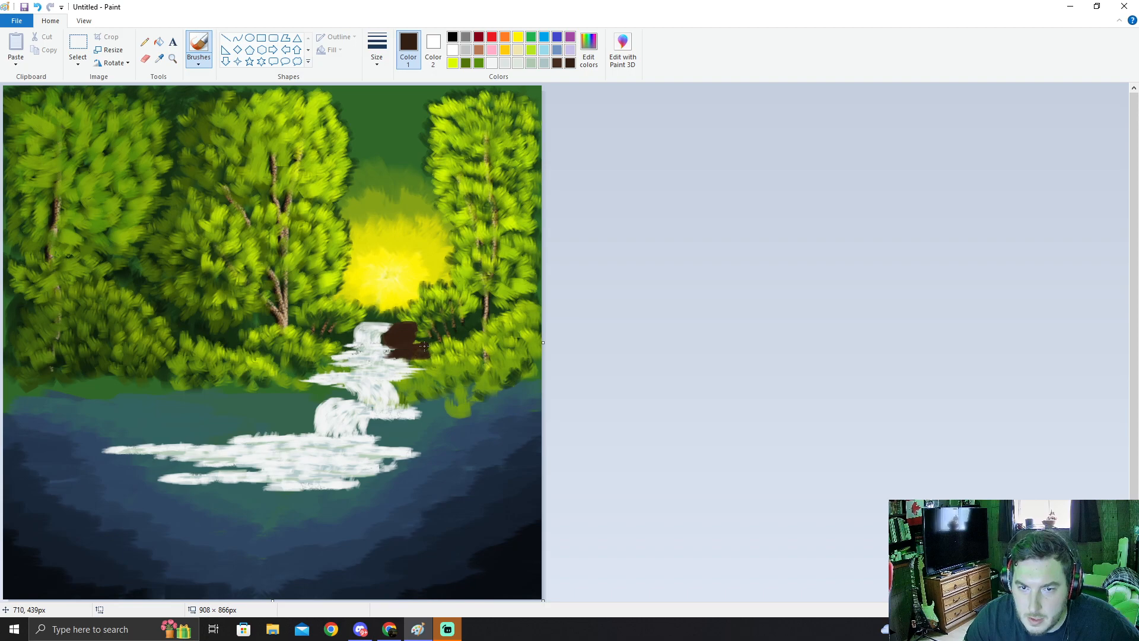
drag(411, 344, 428, 351)
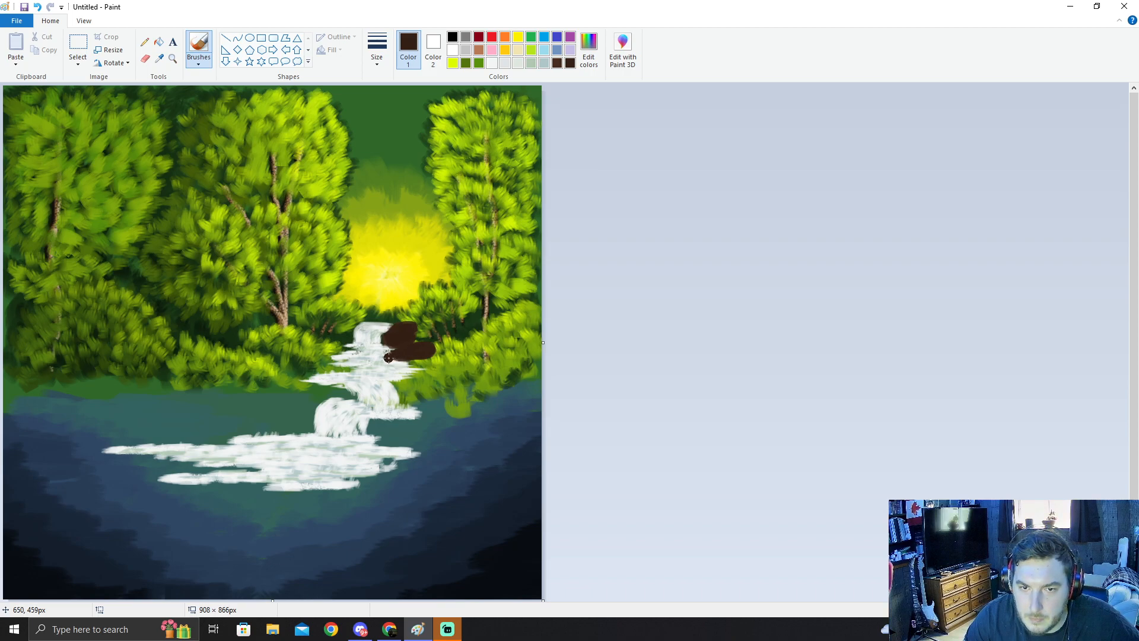
click(1138, 354)
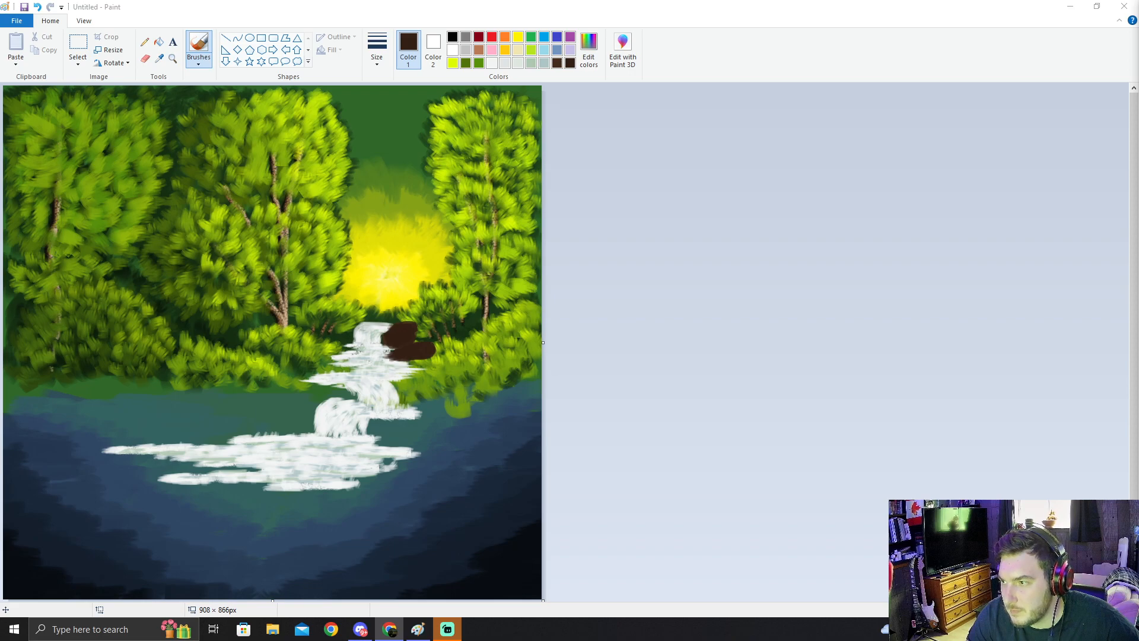
click(417, 361)
mouse_move(427, 362)
mouse_down()
mouse_move(412, 361)
mouse_move(439, 362)
mouse_move(415, 363)
mouse_up()
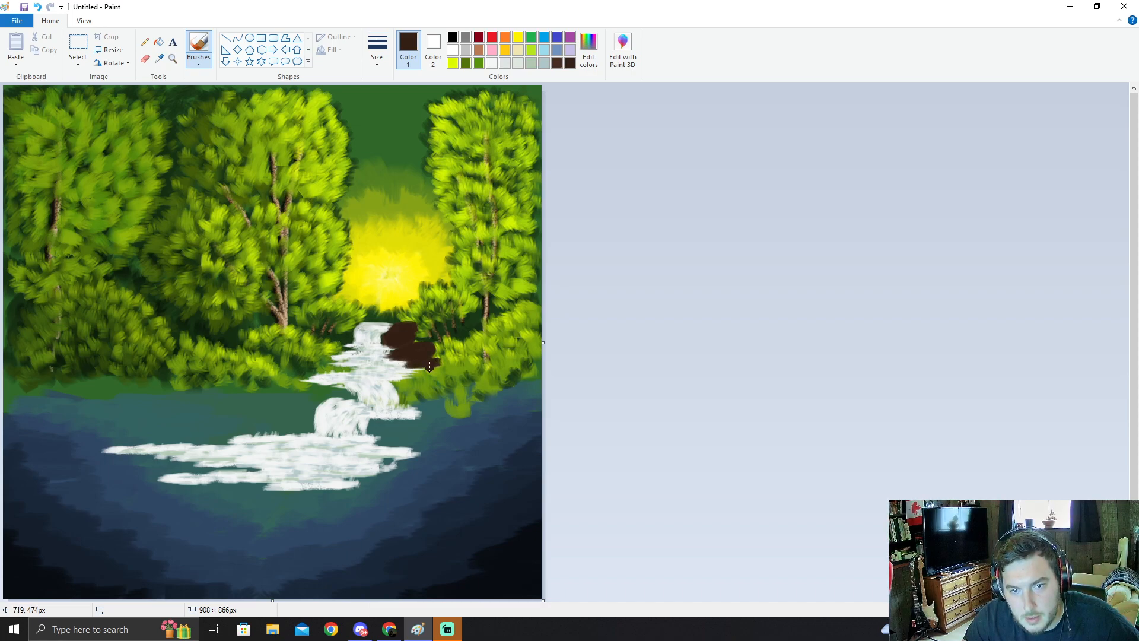
Step: Paint a wide, rounded dark brown rock at the lower end of the row on the waterfall's right bank
drag(401, 387, 418, 376)
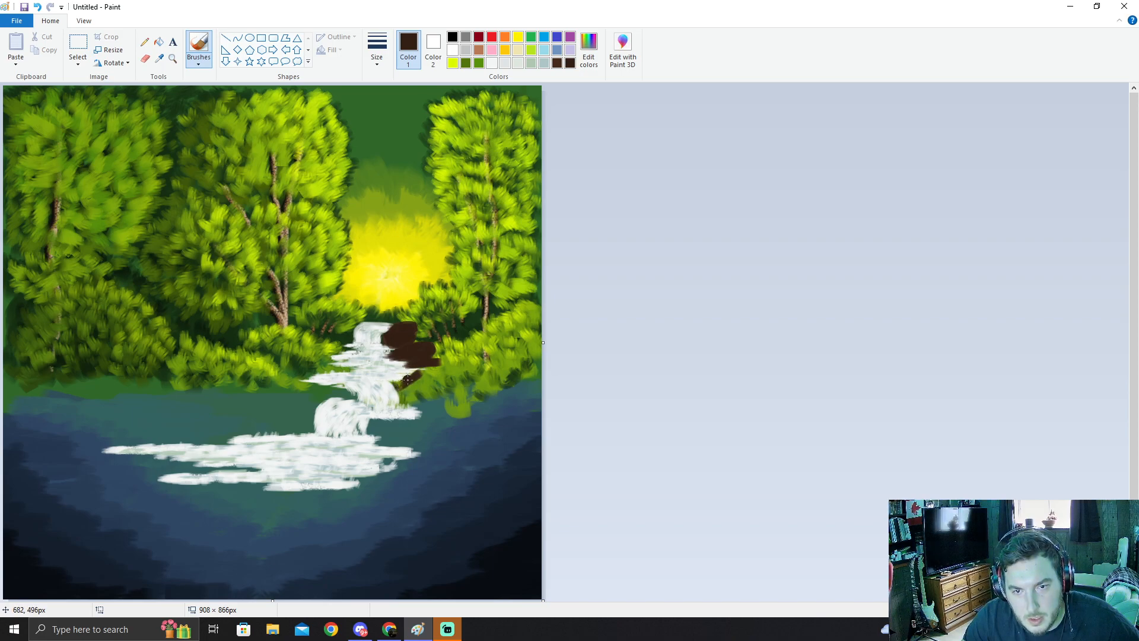
mouse_move(413, 378)
mouse_down()
mouse_move(448, 365)
mouse_move(409, 379)
mouse_move(442, 379)
mouse_move(426, 375)
mouse_up()
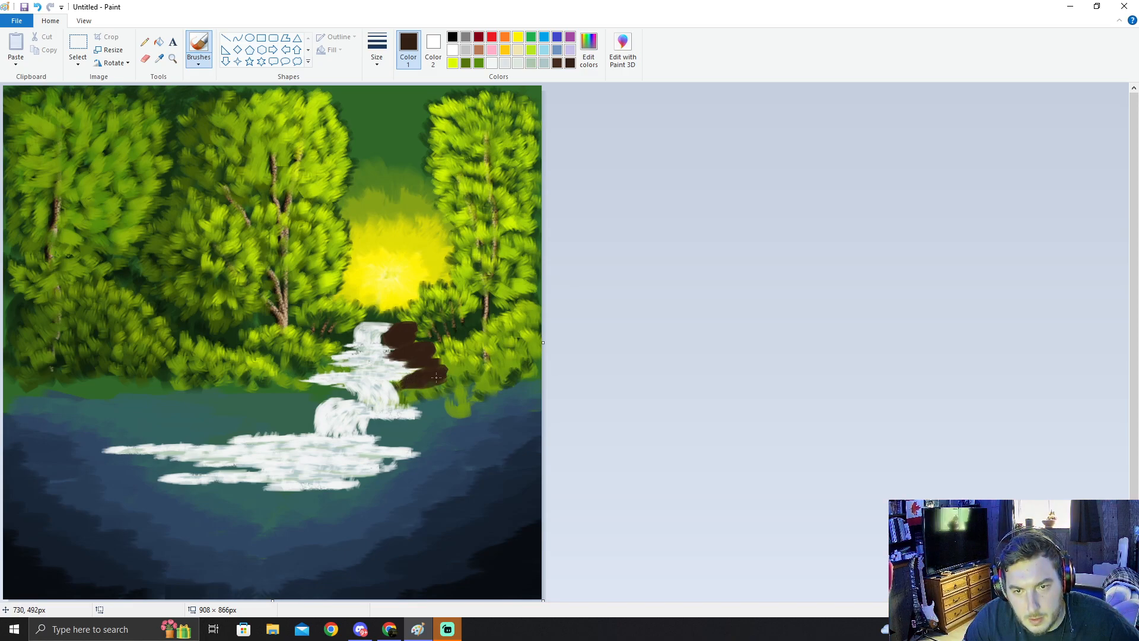
drag(444, 375, 430, 376)
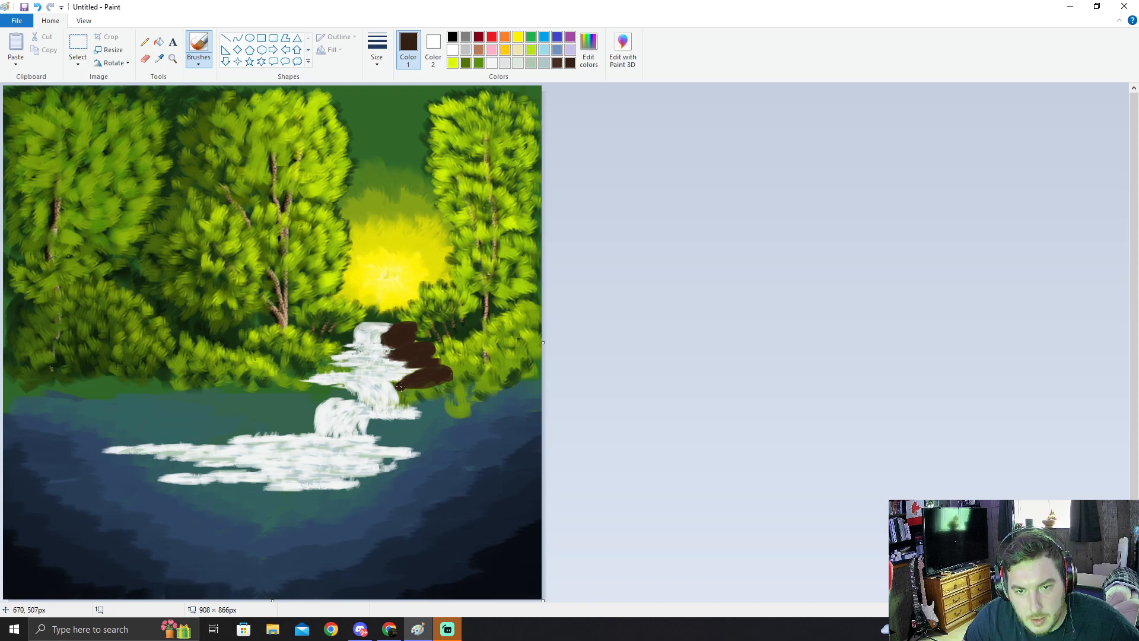
mouse_move(401, 385)
mouse_down()
mouse_move(451, 379)
mouse_move(428, 386)
mouse_up()
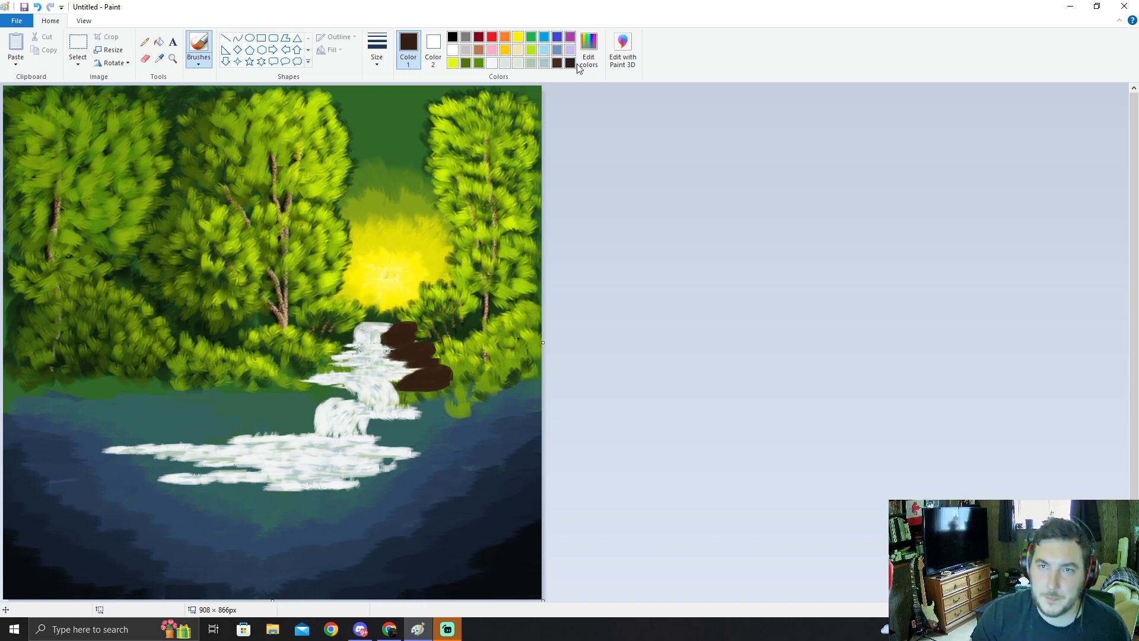
Step: Lighten the brown to RGB 196, 142, 111 and paint highlights on the right-bank rocks' upper surfaces with the smallest brush size
click(589, 47)
drag(697, 329, 699, 277)
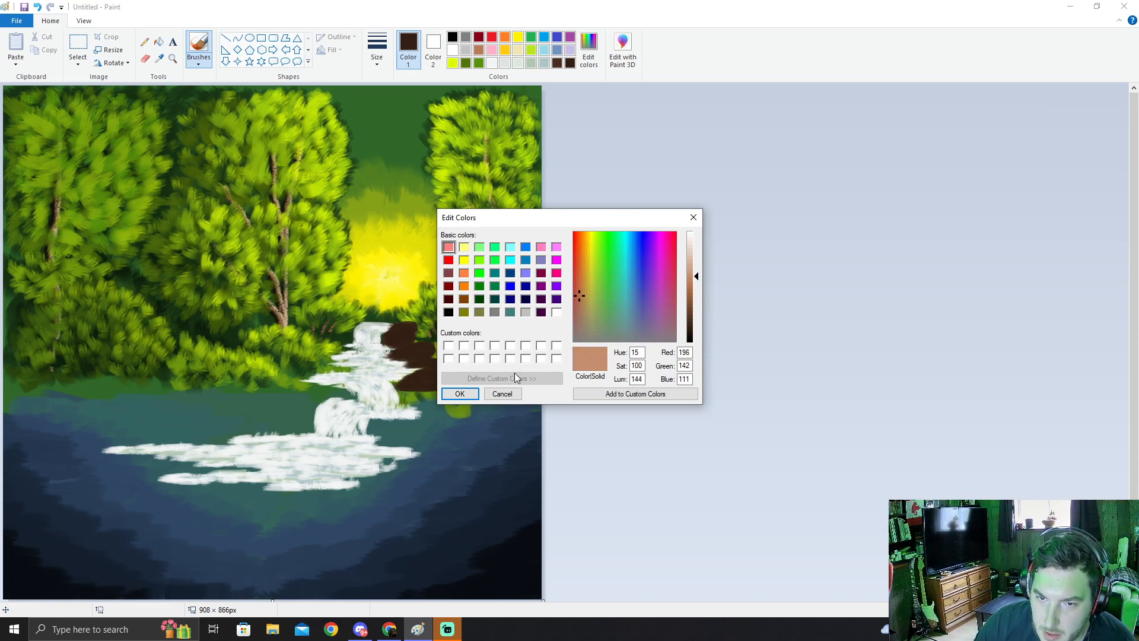
click(459, 393)
click(380, 56)
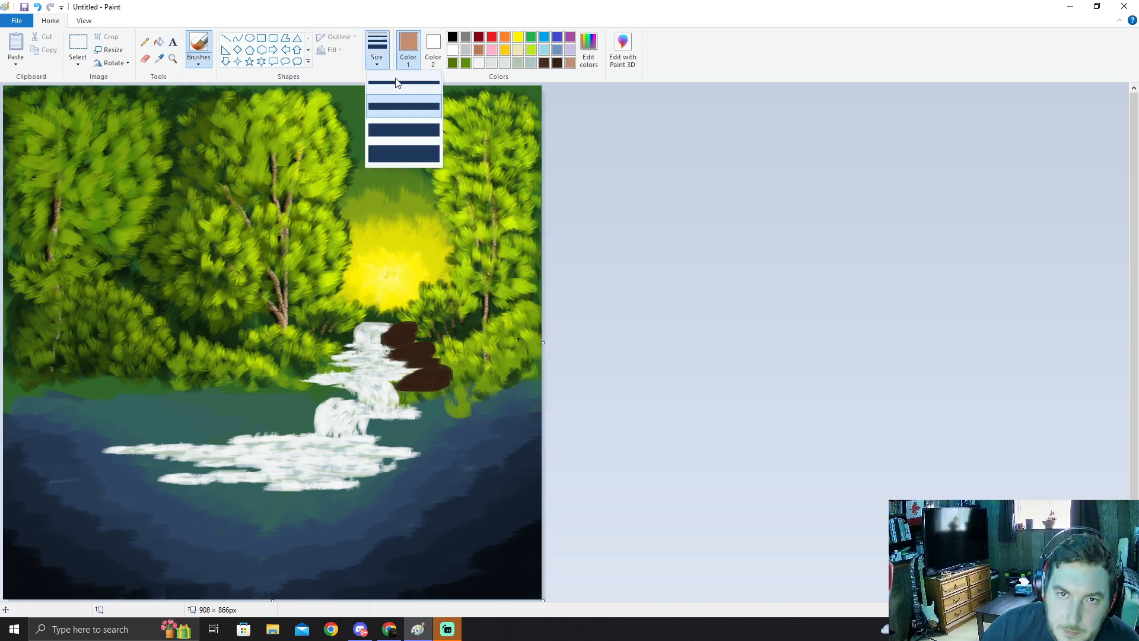
click(400, 83)
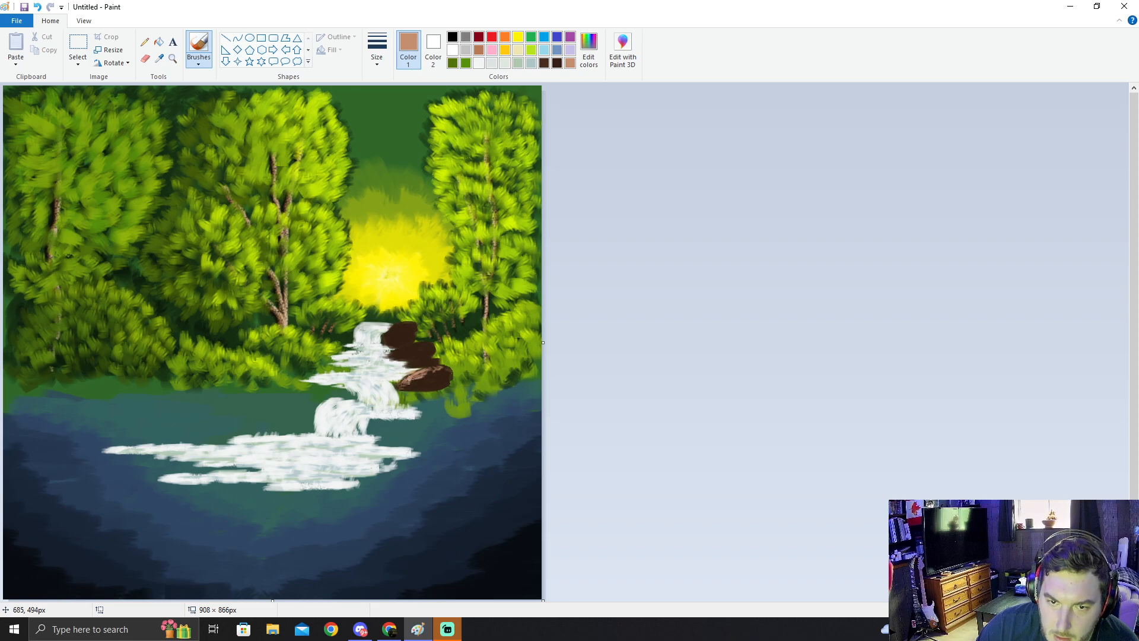
drag(429, 373, 450, 372)
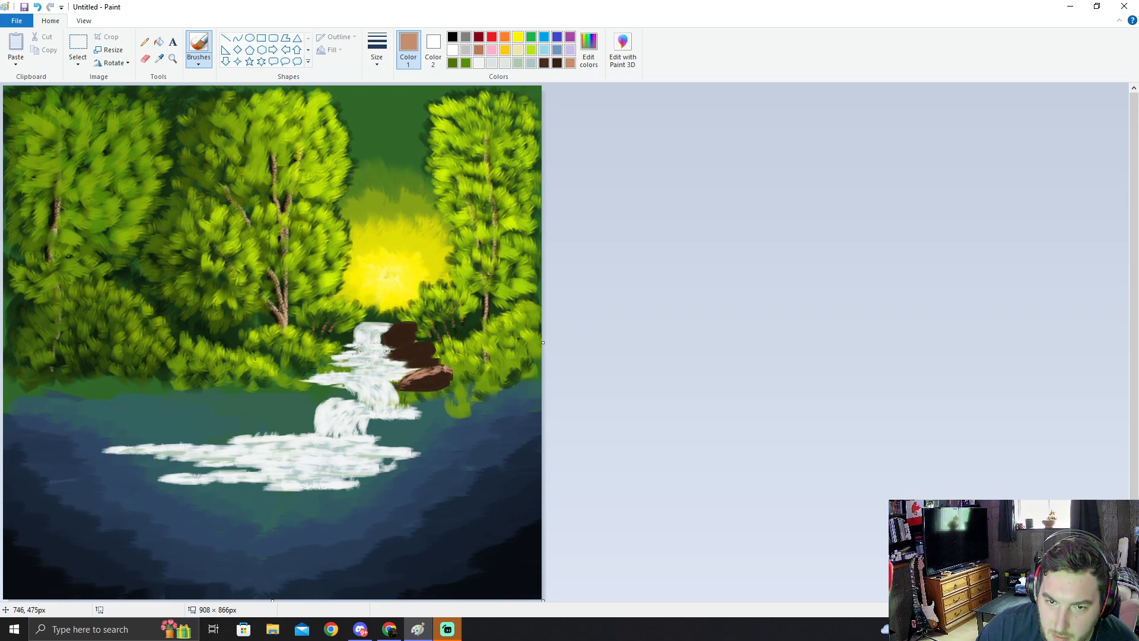
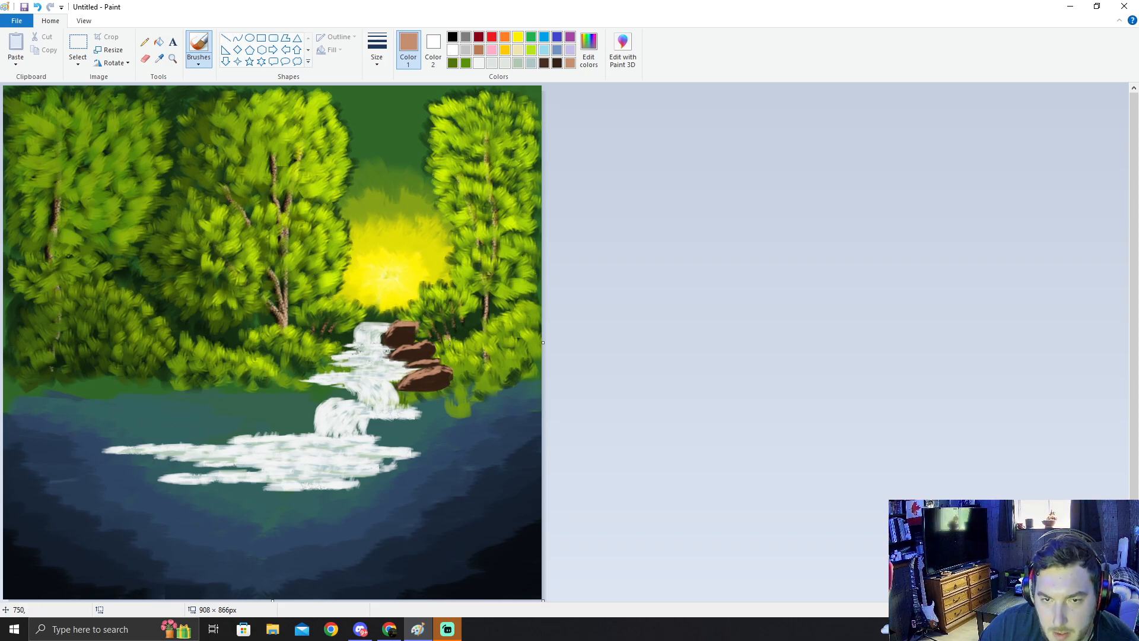
Step: Sample a green from the bush beside the rocks and dab foliage around the right-bank rocks' outer edges at the second-smallest brush size
click(159, 58)
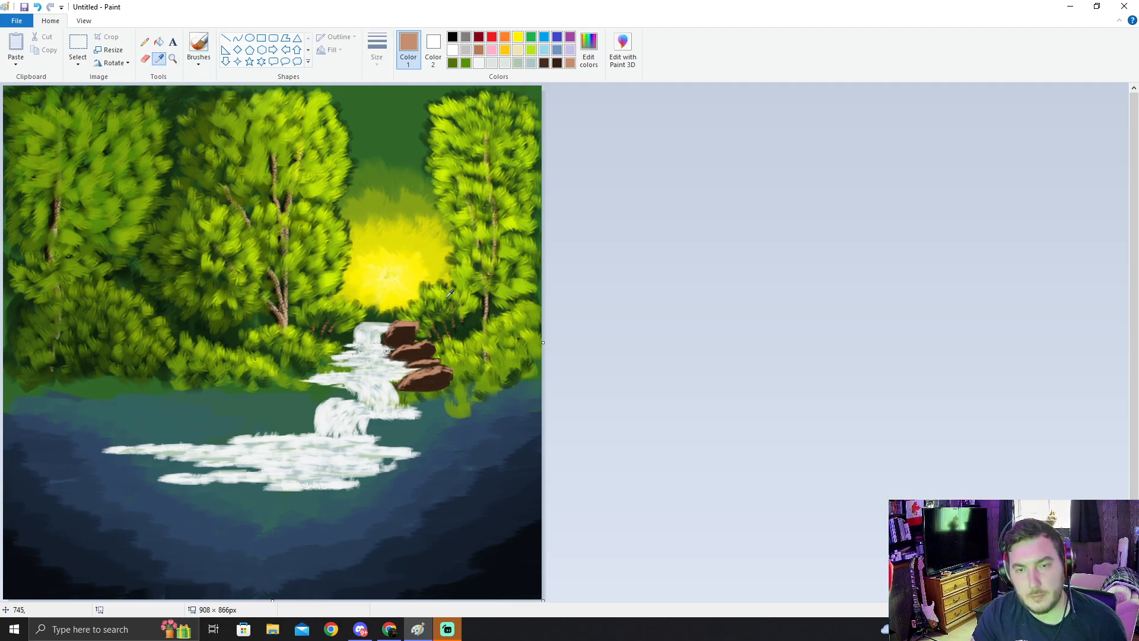
click(423, 324)
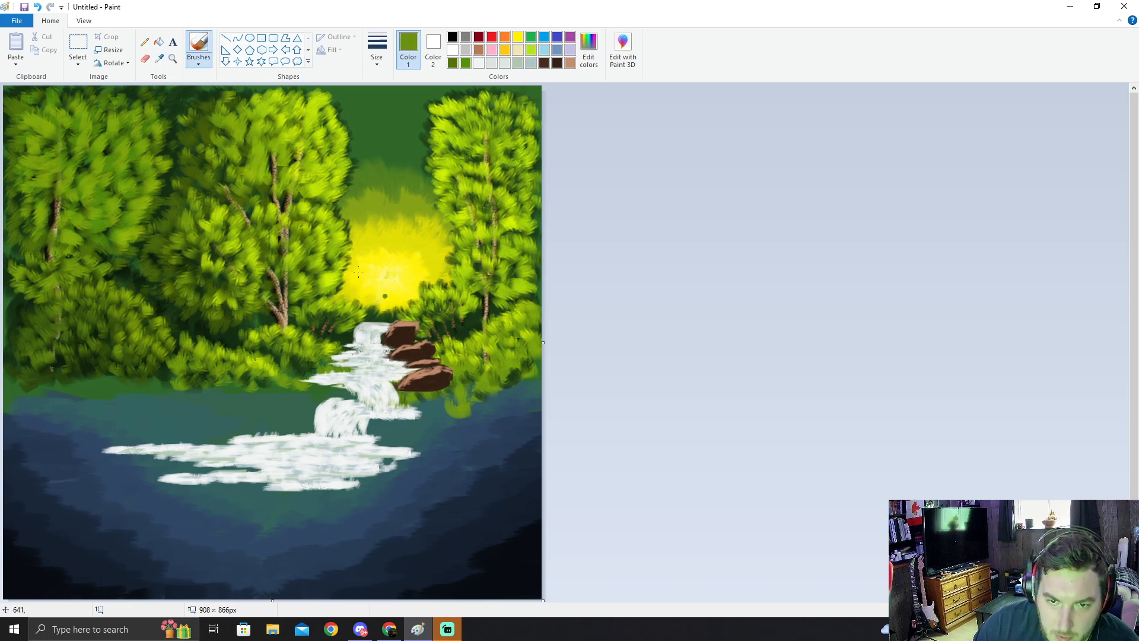
click(198, 60)
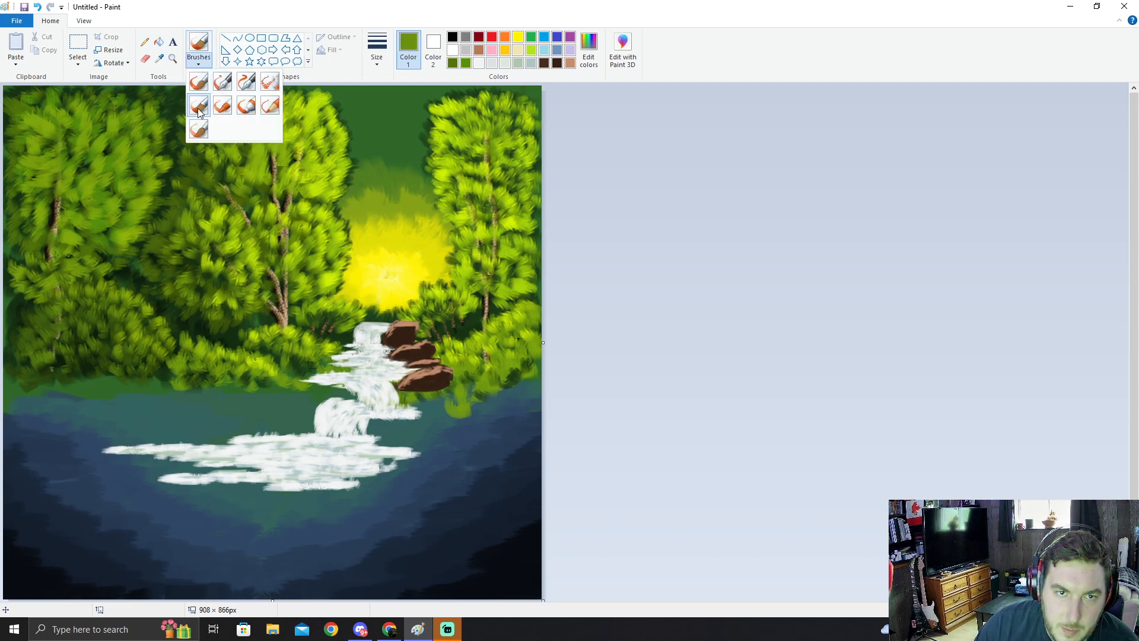
click(375, 64)
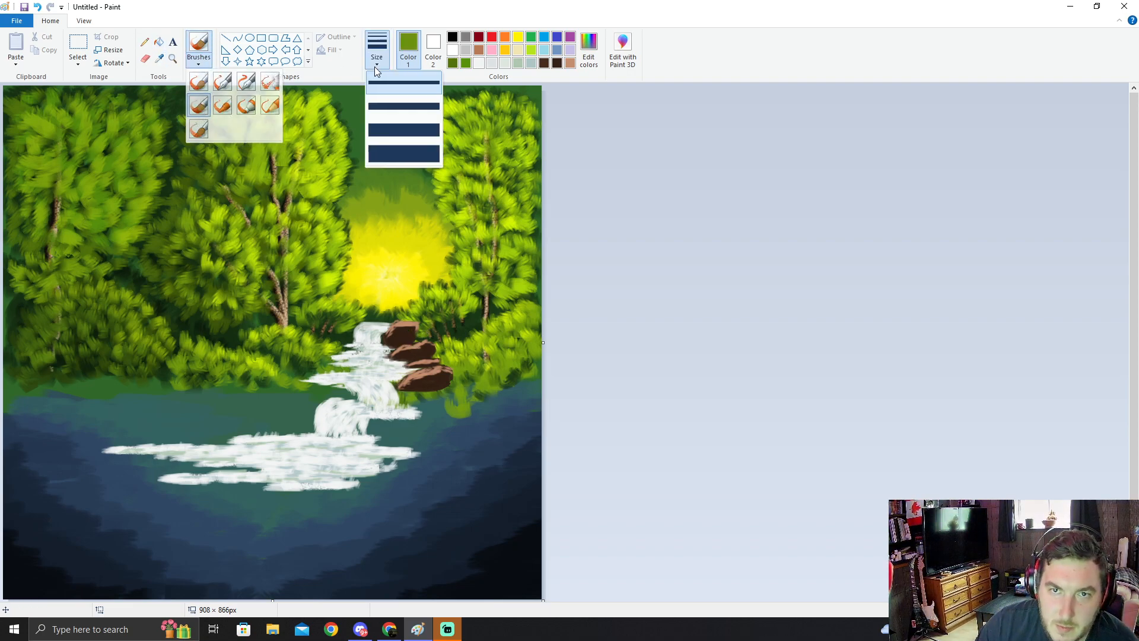
click(392, 110)
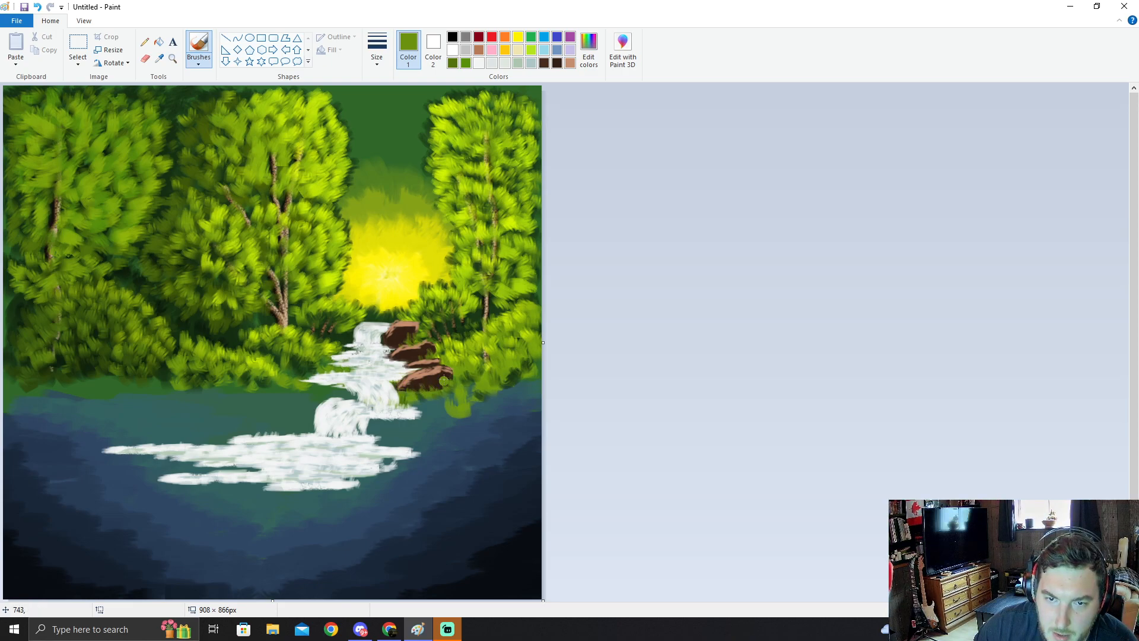
key(alt+Tab)
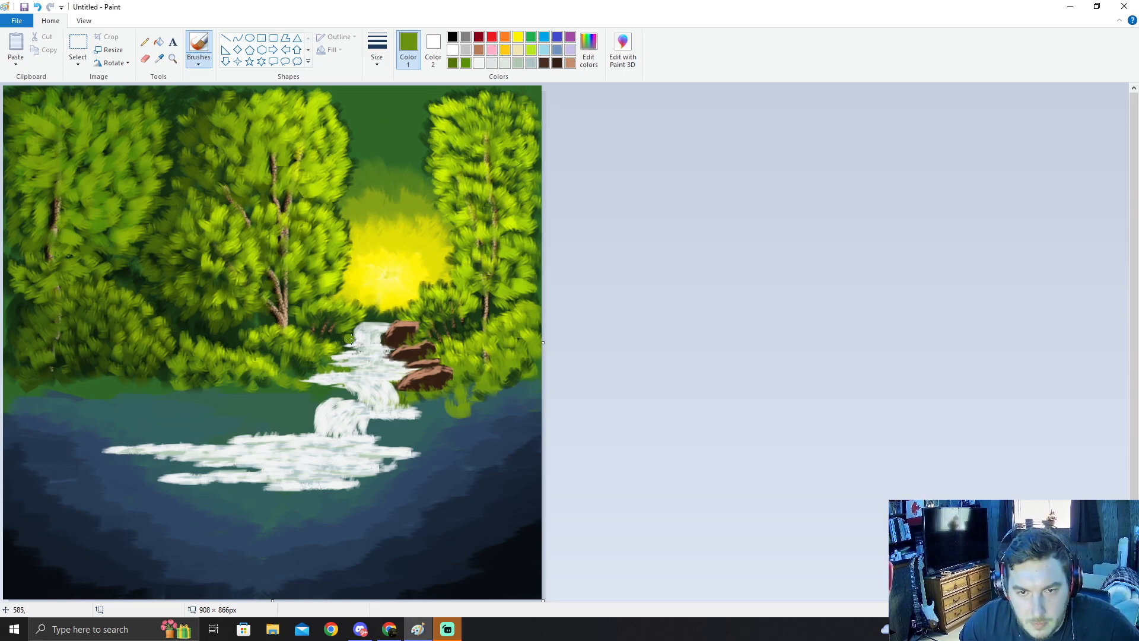
Step: Choose the dark brown custom colour at the second-smallest brush size and paint a small and a larger rock on the waterfall's left bank
click(556, 64)
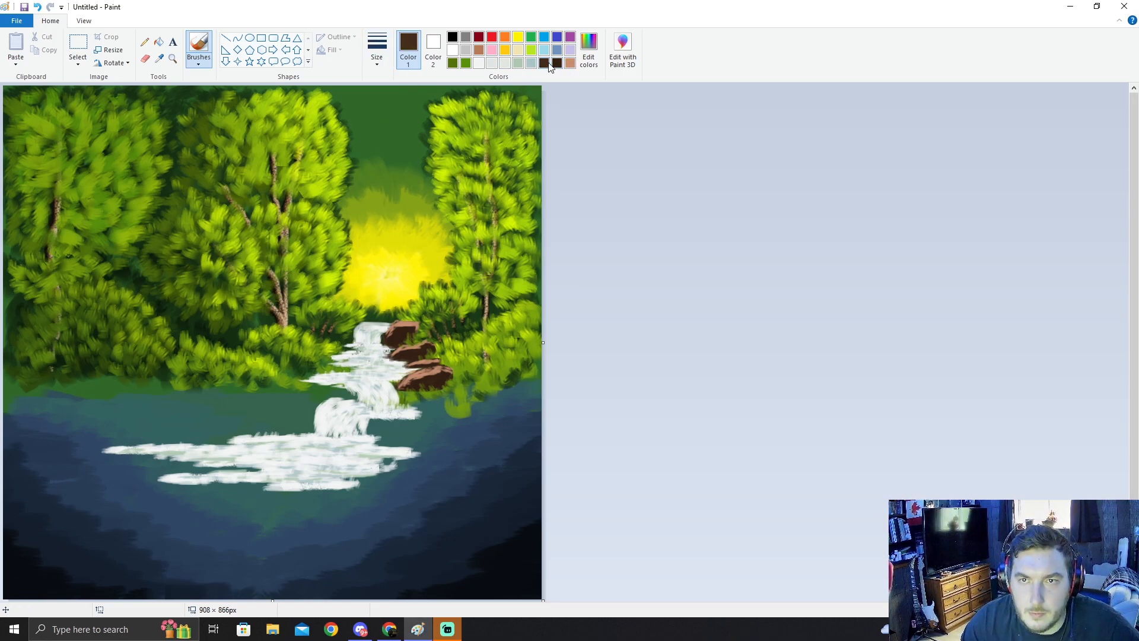
click(199, 60)
click(380, 59)
click(393, 107)
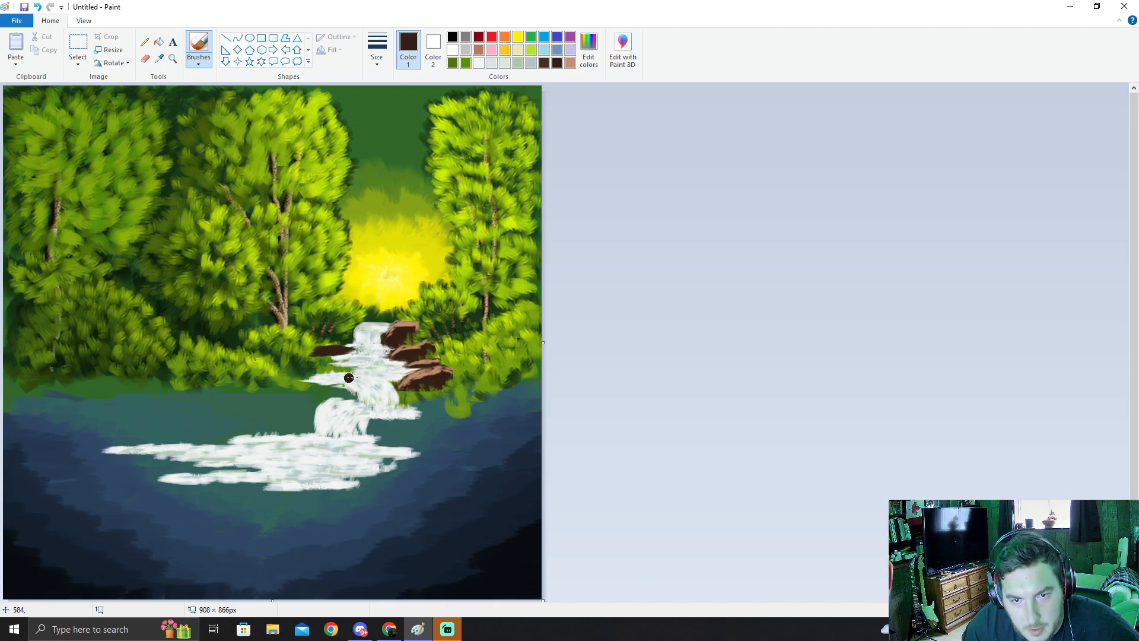
mouse_move(348, 368)
mouse_down()
mouse_move(349, 368)
mouse_move(325, 354)
mouse_move(347, 367)
mouse_move(316, 355)
mouse_move(305, 364)
mouse_move(348, 371)
mouse_move(309, 375)
mouse_move(356, 372)
mouse_move(297, 369)
mouse_move(310, 377)
mouse_move(316, 361)
mouse_move(290, 366)
mouse_move(312, 356)
mouse_move(290, 373)
mouse_move(324, 370)
mouse_up()
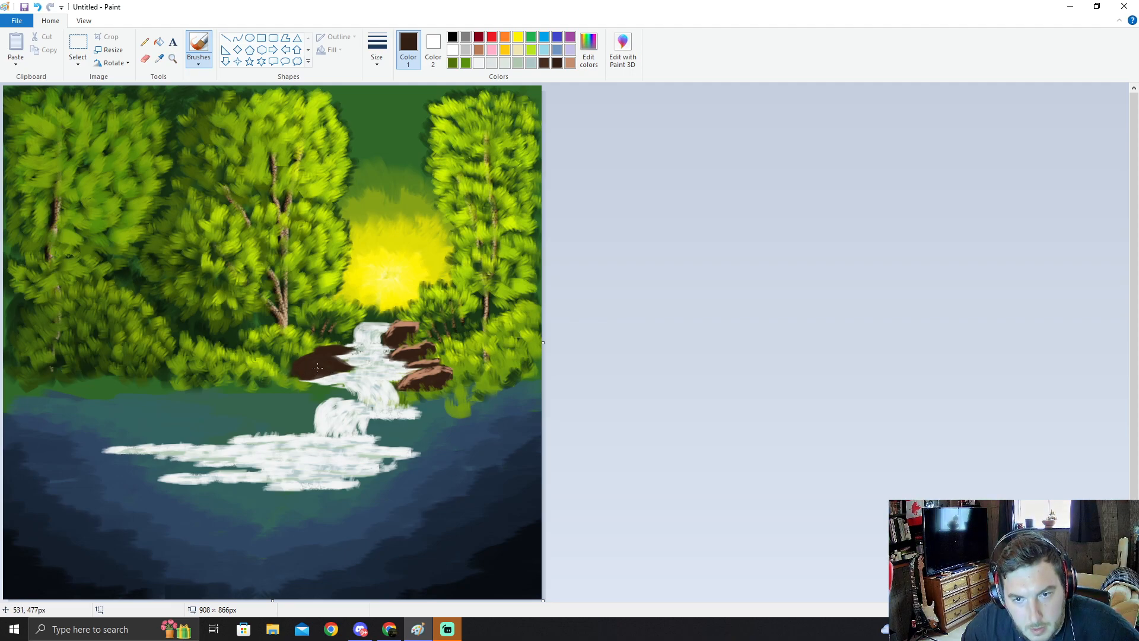
Step: Sample the light brown from the right-bank rocks and paint highlights on the left-bank rocks with the smallest brush size
click(159, 58)
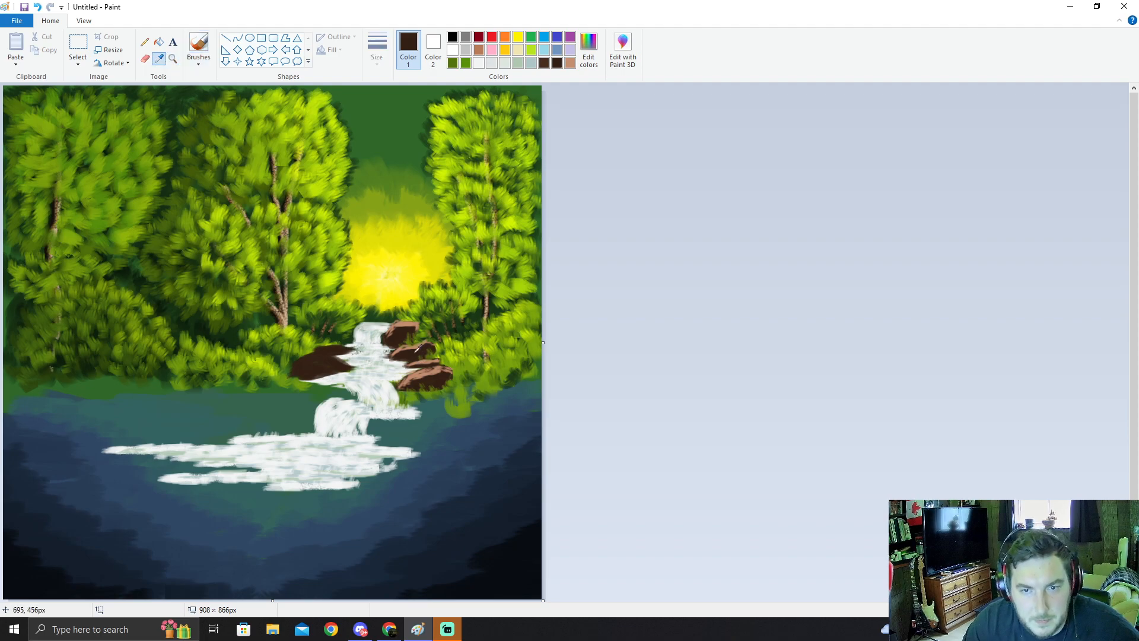
click(407, 323)
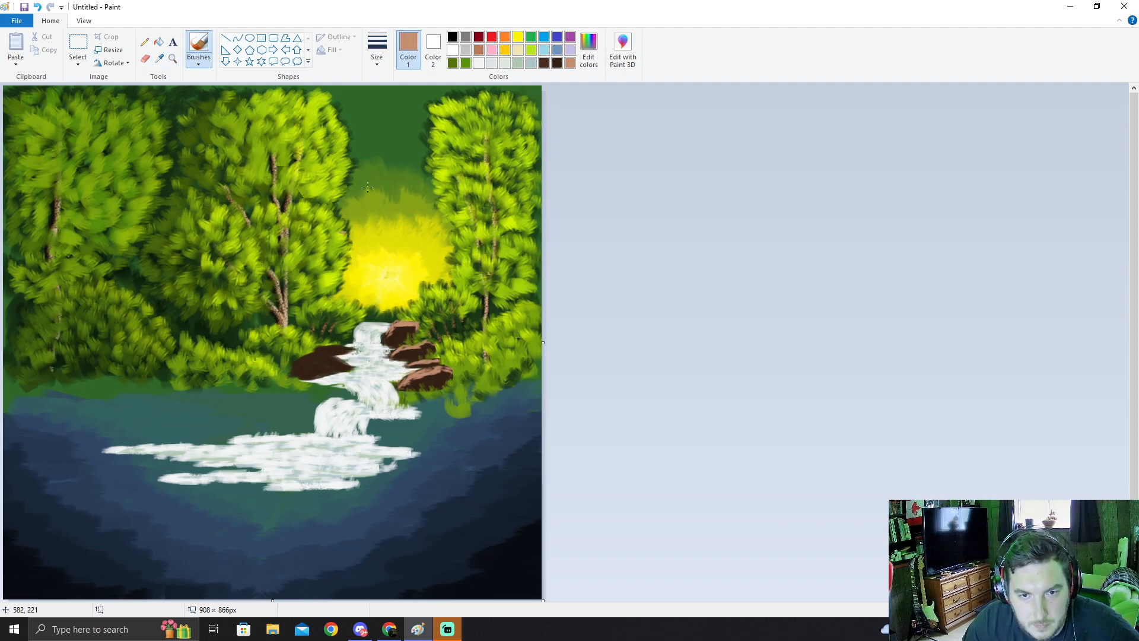
click(378, 56)
click(384, 88)
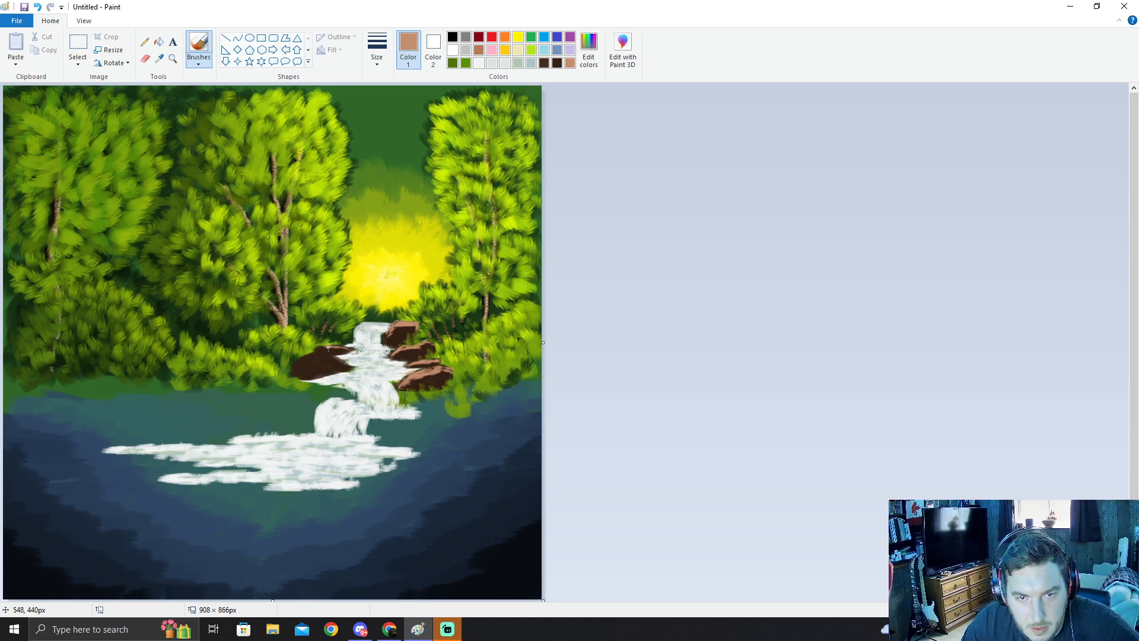
drag(356, 350, 333, 349)
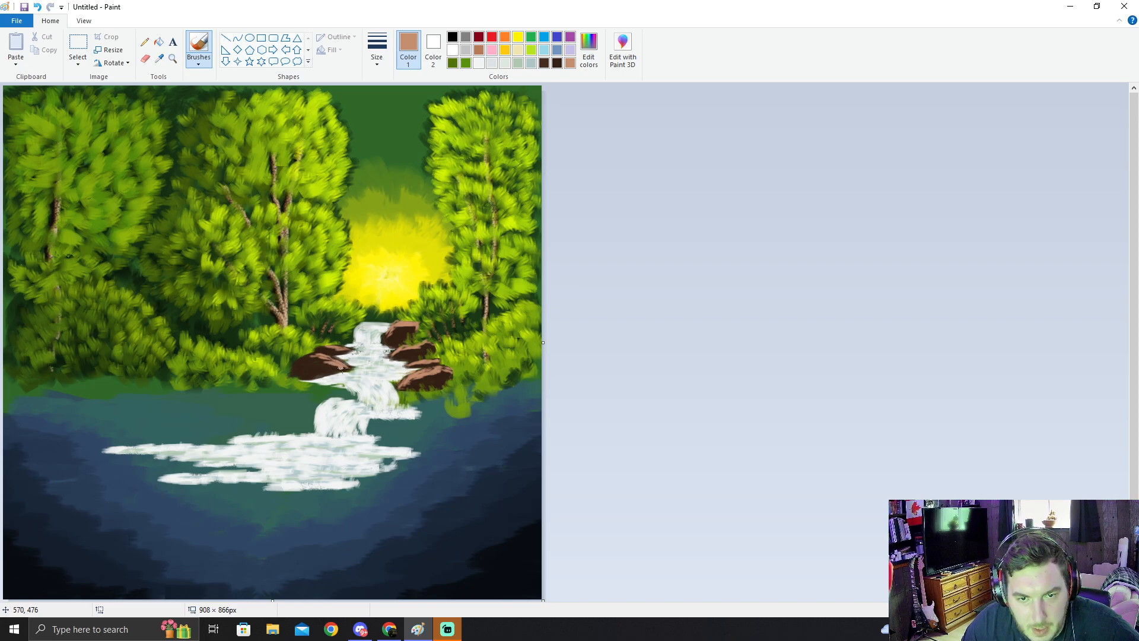
drag(333, 370, 344, 370)
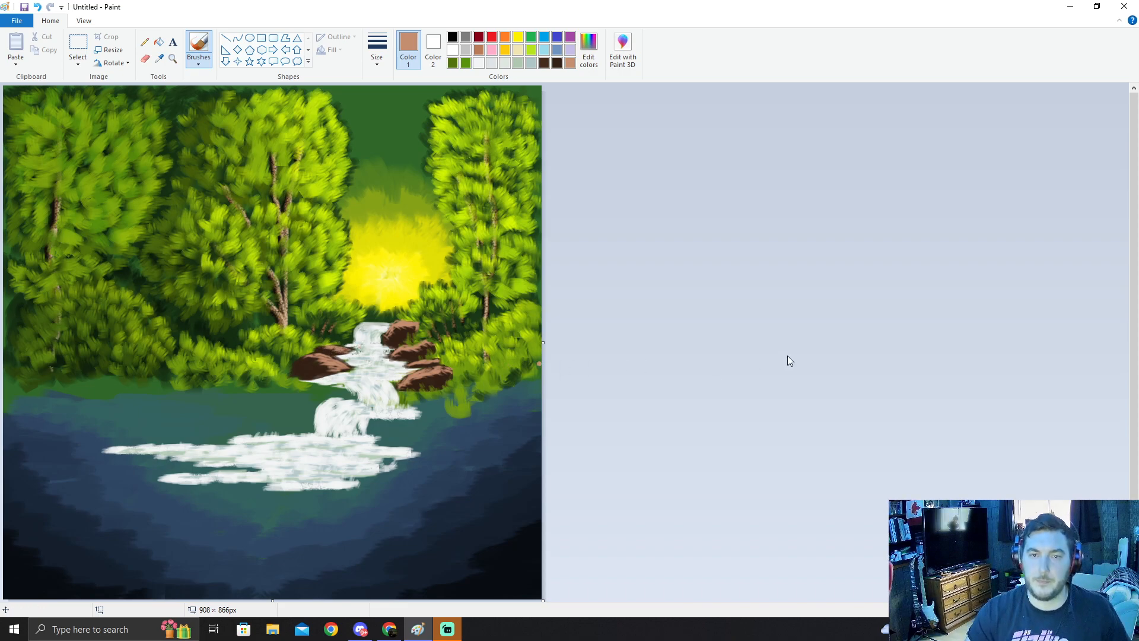
Step: Choose the off-white custom colour at the second-smallest brush size and dab foam where the waterfall meets the rocks
click(1138, 359)
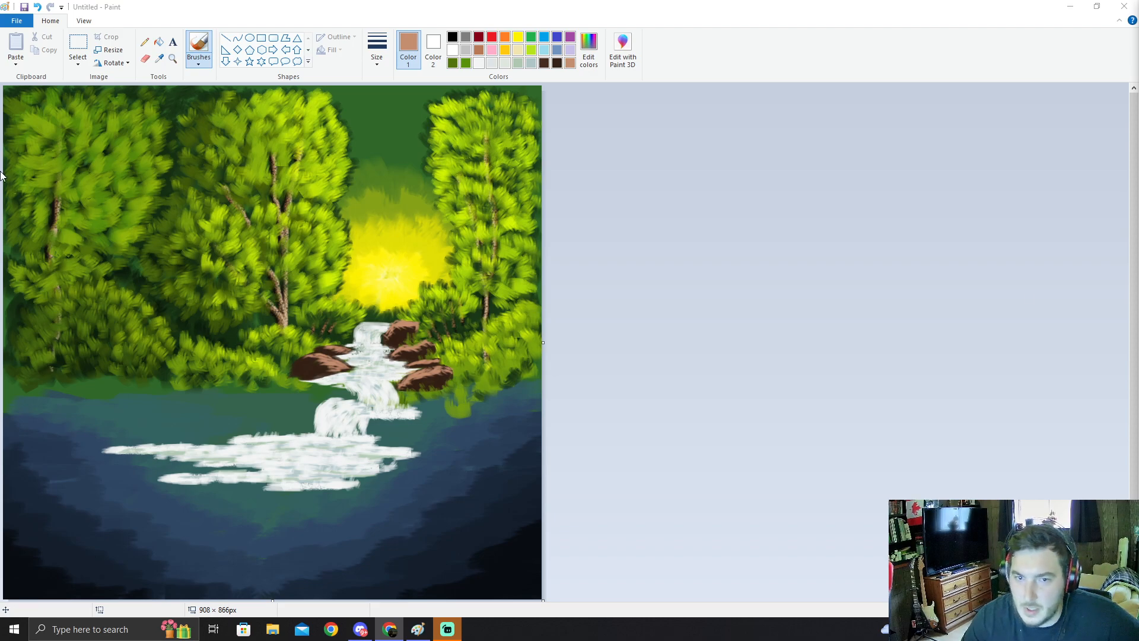
click(161, 59)
click(199, 60)
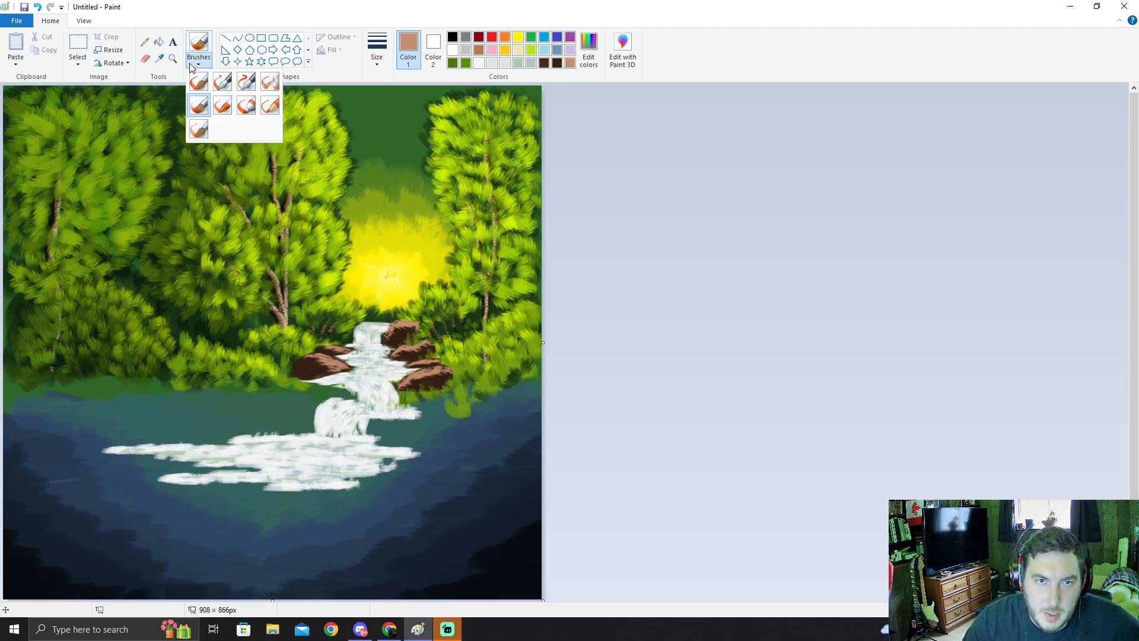
click(244, 106)
click(384, 64)
click(387, 106)
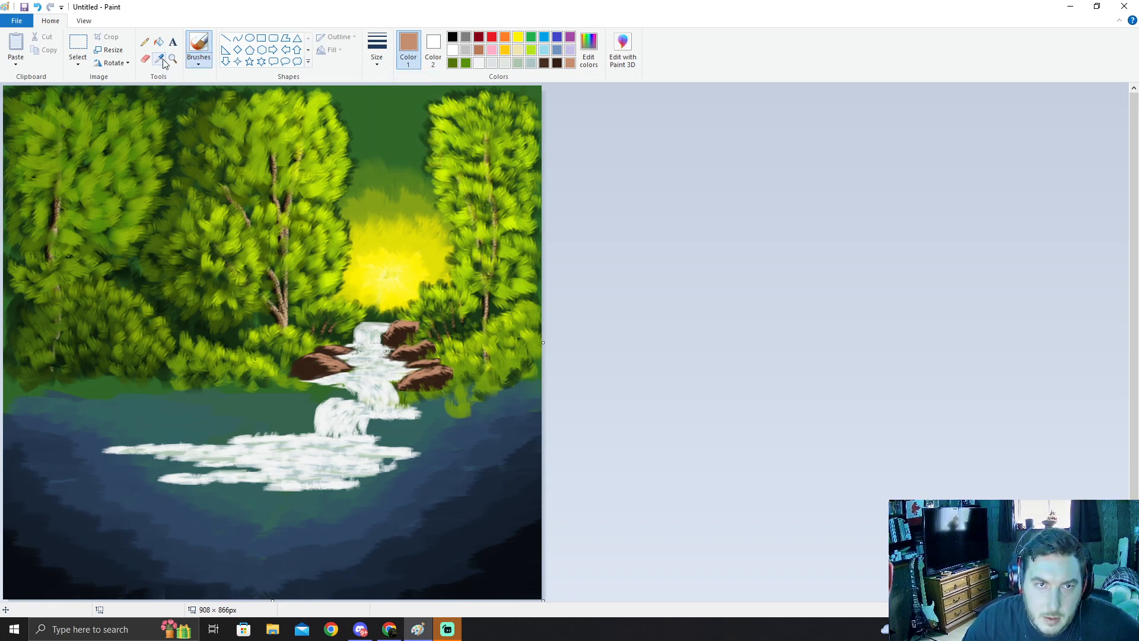
click(492, 62)
click(479, 63)
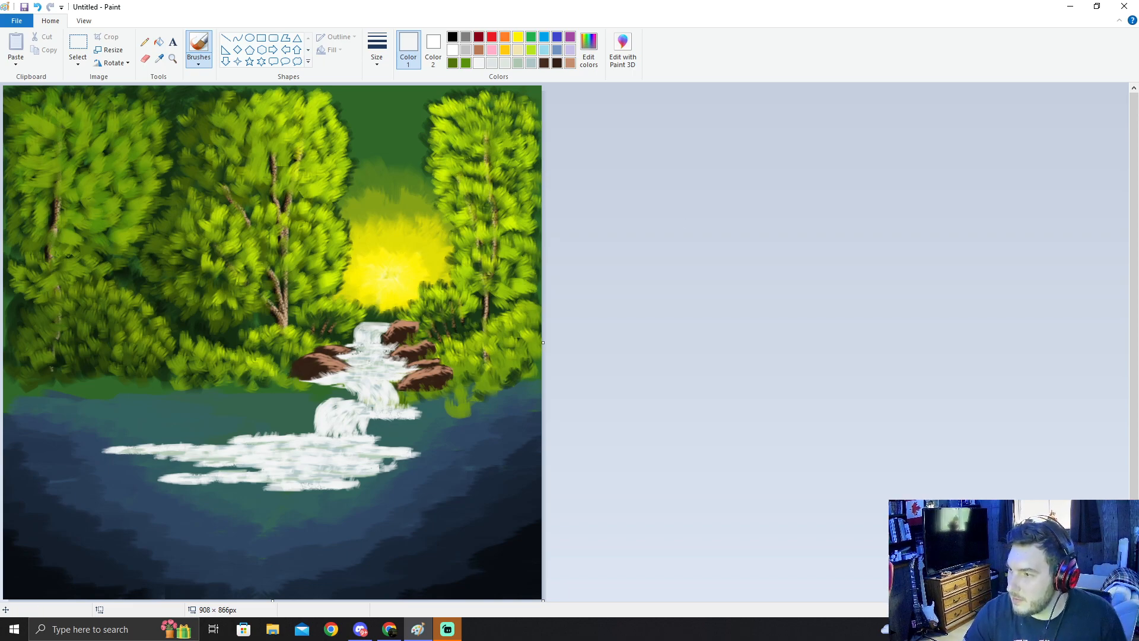
Step: Paint a lower white waterfall curtain spilling from the pool's lower edge with short downward strokes
click(1138, 198)
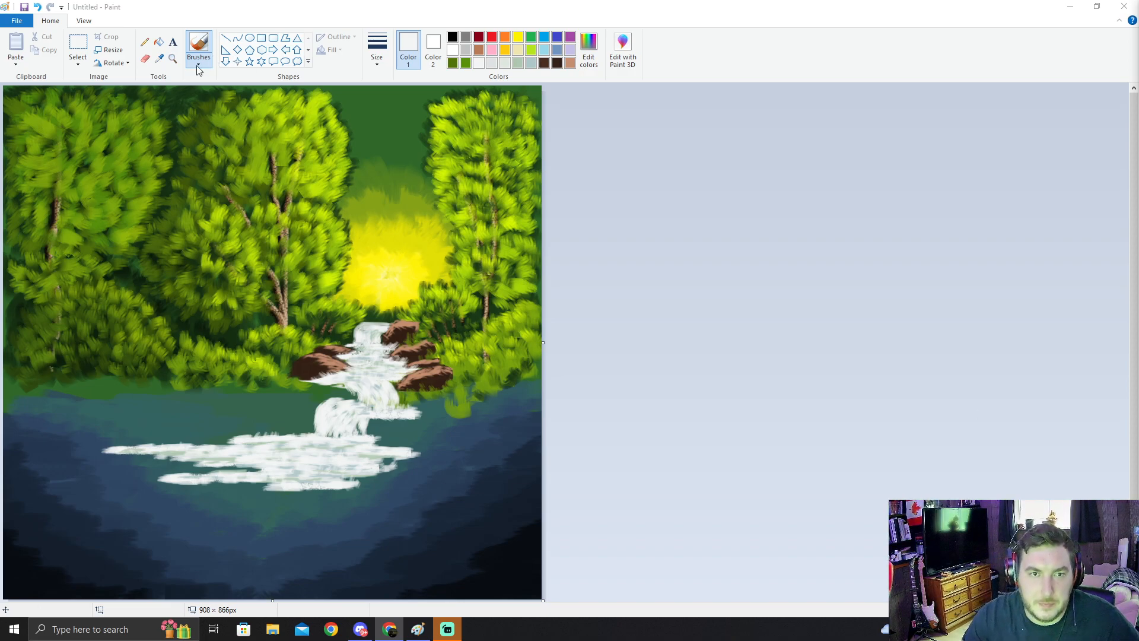
click(156, 58)
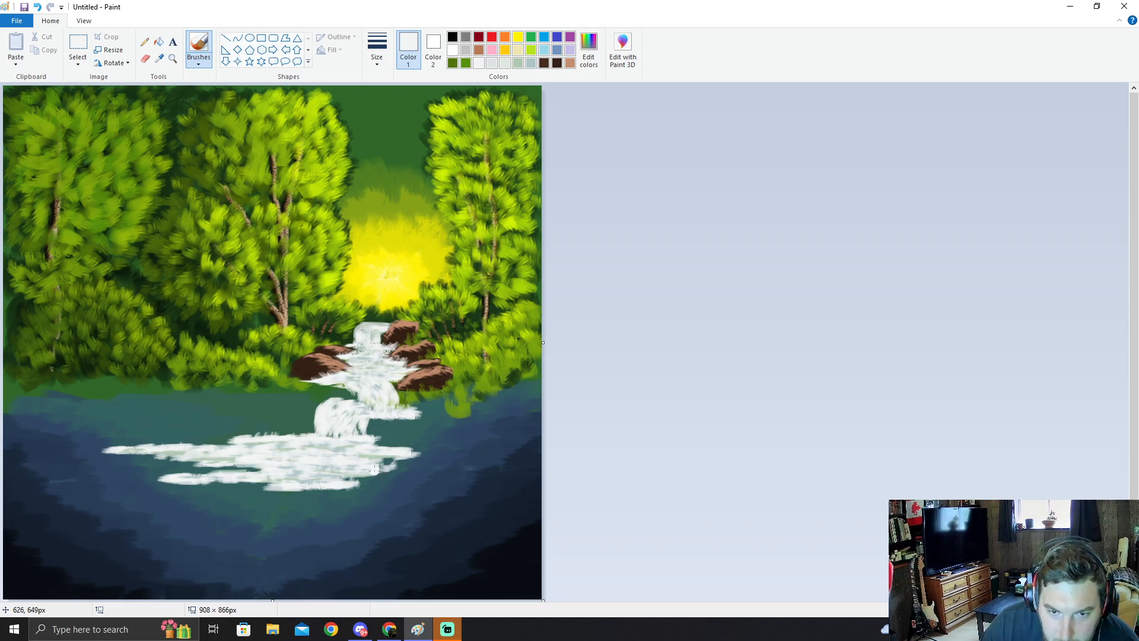
drag(393, 478, 386, 477)
drag(385, 489, 372, 475)
key(alt+Tab)
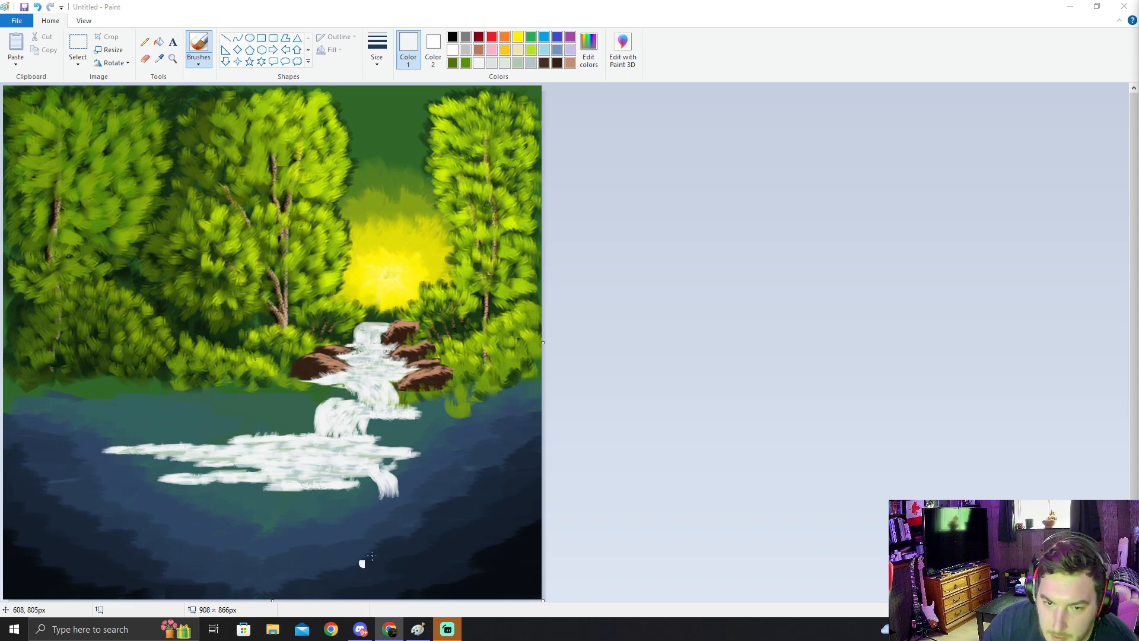
drag(401, 493, 390, 472)
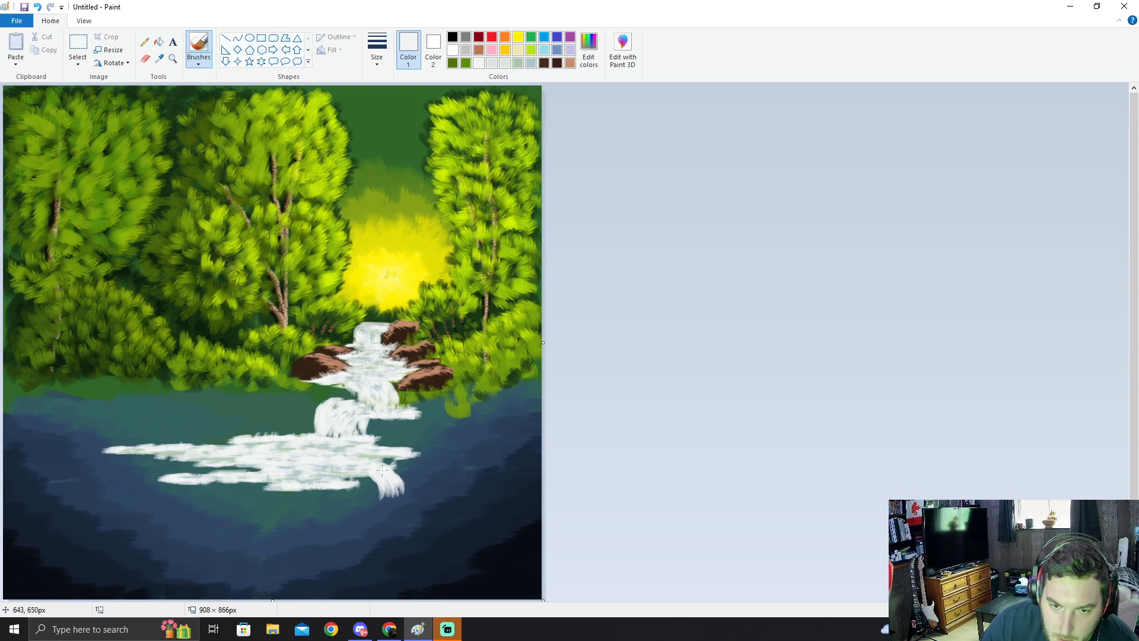
mouse_move(381, 494)
mouse_down()
mouse_move(350, 467)
mouse_move(367, 497)
mouse_move(368, 480)
mouse_move(335, 475)
mouse_move(365, 497)
mouse_move(356, 476)
mouse_move(338, 482)
mouse_move(359, 504)
mouse_move(344, 470)
mouse_move(337, 483)
mouse_move(355, 502)
mouse_move(342, 471)
mouse_move(347, 503)
mouse_move(351, 488)
mouse_move(319, 469)
mouse_move(342, 505)
mouse_move(338, 479)
mouse_move(323, 487)
mouse_move(334, 504)
mouse_move(321, 469)
mouse_move(328, 507)
mouse_move(309, 477)
mouse_move(314, 500)
mouse_move(311, 472)
mouse_move(315, 507)
mouse_move(314, 482)
mouse_move(300, 494)
mouse_move(313, 505)
mouse_move(307, 475)
mouse_move(299, 494)
mouse_move(312, 510)
mouse_move(303, 475)
mouse_move(293, 497)
mouse_move(307, 507)
mouse_move(306, 482)
mouse_move(284, 486)
mouse_move(302, 504)
mouse_move(307, 487)
mouse_move(285, 483)
mouse_move(299, 506)
mouse_move(307, 492)
mouse_move(291, 483)
mouse_move(292, 505)
mouse_move(299, 488)
mouse_move(278, 493)
mouse_move(288, 510)
mouse_move(294, 495)
mouse_move(277, 487)
mouse_move(291, 508)
mouse_move(272, 489)
mouse_move(286, 509)
mouse_move(294, 499)
mouse_move(265, 482)
mouse_move(276, 505)
mouse_move(287, 501)
mouse_move(242, 490)
mouse_up()
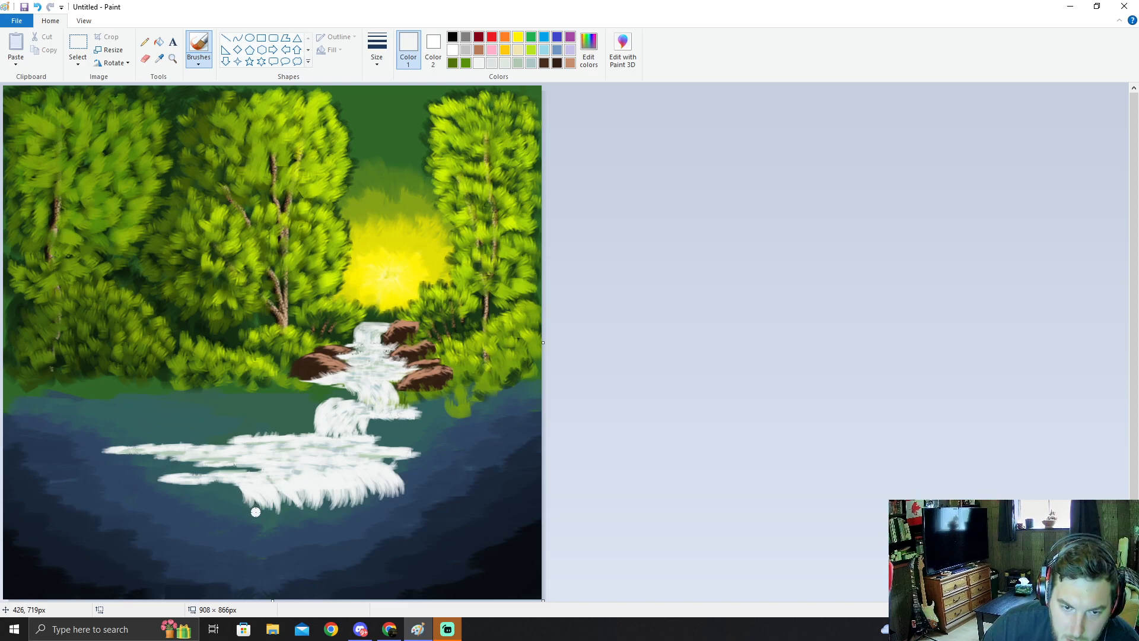
mouse_move(297, 512)
mouse_down()
mouse_move(319, 497)
mouse_move(339, 513)
mouse_move(335, 495)
mouse_move(351, 506)
mouse_move(349, 490)
mouse_move(366, 500)
mouse_move(364, 486)
mouse_move(391, 486)
mouse_up()
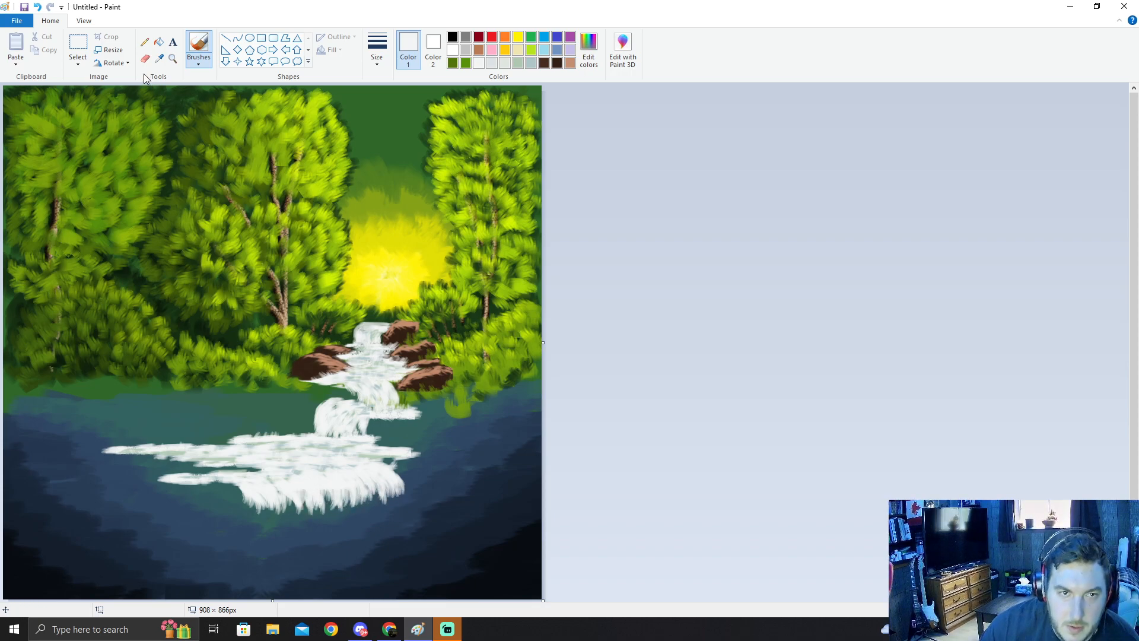
Step: Choose the light grey custom colour and brush soft shading through the lower waterfall and its far-right edge
click(159, 58)
click(491, 63)
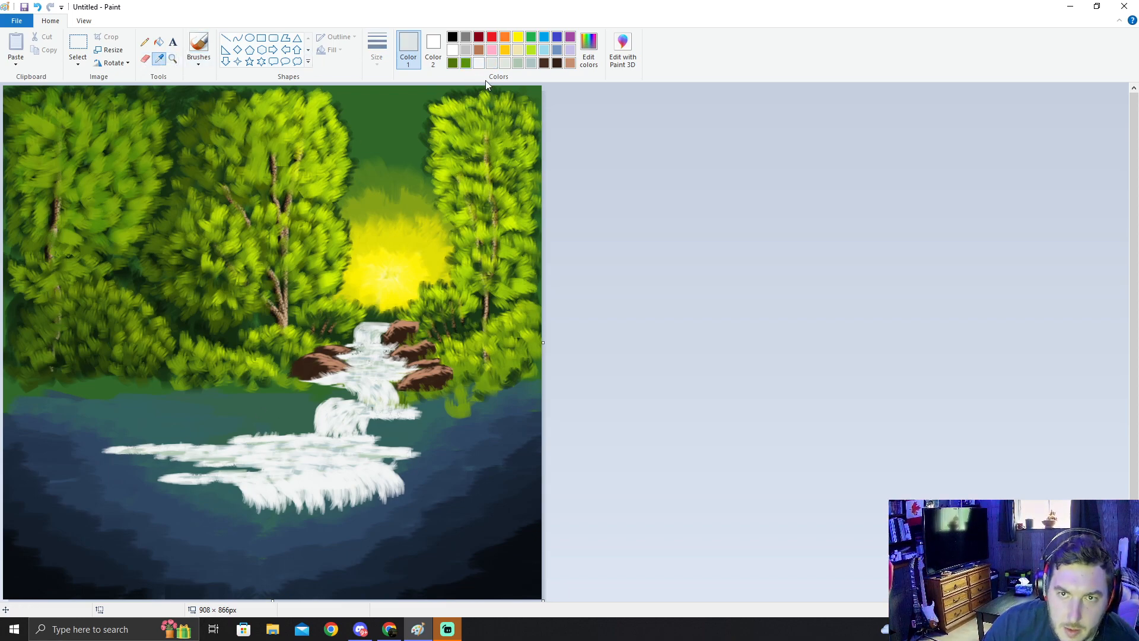
click(558, 129)
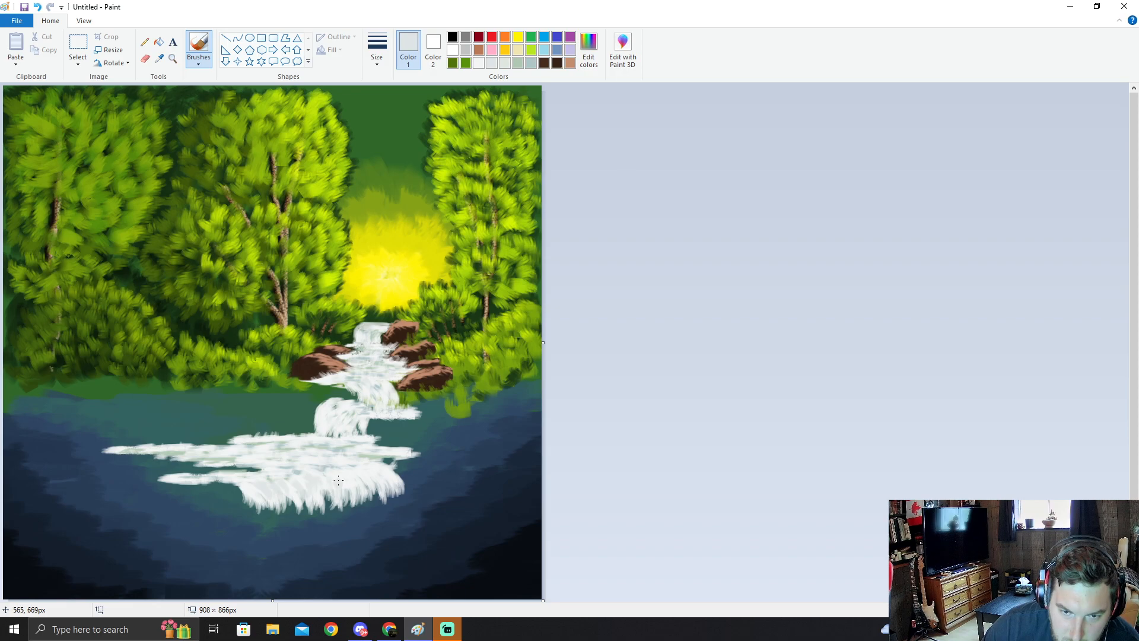
mouse_move(345, 474)
mouse_down()
mouse_move(351, 485)
mouse_move(391, 477)
mouse_up()
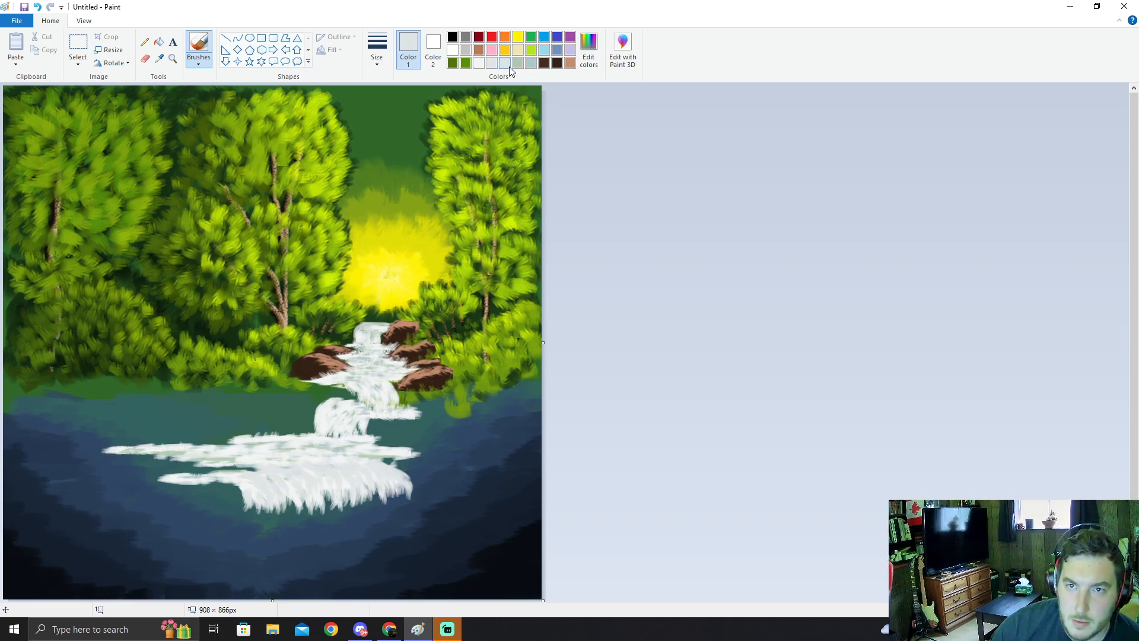
Step: Mix a grey-blue from the grey-green custom colour with RGB 170, 198, 202 and shade streaks into the lower waterfall
click(518, 63)
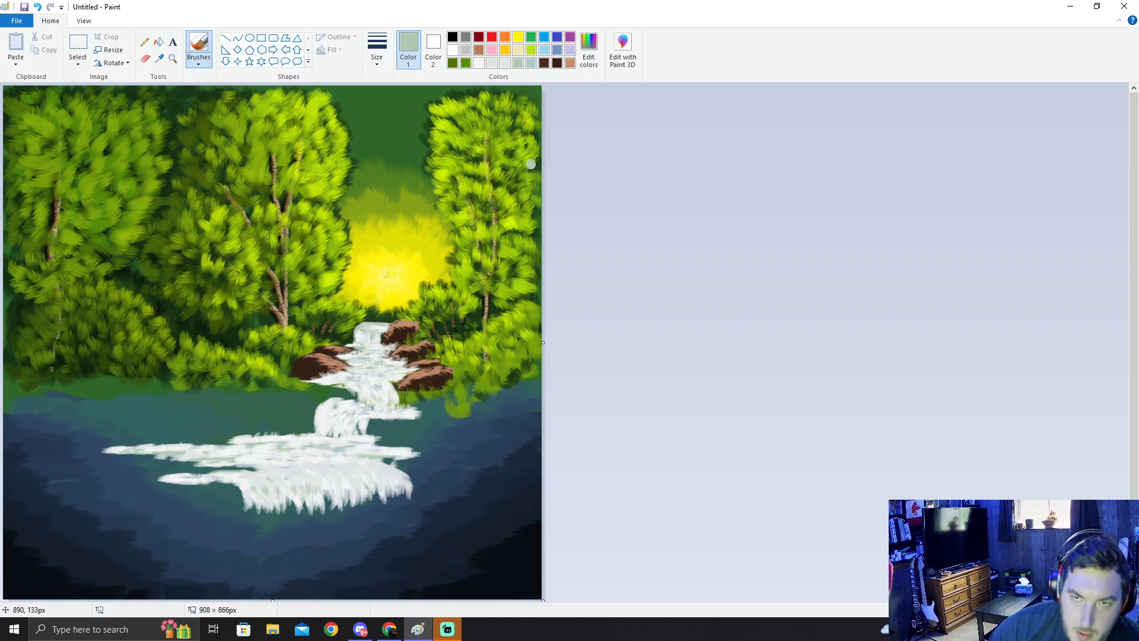
click(589, 44)
drag(609, 321, 628, 317)
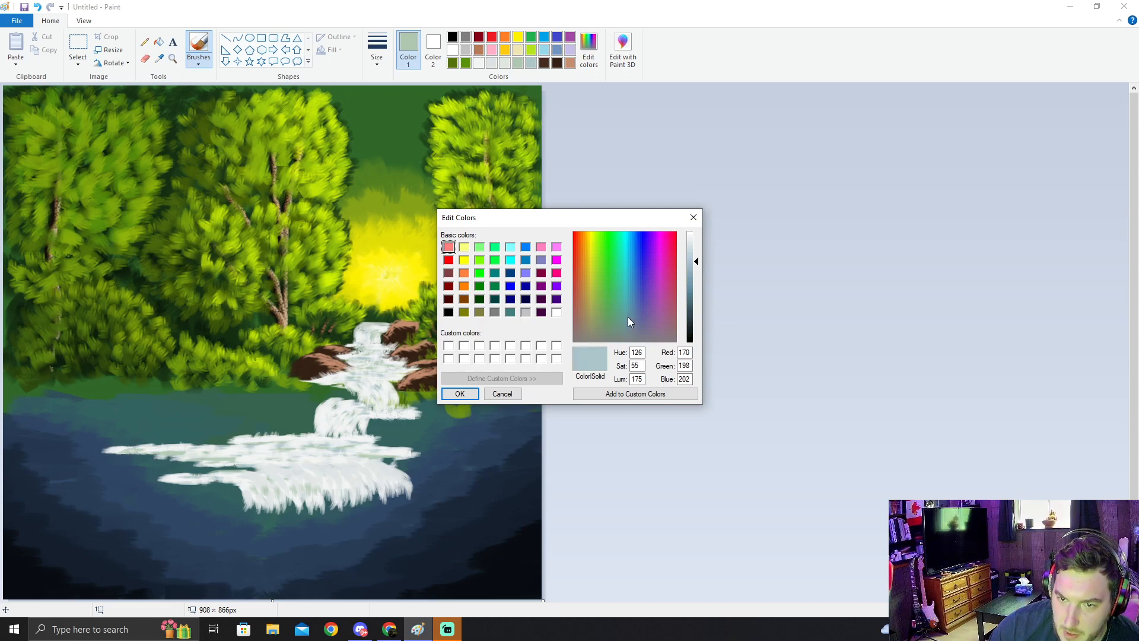
click(461, 395)
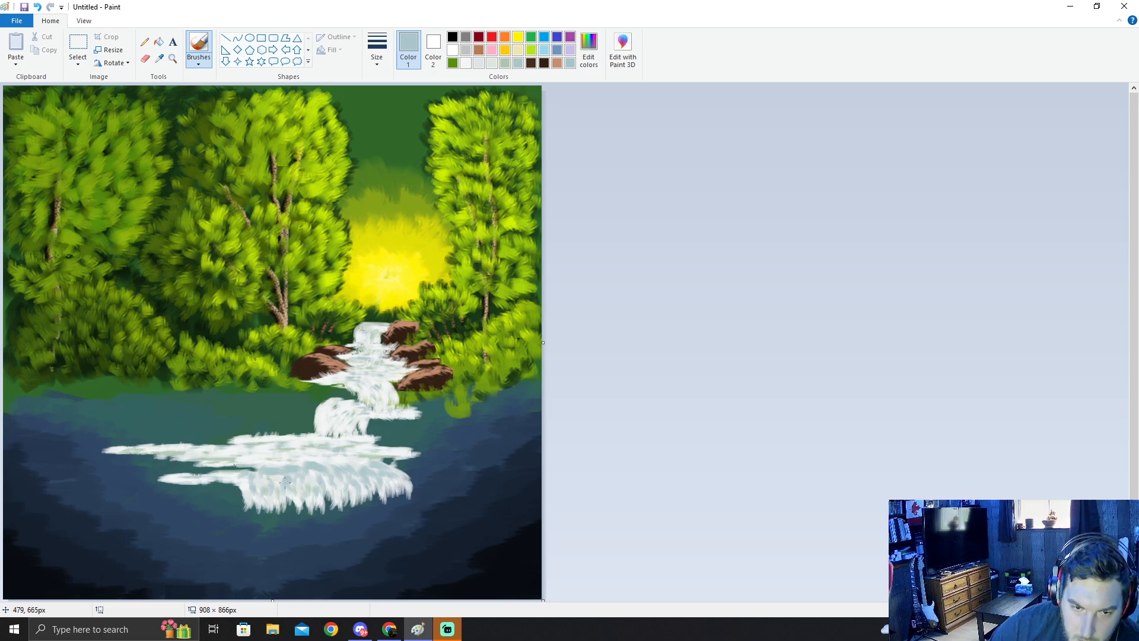
Step: Blend the lower waterfall by layering off-white streaks over the grey-blue shading, especially along its left edge
click(466, 65)
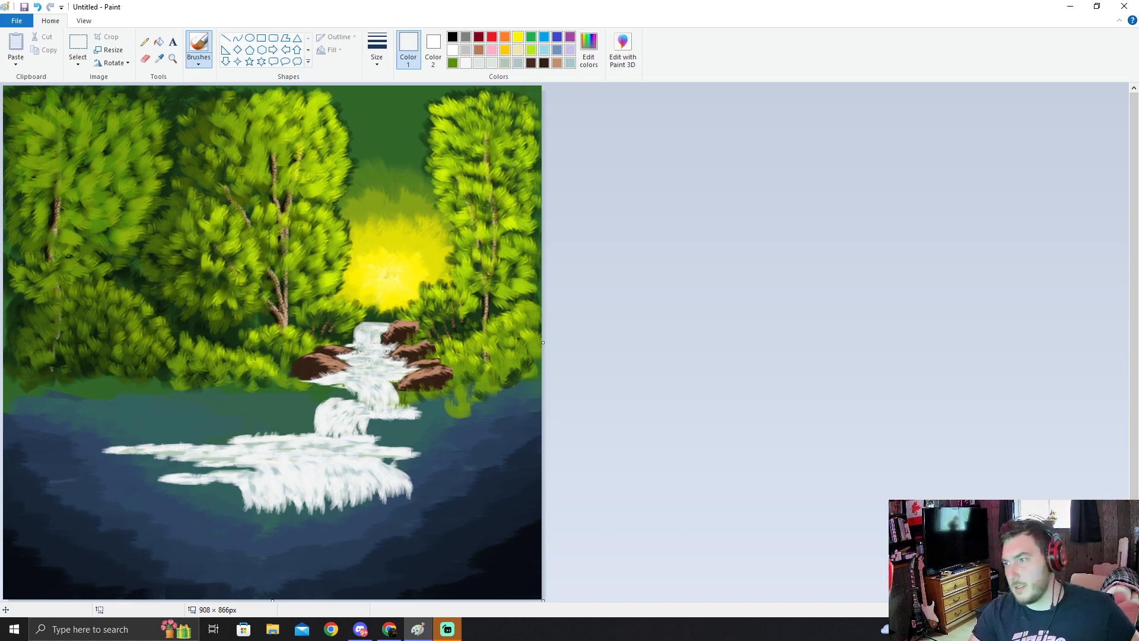
key(alt+Tab)
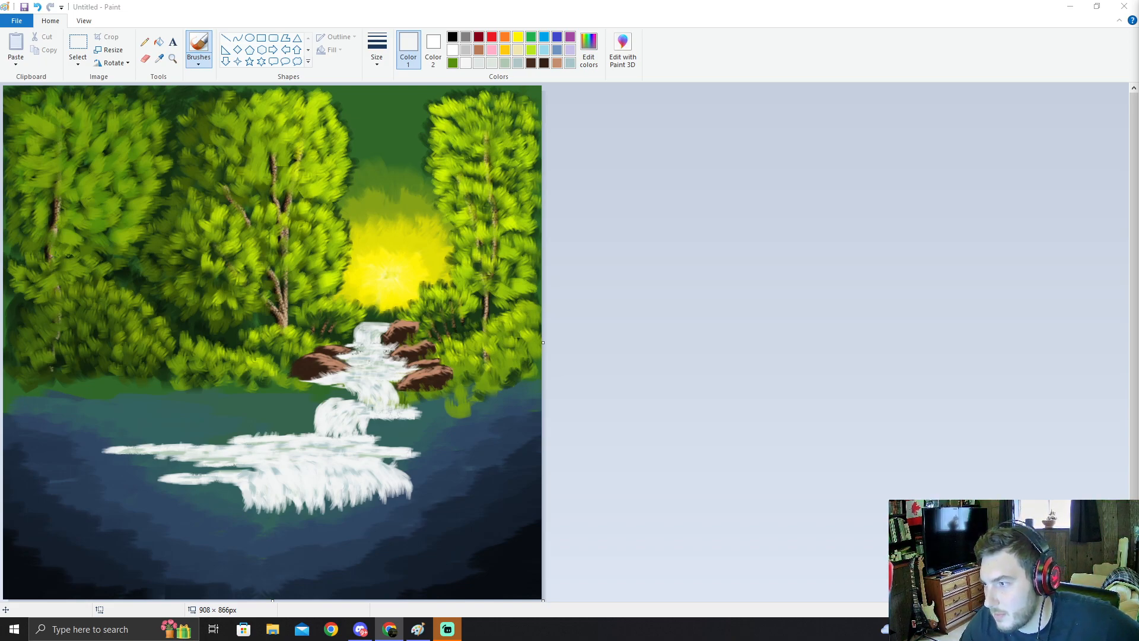
click(511, 69)
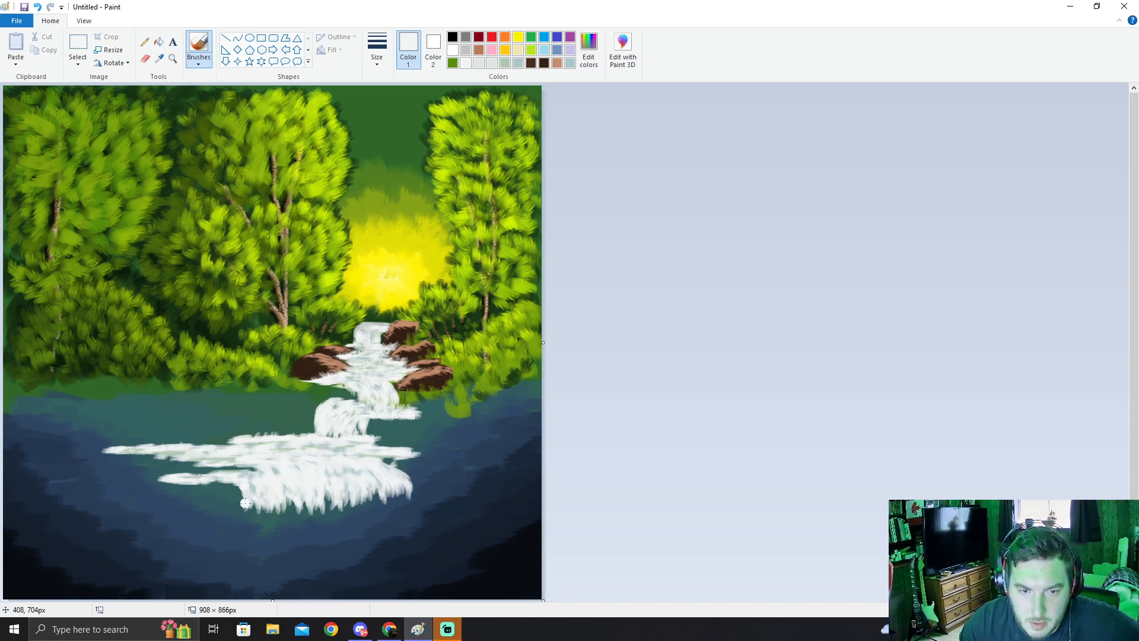
click(518, 63)
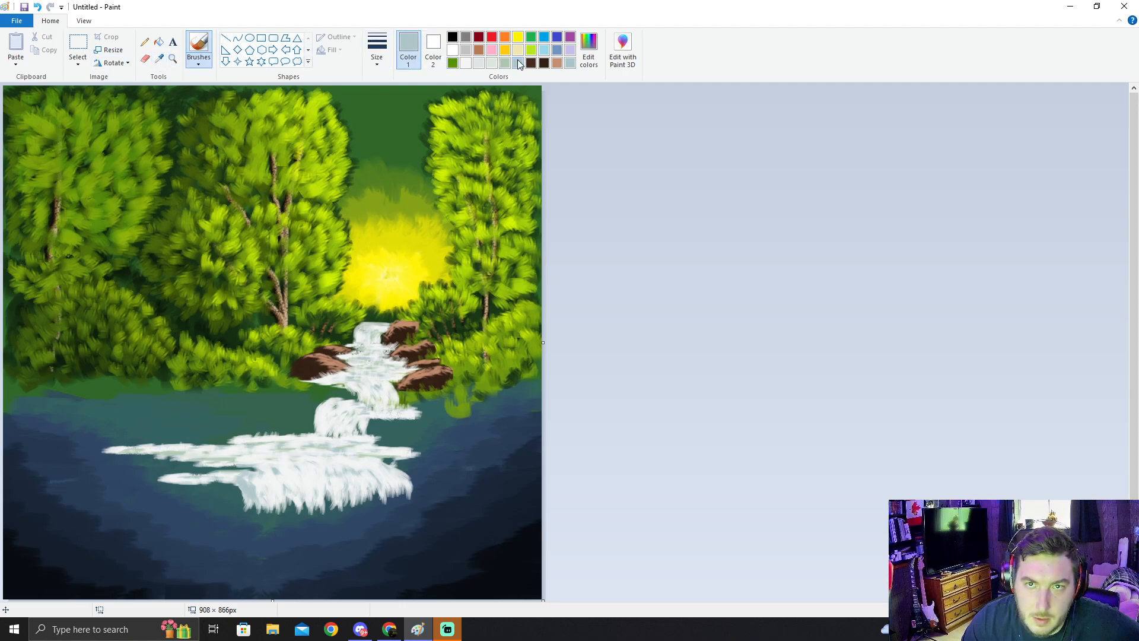
click(465, 64)
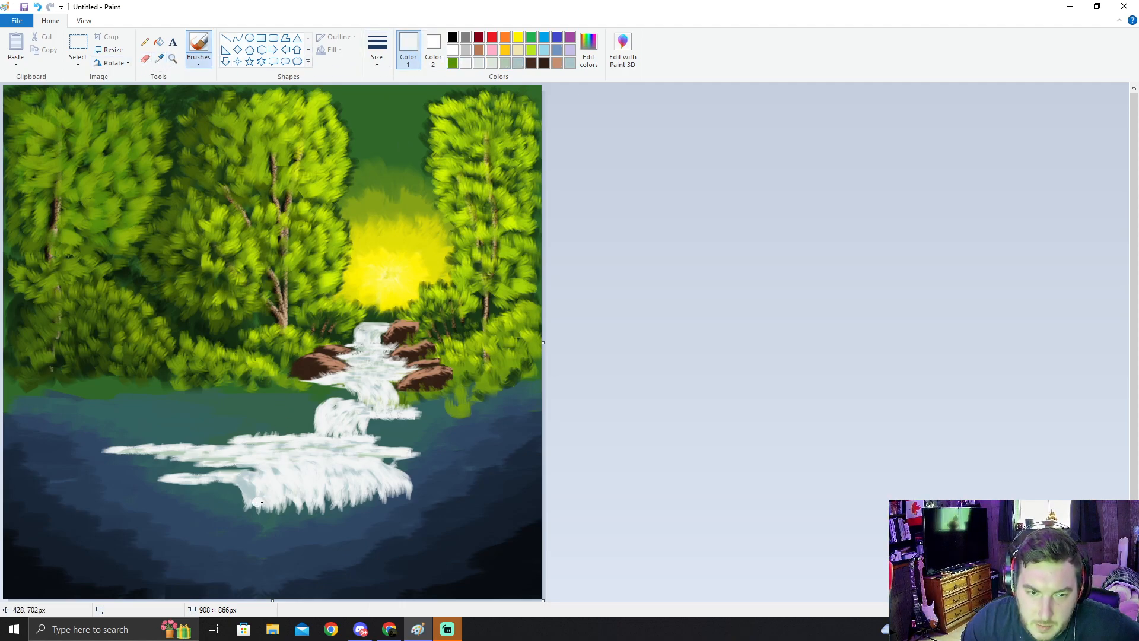
drag(249, 485, 252, 497)
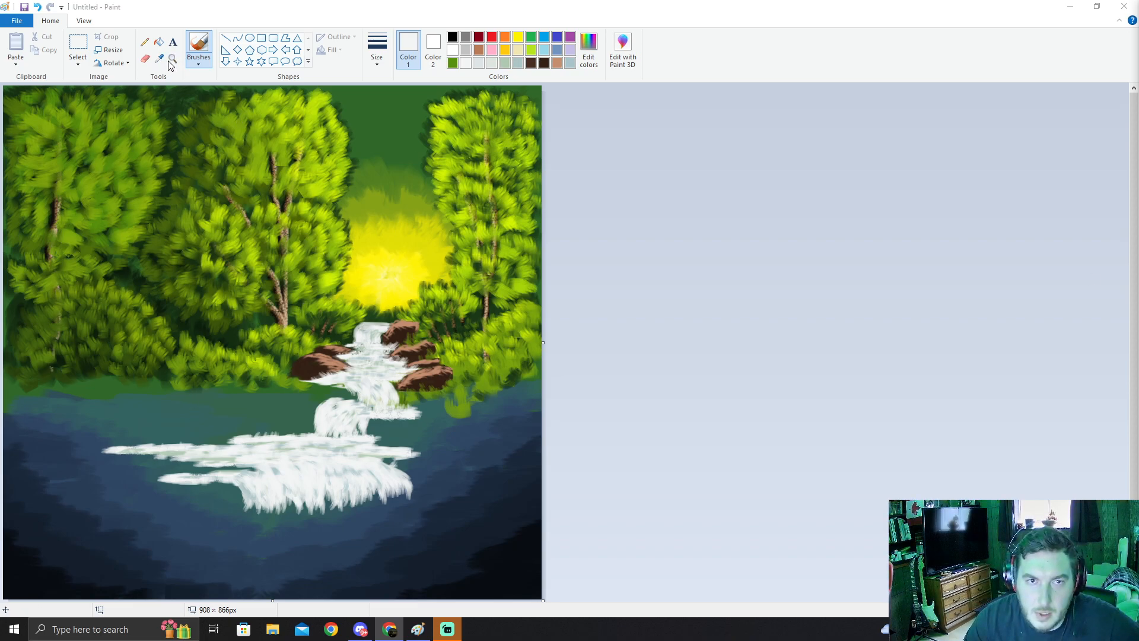
Step: Darken the light grey custom colour to a medium grey and dab misty foam along the base of the lower waterfall
click(482, 63)
click(482, 65)
click(588, 51)
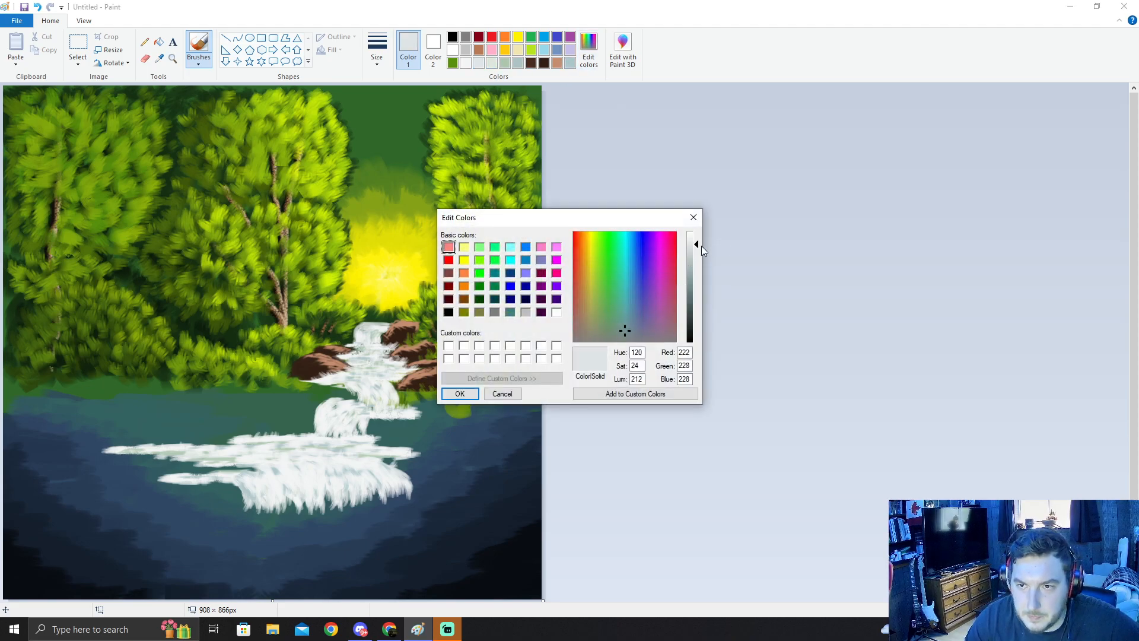
drag(697, 249, 698, 268)
click(460, 394)
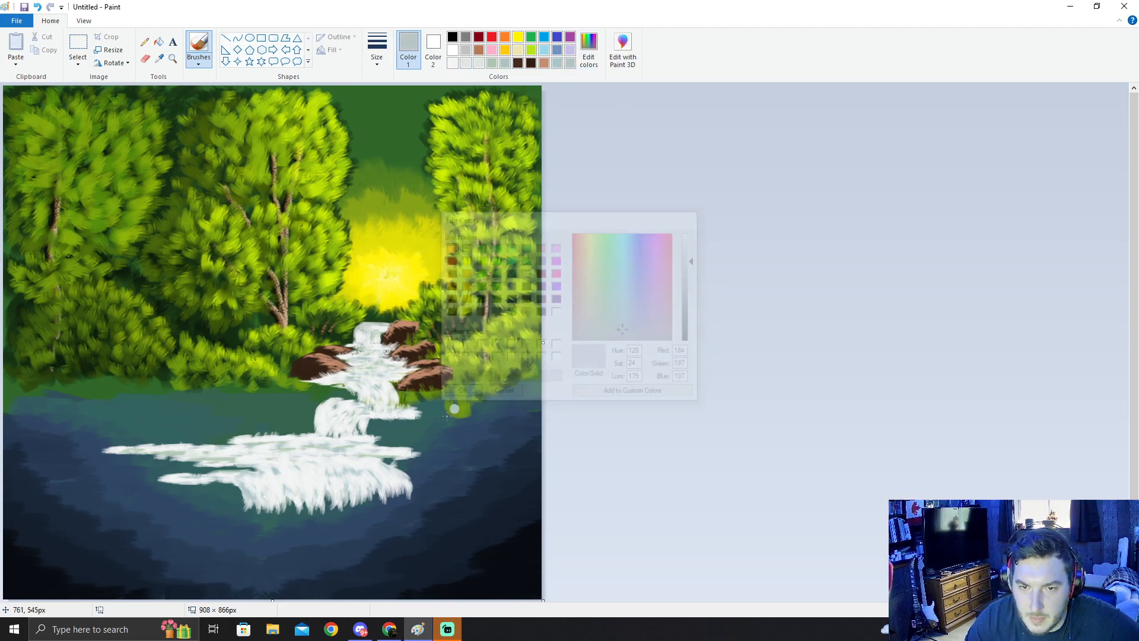
drag(237, 506, 245, 512)
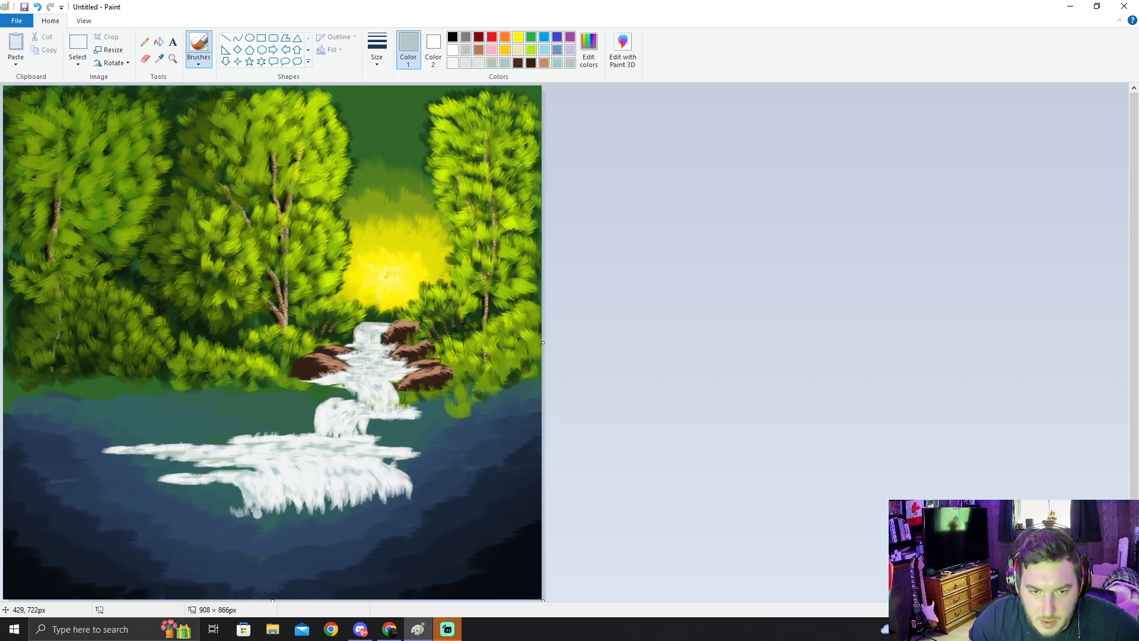
mouse_move(285, 514)
mouse_down()
mouse_move(364, 516)
mouse_move(354, 515)
mouse_move(398, 499)
mouse_move(405, 513)
mouse_move(416, 491)
mouse_move(408, 506)
mouse_move(415, 496)
mouse_move(420, 512)
mouse_move(438, 506)
mouse_move(368, 516)
mouse_up()
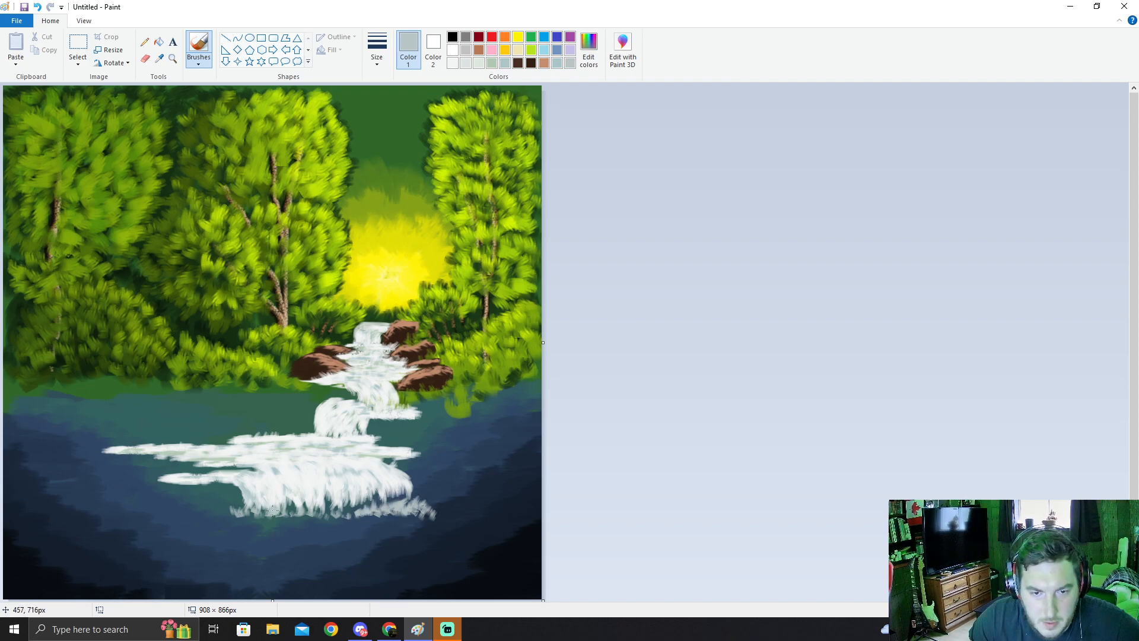
mouse_move(235, 502)
mouse_down()
mouse_move(306, 502)
mouse_move(330, 518)
mouse_move(355, 498)
mouse_move(427, 504)
mouse_up()
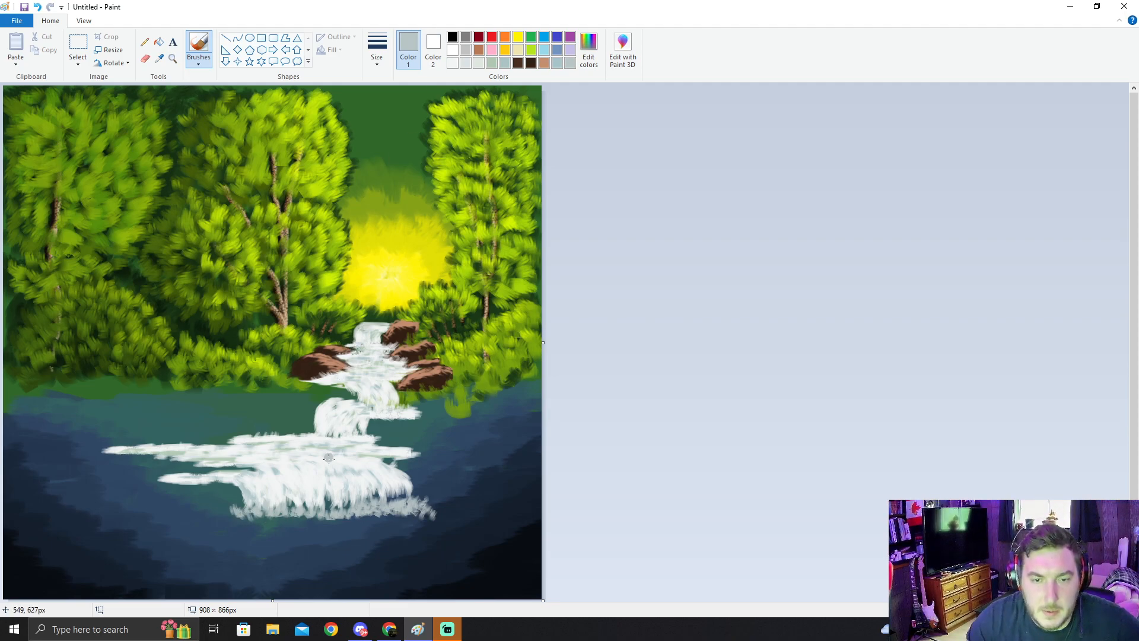
Step: Dab broken rows of grey ripples across the dark water below the lower waterfall, extending toward the right bank
mouse_move(229, 534)
mouse_down()
mouse_move(293, 542)
mouse_move(298, 531)
mouse_move(271, 538)
mouse_move(305, 533)
mouse_up()
drag(393, 523, 446, 516)
mouse_move(457, 518)
mouse_down()
mouse_move(399, 518)
mouse_move(450, 515)
mouse_up()
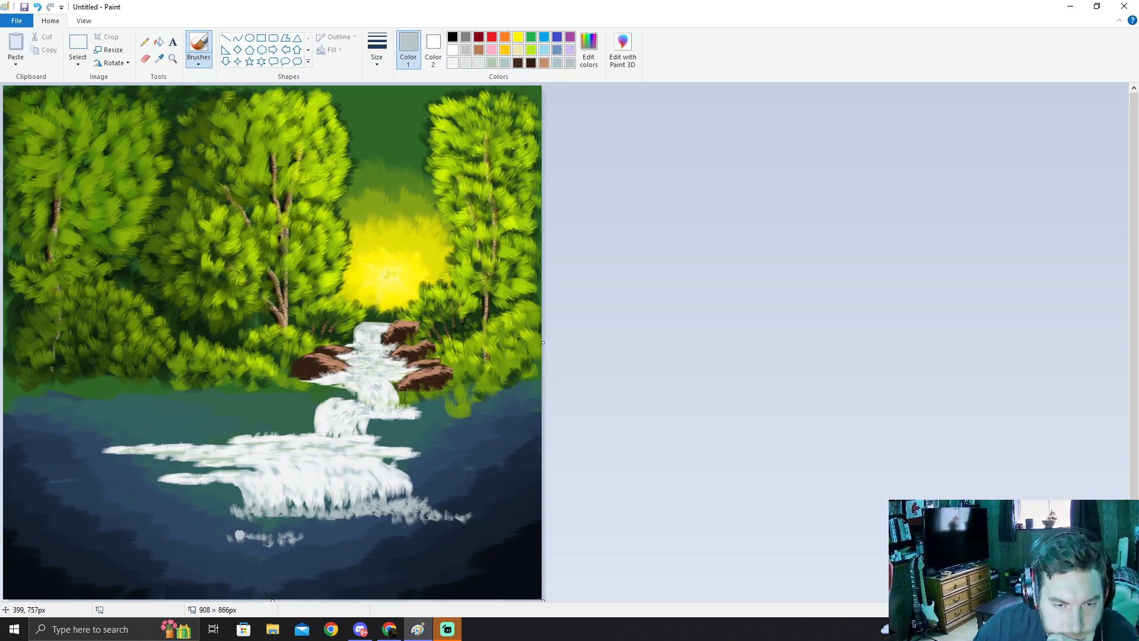
drag(237, 540, 306, 531)
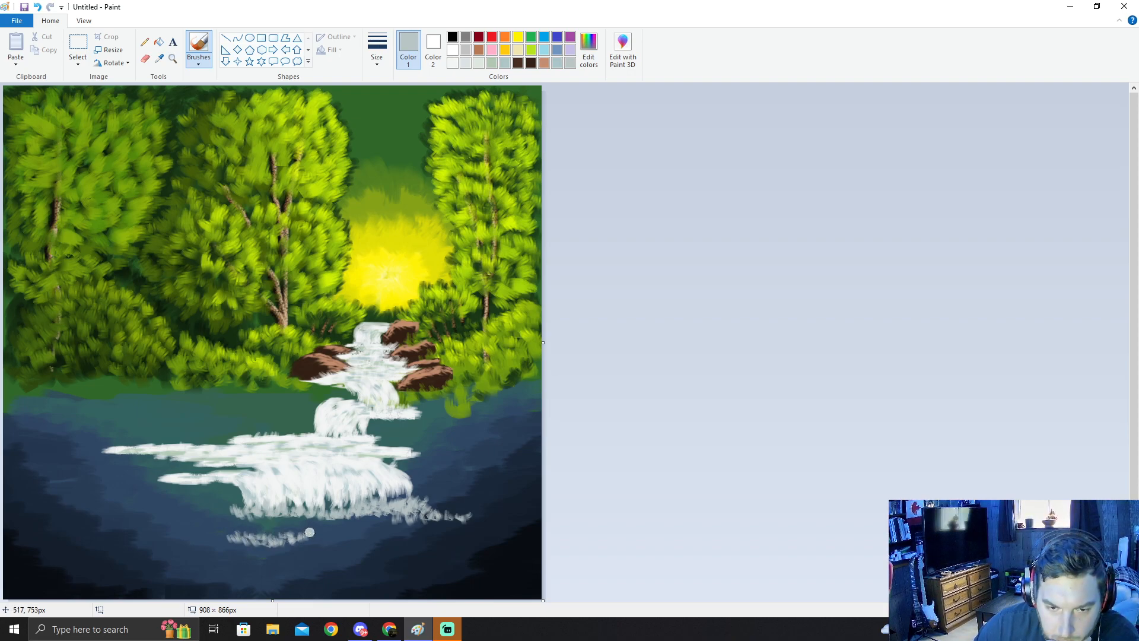
mouse_move(329, 533)
mouse_down()
mouse_move(366, 548)
mouse_move(375, 535)
mouse_move(378, 548)
mouse_move(388, 534)
mouse_move(387, 552)
mouse_move(401, 533)
mouse_move(402, 552)
mouse_move(409, 528)
mouse_move(419, 545)
mouse_move(430, 535)
mouse_move(440, 546)
mouse_move(411, 553)
mouse_move(461, 540)
mouse_move(506, 544)
mouse_up()
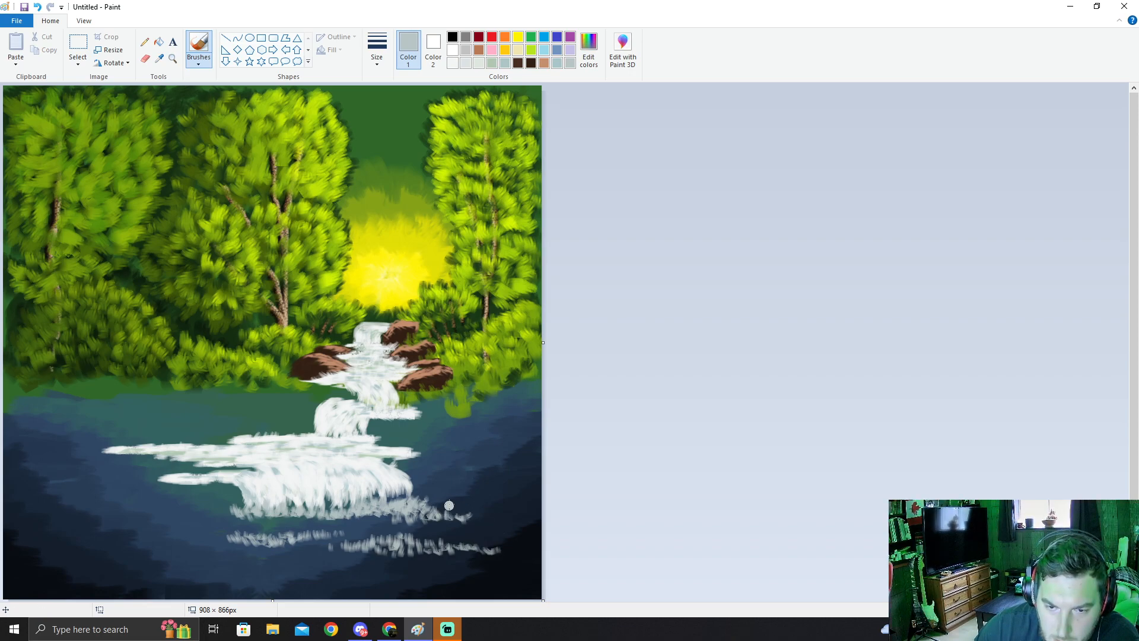
drag(453, 510, 495, 518)
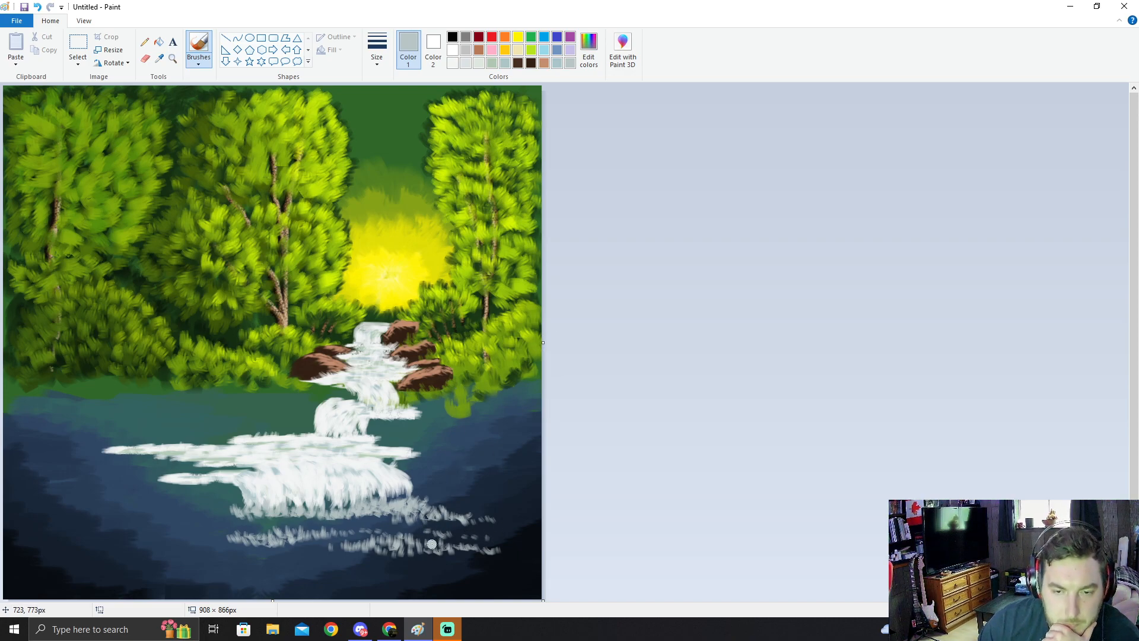
drag(456, 525, 459, 534)
mouse_move(475, 526)
mouse_down()
mouse_move(494, 534)
mouse_move(459, 530)
mouse_move(473, 534)
mouse_up()
drag(484, 533, 497, 536)
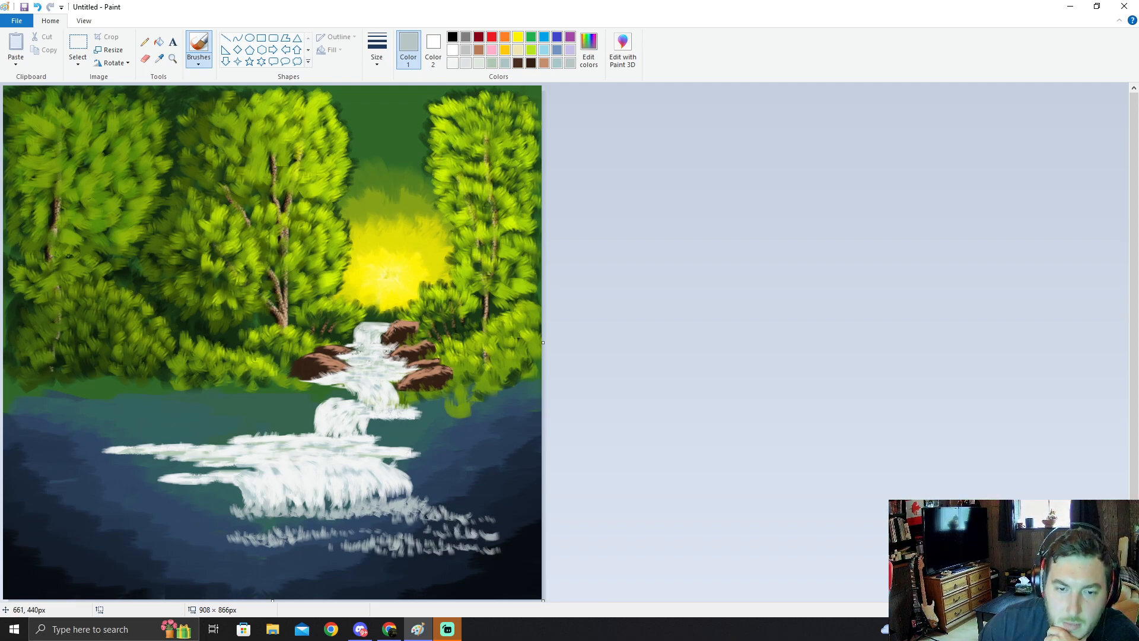
Step: Darken the grey to luminance 132 and dab dimmer ripples from the waterfall's base out to the canvas's right edge
click(591, 53)
drag(697, 263, 696, 284)
click(459, 394)
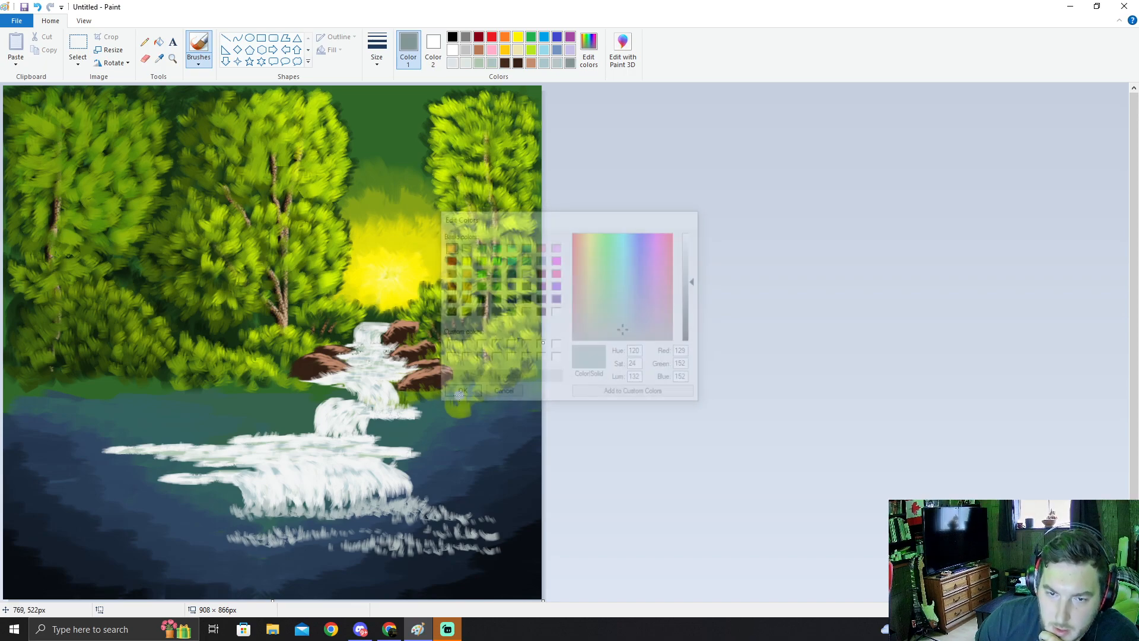
drag(240, 515, 250, 512)
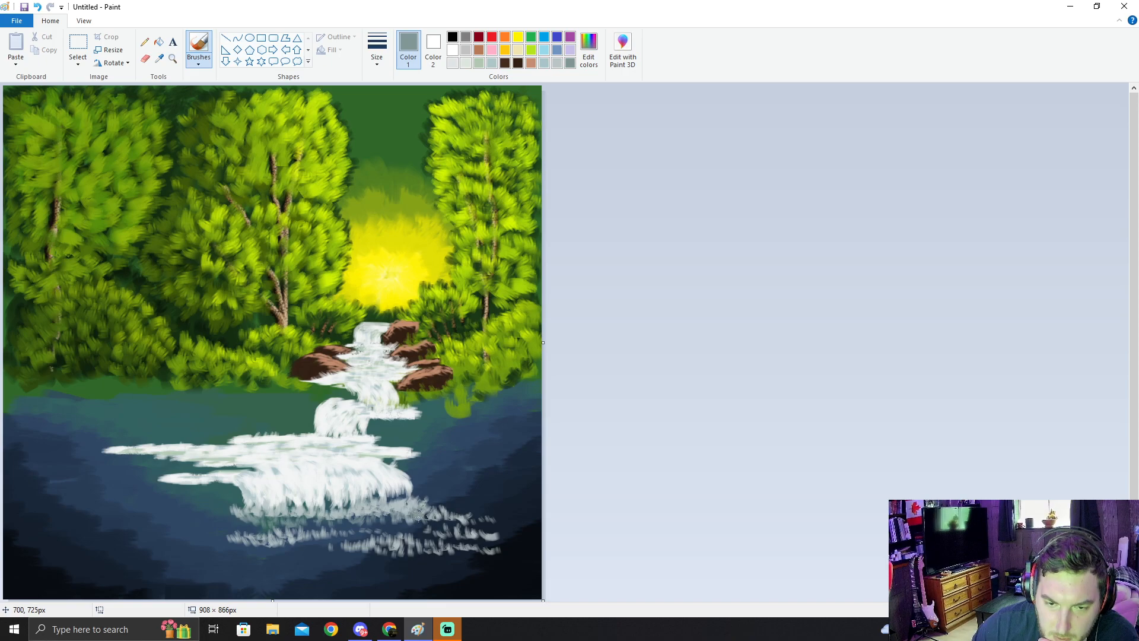
drag(446, 515, 495, 528)
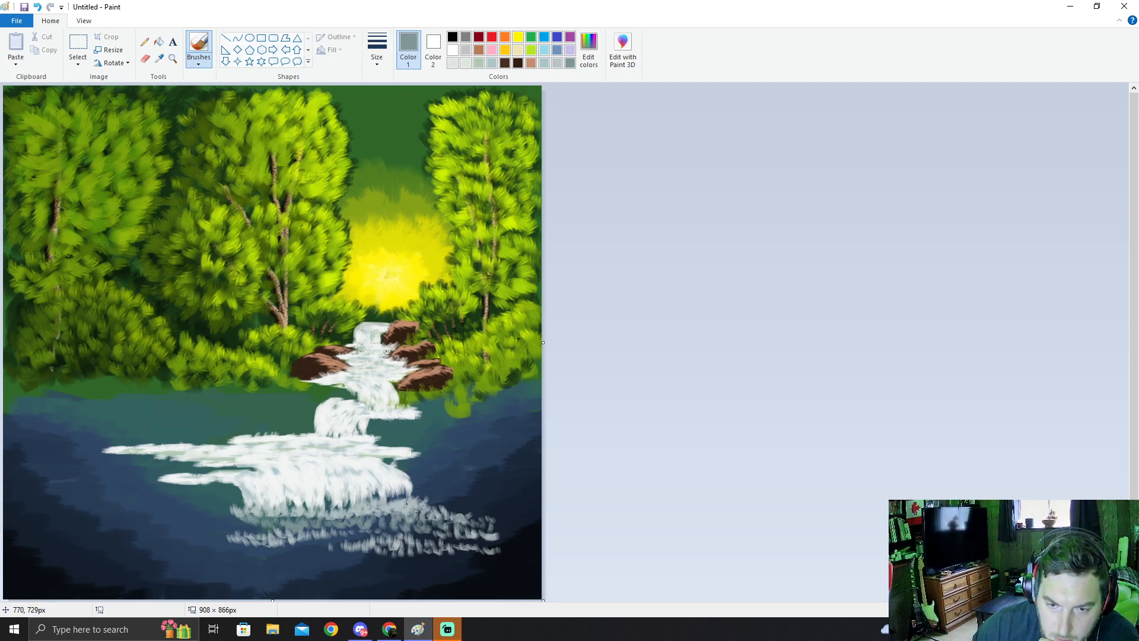
drag(499, 528, 532, 530)
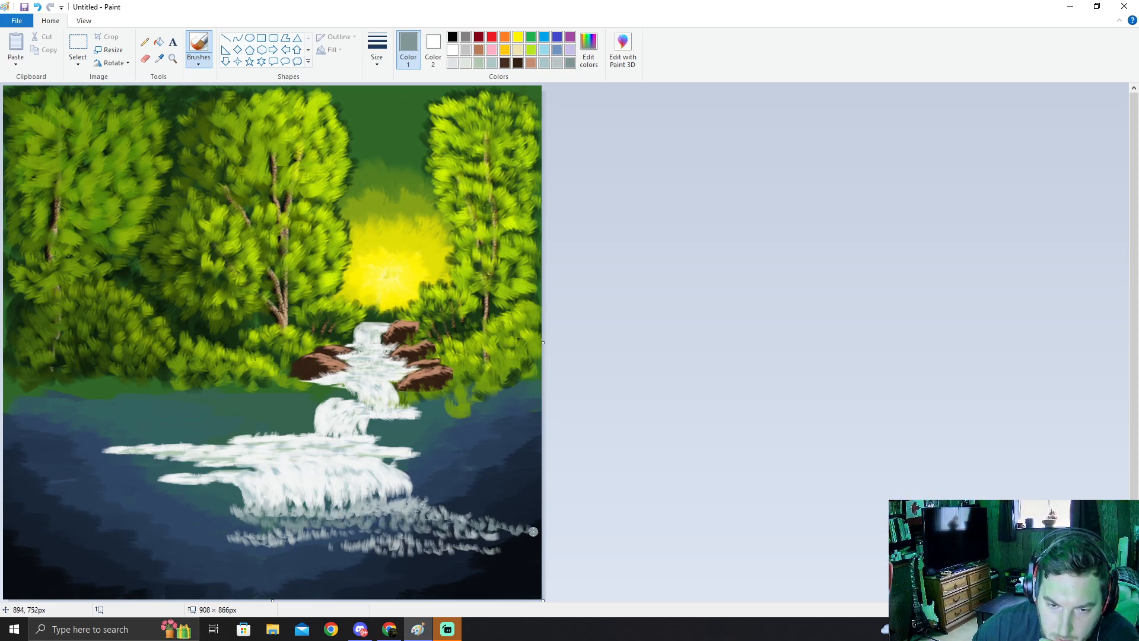
mouse_move(266, 540)
mouse_down()
mouse_move(354, 533)
mouse_move(363, 538)
mouse_move(345, 549)
mouse_move(387, 555)
mouse_move(537, 555)
mouse_up()
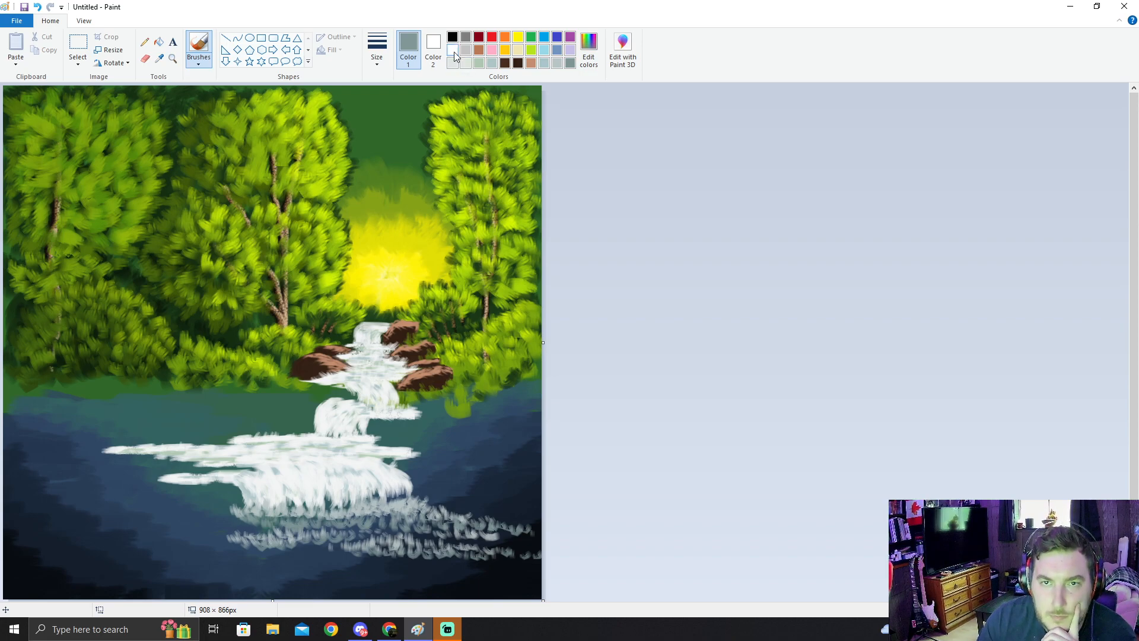
click(159, 59)
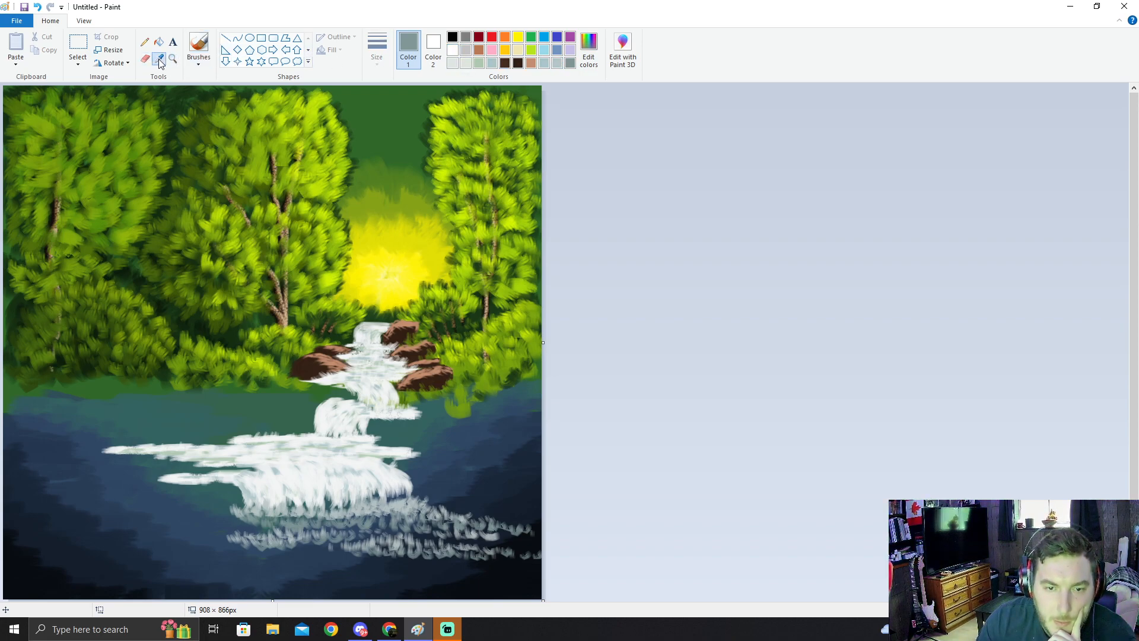
click(313, 472)
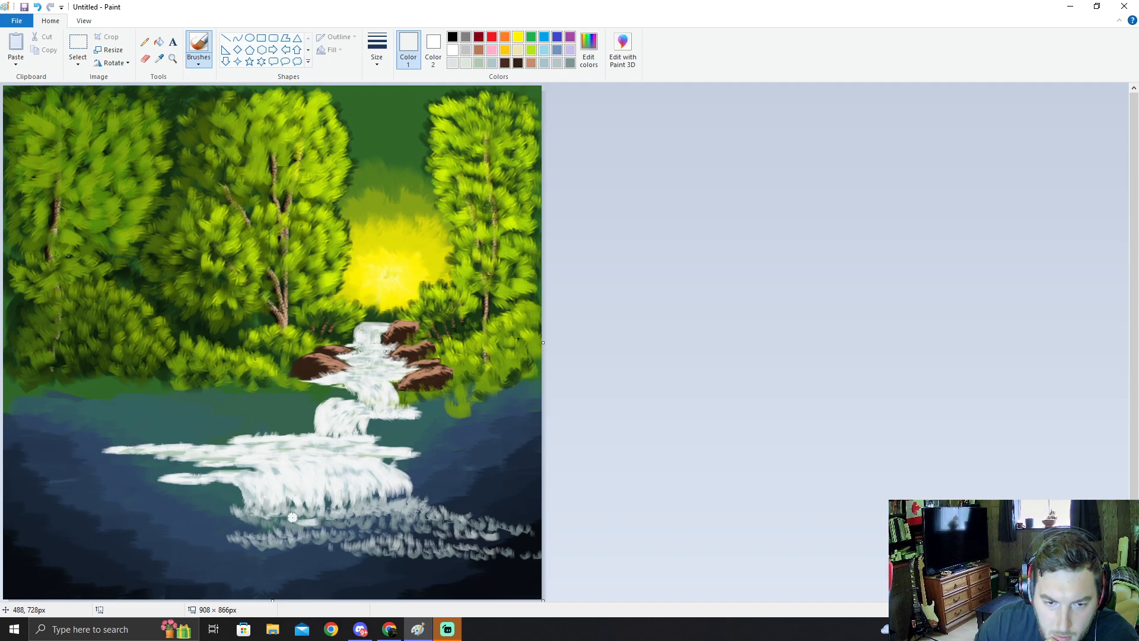
drag(316, 516, 372, 521)
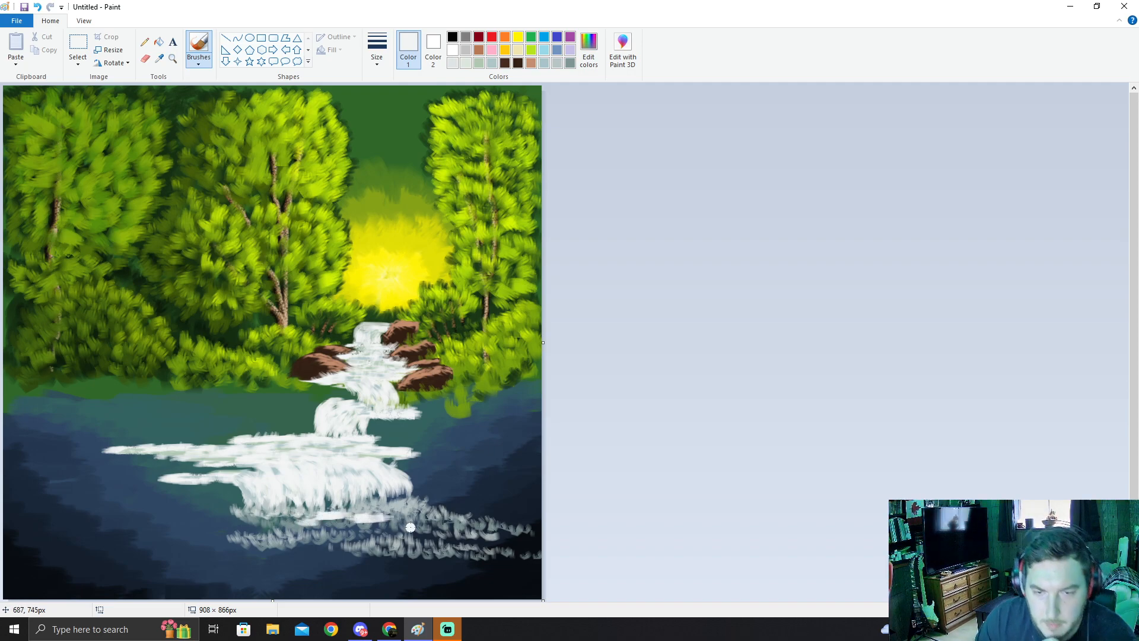
key(ctrl+z)
key(ctrl+z)
key(ctrl+z)
key(ctrl+z)
key(ctrl+z)
key(ctrl+z)
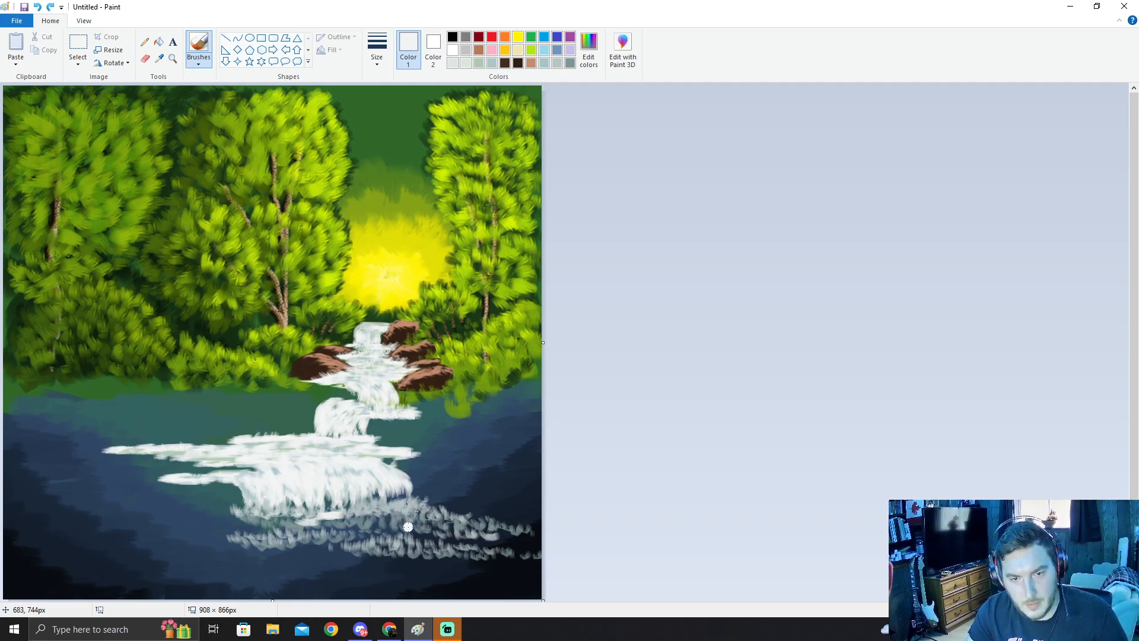
key(ctrl+z)
key(ctrl+z)
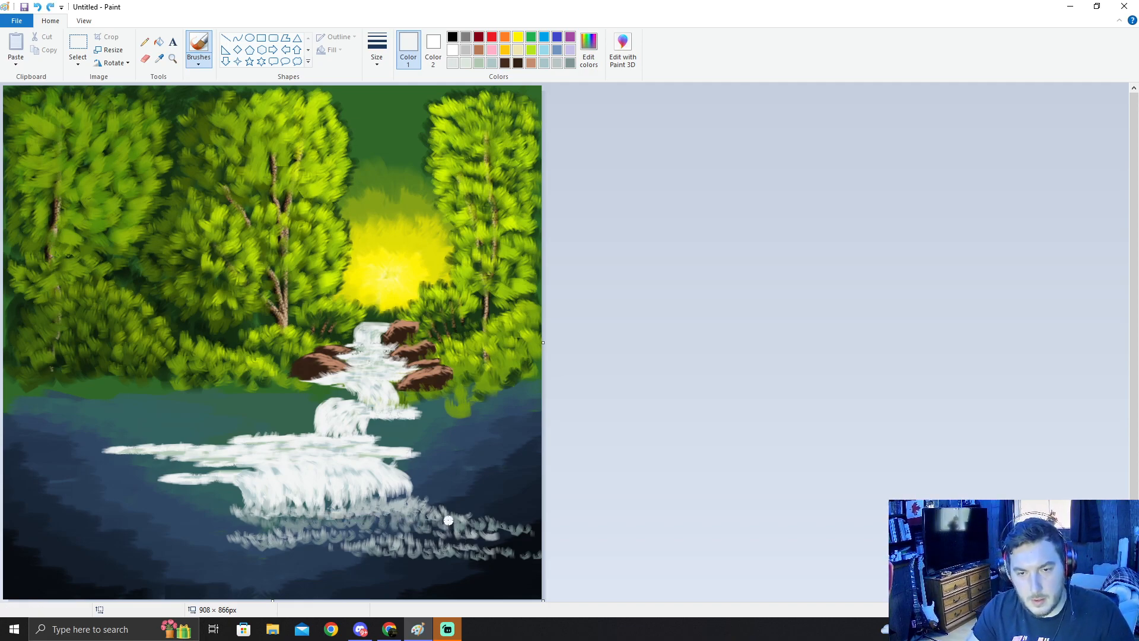
Step: Sample dark grey from the ripples and brush flat grey bands through the foam rows below the lower waterfall
click(159, 59)
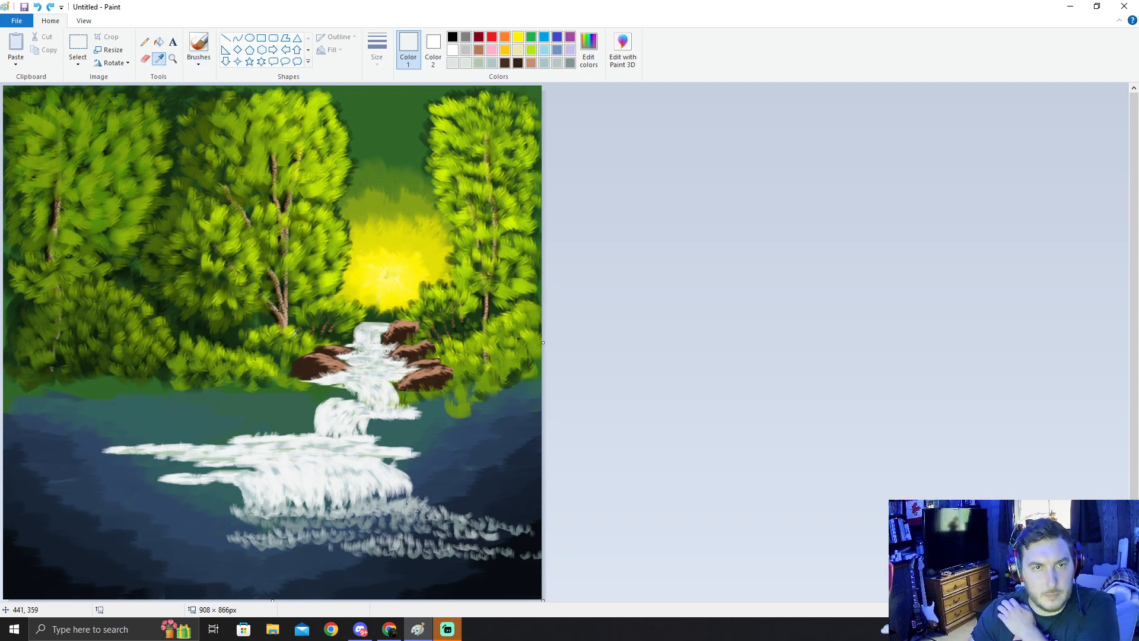
click(429, 521)
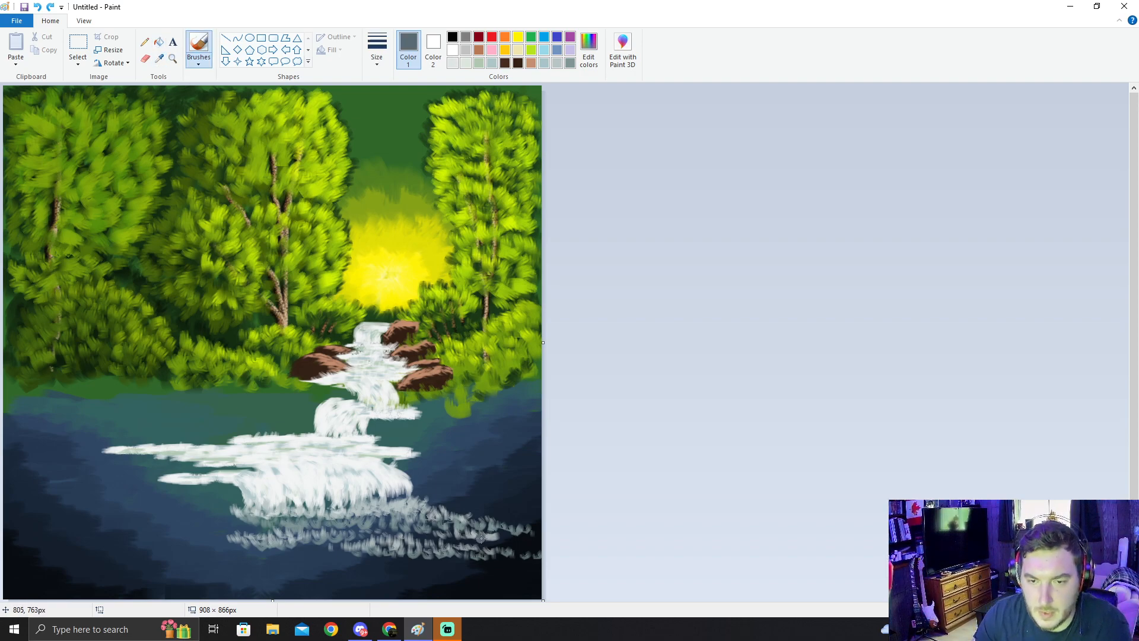
drag(508, 530, 425, 525)
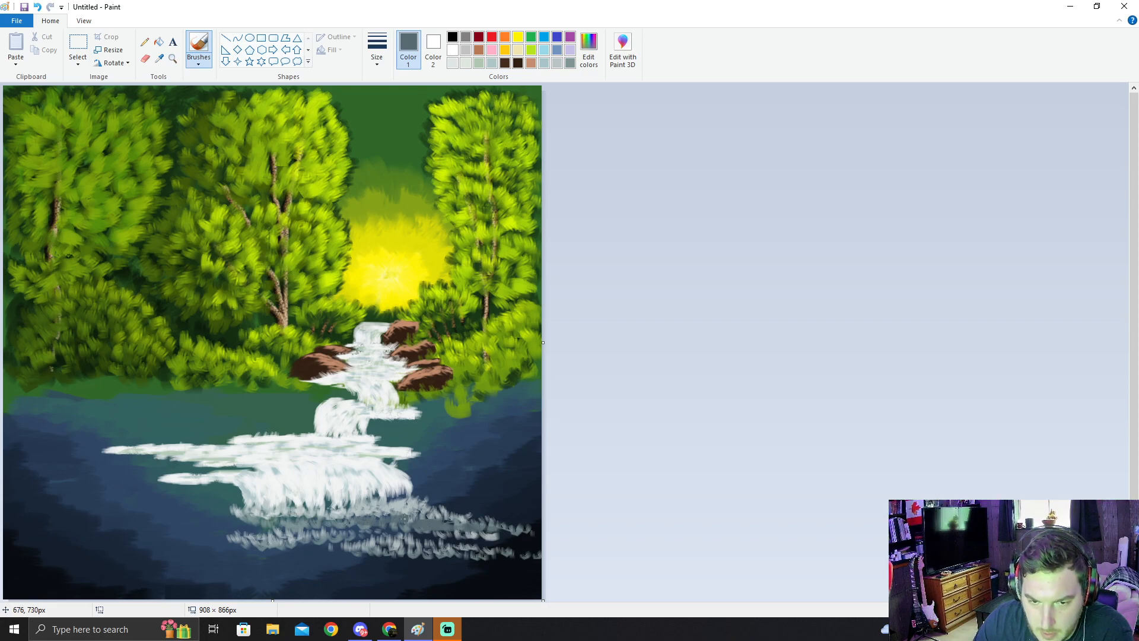
mouse_move(310, 520)
mouse_down()
mouse_move(298, 522)
mouse_move(354, 524)
mouse_up()
drag(271, 542, 331, 541)
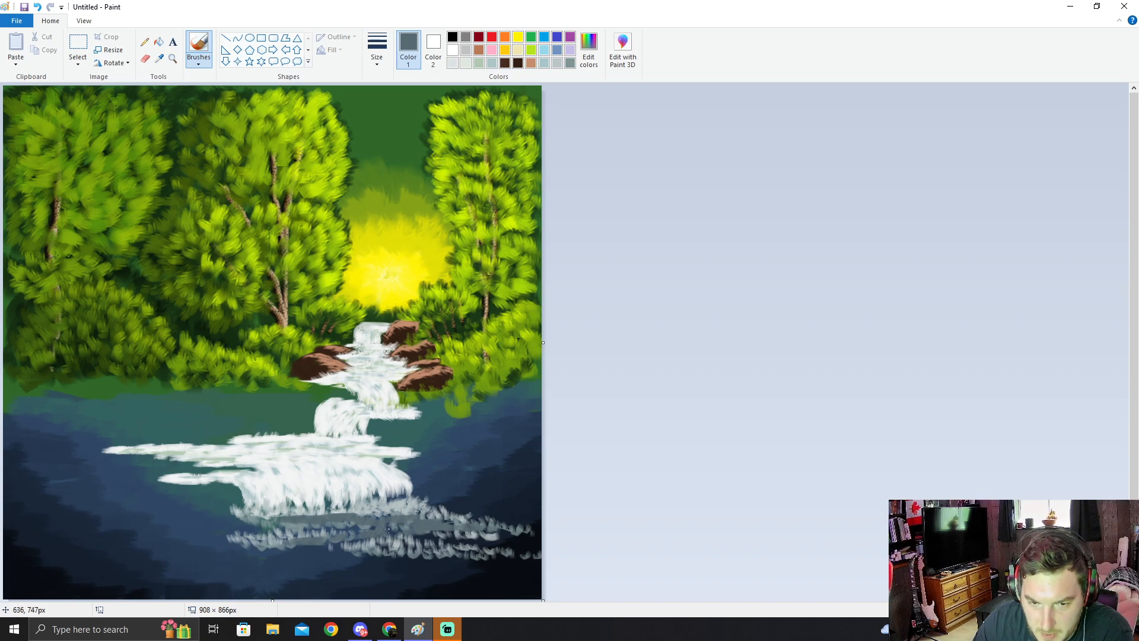
mouse_move(395, 555)
mouse_down()
mouse_move(535, 557)
mouse_move(375, 555)
mouse_up()
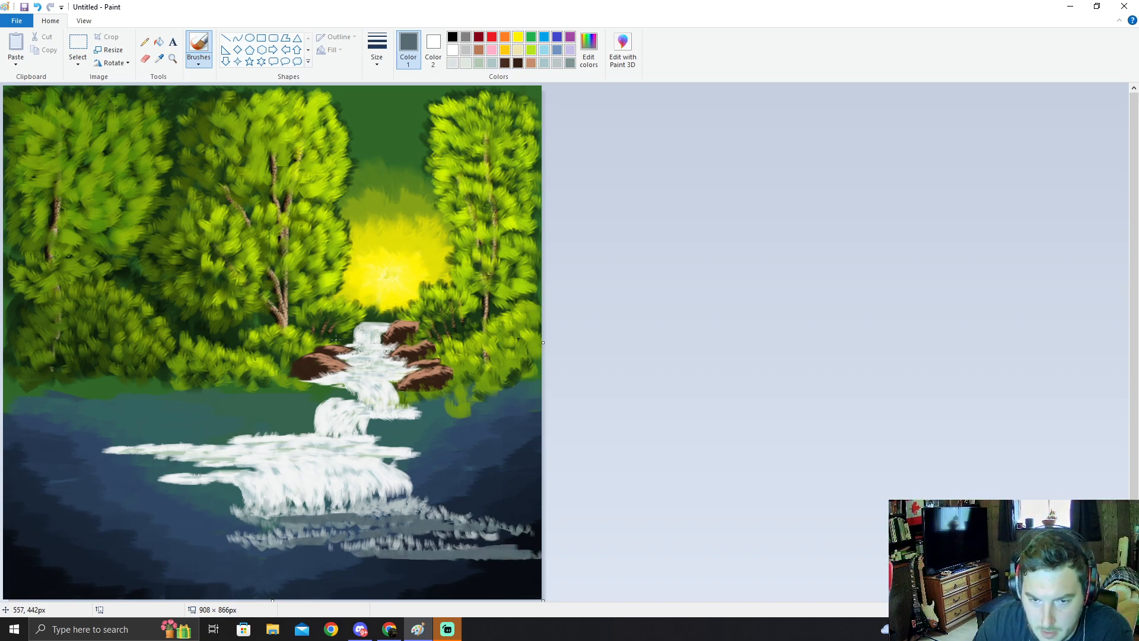
Step: Sample light grey from the lower waterfall and layer paler horizontal streaks over the grey ripple bands
click(159, 58)
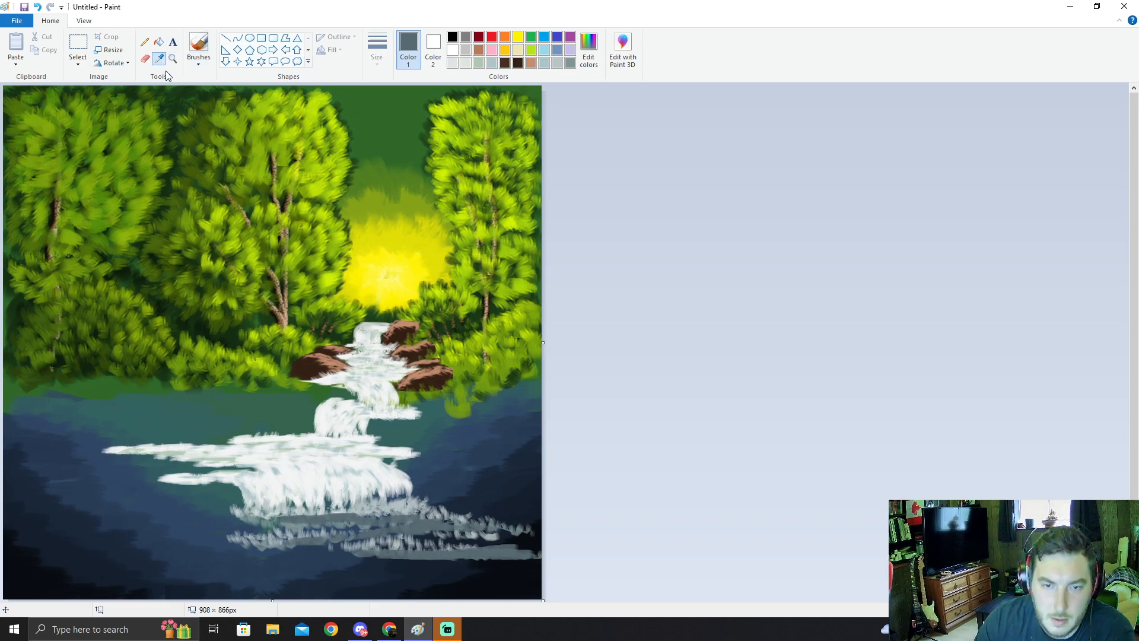
click(387, 492)
mouse_move(301, 516)
mouse_down()
mouse_move(499, 528)
mouse_move(449, 525)
mouse_up()
mouse_move(432, 520)
mouse_down()
mouse_move(475, 522)
mouse_move(401, 517)
mouse_up()
mouse_move(269, 541)
mouse_down()
mouse_move(393, 534)
mouse_move(379, 549)
mouse_move(538, 555)
mouse_move(397, 552)
mouse_move(430, 552)
mouse_up()
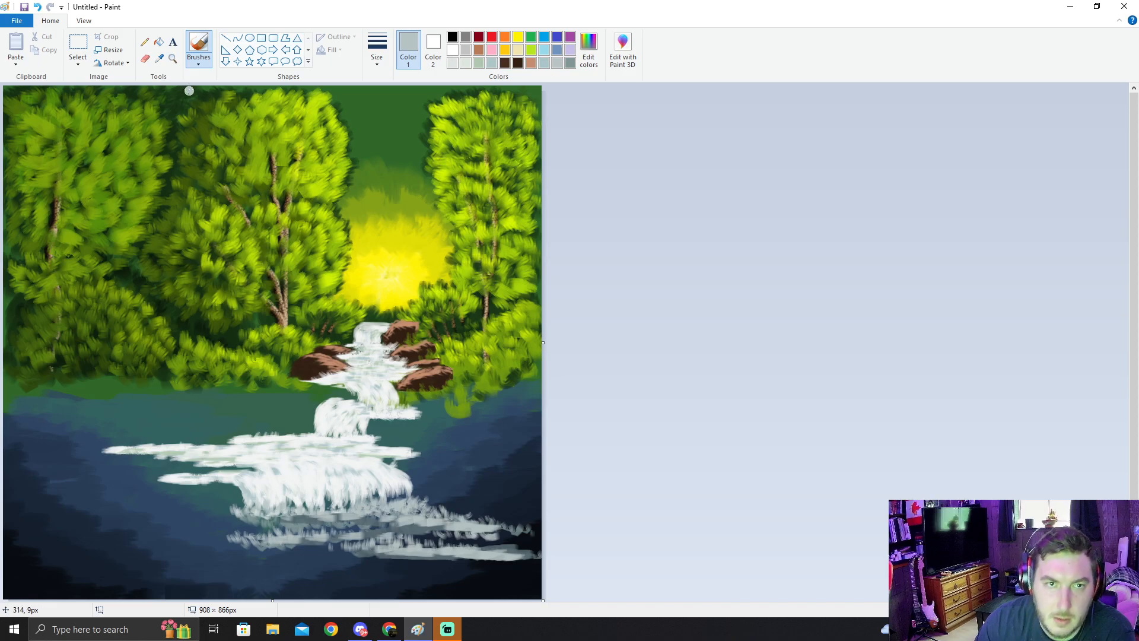
Step: Sample off-white from the waterfall and brush bright foam streaks over both ripple rows, reaching toward the canvas's right edge
click(161, 57)
click(289, 477)
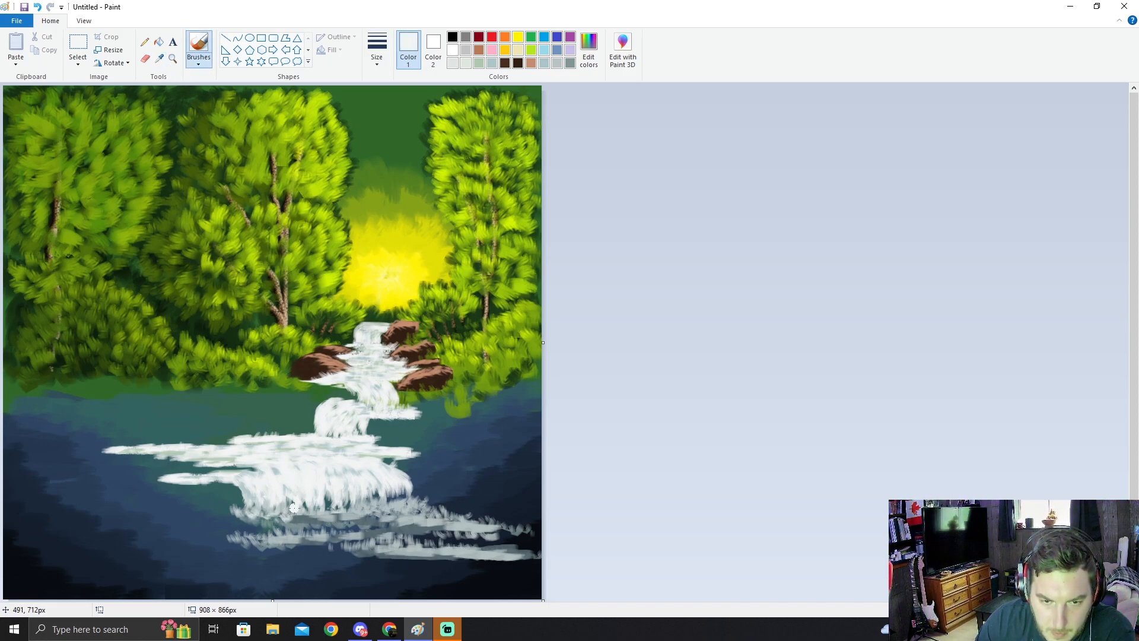
drag(290, 518, 392, 512)
mouse_move(493, 529)
mouse_down()
mouse_move(401, 528)
mouse_move(443, 525)
mouse_move(419, 519)
mouse_up()
mouse_move(297, 538)
mouse_down()
mouse_move(362, 531)
mouse_move(432, 551)
mouse_move(359, 547)
mouse_up()
drag(533, 552, 379, 548)
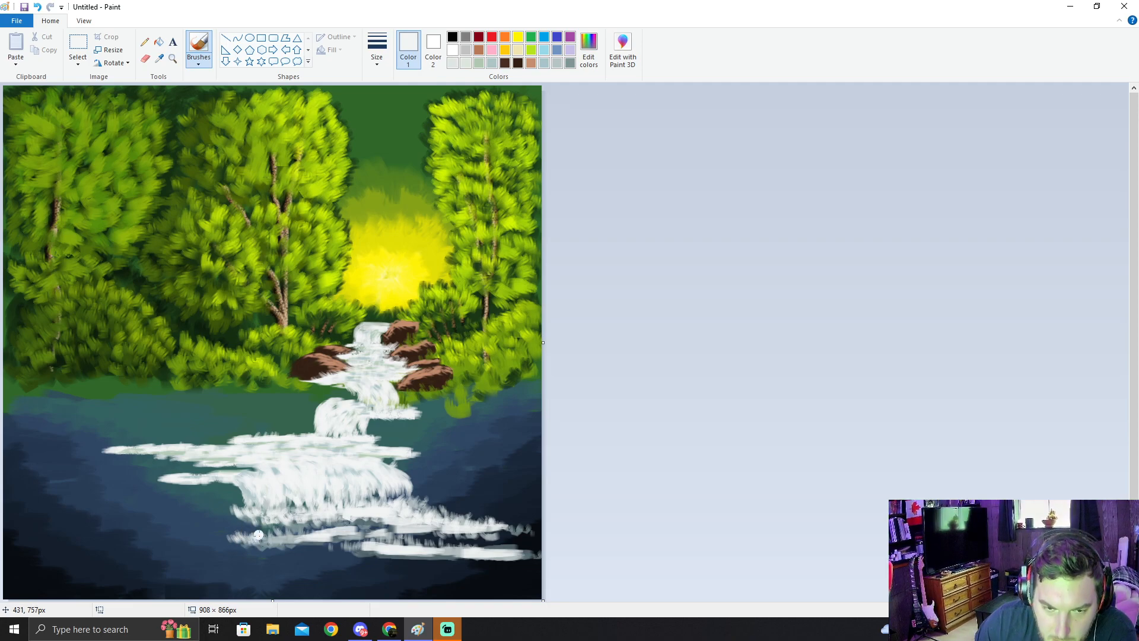
Step: Extend the lower foam row leftward with off-white dabs and break the flat streaks into ragged, choppy foam
mouse_move(227, 533)
mouse_down()
mouse_move(205, 530)
mouse_move(279, 535)
mouse_up()
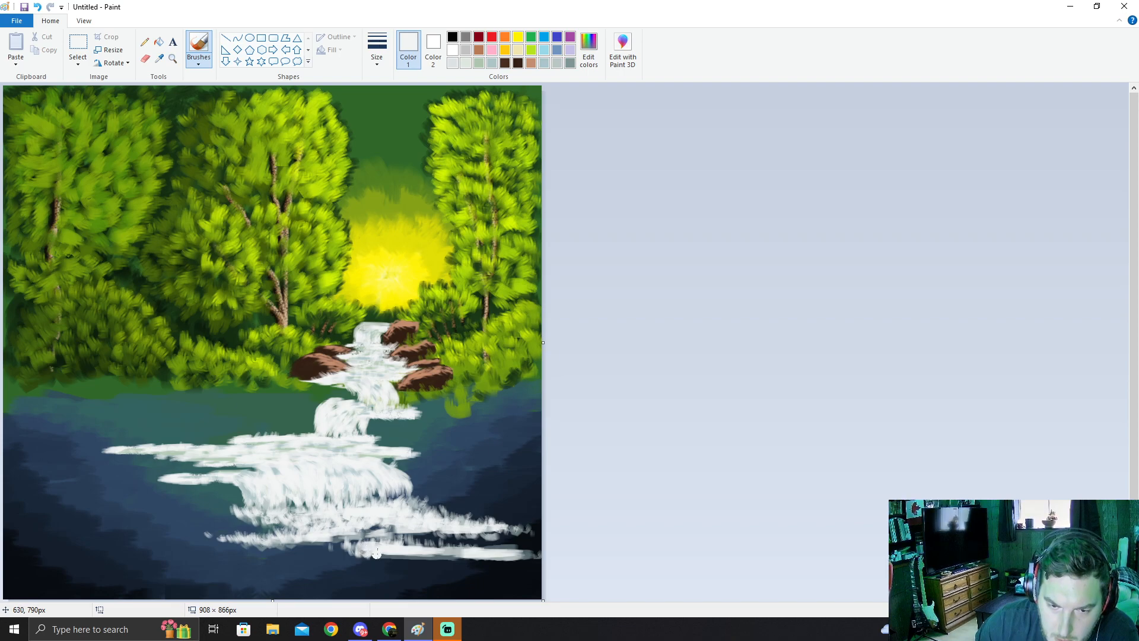
drag(389, 549, 396, 557)
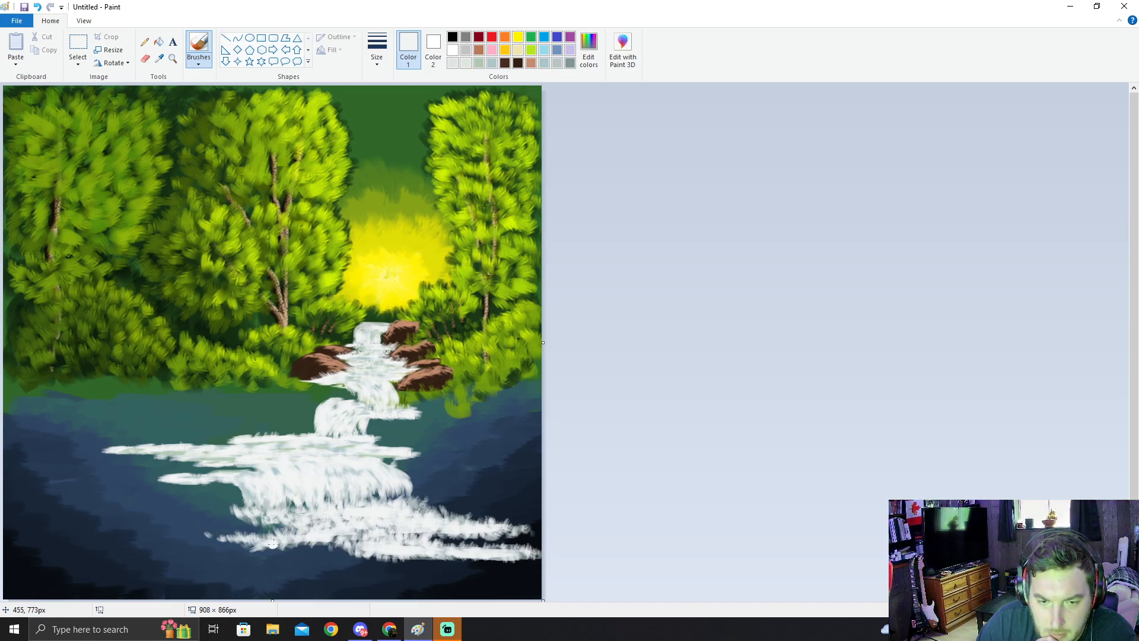
click(1138, 452)
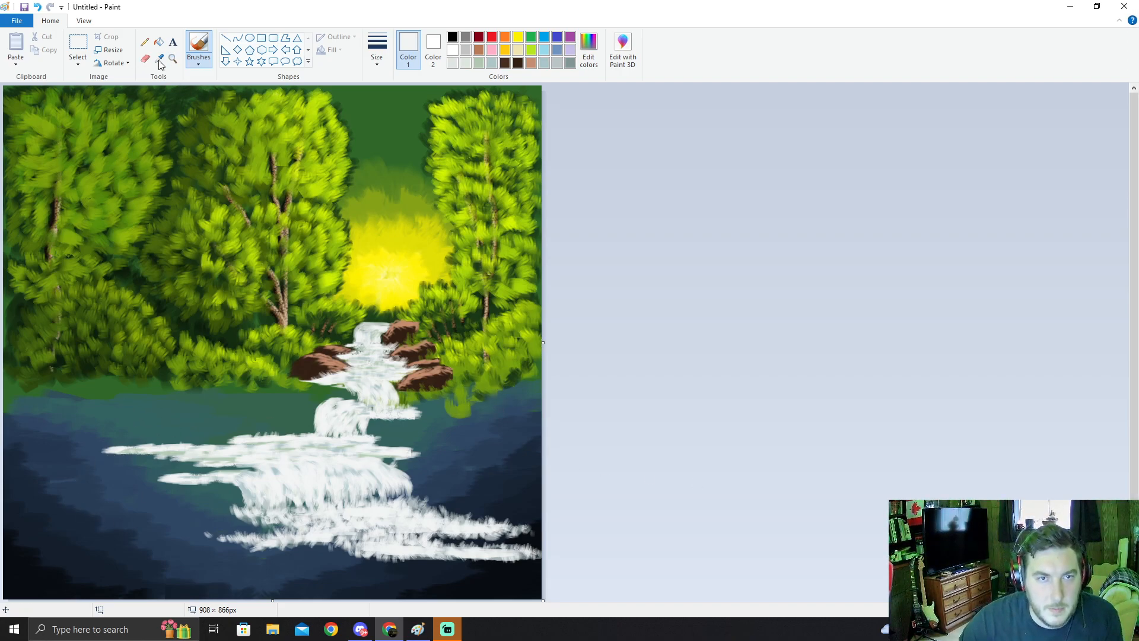
Step: Sample green from the right bank's foliage and dab it with a smaller oil brush over the left rocks' outer edge
click(199, 63)
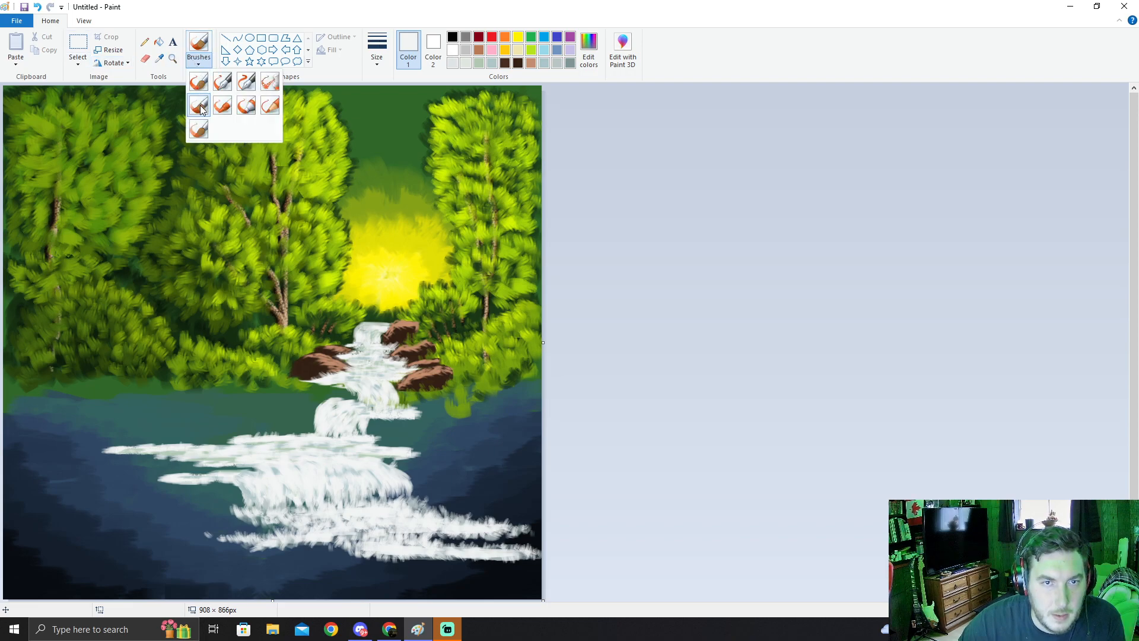
click(191, 87)
click(198, 63)
click(200, 110)
click(376, 51)
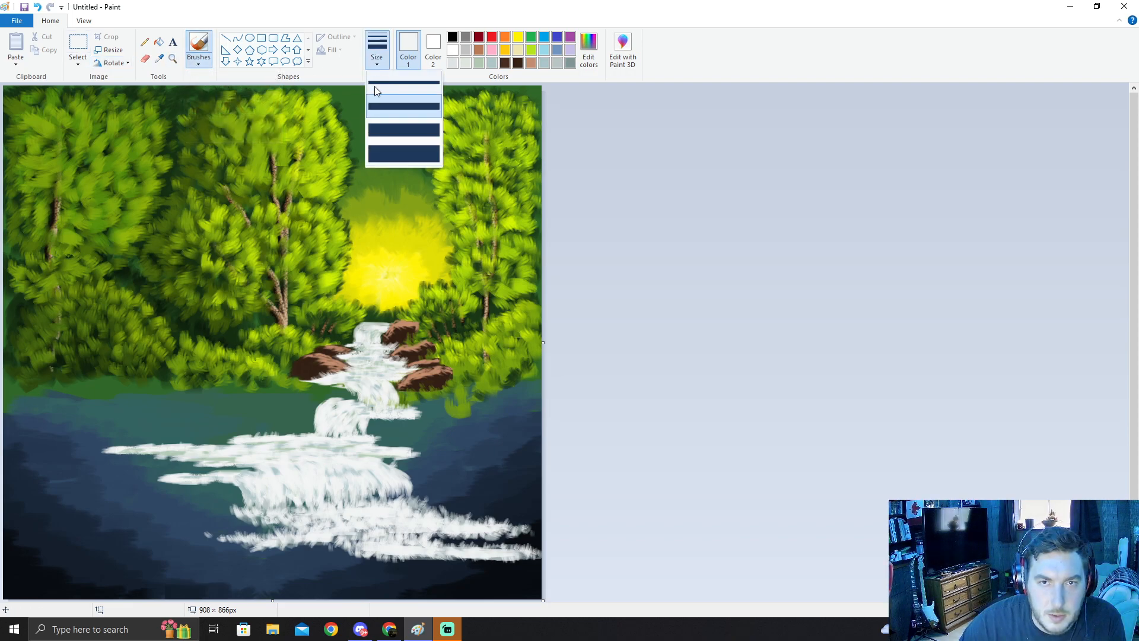
click(391, 151)
click(159, 57)
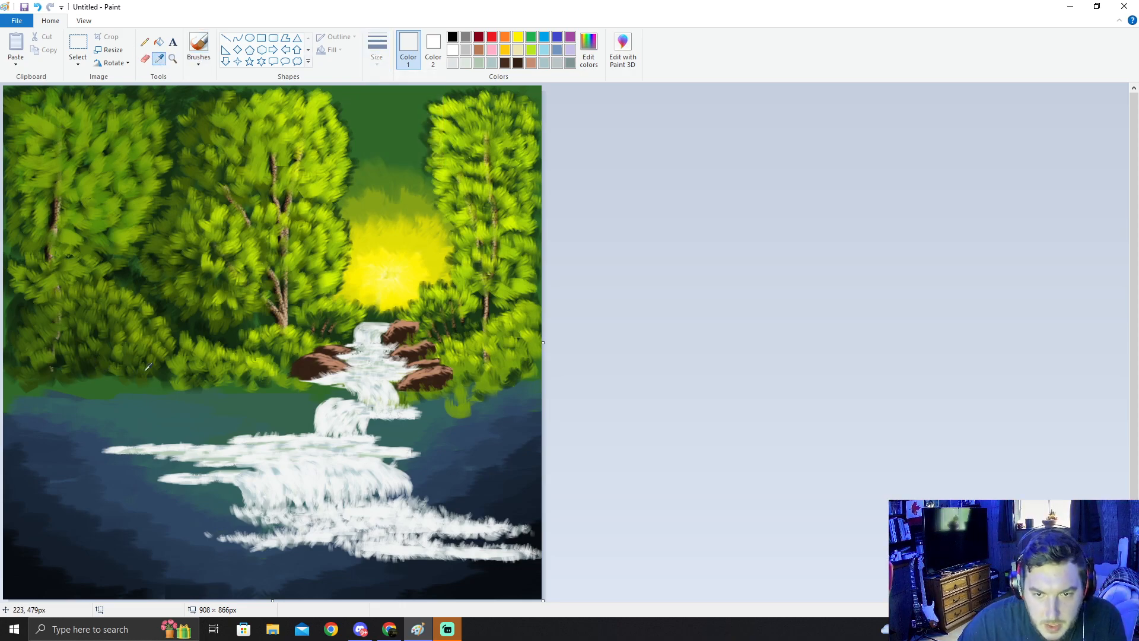
click(461, 367)
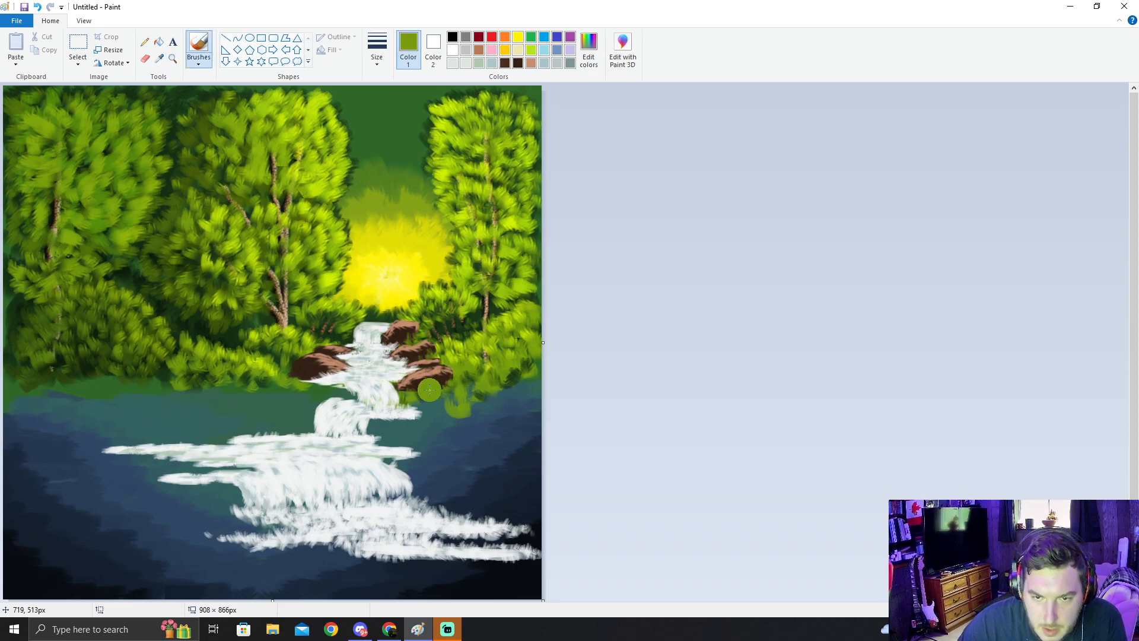
click(376, 50)
click(385, 98)
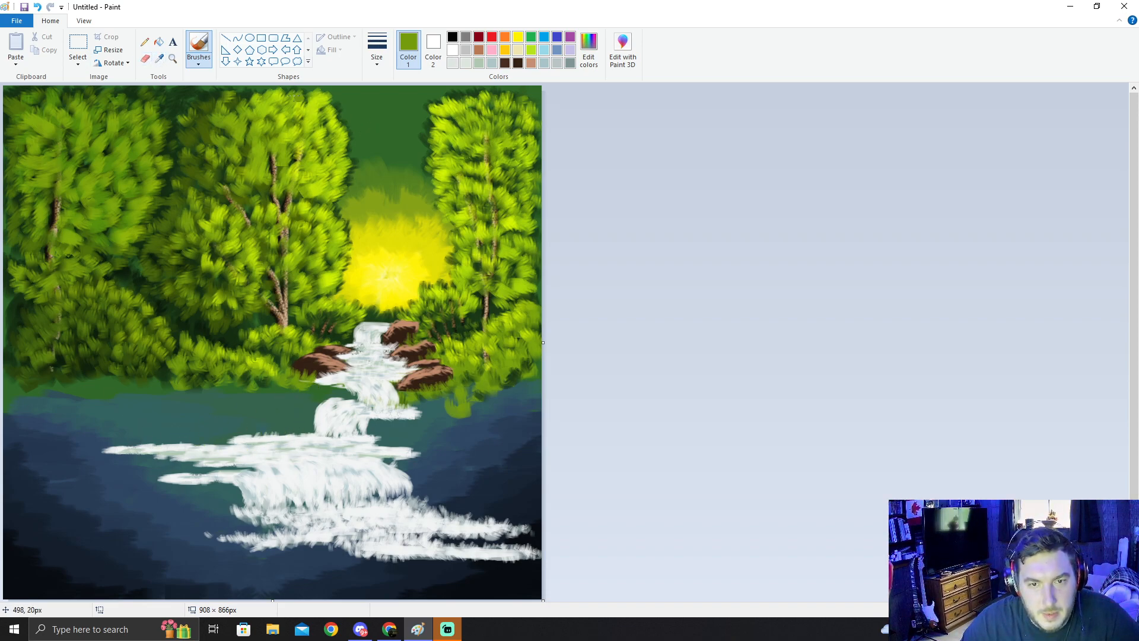
Step: Pick the dark brown swatch with the oil brush and darken it into a near-black brown custom colour
click(158, 59)
click(505, 62)
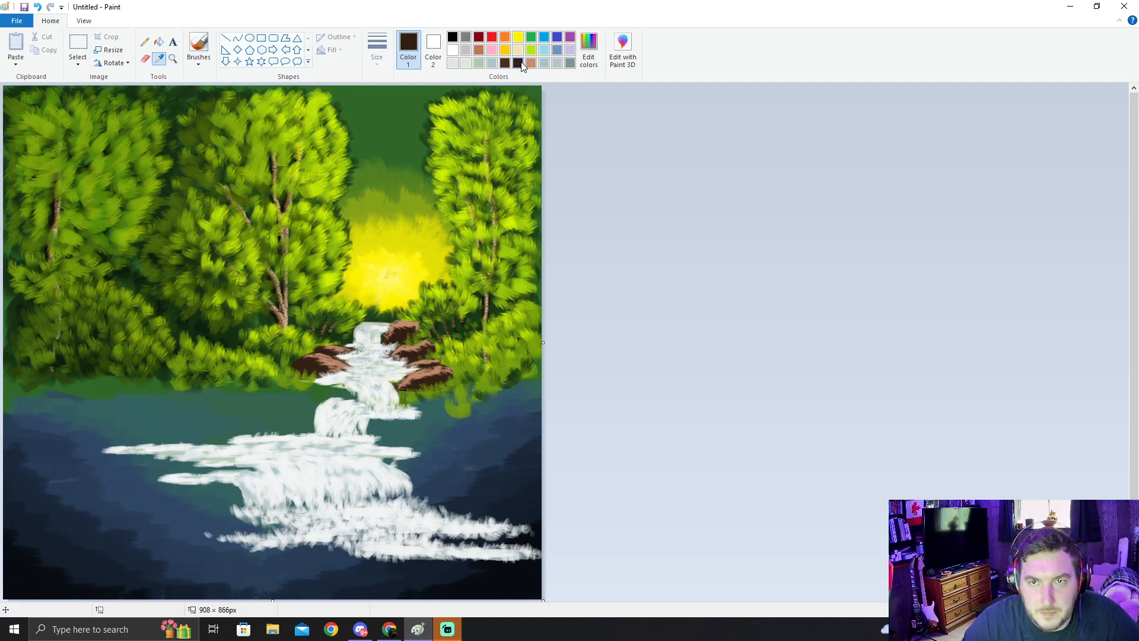
click(198, 58)
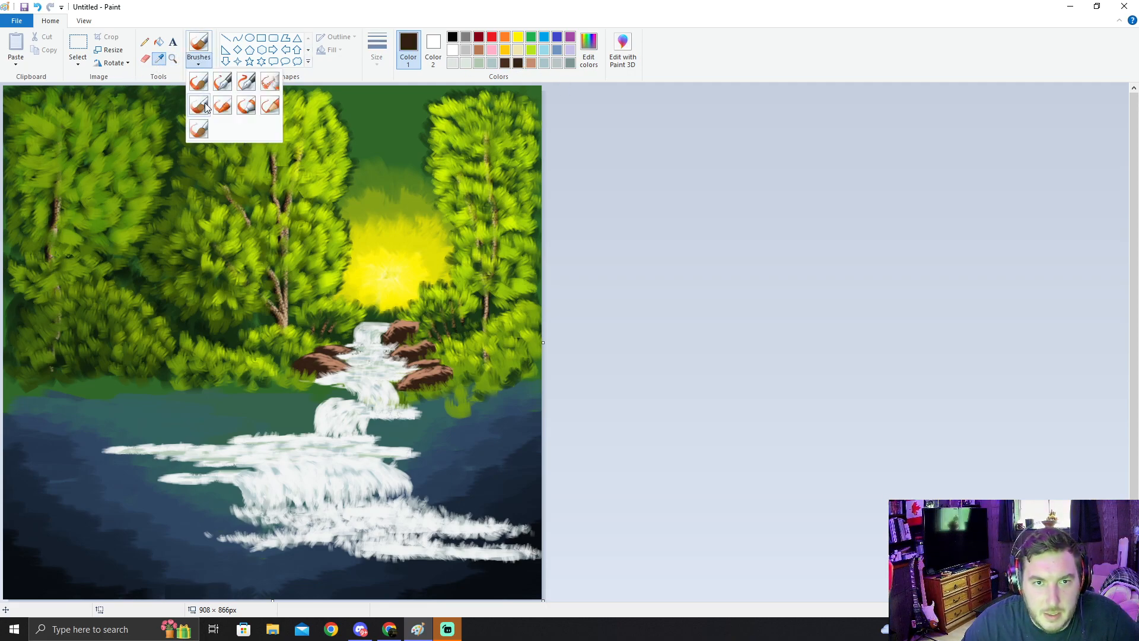
click(200, 105)
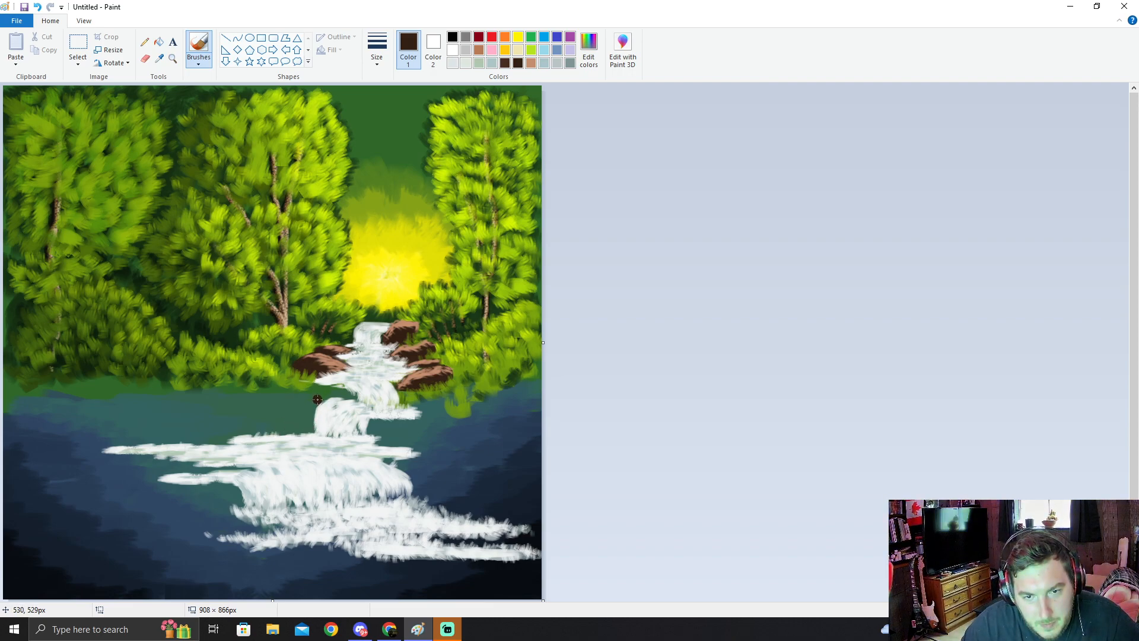
mouse_move(303, 394)
mouse_down()
mouse_move(283, 396)
mouse_move(319, 392)
mouse_up()
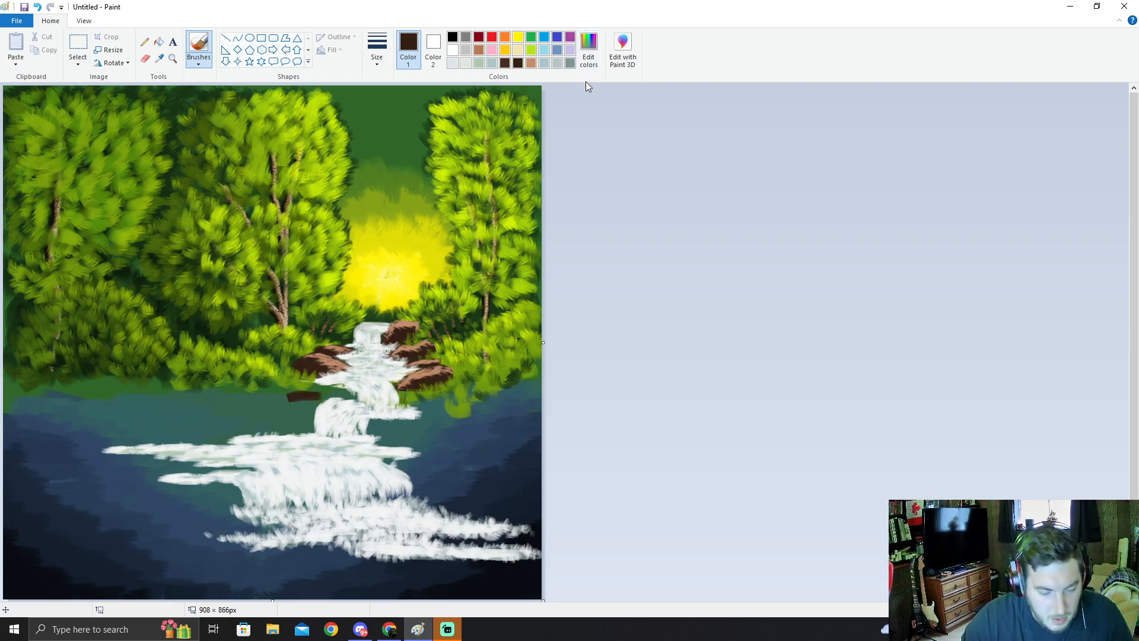
key(ctrl+z)
click(590, 59)
drag(694, 328, 693, 340)
click(460, 393)
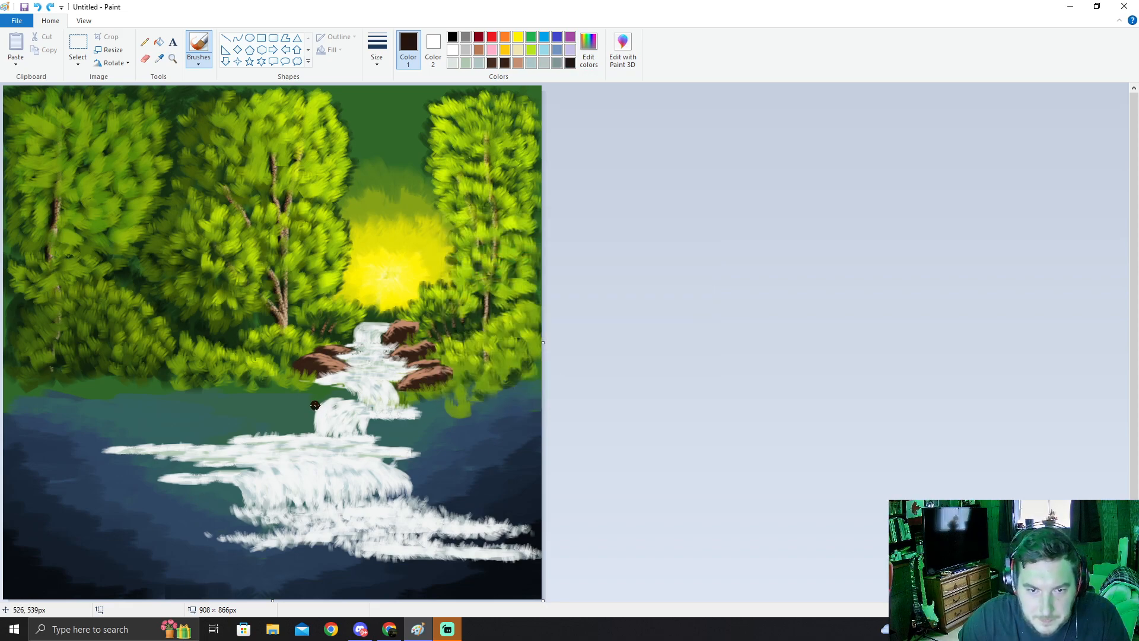
Step: Paint a large, rounded dark brown rock on the left side of the middle cascade
mouse_move(311, 427)
mouse_down()
mouse_move(306, 399)
mouse_move(283, 391)
mouse_move(311, 410)
mouse_up()
key(ctrl+z)
drag(316, 398, 309, 402)
key(ctrl+z)
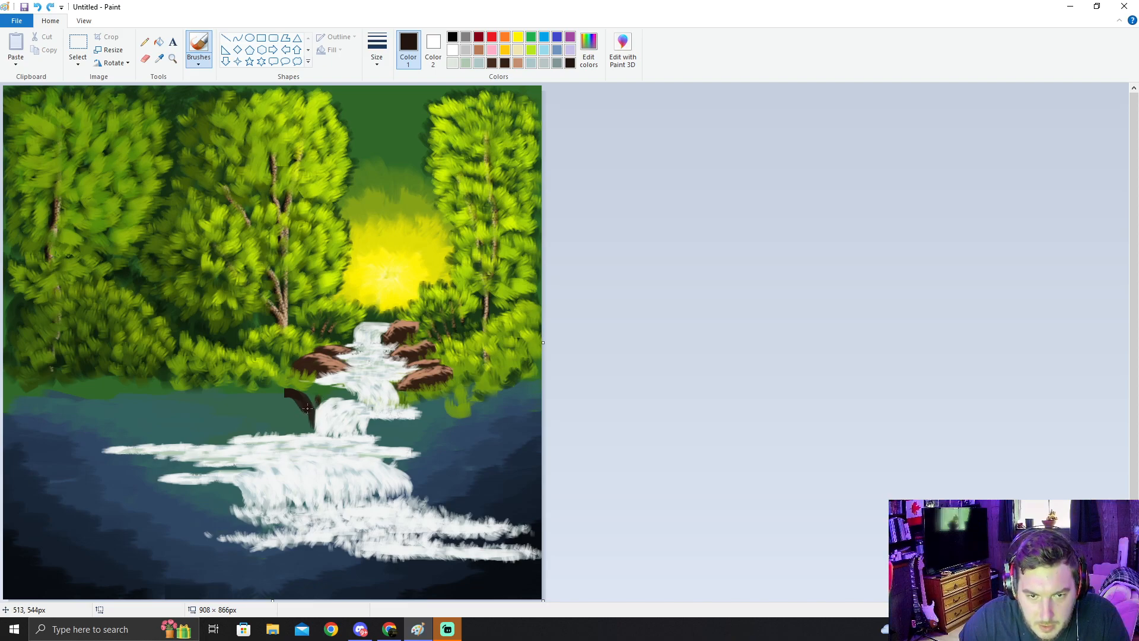
mouse_move(313, 403)
mouse_down()
mouse_move(276, 392)
mouse_move(313, 401)
mouse_move(310, 428)
mouse_move(304, 407)
mouse_move(271, 393)
mouse_move(308, 426)
mouse_move(292, 397)
mouse_move(270, 394)
mouse_move(306, 428)
mouse_move(290, 403)
mouse_move(269, 400)
mouse_move(311, 429)
mouse_move(271, 402)
mouse_move(299, 428)
mouse_move(275, 408)
mouse_move(290, 427)
mouse_move(276, 422)
mouse_move(268, 397)
mouse_move(293, 423)
mouse_move(325, 424)
mouse_move(260, 394)
mouse_up()
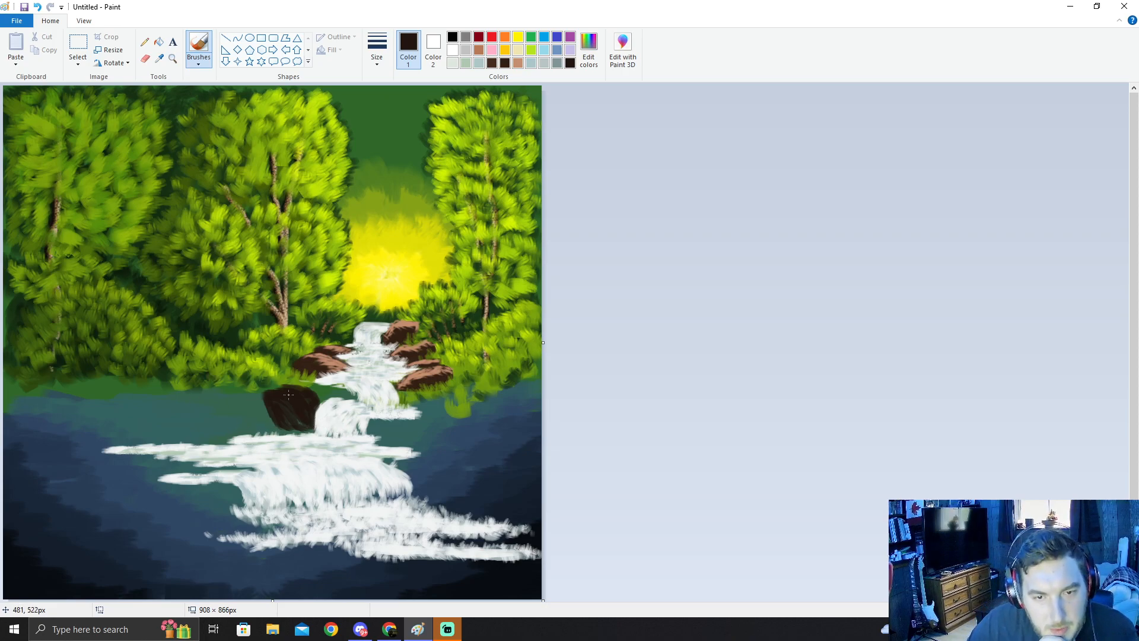
Step: Add a lower, flatter dark brown rock extending left from the base of the large rock
mouse_move(285, 426)
mouse_down()
mouse_move(250, 417)
mouse_move(291, 423)
mouse_move(257, 416)
mouse_move(237, 427)
mouse_move(273, 421)
mouse_move(232, 426)
mouse_move(271, 414)
mouse_move(289, 424)
mouse_move(229, 431)
mouse_move(310, 431)
mouse_move(255, 416)
mouse_move(301, 433)
mouse_move(238, 426)
mouse_move(311, 431)
mouse_move(226, 428)
mouse_up()
key(ctrl+z)
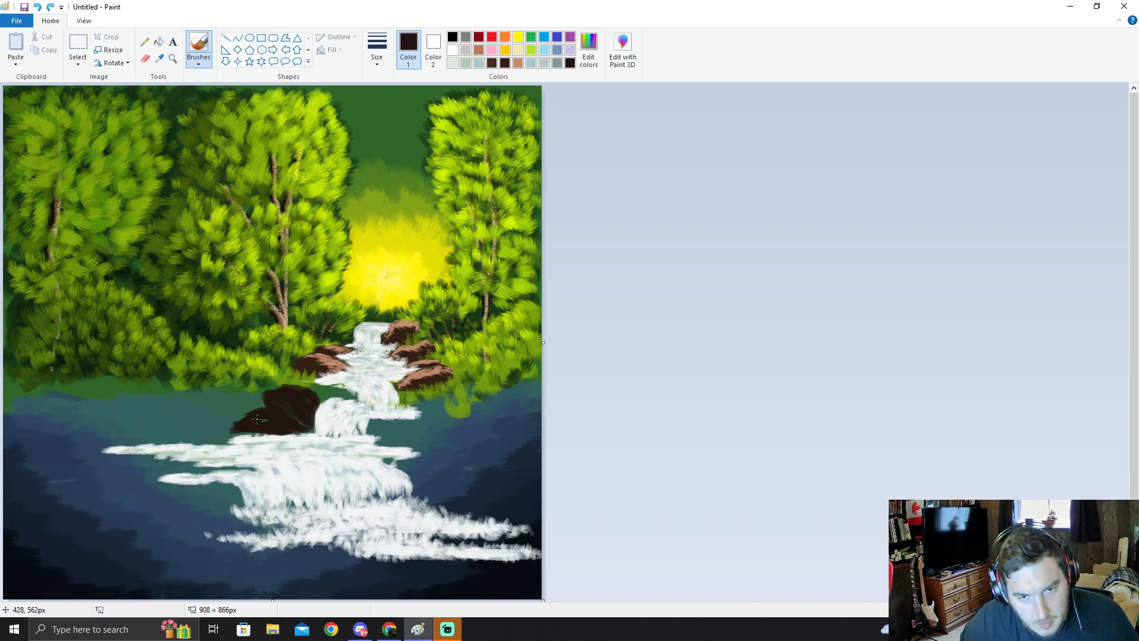
drag(295, 429, 230, 433)
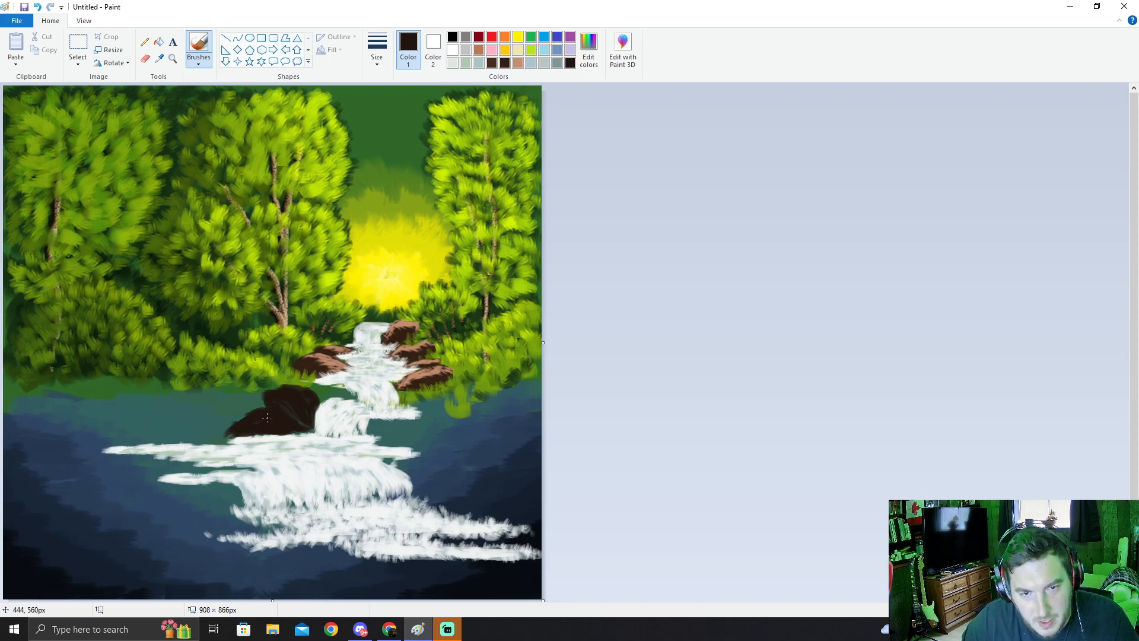
Step: Pick the light brown swatch and darken it slightly into a custom highlight colour
click(159, 59)
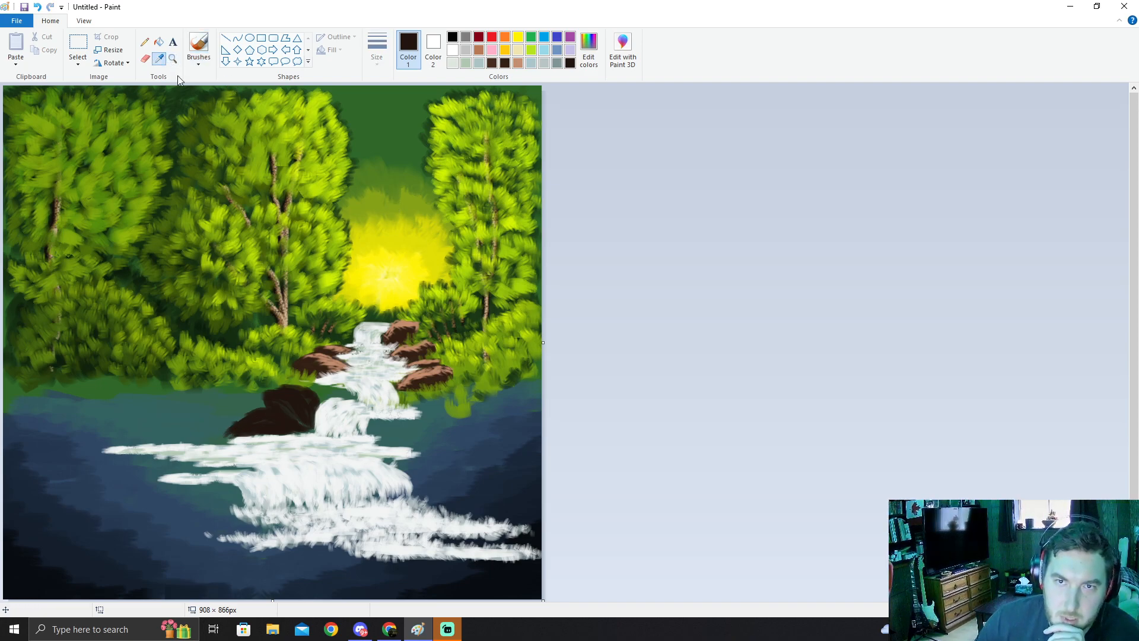
click(517, 63)
click(589, 60)
drag(698, 280, 697, 286)
click(462, 392)
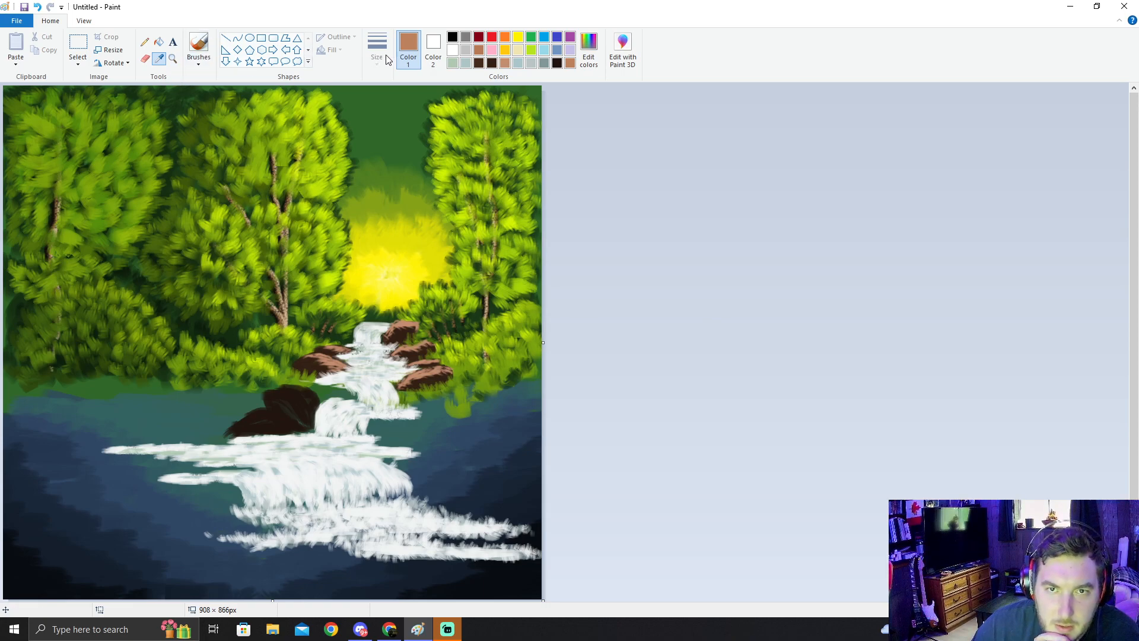
Step: Stroke light brown highlights over the two dark rocks beside the middle cascade, using the smallest oil brush size
click(609, 127)
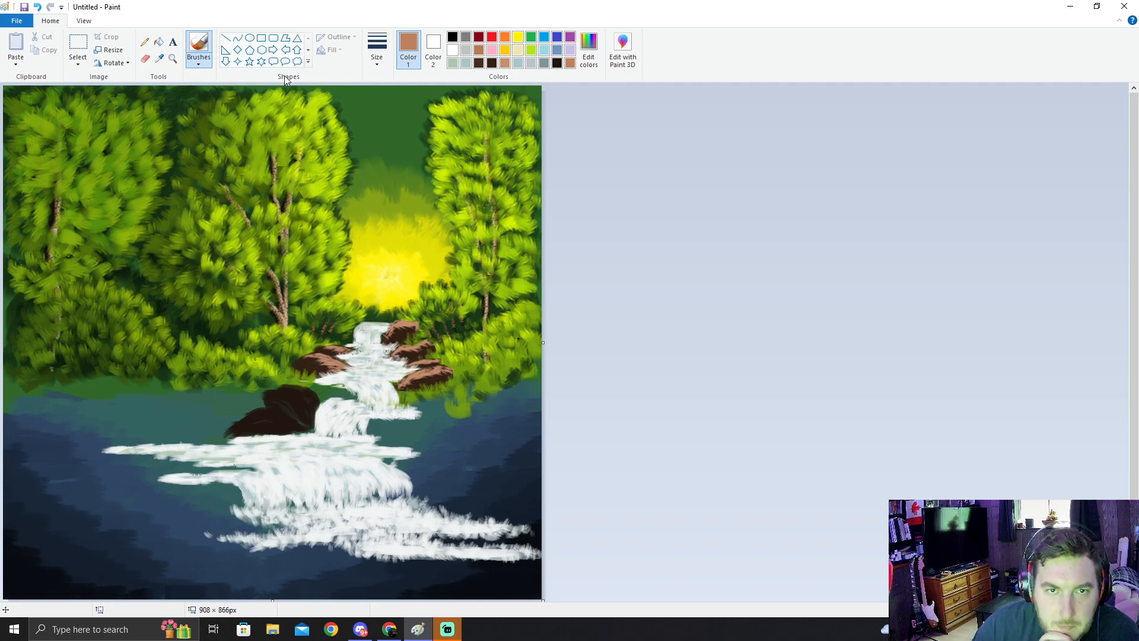
click(376, 51)
click(389, 86)
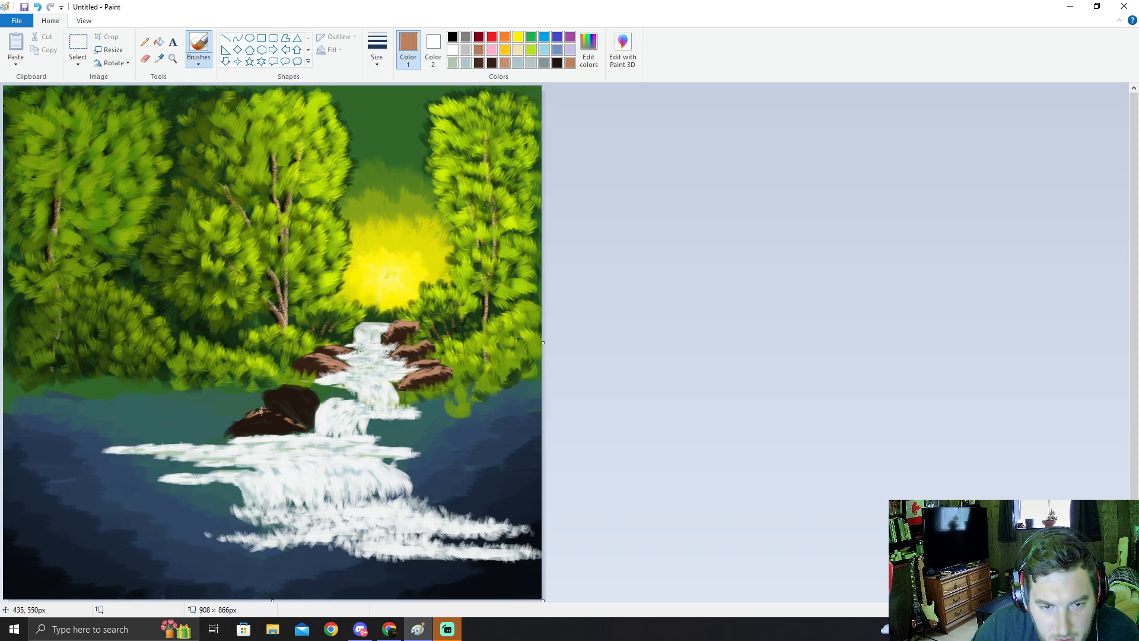
drag(264, 414, 282, 425)
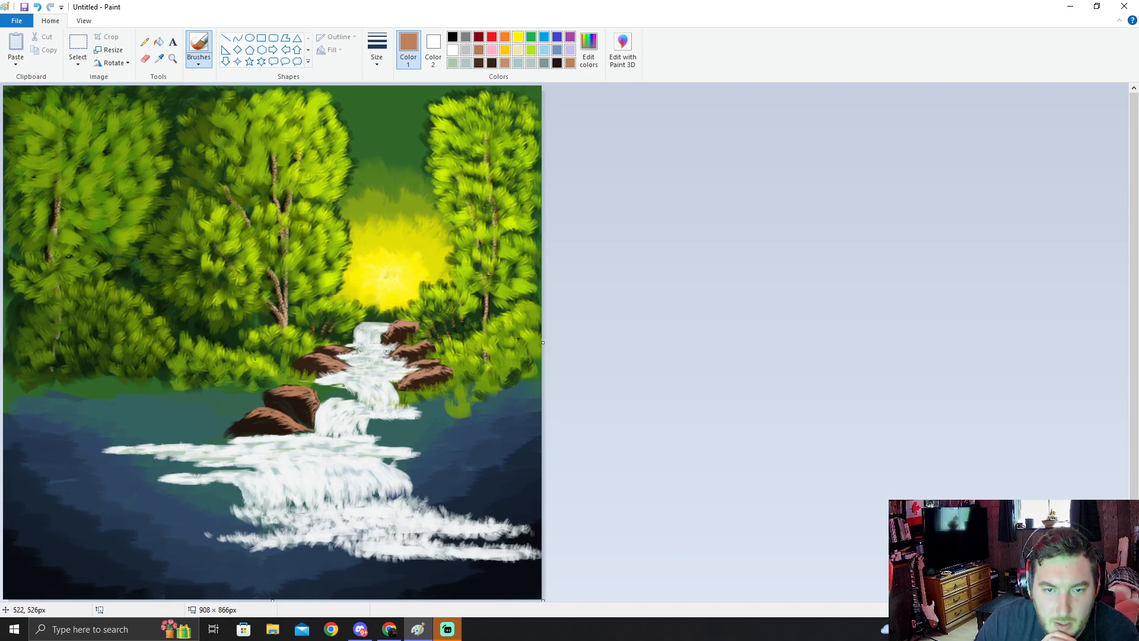
Step: Set a slightly larger brush, sample a dark green from the bank foliage and dab shading around the bank above the new rocks
click(159, 58)
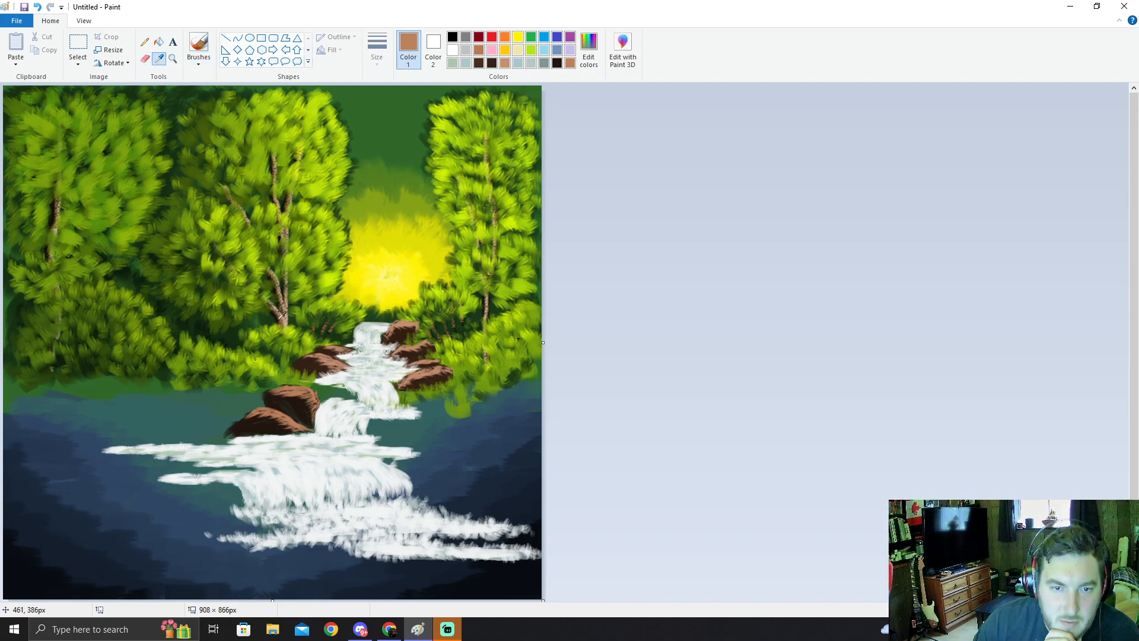
click(278, 379)
click(376, 64)
click(378, 107)
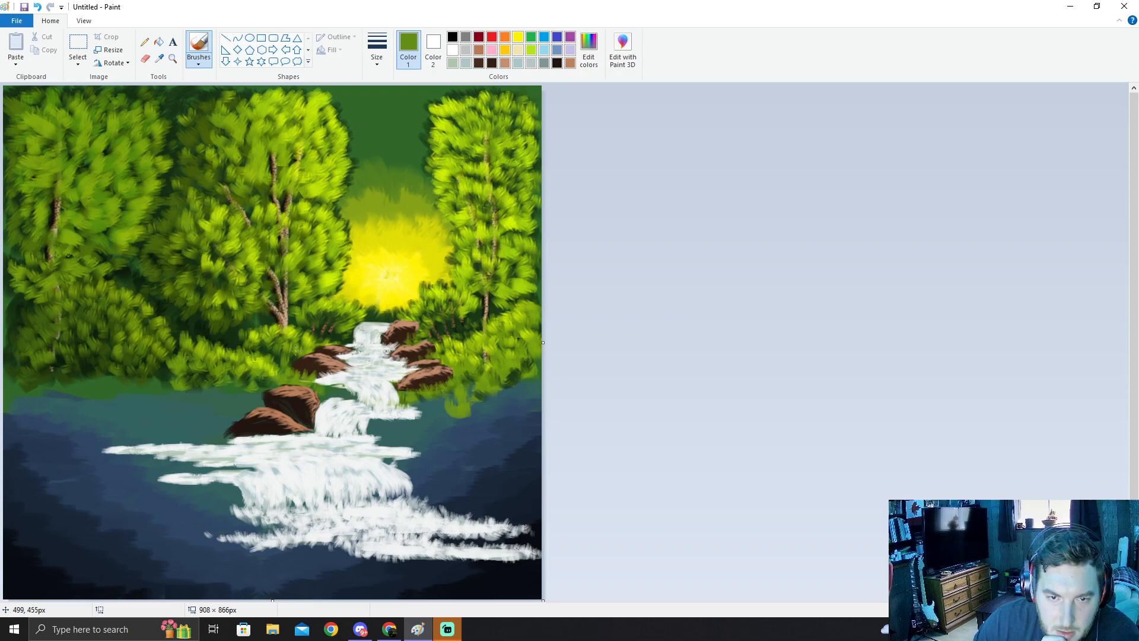
click(159, 58)
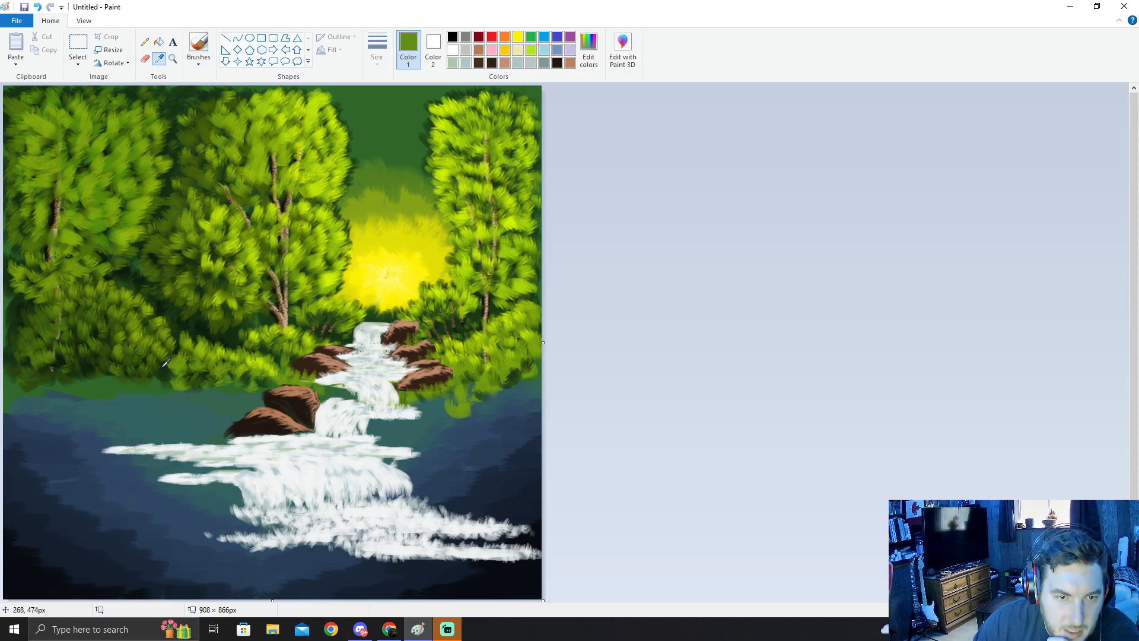
click(323, 375)
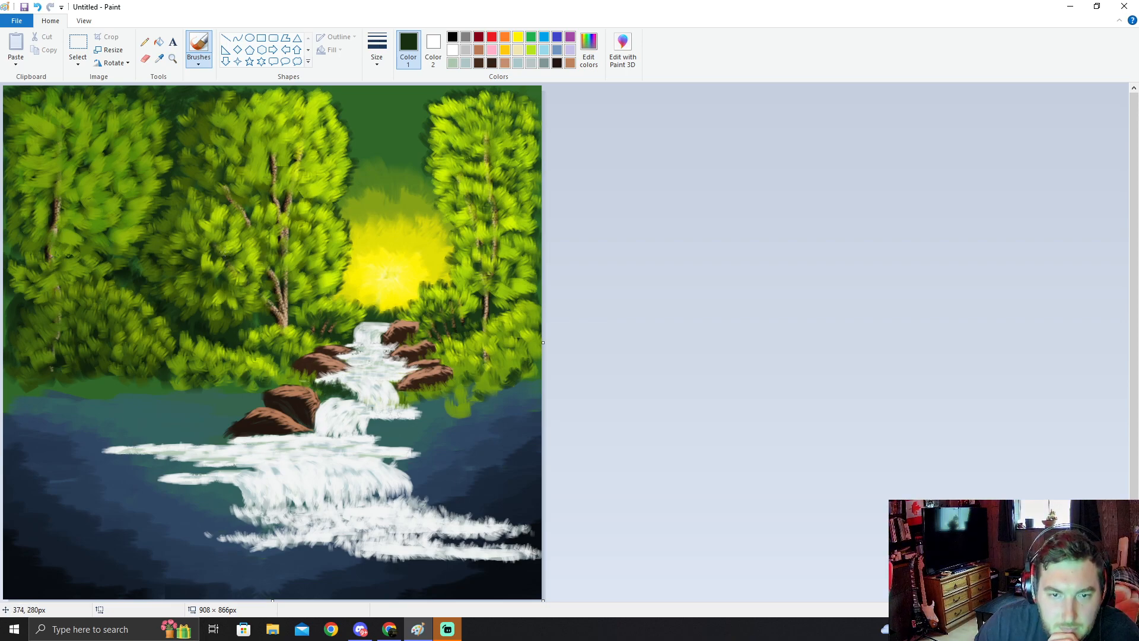
Step: Sample a mid green and a bright yellow-green from the foliage and dab grass along the bank edge below the upper left rocks
click(159, 59)
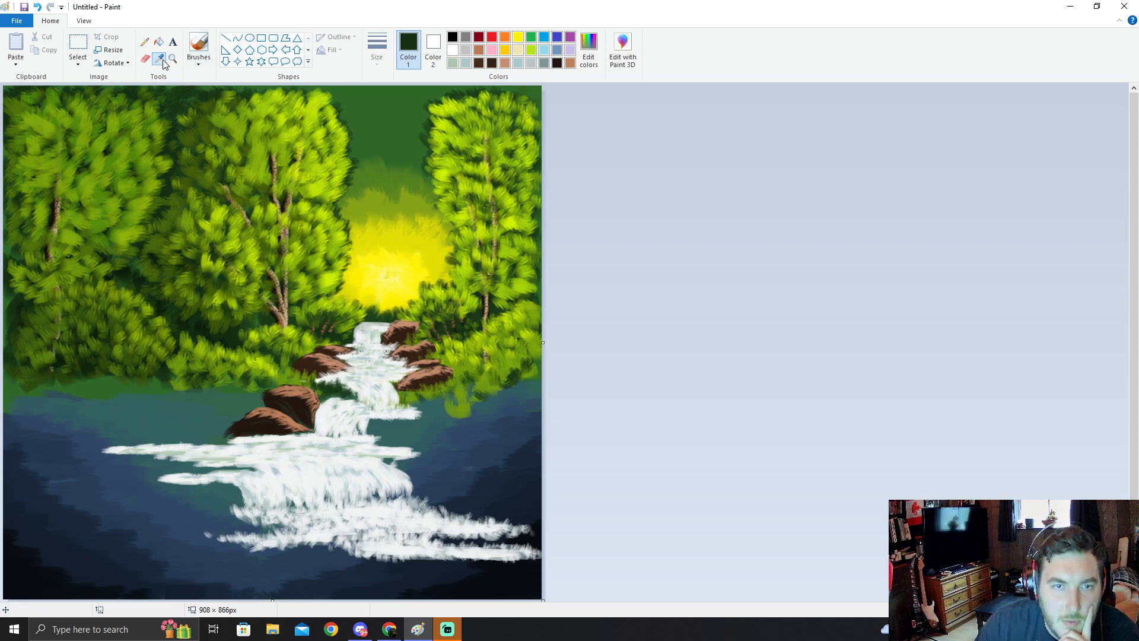
click(301, 377)
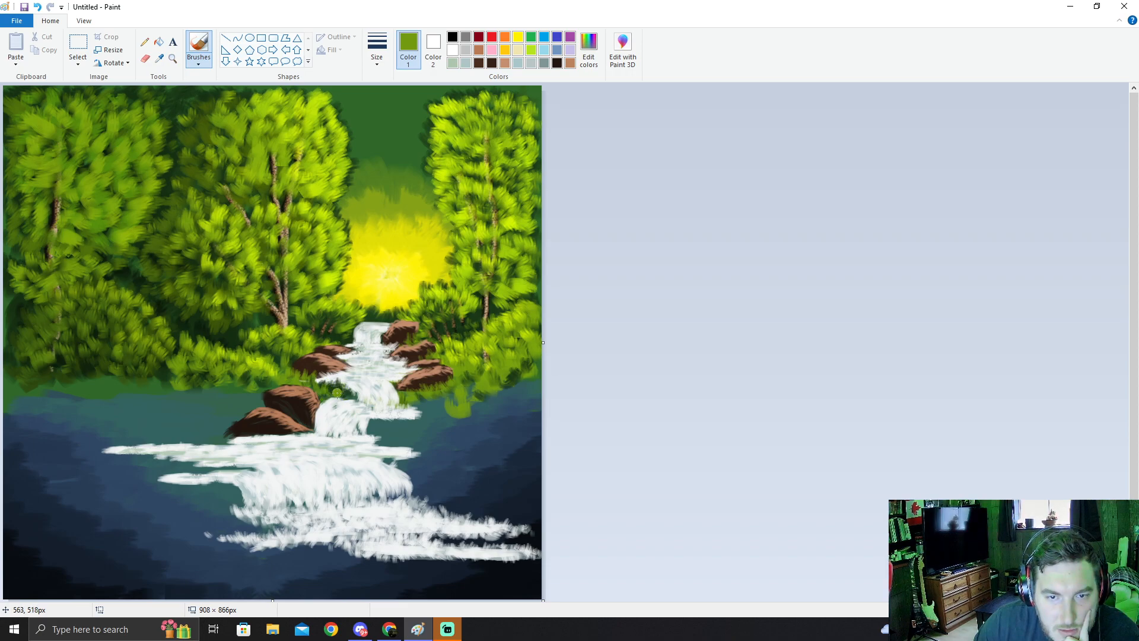
click(160, 58)
click(277, 368)
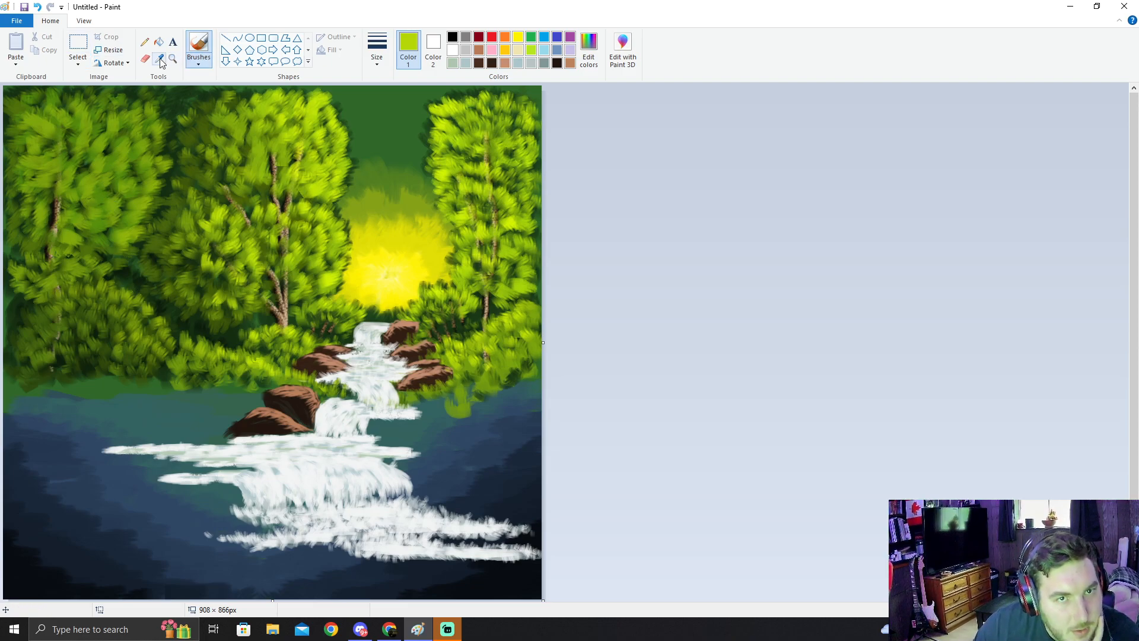
Step: Sample the dark green shadow between the left bushes and set the oil brush size for painting a new bush
click(199, 61)
click(205, 113)
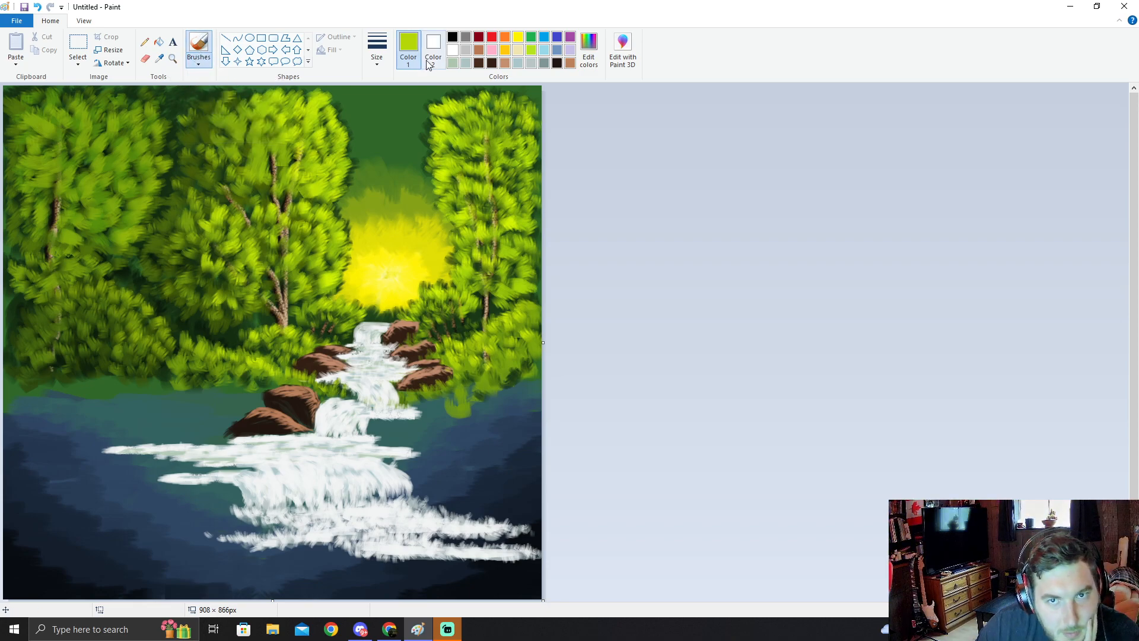
click(382, 63)
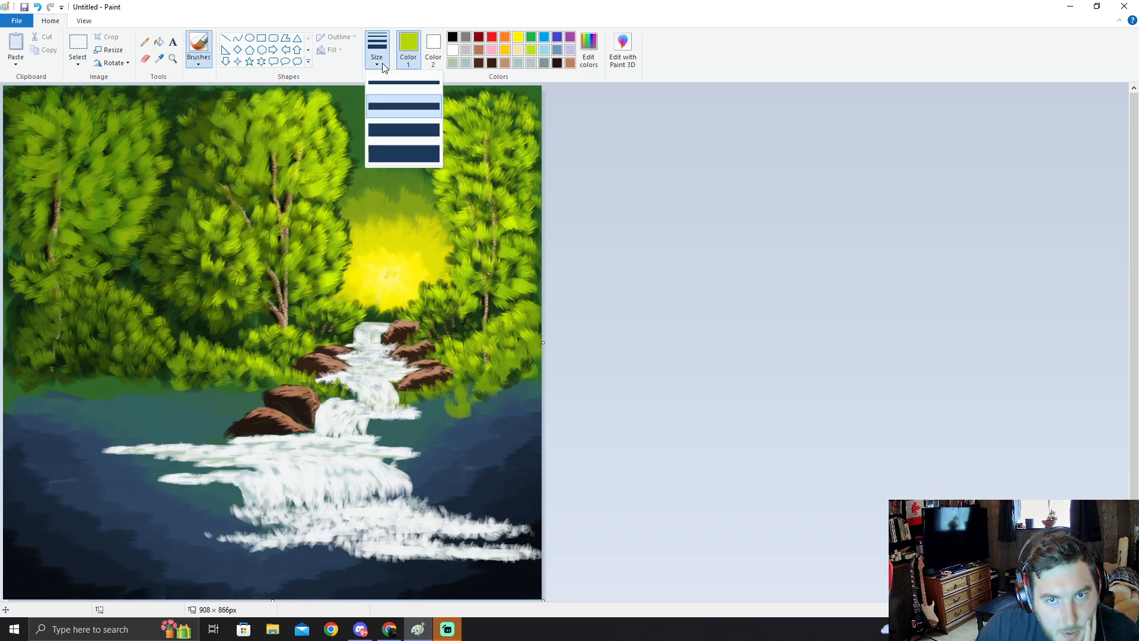
click(160, 59)
click(192, 324)
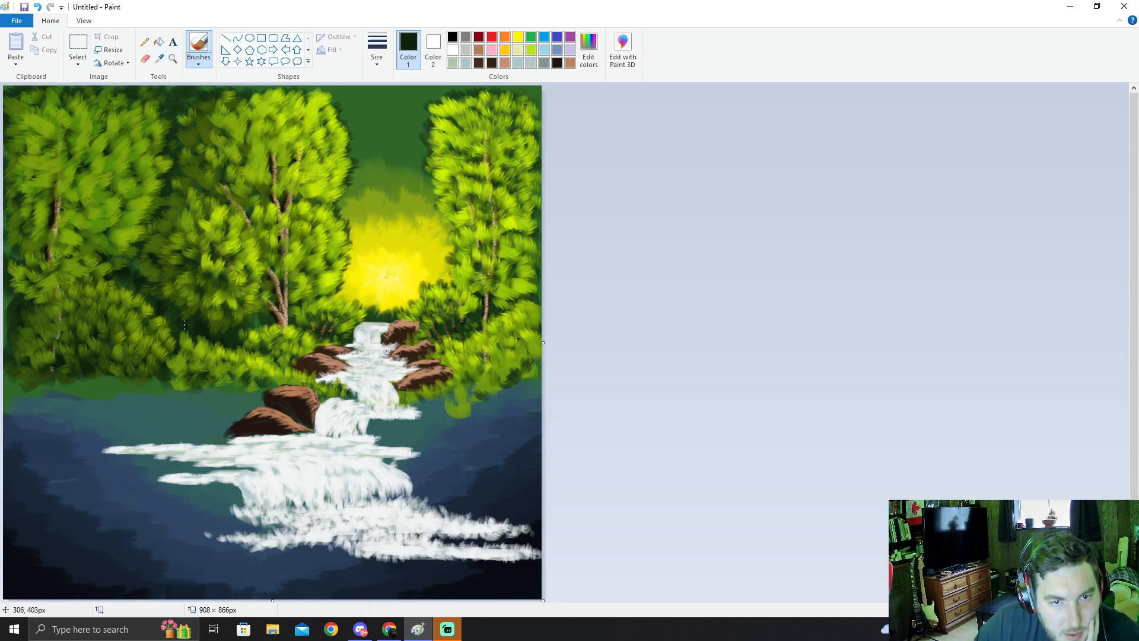
click(377, 49)
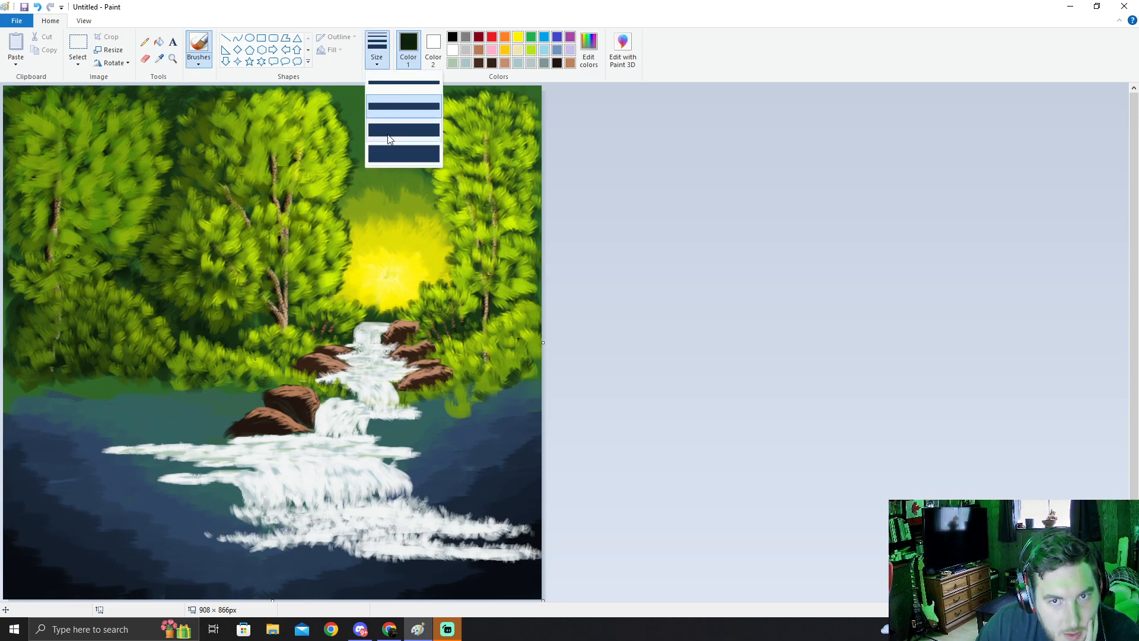
click(405, 116)
Step: Paint a wide dark green bush base along the left bank, reaching the two new rocks, with a larger brush size
mouse_move(82, 388)
mouse_down()
mouse_move(82, 400)
mouse_move(116, 394)
mouse_up()
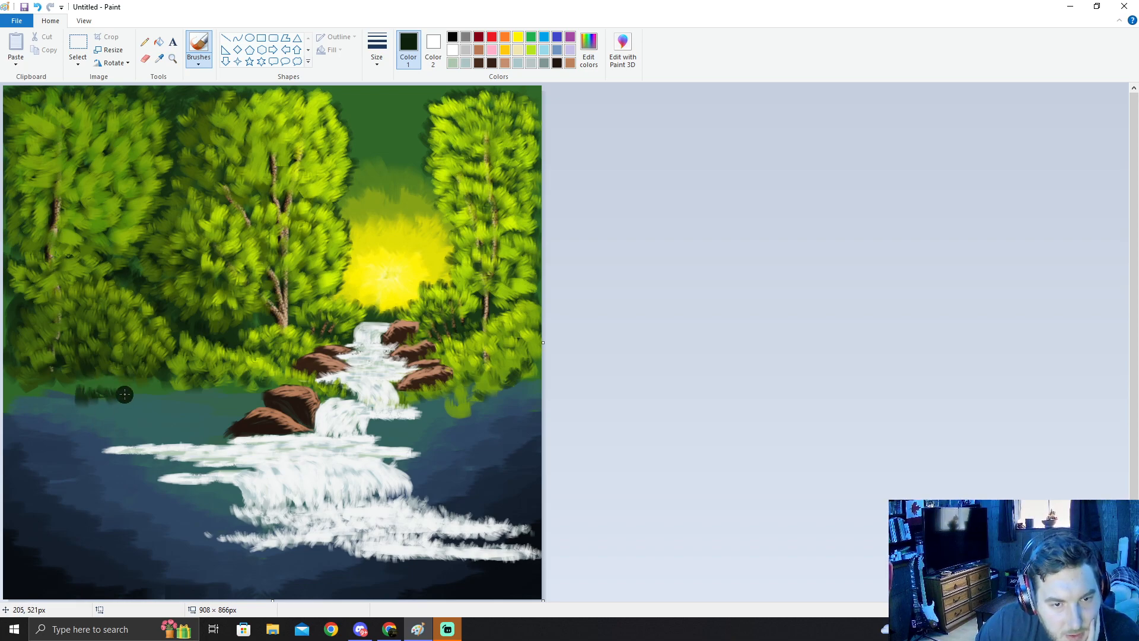
click(377, 49)
click(379, 107)
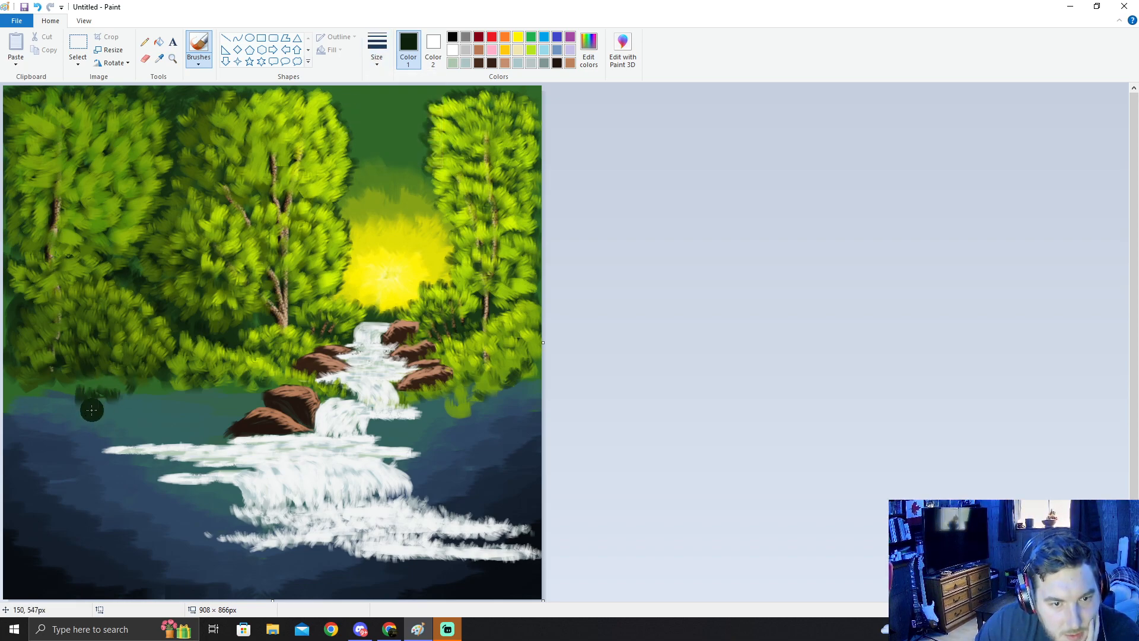
mouse_move(101, 384)
mouse_down()
mouse_move(131, 372)
mouse_move(130, 397)
mouse_move(147, 374)
mouse_move(146, 392)
mouse_move(172, 373)
mouse_move(167, 390)
mouse_move(179, 382)
mouse_move(184, 395)
mouse_move(213, 379)
mouse_move(206, 400)
mouse_move(233, 382)
mouse_move(230, 394)
mouse_move(219, 380)
mouse_move(229, 396)
mouse_move(256, 386)
mouse_move(217, 424)
mouse_move(190, 421)
mouse_up()
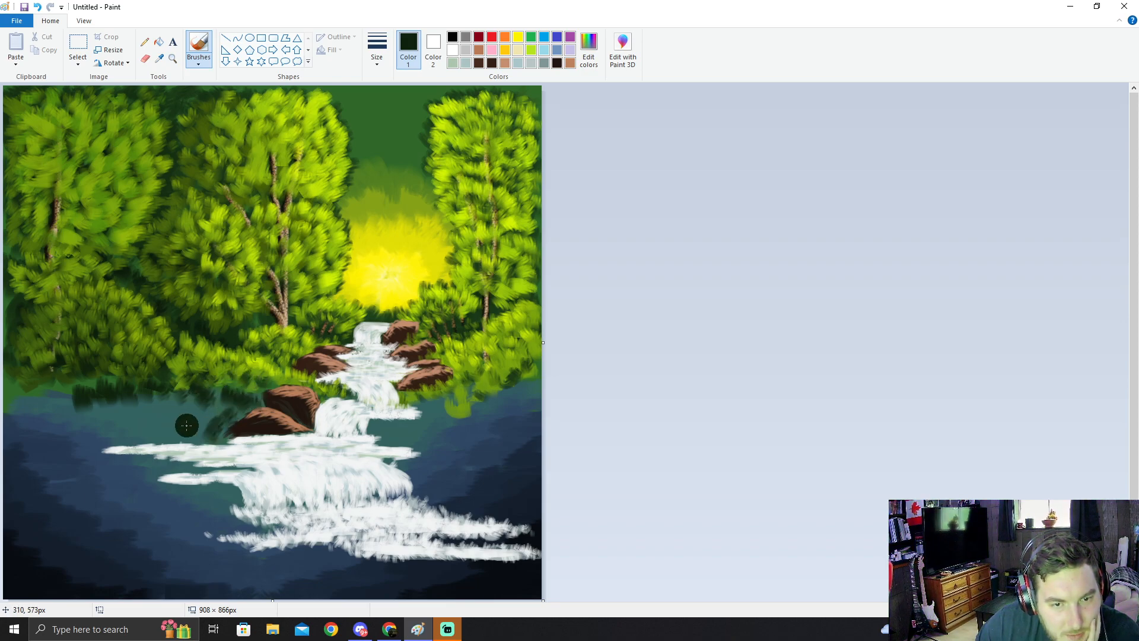
mouse_move(70, 404)
mouse_down()
mouse_move(51, 418)
mouse_move(70, 442)
mouse_move(85, 418)
mouse_move(94, 434)
mouse_move(95, 399)
mouse_move(103, 423)
mouse_move(107, 395)
mouse_move(115, 413)
mouse_move(129, 389)
mouse_move(129, 412)
mouse_move(159, 392)
mouse_move(152, 403)
mouse_move(146, 383)
mouse_move(147, 403)
mouse_move(181, 384)
mouse_move(182, 407)
mouse_move(214, 415)
mouse_up()
mouse_move(118, 423)
mouse_down()
mouse_move(178, 400)
mouse_move(174, 417)
mouse_move(204, 404)
mouse_move(197, 427)
mouse_move(217, 427)
mouse_move(179, 412)
mouse_move(174, 425)
mouse_move(152, 415)
mouse_move(155, 427)
mouse_move(136, 434)
mouse_move(155, 414)
mouse_move(171, 423)
mouse_move(181, 406)
mouse_move(225, 394)
mouse_move(219, 409)
mouse_move(225, 386)
mouse_move(196, 394)
mouse_move(178, 375)
mouse_move(170, 393)
mouse_move(153, 376)
mouse_move(154, 391)
mouse_move(126, 369)
mouse_move(122, 390)
mouse_move(97, 380)
mouse_move(84, 397)
mouse_move(102, 424)
mouse_move(114, 409)
mouse_move(147, 429)
mouse_move(203, 410)
mouse_up()
click(570, 62)
click(587, 56)
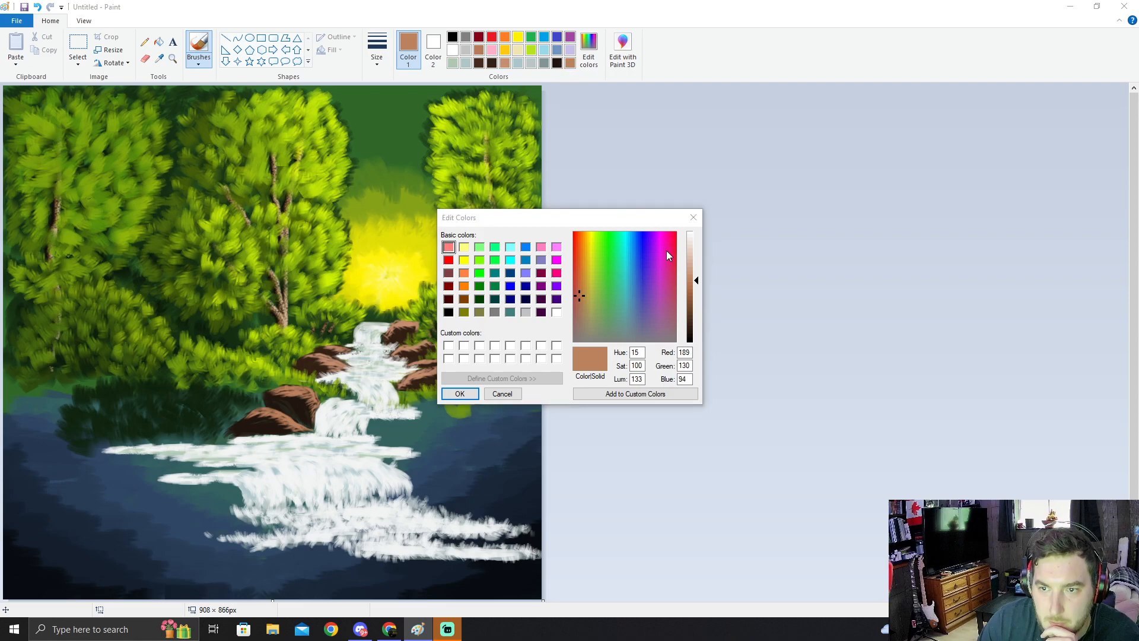
click(694, 217)
click(557, 63)
click(588, 51)
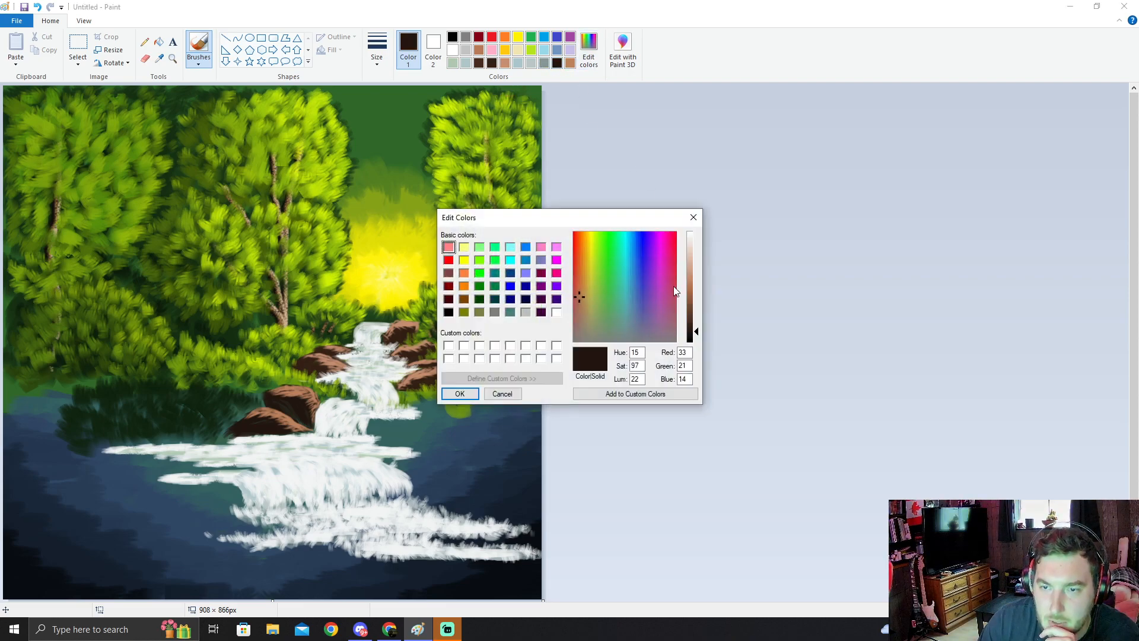
click(693, 217)
Step: Sample the bush's dark green, darken it to a near-black green and shade the lower part of the left bush
click(158, 58)
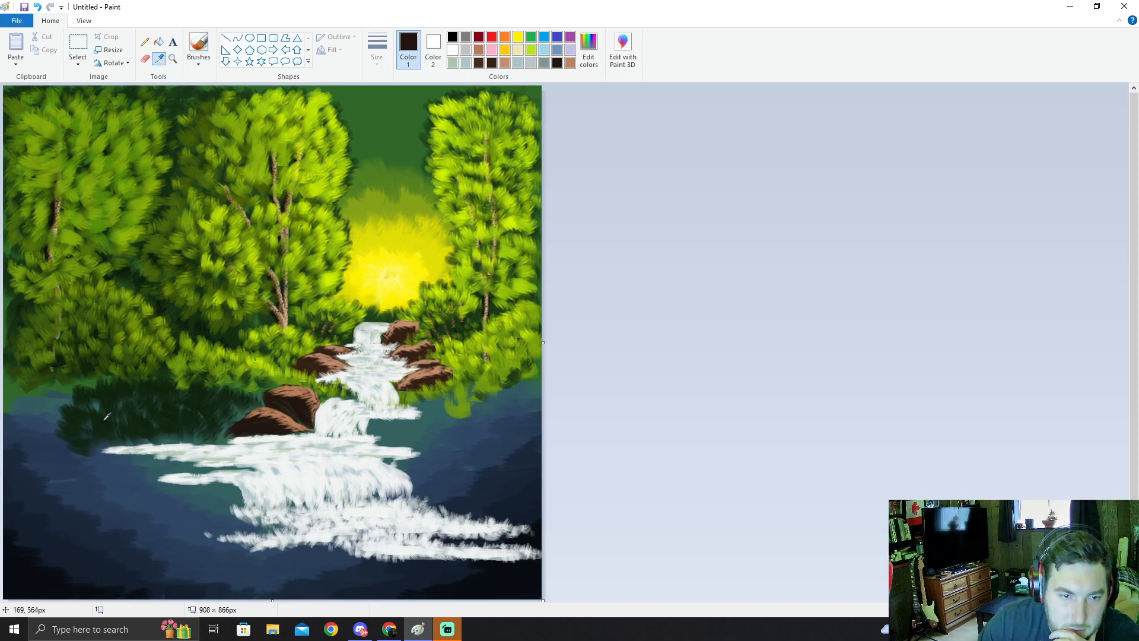
click(108, 421)
click(589, 50)
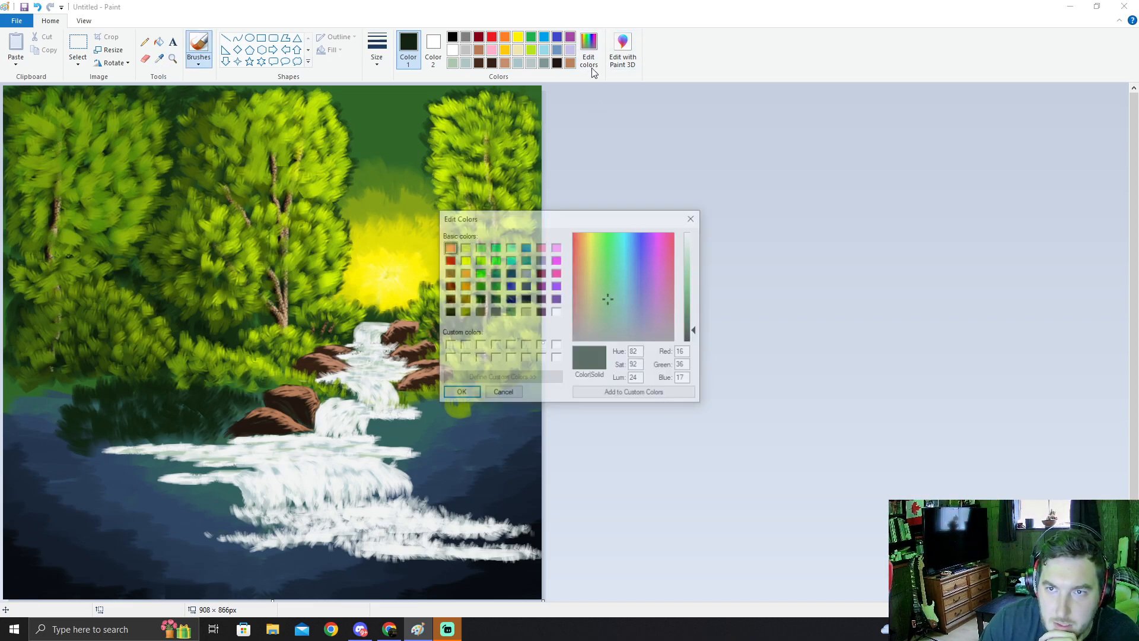
drag(698, 335, 697, 343)
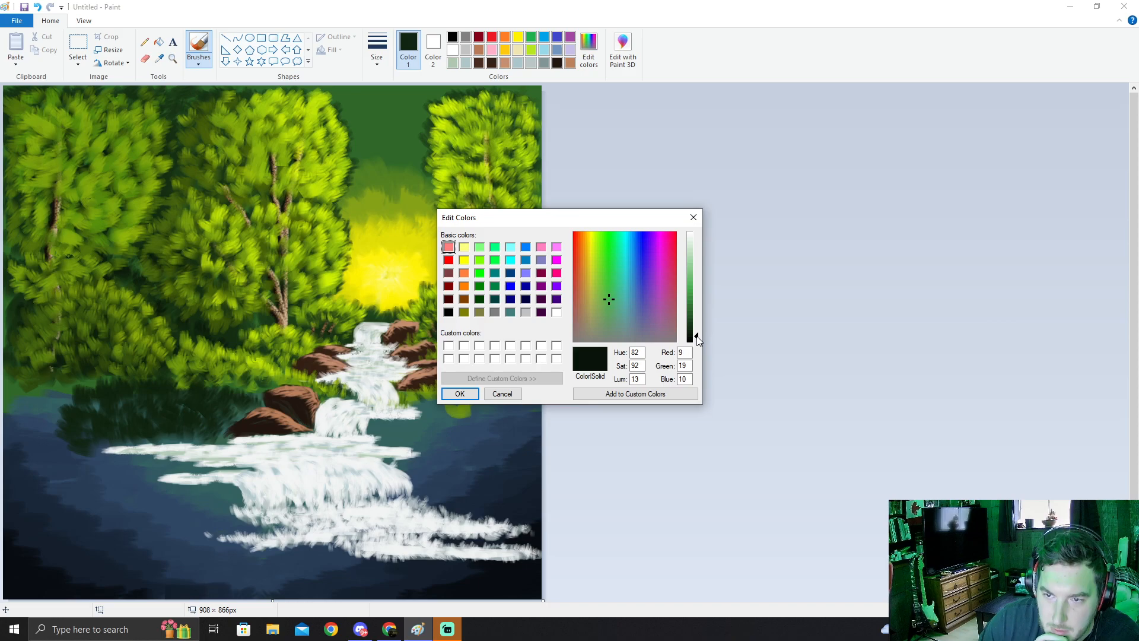
click(459, 393)
mouse_move(87, 421)
mouse_down()
mouse_move(133, 397)
mouse_move(140, 417)
mouse_move(173, 391)
mouse_move(198, 393)
mouse_move(206, 410)
mouse_move(189, 436)
mouse_move(138, 415)
mouse_move(125, 428)
mouse_move(132, 438)
mouse_move(184, 429)
mouse_up()
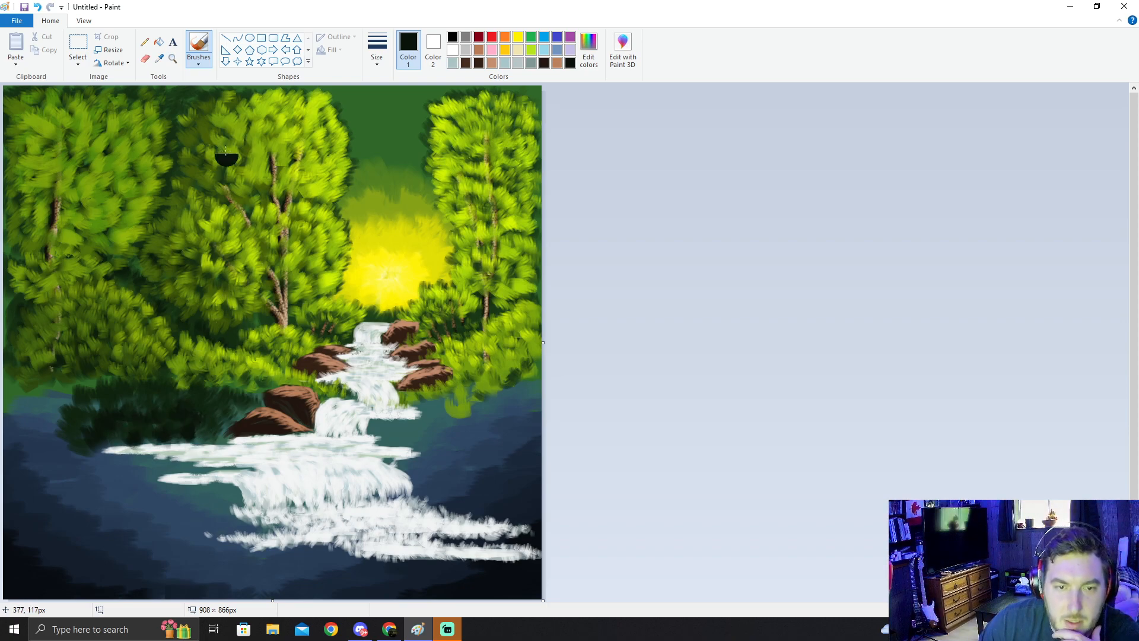
Step: Sample a mid green from the foliage above and dab leaves in rows across the dark left bush
click(159, 58)
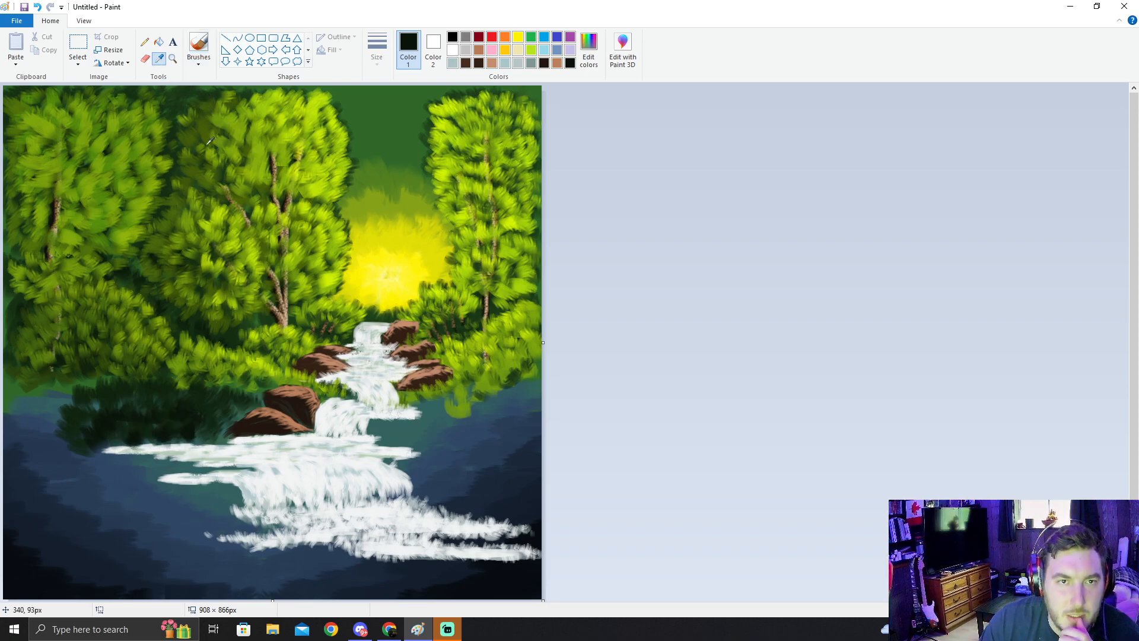
click(185, 361)
mouse_move(84, 407)
mouse_down()
mouse_move(90, 384)
mouse_move(100, 400)
mouse_move(113, 378)
mouse_move(115, 392)
mouse_move(105, 377)
mouse_move(166, 393)
mouse_move(110, 392)
mouse_move(137, 378)
mouse_move(139, 393)
mouse_move(146, 373)
mouse_move(178, 397)
mouse_move(197, 380)
mouse_move(205, 397)
mouse_move(213, 386)
mouse_move(244, 389)
mouse_move(215, 422)
mouse_move(184, 411)
mouse_up()
mouse_move(86, 436)
mouse_down()
mouse_move(101, 404)
mouse_move(101, 416)
mouse_move(107, 399)
mouse_move(106, 412)
mouse_move(114, 402)
mouse_move(123, 412)
mouse_move(131, 395)
mouse_move(131, 407)
mouse_move(151, 392)
mouse_move(164, 409)
mouse_move(235, 407)
mouse_move(220, 429)
mouse_move(131, 433)
mouse_up()
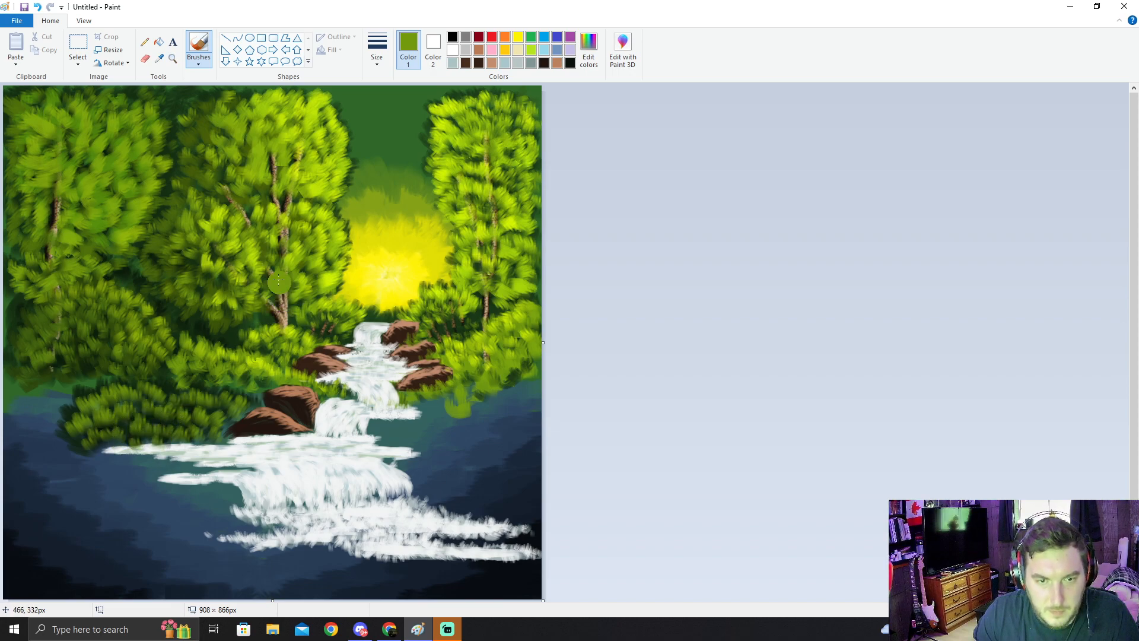
Step: Sample a bright yellow-green and dab highlights over the left bush's upper leaves with a smaller brush
click(159, 58)
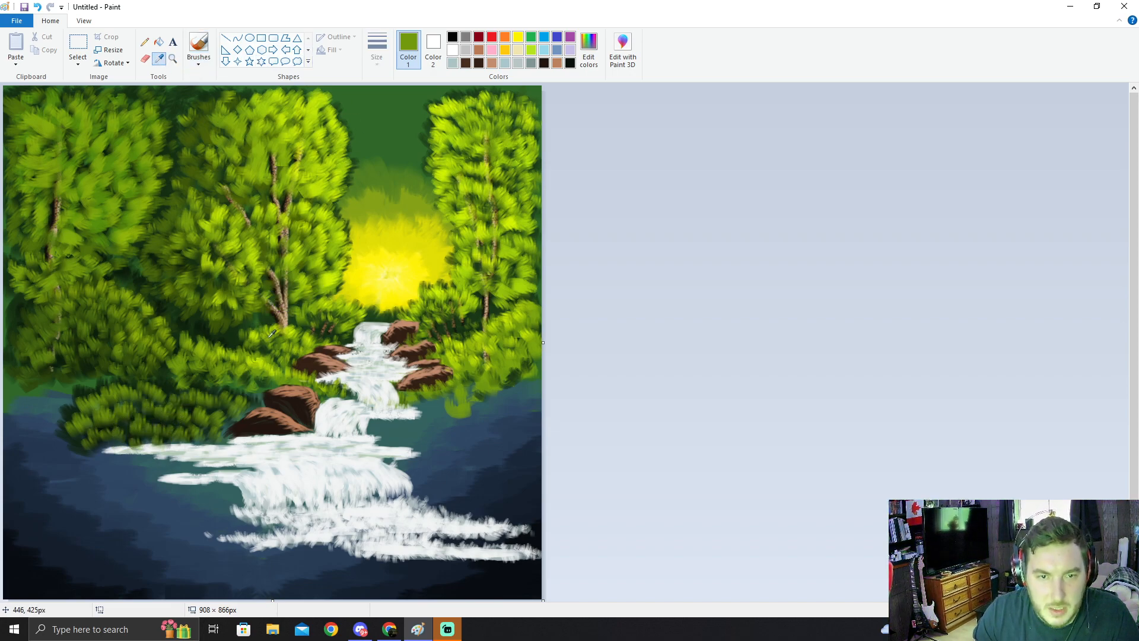
click(261, 397)
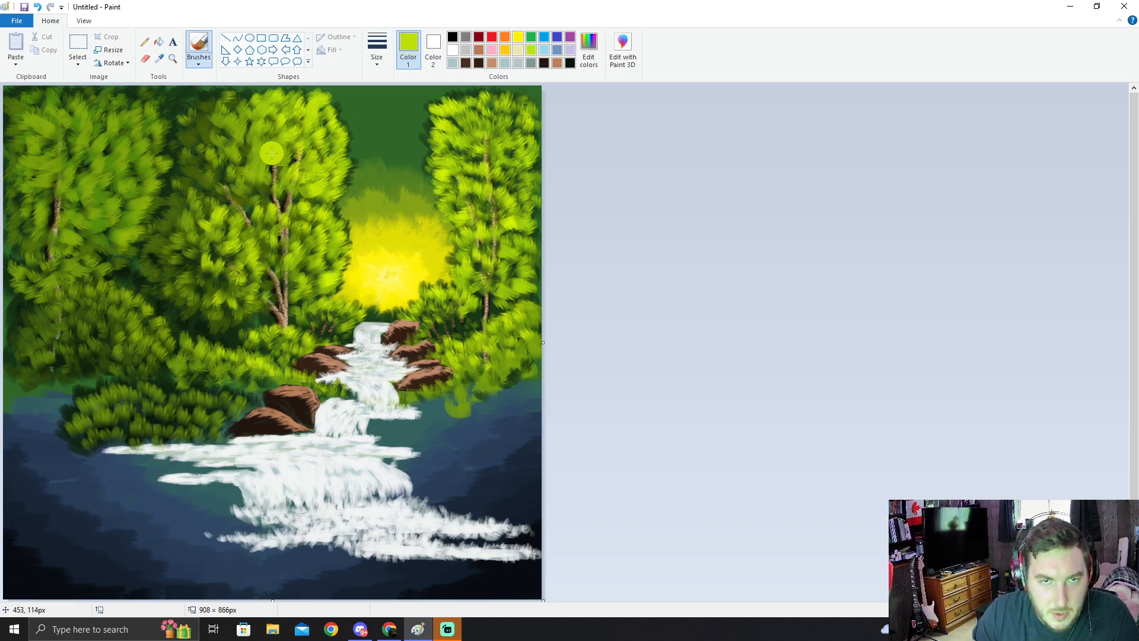
click(377, 48)
click(376, 111)
drag(250, 396, 197, 391)
drag(190, 385, 157, 387)
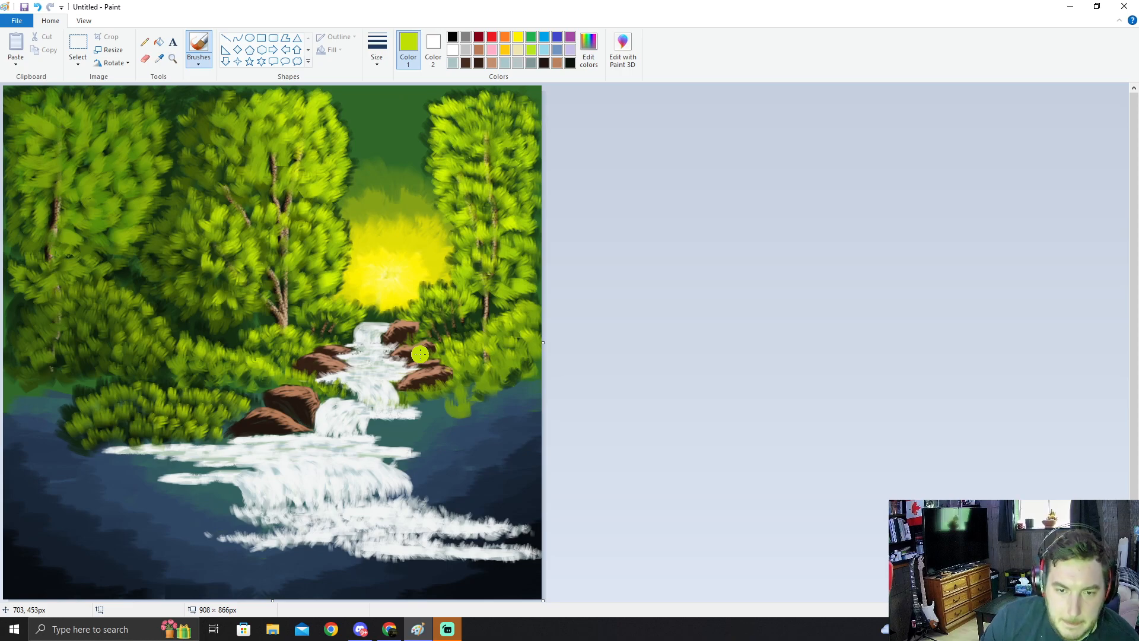
Step: Sample the left bush's dark green and paint the outline of a large bush along the right bank below the rocks
click(160, 59)
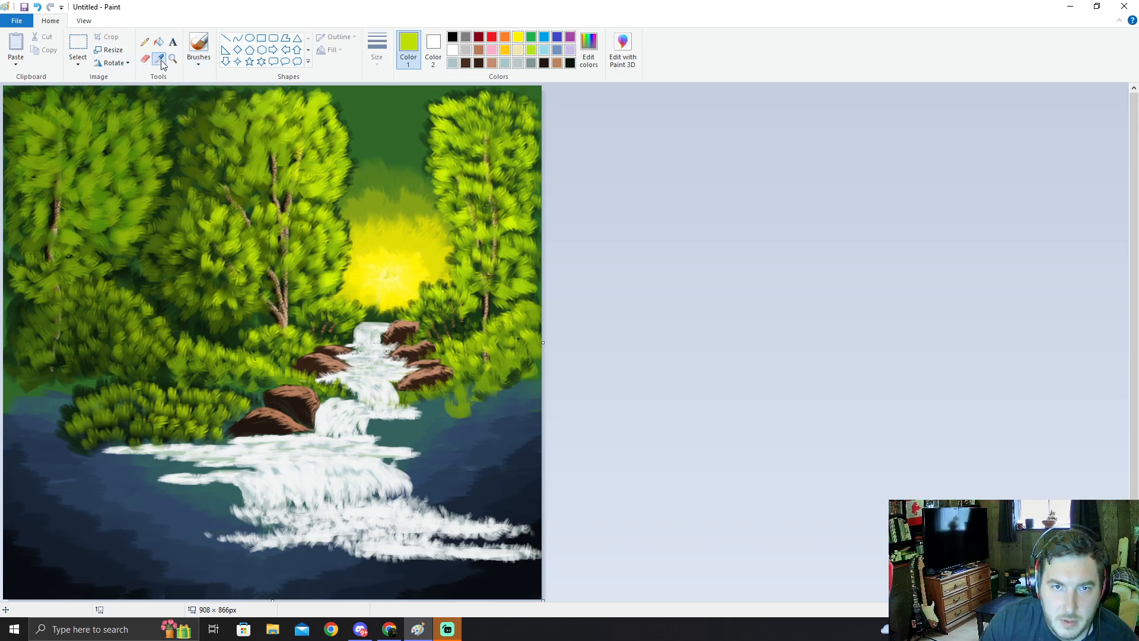
click(69, 412)
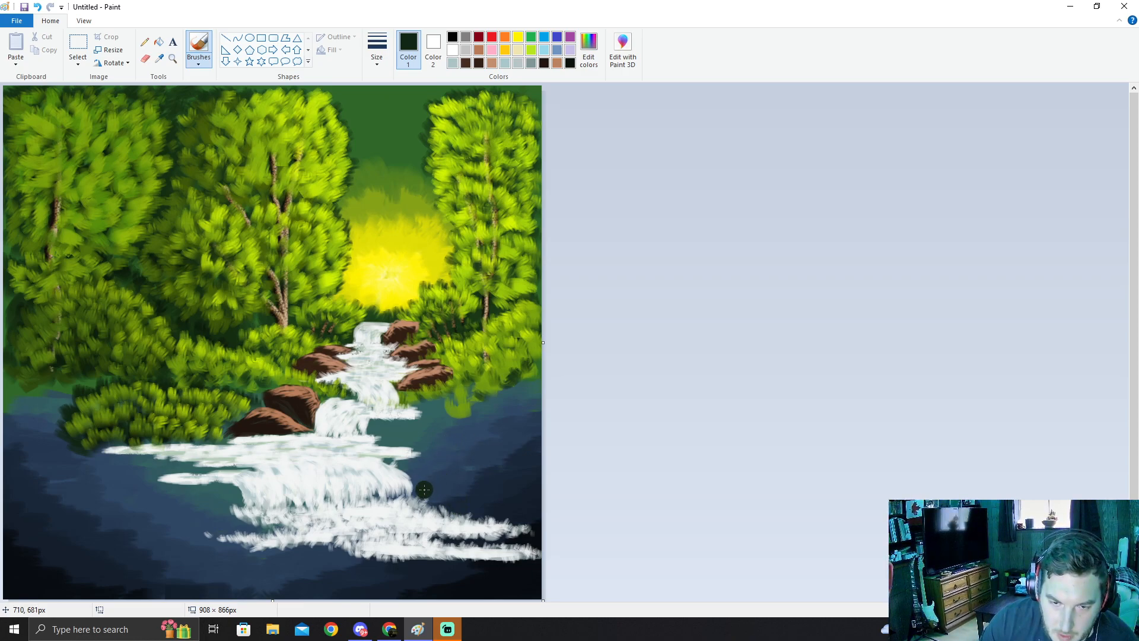
mouse_move(430, 480)
mouse_down()
mouse_move(402, 465)
mouse_move(415, 456)
mouse_move(397, 444)
mouse_move(408, 436)
mouse_move(406, 465)
mouse_move(400, 448)
mouse_move(415, 441)
mouse_move(402, 441)
mouse_move(421, 430)
mouse_move(395, 431)
mouse_move(422, 417)
mouse_move(378, 438)
mouse_move(428, 423)
mouse_move(429, 413)
mouse_move(412, 415)
mouse_move(412, 400)
mouse_move(425, 408)
mouse_move(415, 388)
mouse_move(440, 403)
mouse_move(438, 382)
mouse_move(456, 394)
mouse_move(455, 377)
mouse_move(446, 391)
mouse_move(434, 377)
mouse_move(452, 392)
mouse_move(471, 383)
mouse_move(470, 394)
mouse_move(467, 377)
mouse_move(490, 377)
mouse_move(487, 388)
mouse_move(487, 369)
mouse_move(474, 384)
mouse_move(505, 373)
mouse_move(495, 387)
mouse_move(508, 377)
mouse_move(535, 395)
mouse_up()
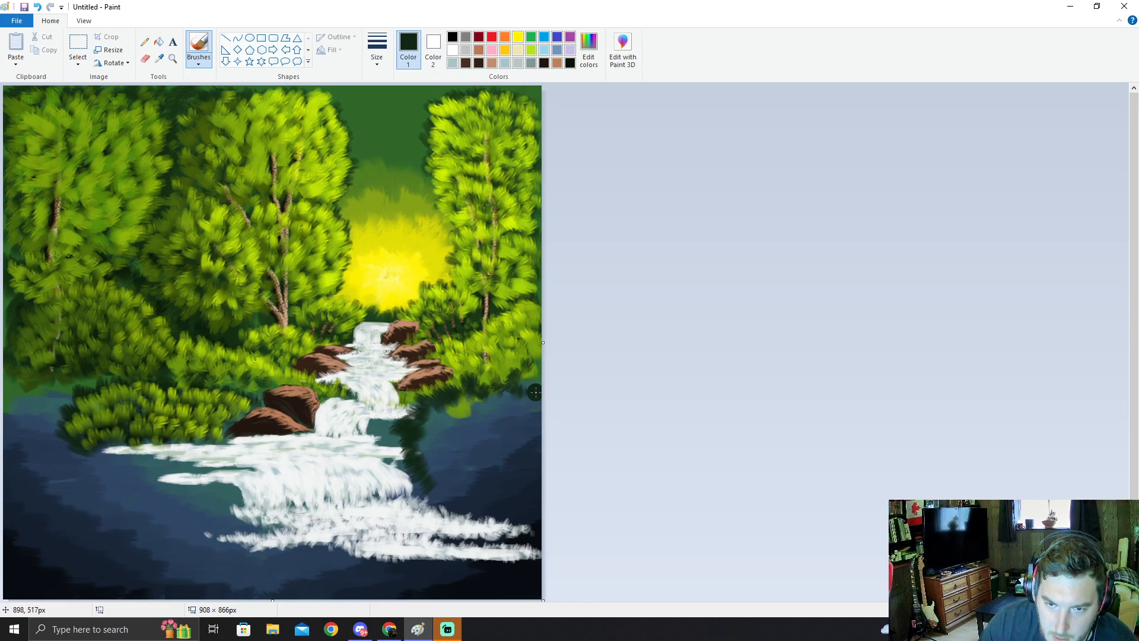
mouse_move(427, 493)
mouse_down()
mouse_move(464, 499)
mouse_move(462, 510)
mouse_move(495, 518)
mouse_up()
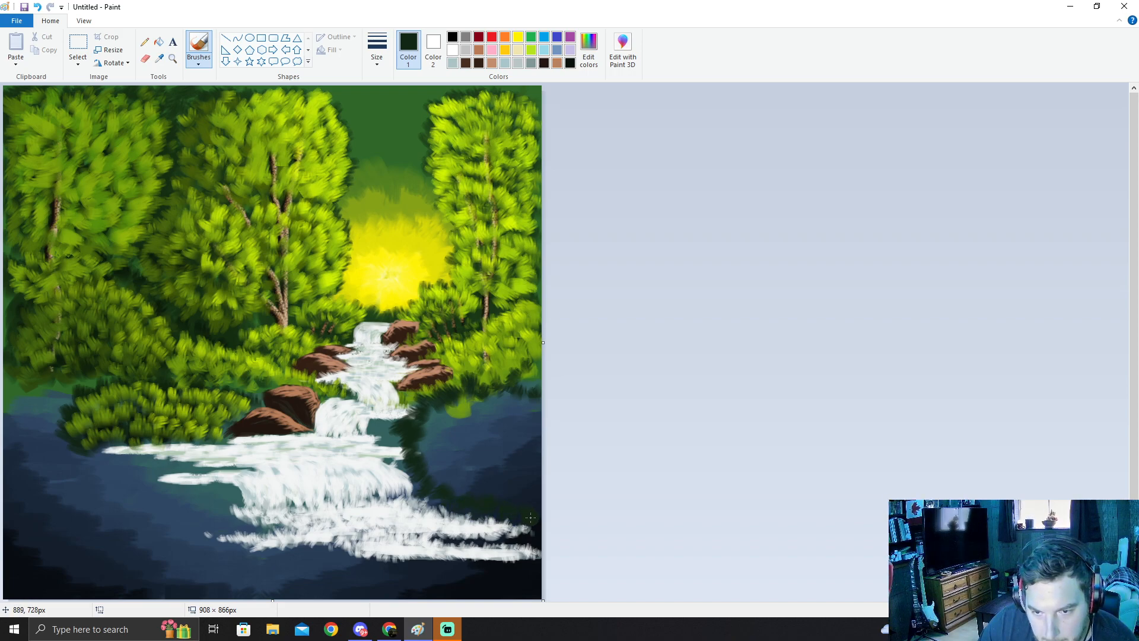
mouse_move(437, 484)
mouse_down()
mouse_move(420, 461)
mouse_move(428, 452)
mouse_move(420, 466)
mouse_move(419, 446)
mouse_move(442, 416)
mouse_move(432, 438)
mouse_move(429, 409)
mouse_move(437, 418)
mouse_move(465, 404)
mouse_up()
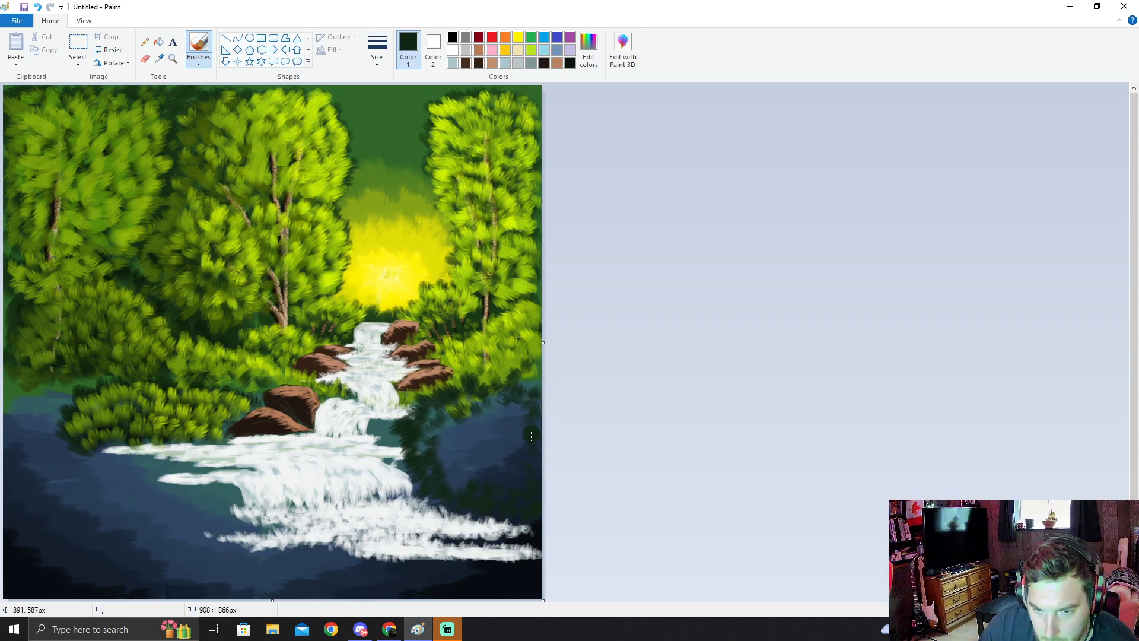
mouse_move(536, 430)
mouse_down()
mouse_move(525, 431)
mouse_move(515, 402)
mouse_move(506, 412)
mouse_up()
drag(495, 400, 487, 412)
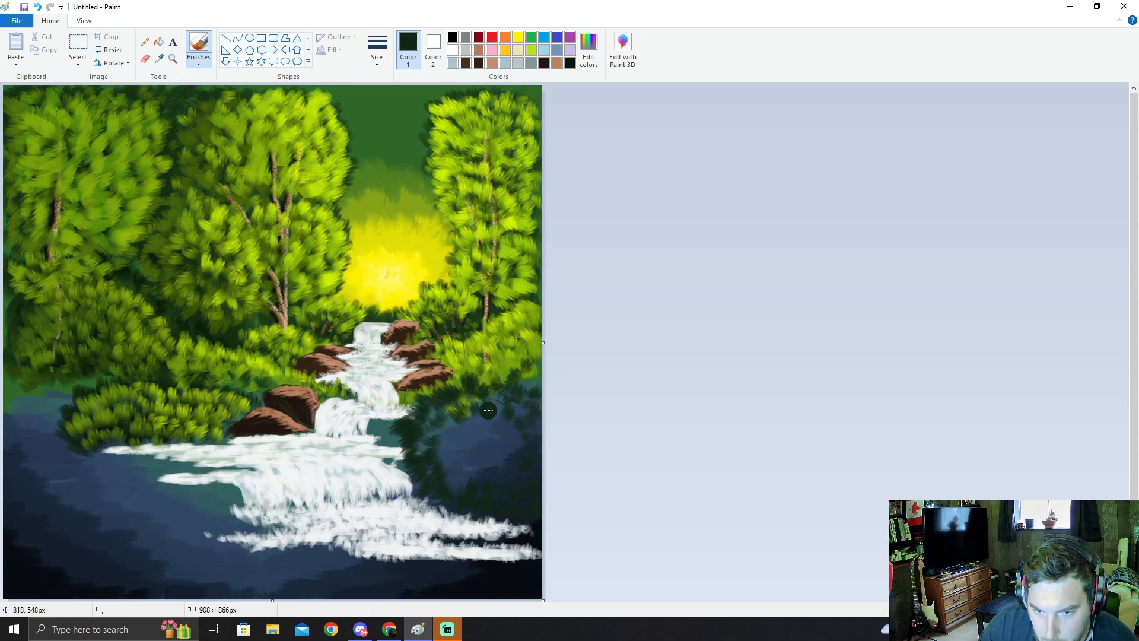
Step: Fill the inside of the new right-bank bush with short dark green leaf dabs
drag(451, 485, 432, 437)
drag(457, 437, 439, 424)
drag(453, 416, 462, 430)
drag(473, 415, 476, 426)
drag(485, 413, 491, 417)
drag(503, 415, 508, 428)
drag(516, 427, 518, 440)
drag(506, 438, 509, 451)
mouse_move(502, 446)
mouse_down()
mouse_move(498, 465)
mouse_move(469, 477)
mouse_move(467, 445)
mouse_move(484, 441)
mouse_move(462, 438)
mouse_move(500, 409)
mouse_up()
mouse_move(497, 401)
mouse_down()
mouse_move(493, 412)
mouse_move(513, 413)
mouse_up()
drag(522, 413, 517, 432)
drag(509, 427, 506, 435)
drag(519, 437, 508, 456)
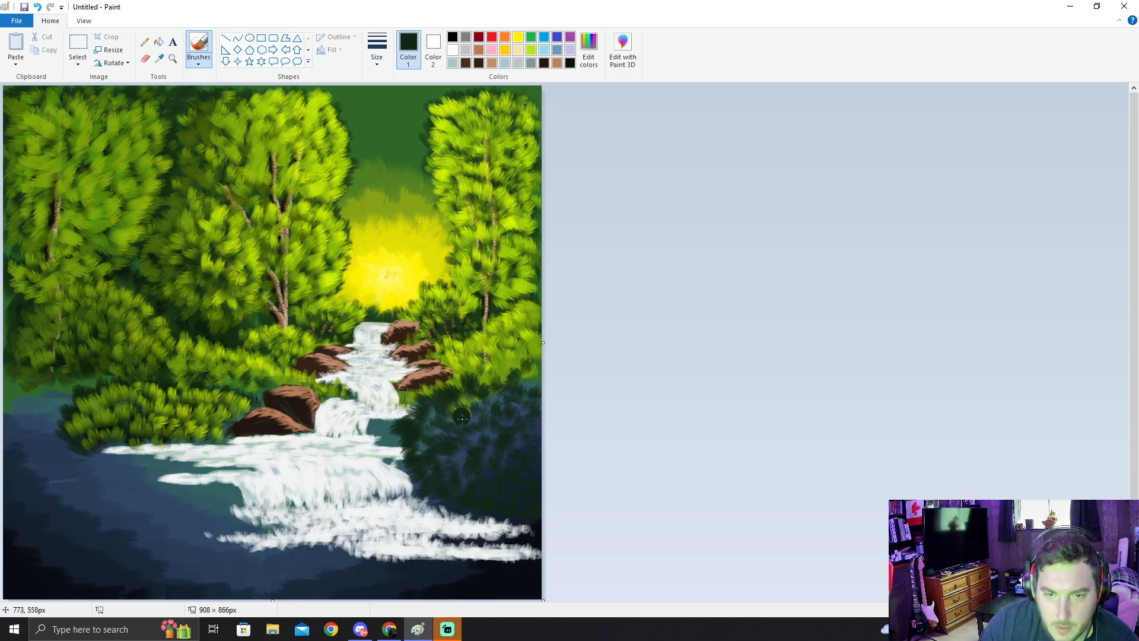
Step: Sample the dark brown under the left rocks and paint a rock between the waterfall and the right bush, using the second-smallest brush size
click(159, 58)
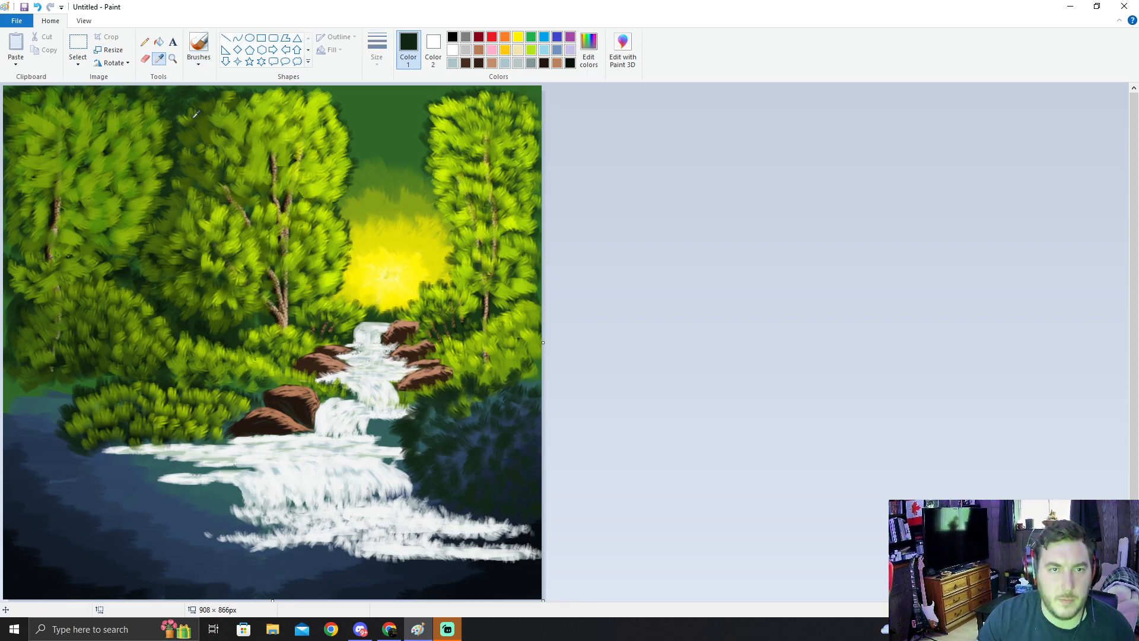
click(275, 440)
click(374, 60)
click(392, 112)
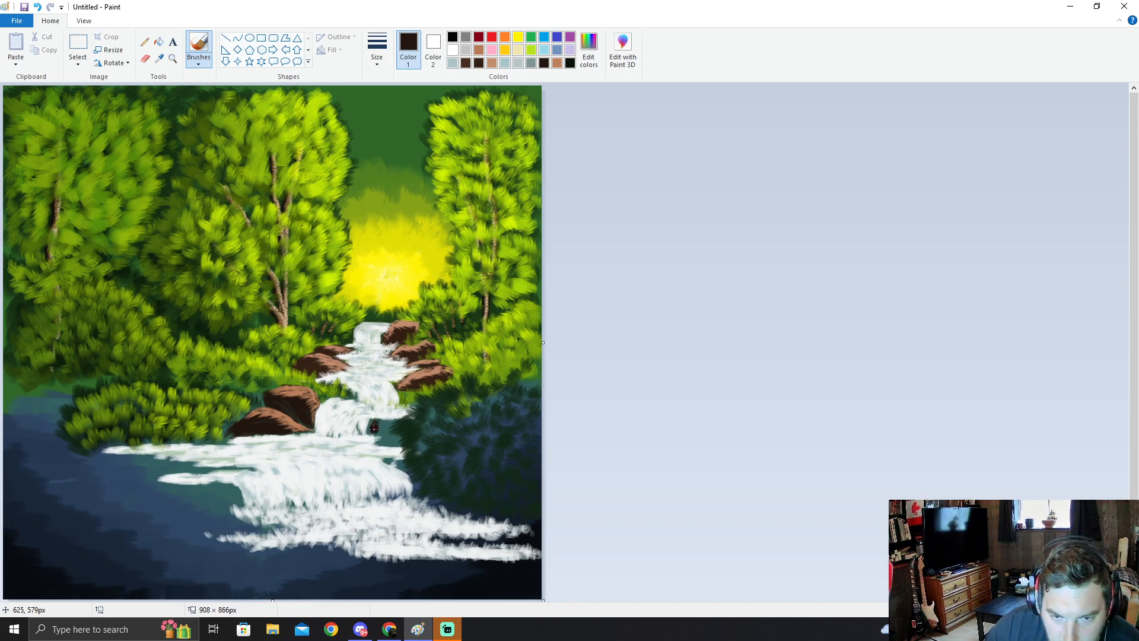
mouse_move(375, 423)
mouse_down()
mouse_move(388, 426)
mouse_move(370, 430)
mouse_up()
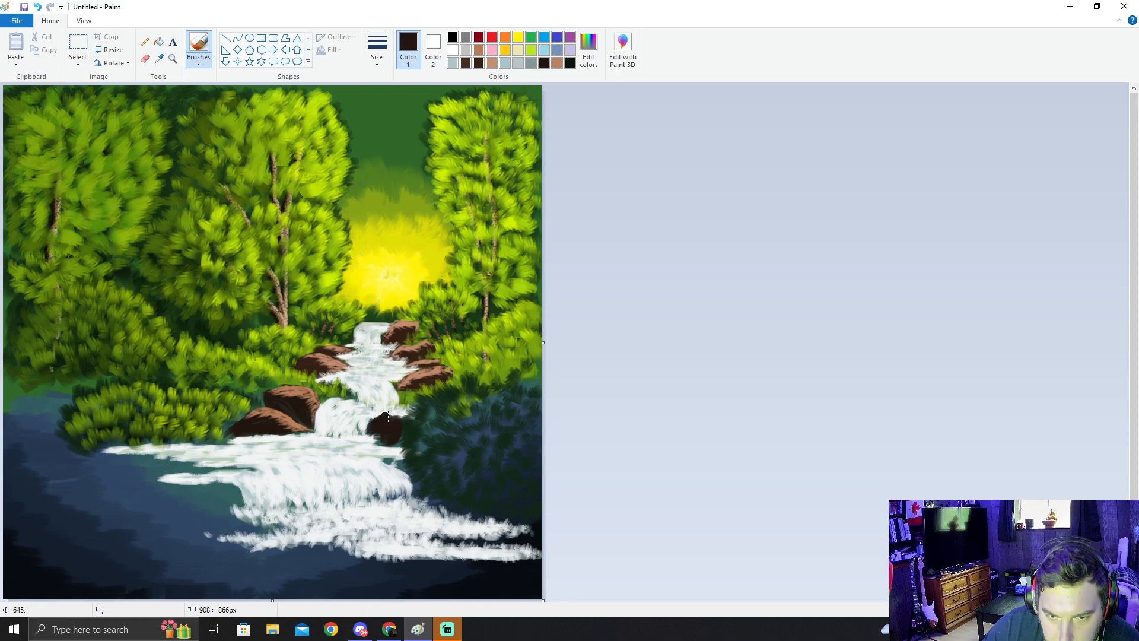
drag(367, 432, 383, 430)
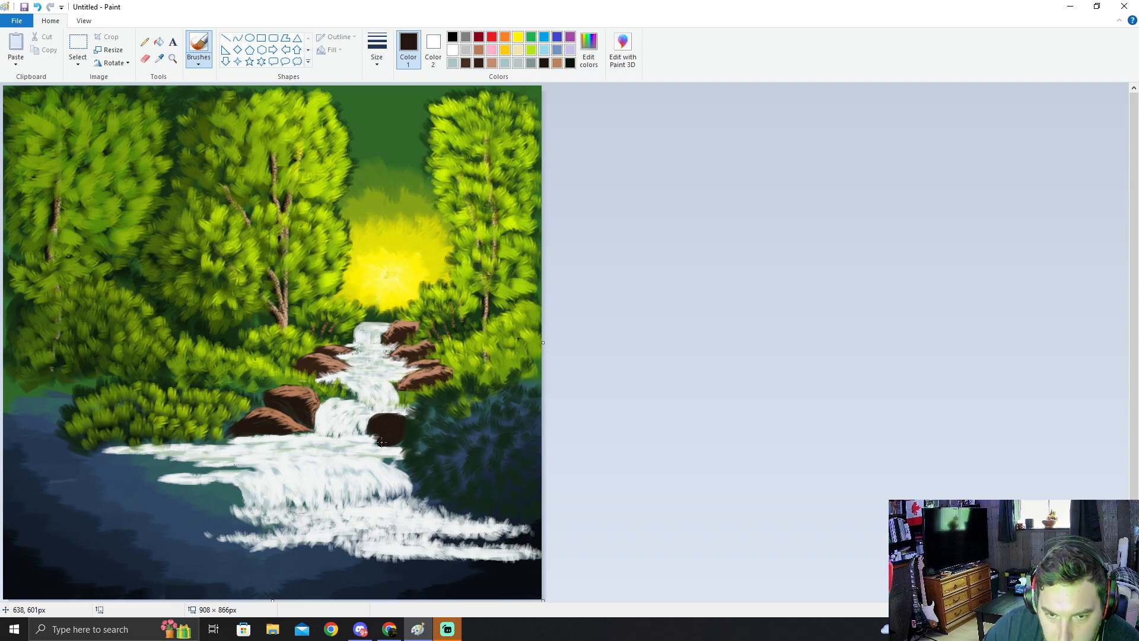
Step: Sample the light brown from the left rocks and highlight the new rock with the smallest brush size
click(159, 59)
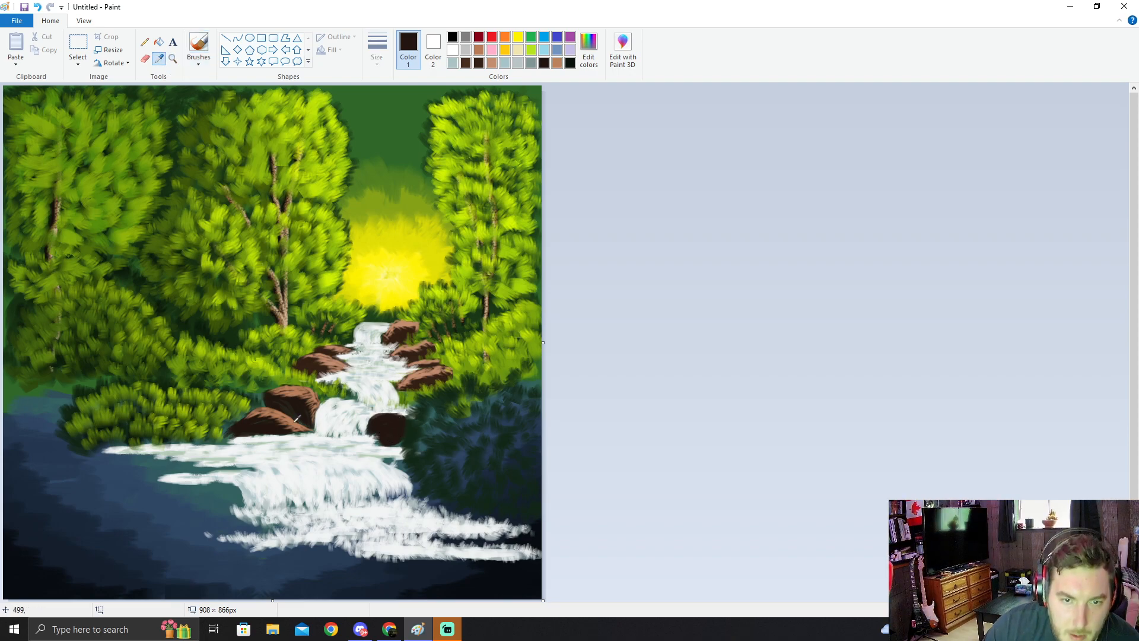
click(297, 390)
click(386, 62)
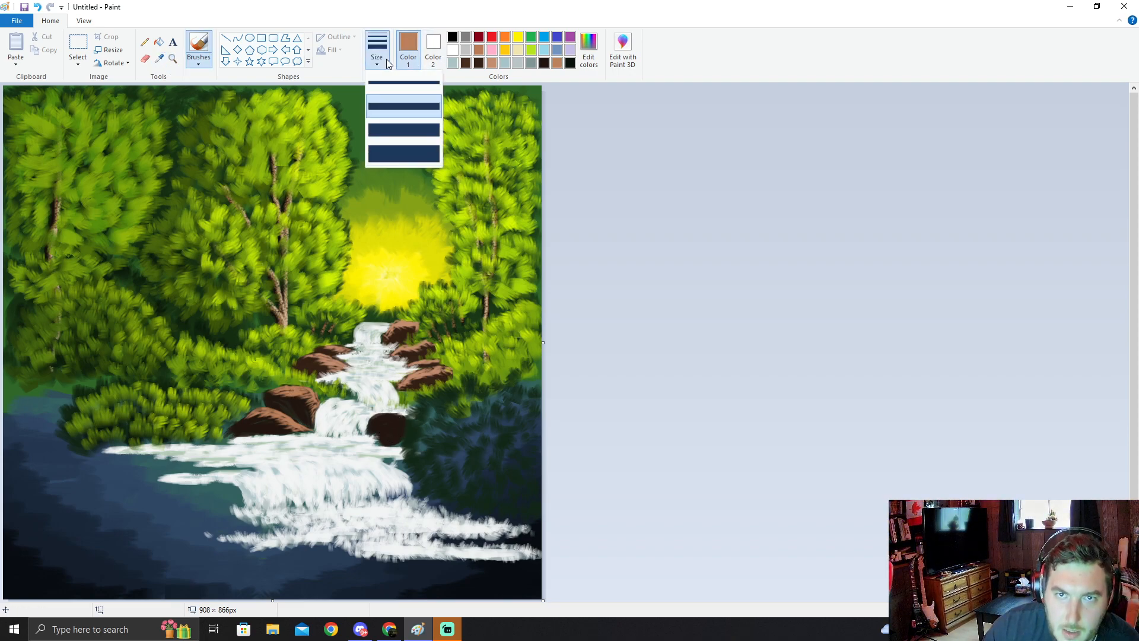
click(403, 85)
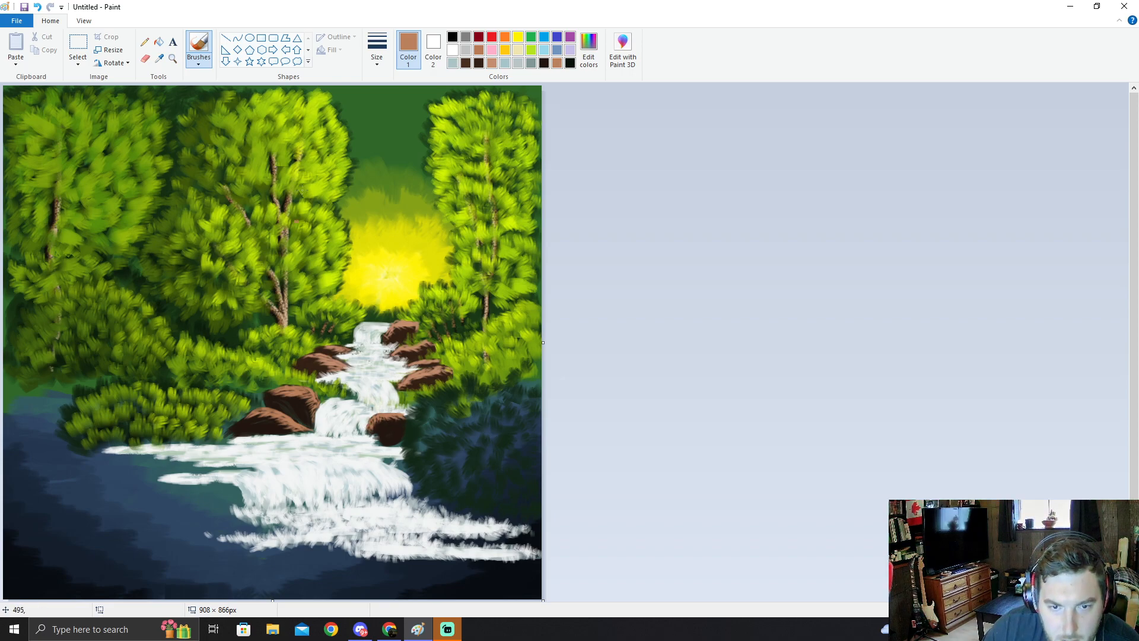
Step: Sample the right bush's dark green and touch up the foliage edges around the rocks with the second-smallest brush size
click(159, 60)
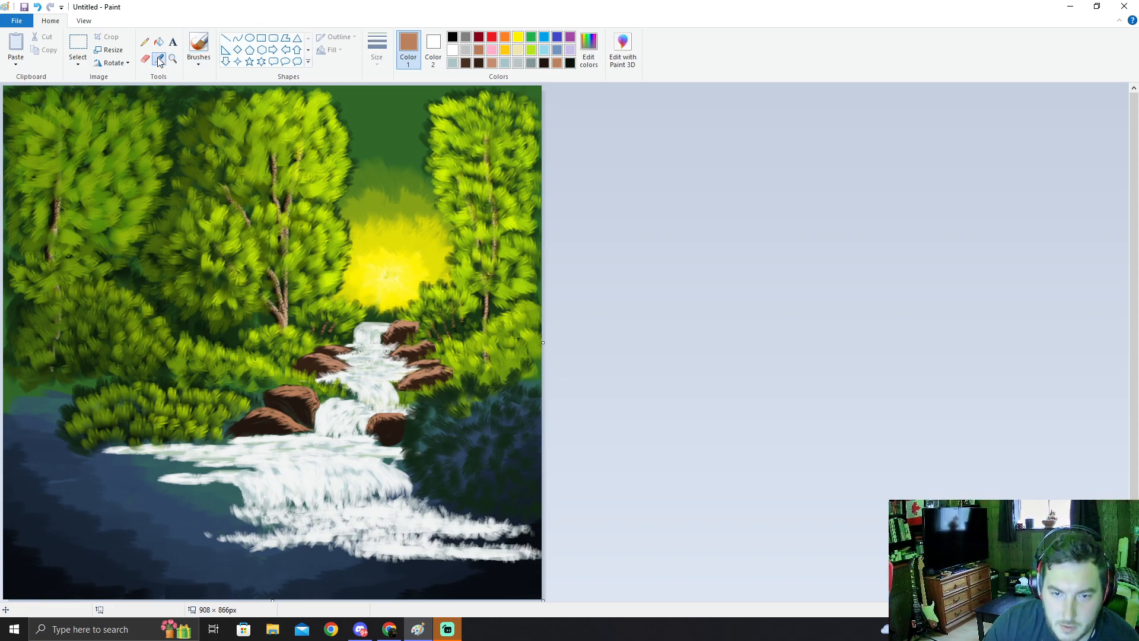
click(420, 421)
click(378, 45)
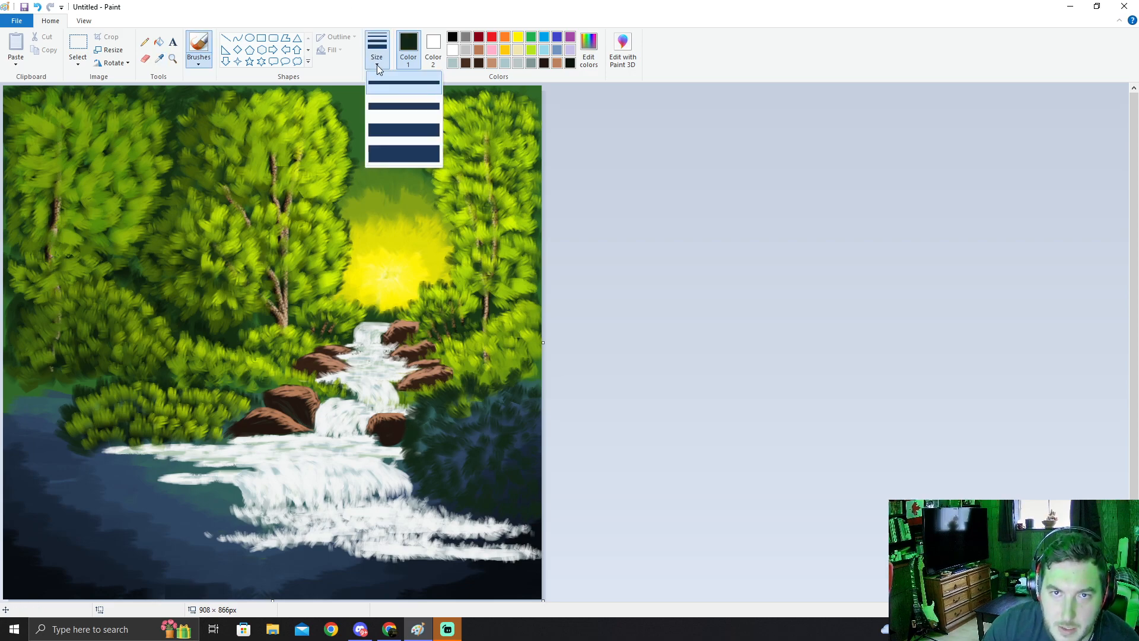
click(375, 113)
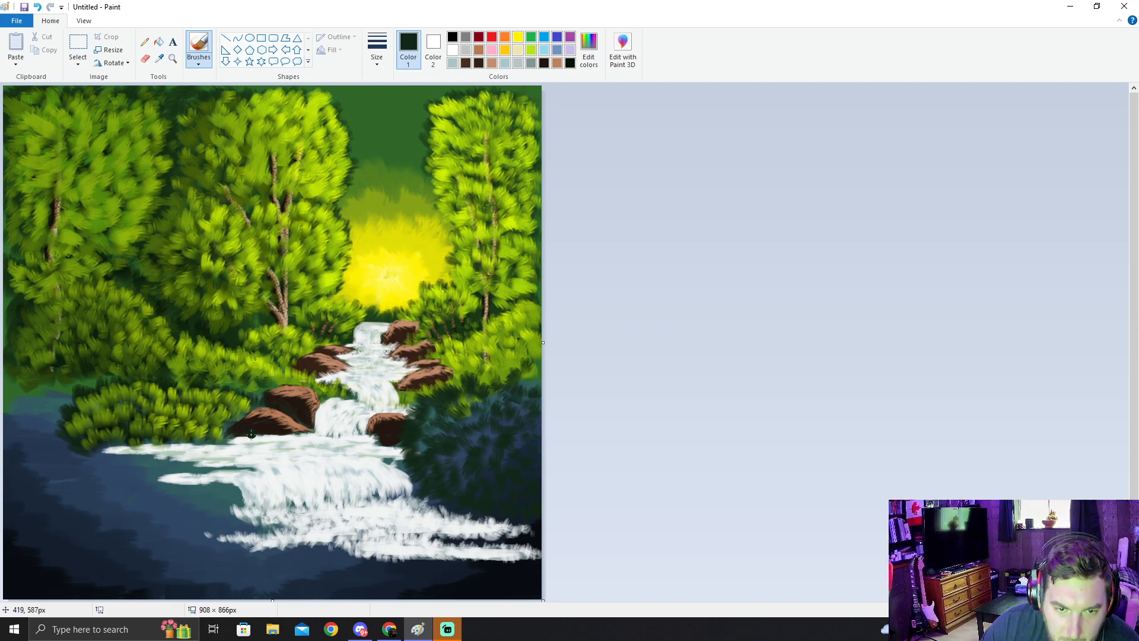
Step: Sample a mid green from the left bush and dab leaves over the outer edge of the neighbouring left rocks
click(159, 59)
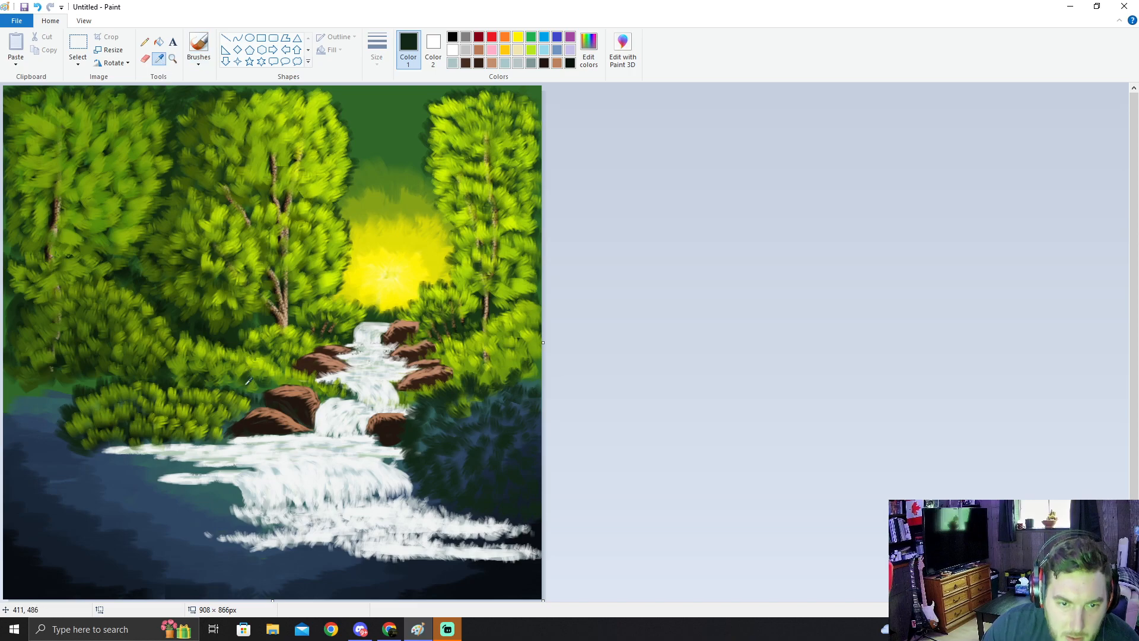
click(216, 425)
drag(228, 429, 249, 429)
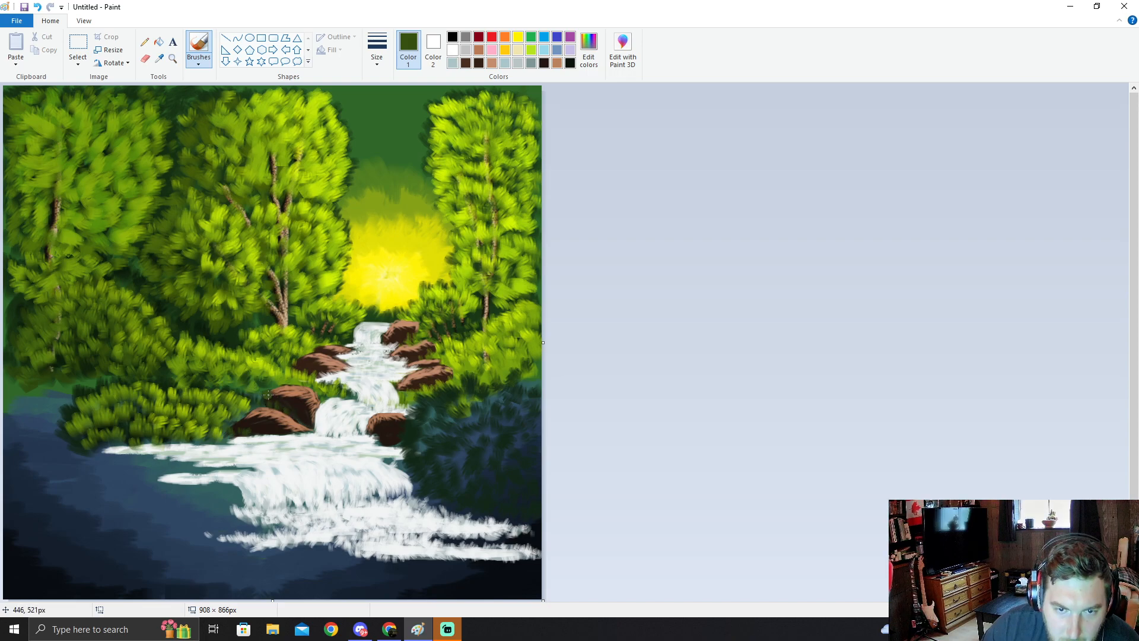
click(159, 59)
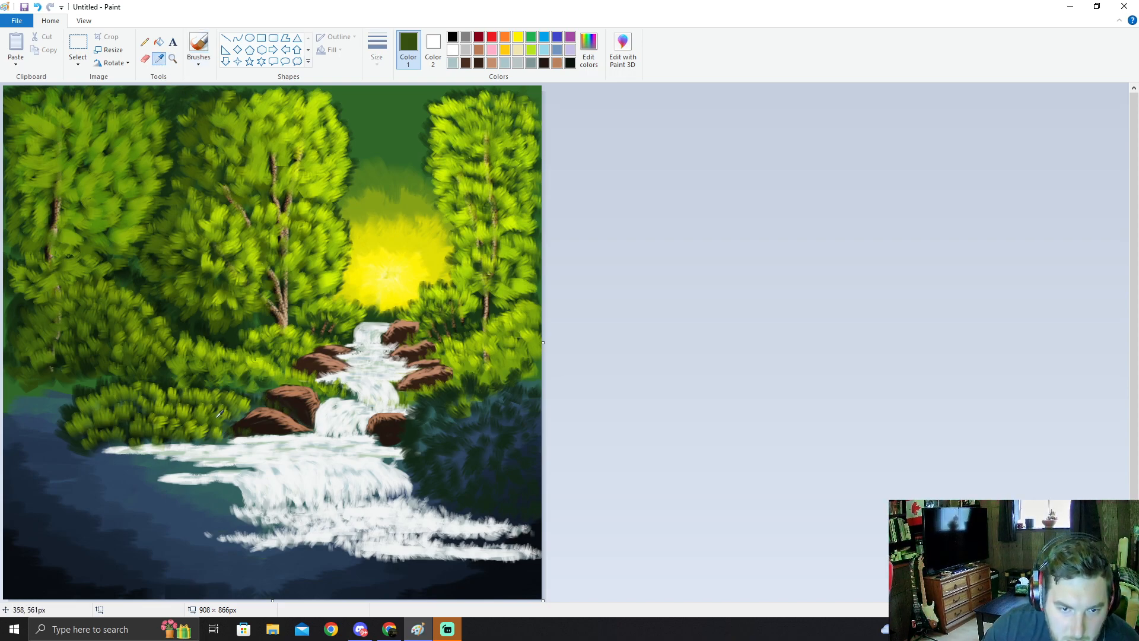
Step: Touch up the left bank's bush beside the lower rocks with sampled green and the water's edge below them with sampled white
click(219, 414)
drag(239, 429, 260, 425)
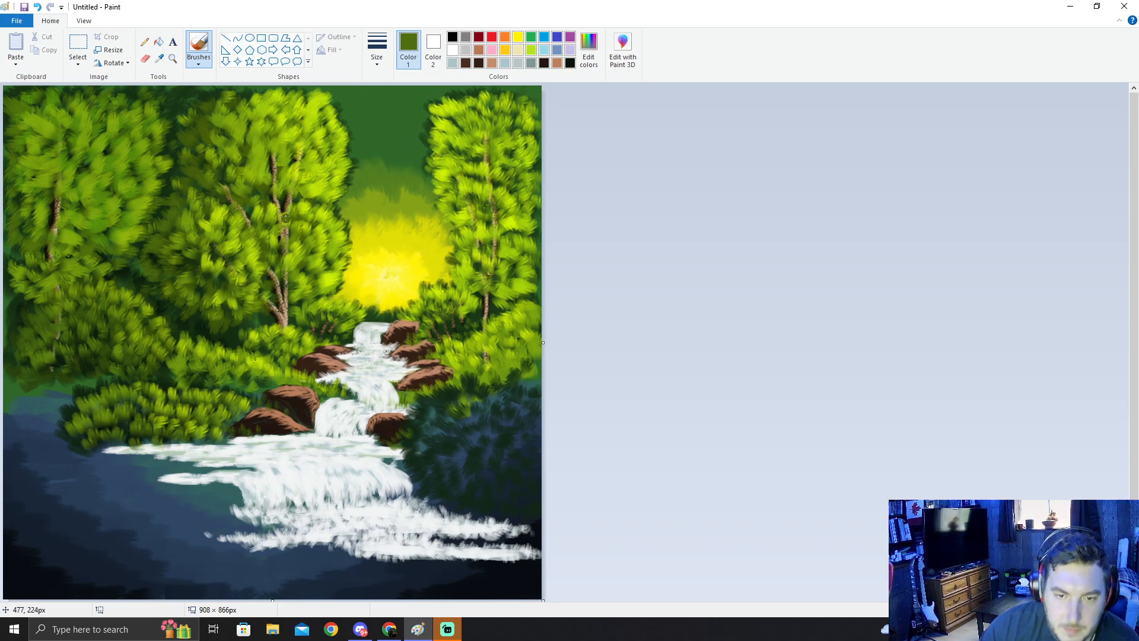
click(159, 58)
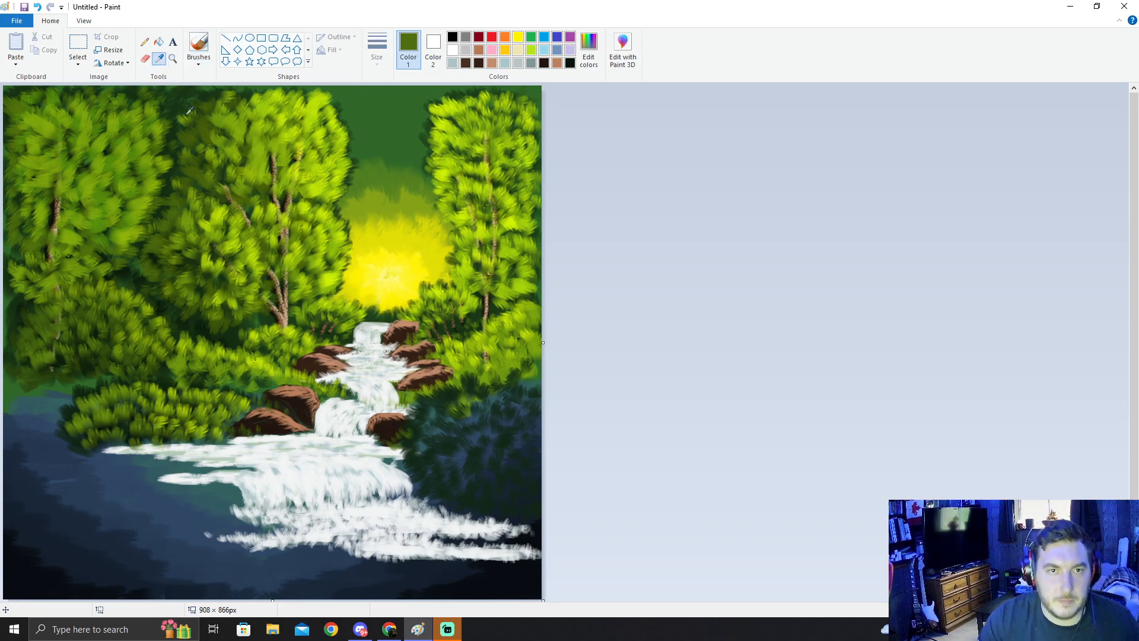
click(271, 438)
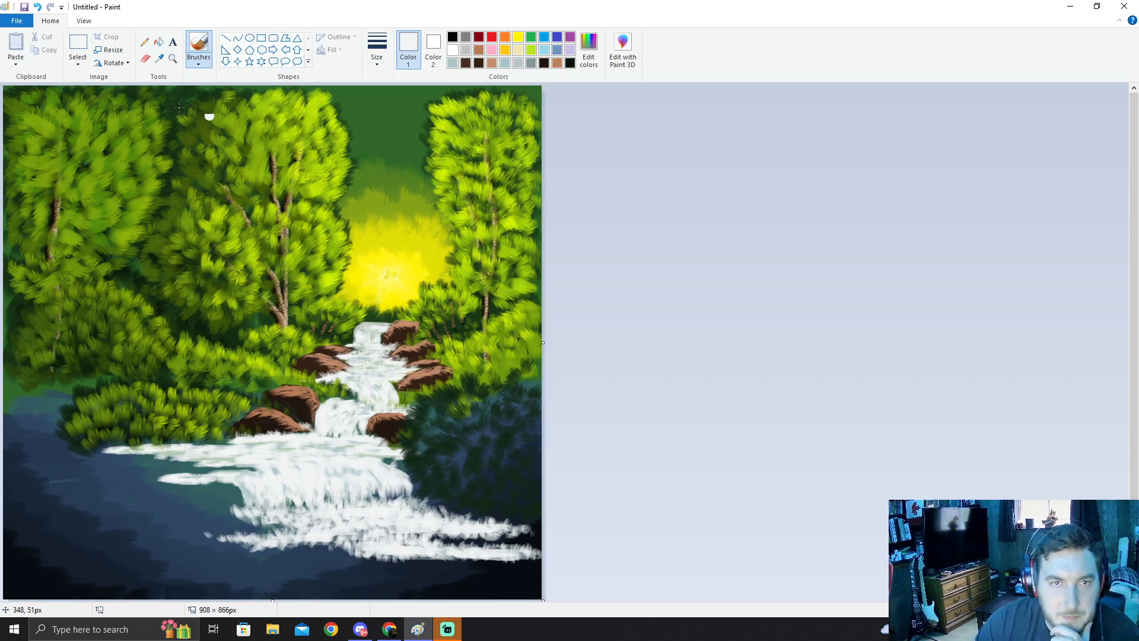
Step: Sample a dark olive green from the left bank's bush and brush leaf strokes over the bluish bush right of the waterfall
click(159, 58)
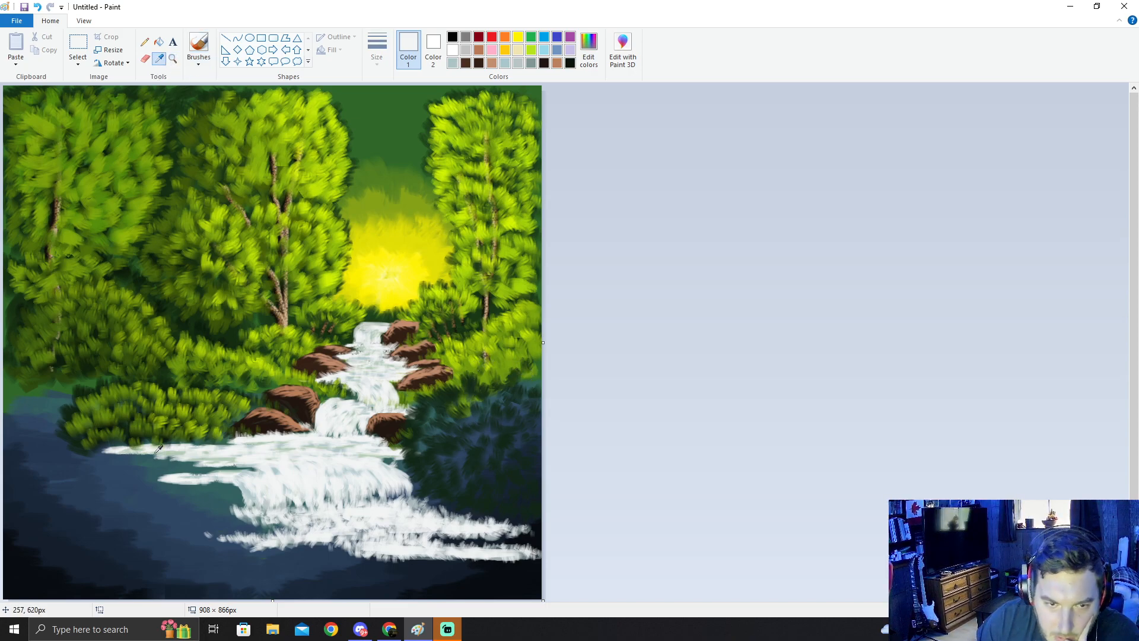
click(109, 431)
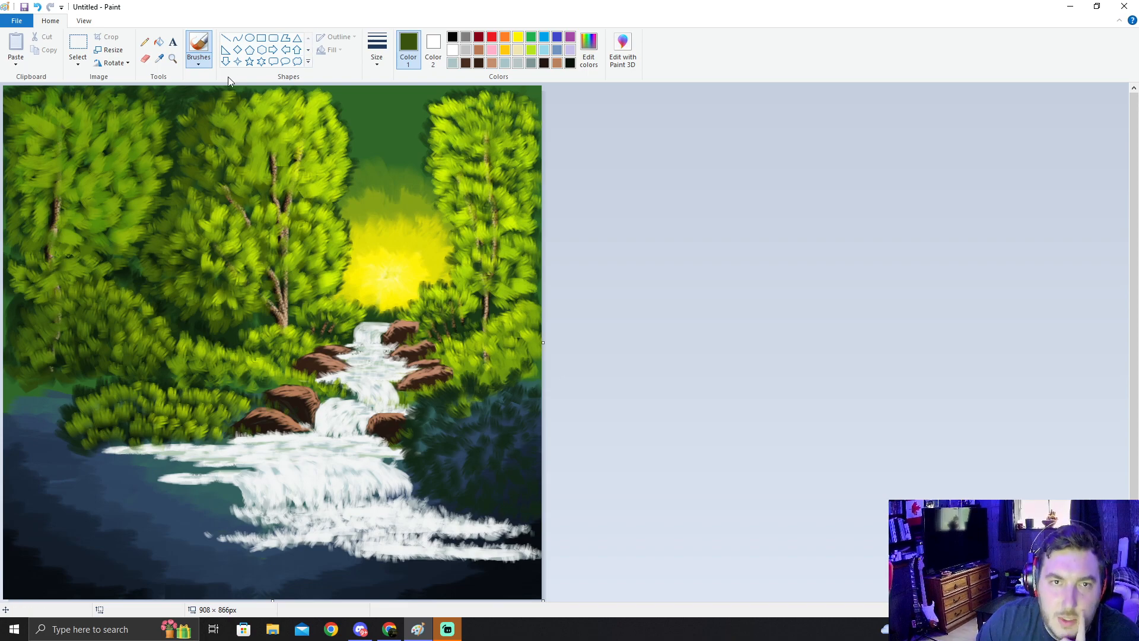
click(374, 63)
click(404, 128)
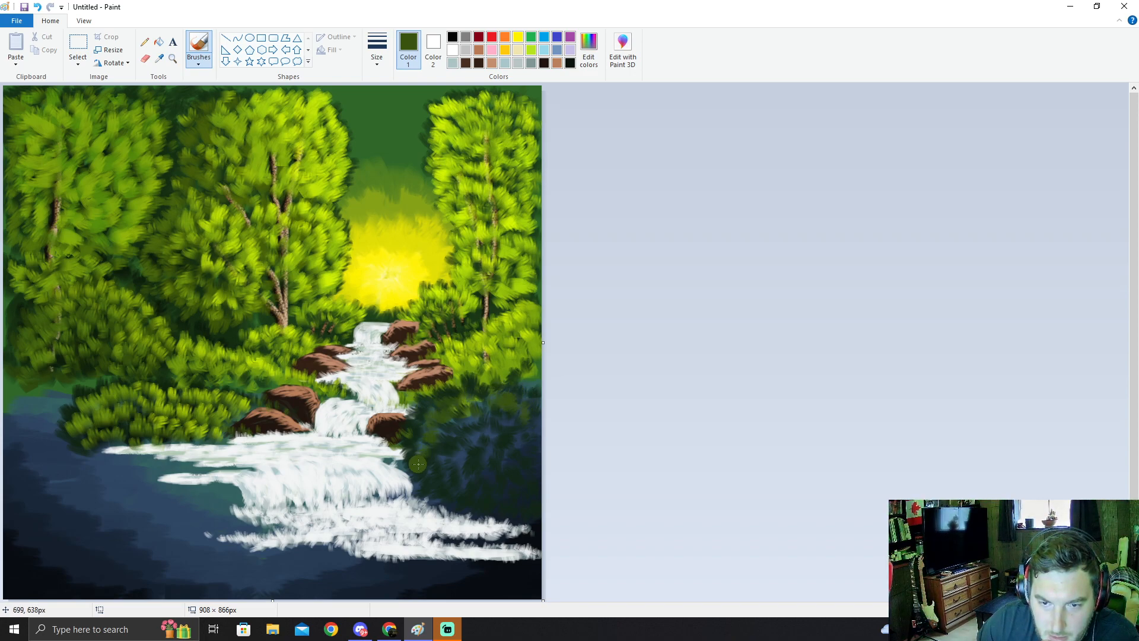
mouse_move(439, 481)
mouse_down()
mouse_move(460, 495)
mouse_move(506, 497)
mouse_move(520, 511)
mouse_move(529, 489)
mouse_up()
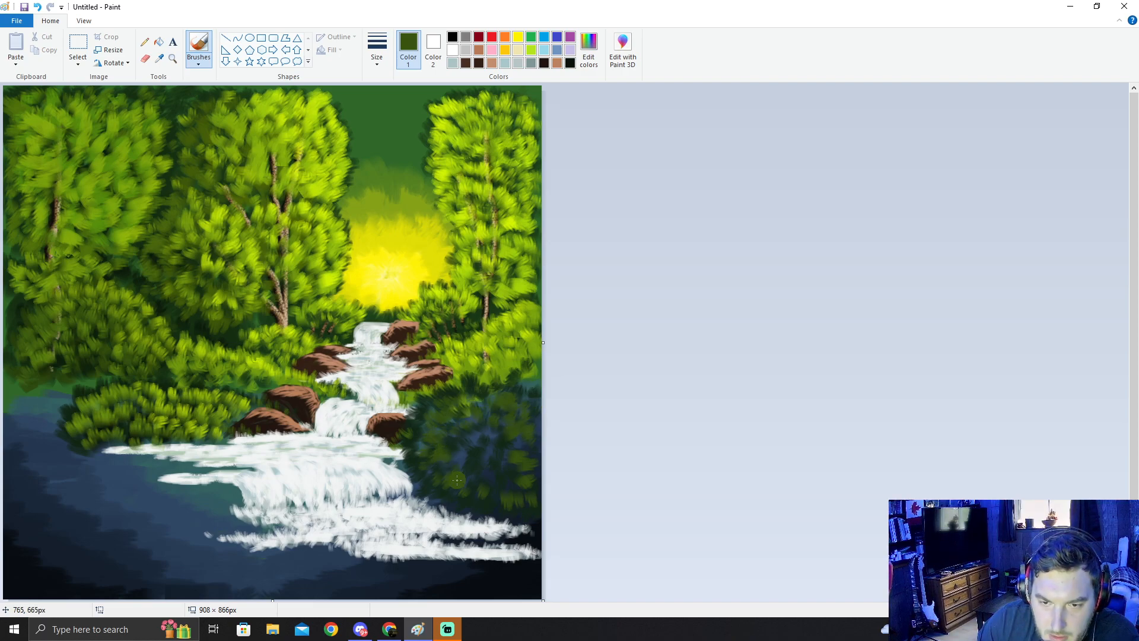
drag(506, 481, 509, 468)
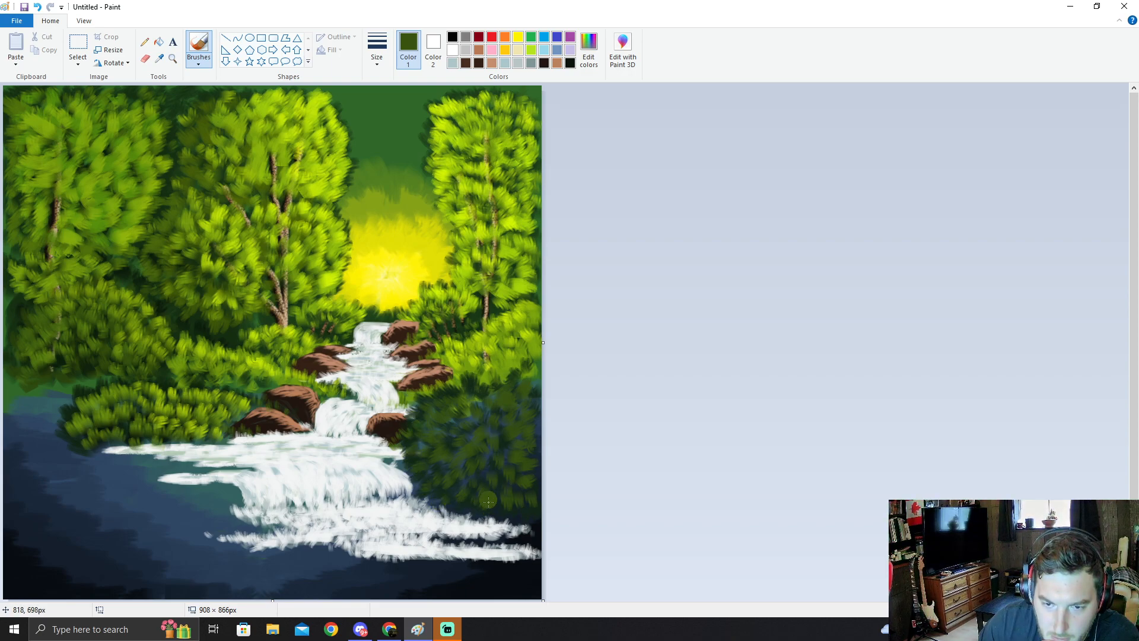
Step: Sample a near-black green from the left bush's shadows and paint dark gaps between the leaves of the bush right of the waterfall
click(160, 59)
click(111, 426)
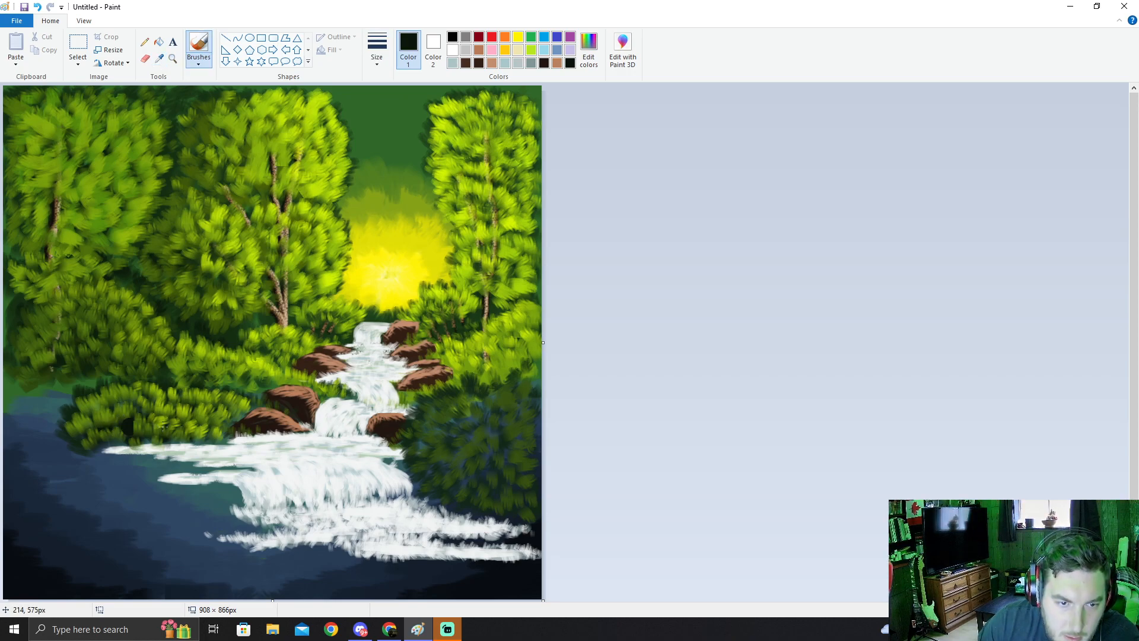
mouse_move(454, 420)
mouse_down()
mouse_move(508, 407)
mouse_move(483, 410)
mouse_move(493, 447)
mouse_move(462, 478)
mouse_move(482, 466)
mouse_move(497, 490)
mouse_move(518, 476)
mouse_move(498, 454)
mouse_move(454, 476)
mouse_move(438, 469)
mouse_move(430, 420)
mouse_move(468, 407)
mouse_move(516, 422)
mouse_move(473, 452)
mouse_move(467, 475)
mouse_move(480, 495)
mouse_move(497, 486)
mouse_move(521, 495)
mouse_move(517, 427)
mouse_up()
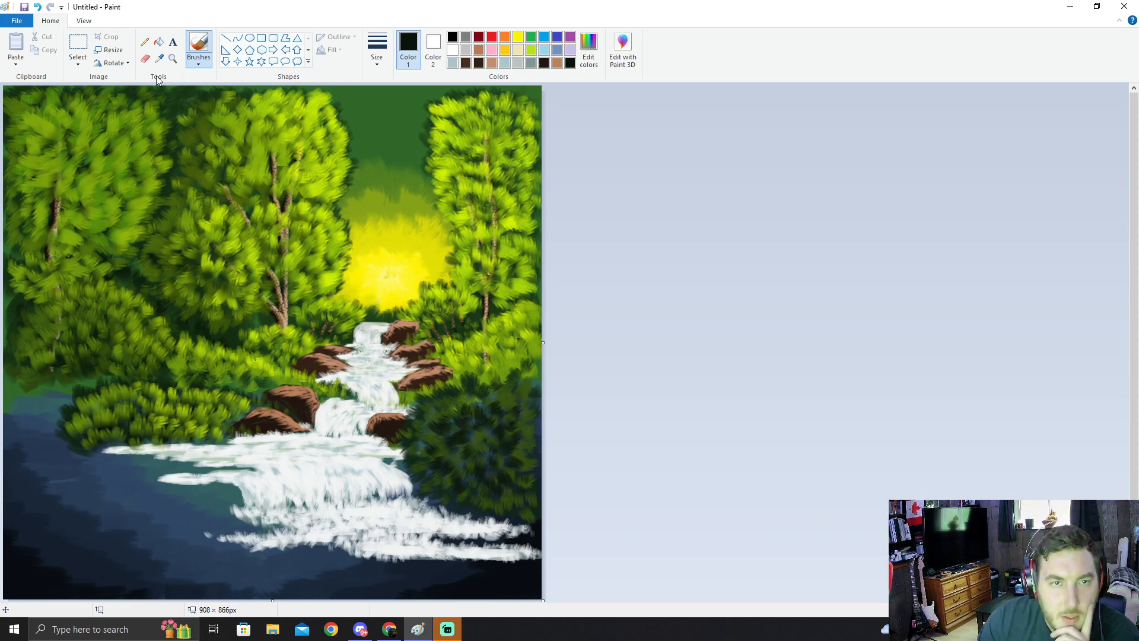
Step: Sample olive and brighter greens from the left bank's bush and paint leaf highlights across the bush right of the waterfall
click(160, 58)
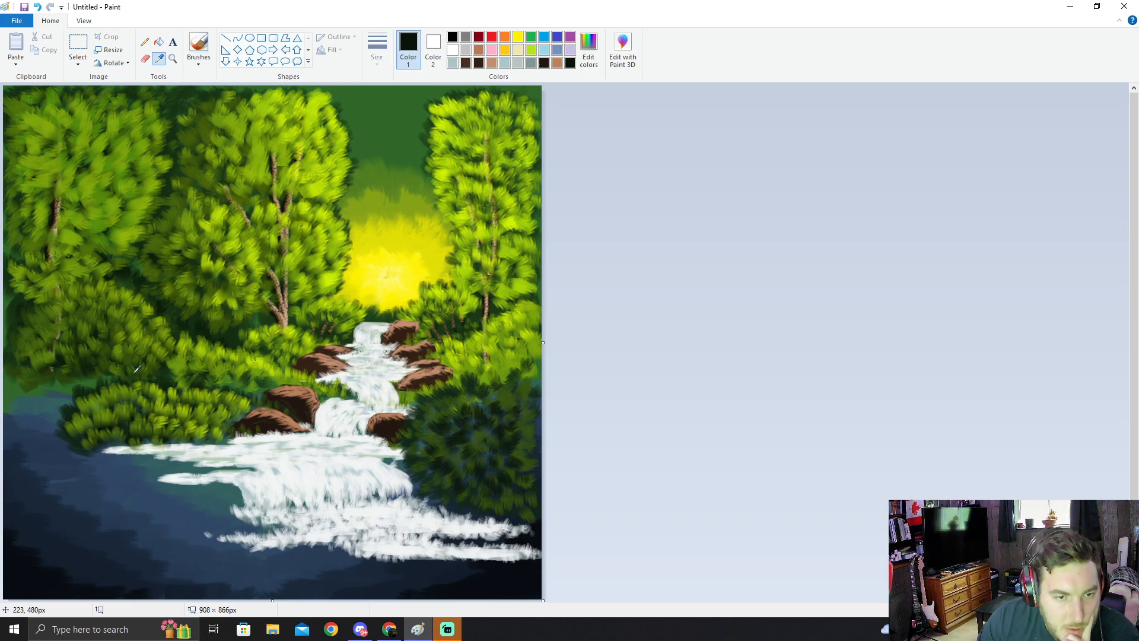
click(98, 421)
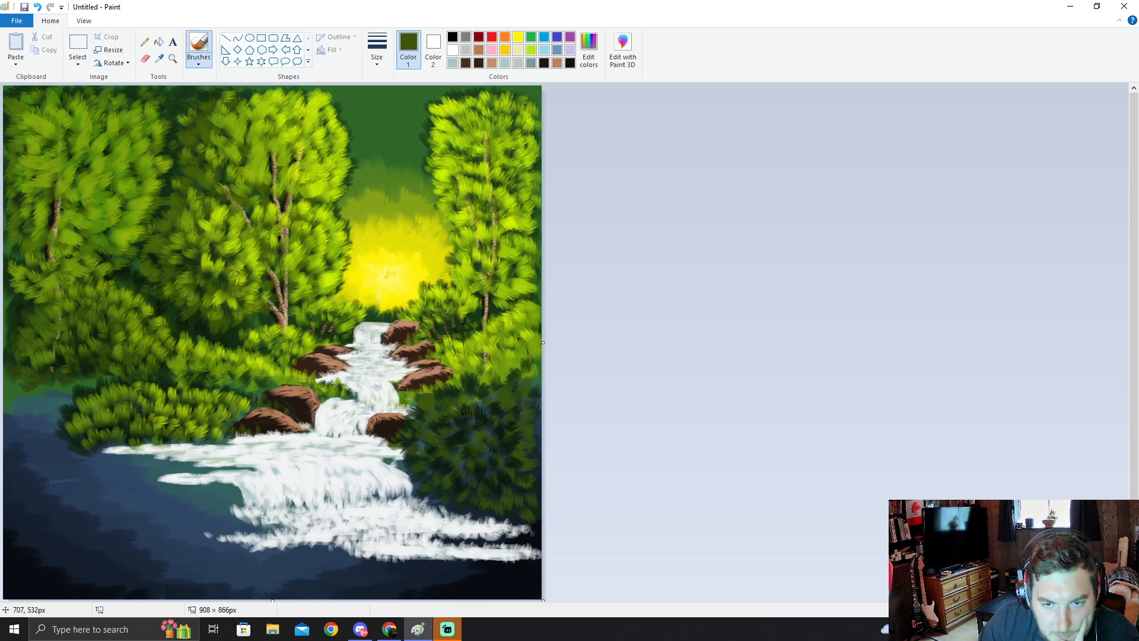
click(159, 58)
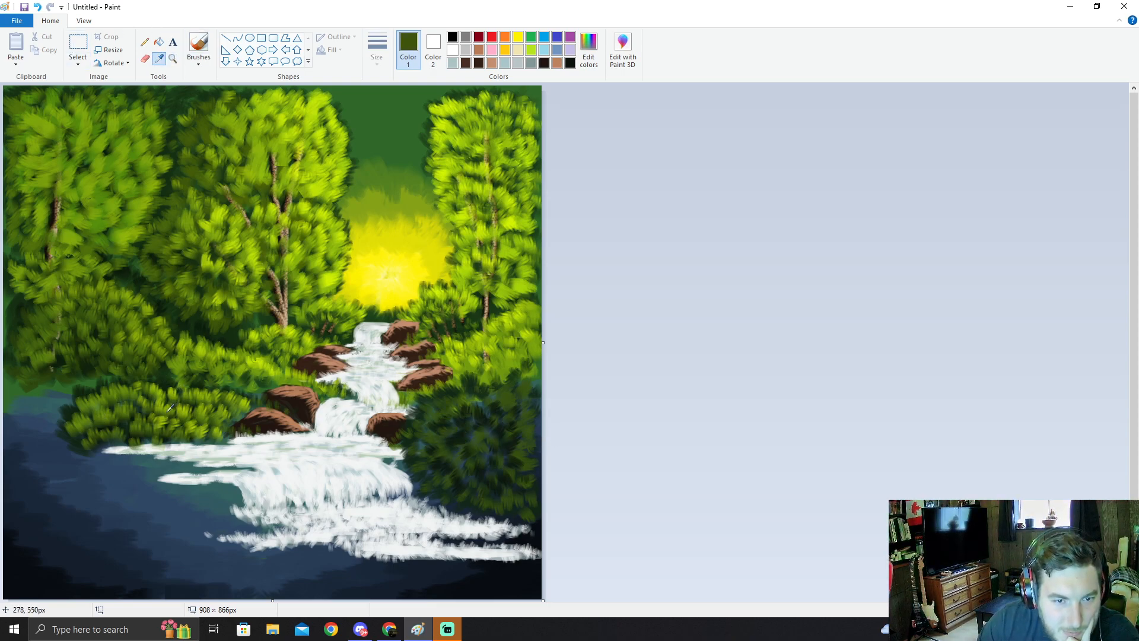
click(125, 410)
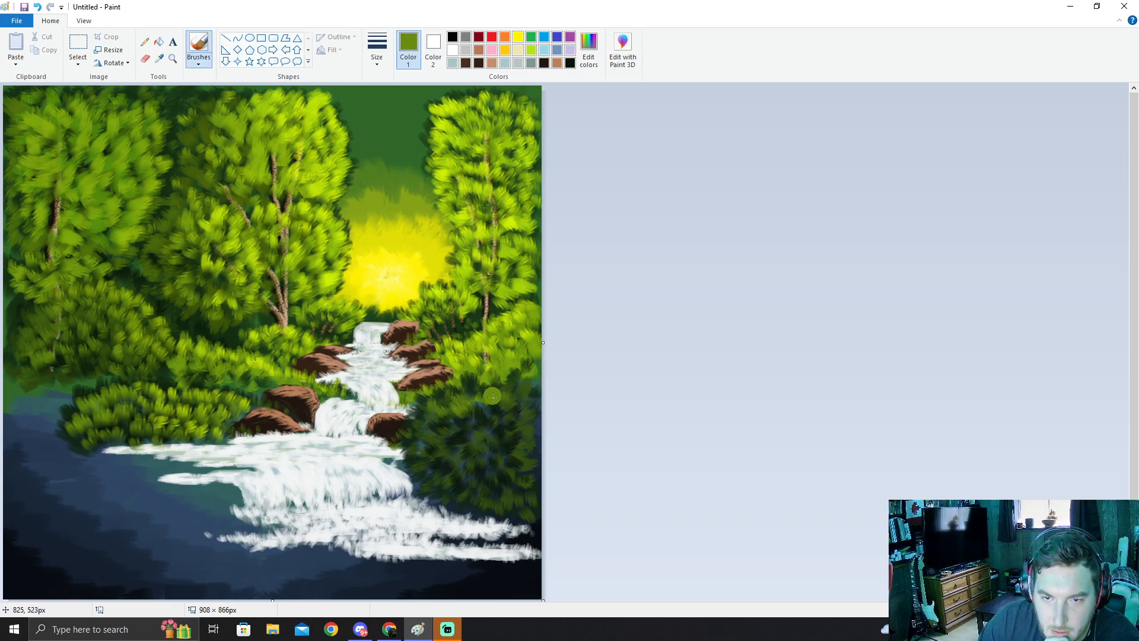
mouse_move(427, 417)
mouse_down()
mouse_move(421, 447)
mouse_move(468, 500)
mouse_move(529, 507)
mouse_move(517, 425)
mouse_move(487, 409)
mouse_move(443, 441)
mouse_move(459, 455)
mouse_move(457, 477)
mouse_move(498, 489)
mouse_move(487, 470)
mouse_move(513, 484)
mouse_move(498, 454)
mouse_move(462, 439)
mouse_move(494, 425)
mouse_move(441, 441)
mouse_move(421, 470)
mouse_move(471, 511)
mouse_move(425, 490)
mouse_move(409, 465)
mouse_move(417, 461)
mouse_move(398, 468)
mouse_move(422, 417)
mouse_up()
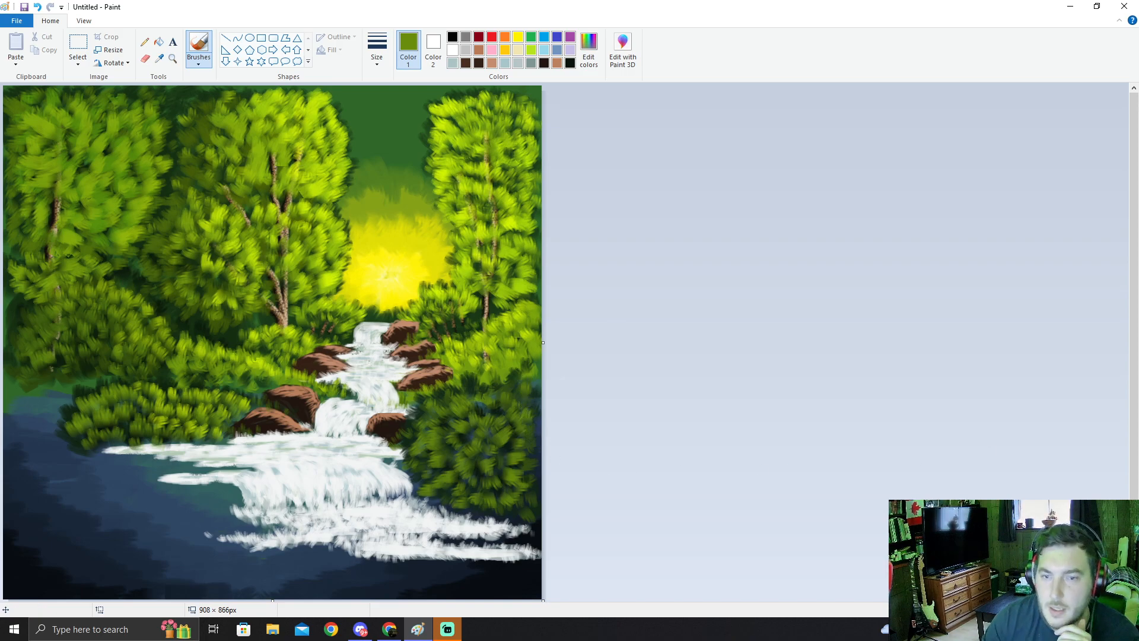
key(alt+Tab)
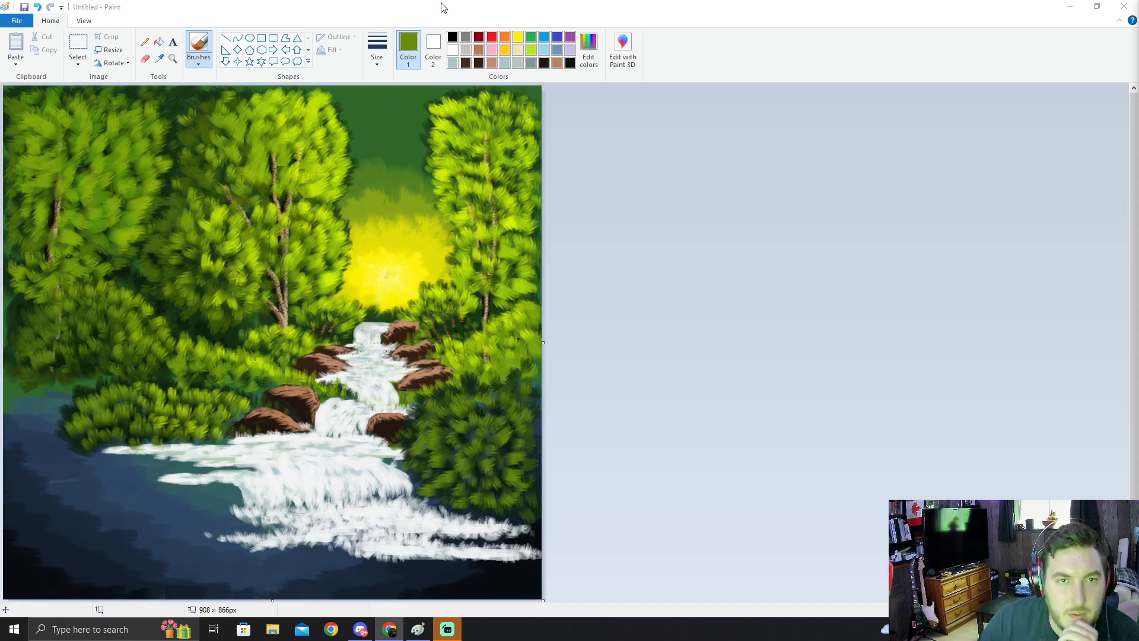
click(586, 59)
click(586, 62)
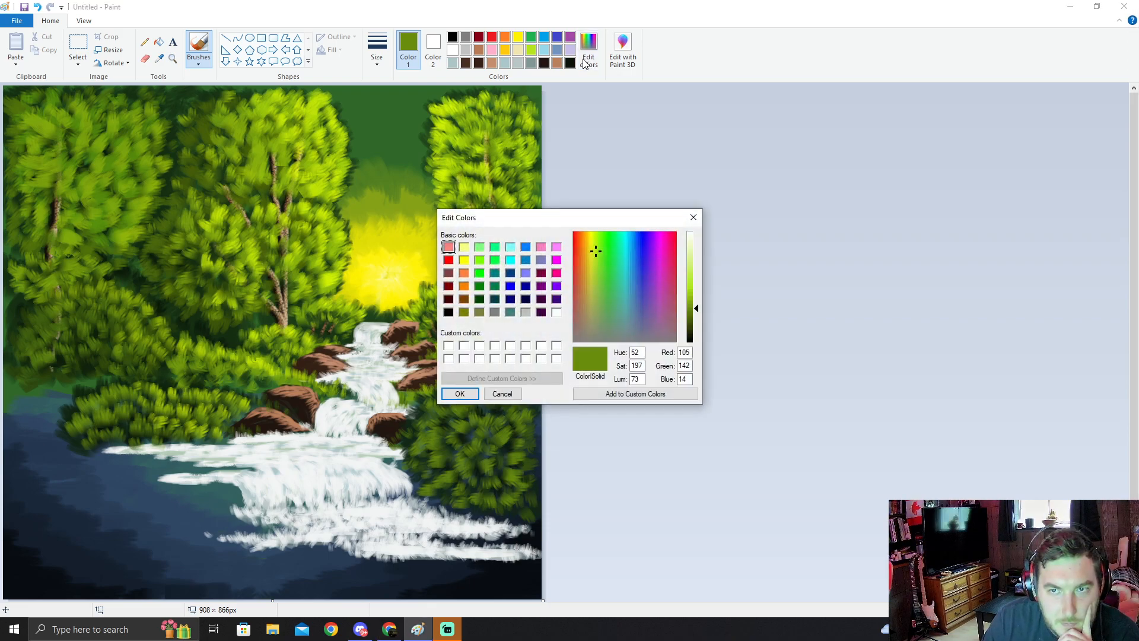
drag(698, 312, 692, 330)
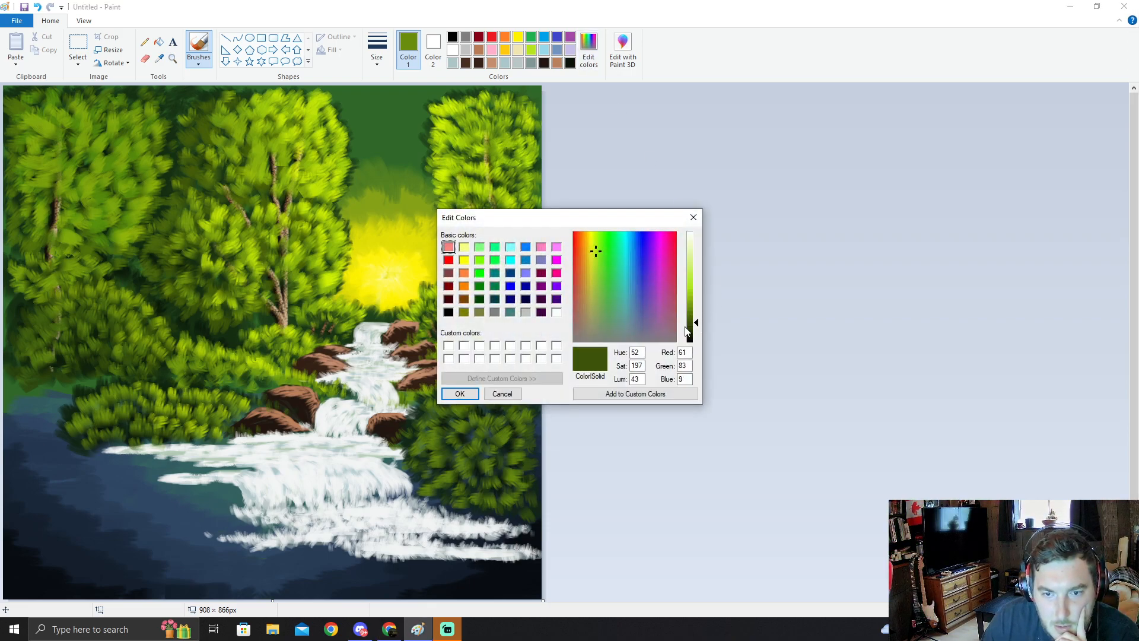
click(692, 218)
Step: Sample a dark green from the left bush's shadow, adjust the brush size, and paint foliage around the blue ground beneath the left bushes
click(159, 59)
click(69, 414)
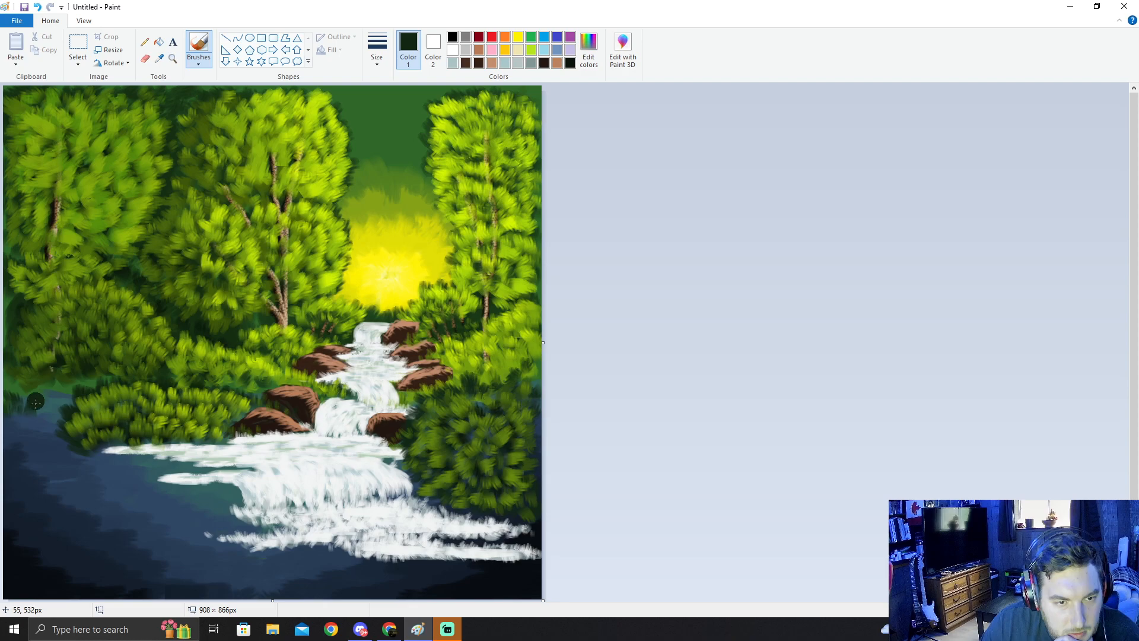
click(382, 64)
click(405, 152)
mouse_move(10, 394)
mouse_down()
mouse_move(67, 402)
mouse_move(61, 416)
mouse_move(69, 408)
mouse_move(70, 422)
mouse_move(80, 419)
mouse_move(69, 429)
mouse_move(94, 429)
mouse_move(77, 441)
mouse_move(102, 436)
mouse_move(87, 458)
mouse_move(104, 451)
mouse_move(103, 466)
mouse_move(120, 459)
mouse_move(121, 468)
mouse_move(136, 458)
mouse_move(134, 472)
mouse_move(144, 459)
mouse_move(144, 470)
mouse_move(149, 453)
mouse_move(133, 461)
mouse_move(128, 449)
mouse_move(113, 462)
mouse_move(105, 444)
mouse_move(95, 456)
mouse_move(95, 439)
mouse_move(75, 448)
mouse_move(69, 413)
mouse_move(58, 421)
mouse_move(50, 395)
mouse_move(23, 393)
mouse_up()
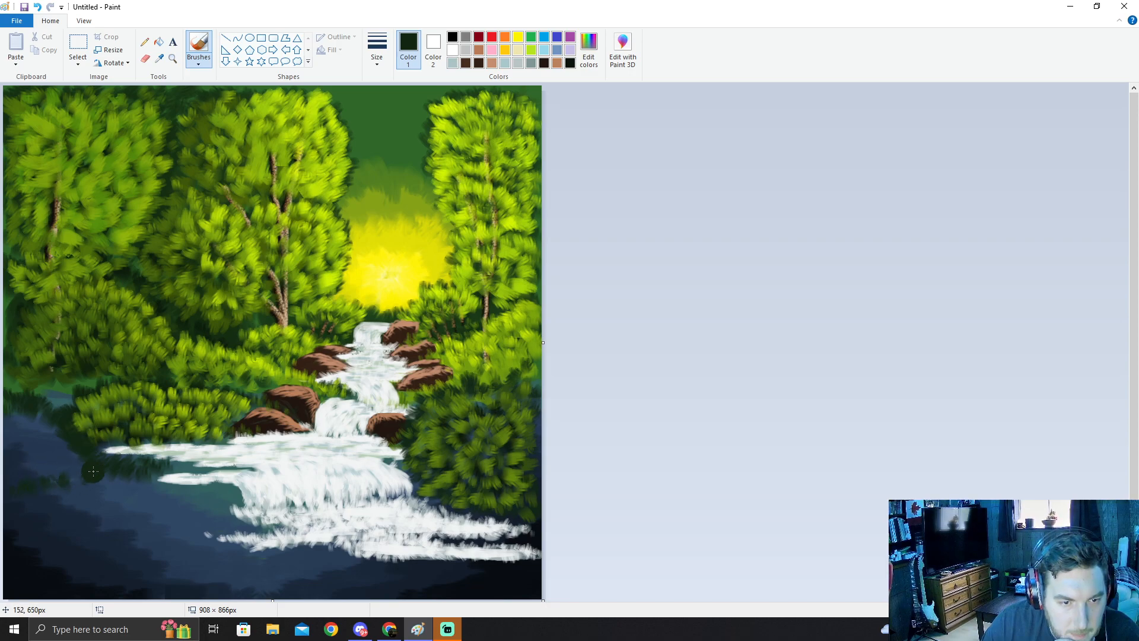
Step: Darken the brush color to RGB 11, 26, 12 and paint a foliage band across the left bank down to the waterfall's lower edge
click(589, 48)
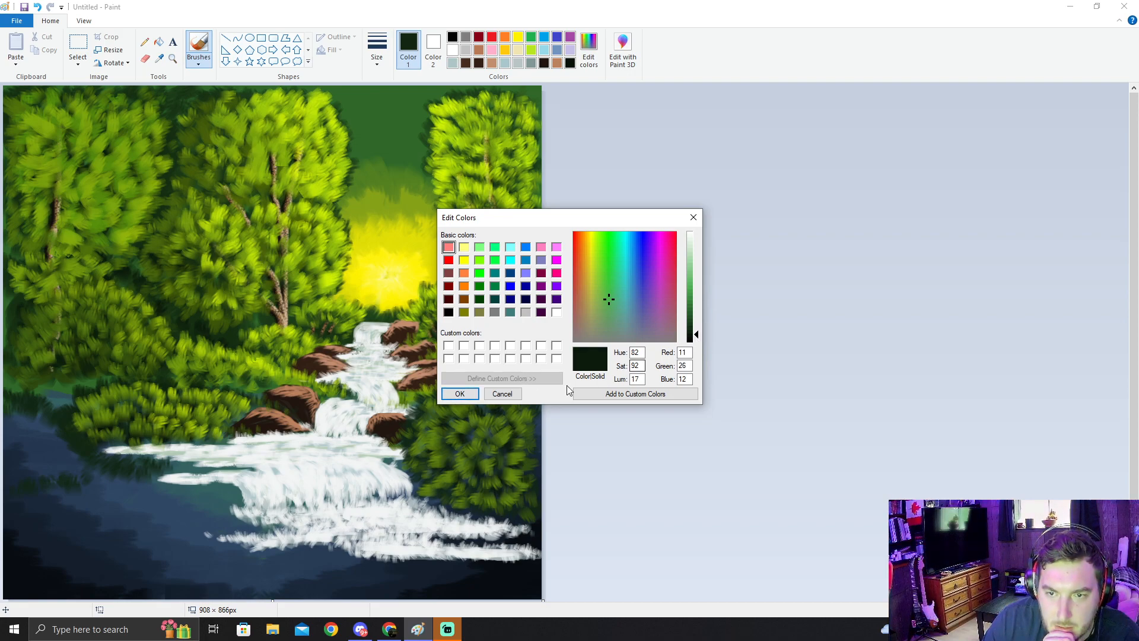
click(460, 394)
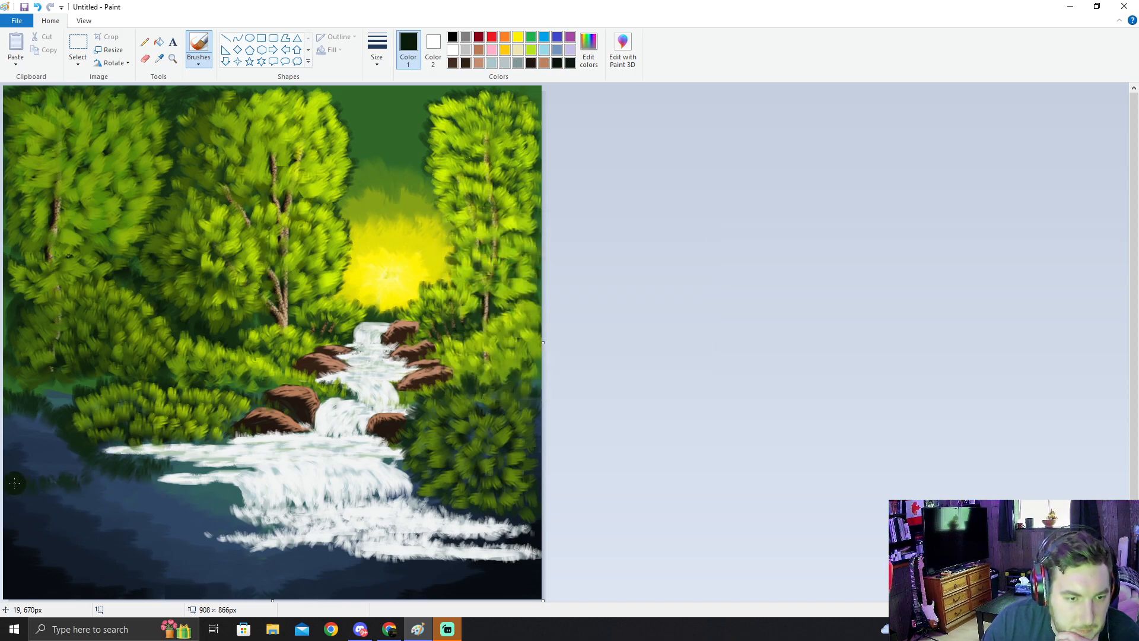
mouse_move(28, 482)
mouse_down()
mouse_move(111, 464)
mouse_move(110, 478)
mouse_move(148, 469)
mouse_move(146, 478)
mouse_move(184, 481)
mouse_move(183, 491)
mouse_move(191, 478)
mouse_move(201, 487)
mouse_move(139, 477)
mouse_move(161, 472)
mouse_move(159, 483)
mouse_move(187, 480)
mouse_move(183, 491)
mouse_move(202, 479)
mouse_move(202, 493)
mouse_move(212, 480)
mouse_move(219, 500)
mouse_move(234, 489)
mouse_move(223, 518)
mouse_move(236, 512)
mouse_move(226, 524)
mouse_move(240, 524)
mouse_move(174, 517)
mouse_move(210, 511)
mouse_move(196, 500)
mouse_move(180, 515)
mouse_move(154, 492)
mouse_move(105, 503)
mouse_up()
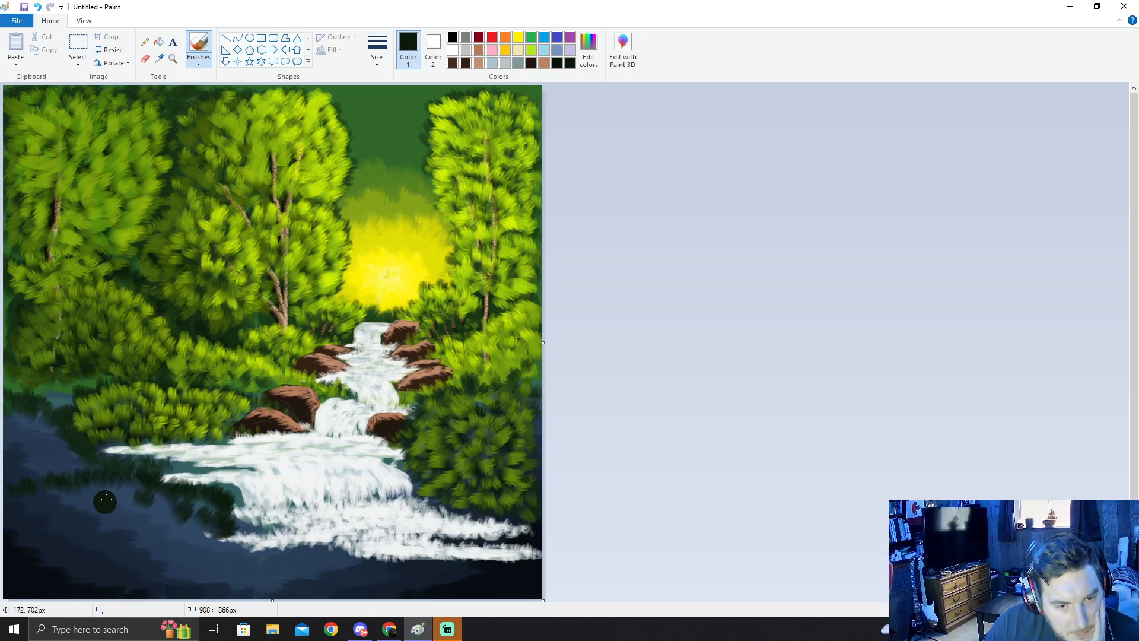
Step: Darken the brush color to RGB 7, 18, 9 and paint a second foliage band lower in the left foreground, below the waterfall's foam
click(589, 47)
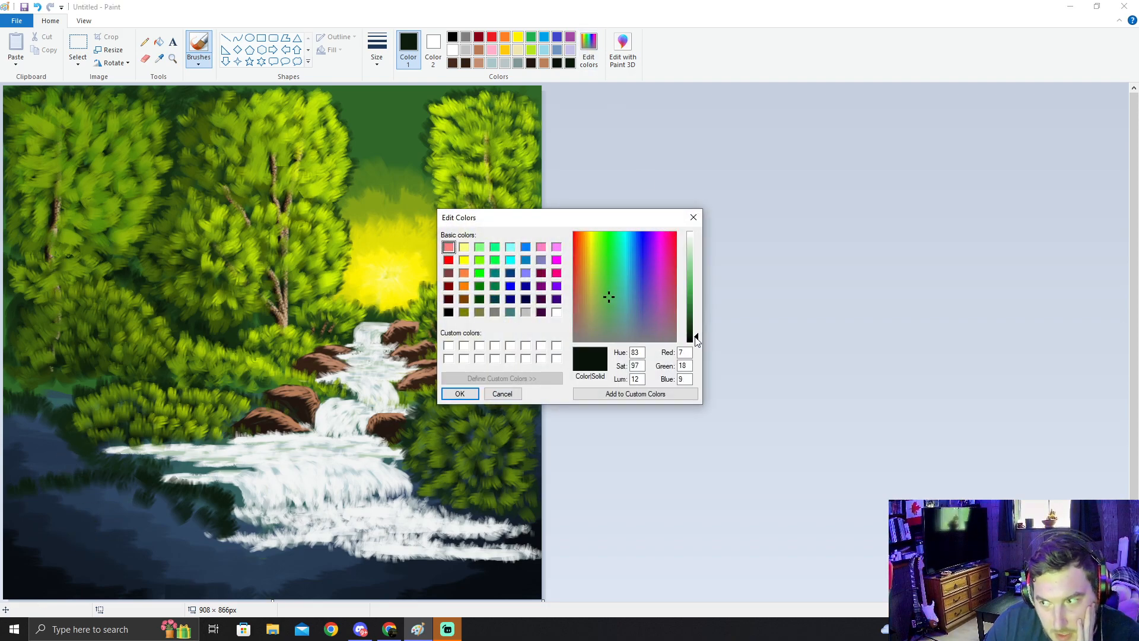
click(460, 394)
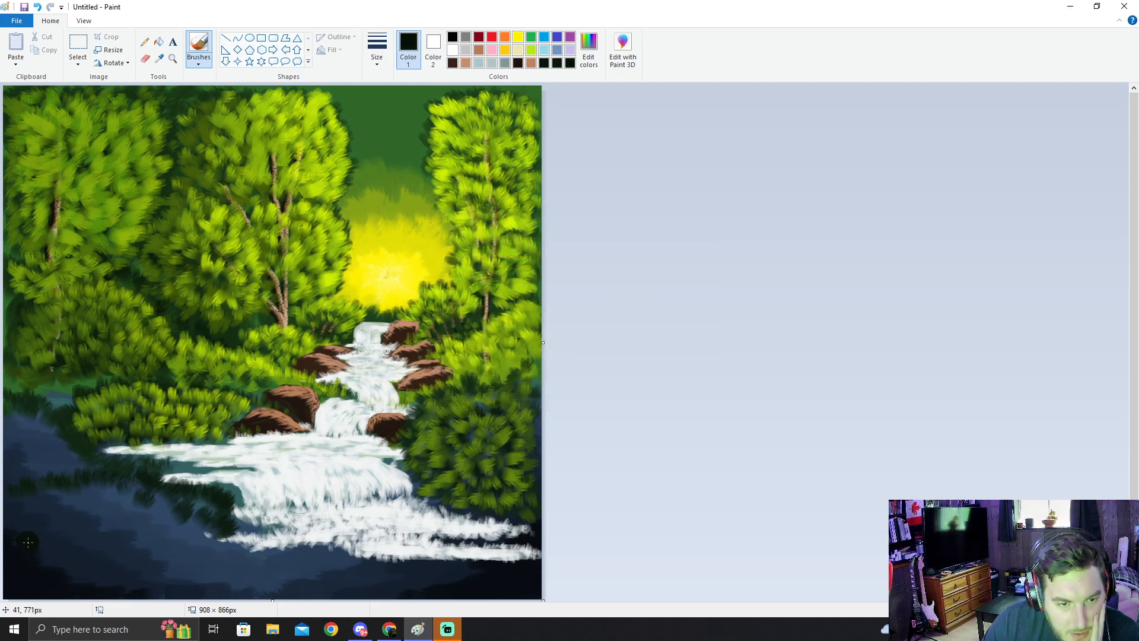
mouse_move(39, 536)
mouse_down()
mouse_move(57, 522)
mouse_move(71, 532)
mouse_move(102, 513)
mouse_up()
mouse_move(120, 506)
mouse_down()
mouse_move(143, 523)
mouse_move(170, 518)
mouse_move(169, 535)
mouse_move(197, 525)
mouse_move(190, 542)
mouse_move(217, 538)
mouse_move(215, 553)
mouse_move(247, 547)
mouse_move(237, 566)
mouse_move(287, 555)
mouse_move(248, 561)
mouse_move(247, 544)
mouse_move(220, 552)
mouse_move(214, 528)
mouse_move(186, 536)
mouse_move(187, 520)
mouse_move(156, 534)
mouse_move(143, 513)
mouse_move(130, 525)
mouse_move(107, 503)
mouse_move(105, 525)
mouse_move(75, 511)
mouse_move(71, 528)
mouse_move(42, 533)
mouse_move(53, 552)
mouse_move(22, 545)
mouse_move(30, 564)
mouse_move(45, 545)
mouse_move(60, 553)
mouse_move(85, 534)
mouse_move(95, 545)
mouse_move(127, 522)
mouse_move(132, 547)
mouse_move(168, 530)
mouse_move(171, 549)
mouse_move(200, 543)
mouse_move(196, 561)
mouse_move(258, 572)
mouse_up()
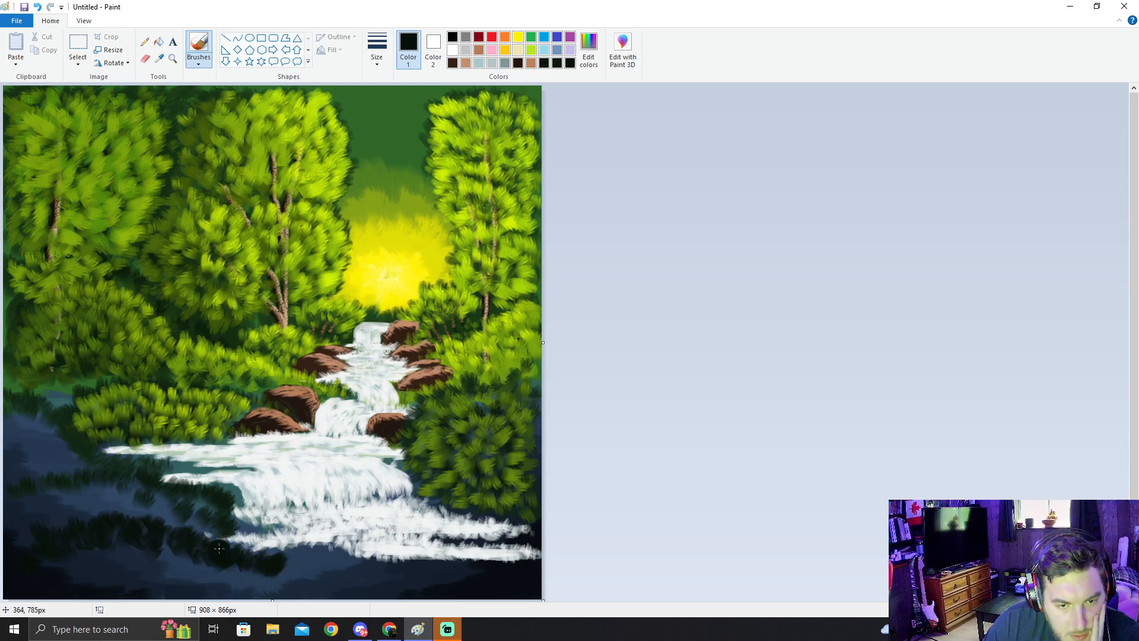
Step: Fill the blue ground between the left bushes and the upper dark foliage band with strokes of sampled dark greens
click(159, 58)
click(84, 437)
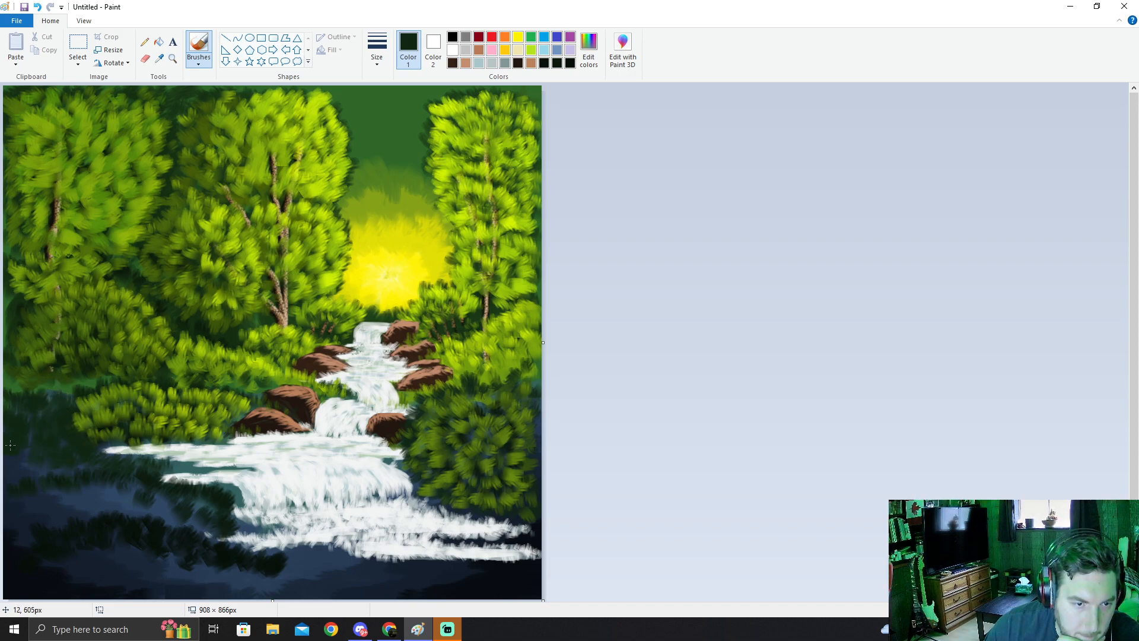
click(159, 57)
click(86, 476)
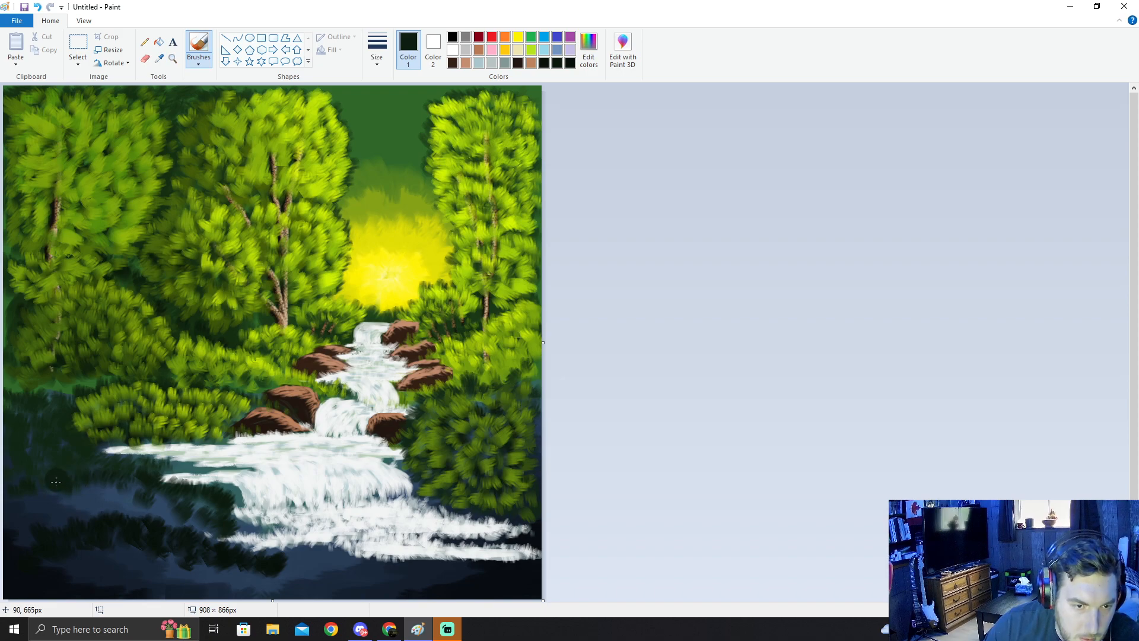
drag(17, 472, 49, 482)
mouse_move(58, 464)
mouse_down()
mouse_move(98, 463)
mouse_move(104, 480)
mouse_move(118, 461)
mouse_move(135, 482)
mouse_move(144, 470)
mouse_move(142, 492)
mouse_move(164, 487)
mouse_move(163, 507)
mouse_move(189, 488)
mouse_up()
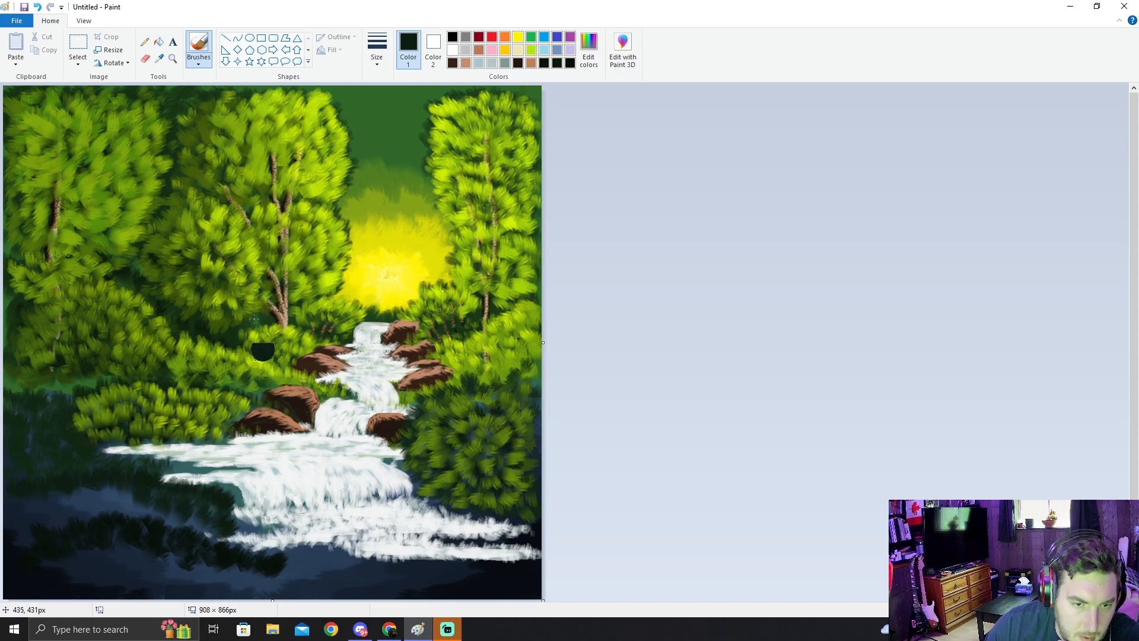
Step: Sample the upper foliage band's dark green and fill the blue gap between the two dark bands on the left bank
click(159, 60)
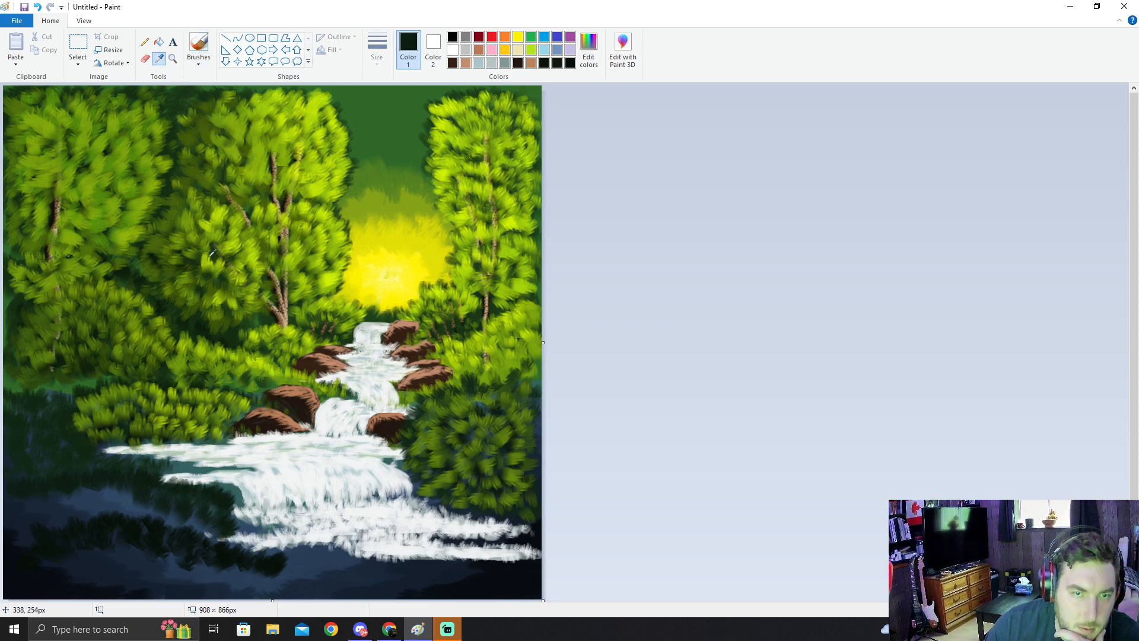
click(226, 496)
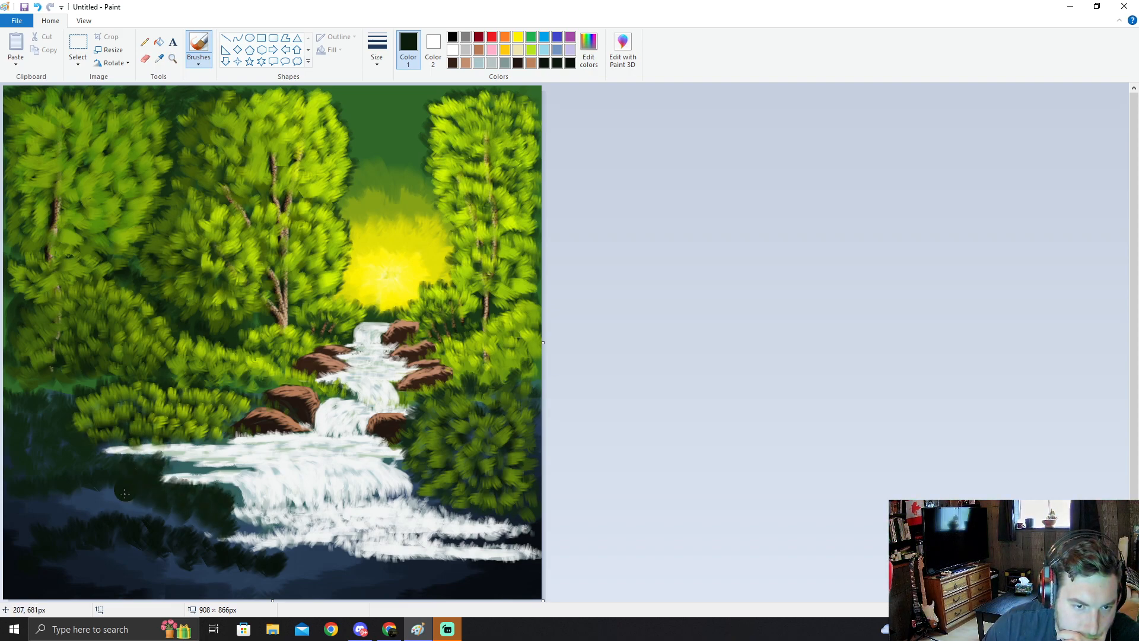
mouse_move(113, 492)
mouse_down()
mouse_move(95, 505)
mouse_move(93, 477)
mouse_move(82, 510)
mouse_move(74, 482)
mouse_move(62, 503)
mouse_move(56, 485)
mouse_move(34, 511)
mouse_up()
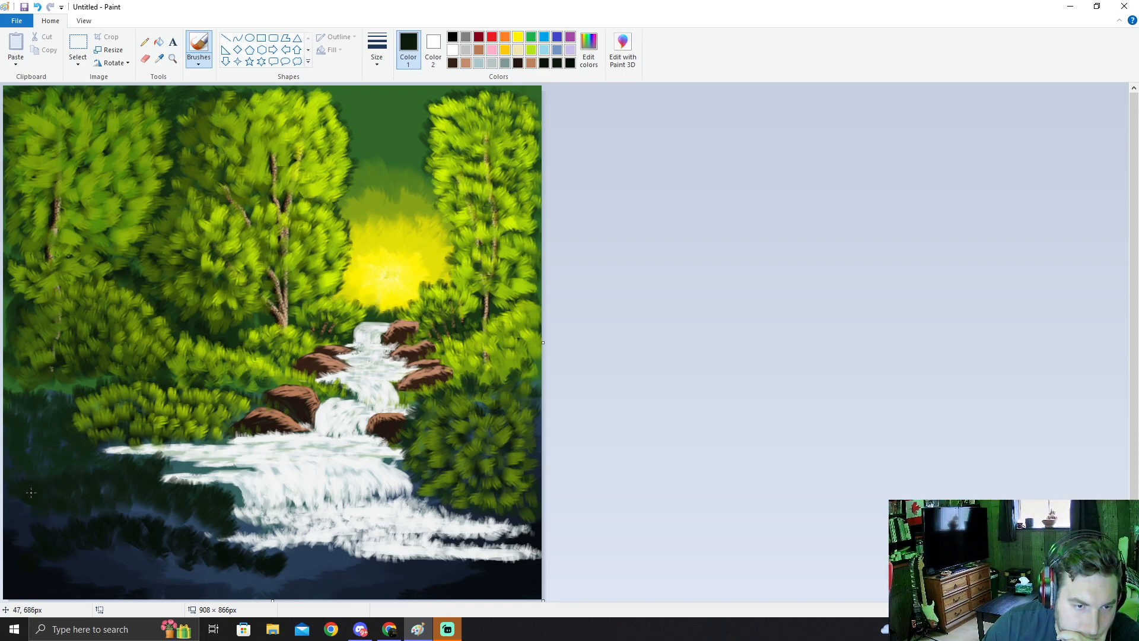
drag(112, 487, 106, 494)
mouse_move(139, 494)
mouse_down()
mouse_move(188, 511)
mouse_move(186, 524)
mouse_move(237, 526)
mouse_move(262, 526)
mouse_up()
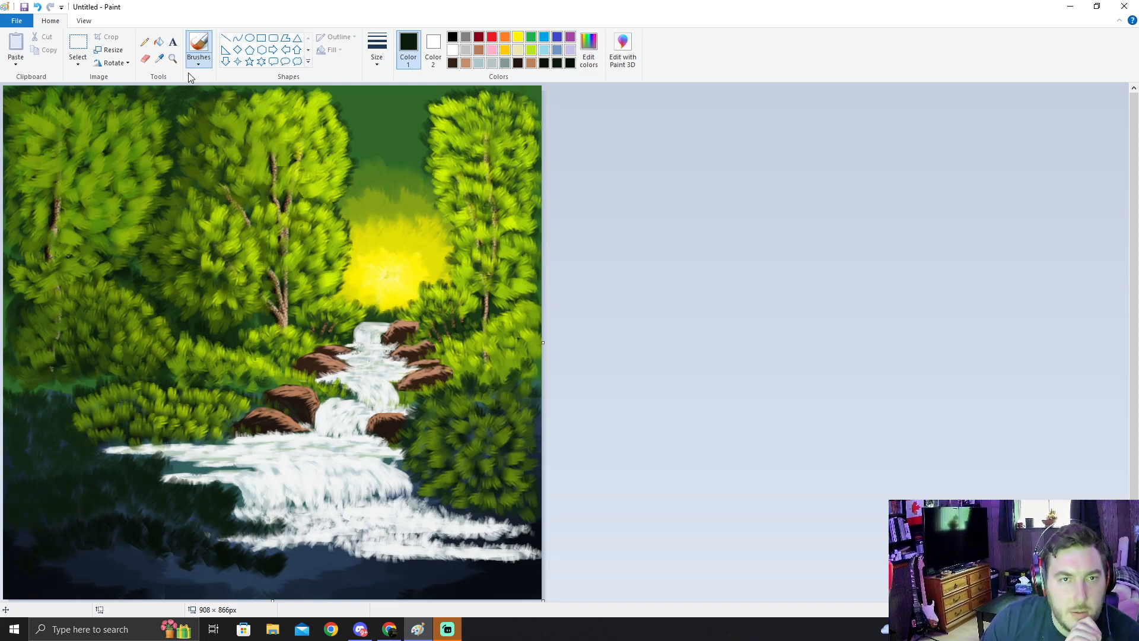
Step: Sample dark greens from the lower-left foreground and extend the dark foliage down over the remaining blue ground
click(159, 58)
click(184, 532)
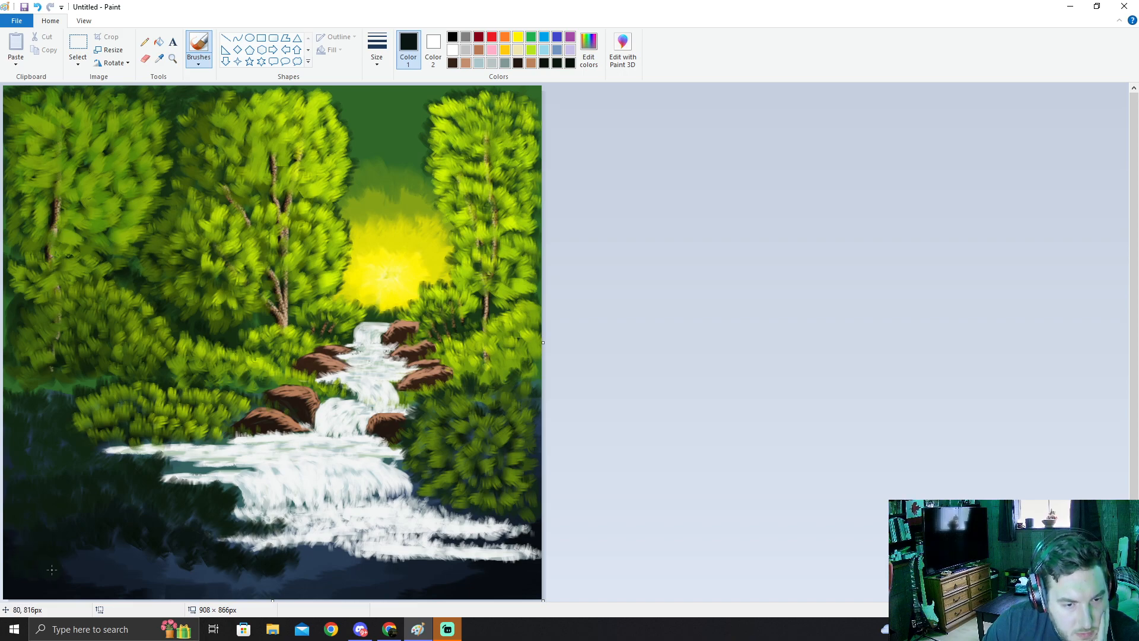
click(160, 57)
click(279, 558)
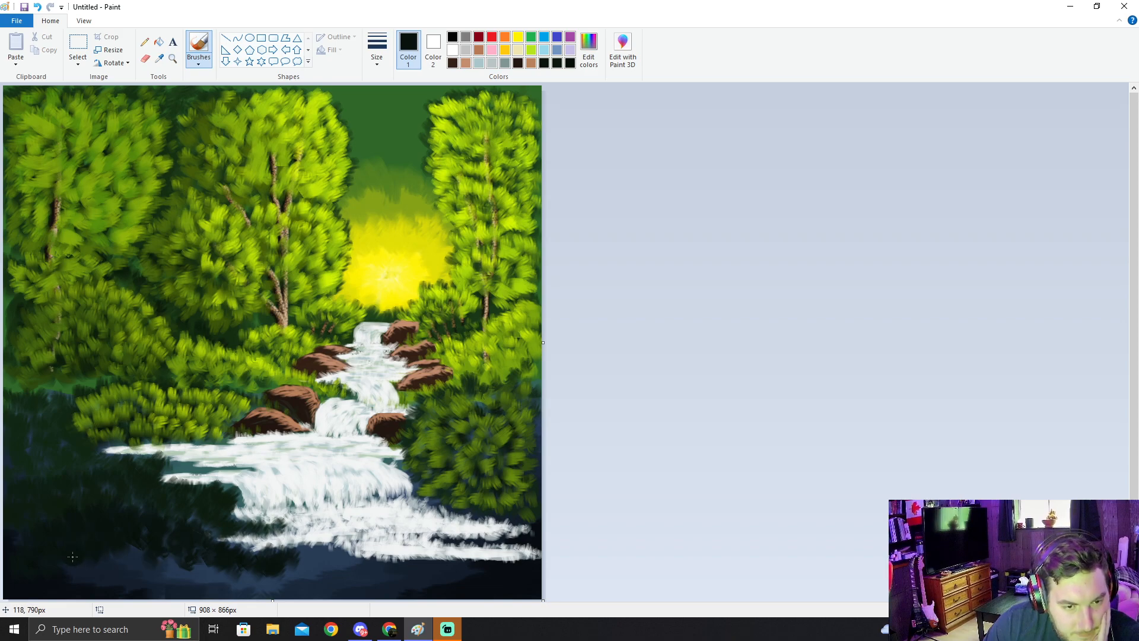
mouse_move(171, 540)
mouse_down()
mouse_move(174, 571)
mouse_move(228, 553)
mouse_move(233, 574)
mouse_move(295, 563)
mouse_move(218, 581)
mouse_move(161, 560)
mouse_up()
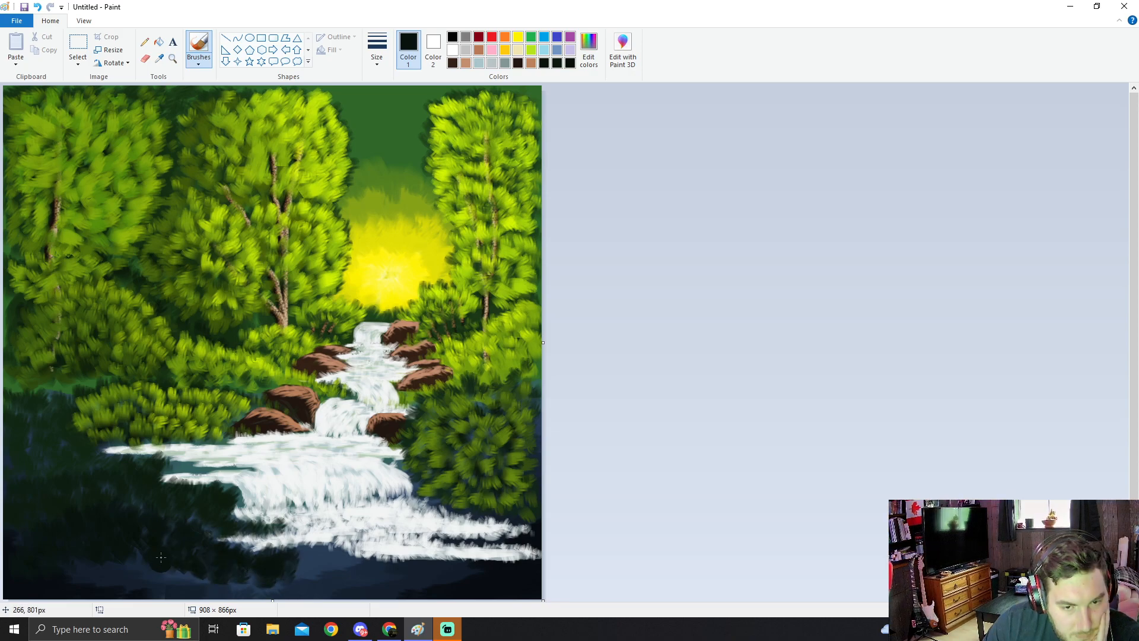
mouse_move(73, 554)
mouse_down()
mouse_move(105, 573)
mouse_move(131, 546)
mouse_move(136, 562)
mouse_move(194, 557)
mouse_move(216, 567)
mouse_move(207, 579)
mouse_move(239, 587)
mouse_up()
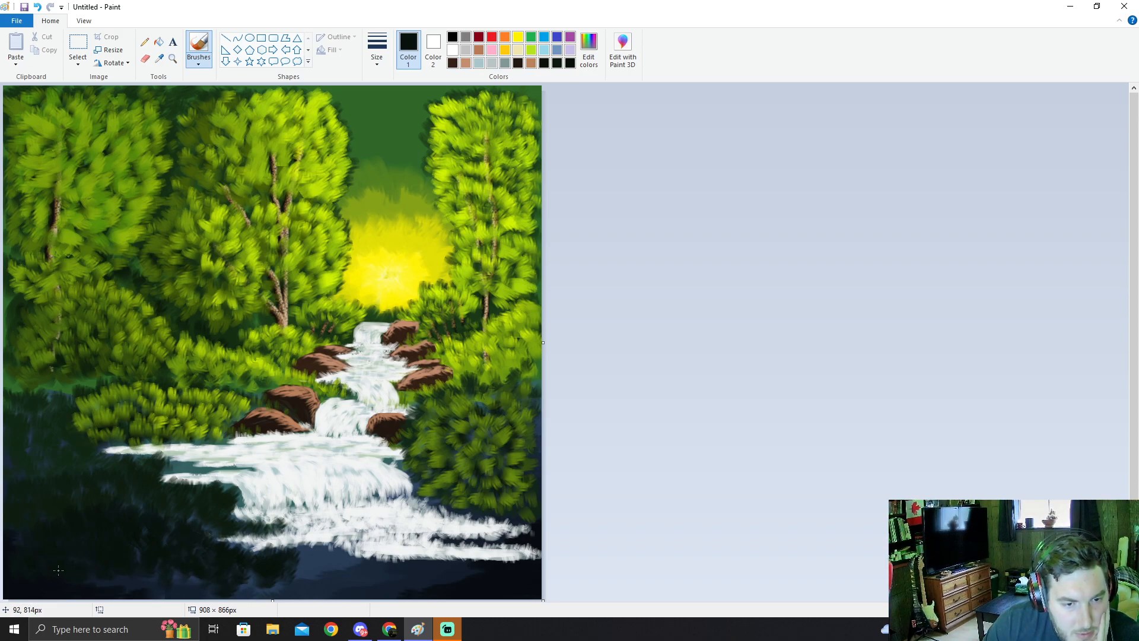
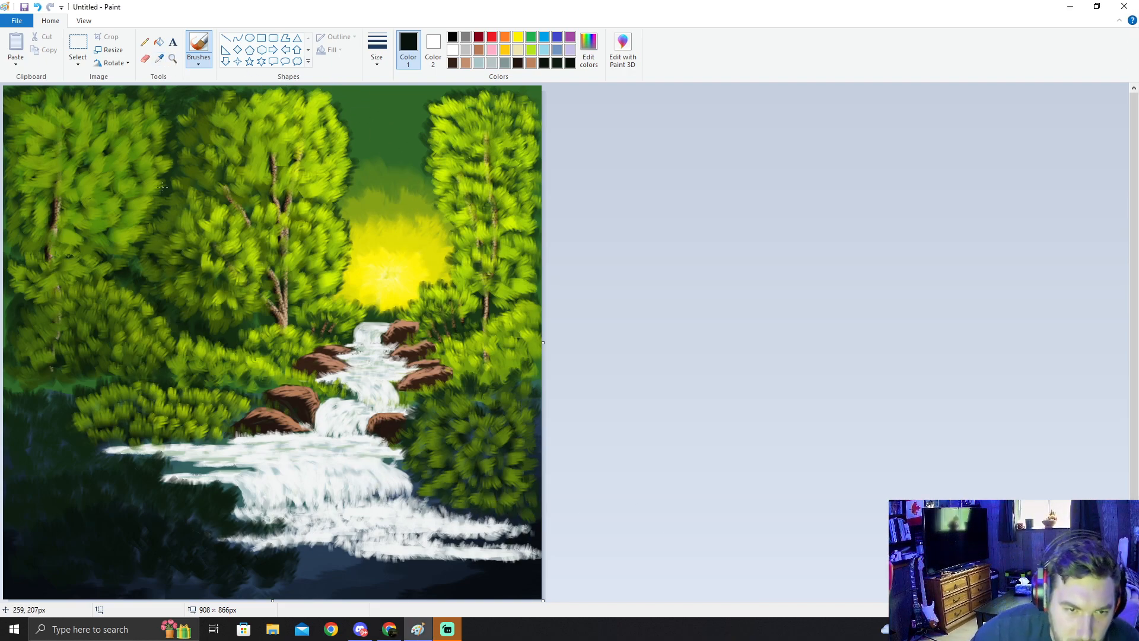
Step: Sample a green from the left bush, set the brush color to RGB 57, 83, 11 and paint leaf strokes over the dark upper-left bank
click(160, 60)
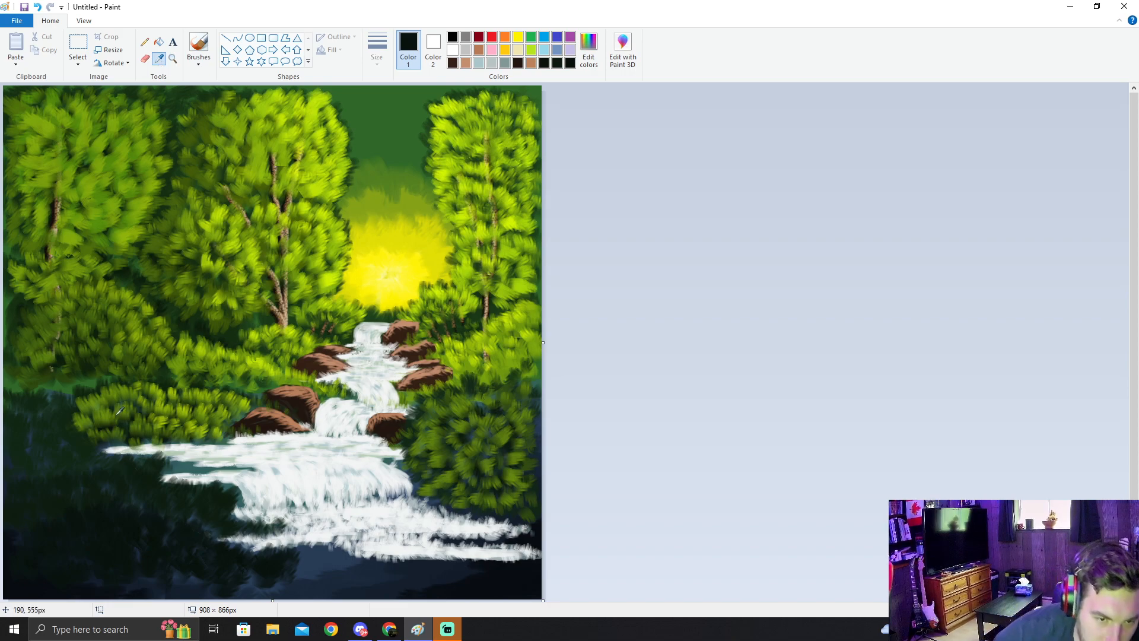
click(103, 417)
click(589, 47)
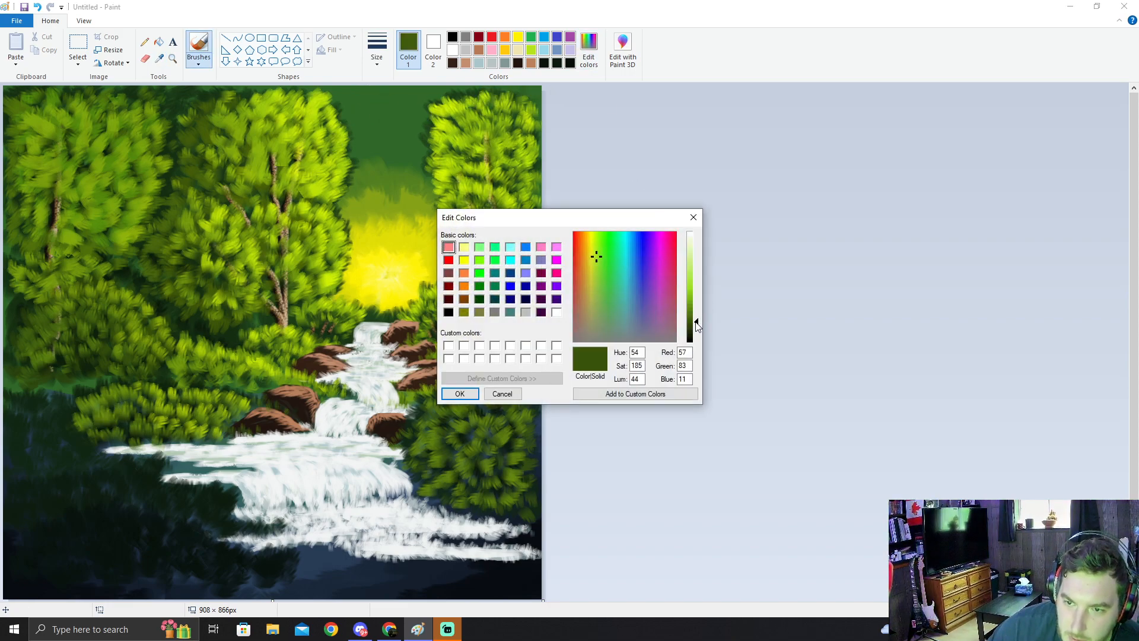
click(459, 394)
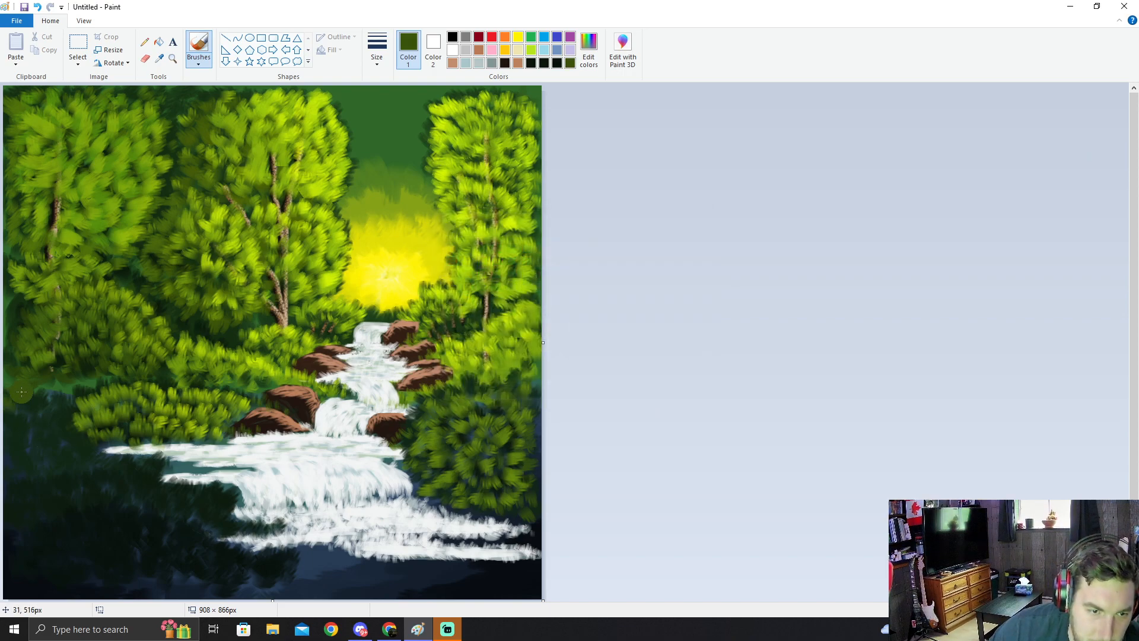
mouse_move(31, 402)
mouse_down()
mouse_move(67, 394)
mouse_move(87, 410)
mouse_move(79, 425)
mouse_move(98, 433)
mouse_move(76, 443)
mouse_move(79, 418)
mouse_move(72, 410)
mouse_move(60, 423)
mouse_move(55, 397)
mouse_move(46, 419)
mouse_move(63, 409)
mouse_move(56, 395)
mouse_move(12, 421)
mouse_move(28, 405)
mouse_move(72, 450)
mouse_move(85, 444)
mouse_move(68, 447)
mouse_move(44, 421)
mouse_move(43, 436)
mouse_move(124, 450)
mouse_move(59, 440)
mouse_move(59, 419)
mouse_move(31, 431)
mouse_move(22, 405)
mouse_move(11, 446)
mouse_move(23, 436)
mouse_move(32, 458)
mouse_move(44, 443)
mouse_move(45, 464)
mouse_move(63, 452)
mouse_move(60, 471)
mouse_move(96, 458)
mouse_move(16, 466)
mouse_move(47, 466)
mouse_move(36, 453)
mouse_move(85, 416)
mouse_up()
Step: Sample a brighter green from the neighboring bush and add leaf highlights to the new bush at the canvas's far-left edge
click(160, 59)
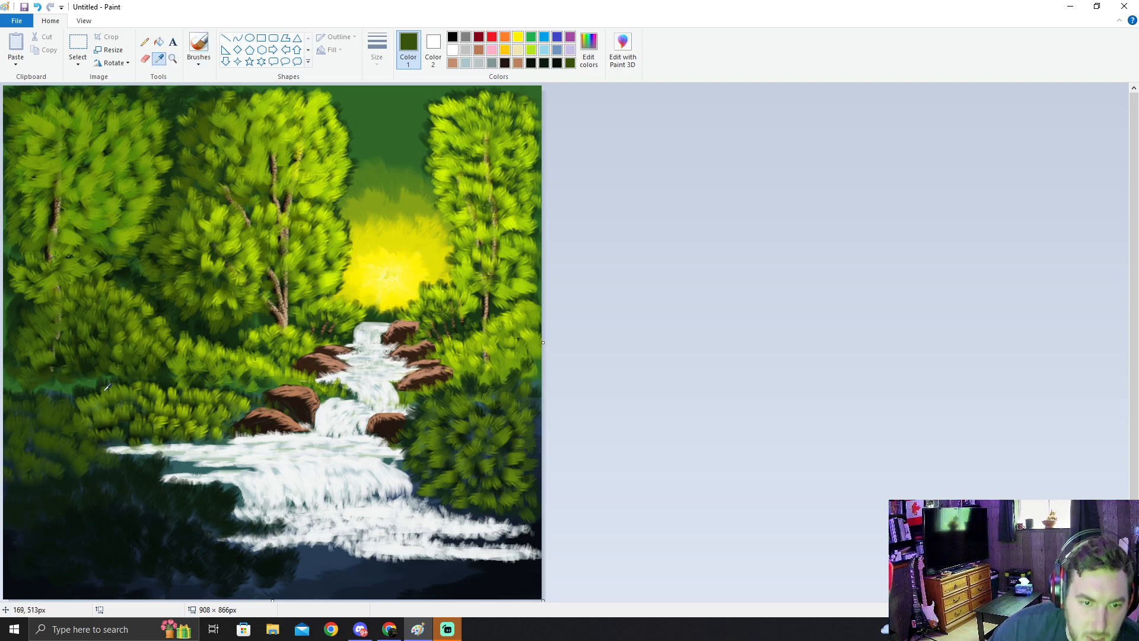
click(125, 408)
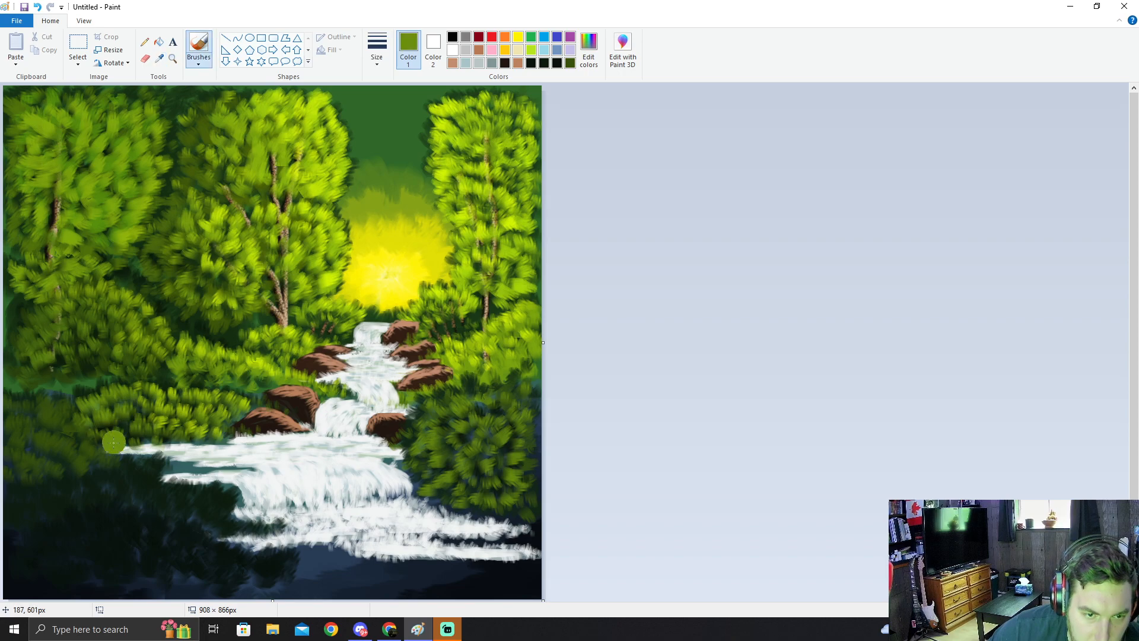
mouse_move(109, 453)
mouse_down()
mouse_move(87, 427)
mouse_move(74, 436)
mouse_move(78, 409)
mouse_move(69, 417)
mouse_move(66, 398)
mouse_move(23, 393)
mouse_up()
mouse_move(49, 438)
mouse_down()
mouse_move(18, 410)
mouse_move(67, 423)
mouse_move(77, 443)
mouse_move(67, 450)
mouse_move(86, 449)
mouse_move(40, 459)
mouse_move(37, 445)
mouse_move(17, 447)
mouse_move(13, 420)
mouse_up()
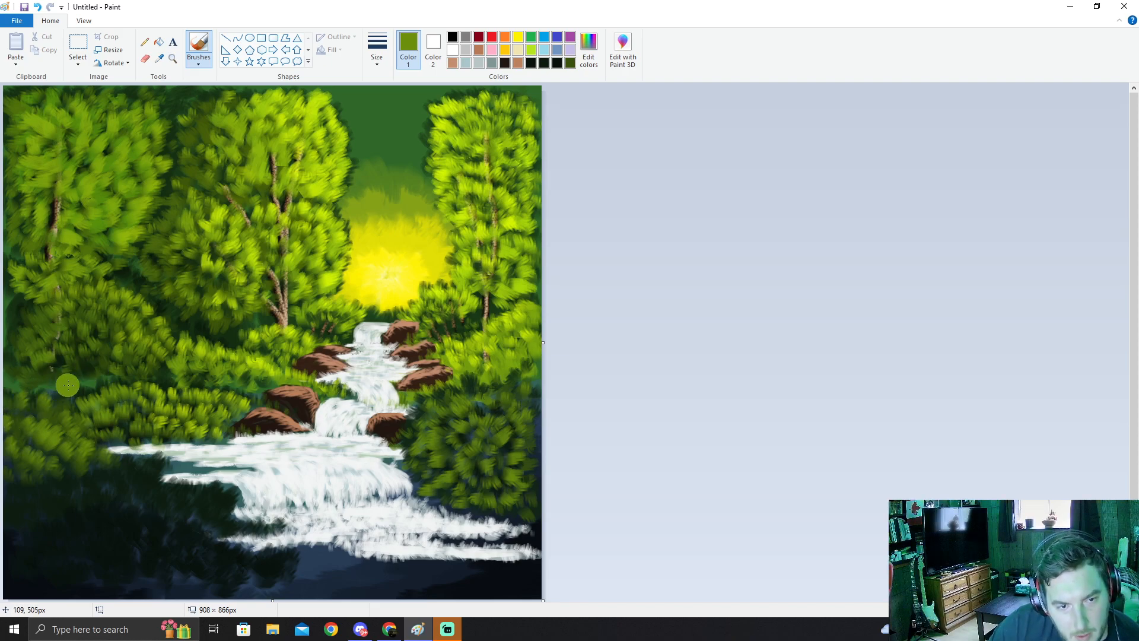
drag(54, 401, 22, 383)
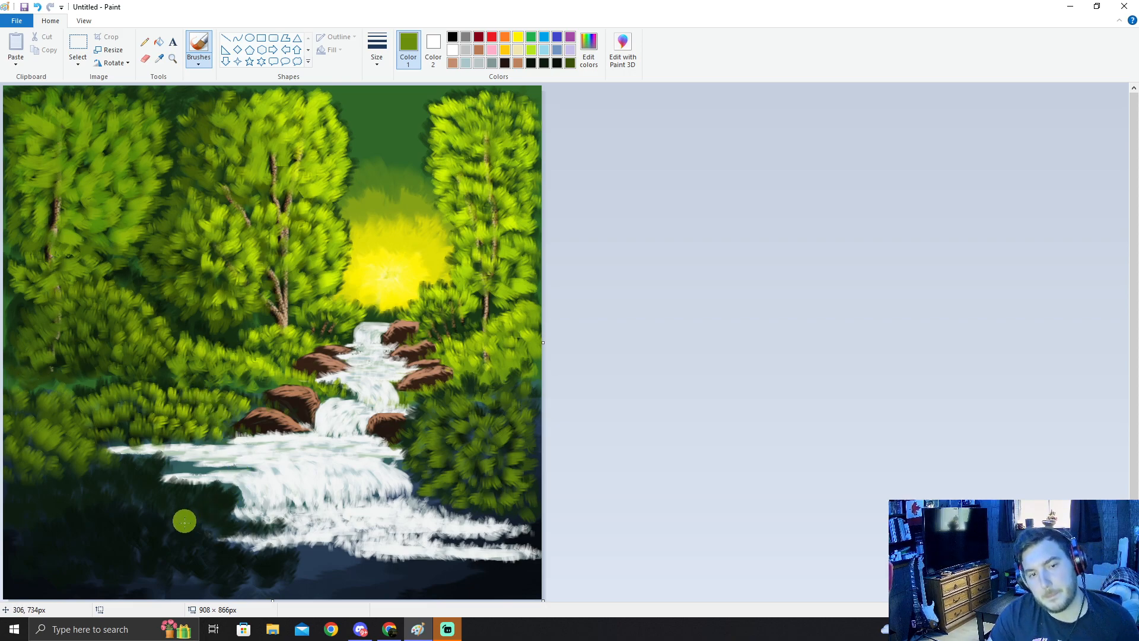
Step: Sample the far-left bush's darker green and paint leaf strokes along the left bank to the waterfall, using the two largest brush sizes
click(160, 62)
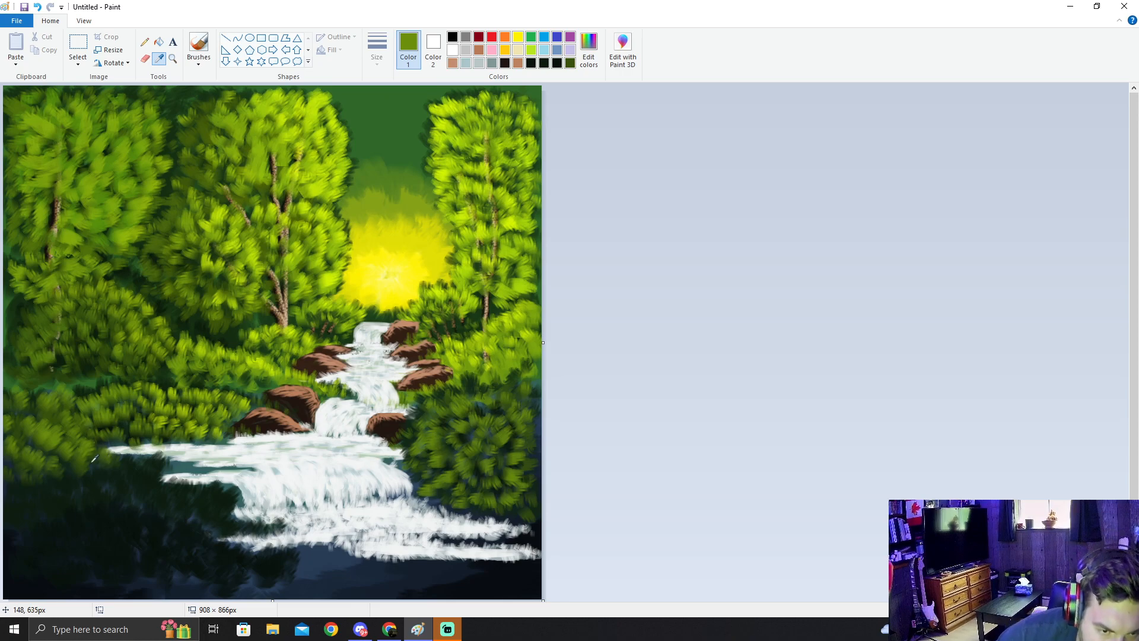
click(78, 466)
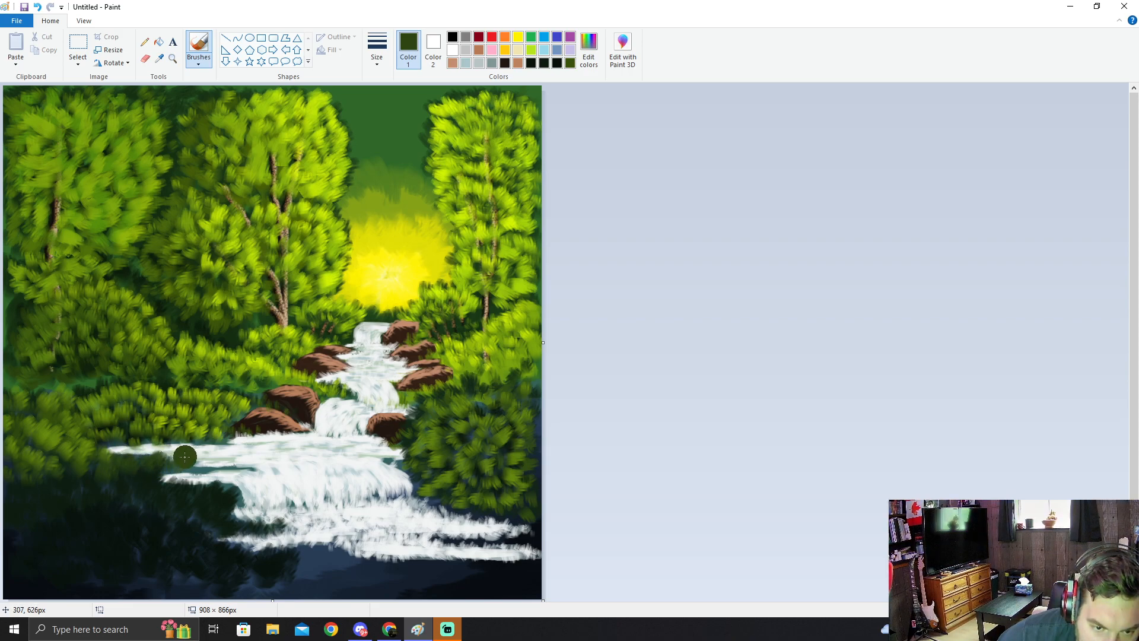
click(383, 56)
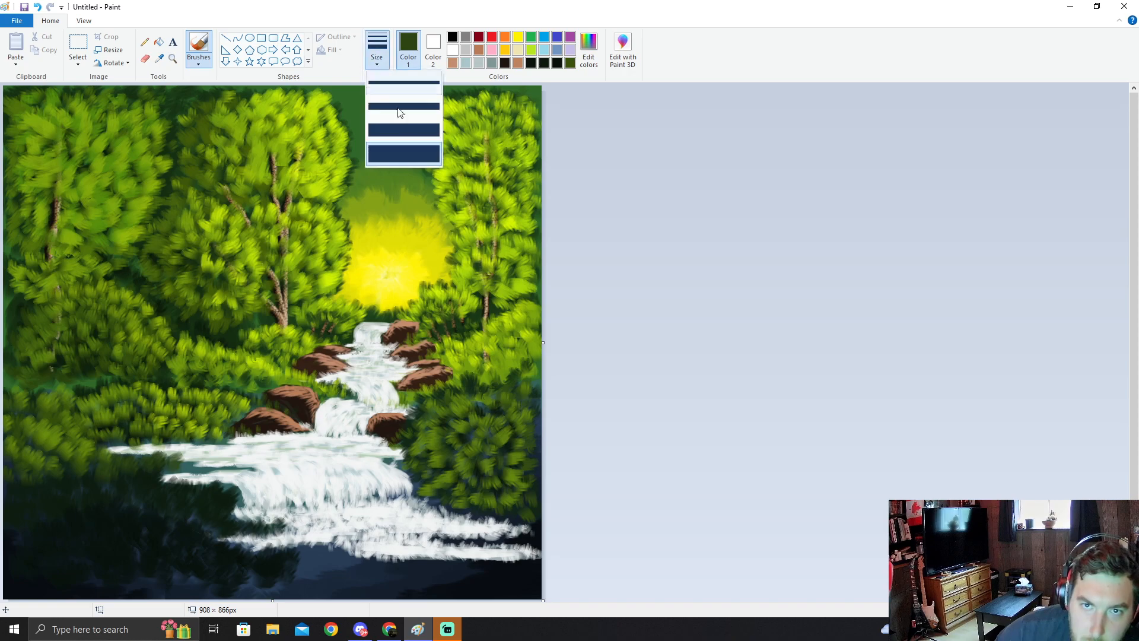
click(407, 132)
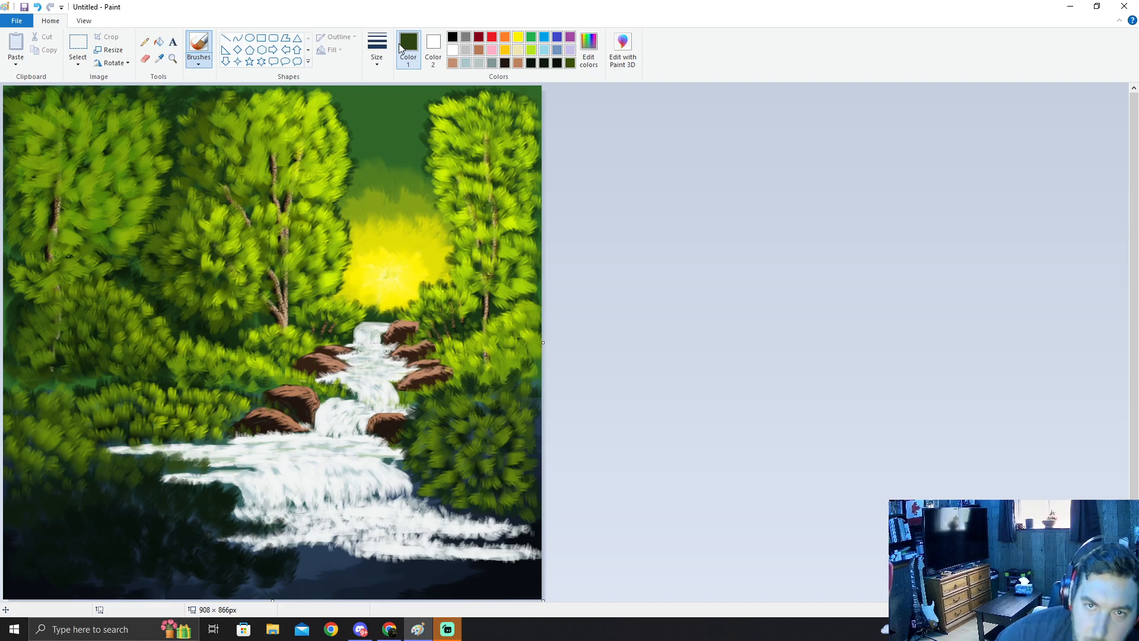
click(379, 59)
click(389, 156)
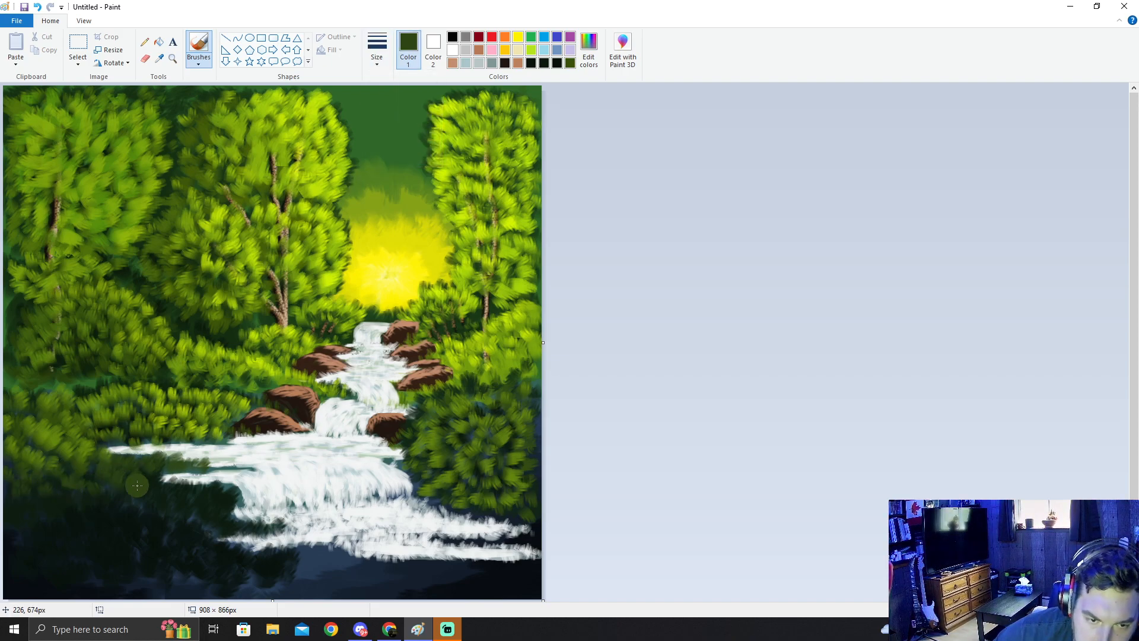
mouse_move(155, 480)
mouse_down()
mouse_move(205, 478)
mouse_move(196, 495)
mouse_move(241, 490)
mouse_up()
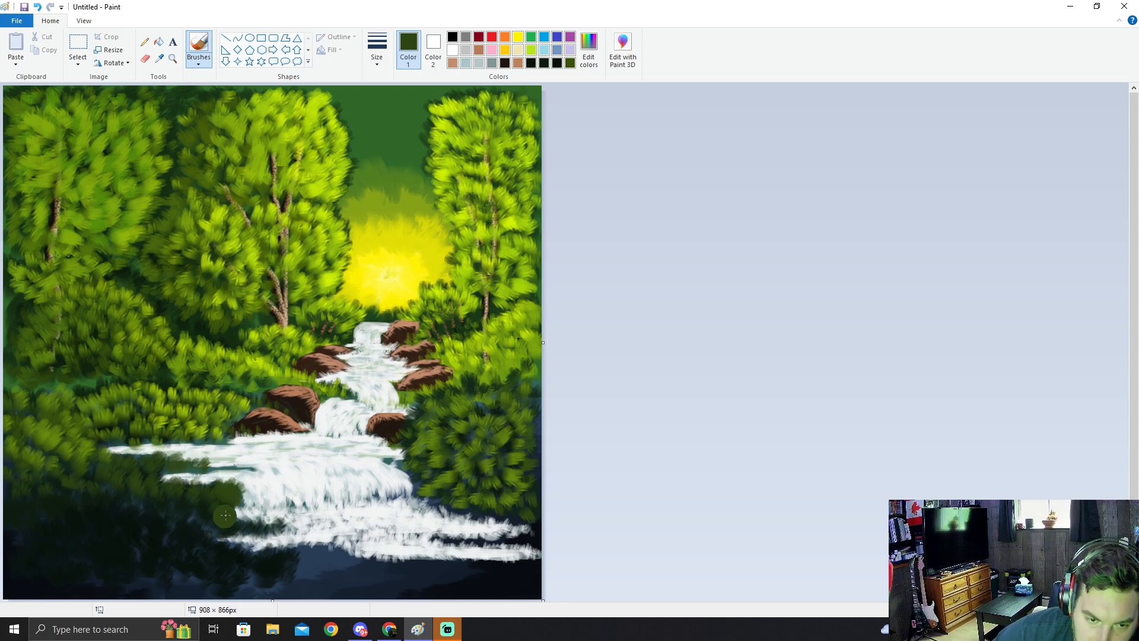
drag(266, 520, 291, 518)
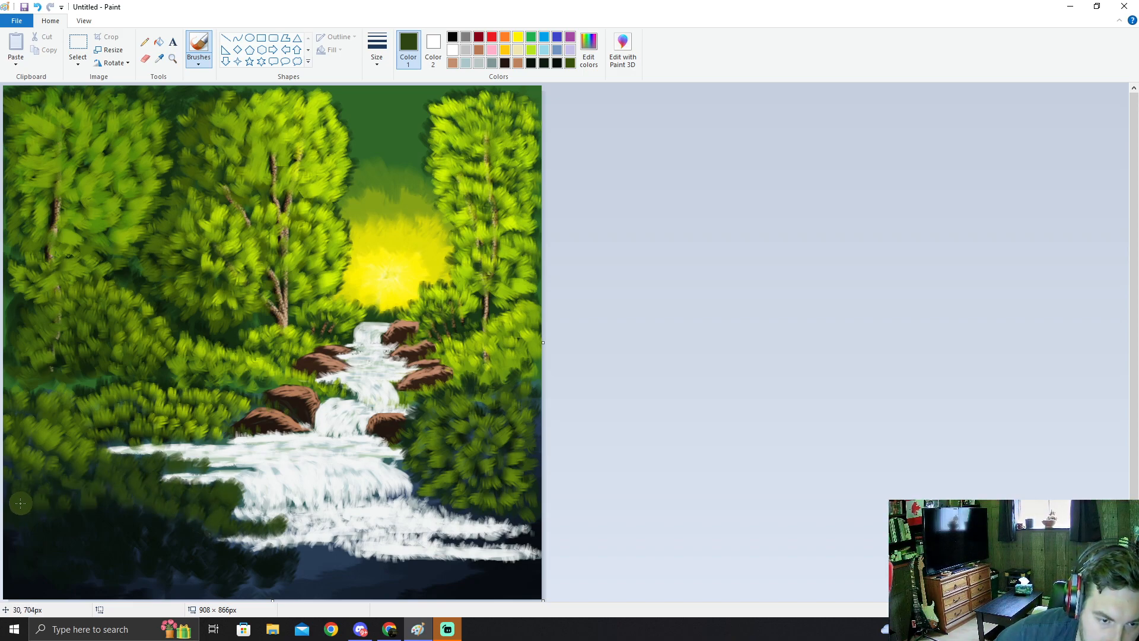
Step: Sample greens from the far-left bush and add lighter leaf highlights to the foliage band beside the waterfall's left edge
click(160, 59)
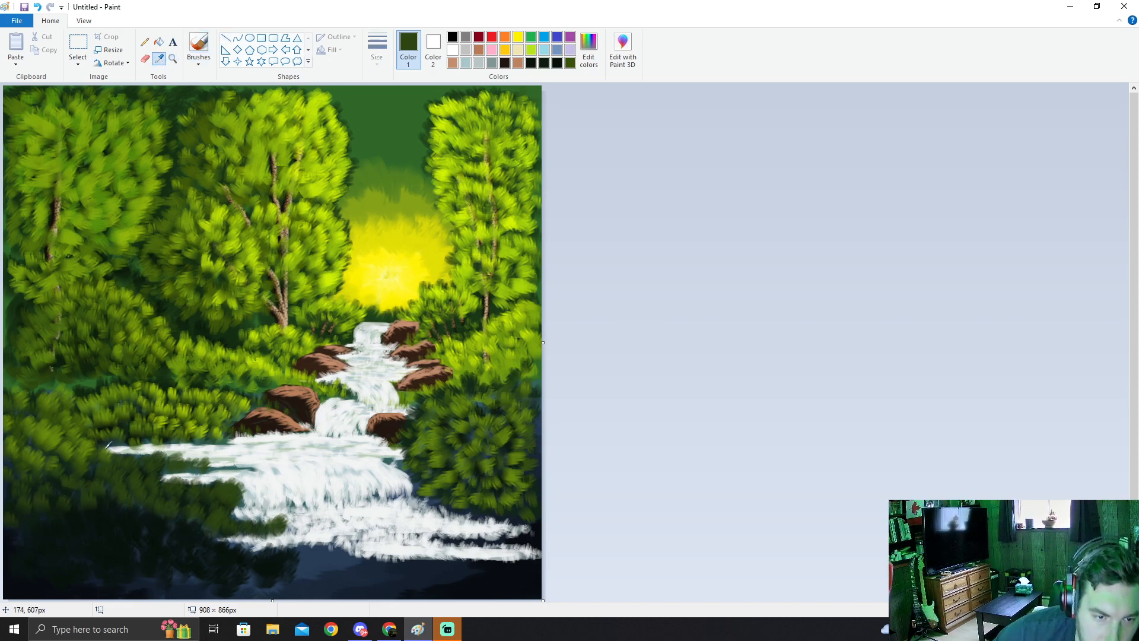
click(86, 458)
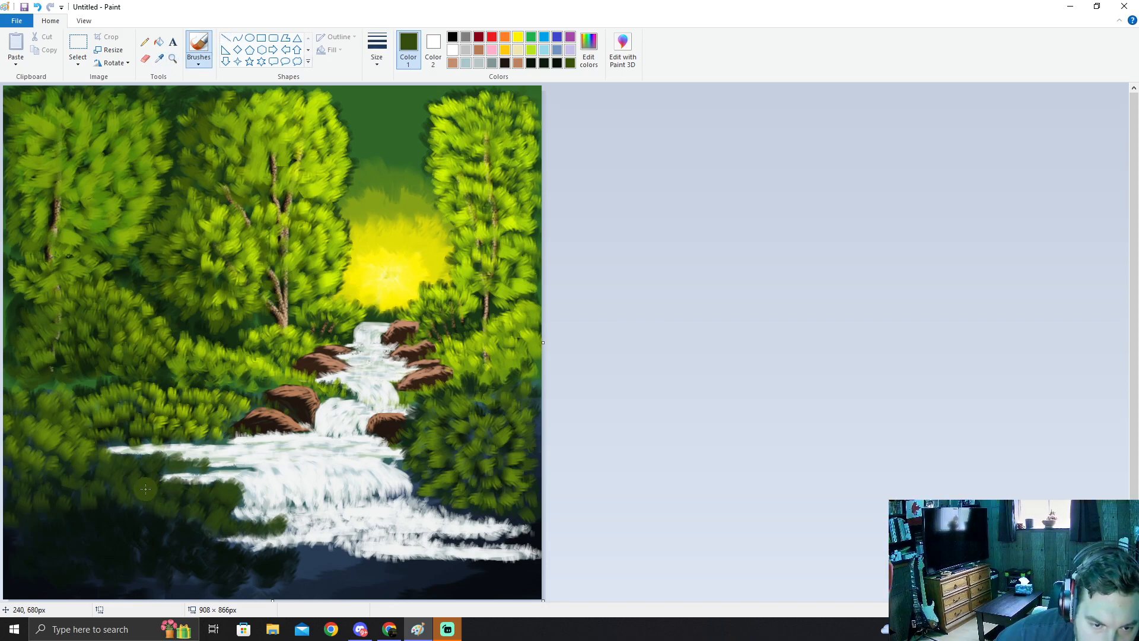
click(160, 60)
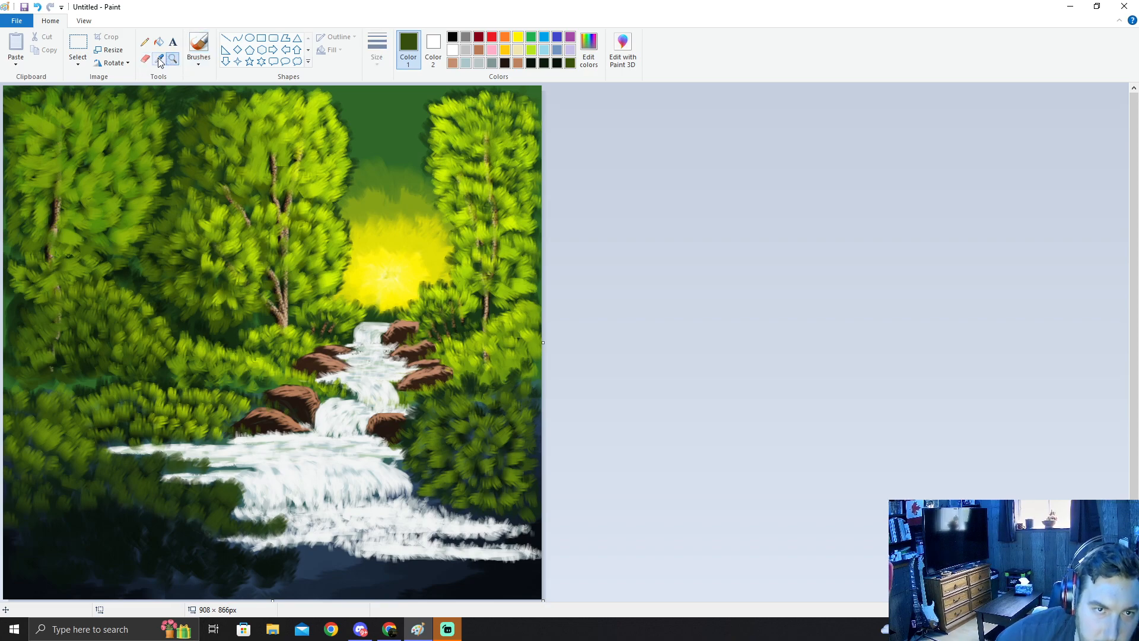
click(70, 414)
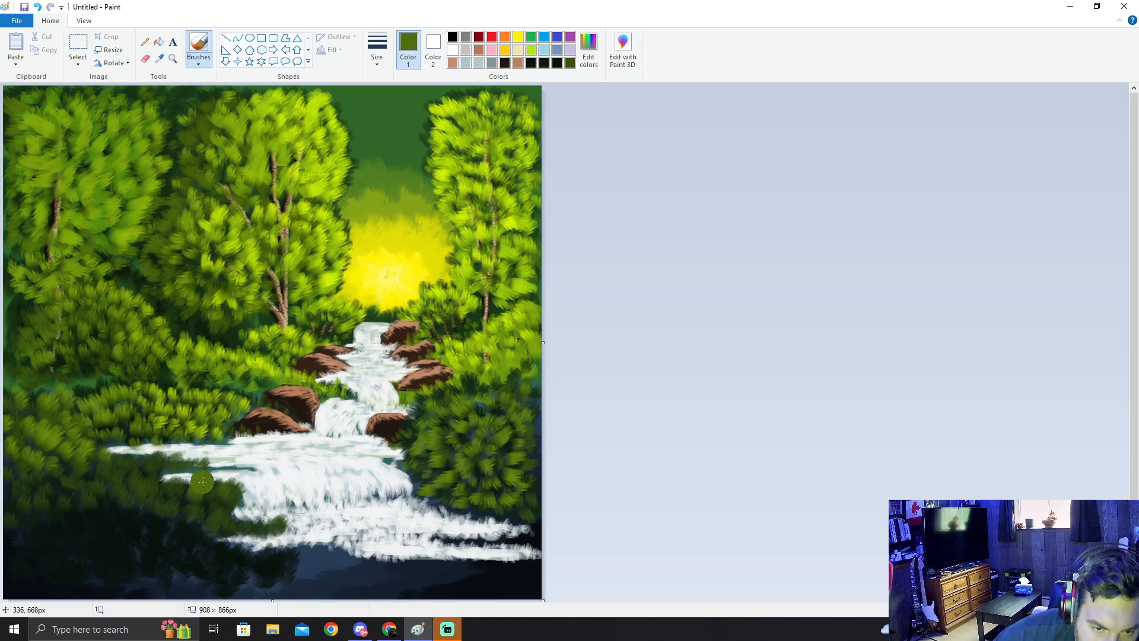
drag(218, 490, 156, 469)
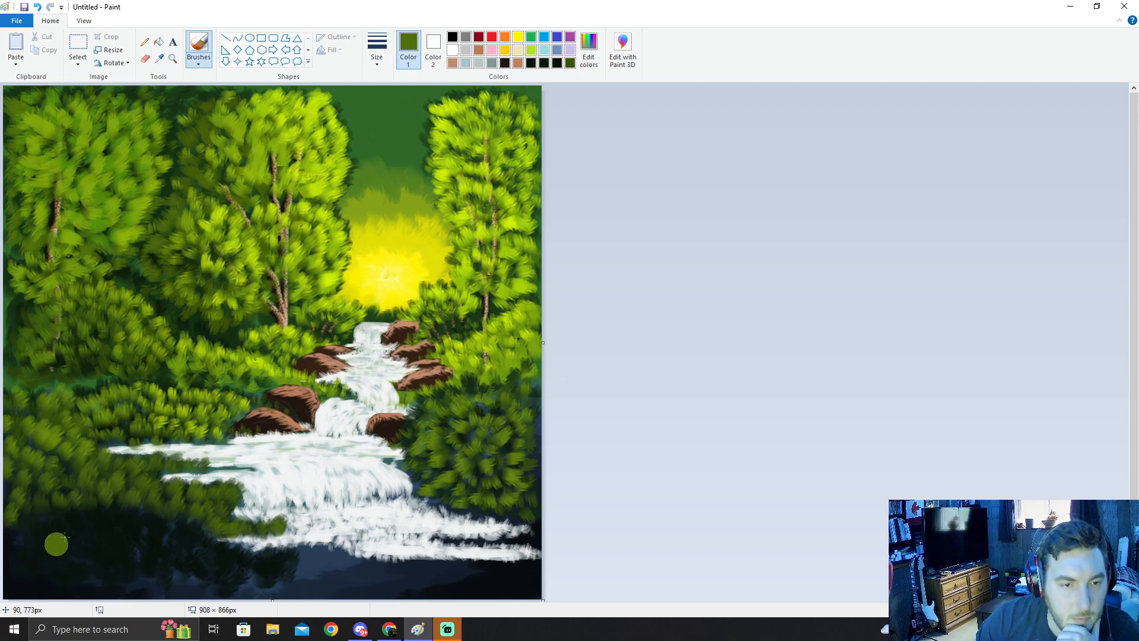
Step: Darken the brush color to RGB 39, 54, 7 and paint leaf strokes across the dark foliage in the lower-left foreground
click(589, 56)
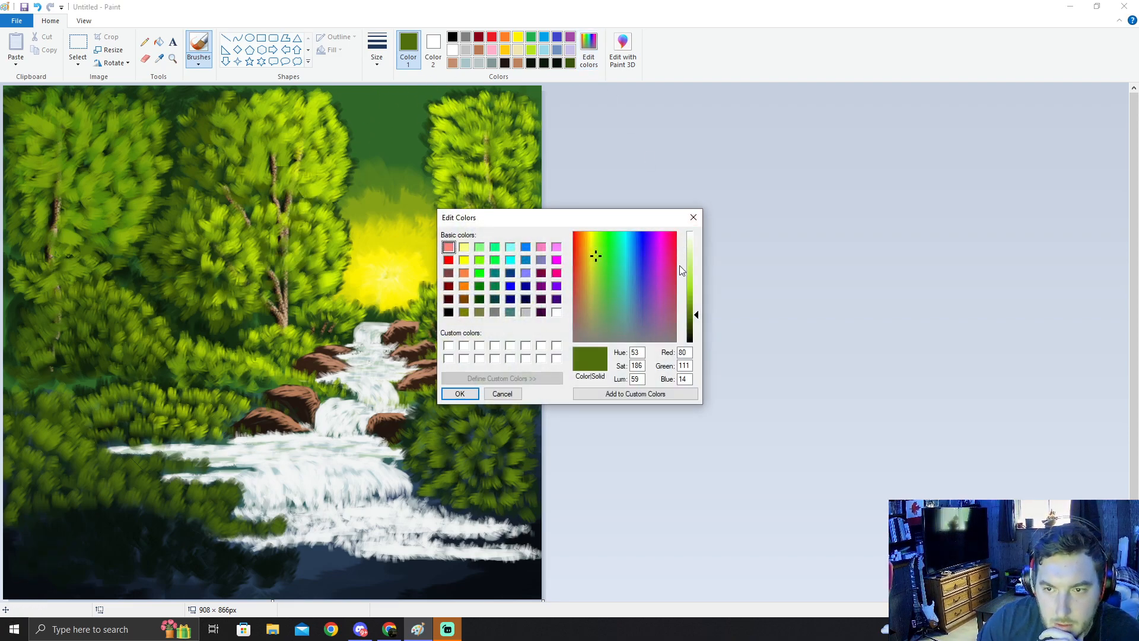
drag(700, 315, 697, 329)
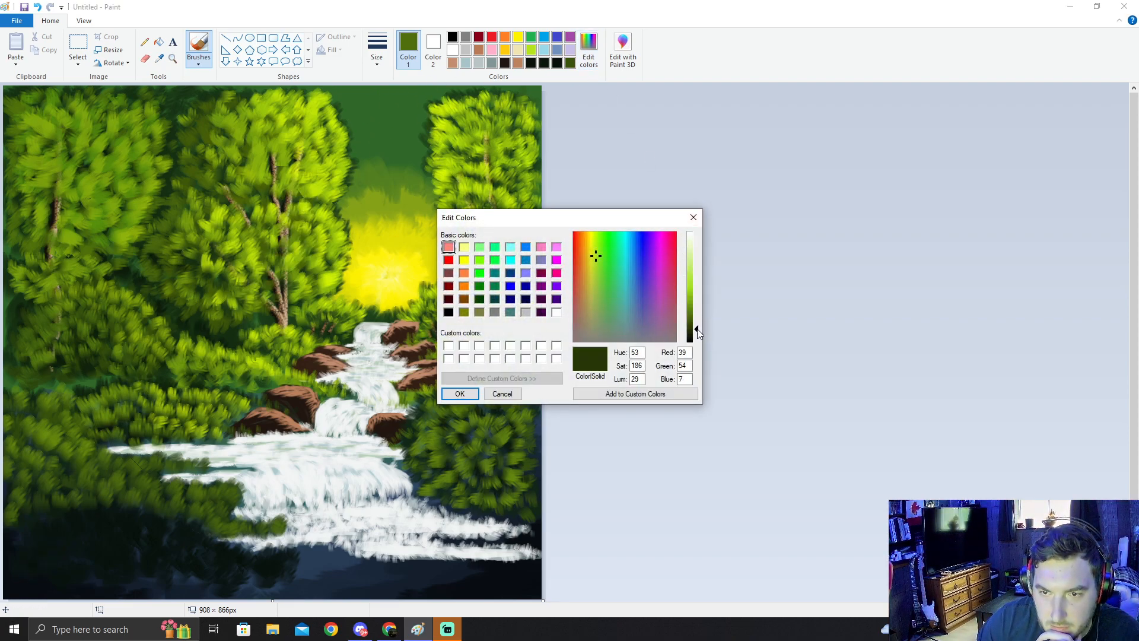
click(460, 394)
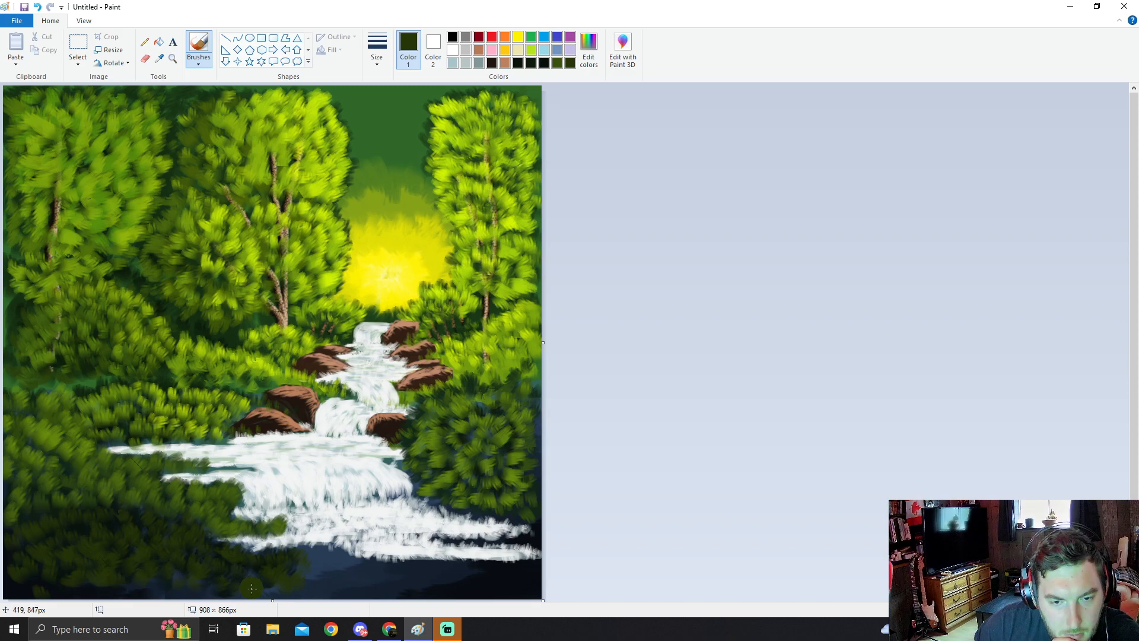
Step: Sample progressively brighter greens from the left foliage and layer leaf highlights over the lower-left foreground and the right bush
click(159, 58)
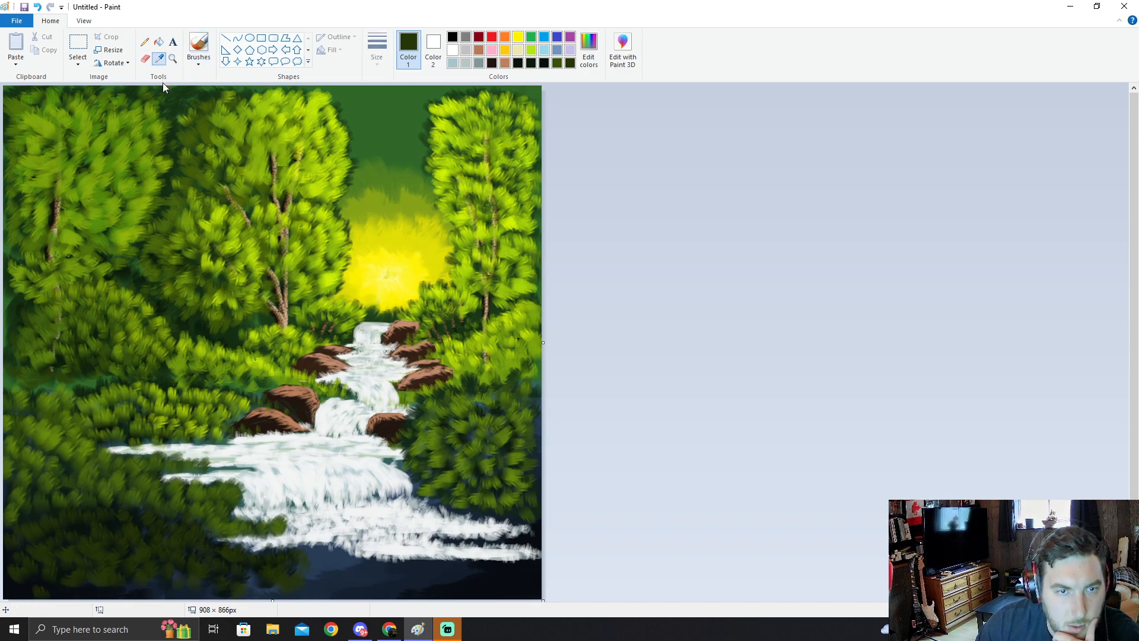
click(135, 493)
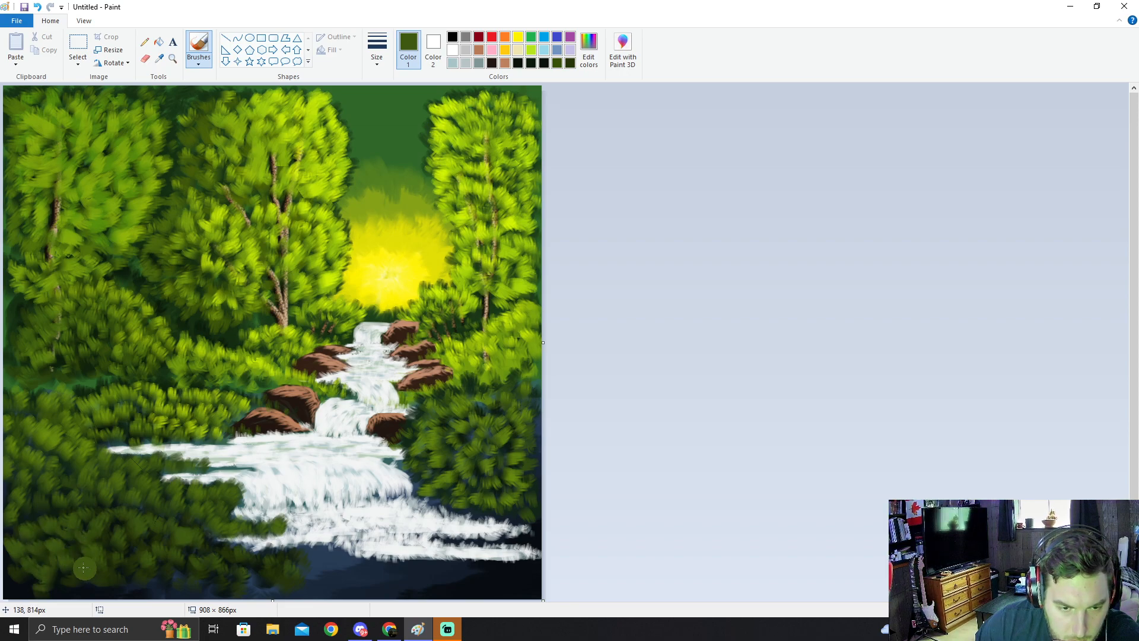
click(159, 59)
click(205, 431)
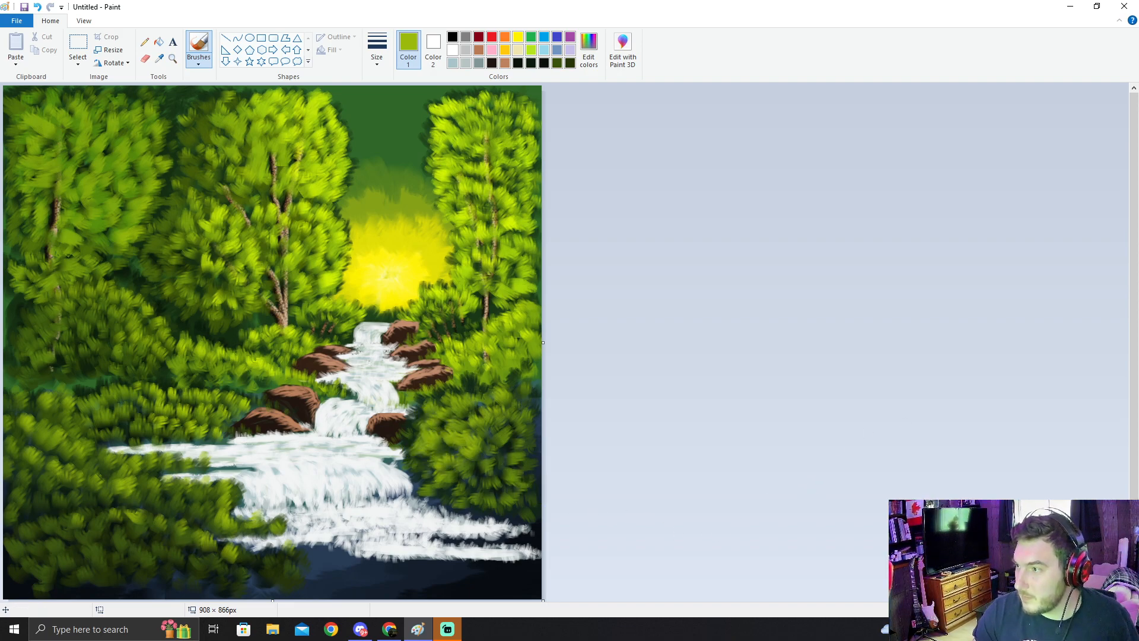
Step: Sample the dark brown from the rock beside the lower falls and paint a slim log under the right bush with the second-smallest brush
key(alt+Tab)
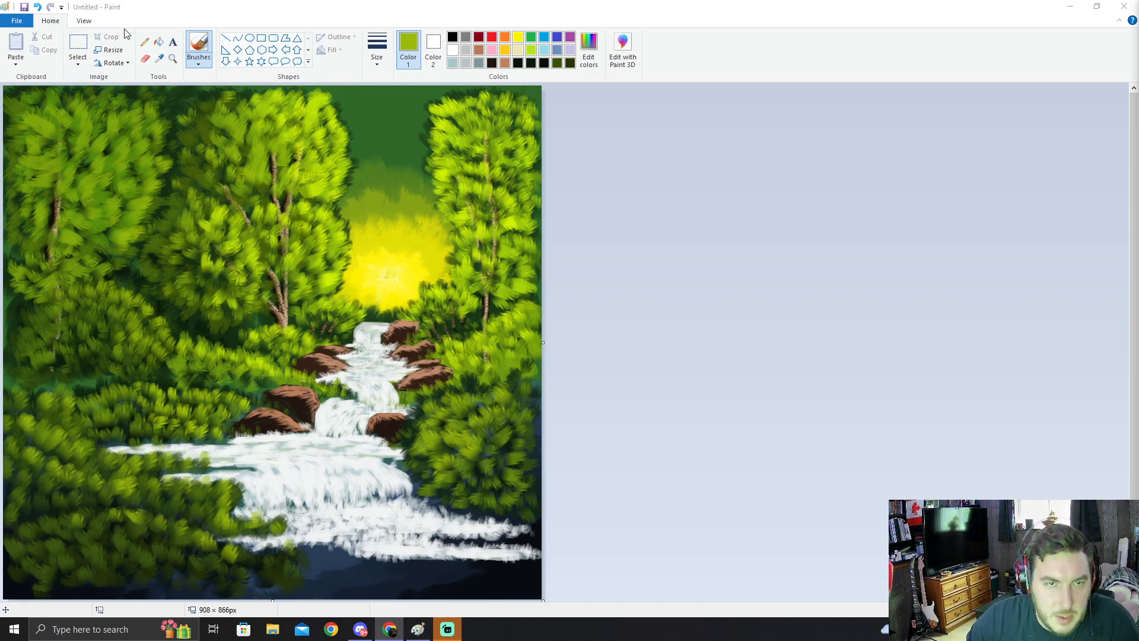
click(150, 61)
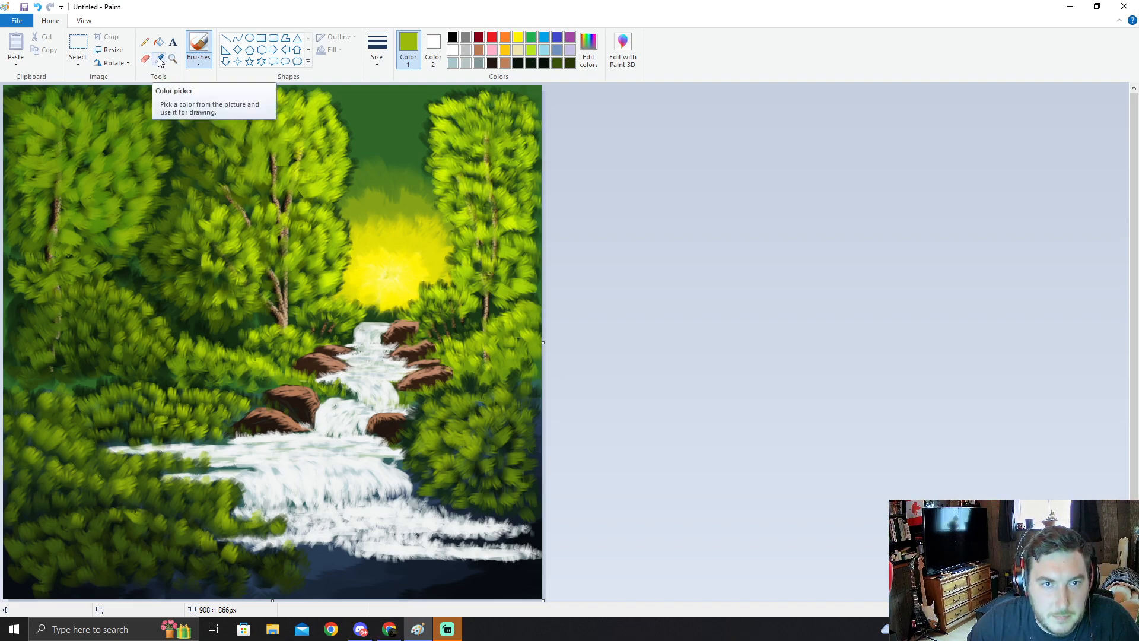
click(159, 59)
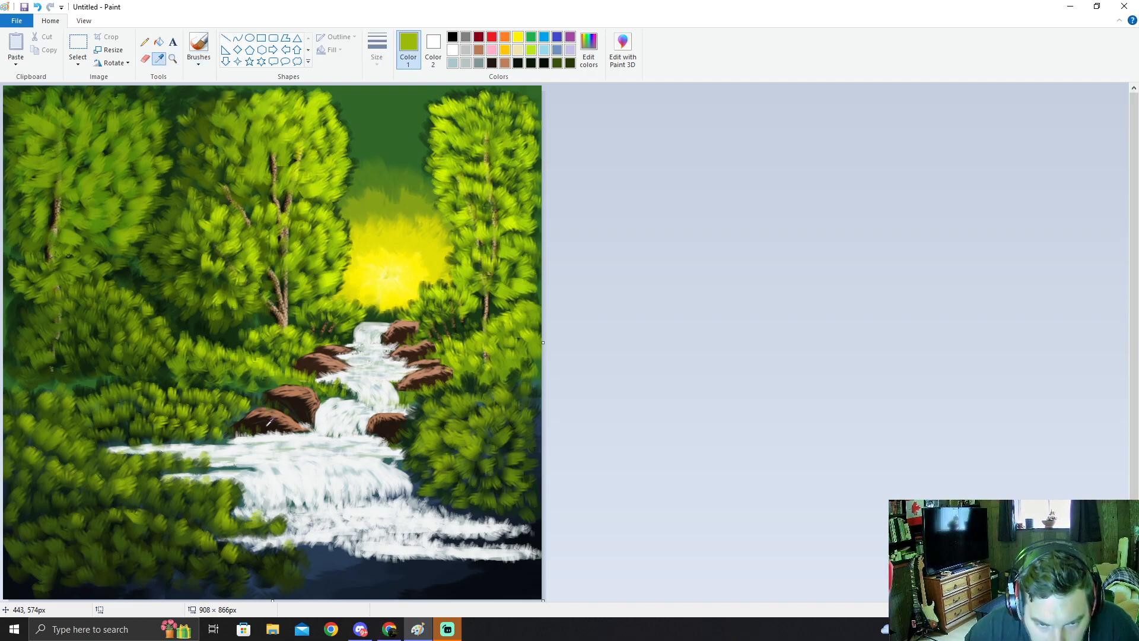
click(270, 422)
click(588, 49)
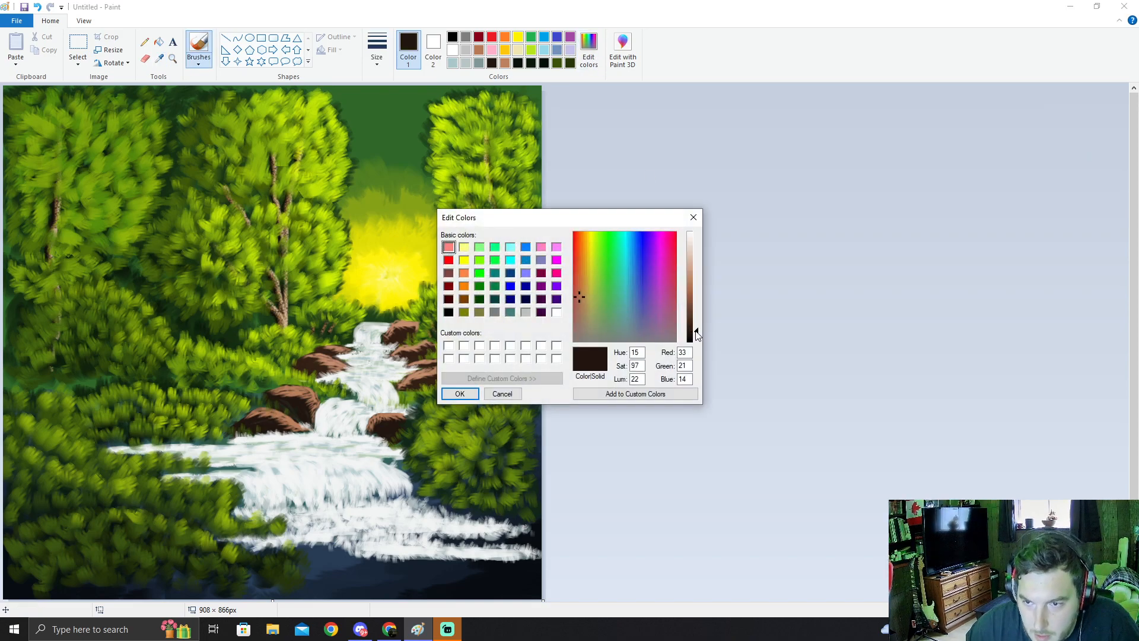
click(460, 394)
click(376, 57)
click(403, 106)
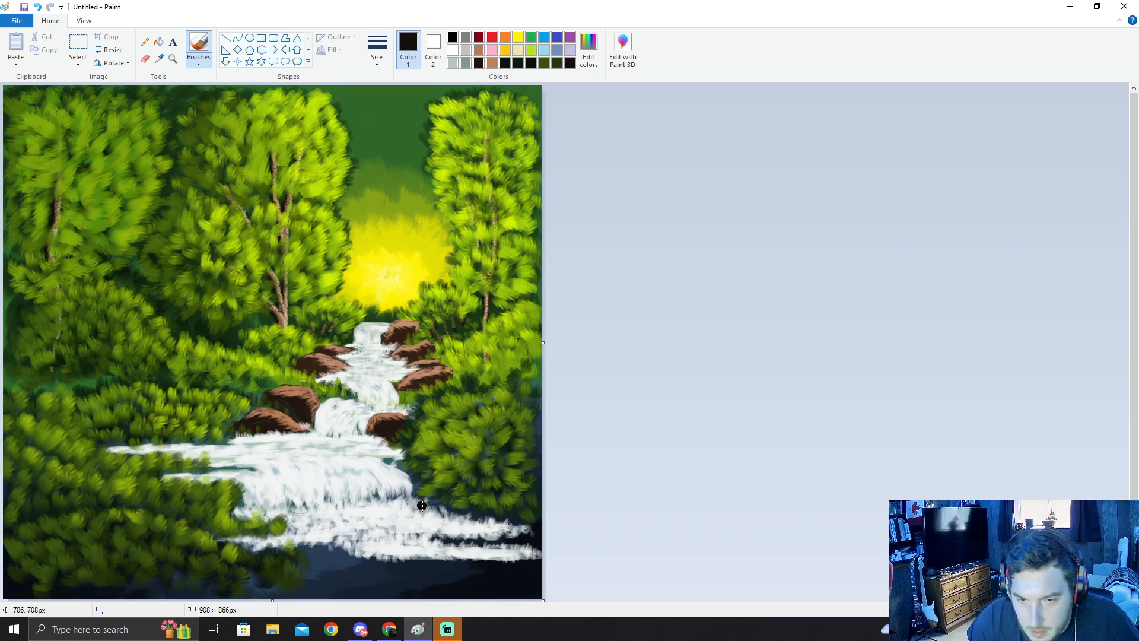
mouse_move(421, 502)
mouse_down()
mouse_move(421, 501)
mouse_move(535, 492)
mouse_up()
mouse_move(438, 502)
mouse_down()
mouse_move(418, 502)
mouse_move(506, 497)
mouse_move(415, 503)
mouse_move(425, 503)
mouse_up()
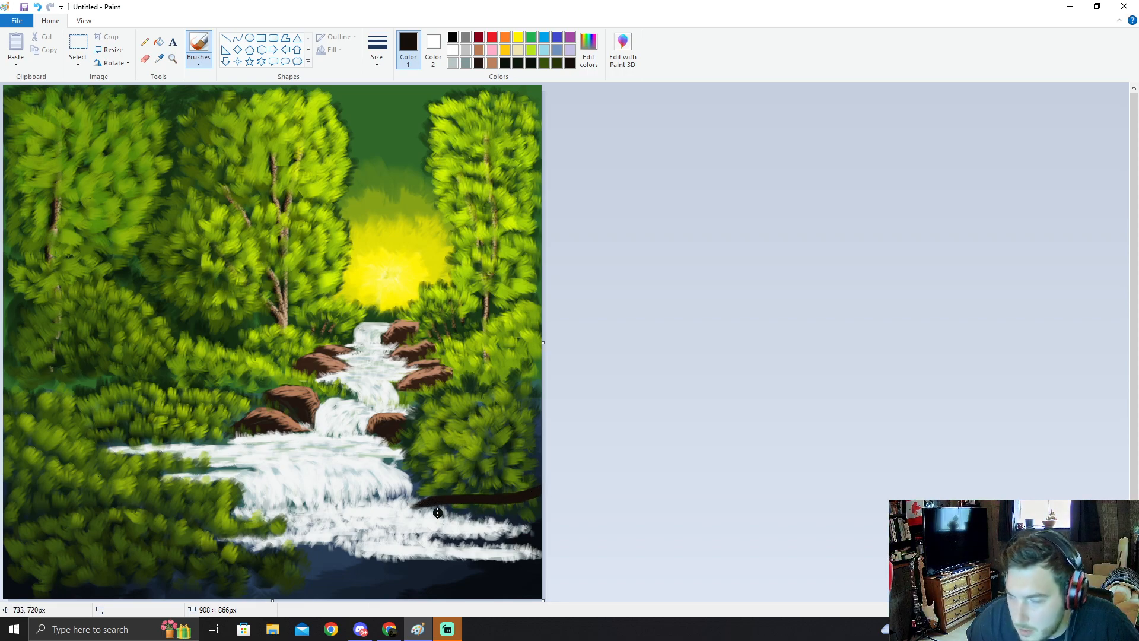
Step: Thicken the dark brown log downward over the white water, widening it toward the canvas's right edge
mouse_move(423, 506)
mouse_down()
mouse_move(456, 504)
mouse_move(423, 503)
mouse_move(484, 504)
mouse_up()
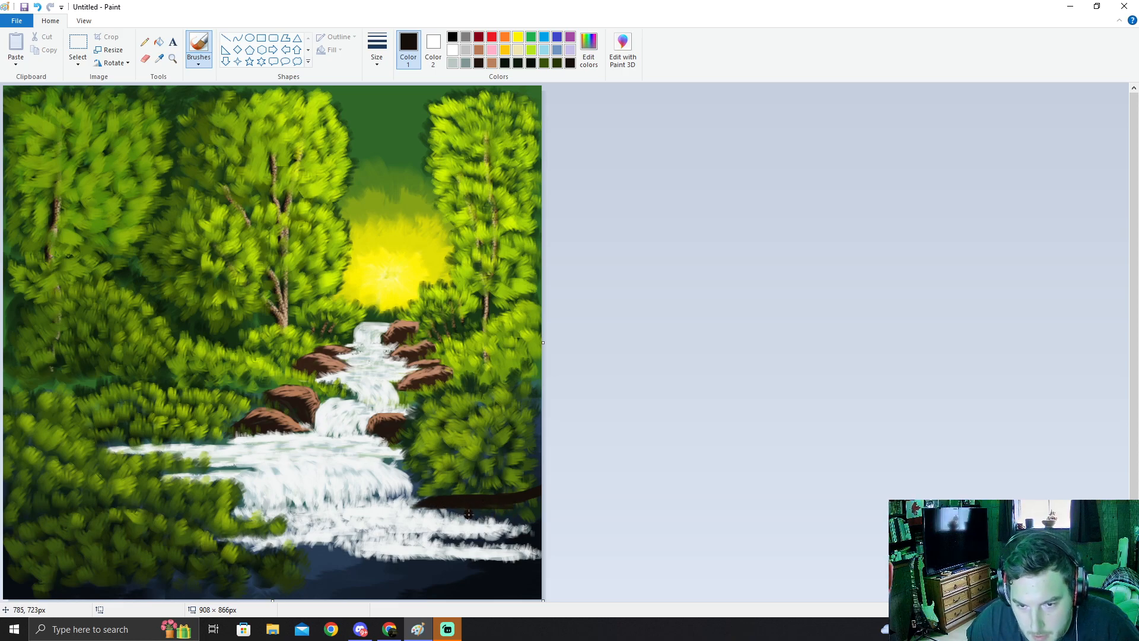
mouse_move(484, 511)
mouse_down()
mouse_move(540, 499)
mouse_move(515, 511)
mouse_move(541, 511)
mouse_up()
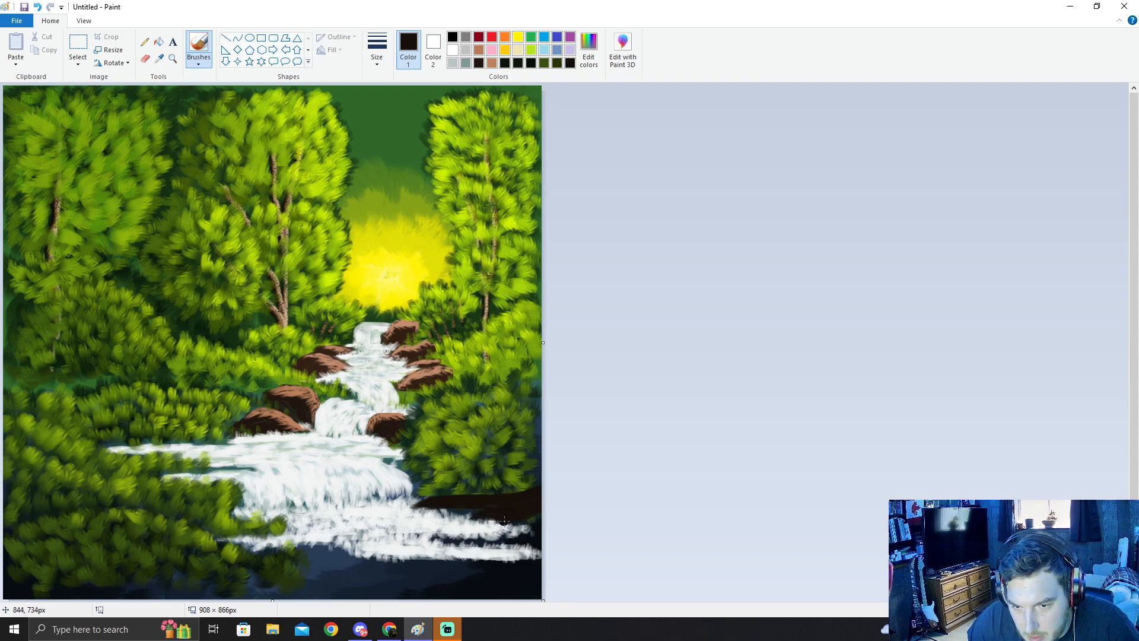
mouse_move(459, 519)
mouse_down()
mouse_move(514, 510)
mouse_move(470, 508)
mouse_move(509, 519)
mouse_up()
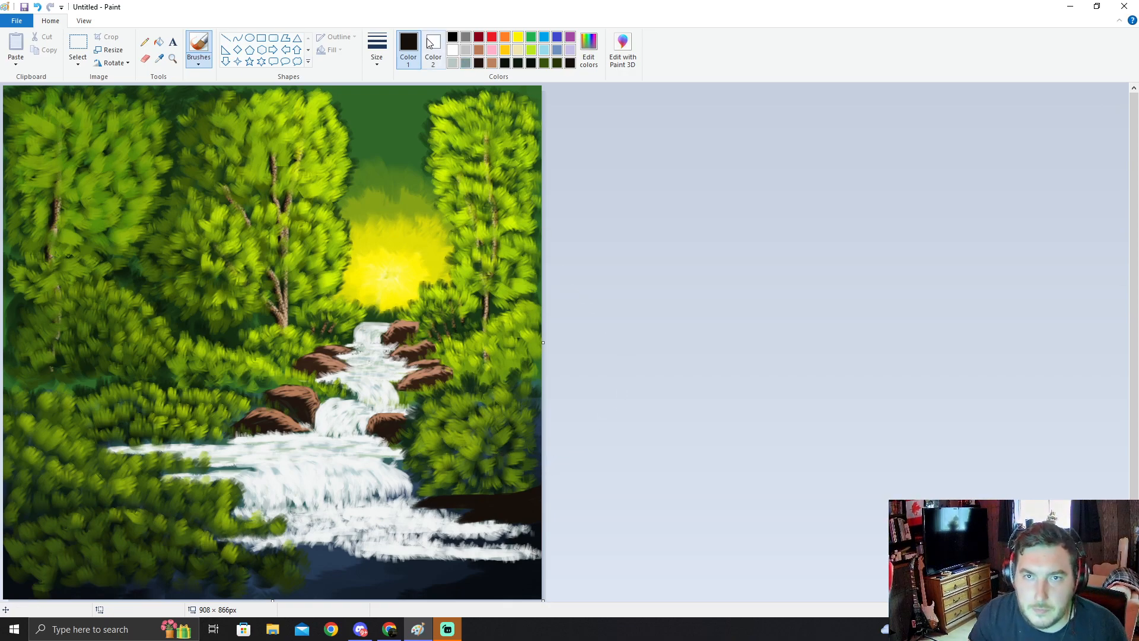
Step: Set the brush color to RGB 176, 113, 66 and add a thin highlight near the log's left tip with the smallest brush
click(479, 52)
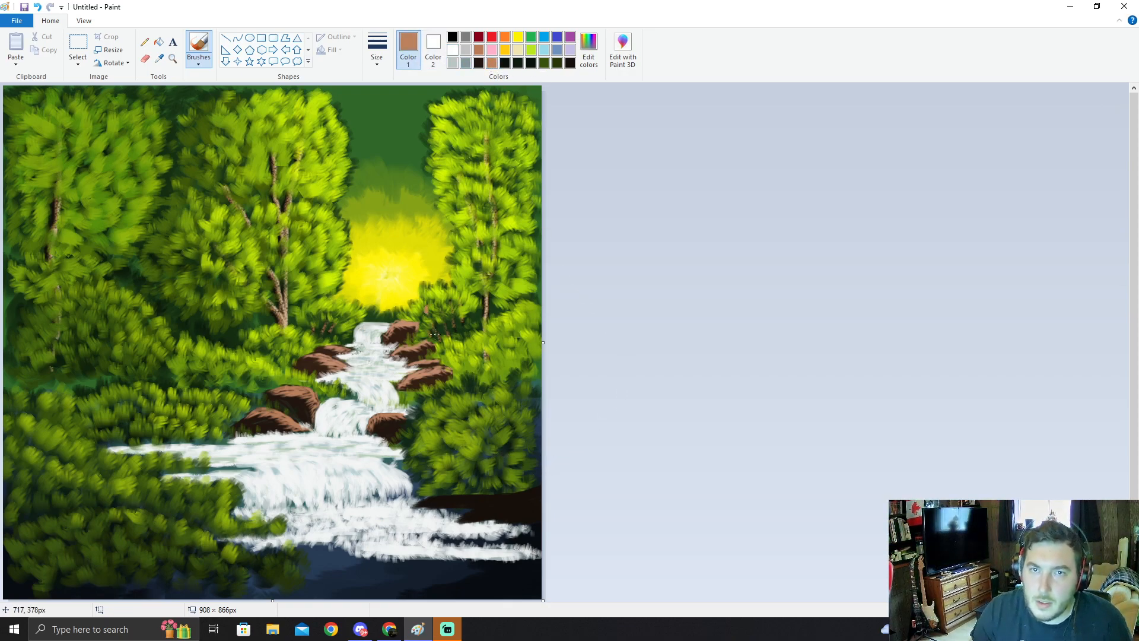
click(589, 49)
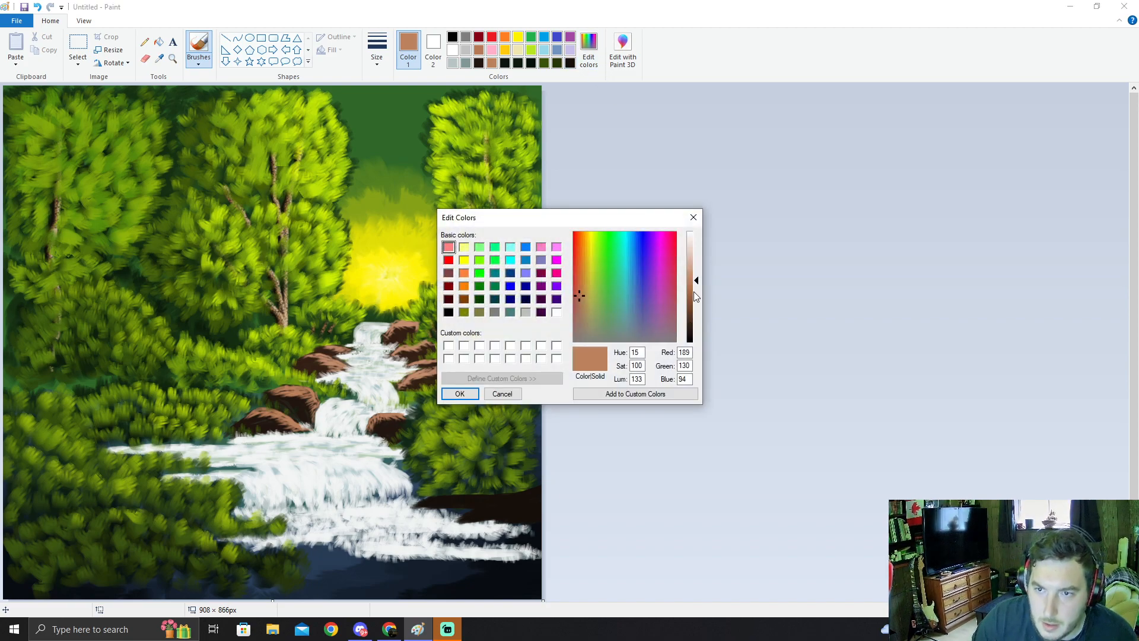
drag(697, 283, 697, 291)
click(577, 295)
mouse_move(578, 294)
mouse_down()
mouse_move(583, 304)
mouse_move(582, 292)
mouse_up()
click(460, 393)
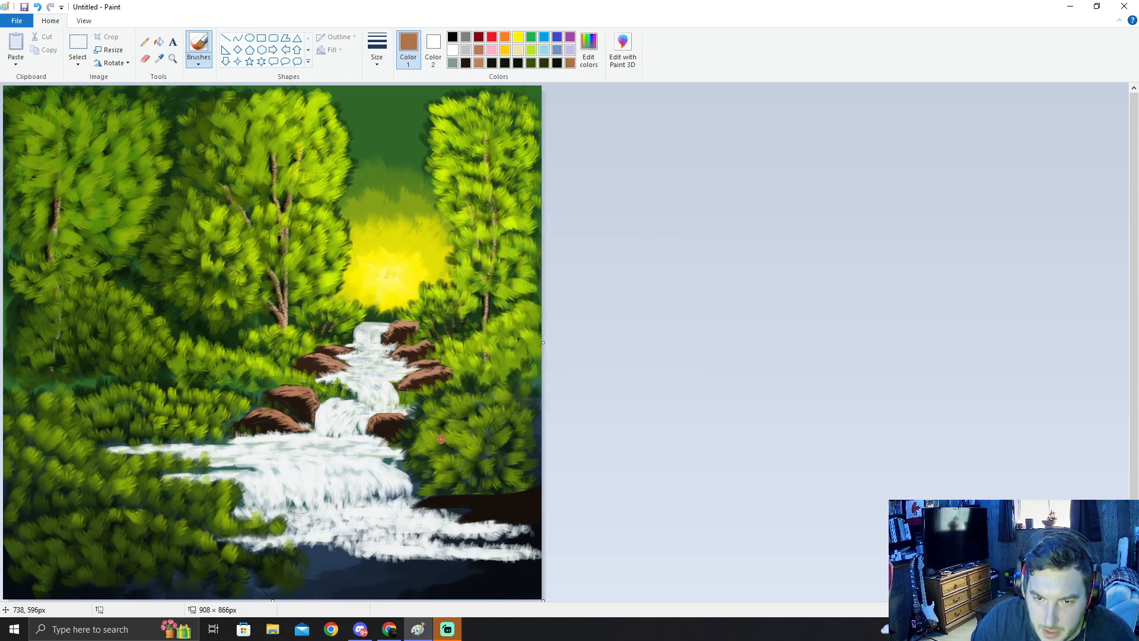
click(378, 50)
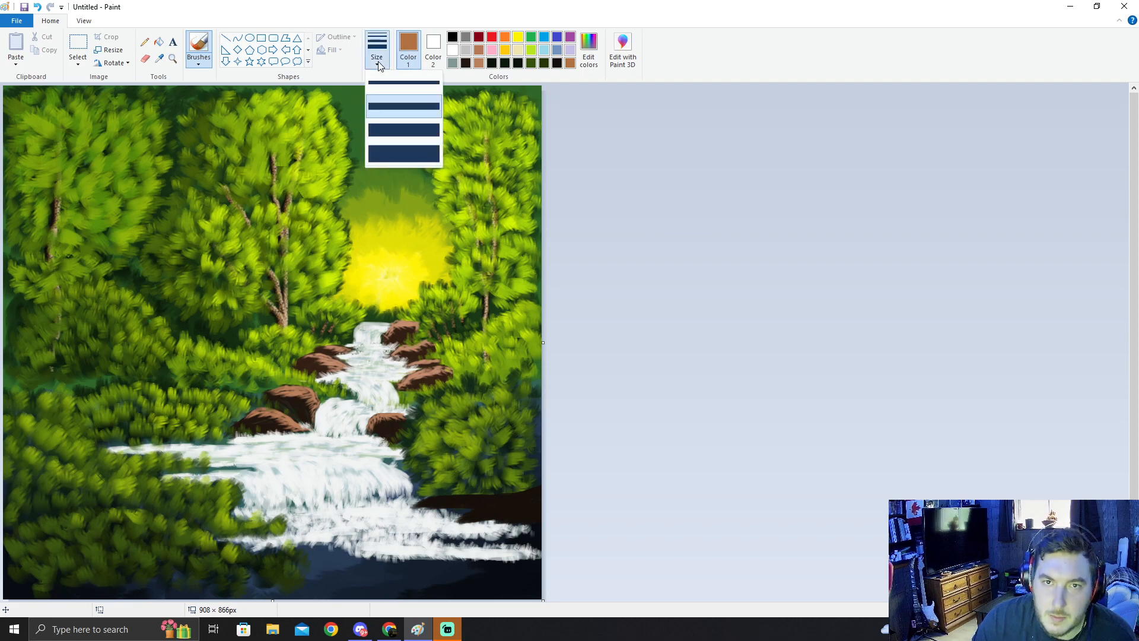
click(402, 91)
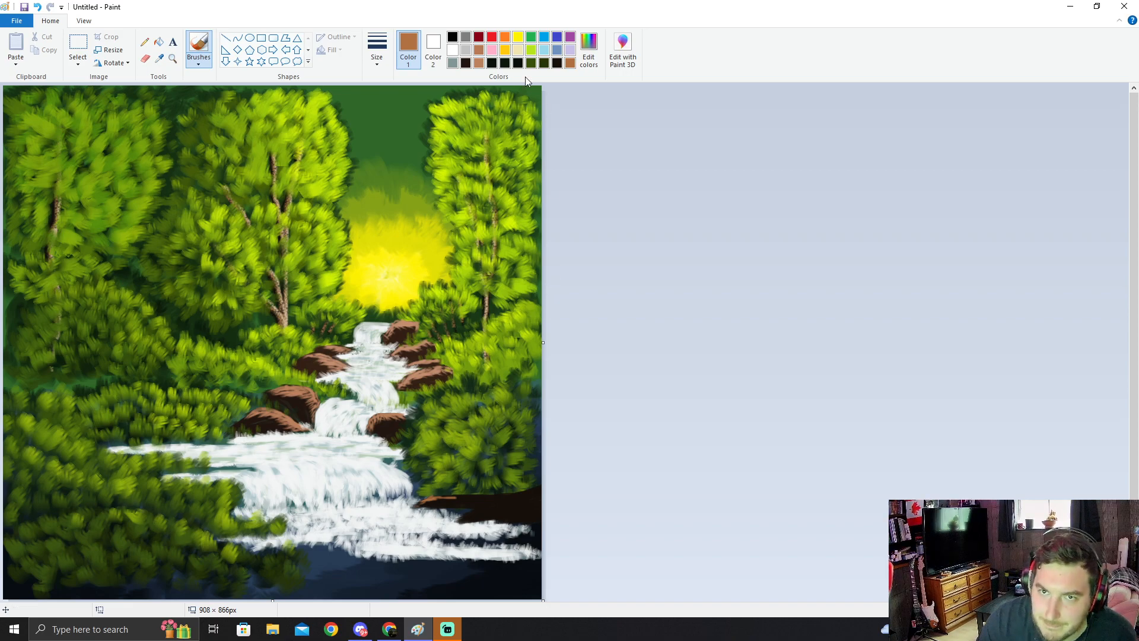
Step: Darken the brush color to RGB 140, 90, 53 and paint brown highlights along the log from its tip to the canvas edge
click(589, 52)
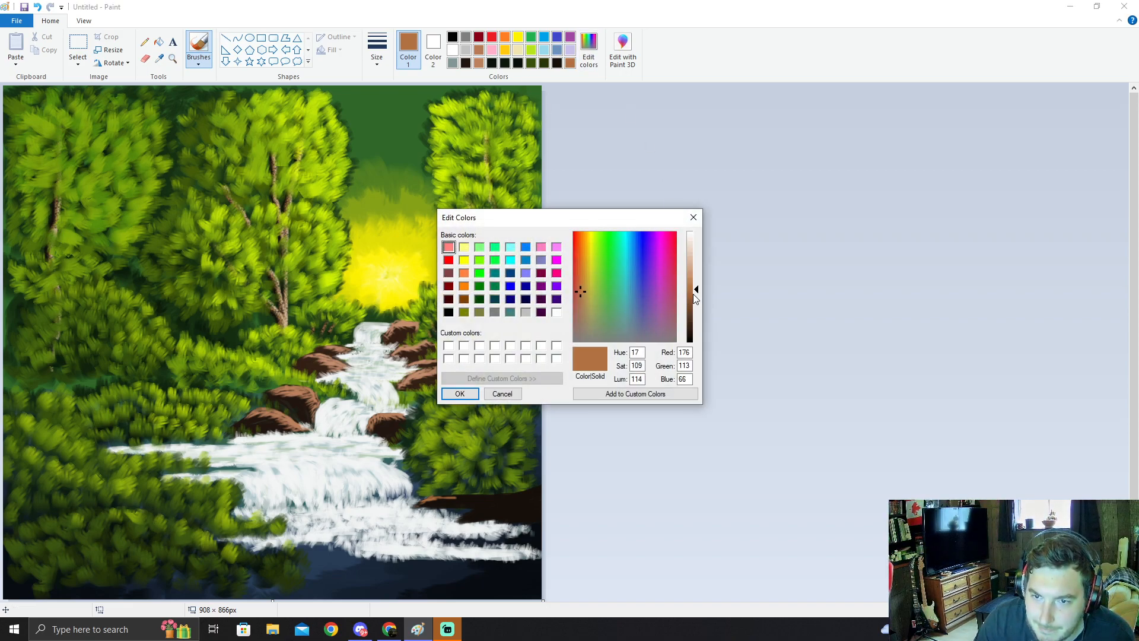
click(696, 297)
click(696, 305)
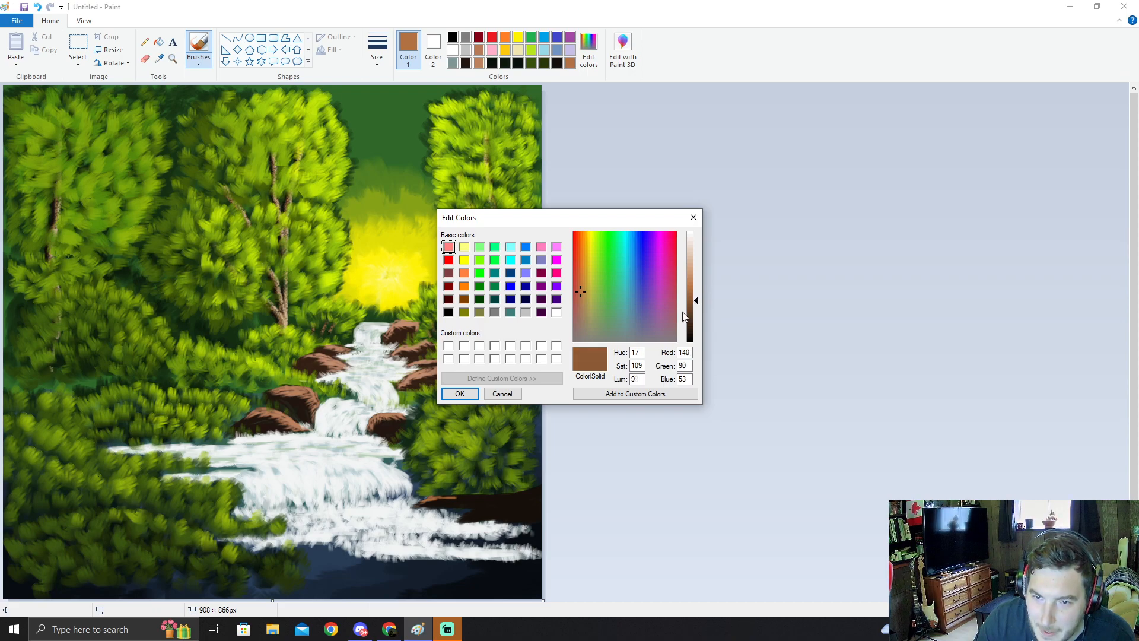
click(460, 394)
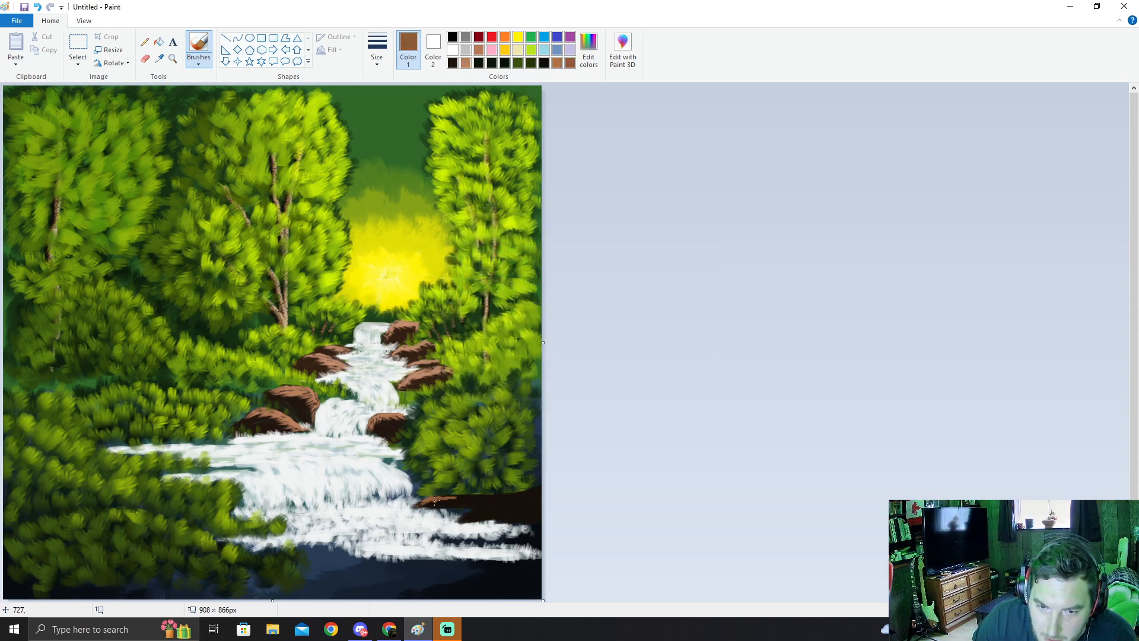
mouse_move(433, 496)
mouse_down()
mouse_move(529, 495)
mouse_move(482, 497)
mouse_up()
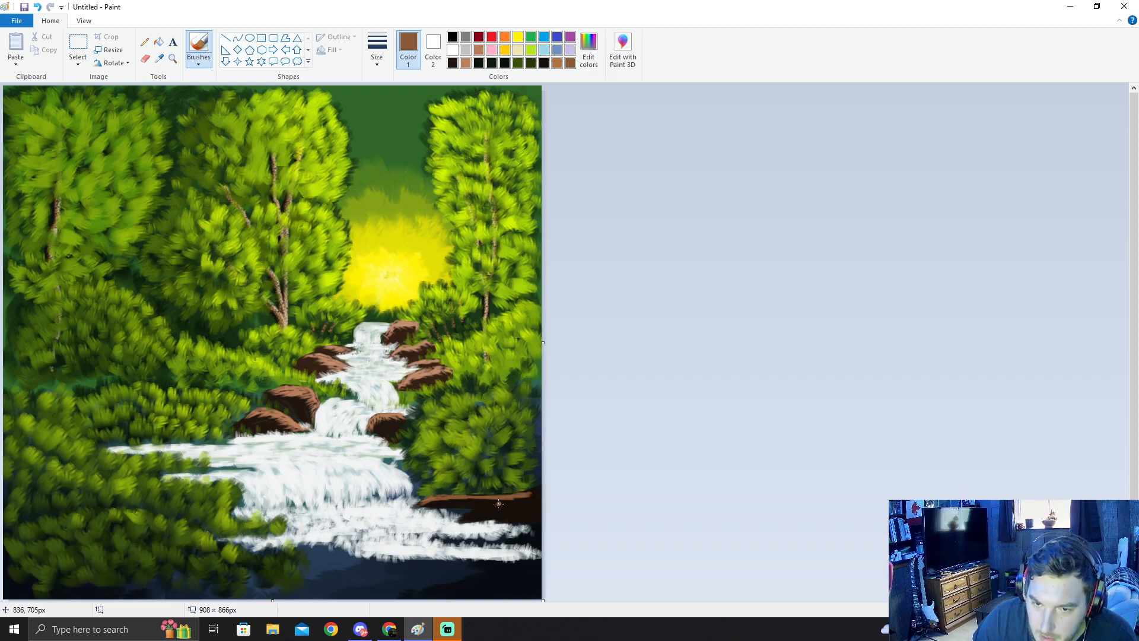
mouse_move(479, 500)
mouse_down()
mouse_move(509, 499)
mouse_move(460, 521)
mouse_move(520, 499)
mouse_up()
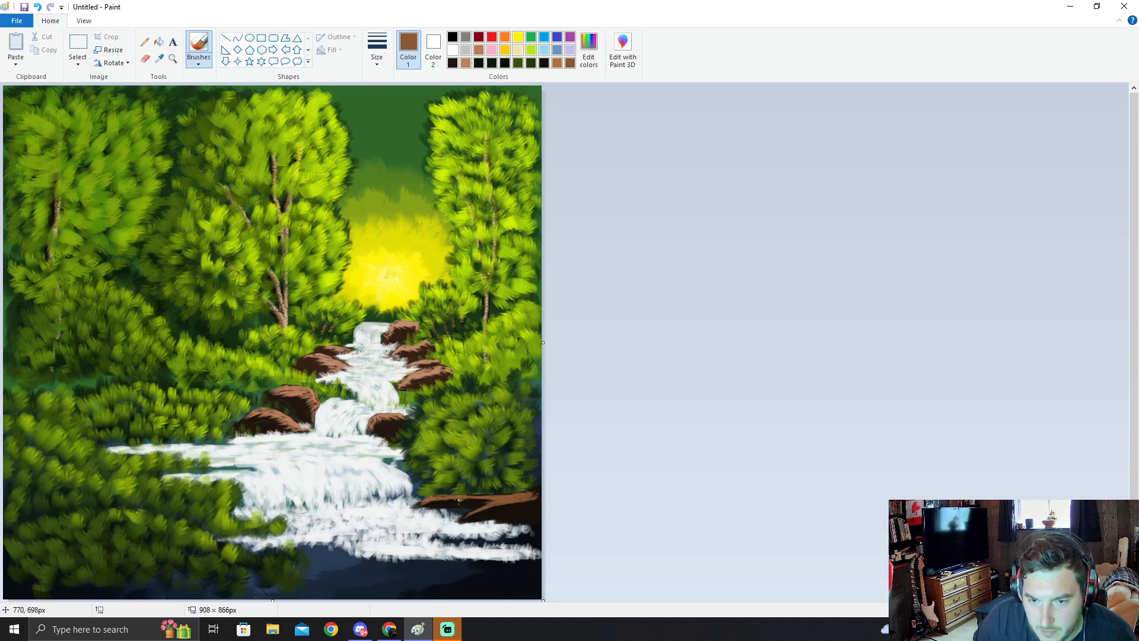
drag(449, 501, 499, 500)
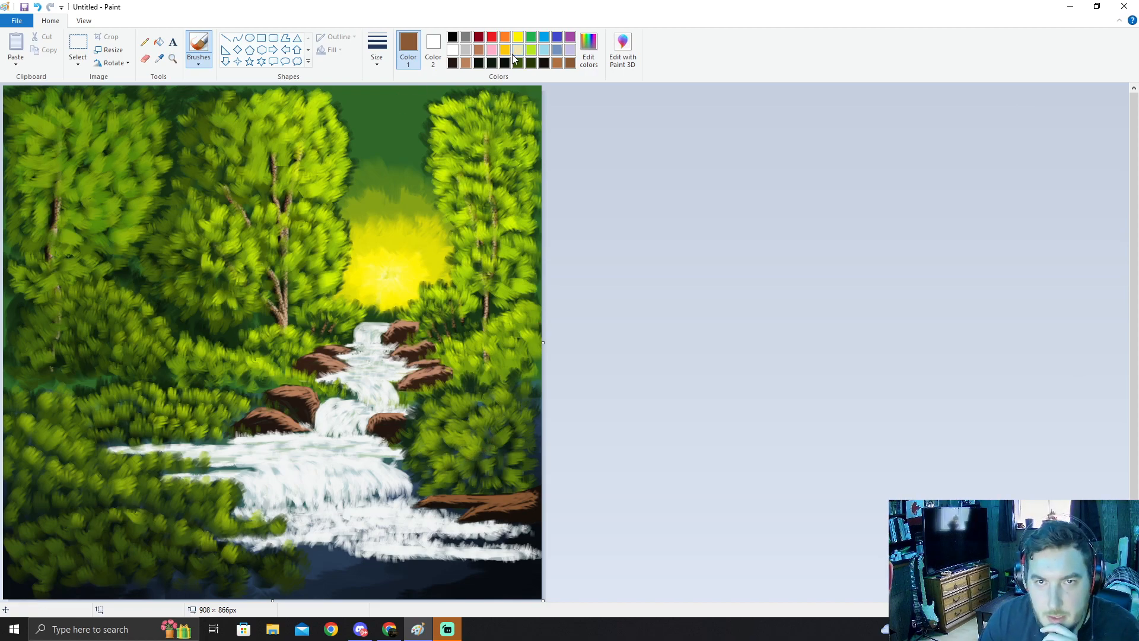
Step: Darken the brush color to a very dark brown and paint fine bark lines over the log's brown highlights
click(588, 50)
drag(702, 311, 699, 323)
click(460, 394)
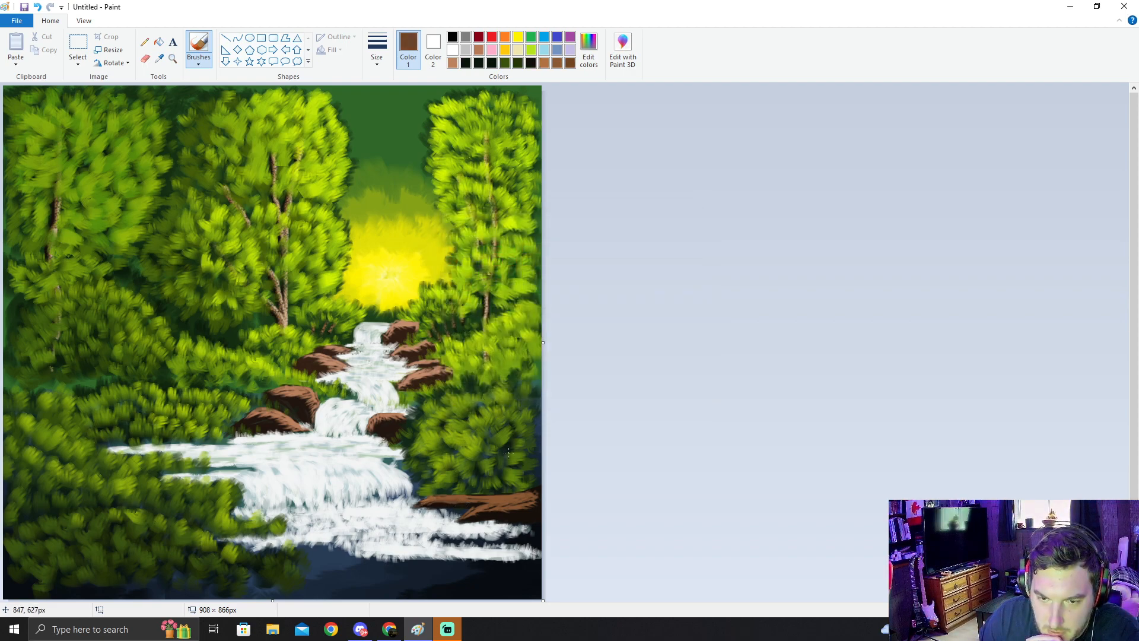
click(588, 48)
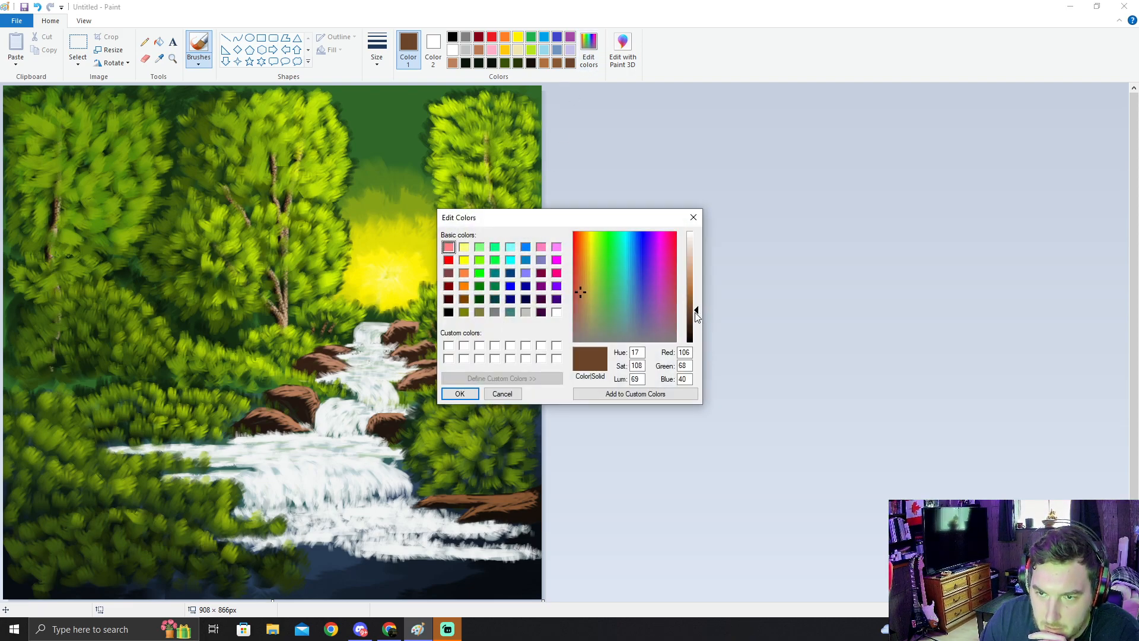
drag(695, 312, 695, 330)
click(460, 393)
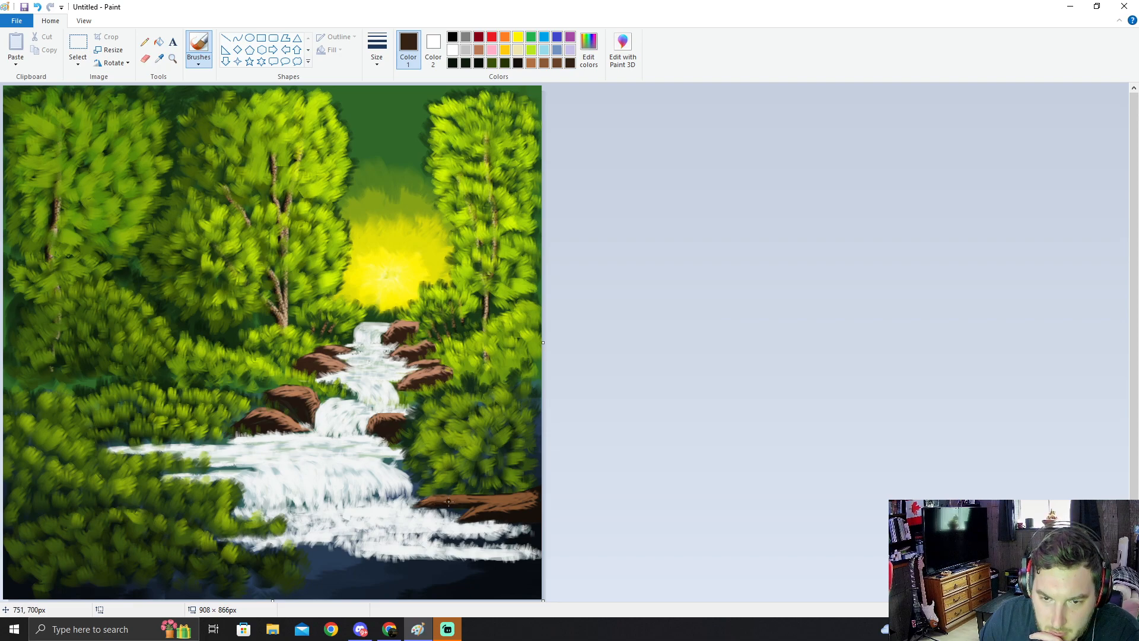
drag(453, 503, 457, 502)
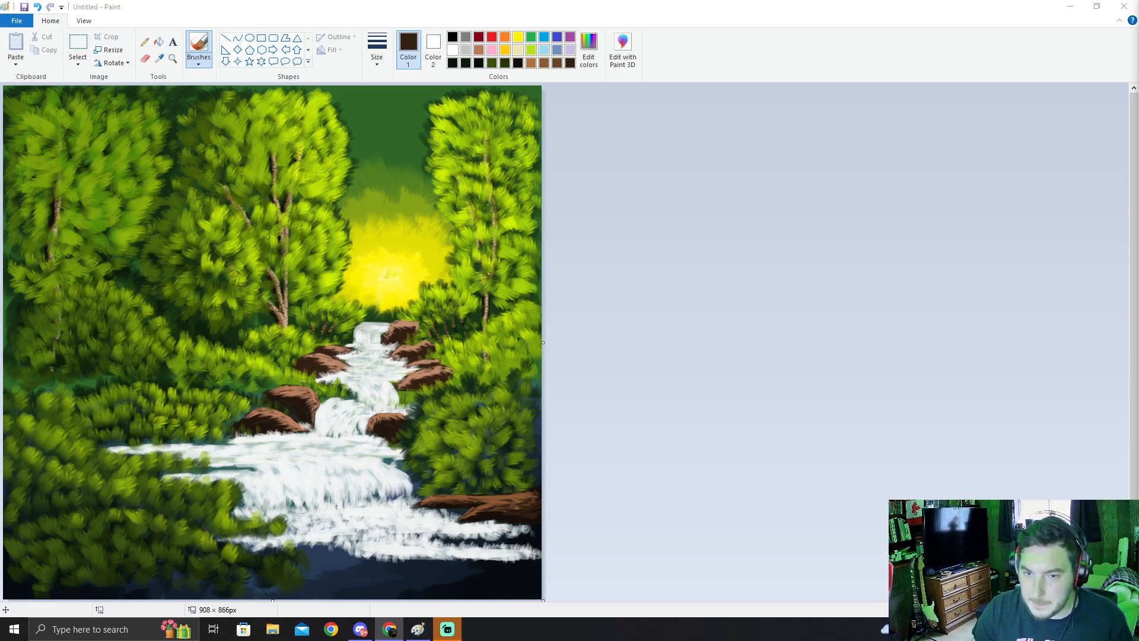
Step: Sample the dark green at the right bush's base and paint leaf strokes along the log's upper edge with the second-smallest brush
click(159, 60)
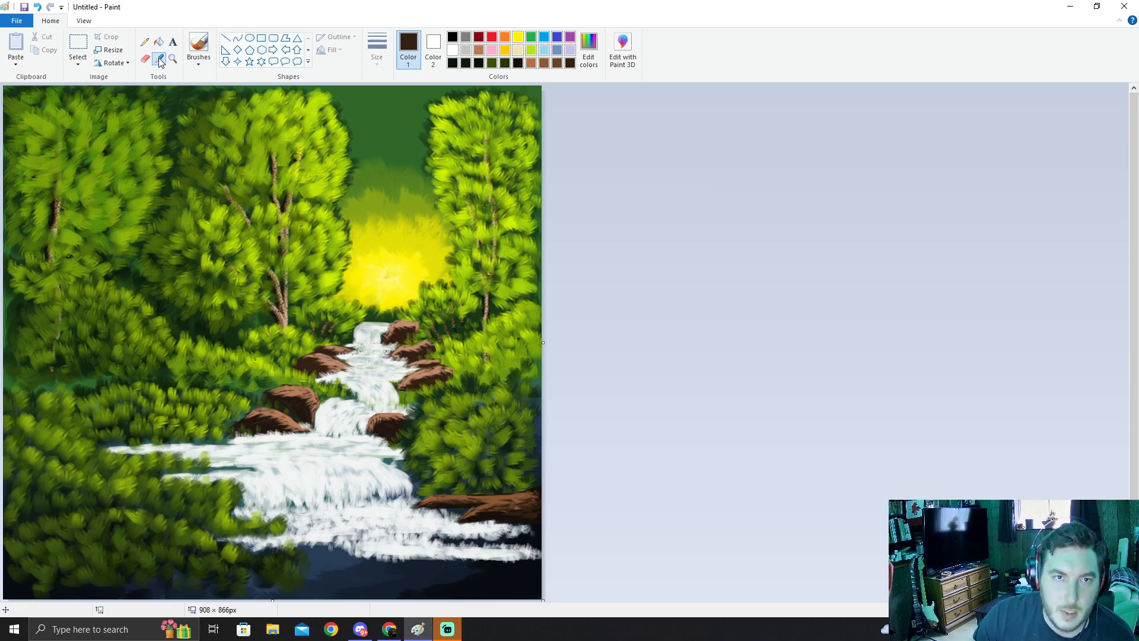
click(495, 483)
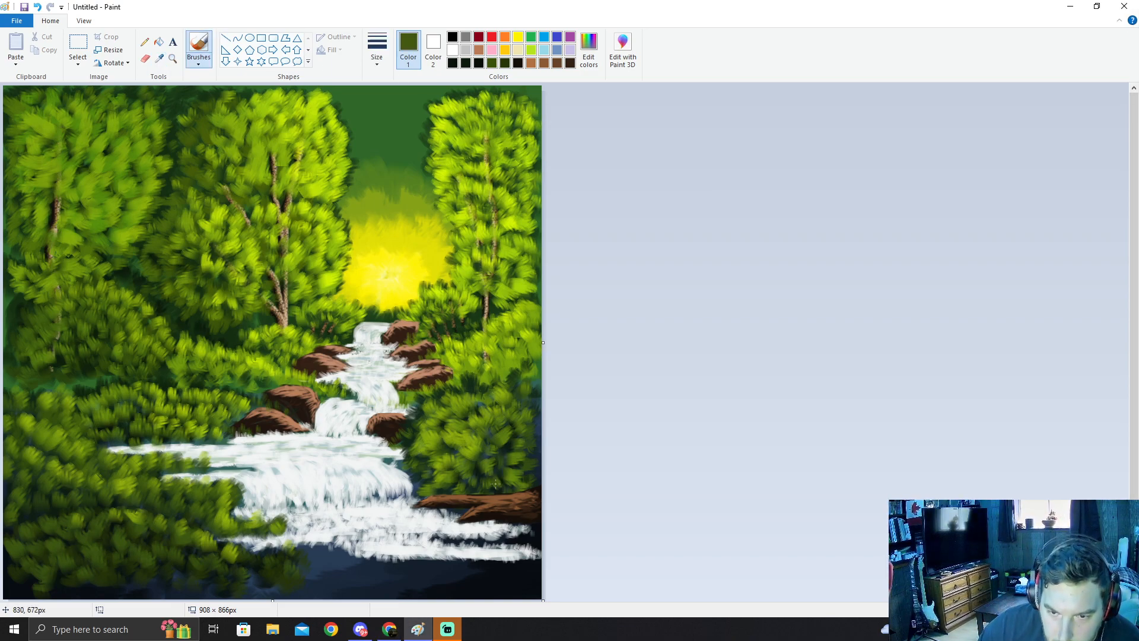
click(377, 50)
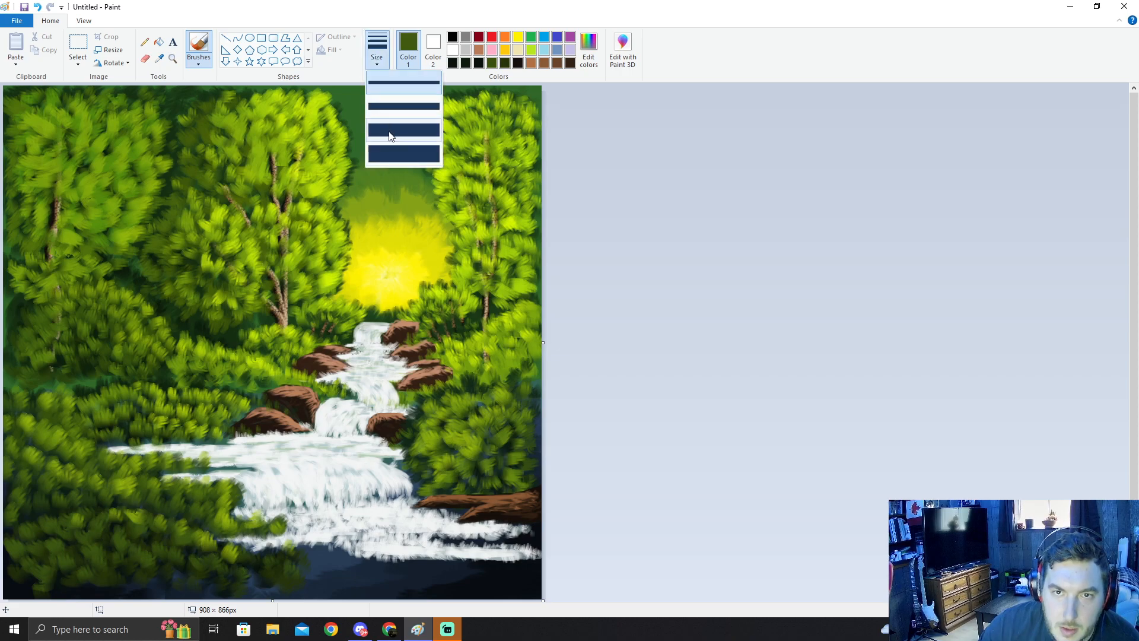
click(391, 107)
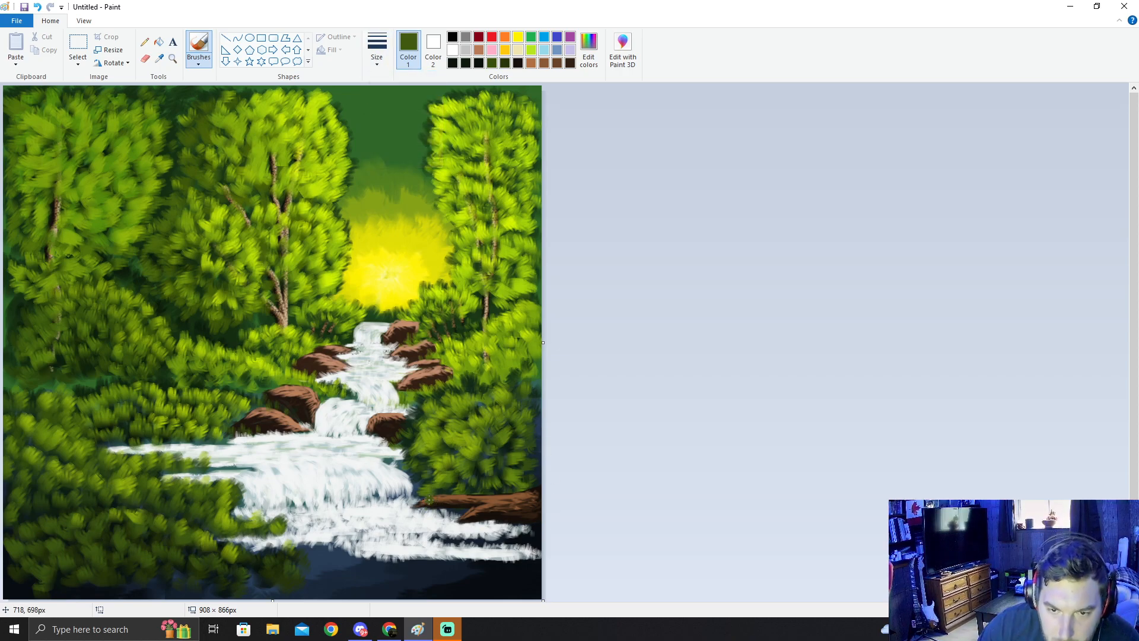
mouse_move(438, 494)
mouse_down()
mouse_move(538, 479)
mouse_move(529, 485)
mouse_up()
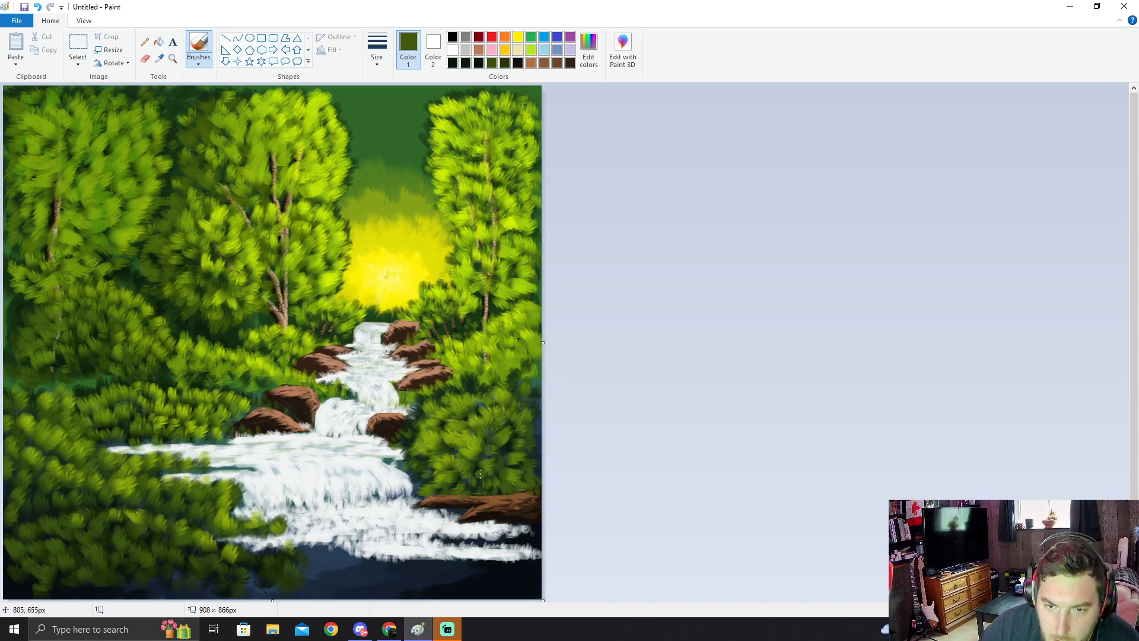
Step: Sample a brighter green from the right bush and add leaf strokes to its lower foliage, keeping the second-smallest brush
click(376, 47)
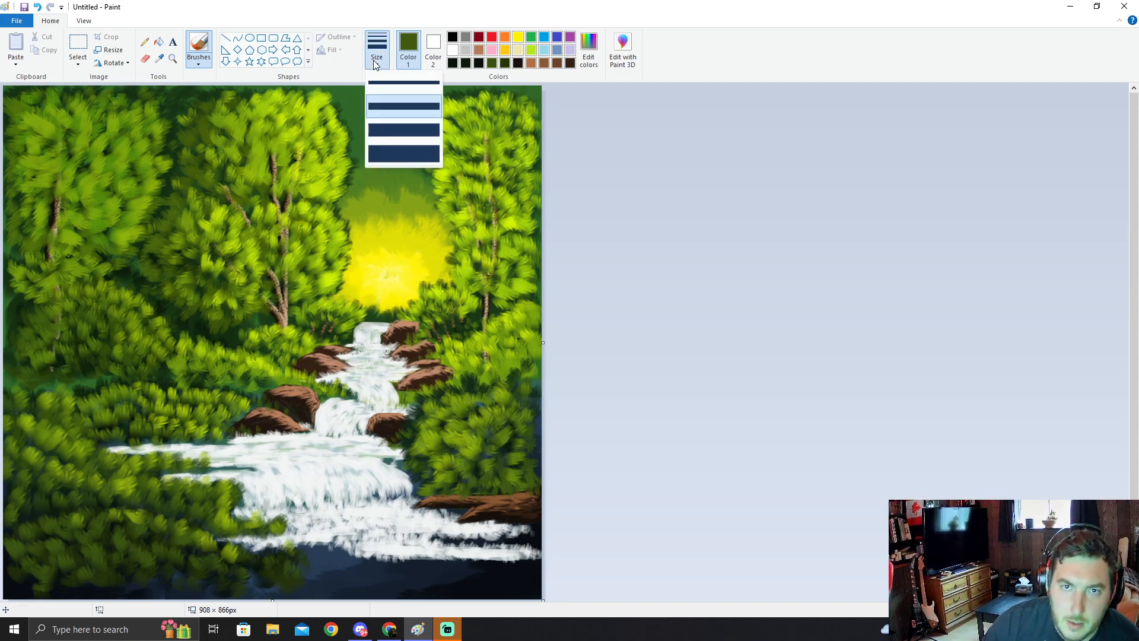
click(401, 114)
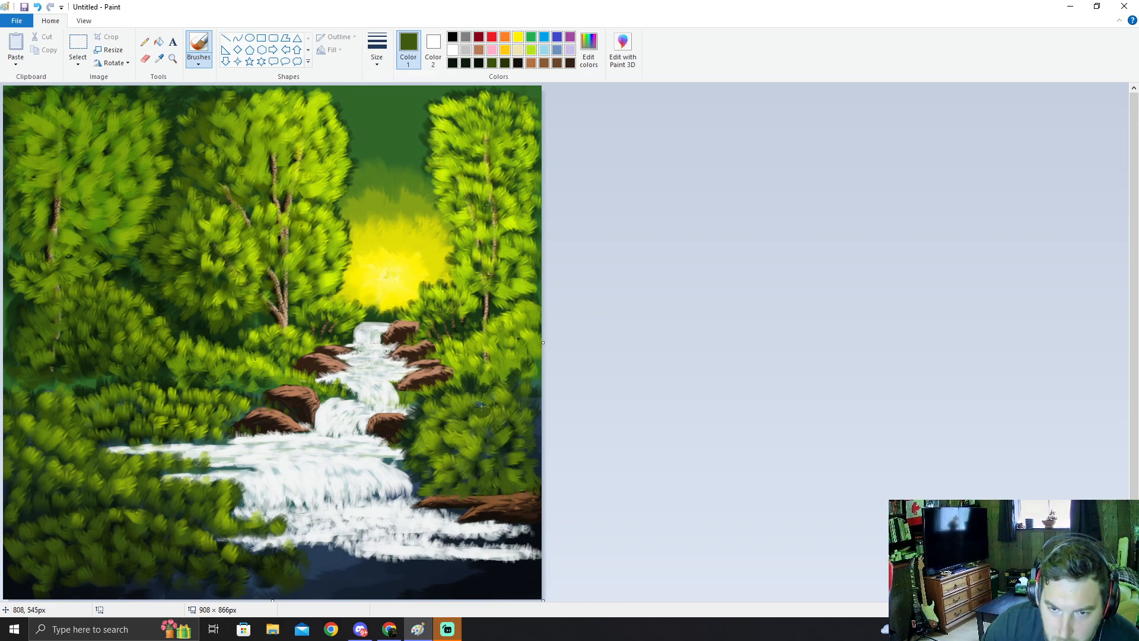
click(163, 59)
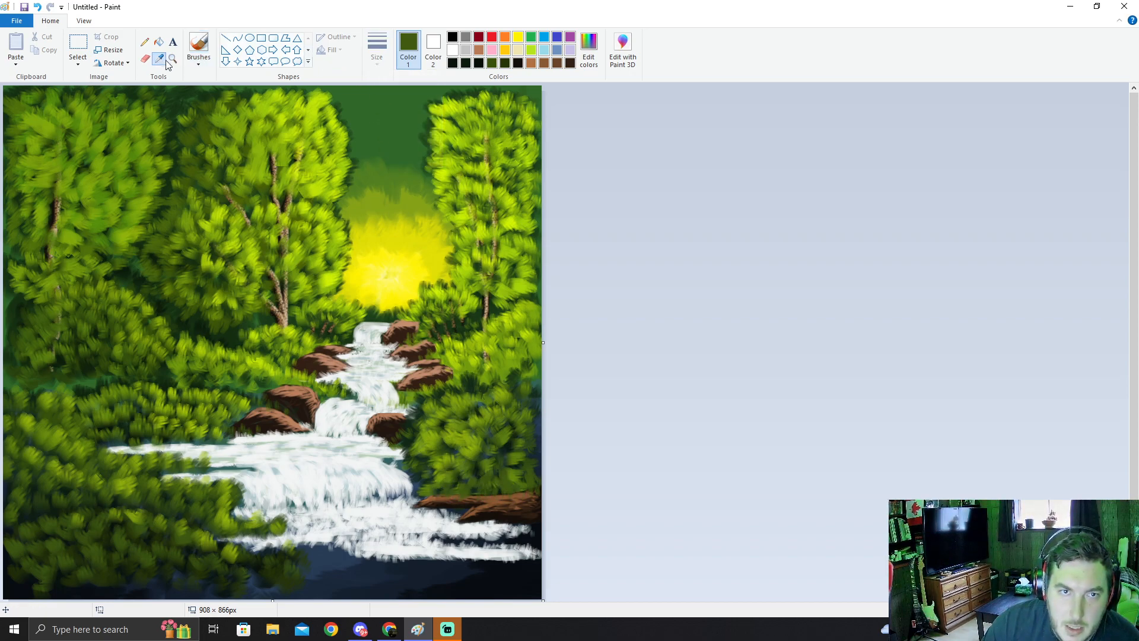
click(486, 468)
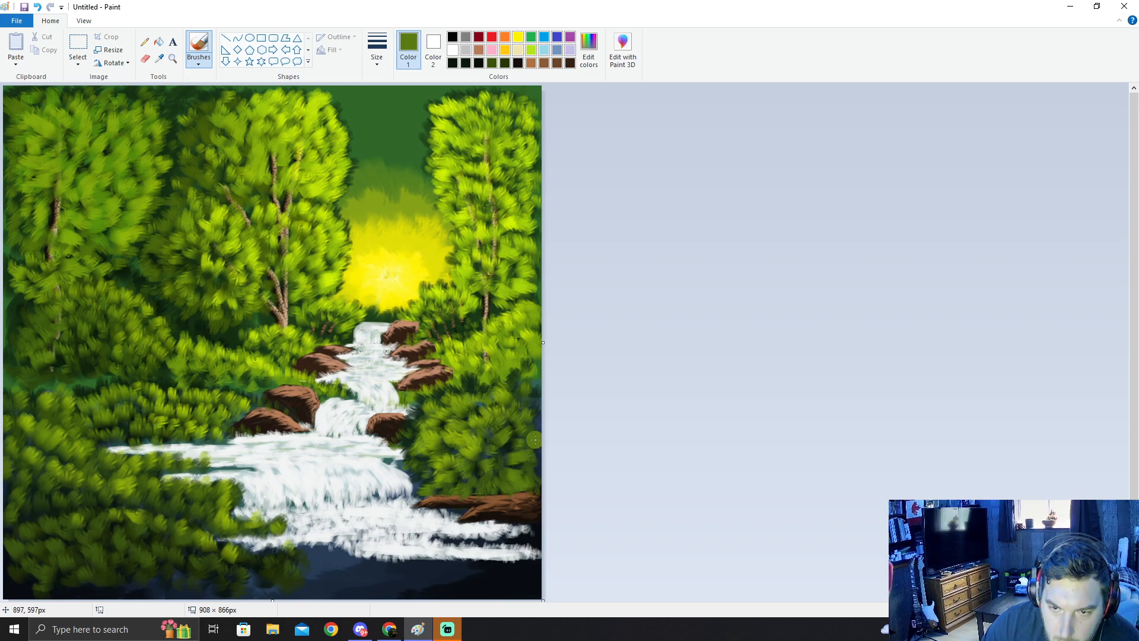
Step: Sample the near-white water color and paint foam strokes along the log's lower edge and the lower-left water with the second-smallest brush
click(159, 59)
click(452, 516)
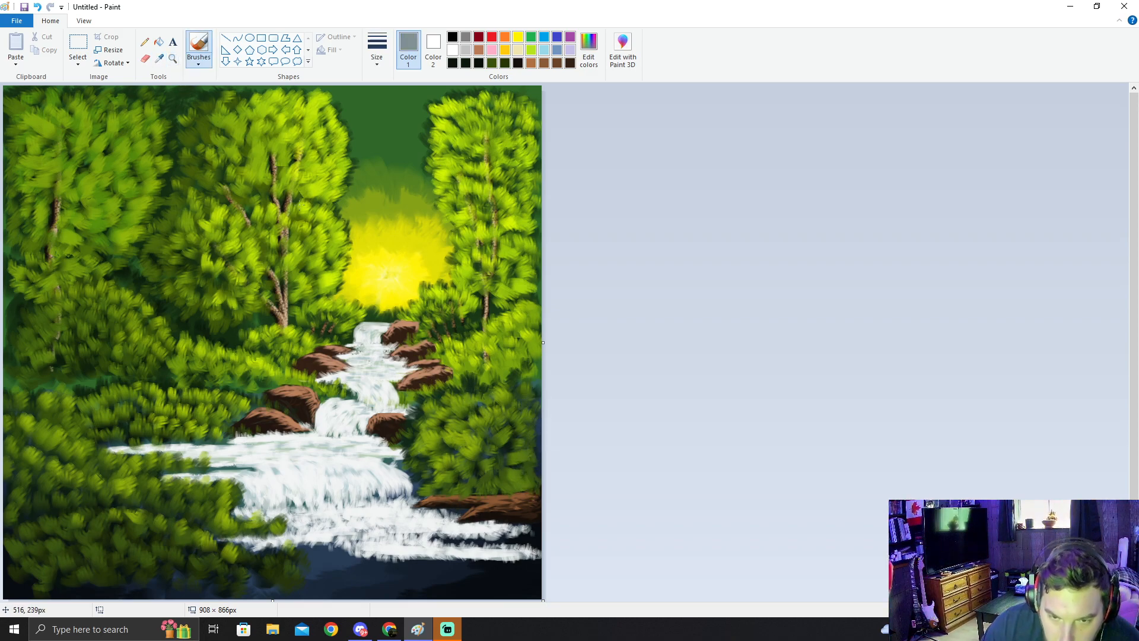
click(159, 58)
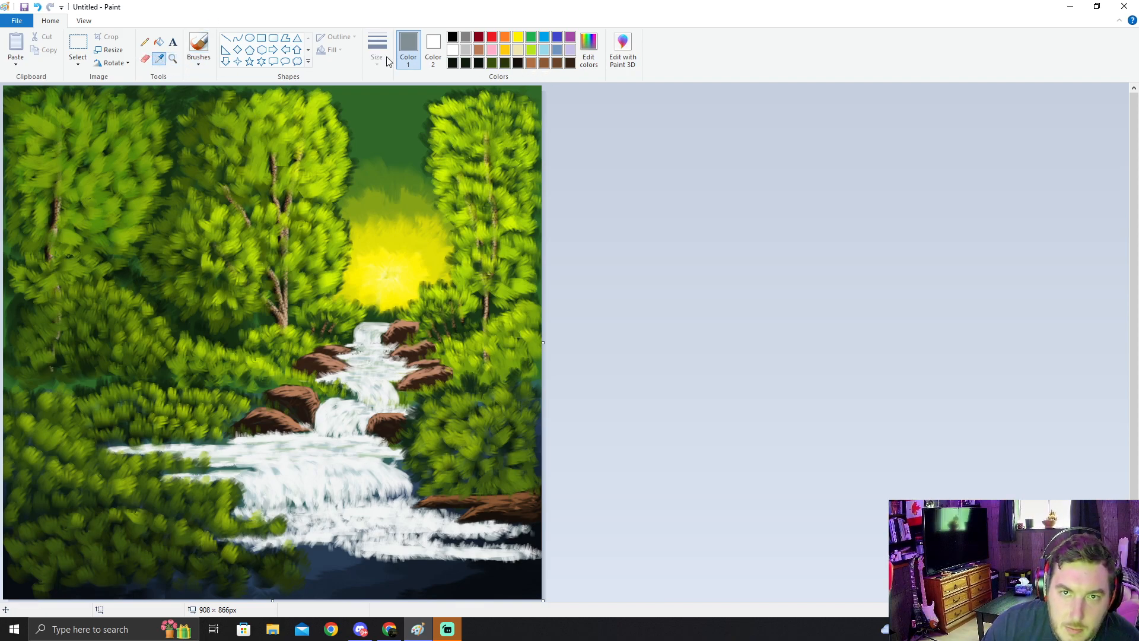
click(200, 45)
click(376, 50)
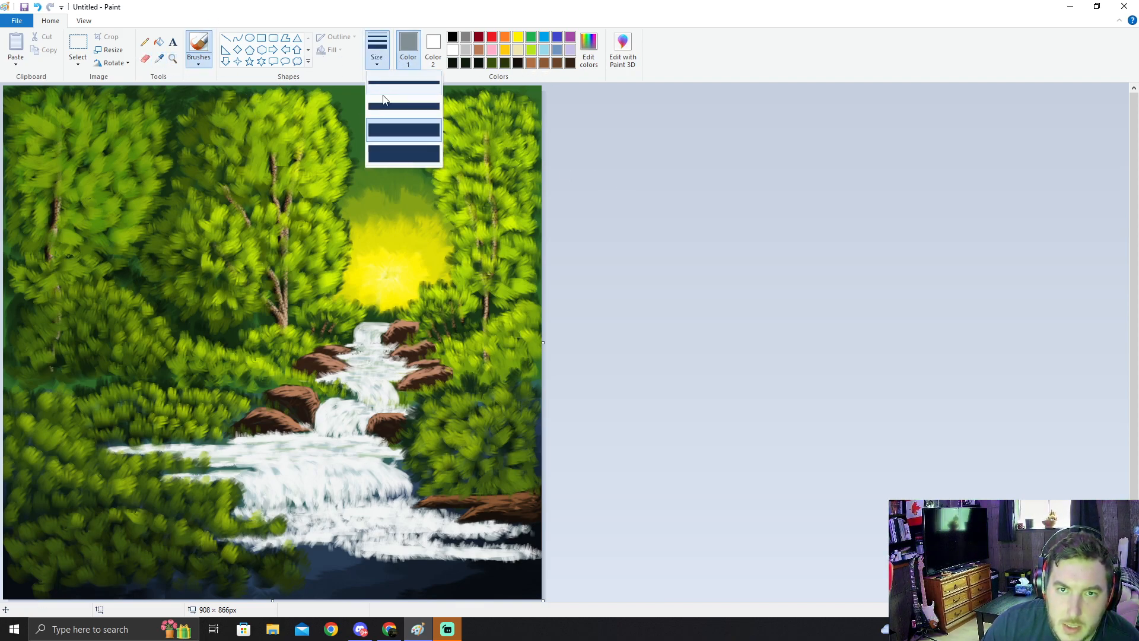
click(394, 103)
click(159, 58)
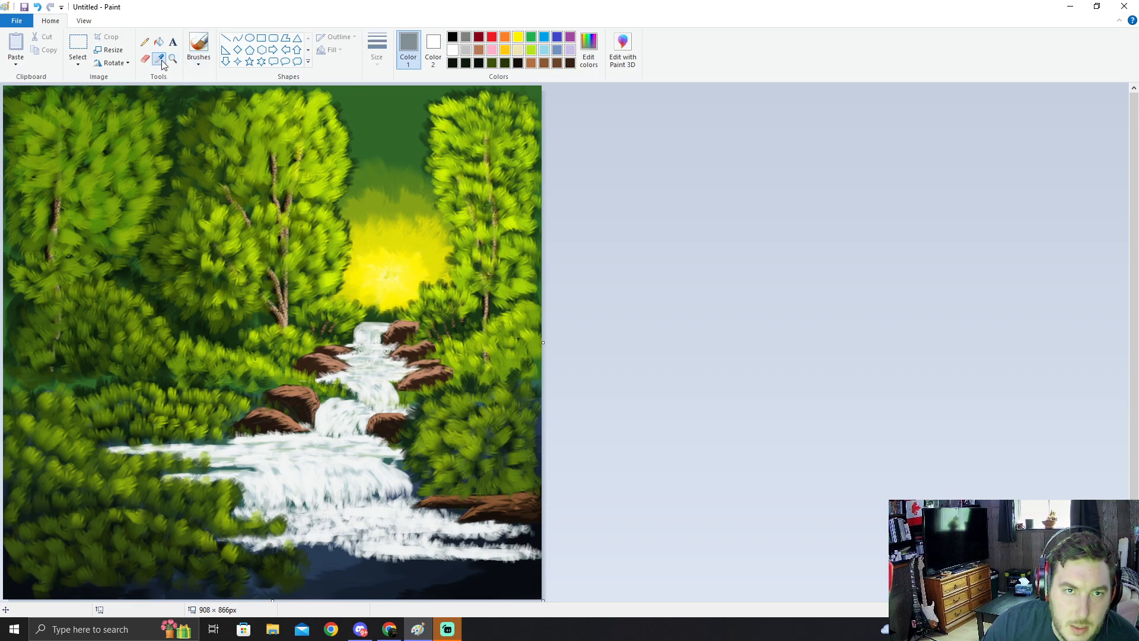
click(651, 151)
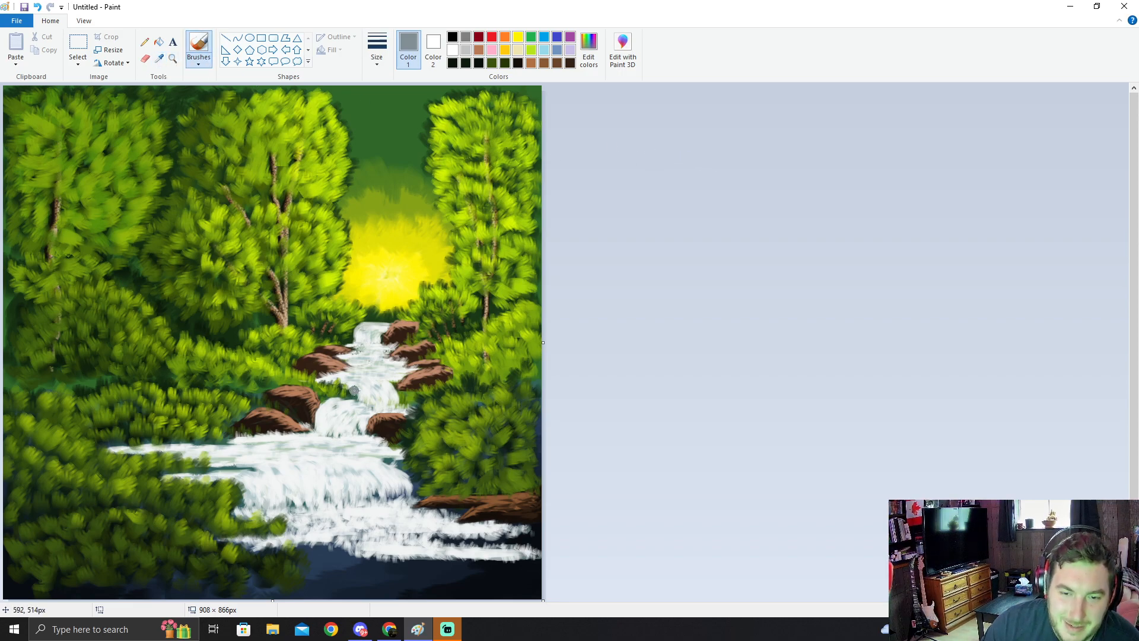
click(159, 58)
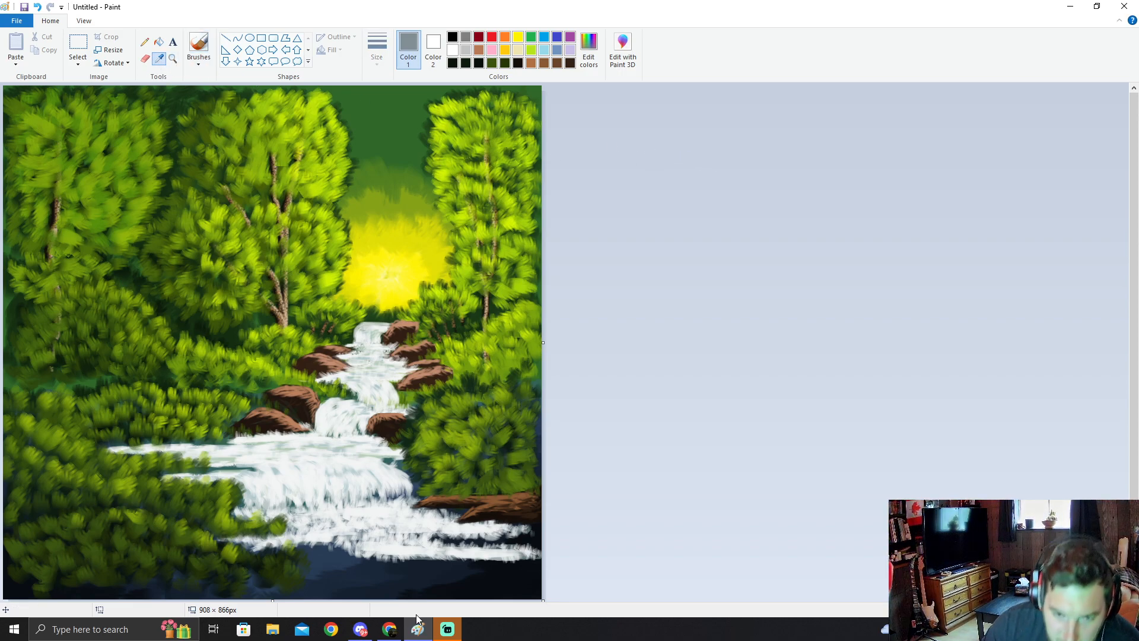
click(405, 510)
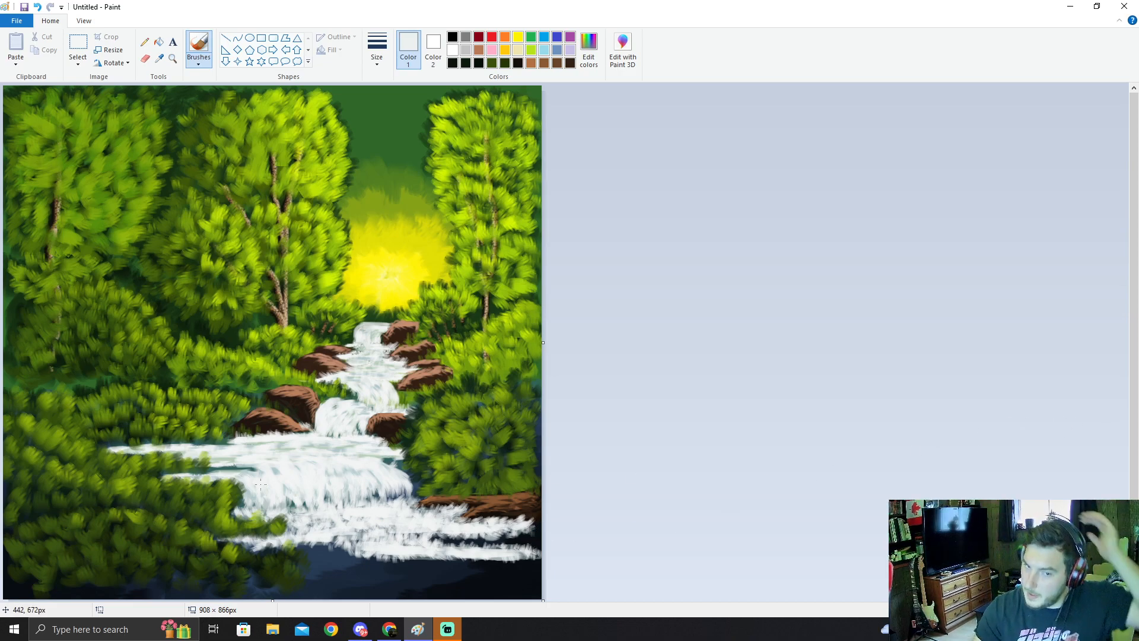
drag(260, 534, 218, 535)
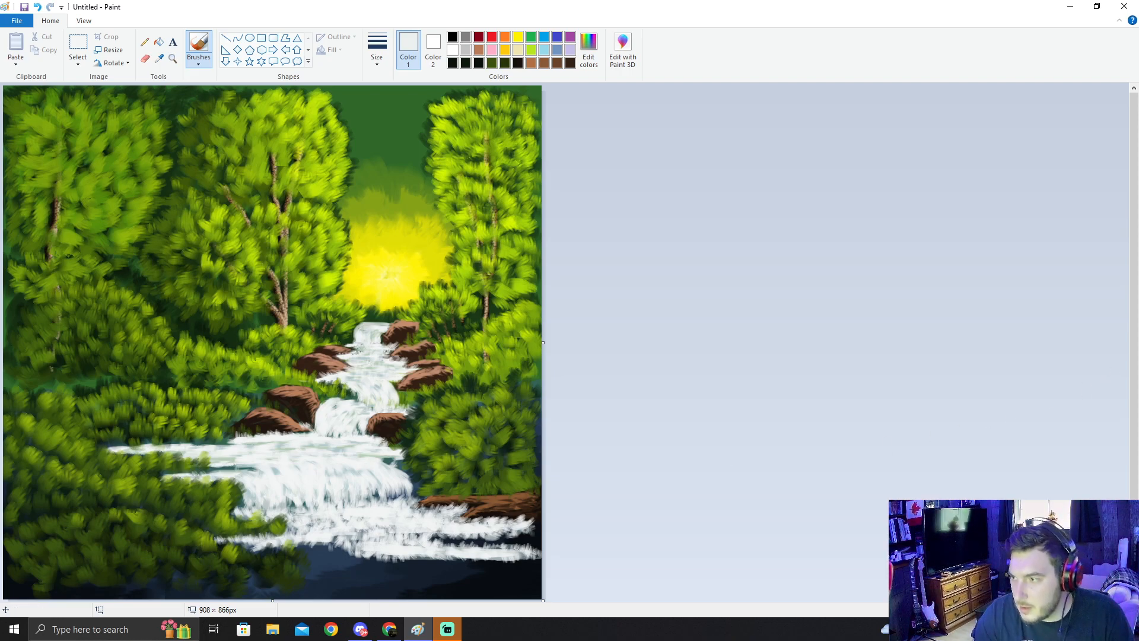
click(1138, 388)
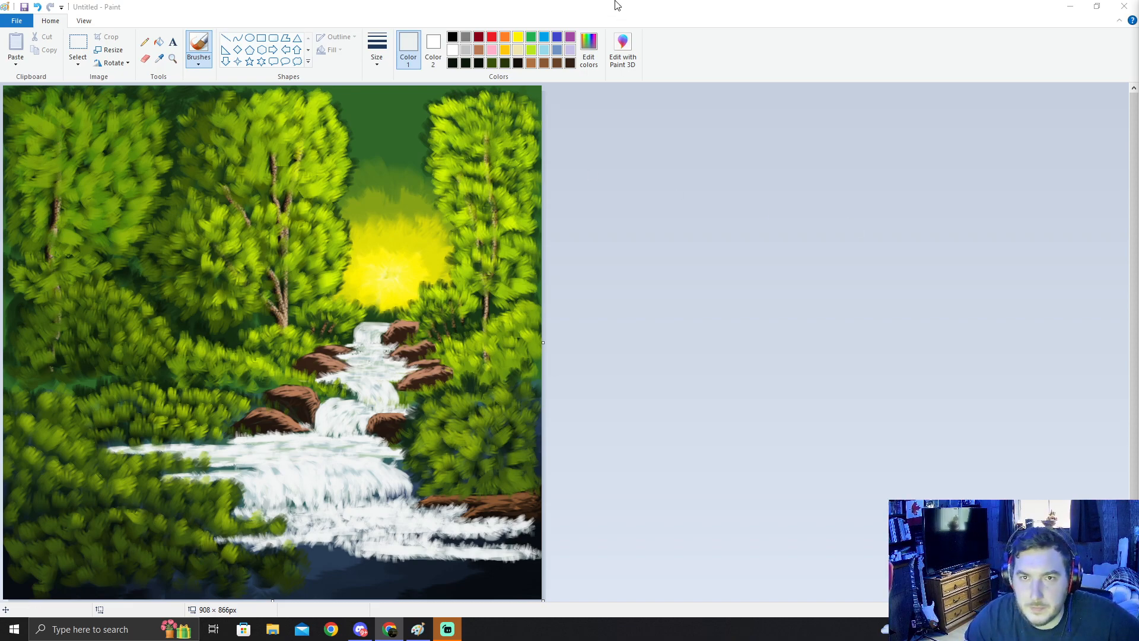
Step: Sample the very dark brown from the log, paint a pointed rock in the foam below the main waterfall, and undo the stray last stroke
click(159, 59)
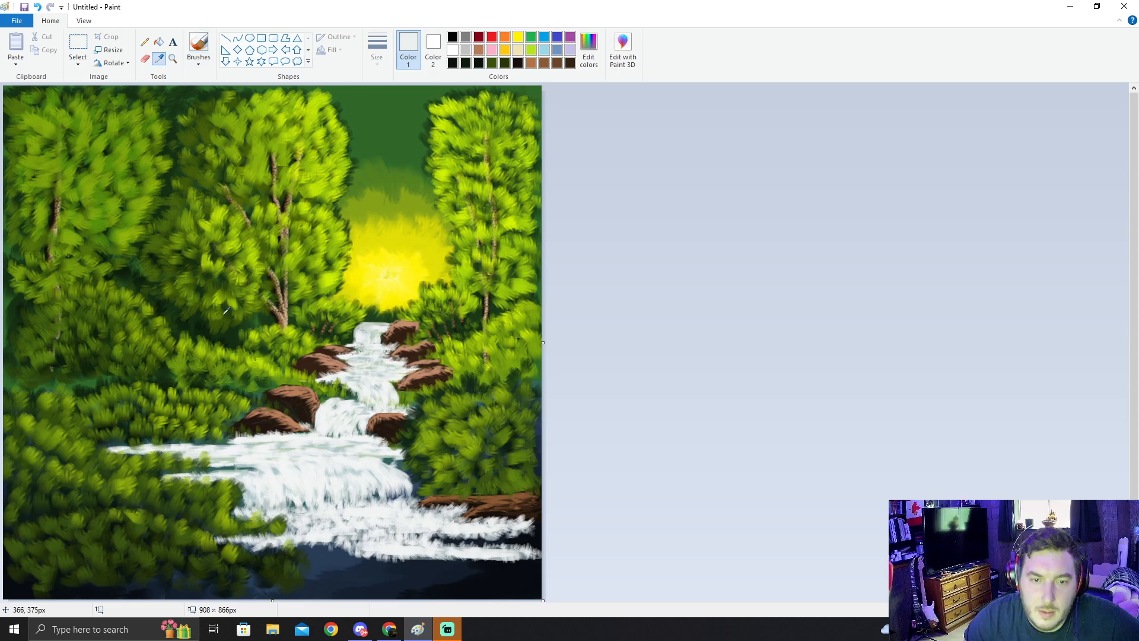
click(496, 508)
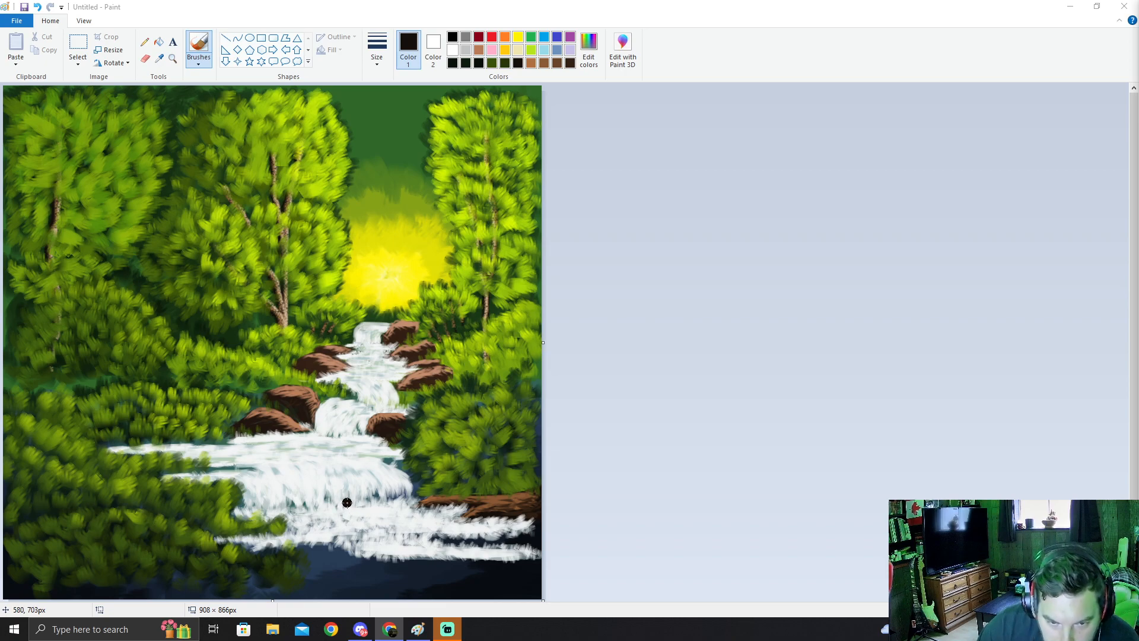
mouse_move(353, 491)
mouse_down()
mouse_move(354, 510)
mouse_move(353, 492)
mouse_move(367, 515)
mouse_up()
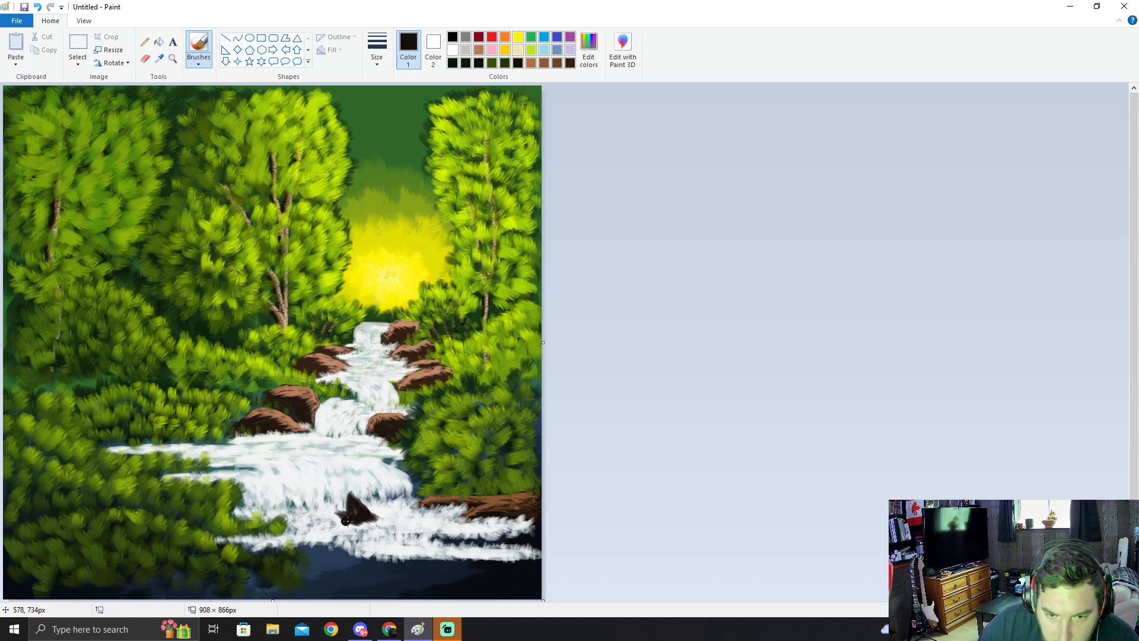
drag(350, 518, 378, 524)
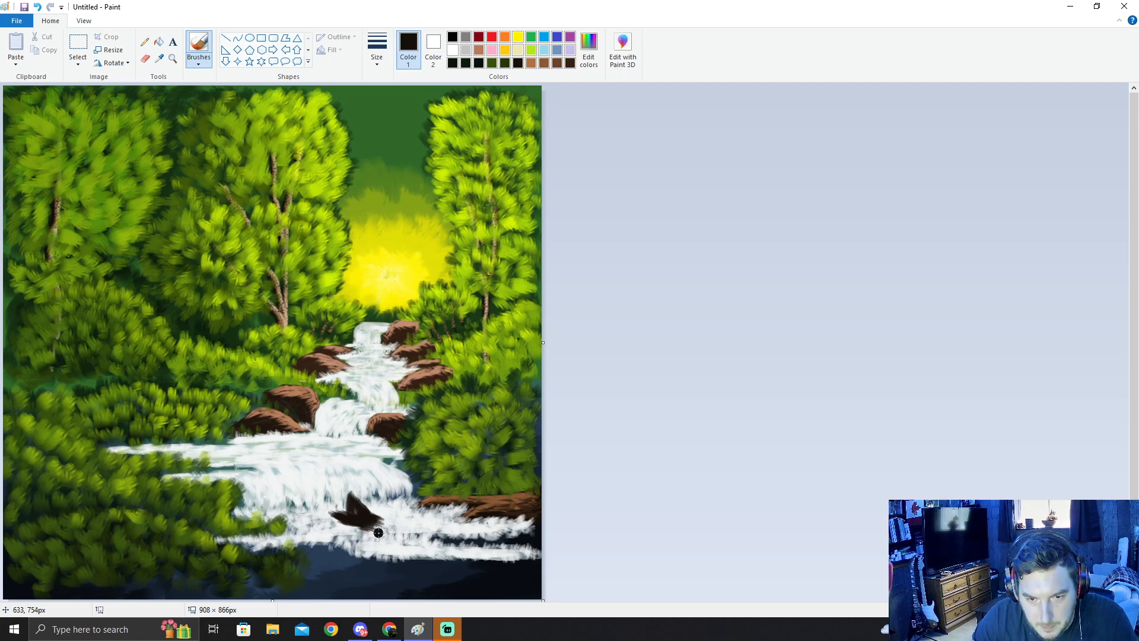
mouse_move(351, 521)
mouse_down()
mouse_move(386, 526)
mouse_move(356, 527)
mouse_up()
key(ctrl+z)
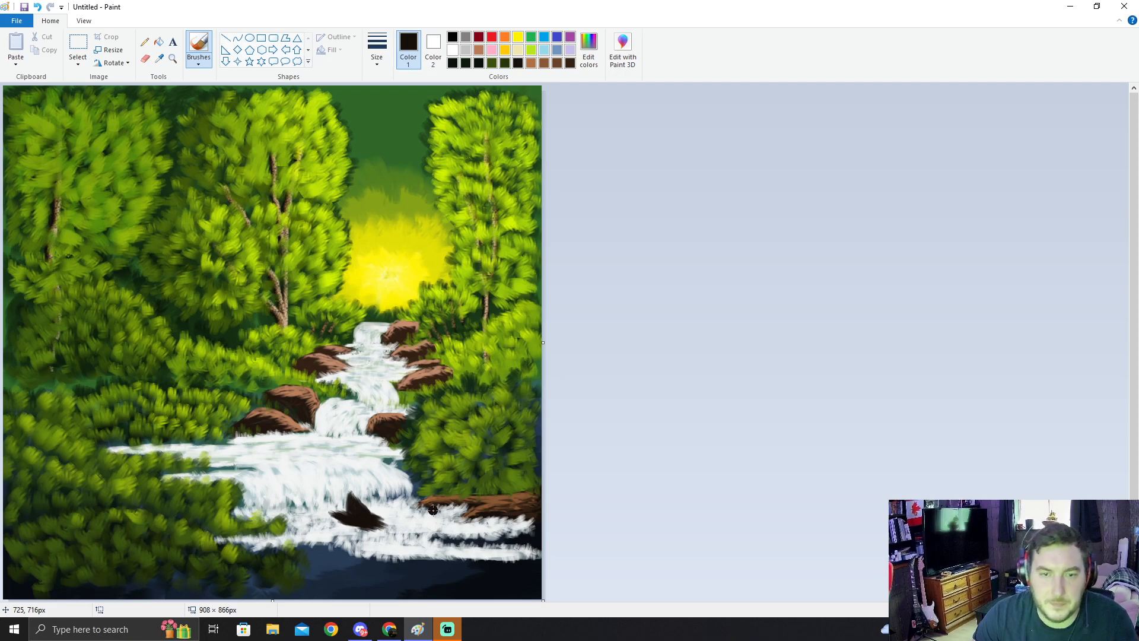
Step: Sample a light brown from the rock beside the middle falls and paint highlights on the new rock's peak and lower ledge
click(165, 60)
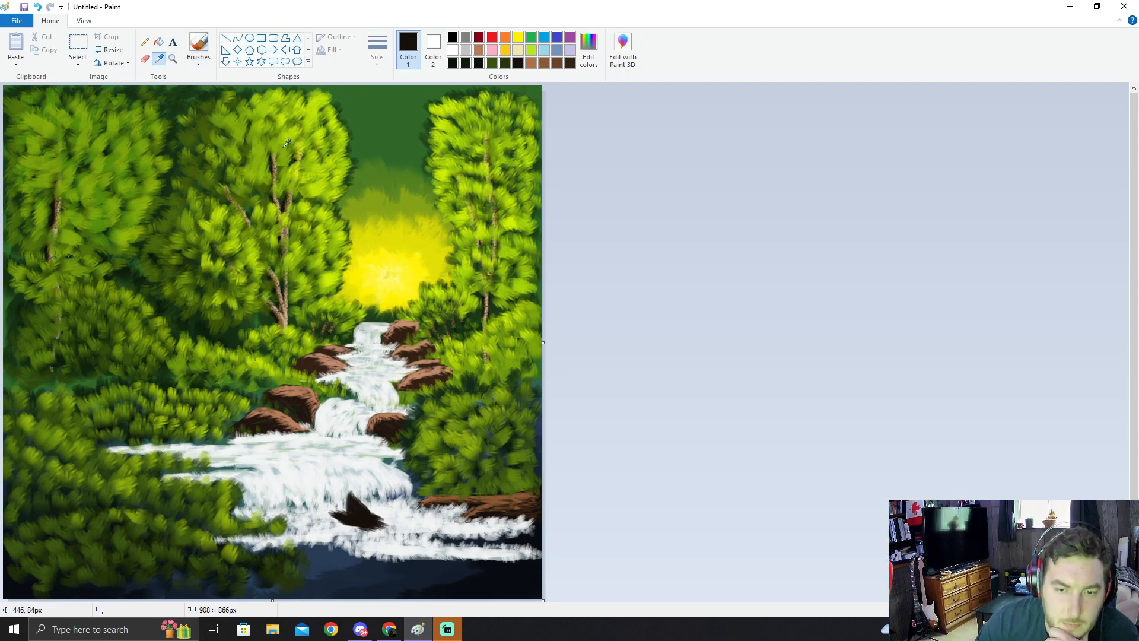
click(395, 413)
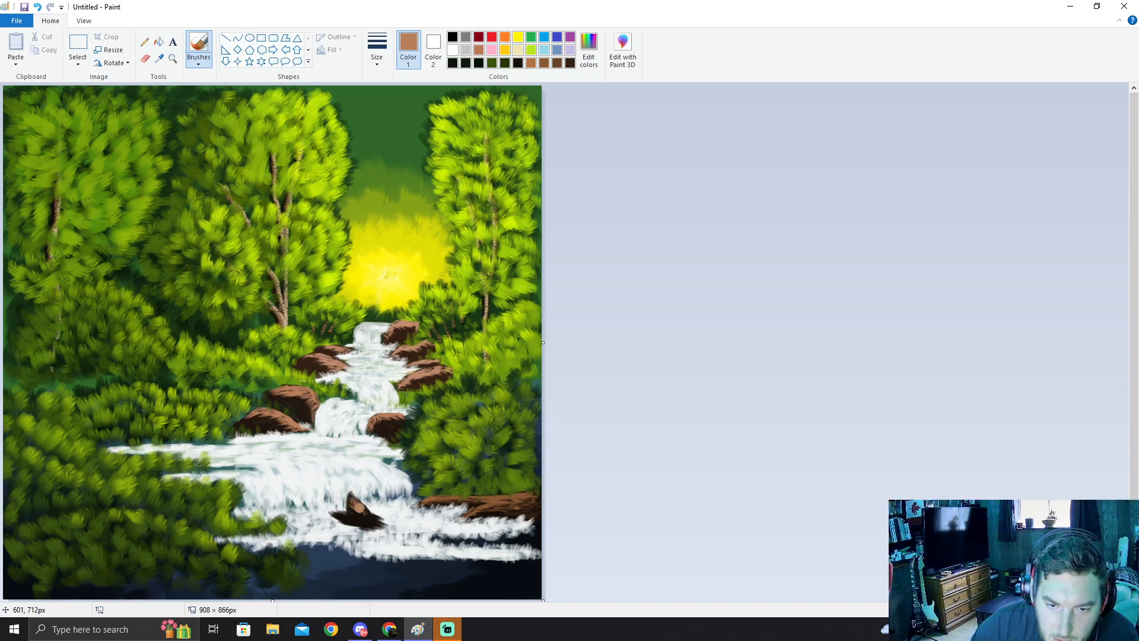
drag(342, 513, 375, 519)
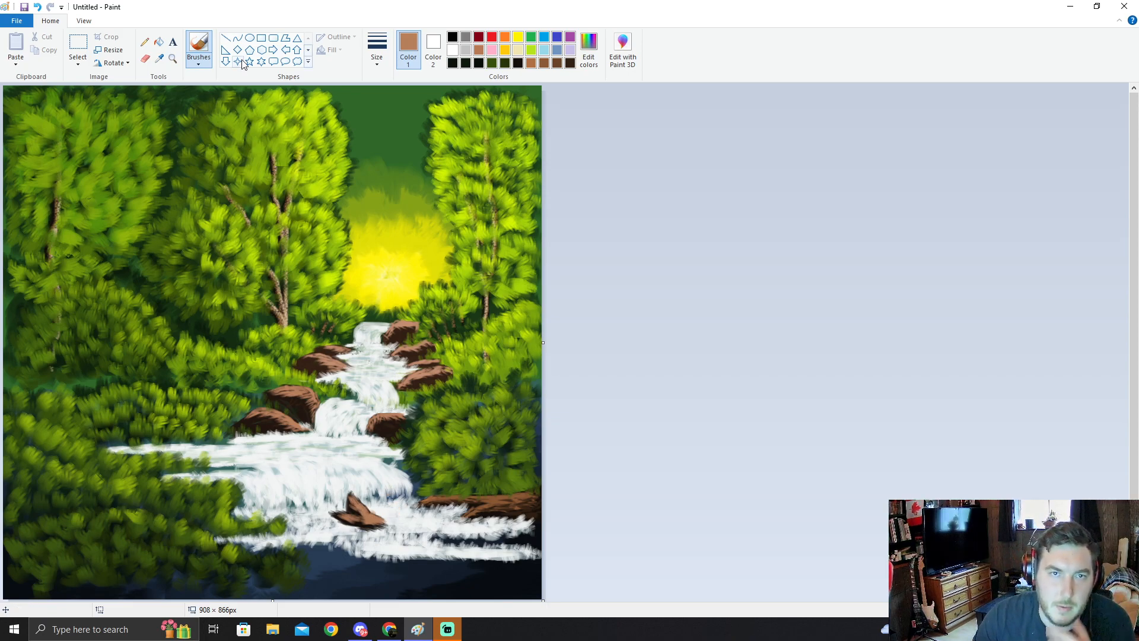
Step: Sample the new rock's dark brown and paint fine crack lines over its highlights with the smallest brush
click(159, 58)
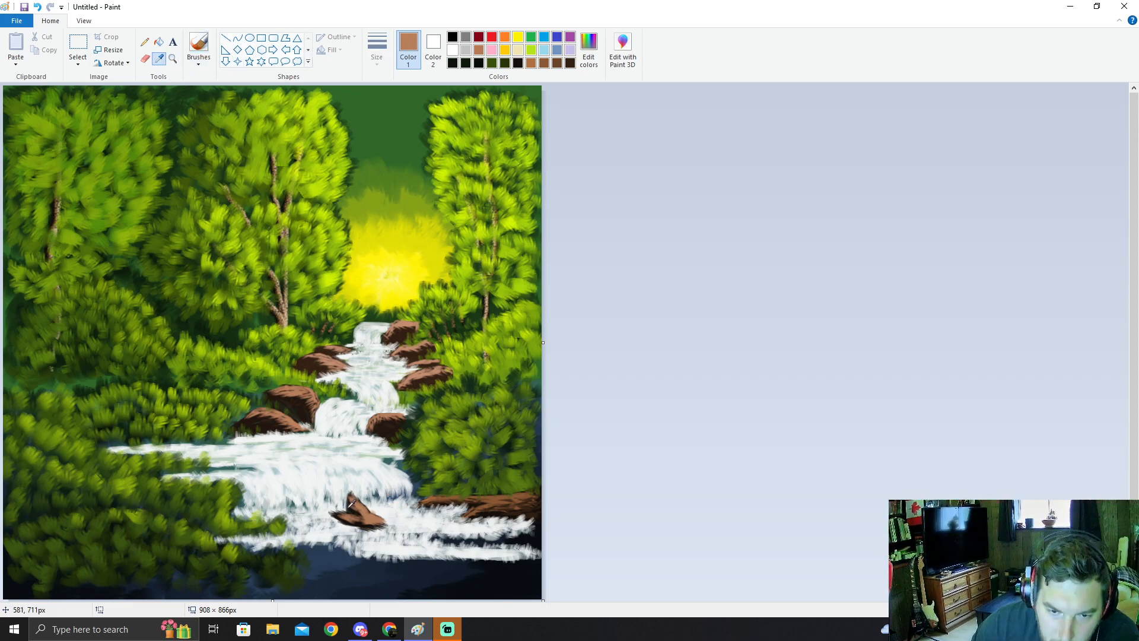
click(352, 504)
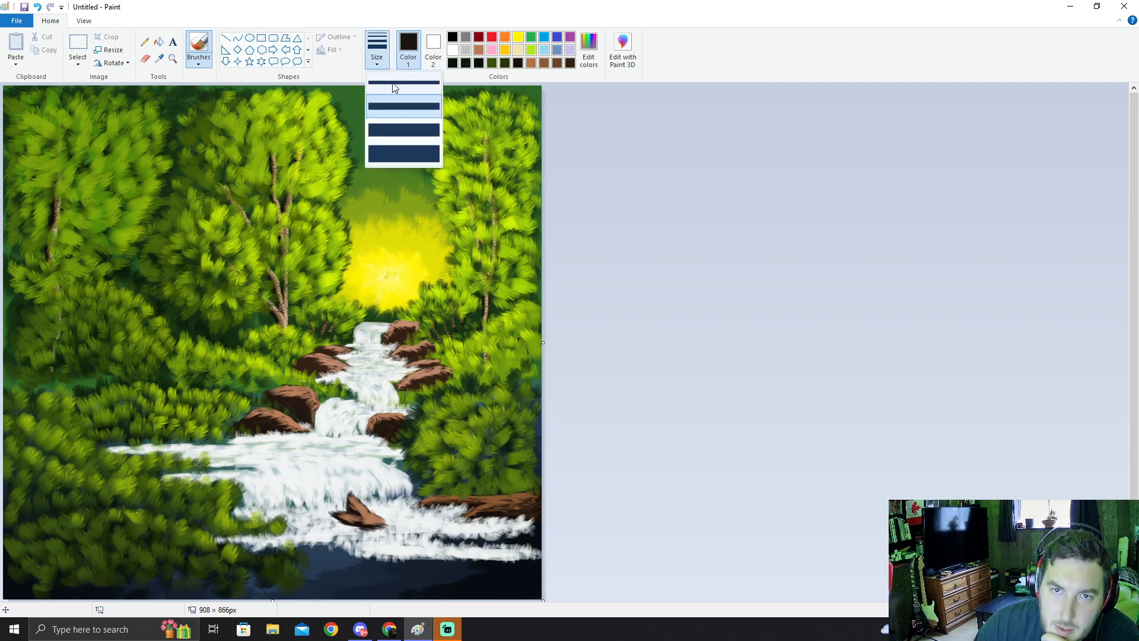
click(395, 88)
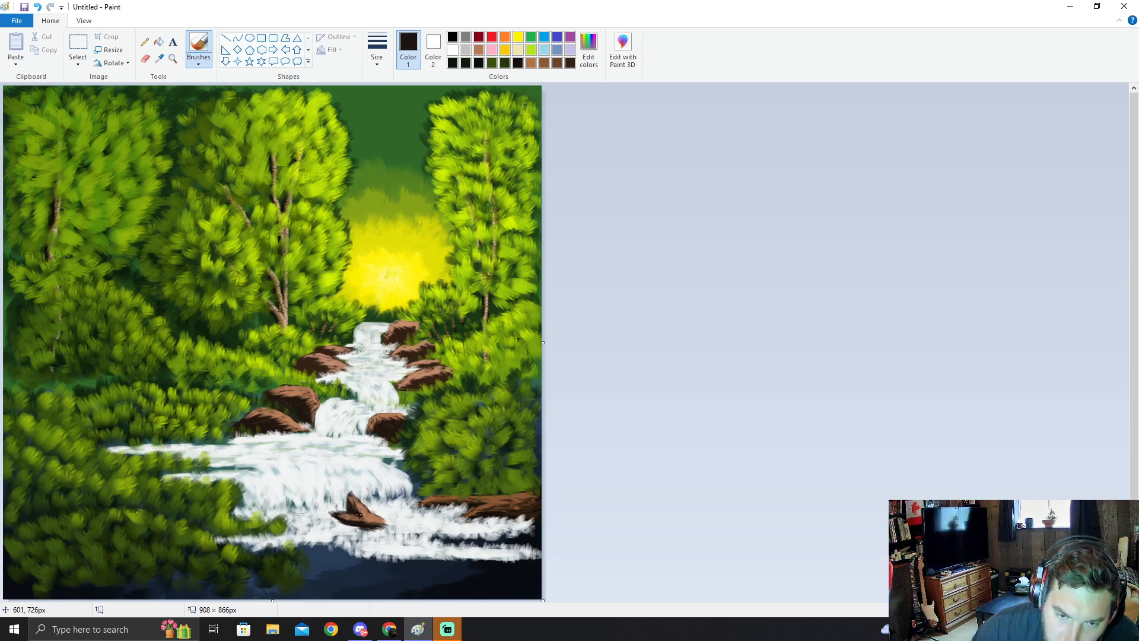
Step: Sample the near-white from the waterfall and paint foam around the new rock's base with the second-smallest brush
click(159, 58)
click(199, 60)
click(200, 106)
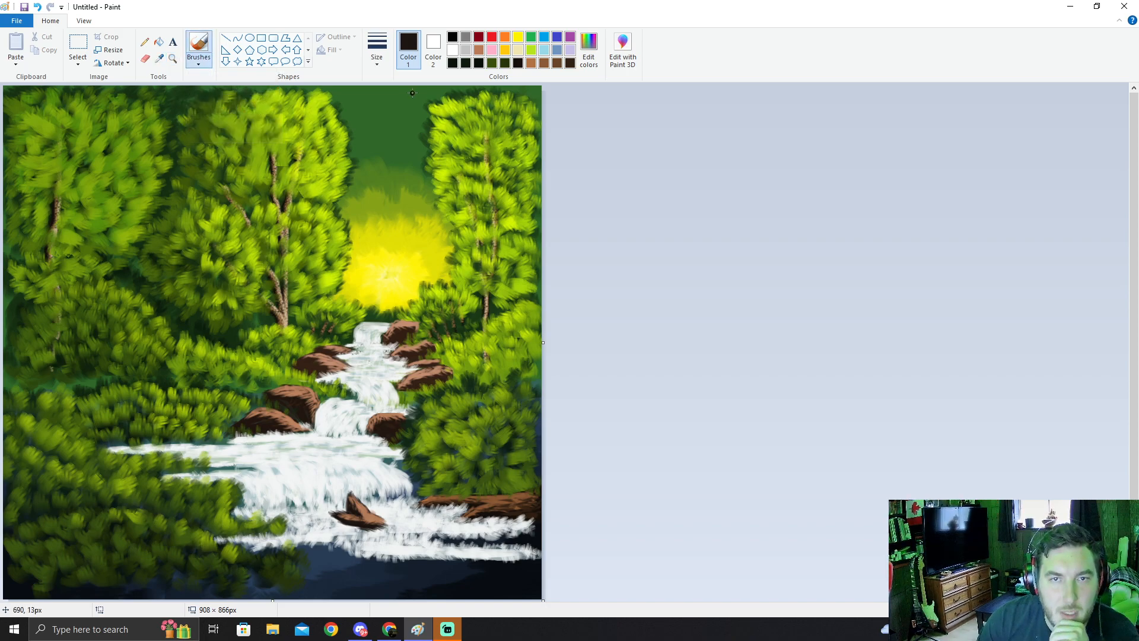
click(376, 50)
click(398, 106)
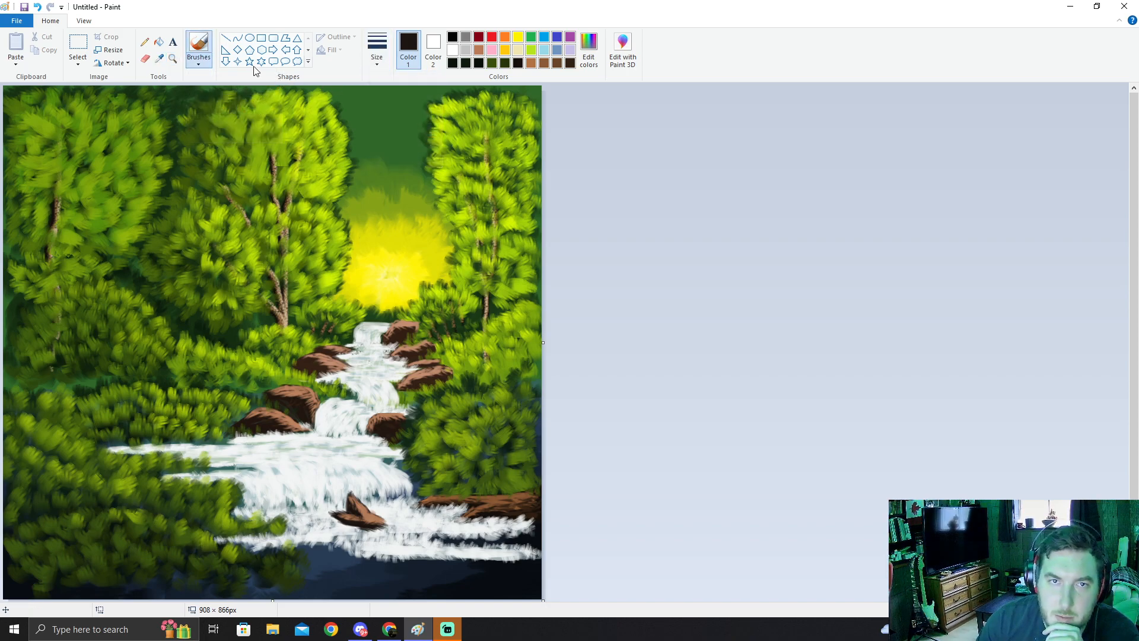
click(159, 58)
click(314, 480)
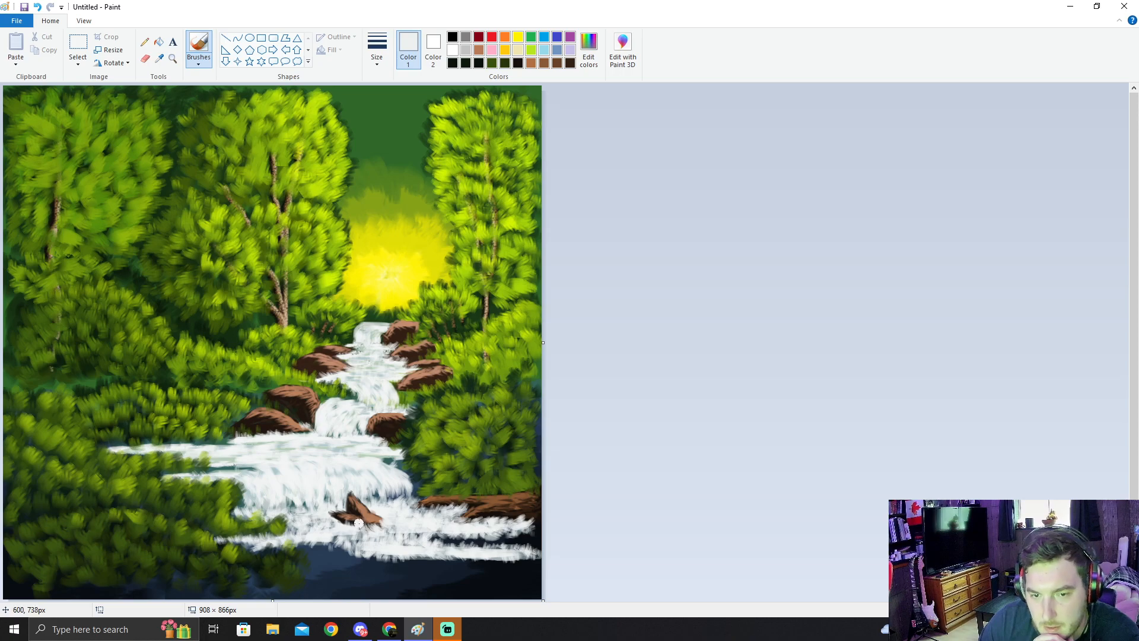
click(1138, 476)
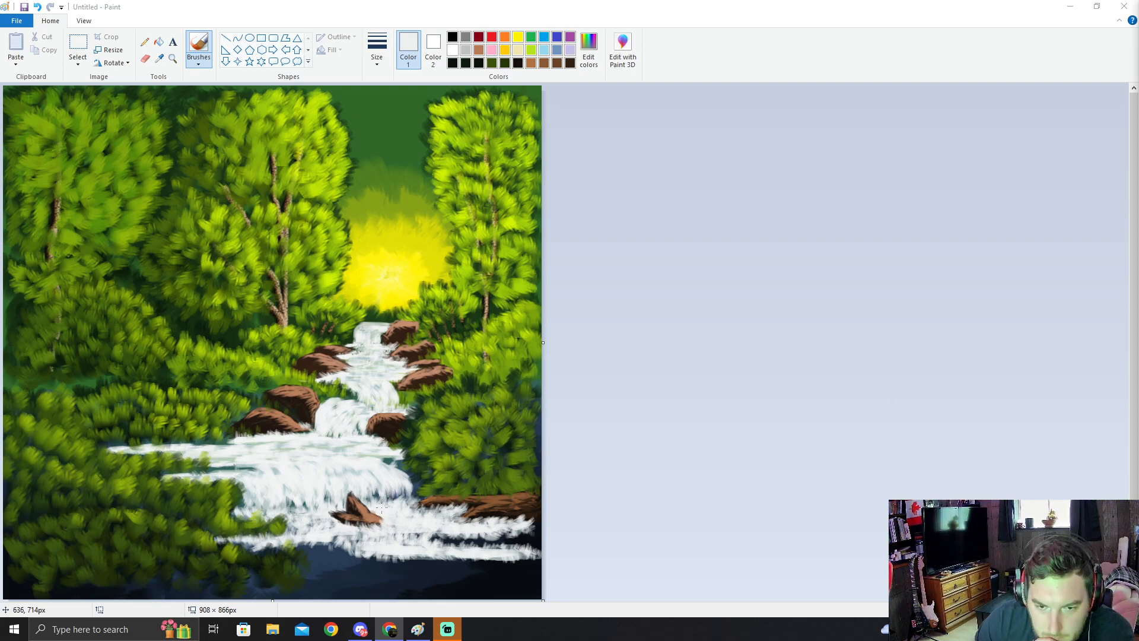
click(160, 60)
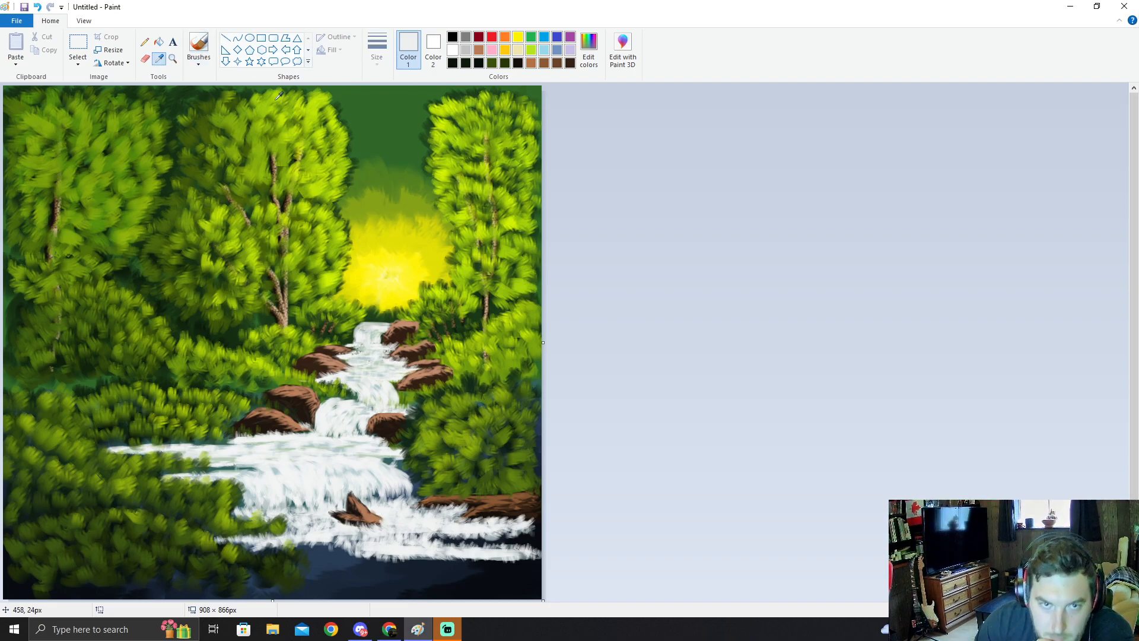
click(787, 255)
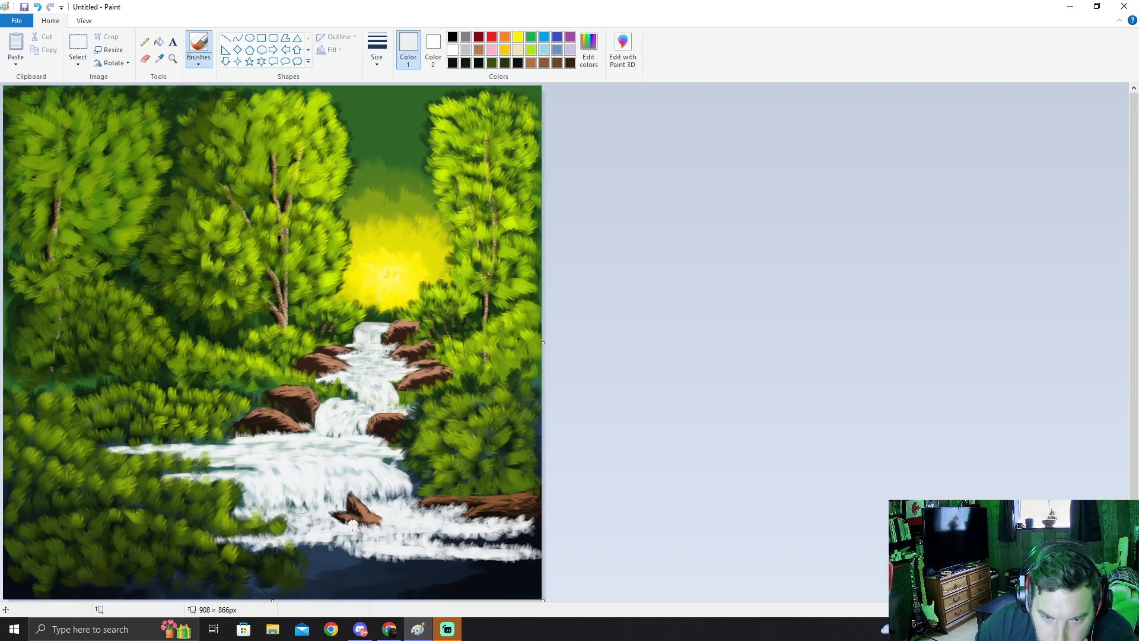
drag(303, 517, 324, 524)
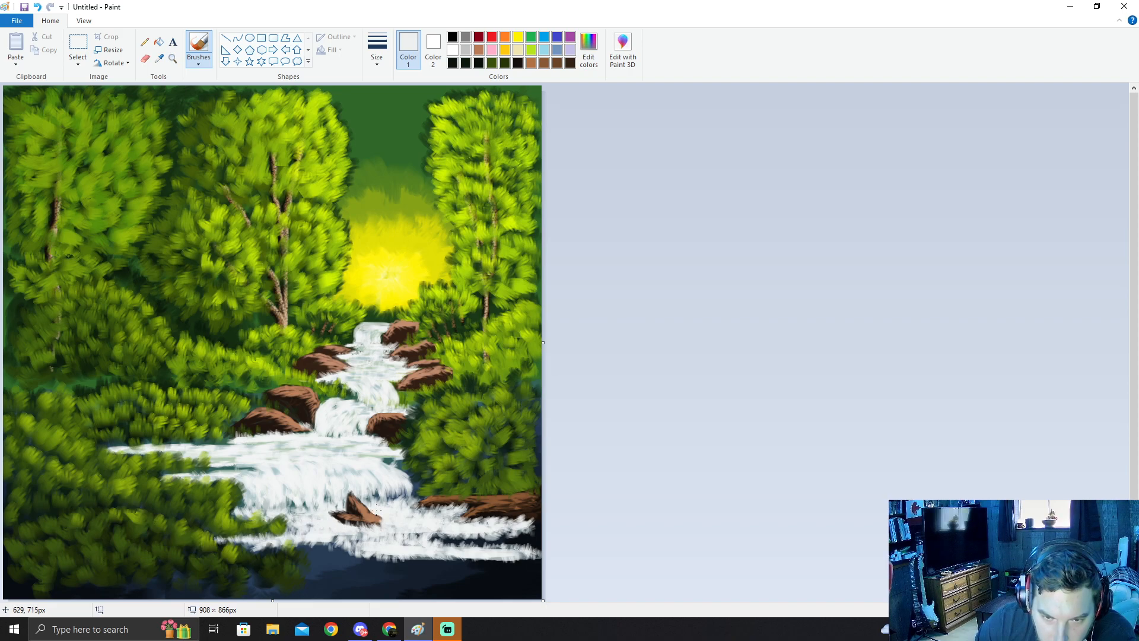
Step: Darken the near-white brush color to a light grey of RGB 204, 215, 215
click(587, 55)
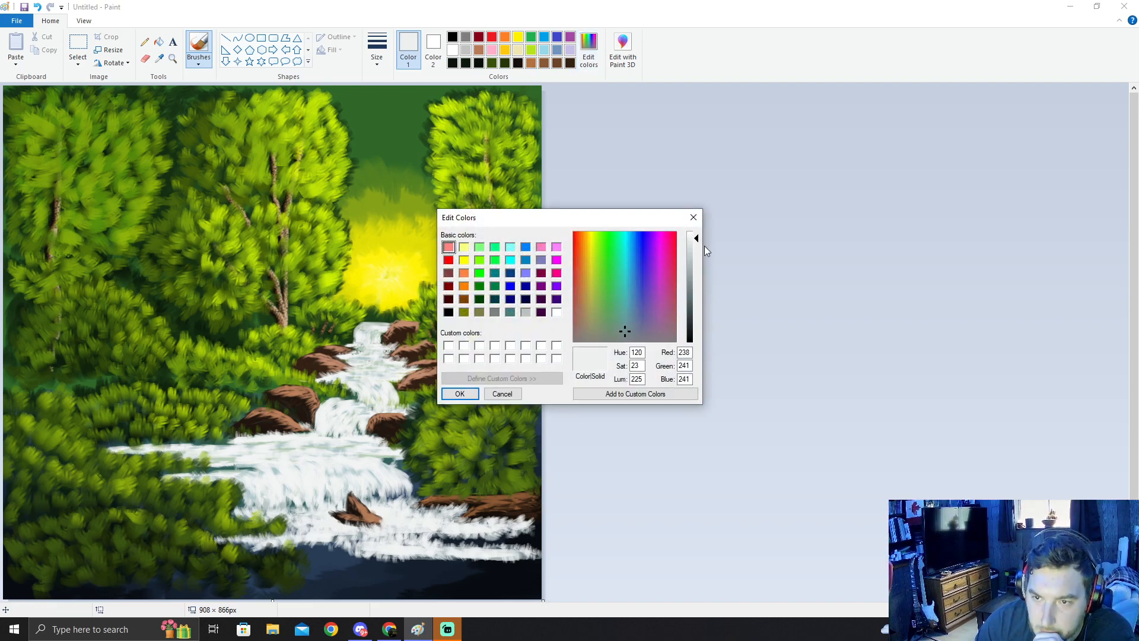
click(461, 394)
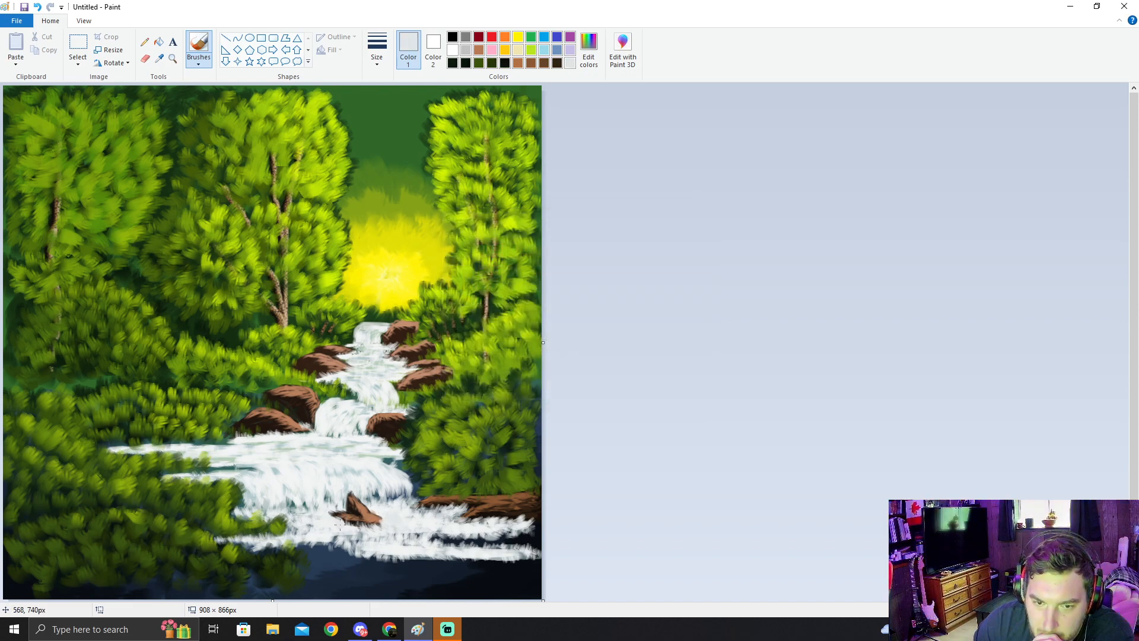
click(588, 48)
drag(699, 252, 696, 250)
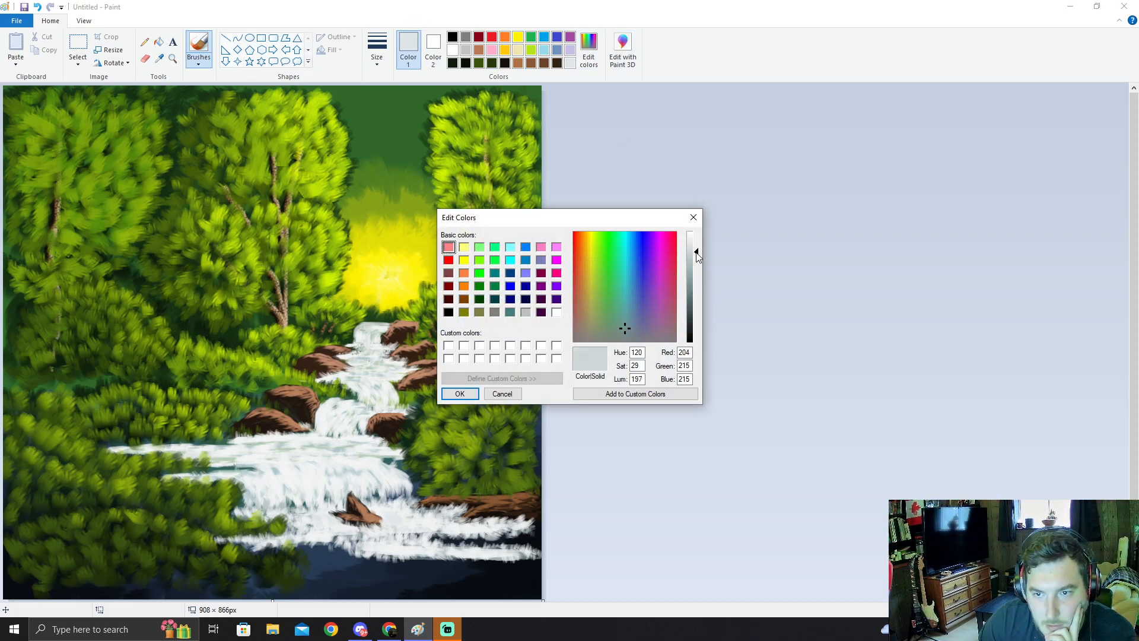
click(457, 394)
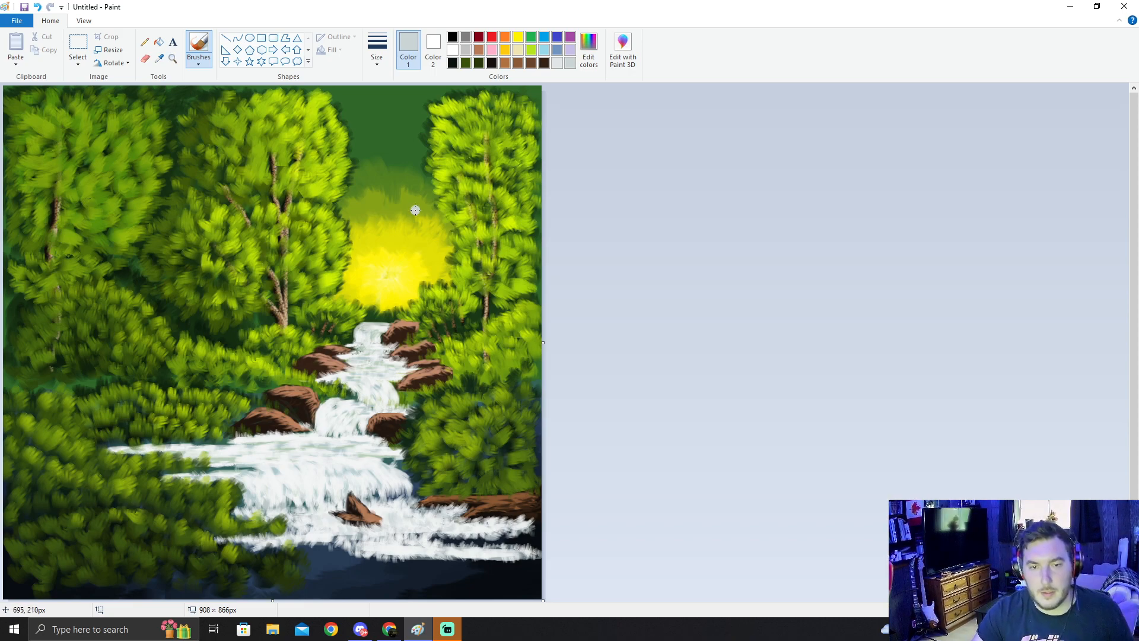
Step: Sample the blue-grey at the foam's lower edge and paint faint ripple strokes across the dark water just below it
click(160, 59)
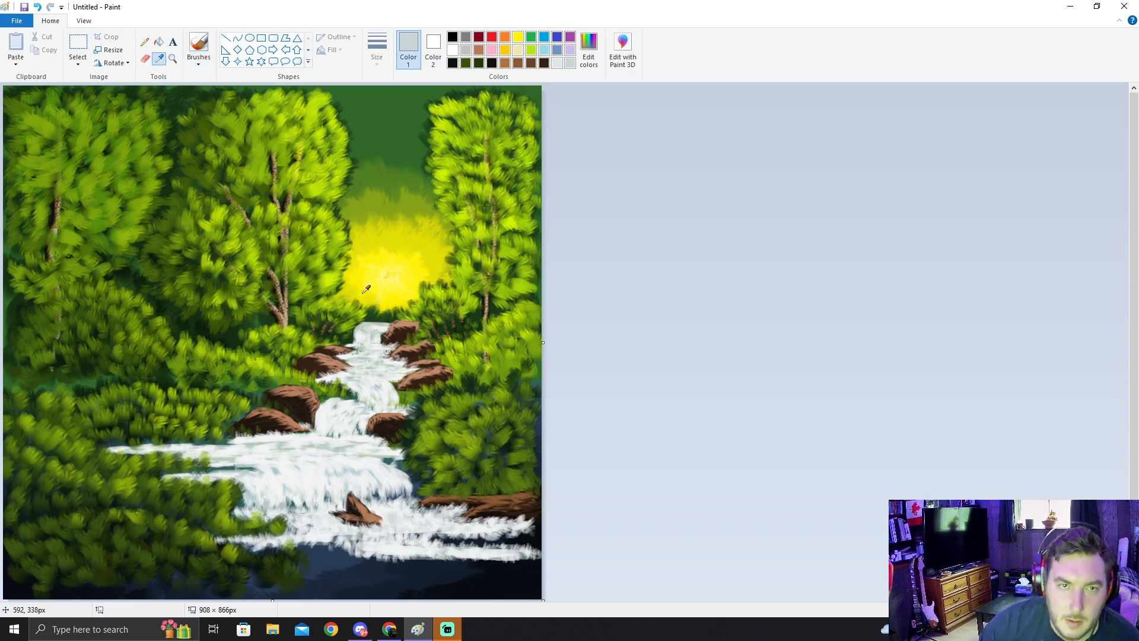
click(322, 545)
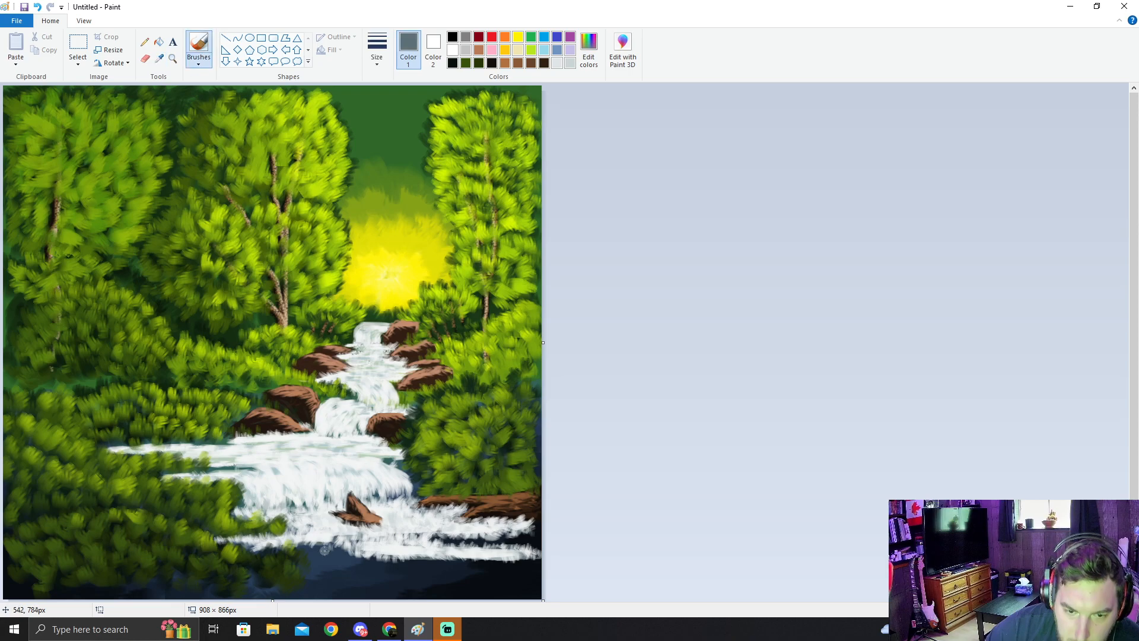
drag(328, 550, 467, 567)
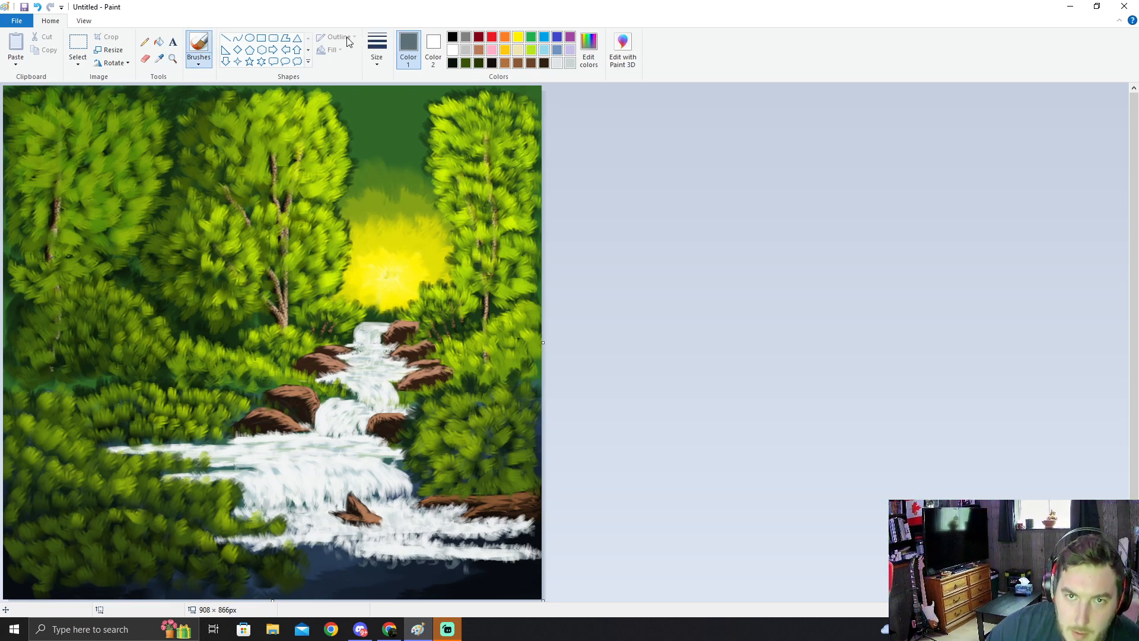
Step: Paint broad blue-grey ripple strokes with the largest brush over the dark foreground water below the foam
click(376, 46)
click(404, 182)
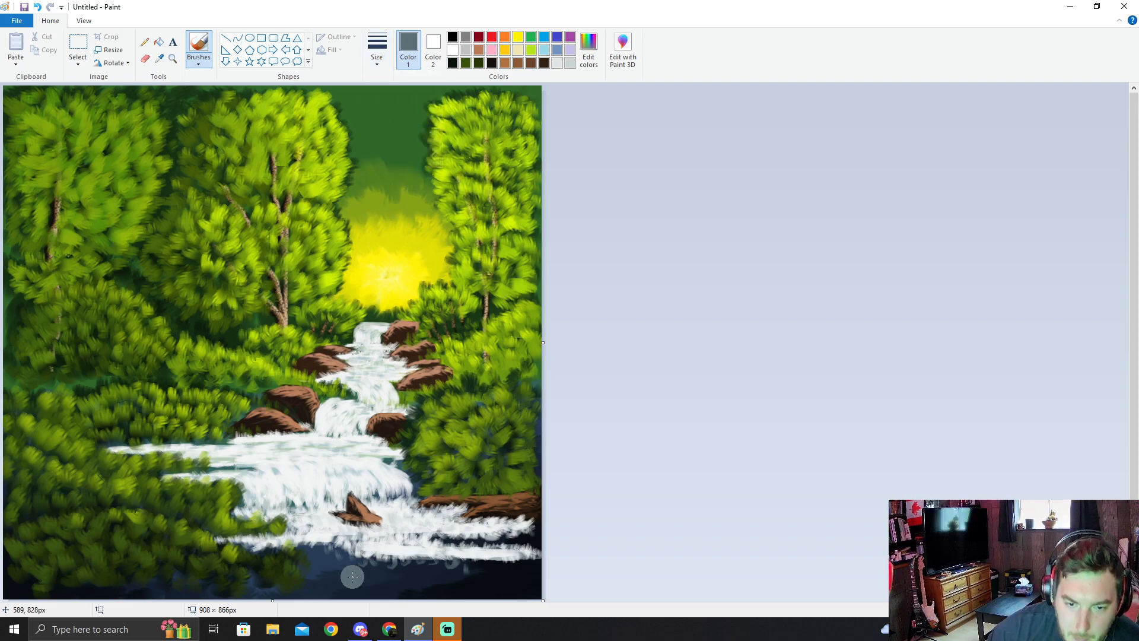
mouse_move(355, 552)
mouse_down()
mouse_move(472, 556)
mouse_move(476, 567)
mouse_move(505, 556)
mouse_move(528, 554)
mouse_up()
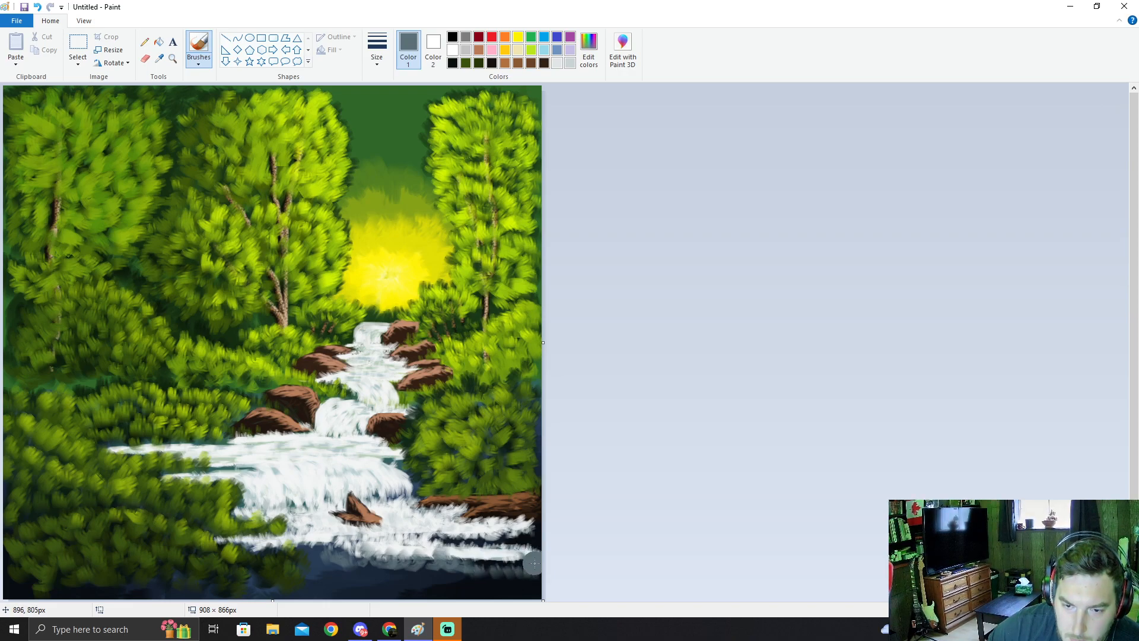
mouse_move(411, 573)
mouse_down()
mouse_move(372, 567)
mouse_move(351, 581)
mouse_move(387, 569)
mouse_move(423, 584)
mouse_move(431, 571)
mouse_move(454, 591)
mouse_move(532, 588)
mouse_up()
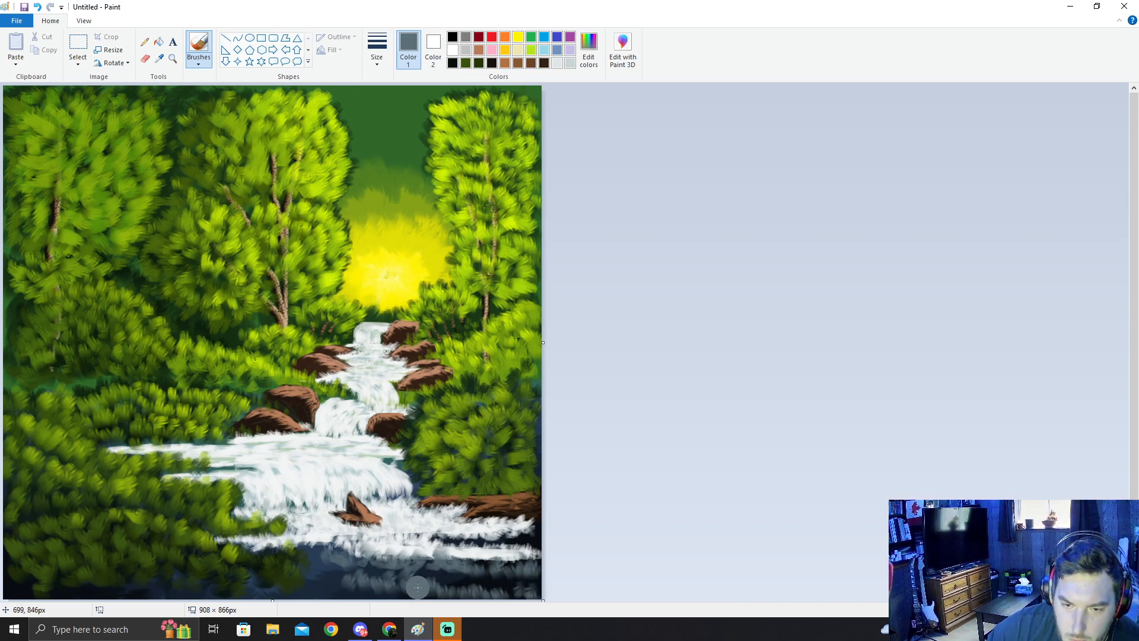
mouse_move(344, 590)
mouse_down()
mouse_move(376, 589)
mouse_move(335, 577)
mouse_move(315, 550)
mouse_move(362, 569)
mouse_move(409, 558)
mouse_move(514, 575)
mouse_up()
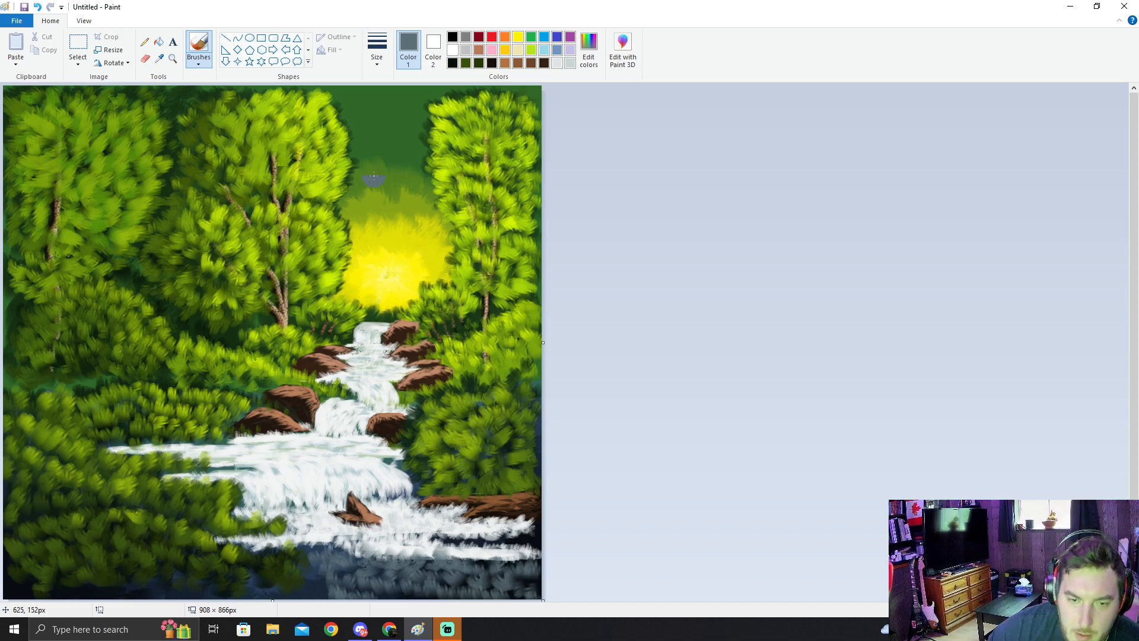
Step: Sample light greys from the foam's lower edge and layer broad, soft strokes over the foreground water below the rock and log
click(159, 57)
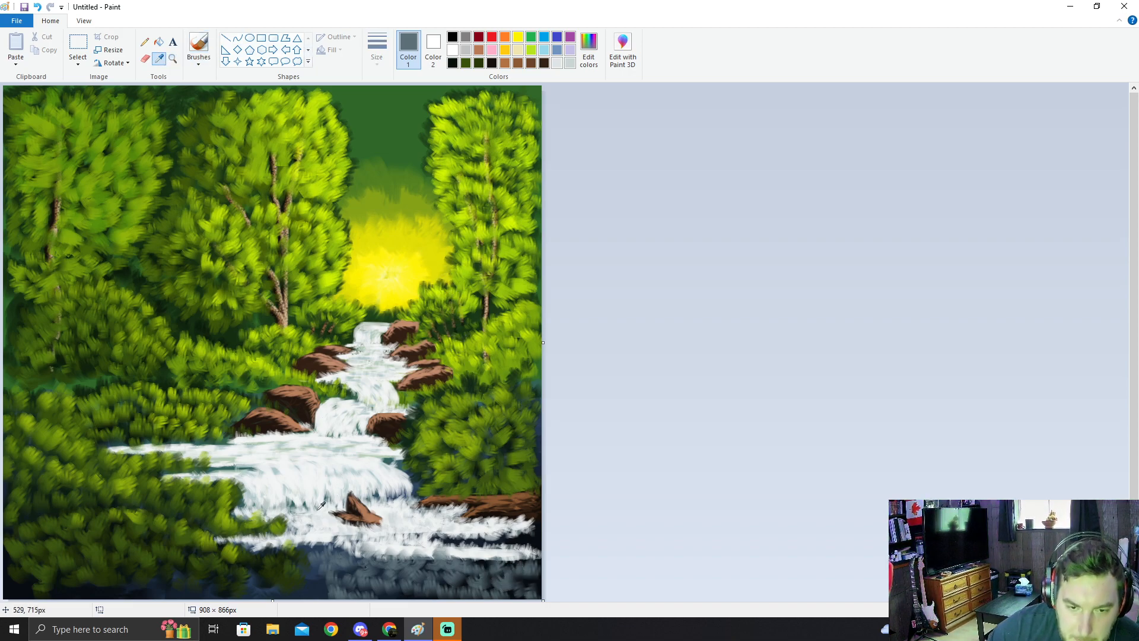
click(313, 544)
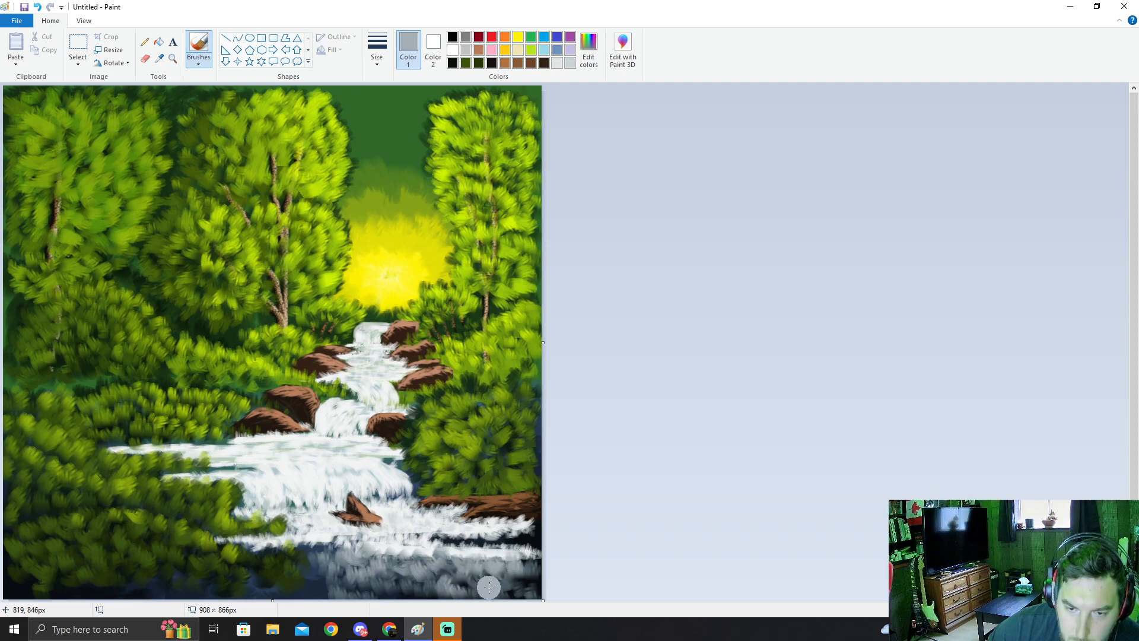
drag(466, 542, 405, 537)
mouse_move(326, 537)
mouse_down()
mouse_move(513, 543)
mouse_move(411, 563)
mouse_move(319, 560)
mouse_up()
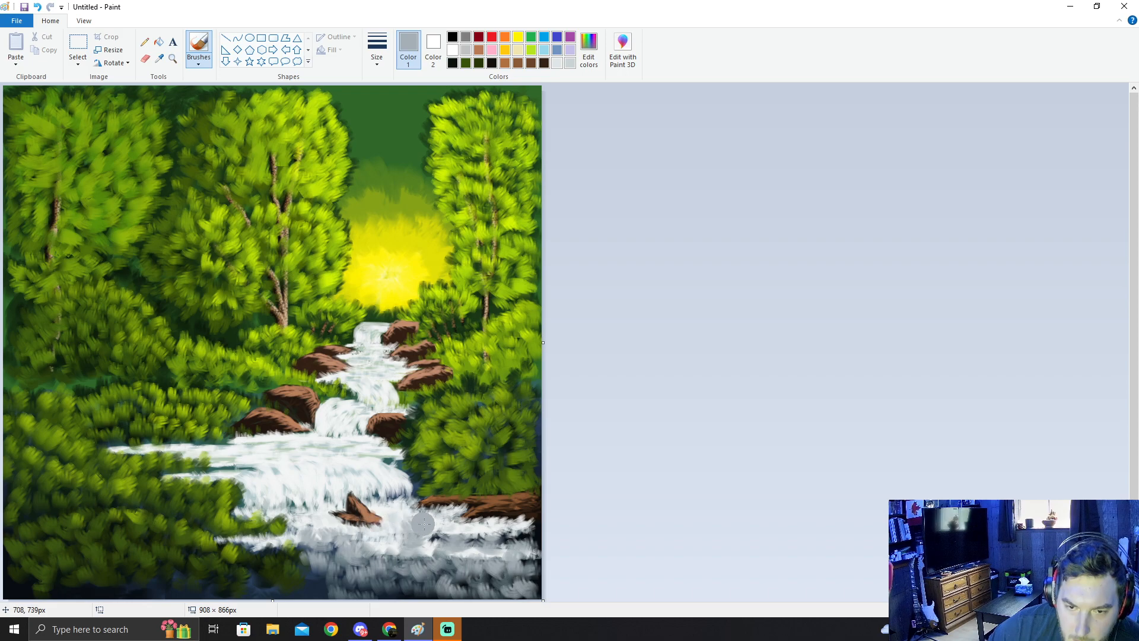
click(159, 59)
click(320, 532)
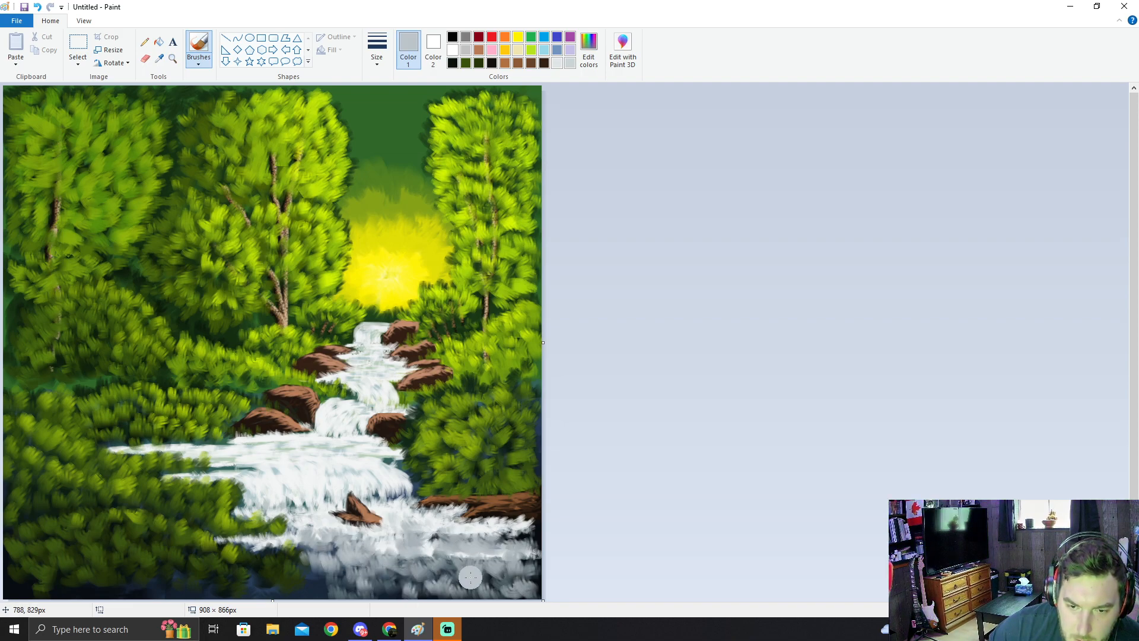
Step: Darken the grey brush color, and sample the dark slate blue at the foam's edge to paint shadow strokes through the foreground water
click(589, 47)
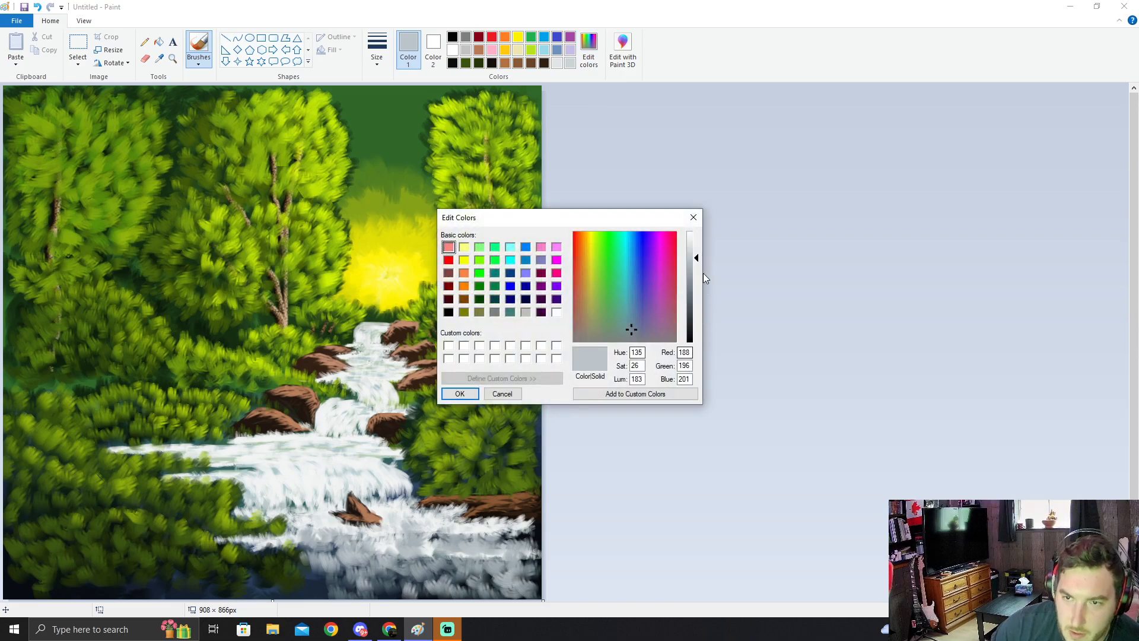
drag(697, 258, 697, 274)
click(459, 396)
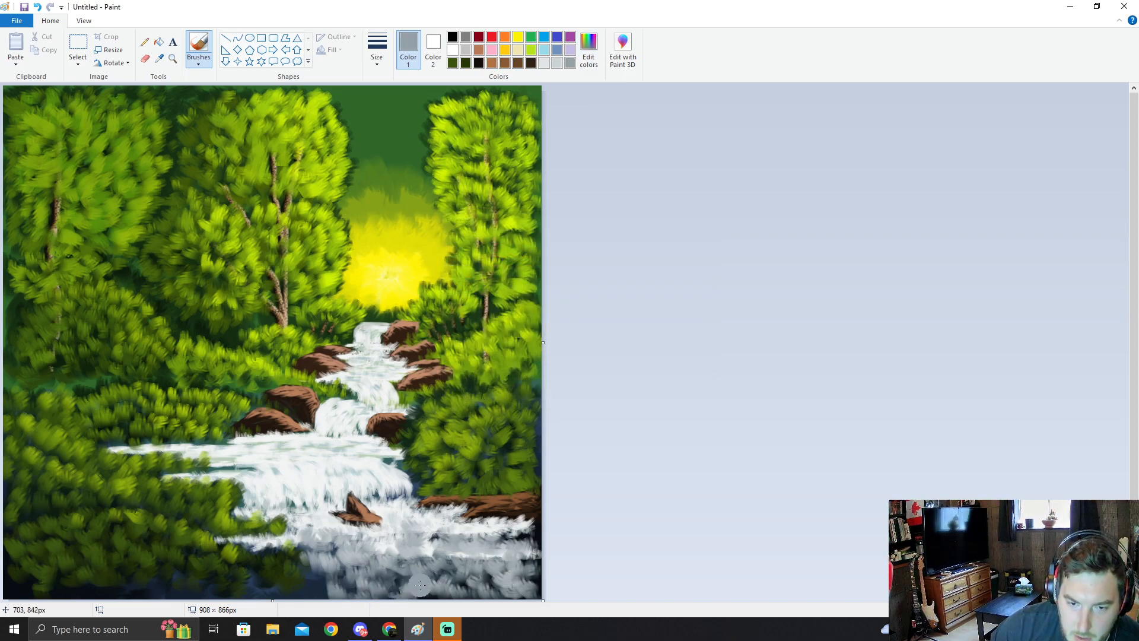
click(159, 58)
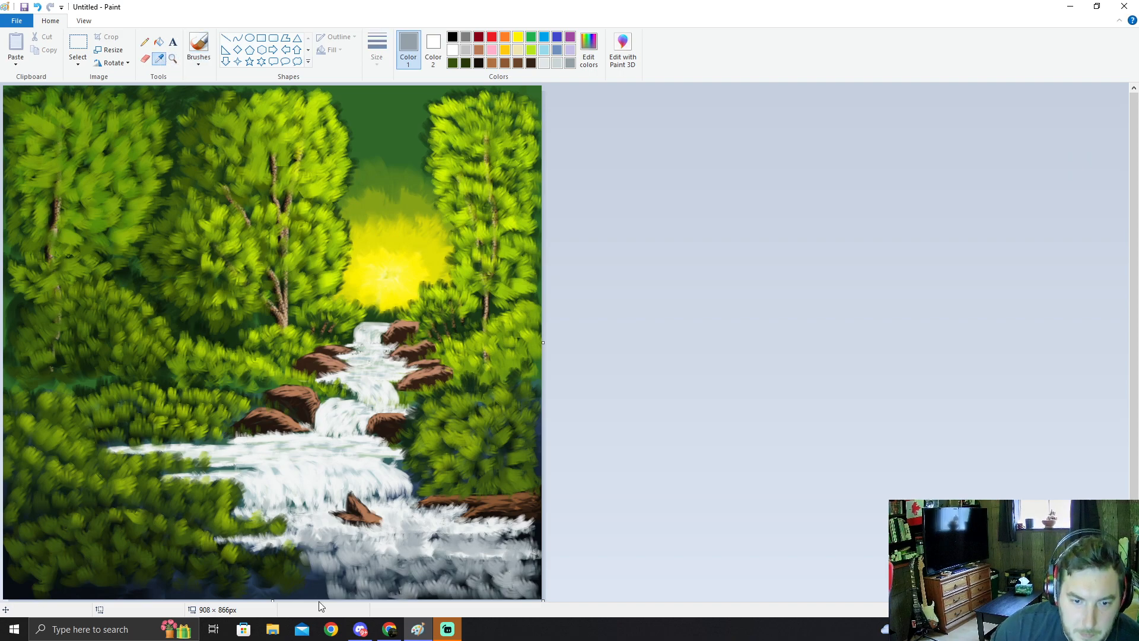
click(321, 563)
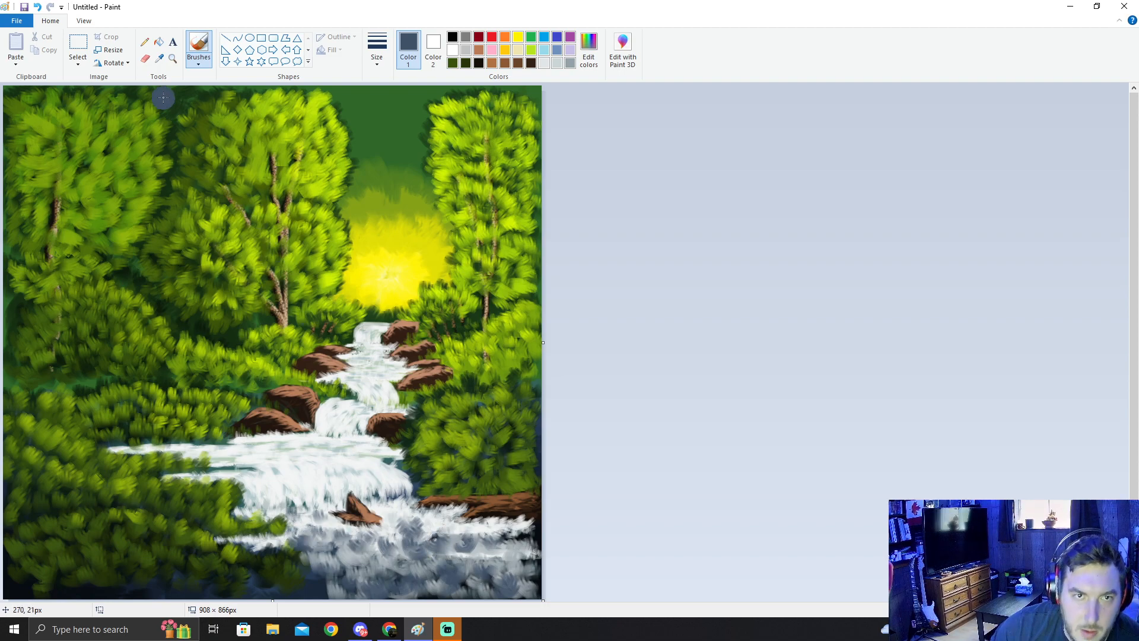
Step: Sample the near-white beside the rock and paint bright foam dabs across the foreground water with the largest brush
click(160, 59)
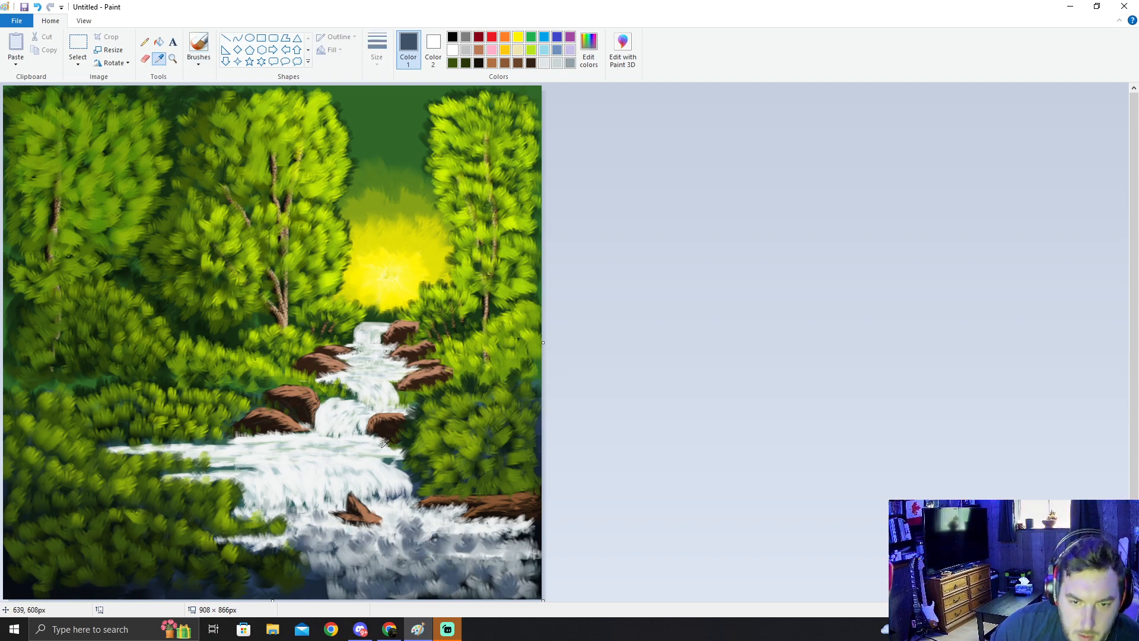
click(382, 507)
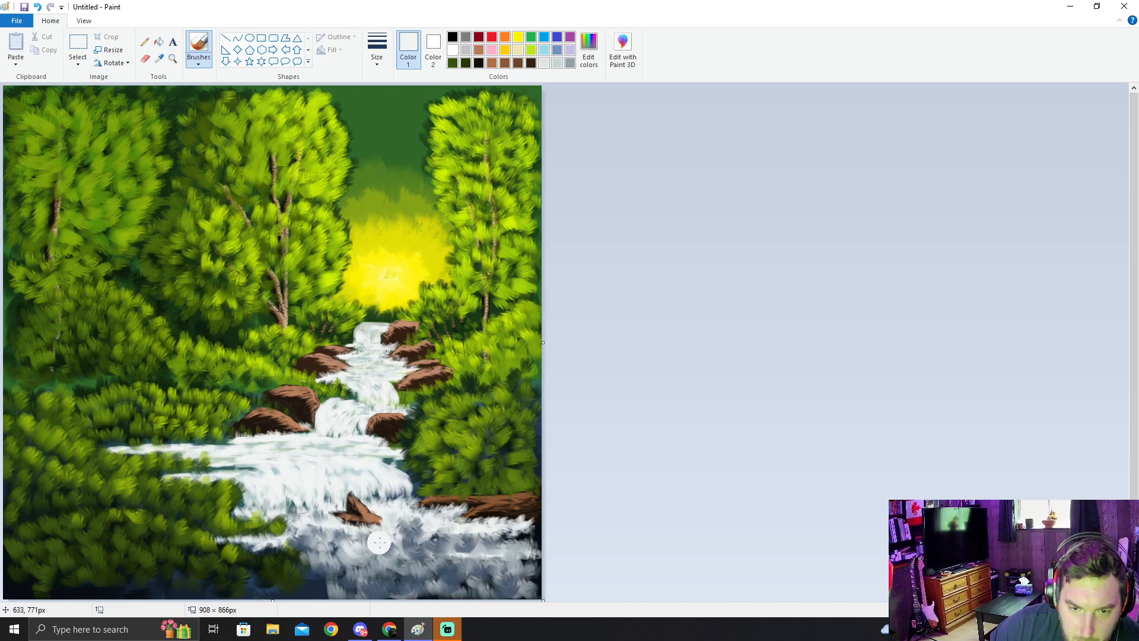
drag(425, 529, 500, 524)
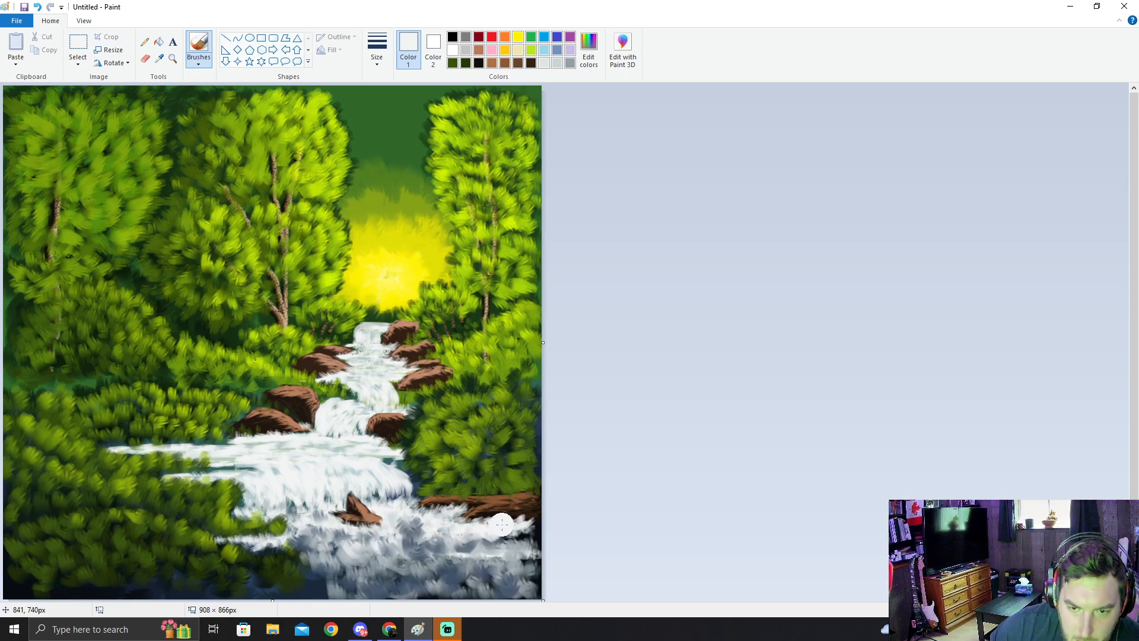
mouse_move(431, 564)
mouse_down()
mouse_move(527, 566)
mouse_move(493, 554)
mouse_move(508, 553)
mouse_move(434, 544)
mouse_up()
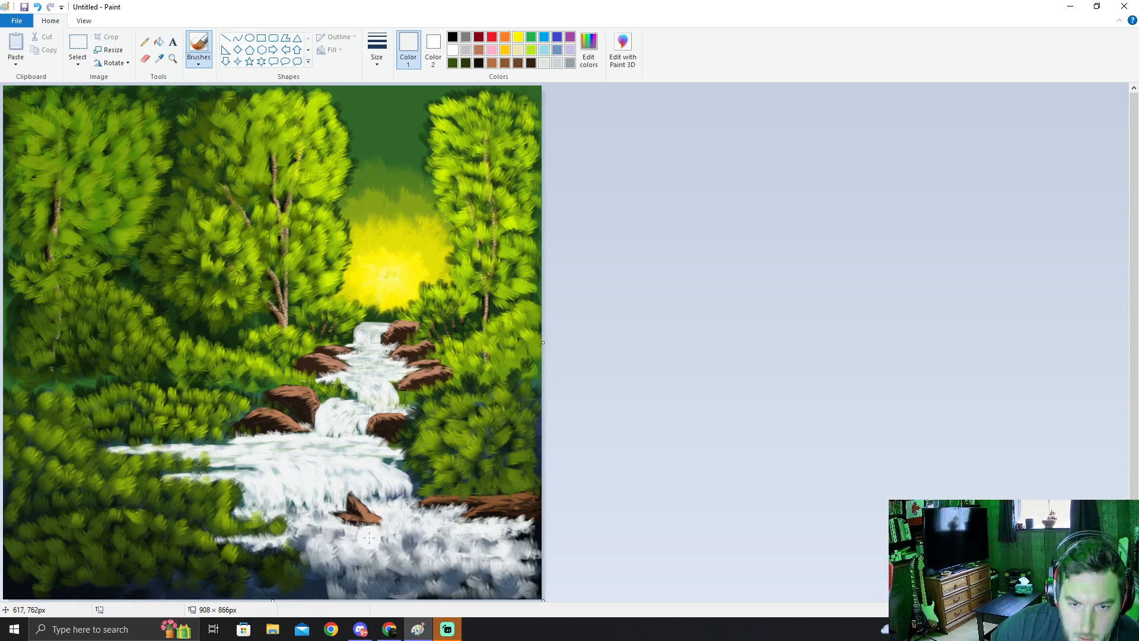
drag(387, 560, 484, 570)
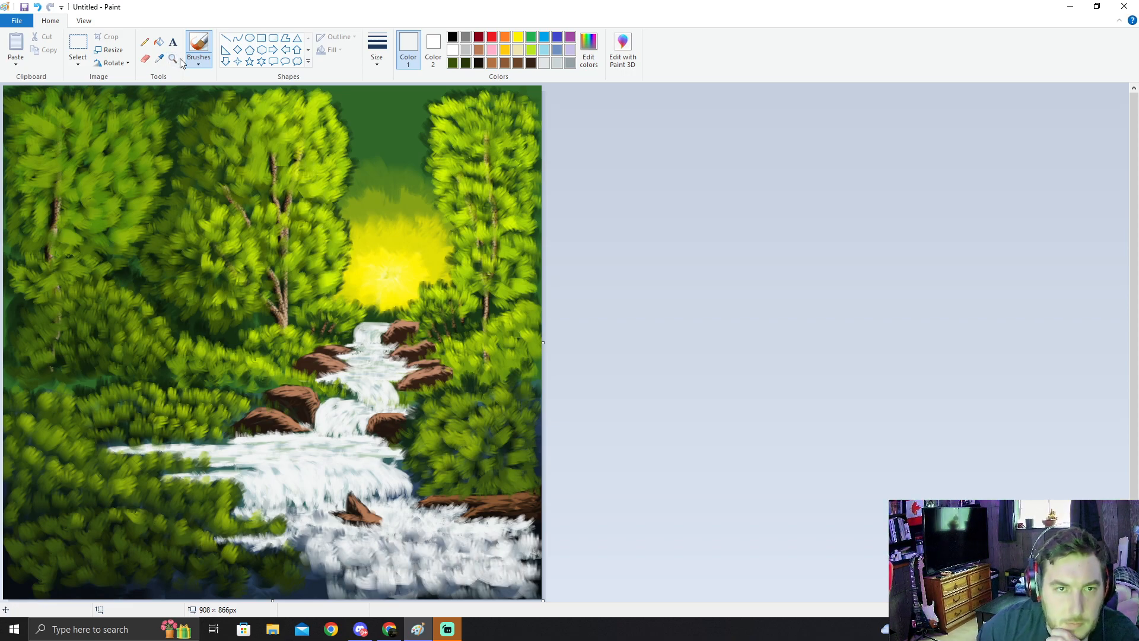
Step: Sample light greys from the foreground foam and paint thin horizontal strokes across it and along its lower edge with the second-smallest brush
click(159, 58)
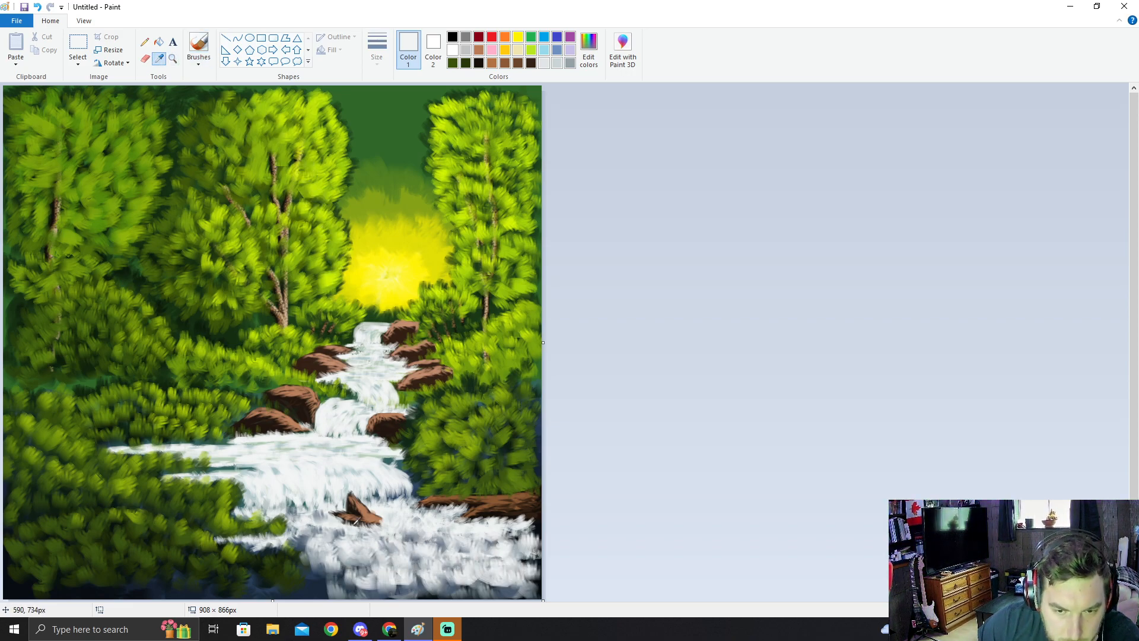
click(369, 547)
click(377, 48)
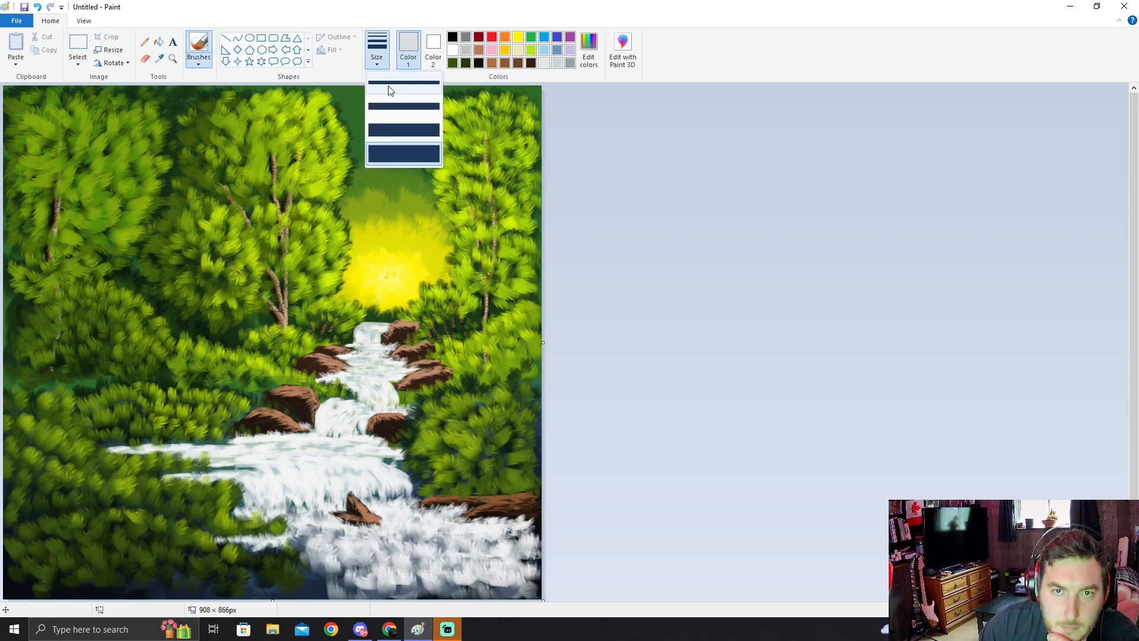
click(400, 112)
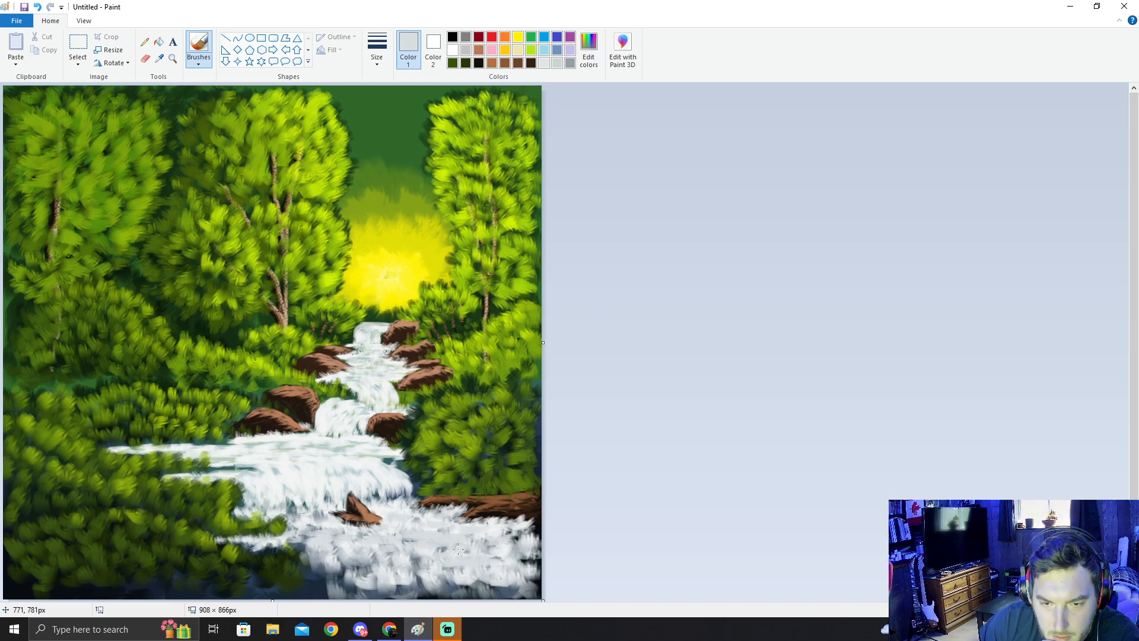
drag(372, 562, 349, 574)
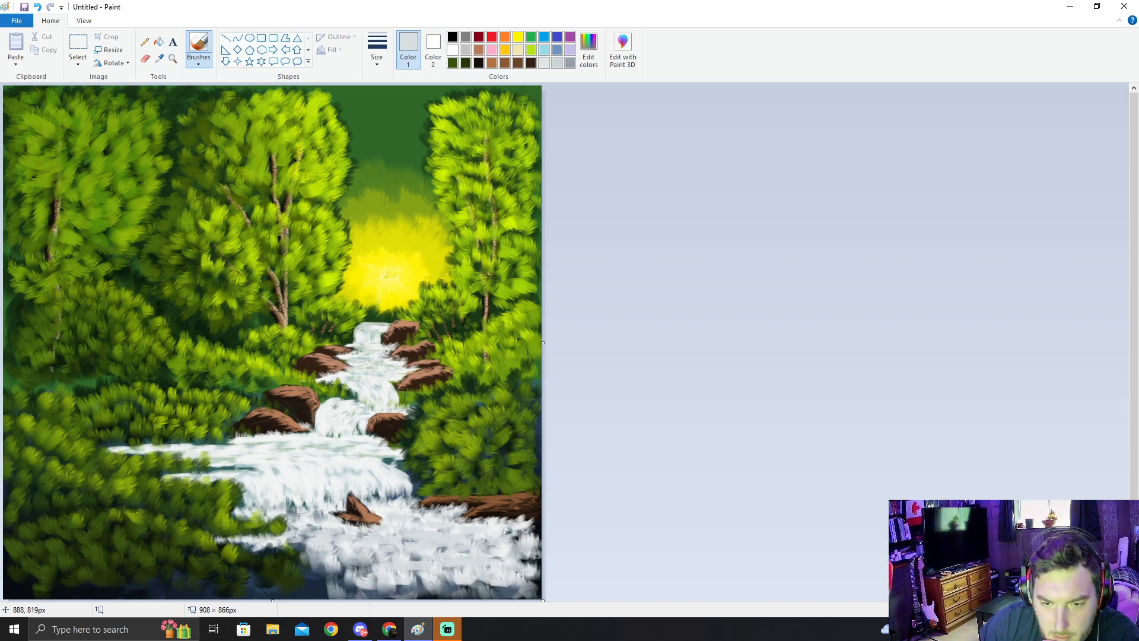
click(159, 58)
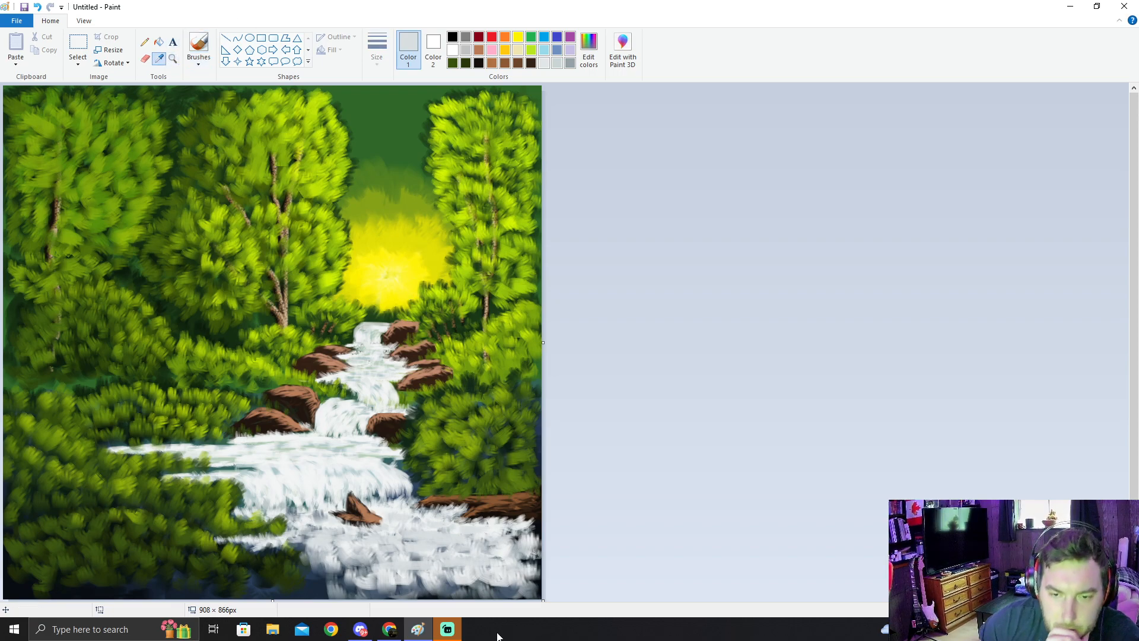
click(500, 582)
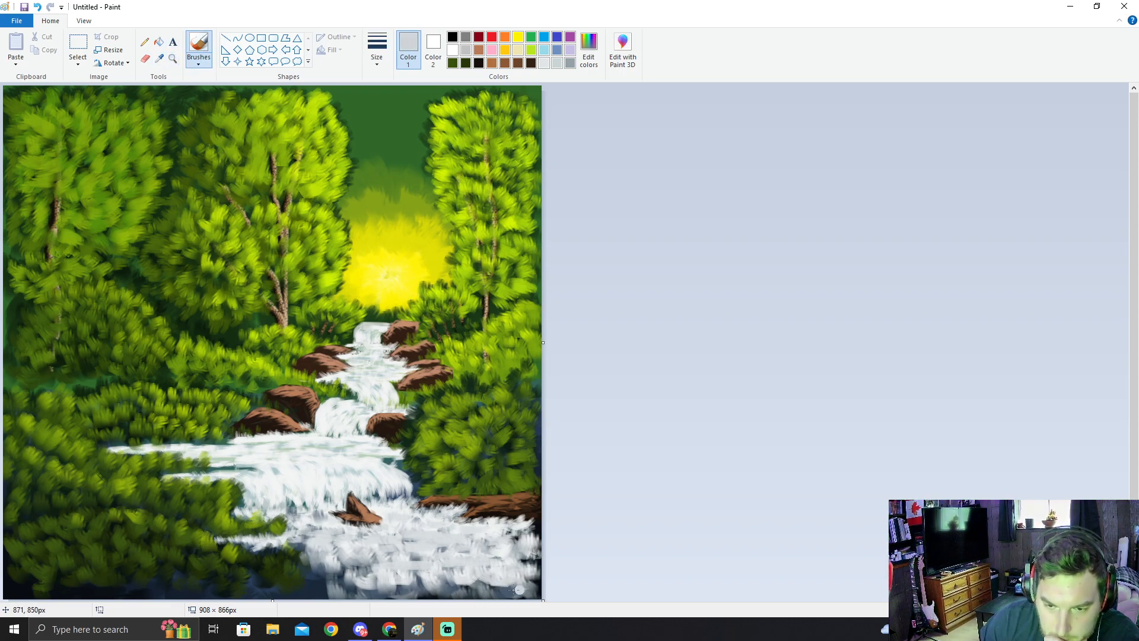
mouse_move(510, 590)
mouse_down()
mouse_move(342, 590)
mouse_move(482, 585)
mouse_move(449, 580)
mouse_up()
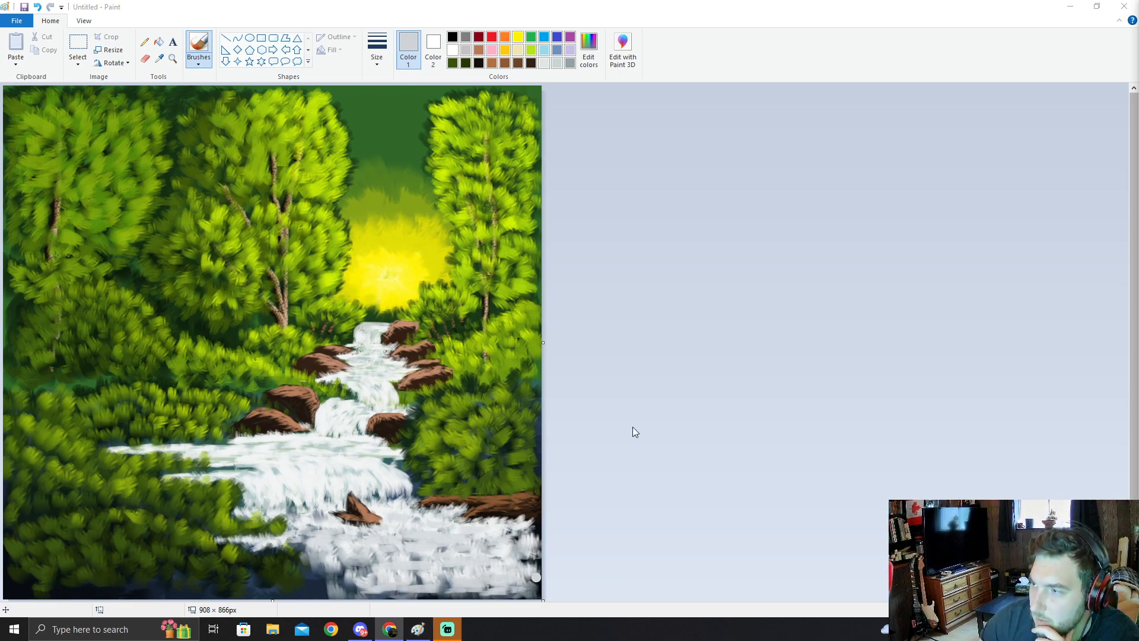
Step: Sample the near-white from the main falls and paint long horizontal streaks across the foreground water to the canvas edge
click(160, 59)
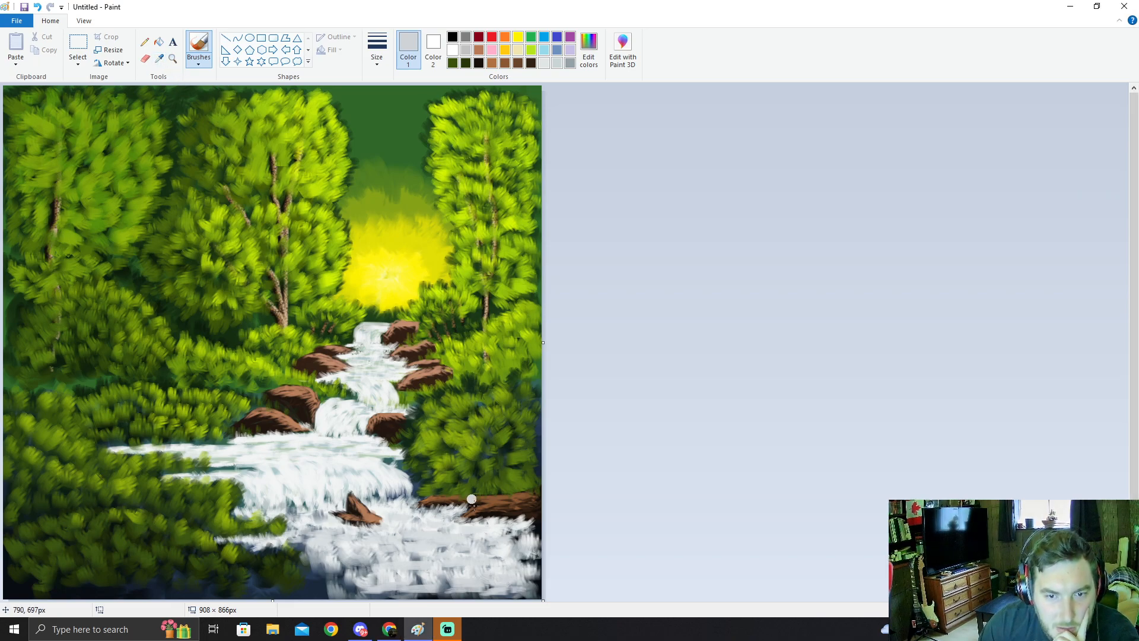
click(159, 59)
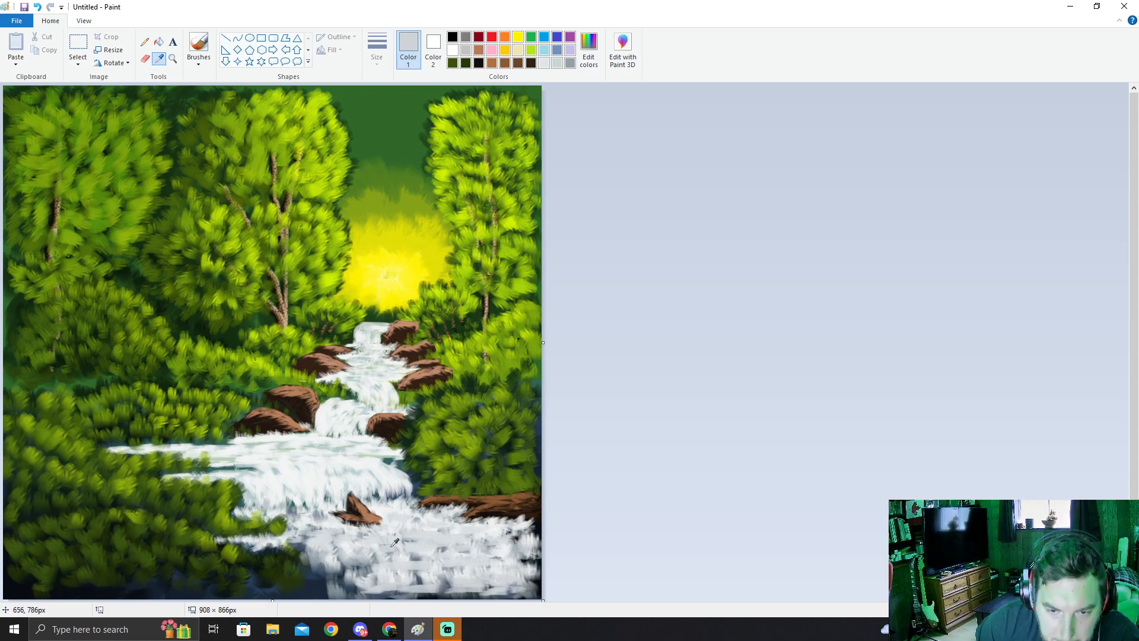
click(273, 478)
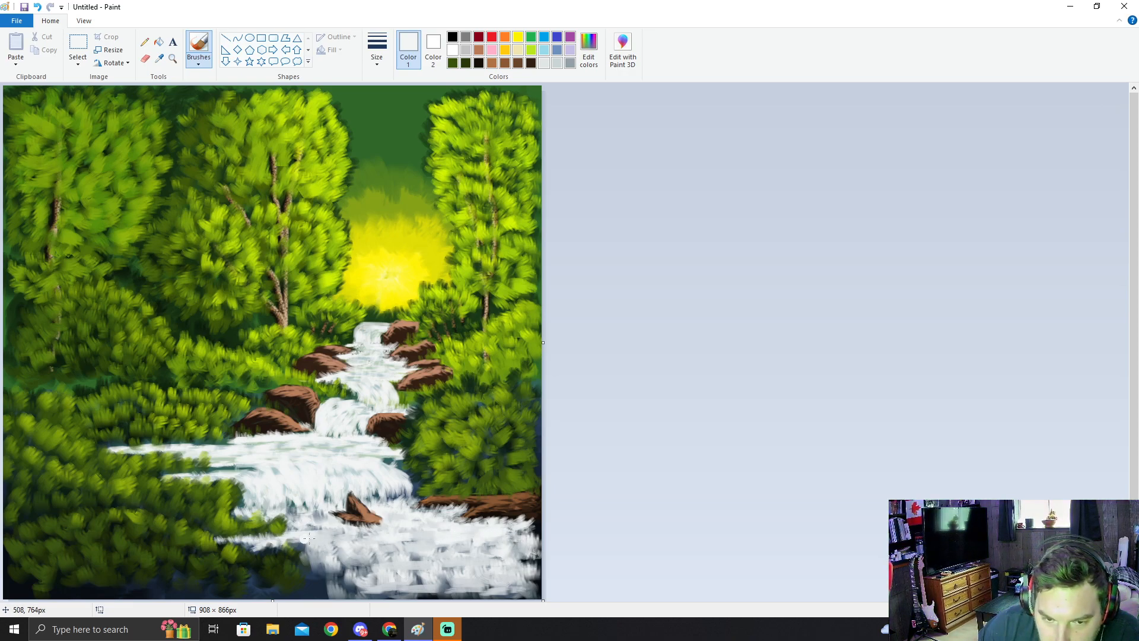
drag(353, 545, 512, 547)
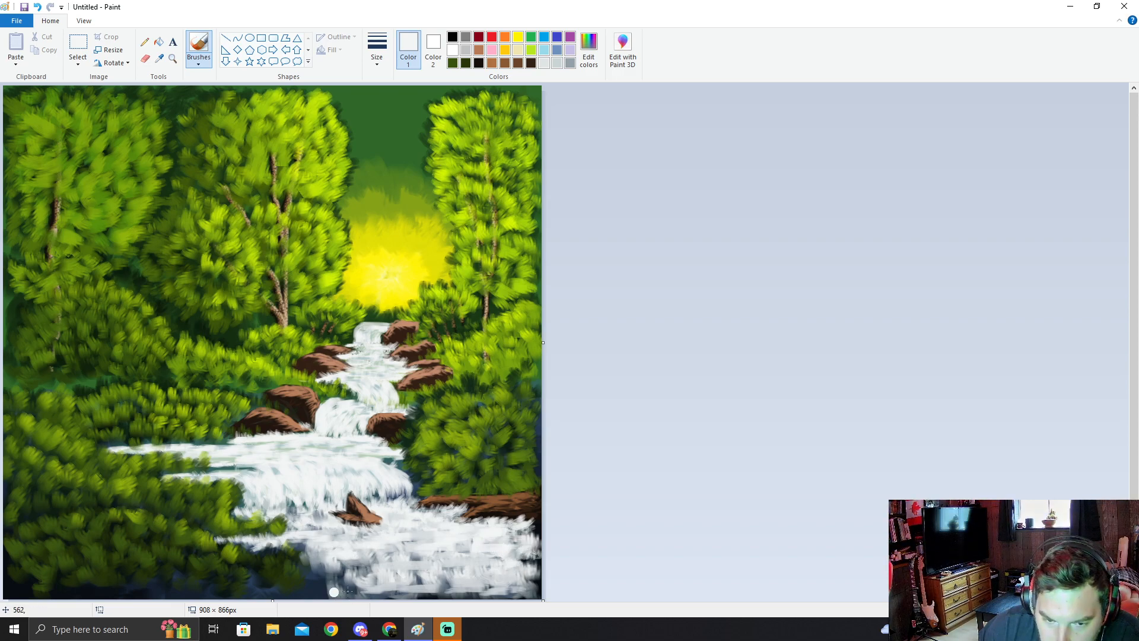
mouse_move(403, 587)
mouse_down()
mouse_move(531, 589)
mouse_move(483, 594)
mouse_move(543, 599)
mouse_move(399, 590)
mouse_move(568, 586)
mouse_move(405, 578)
mouse_move(603, 582)
mouse_move(480, 576)
mouse_move(579, 574)
mouse_up()
drag(469, 565, 609, 564)
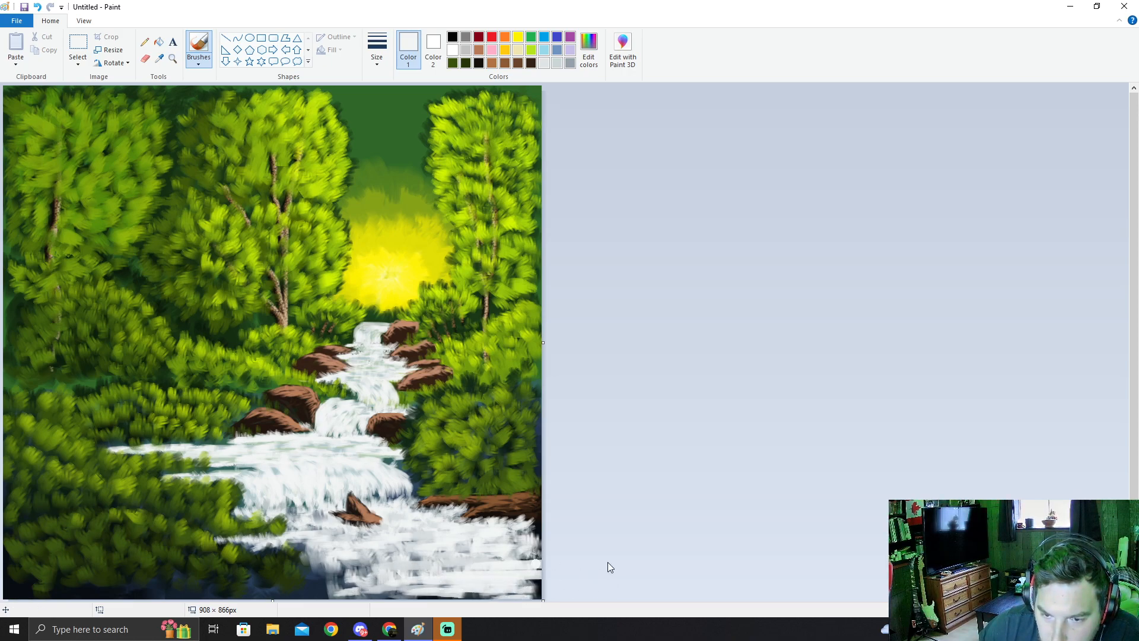
drag(405, 552, 542, 538)
mouse_move(385, 573)
mouse_down()
mouse_move(532, 580)
mouse_move(538, 564)
mouse_up()
Step: Sample a light grey between the foreground streaks and paint softer horizontal strokes over them with the second-largest brush
click(165, 60)
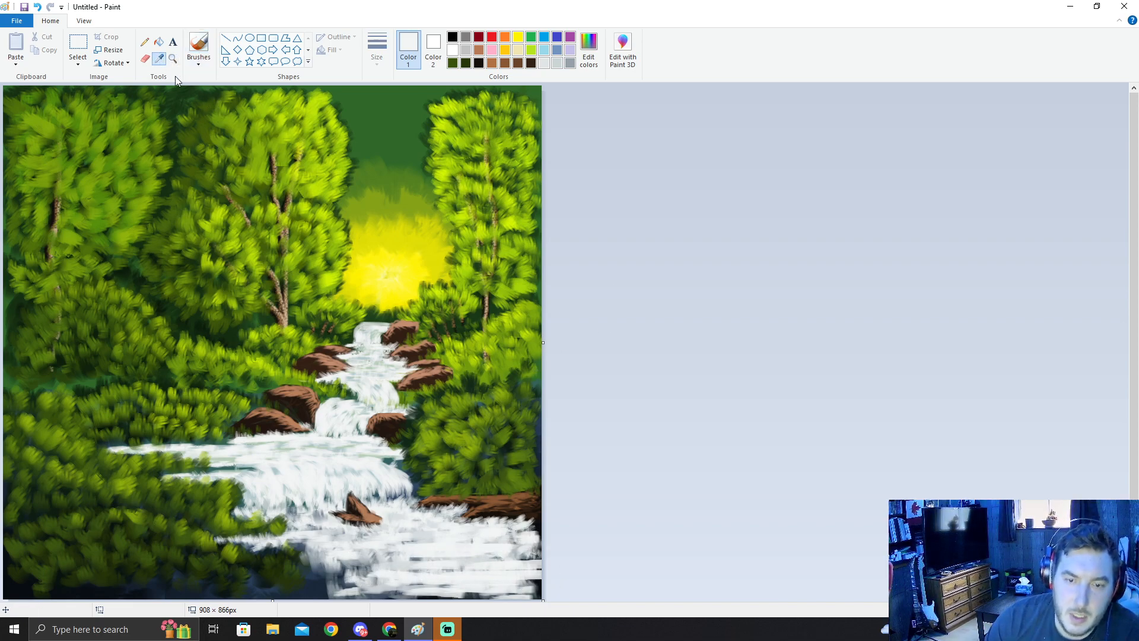
click(418, 560)
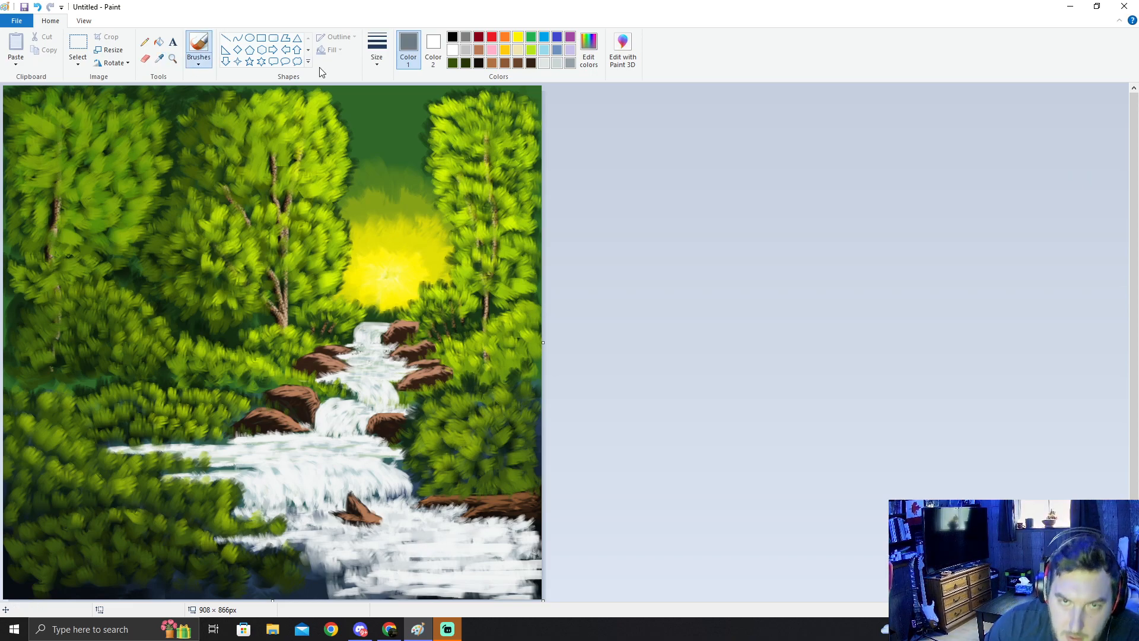
click(166, 59)
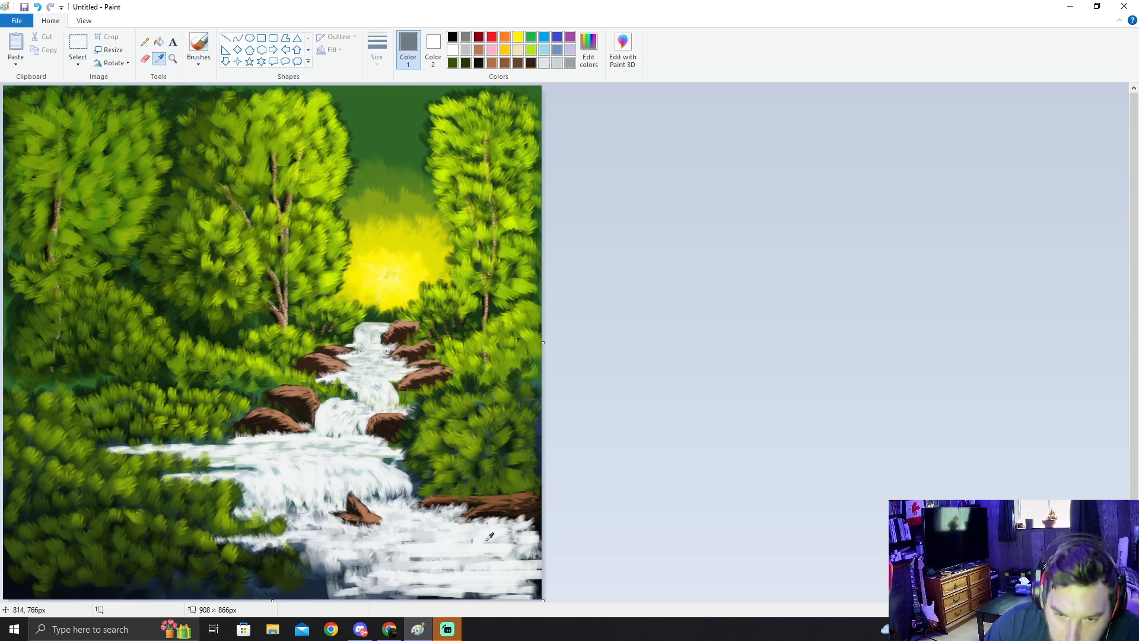
click(469, 558)
click(377, 50)
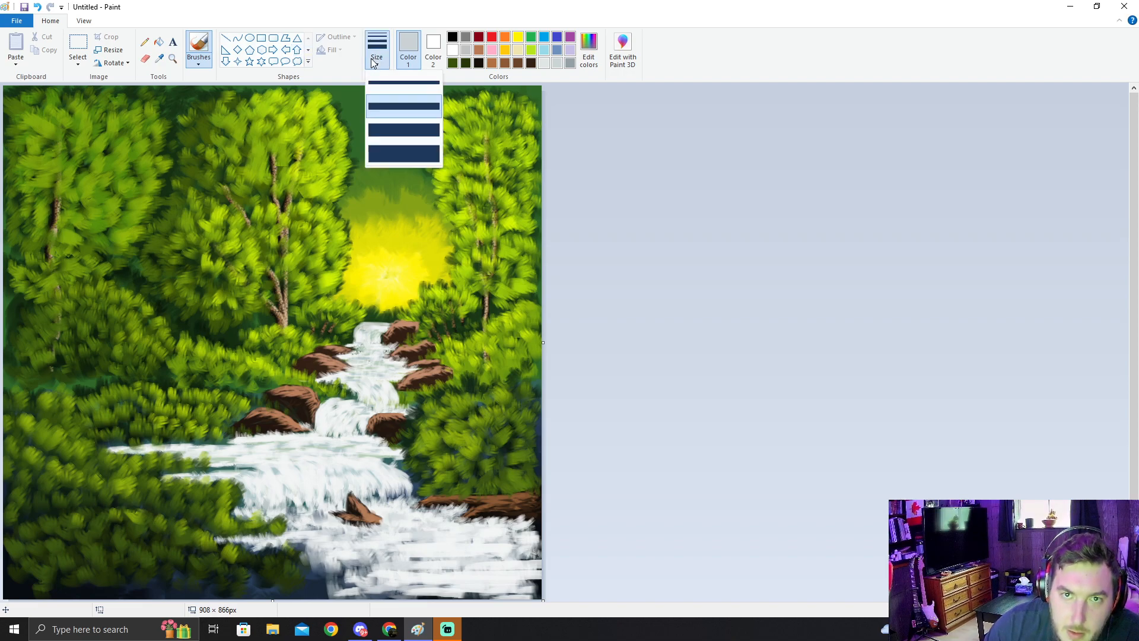
click(403, 130)
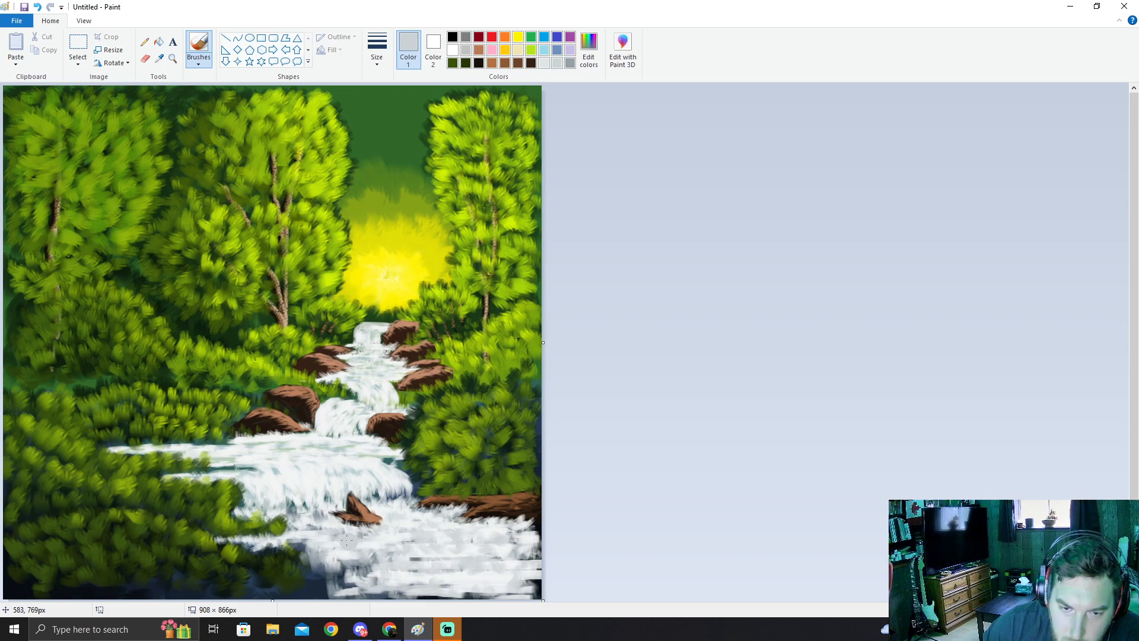
Step: Sample near-white and progressively darker greys from the falls and foreground foam, and paint short strokes across the foreground water
click(159, 58)
click(400, 504)
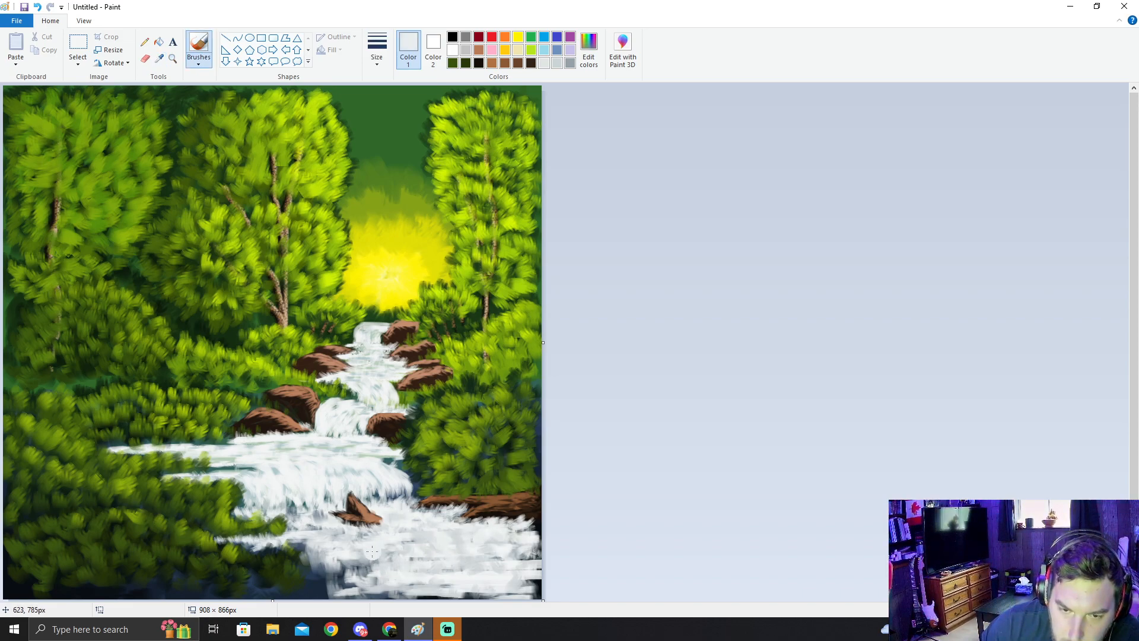
click(159, 58)
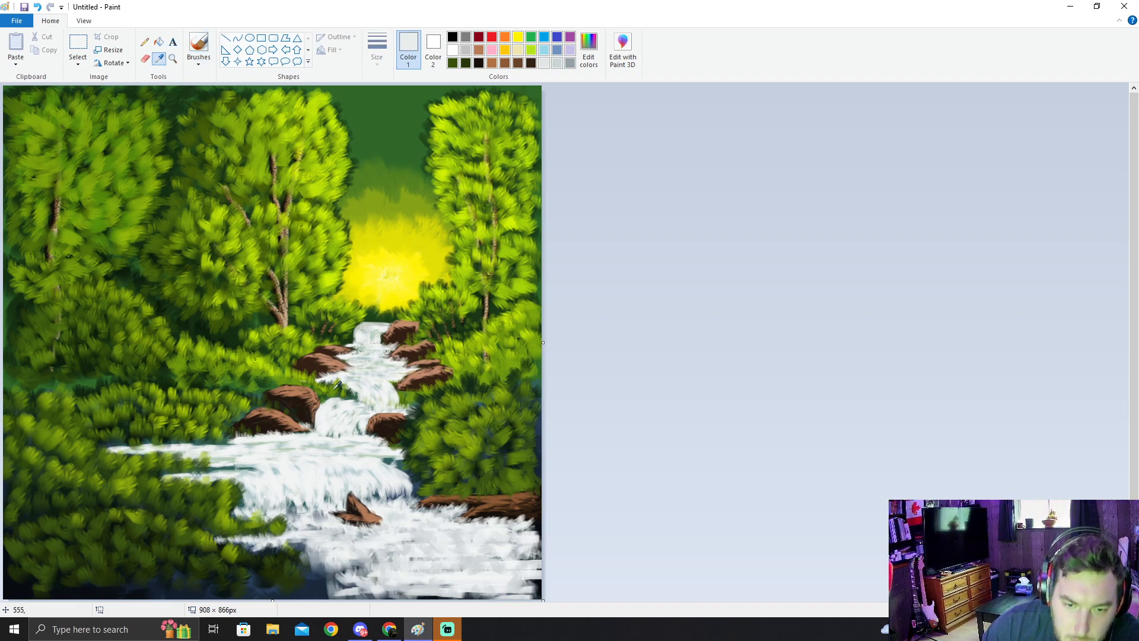
click(390, 554)
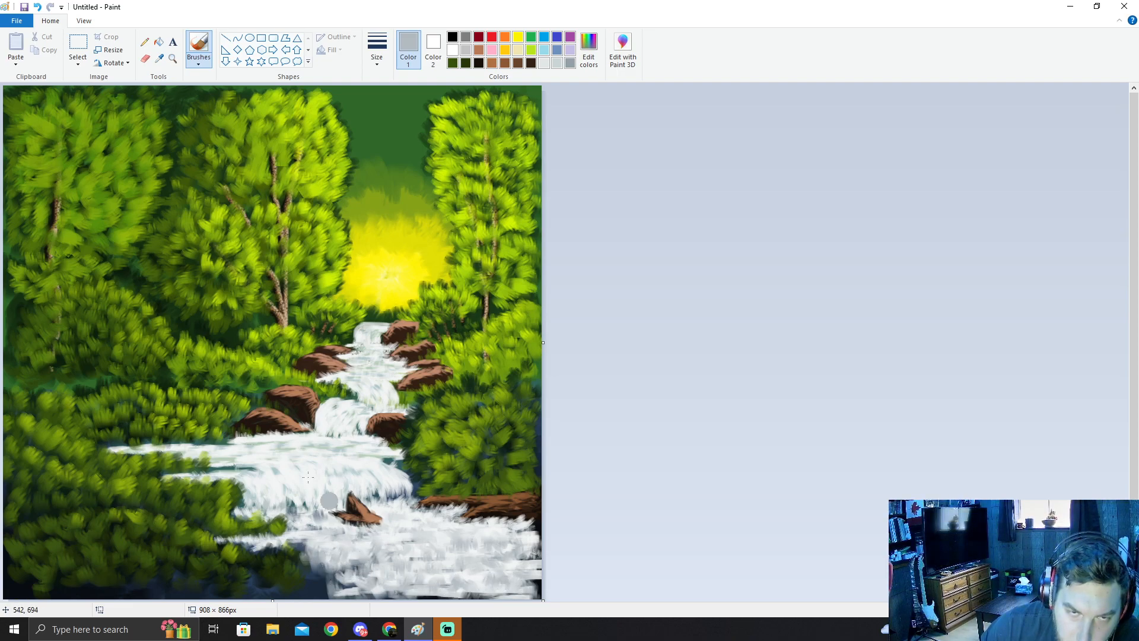
click(159, 59)
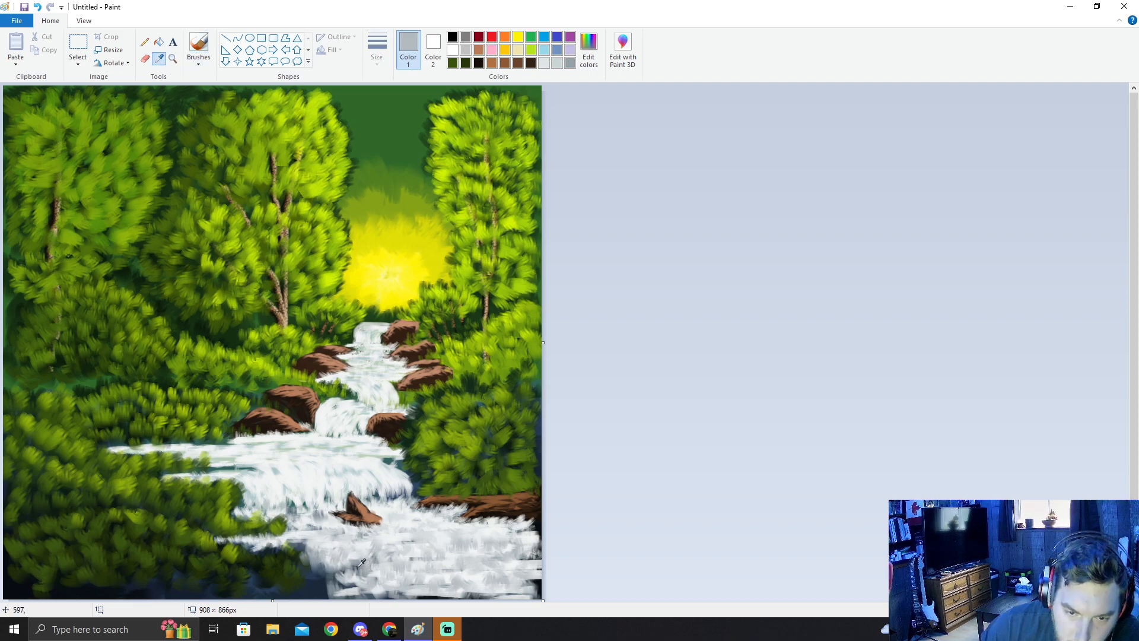
click(360, 564)
drag(402, 586, 522, 584)
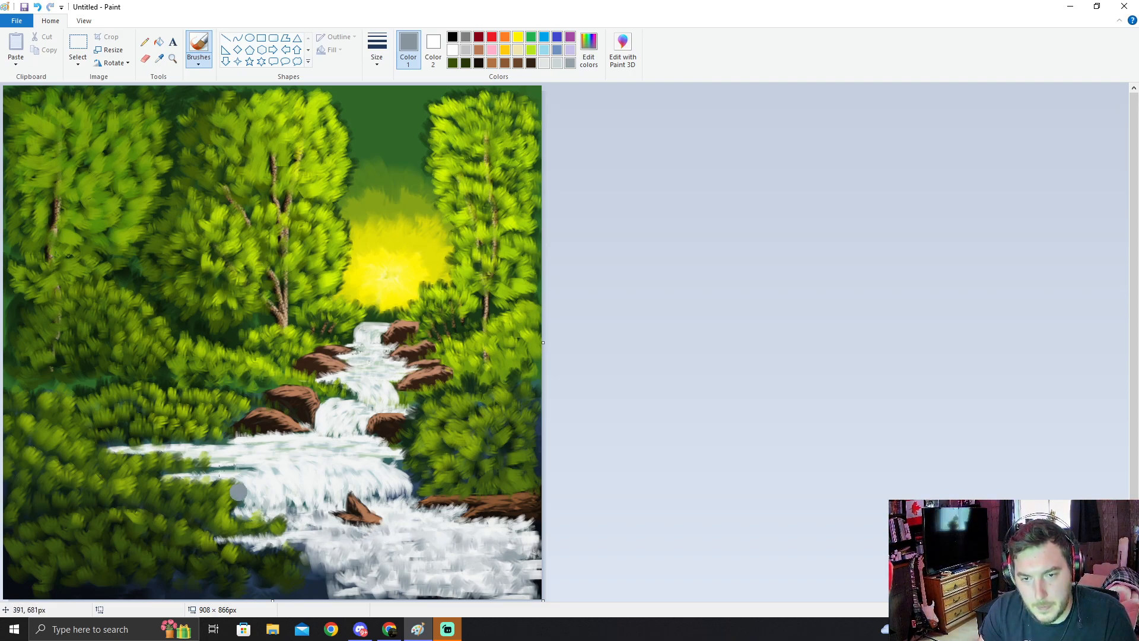
Step: Sample the near-white beside the rock and paint bright dabs across the foreground water, along its lower edge and beside the canvas edge
click(159, 58)
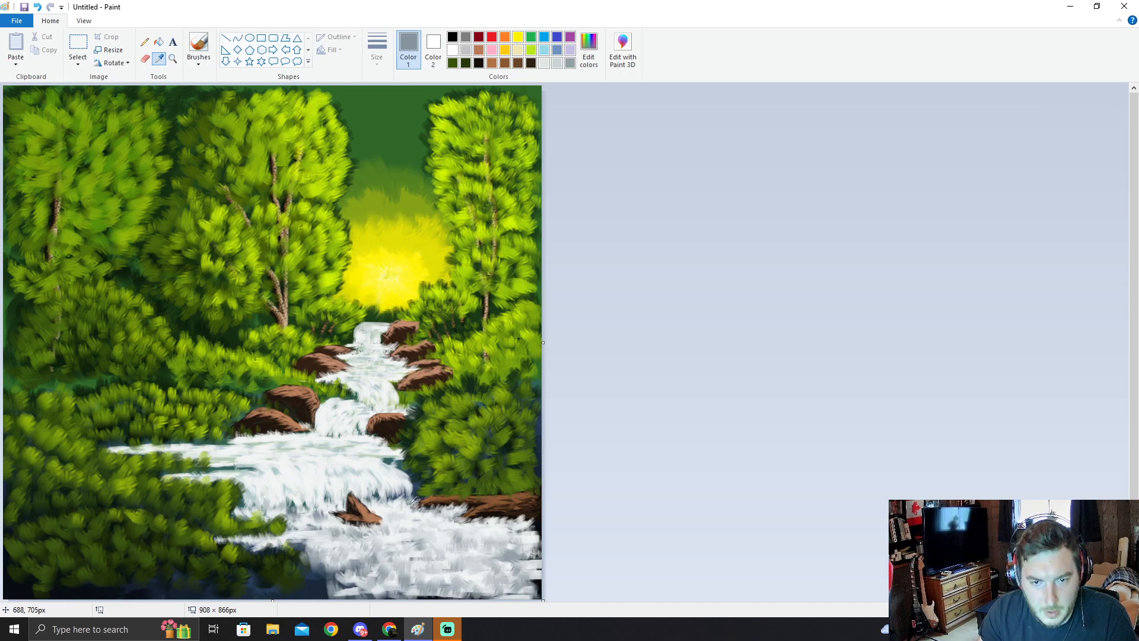
click(399, 504)
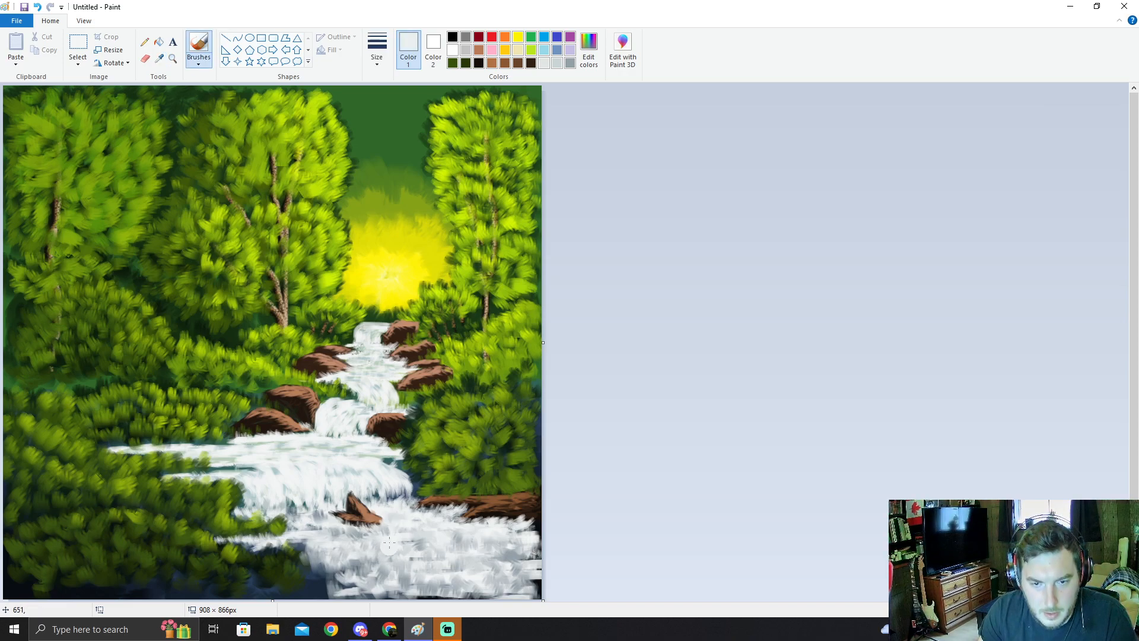
drag(460, 564, 447, 573)
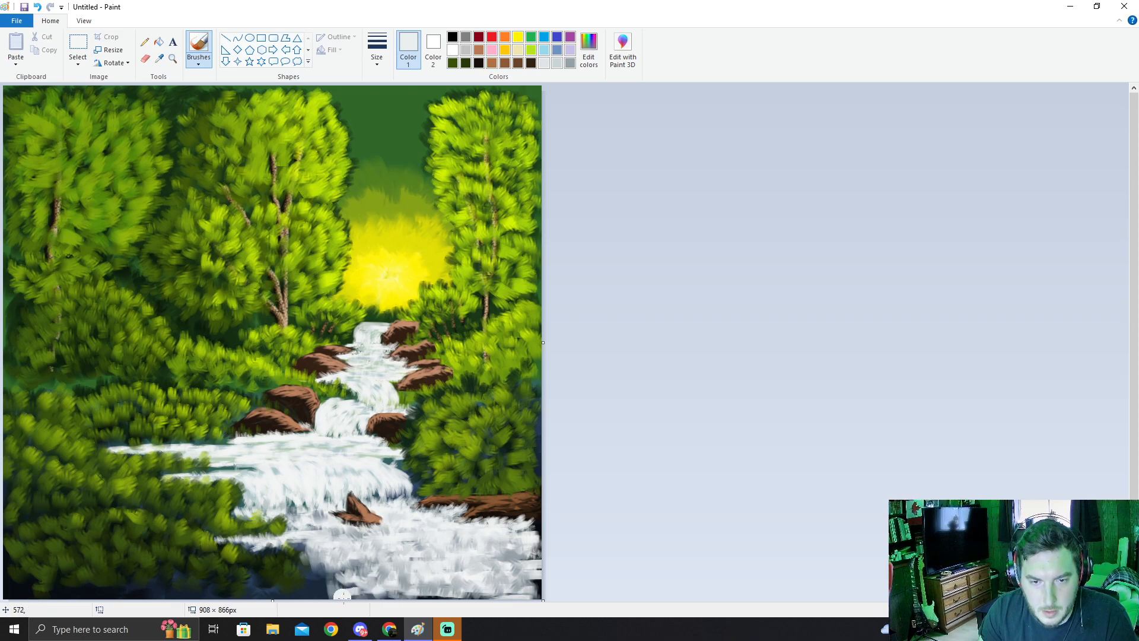
drag(383, 593, 543, 588)
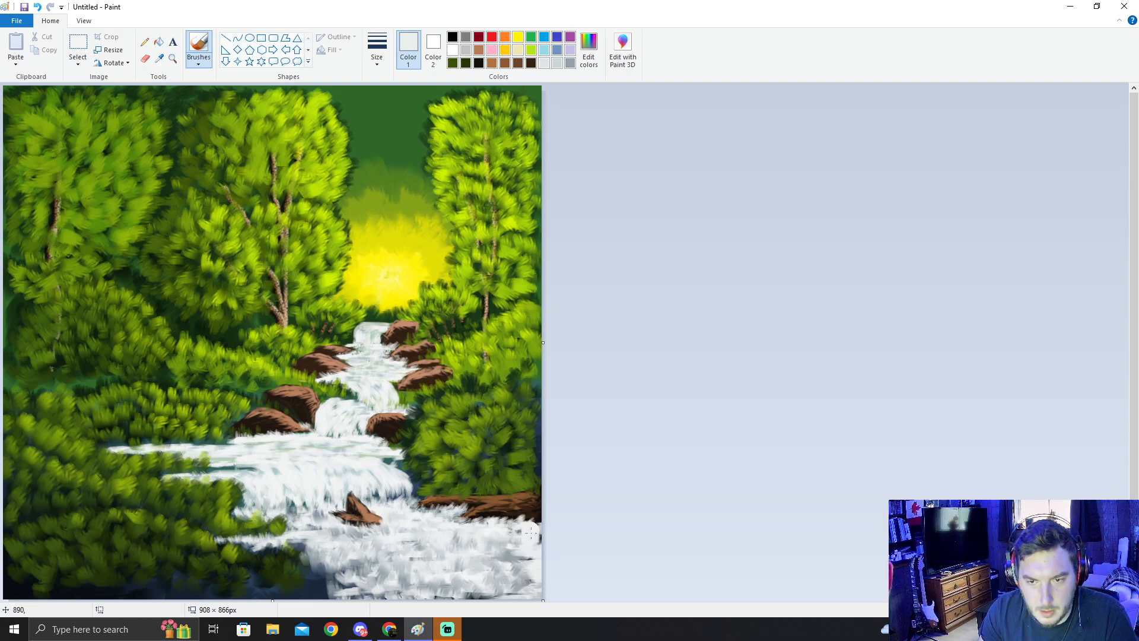
mouse_move(524, 560)
mouse_down()
mouse_move(512, 557)
mouse_move(526, 557)
mouse_move(527, 580)
mouse_up()
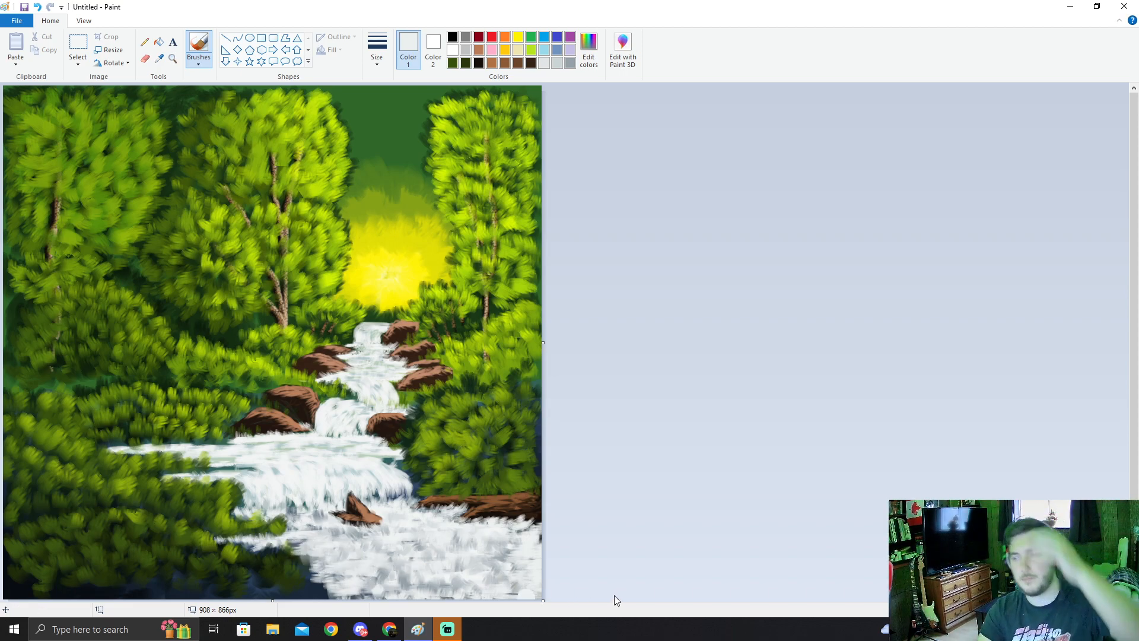
Step: Sample a dark green from the lower-left bush and extend its foliage over the neighbouring edge of the foreground water
key(alt+Tab)
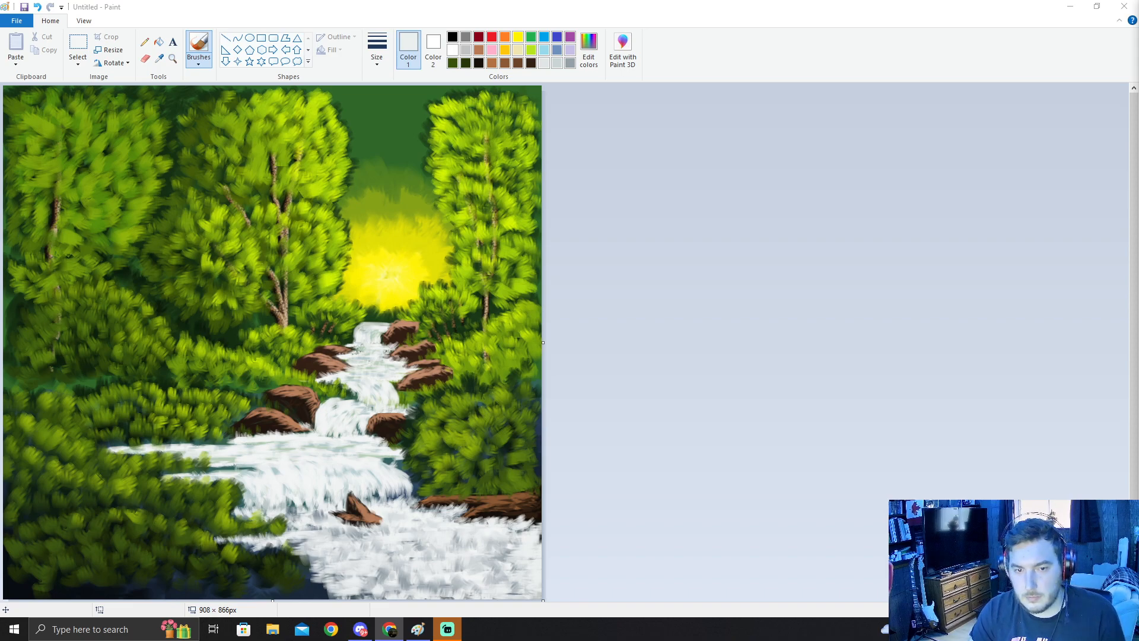
click(160, 59)
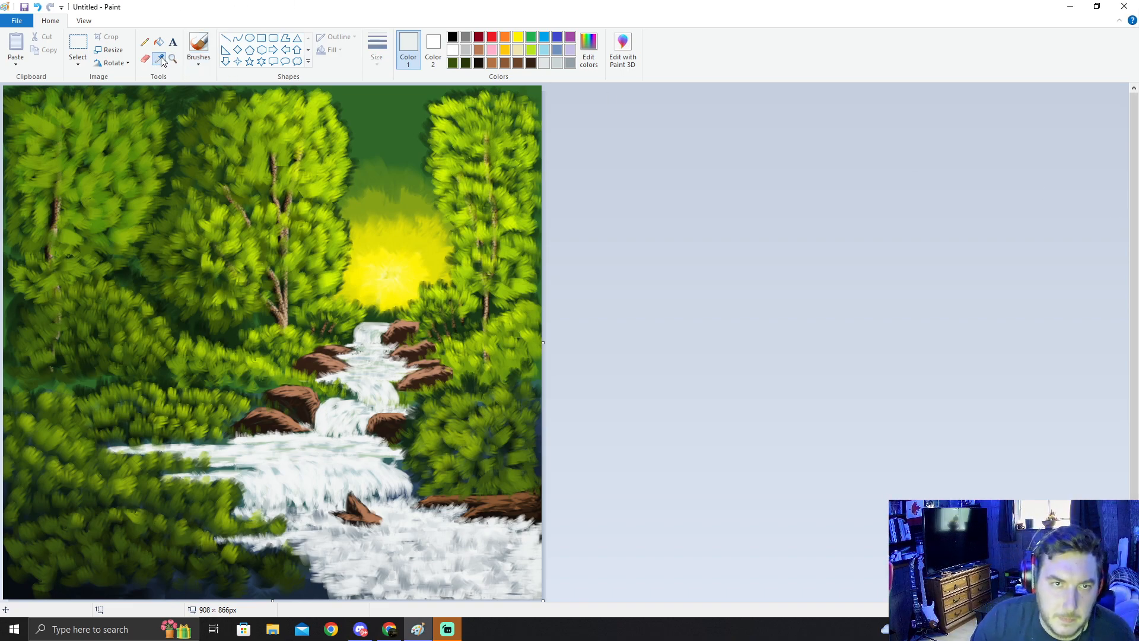
click(247, 558)
mouse_move(254, 552)
mouse_down()
mouse_move(273, 541)
mouse_move(307, 555)
mouse_move(319, 587)
mouse_up()
drag(303, 552, 263, 551)
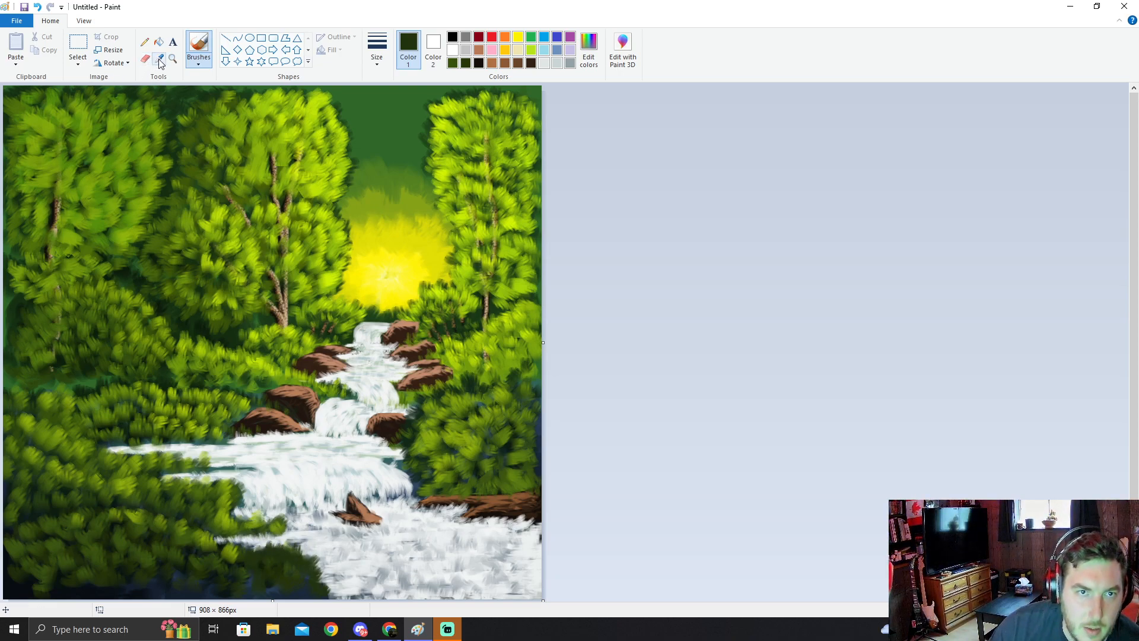
Step: Sample a mid green from the lower-left bush and dab leaf strokes over its dark areas down to the canvas's lower edge
click(159, 58)
click(235, 549)
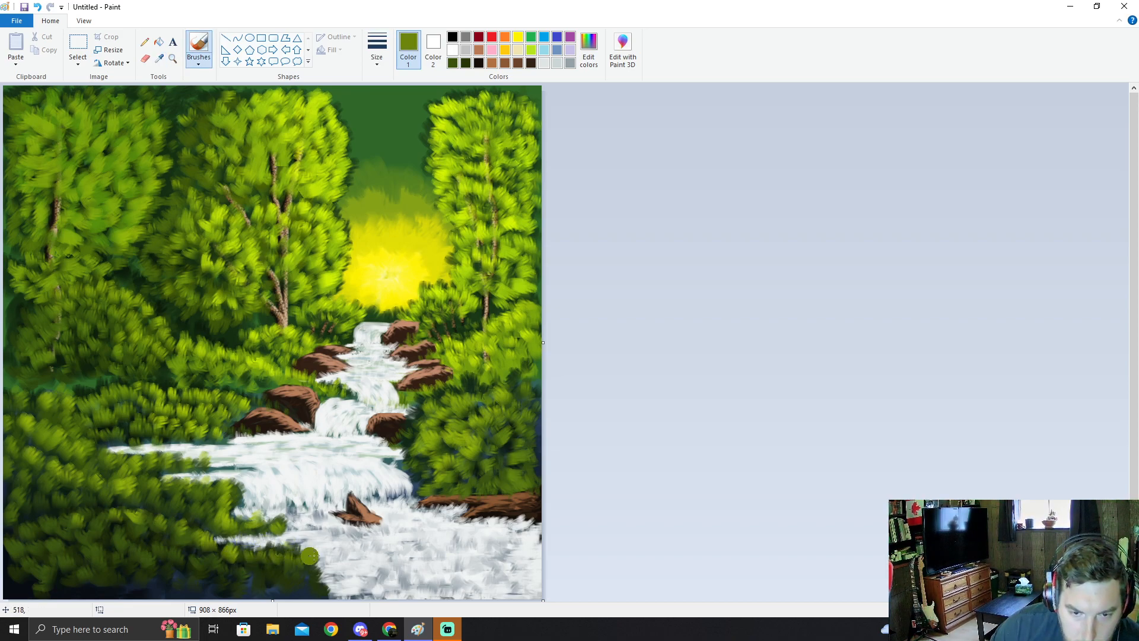
click(159, 58)
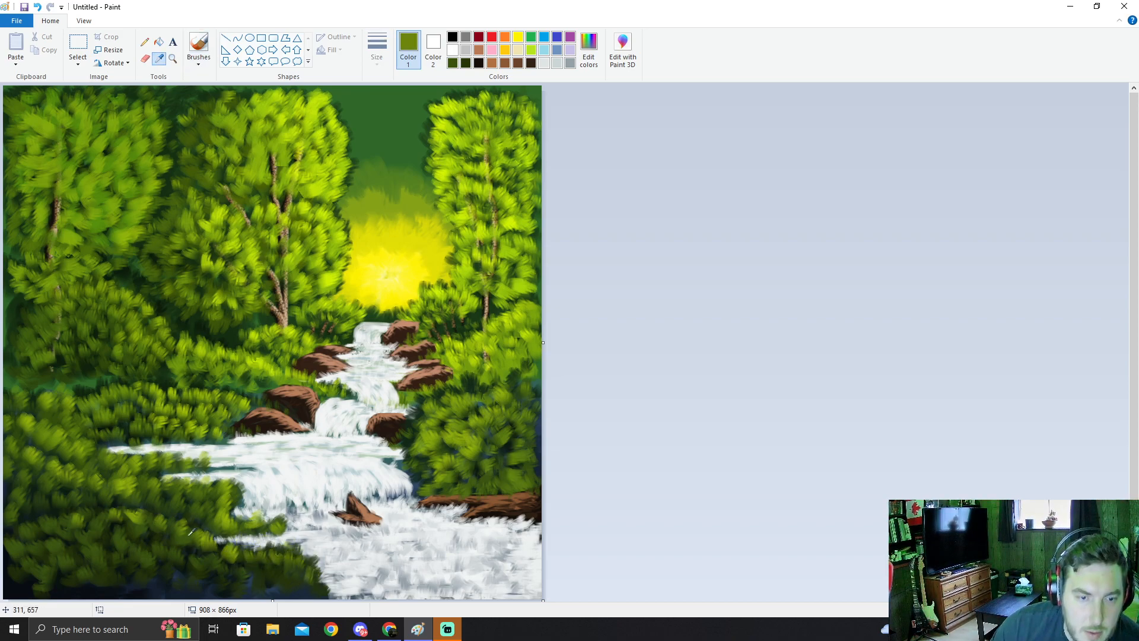
click(151, 553)
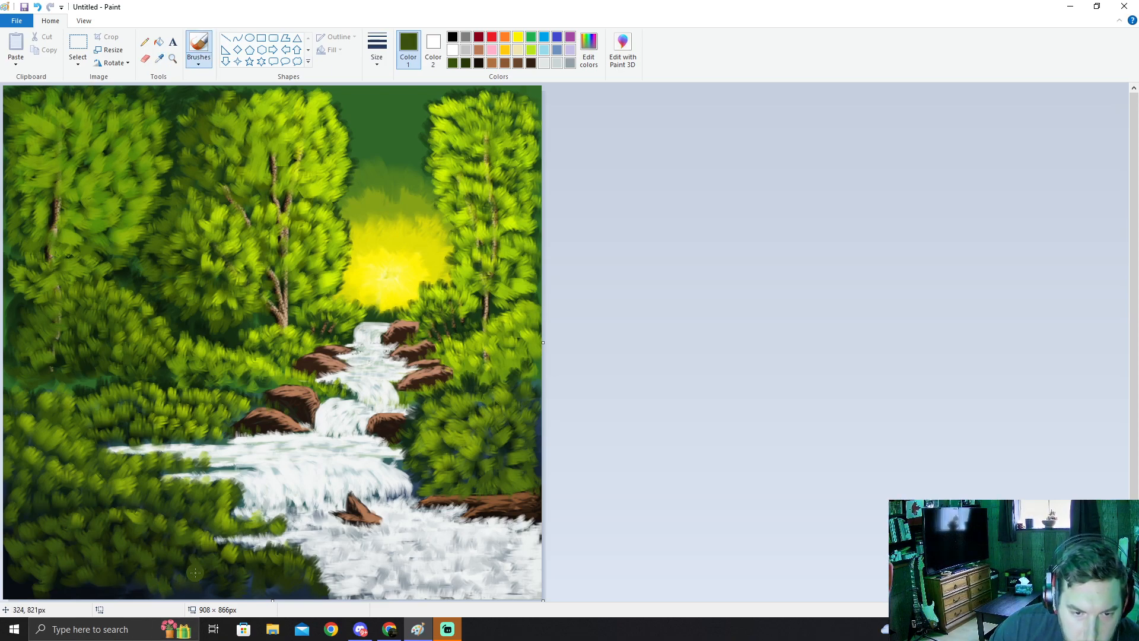
drag(211, 594, 216, 587)
drag(227, 585, 249, 568)
drag(259, 569, 269, 584)
drag(271, 584, 296, 596)
drag(303, 590, 295, 580)
drag(273, 578, 284, 579)
drag(292, 576, 258, 572)
drag(244, 566, 245, 569)
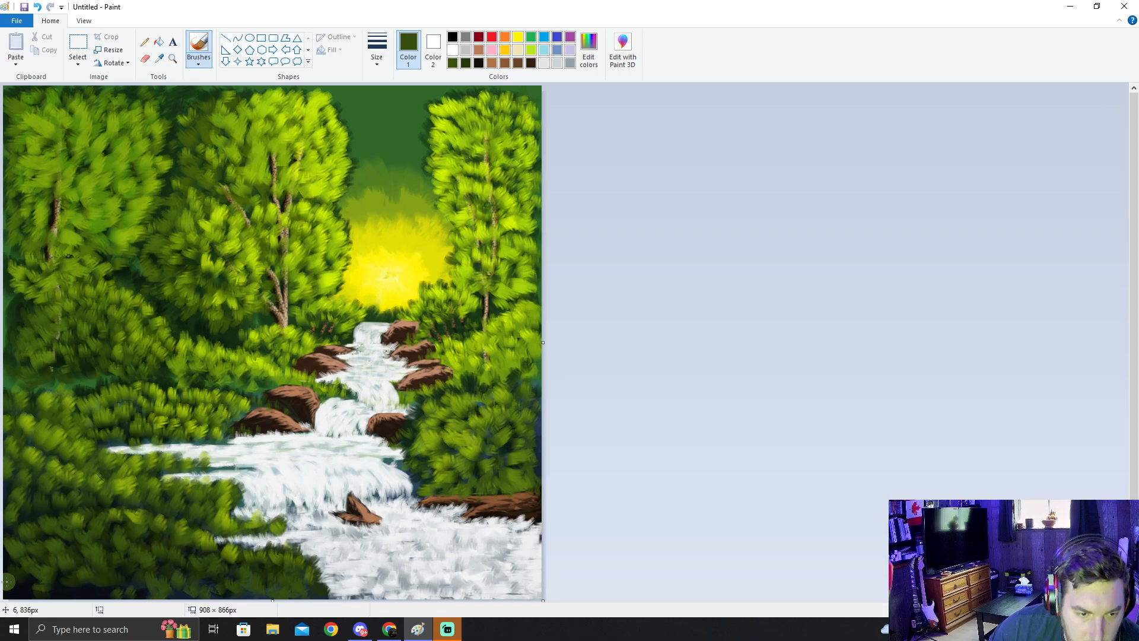
drag(31, 582, 25, 592)
drag(35, 581, 36, 586)
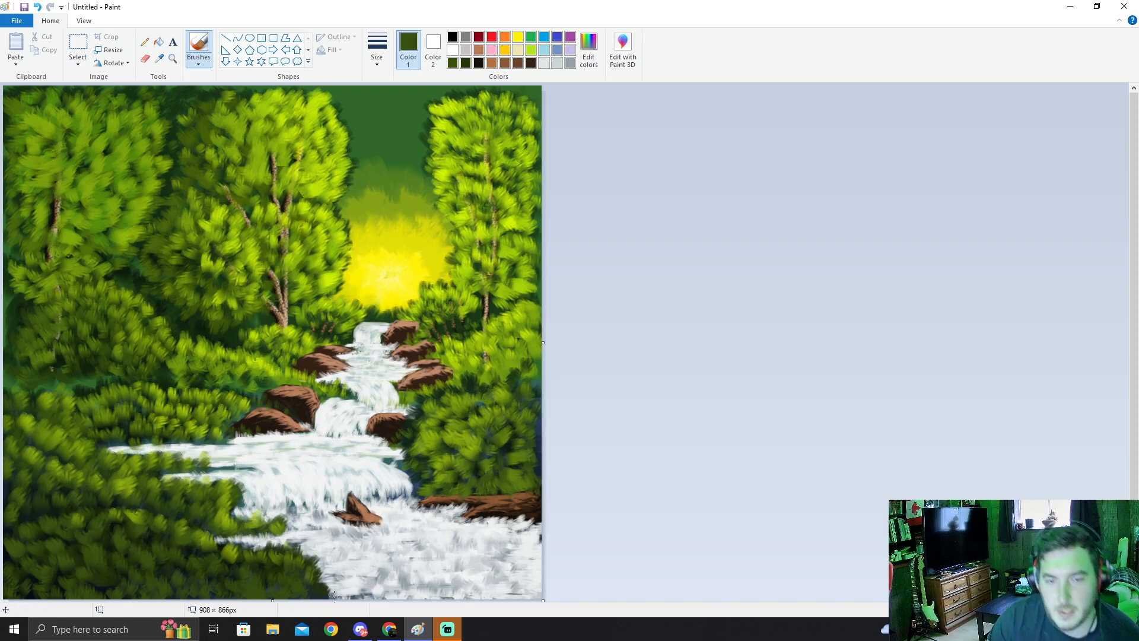
Step: Set the paint colour to very dark brown (red 22, green 15, blue 10) and switch to a crayon-like textured brush
key(alt+Tab)
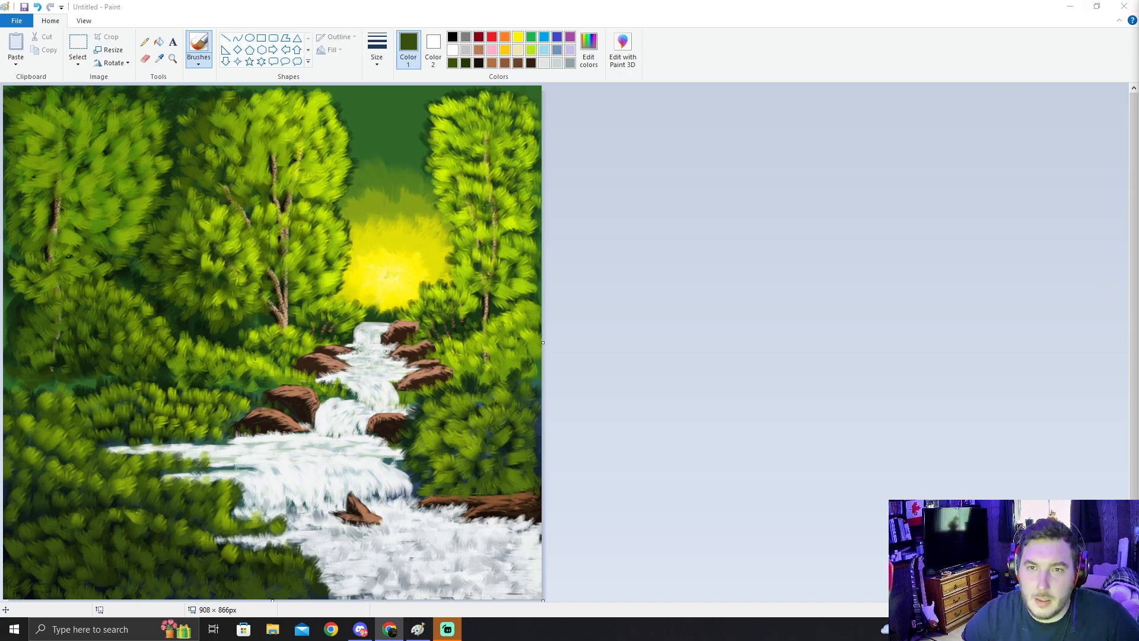
click(479, 63)
click(588, 51)
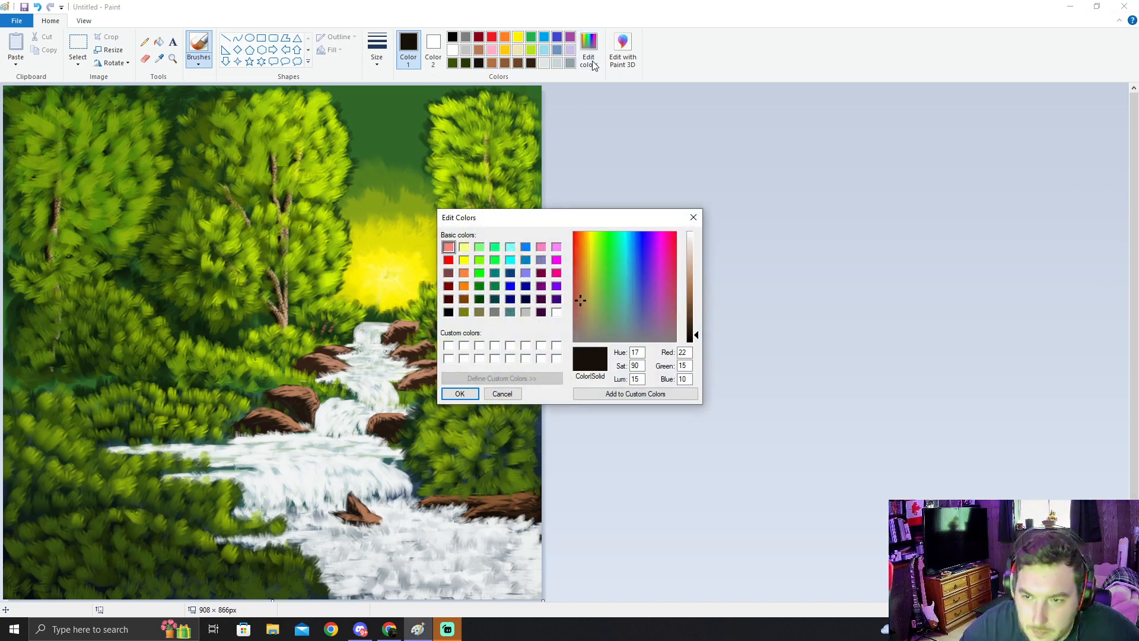
click(460, 393)
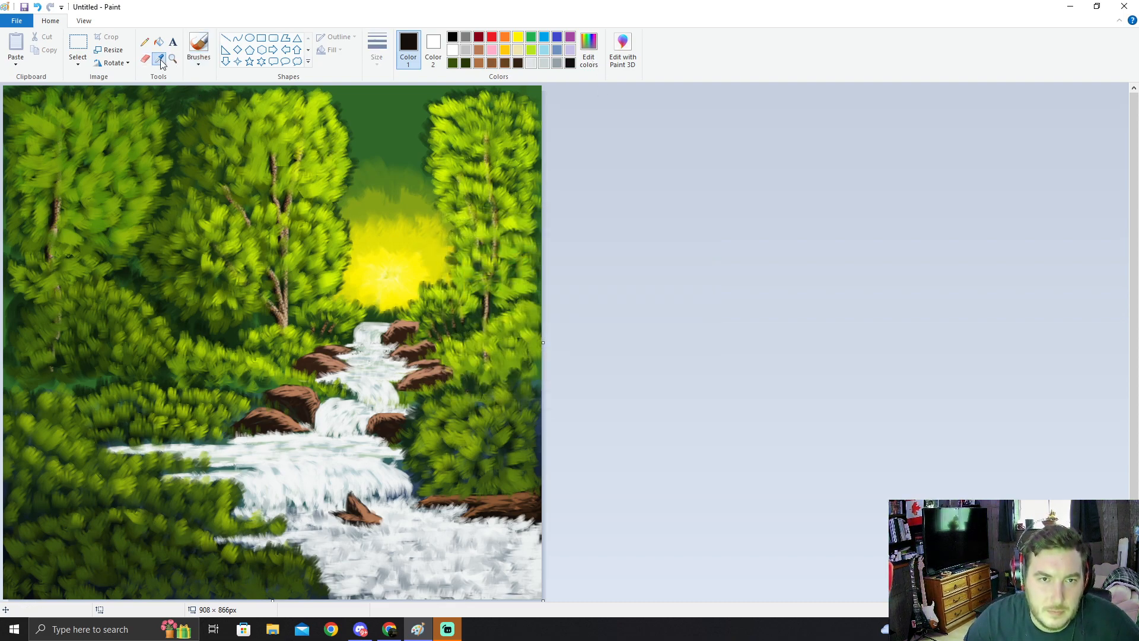
click(199, 60)
click(229, 107)
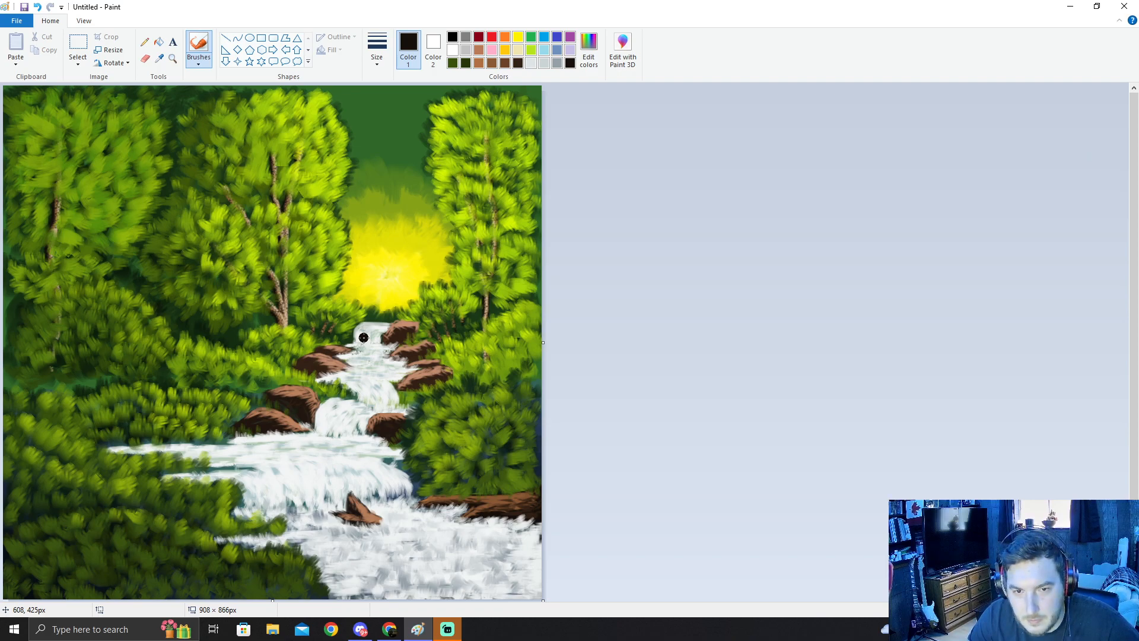
click(1138, 321)
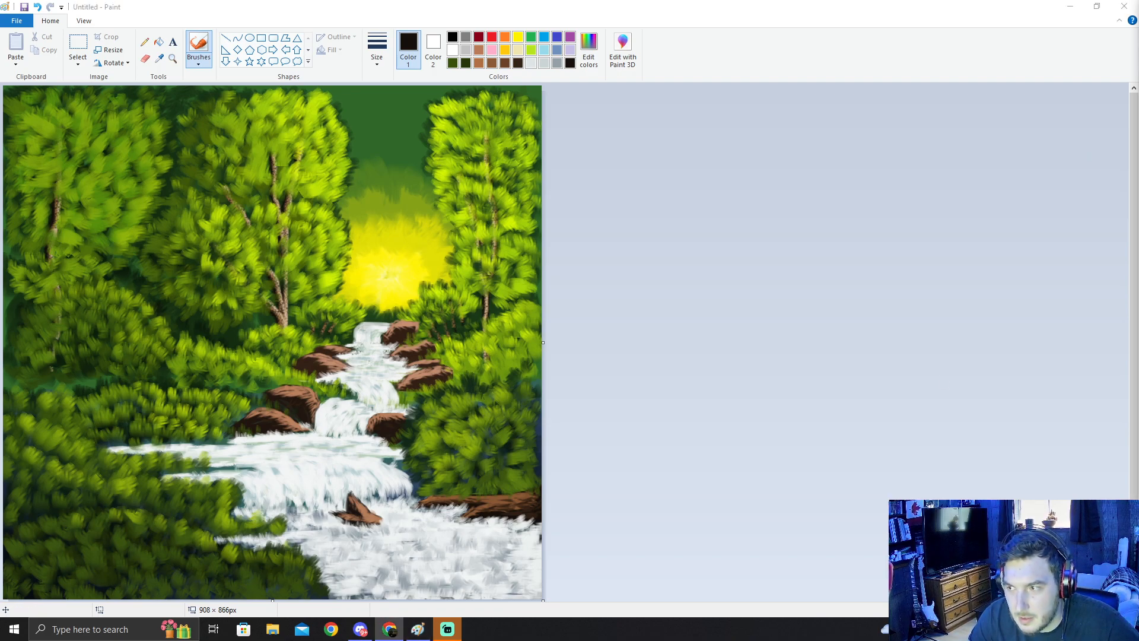
click(360, 336)
drag(359, 343, 355, 376)
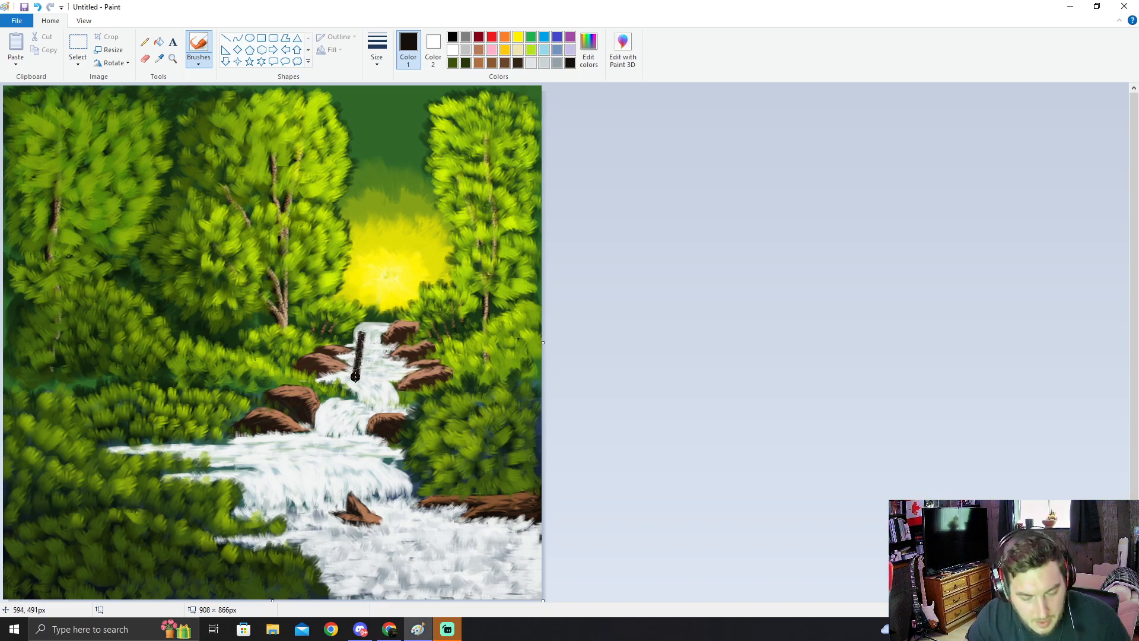
key(ctrl+z)
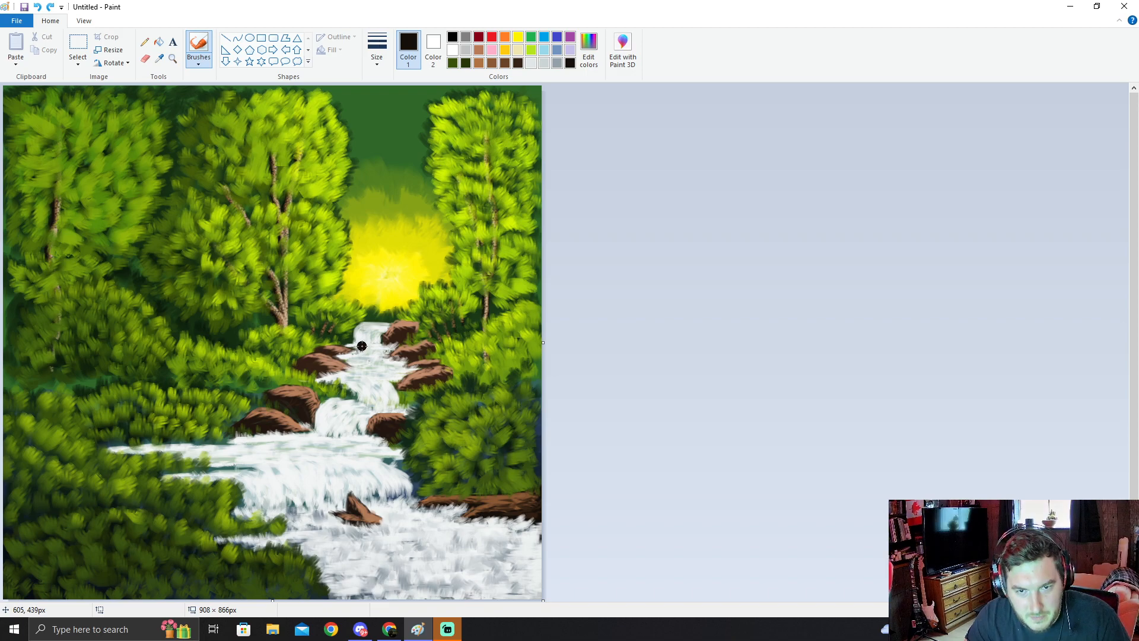
Step: Paint two dark trunks rising from the lower-left bush to the top falls and the left rocks, tapering their tips with the smallest brush
drag(361, 347, 297, 588)
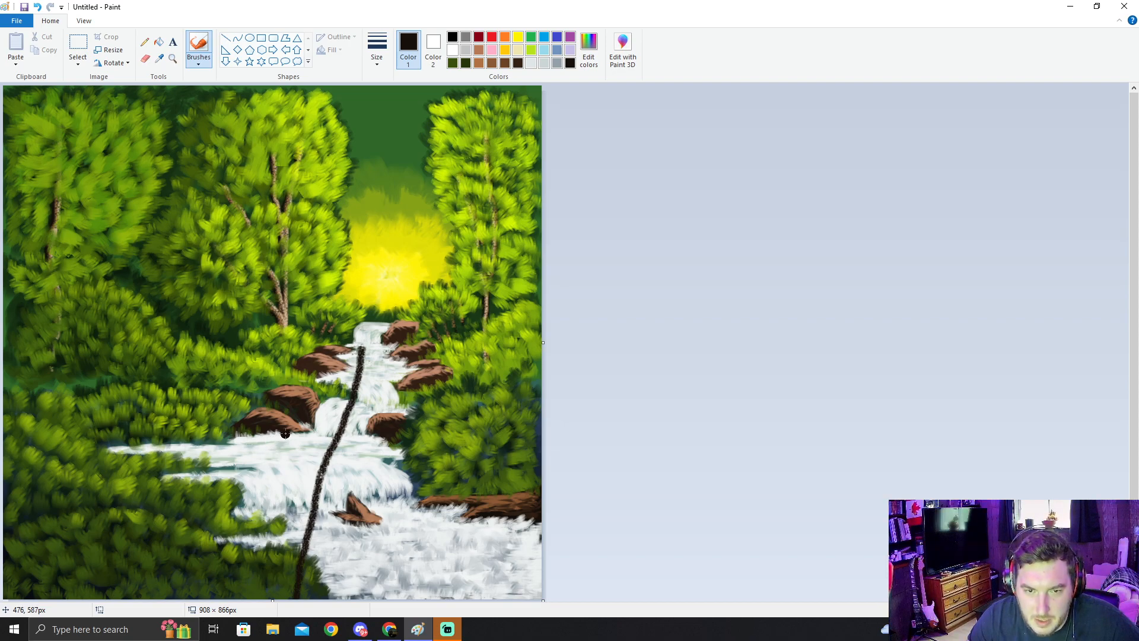
drag(285, 423, 296, 598)
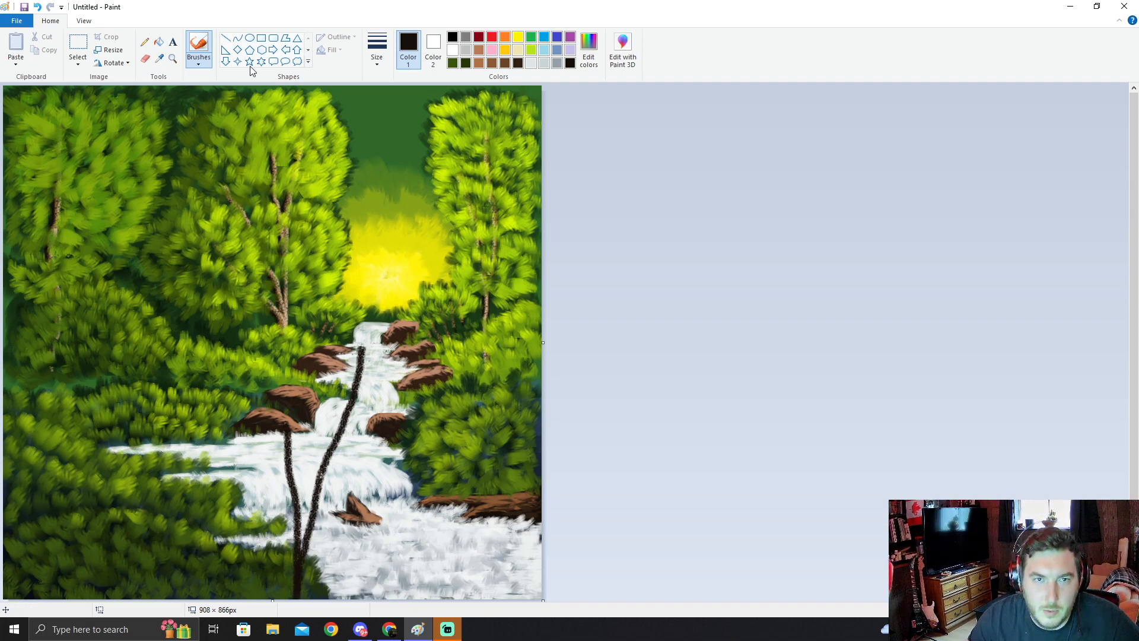
click(377, 50)
click(392, 83)
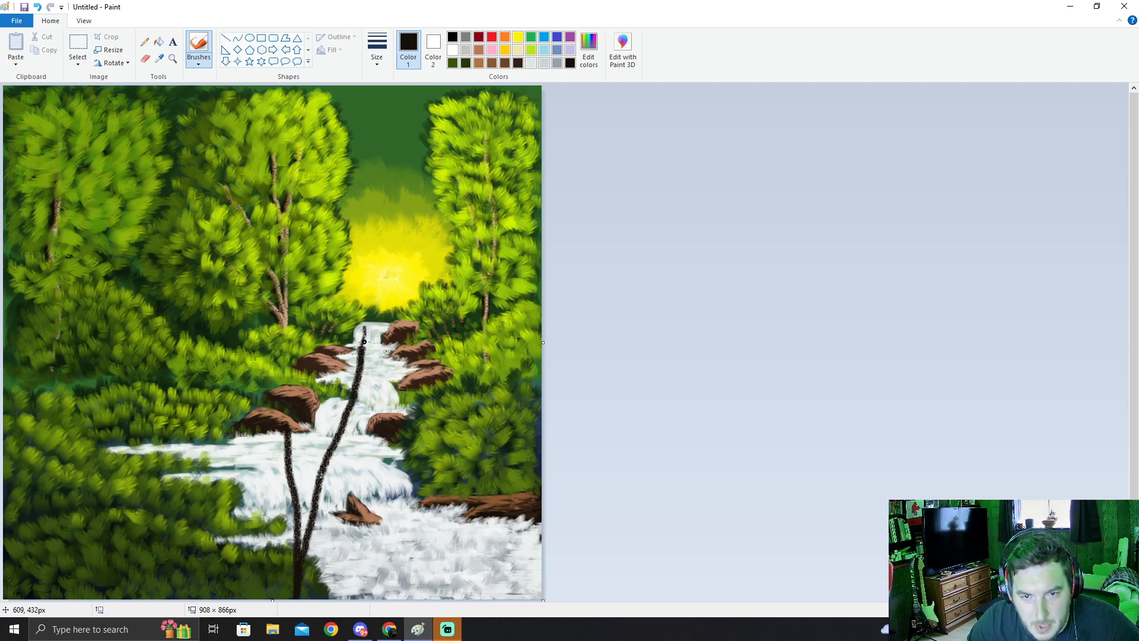
mouse_move(364, 343)
mouse_down()
mouse_move(363, 330)
mouse_move(362, 343)
mouse_up()
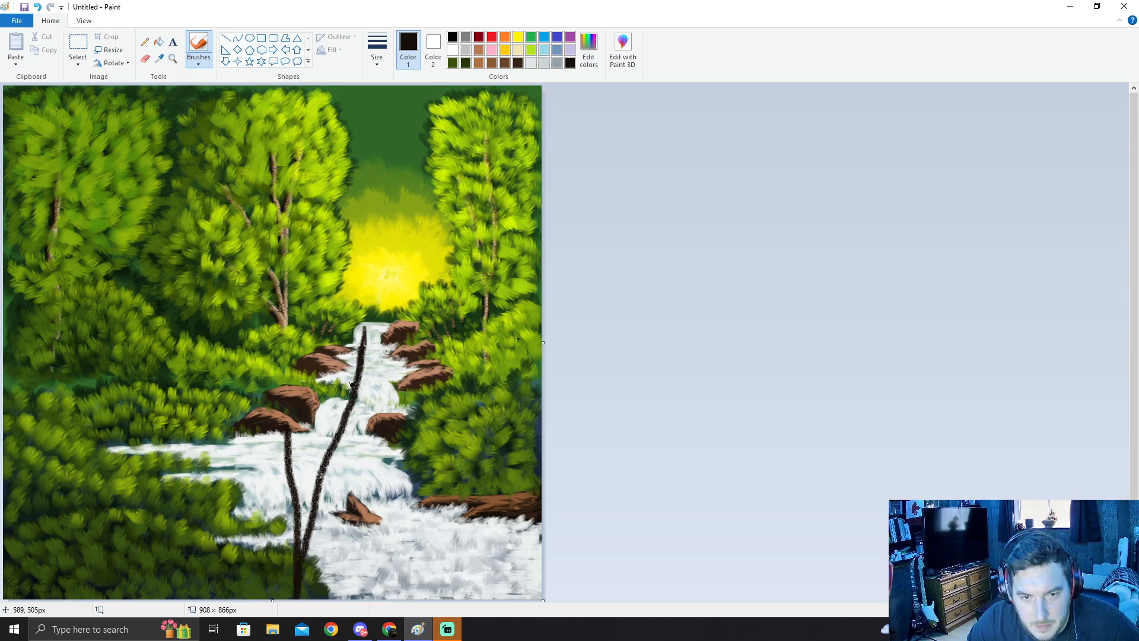
drag(286, 434, 287, 442)
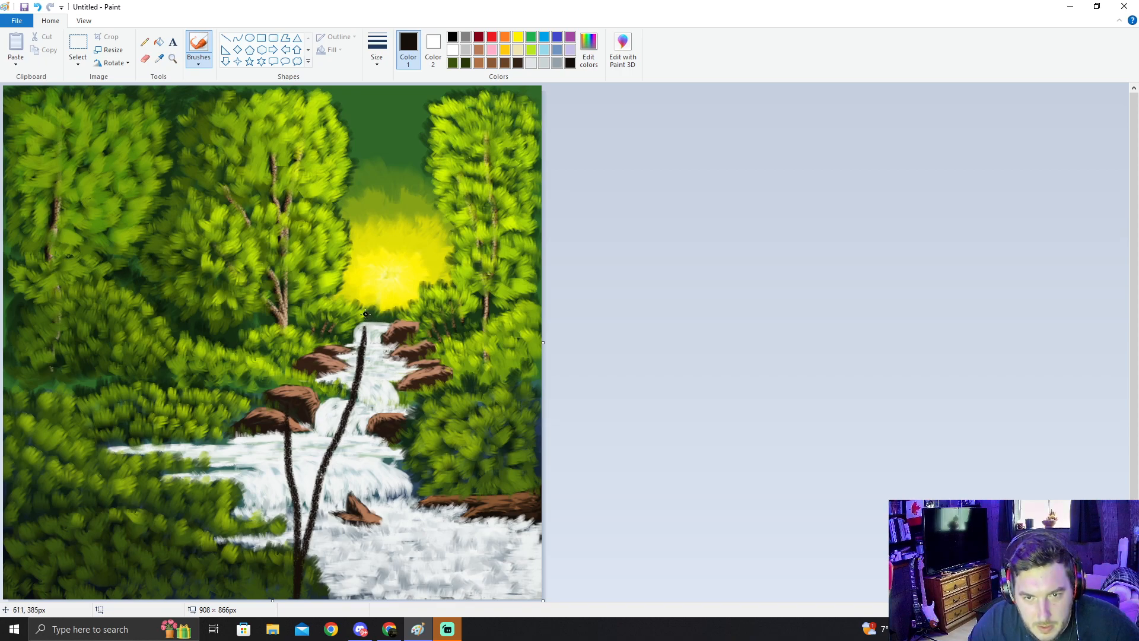
drag(365, 322, 362, 338)
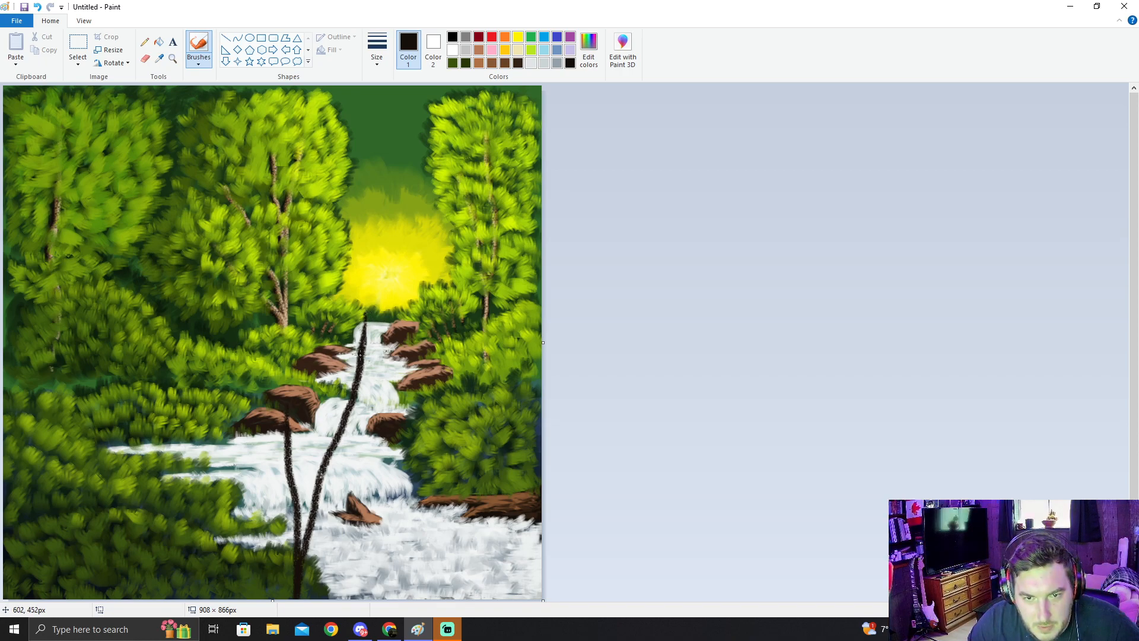
Step: Sample a brown from the middle background tree's trunk and paint textured highlights along both dark foreground trunks
key(alt+Tab)
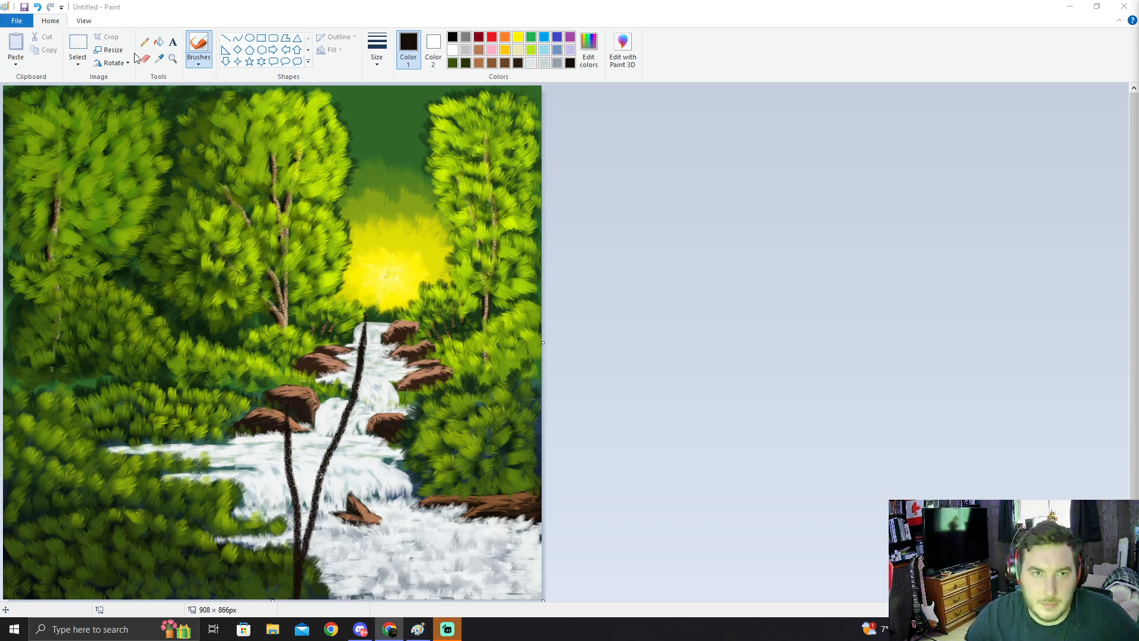
click(158, 59)
click(158, 59)
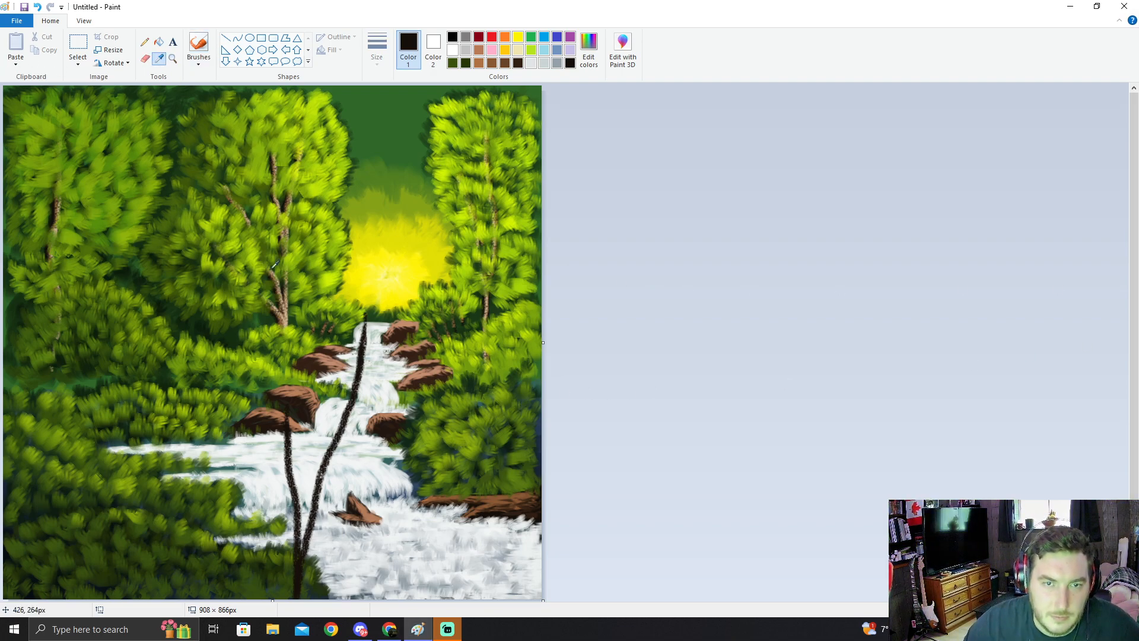
click(280, 308)
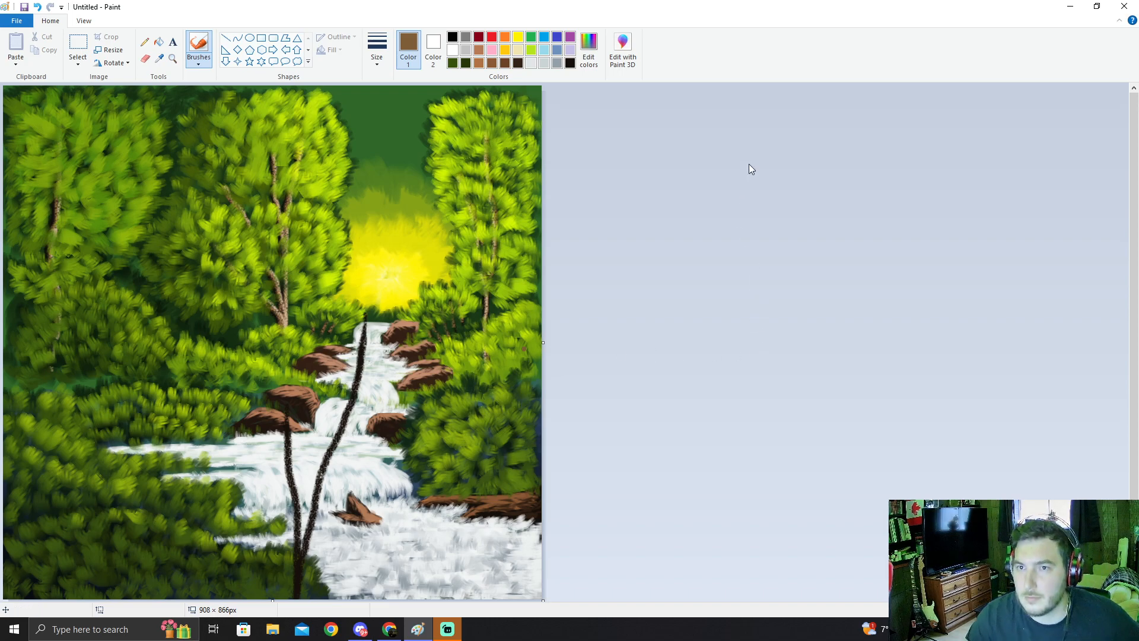
click(376, 47)
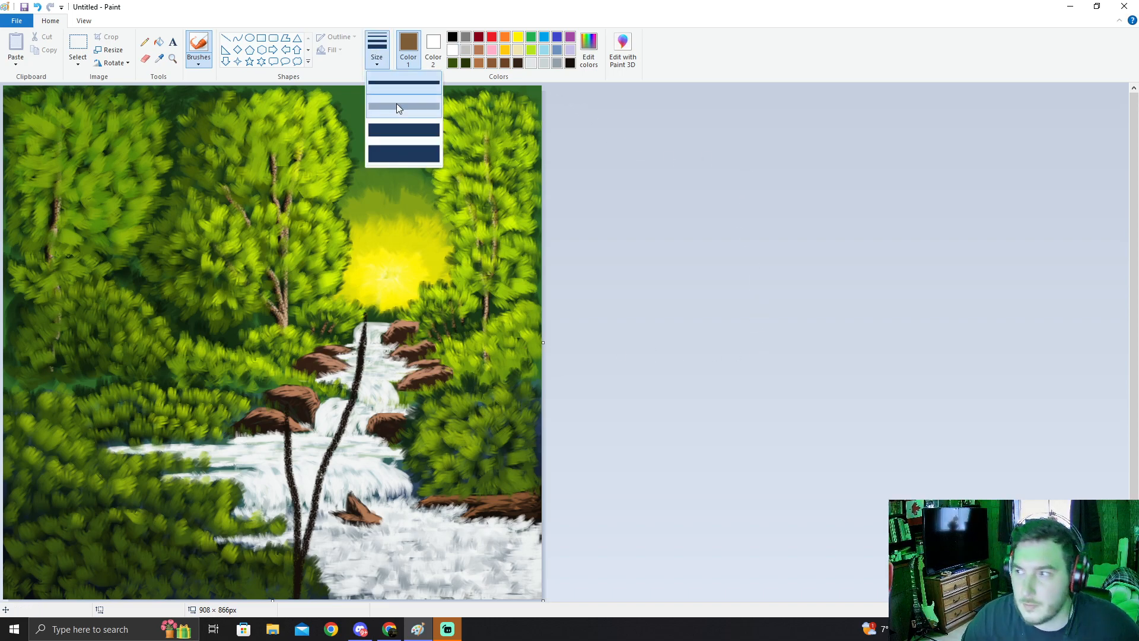
click(397, 103)
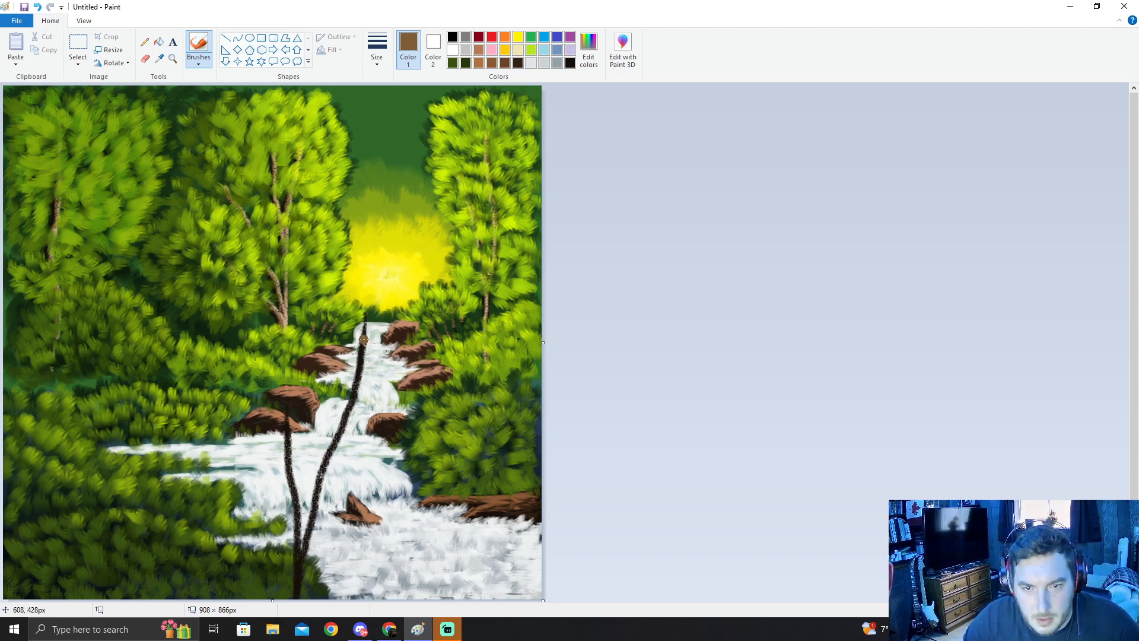
drag(363, 350, 359, 377)
key(ctrl+z)
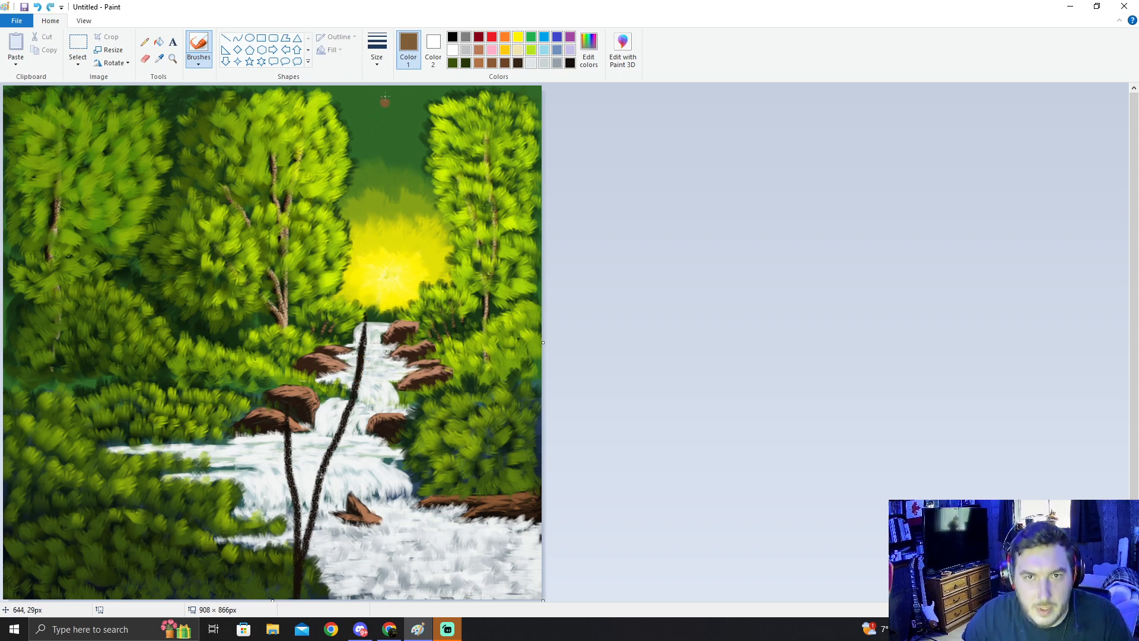
click(380, 60)
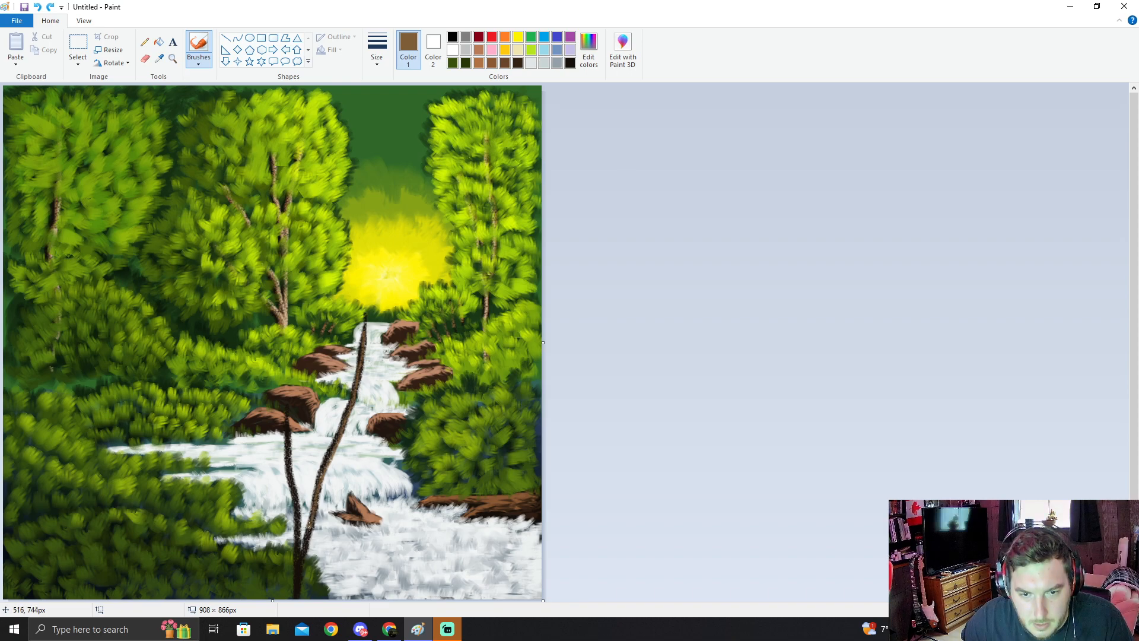
drag(304, 555, 296, 596)
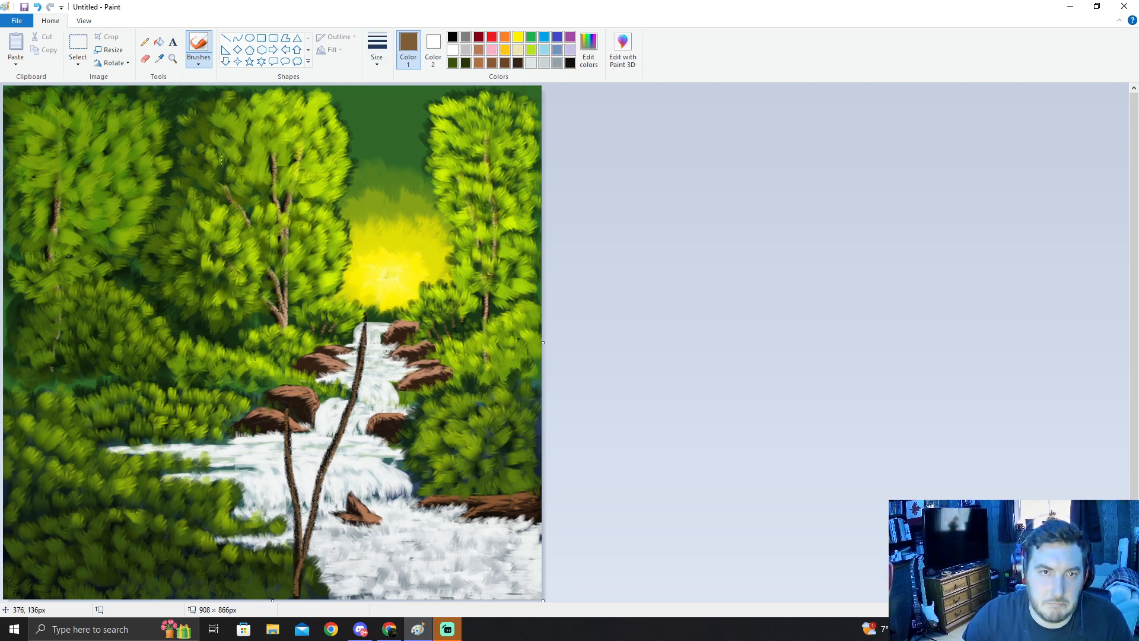
Step: Sample a light tan from the base of the middle background tree's trunk and shift its hue slightly towards red
click(159, 59)
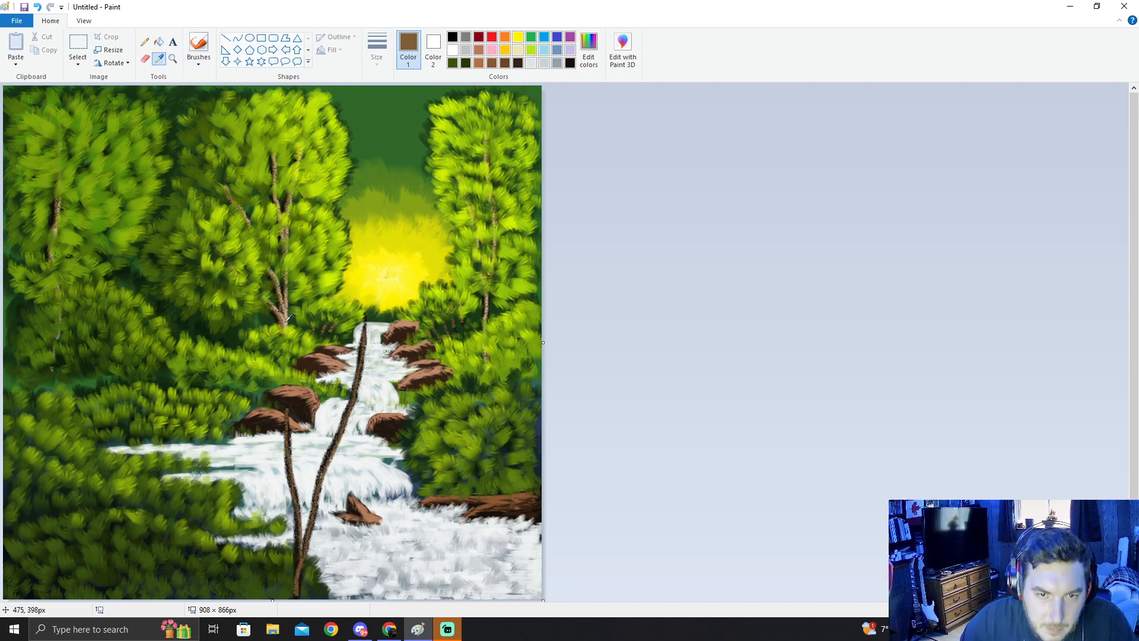
click(287, 321)
click(588, 48)
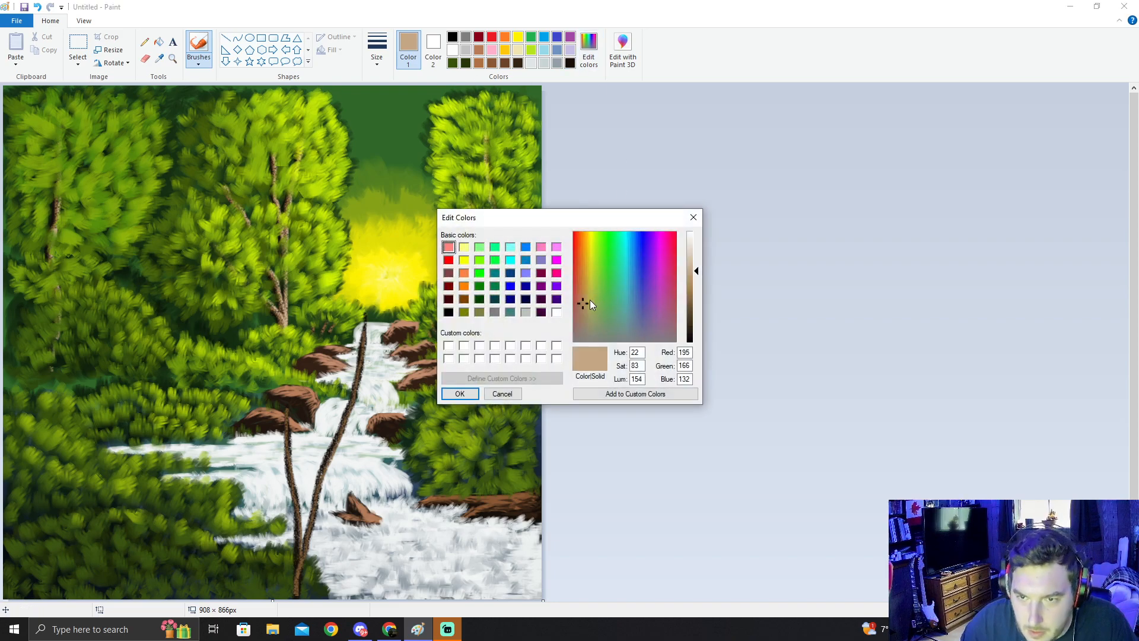
drag(584, 304, 579, 300)
click(460, 394)
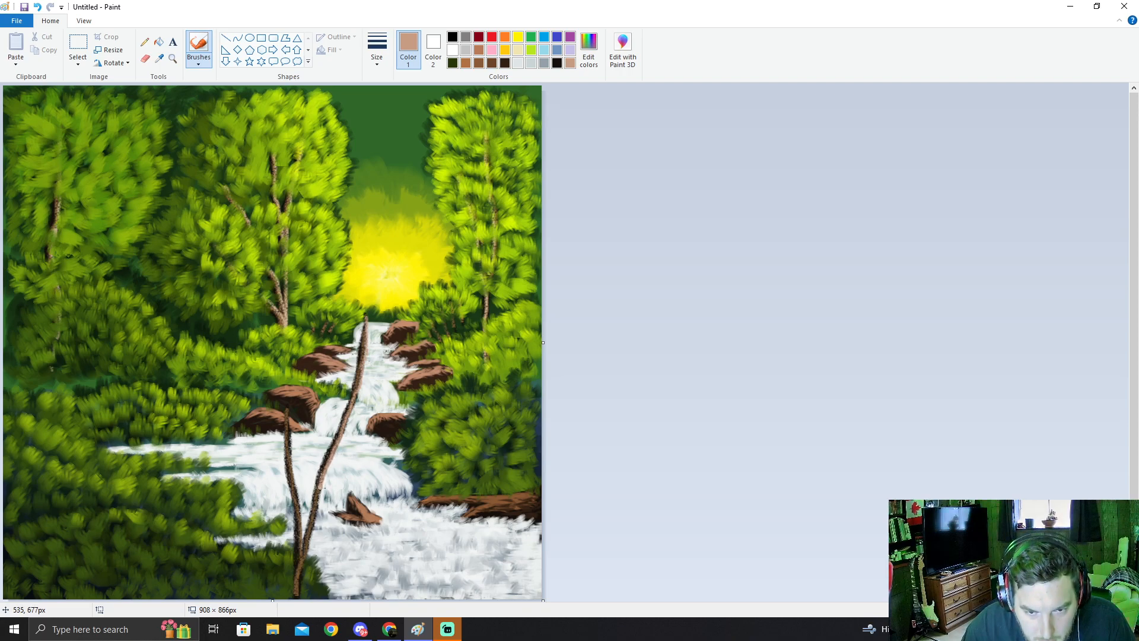
Step: Paint light tan highlights down both foreground trunks, from their tips to the lower-left bush
drag(317, 500, 295, 596)
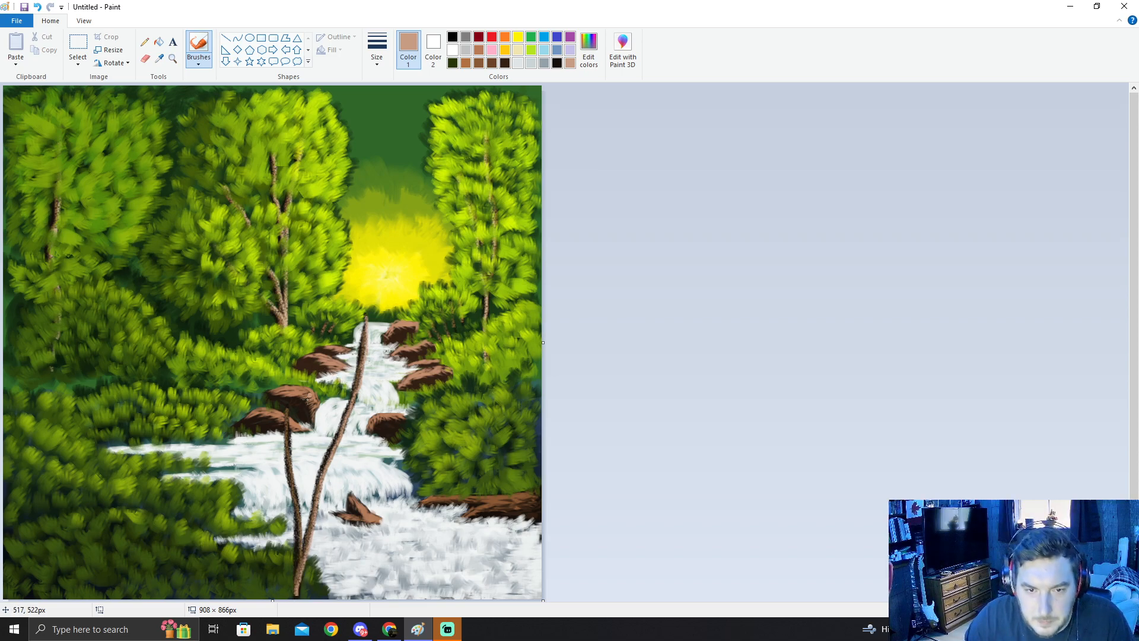
drag(288, 410, 303, 551)
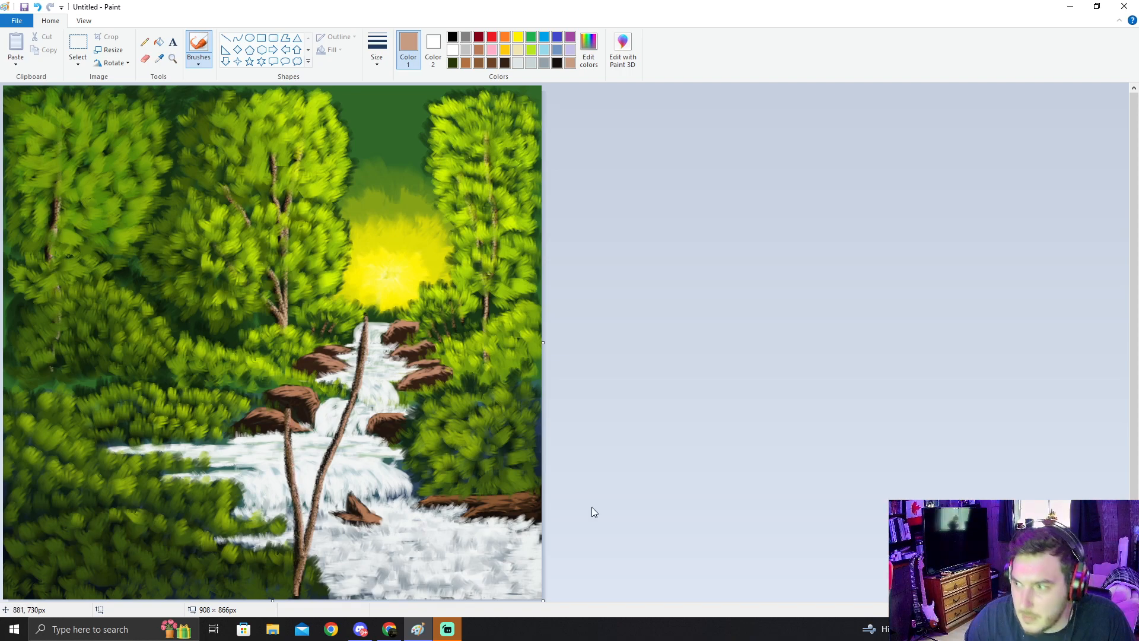
key(alt+Tab)
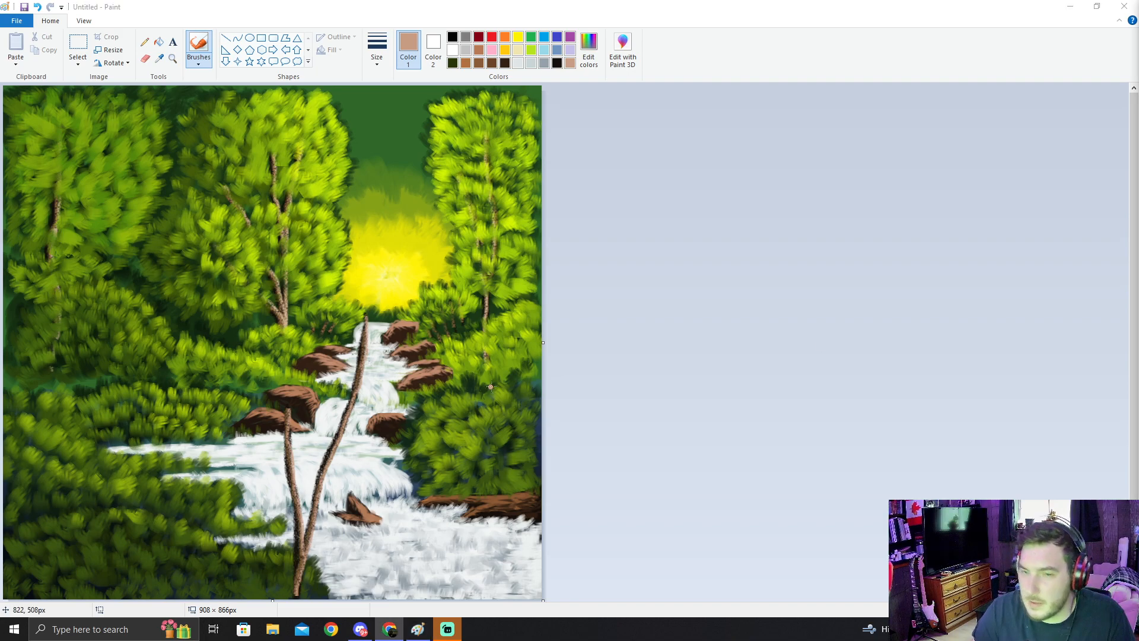
key(alt+Tab)
Step: Paint thin very dark brown branches off both sides of the right foreground trunk over the falls and rocks
click(557, 62)
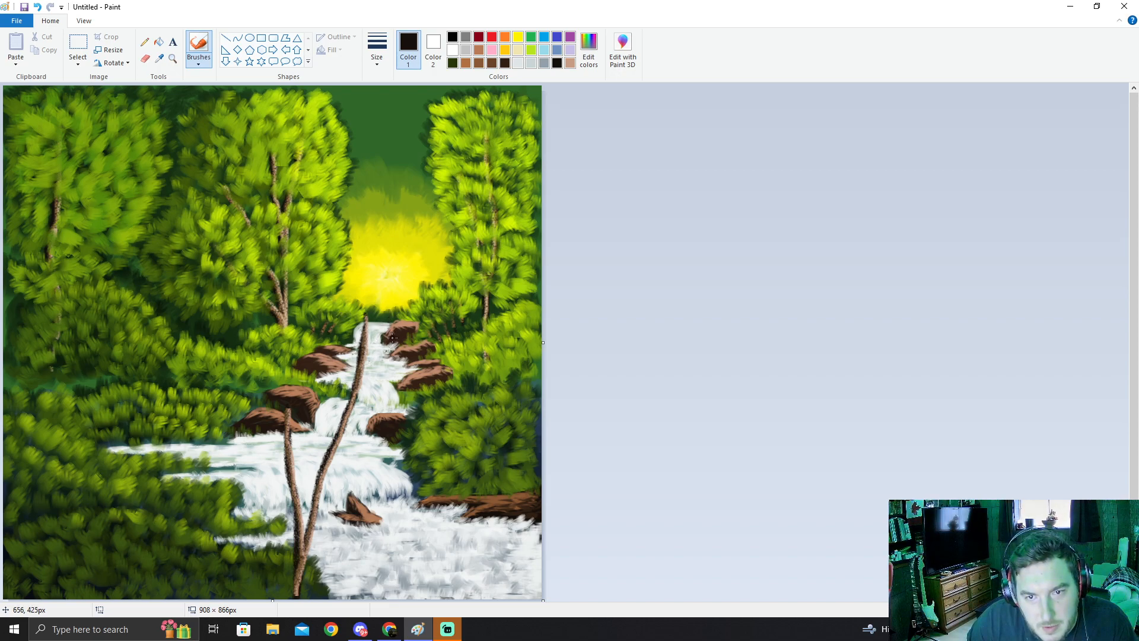
drag(384, 343, 360, 371)
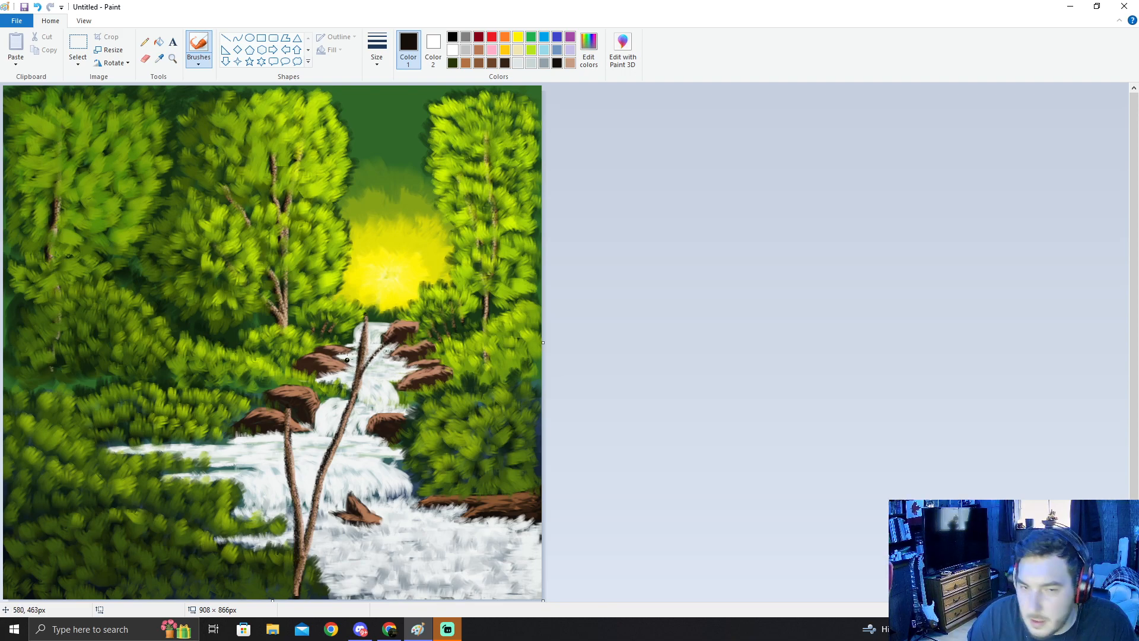
drag(334, 338, 342, 418)
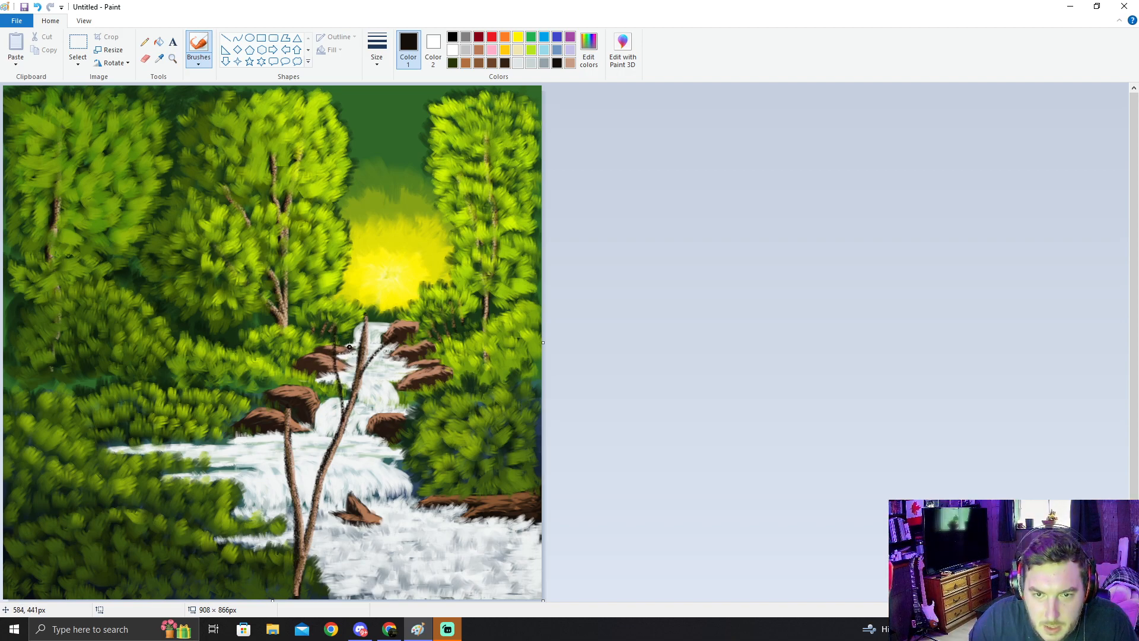
drag(348, 350, 342, 423)
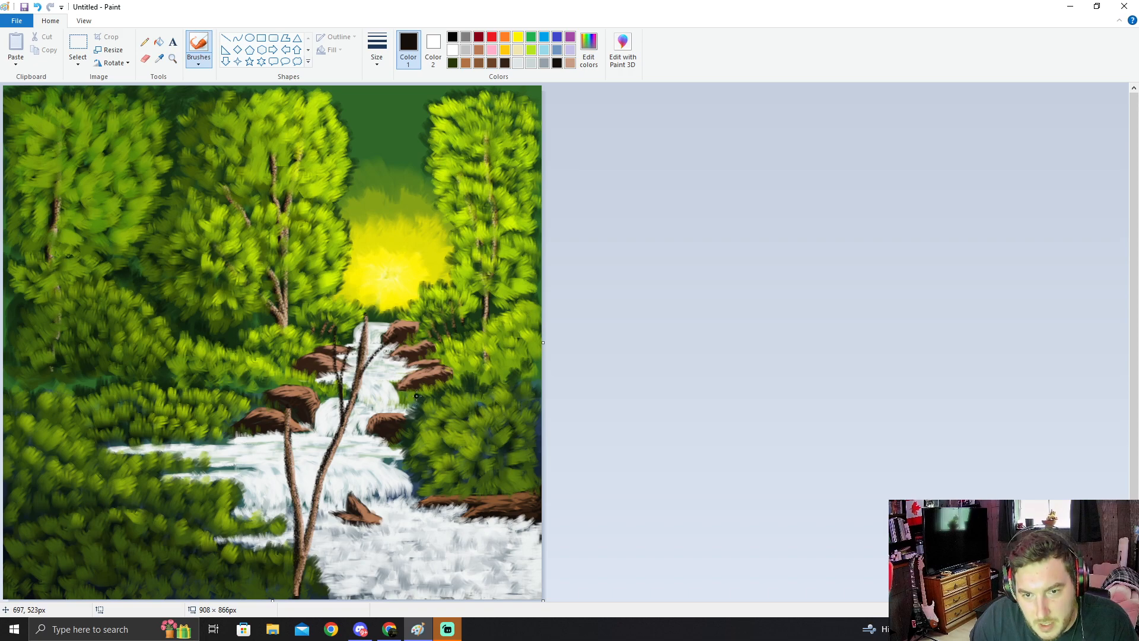
mouse_move(411, 396)
mouse_down()
mouse_move(394, 423)
mouse_move(348, 444)
mouse_move(318, 490)
mouse_up()
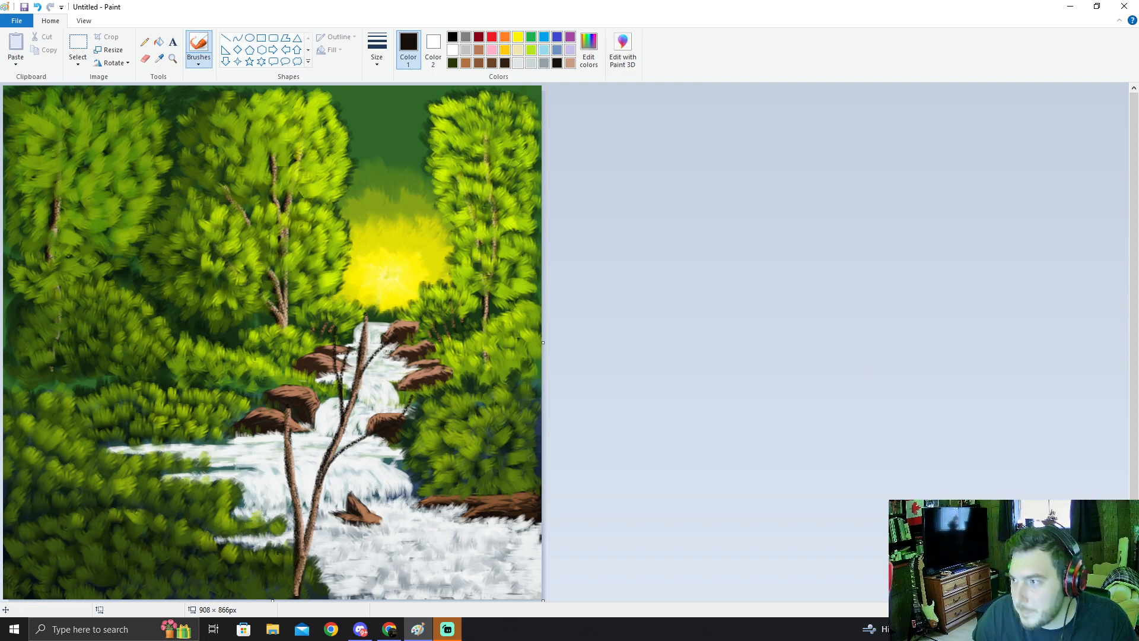
key(alt+Tab)
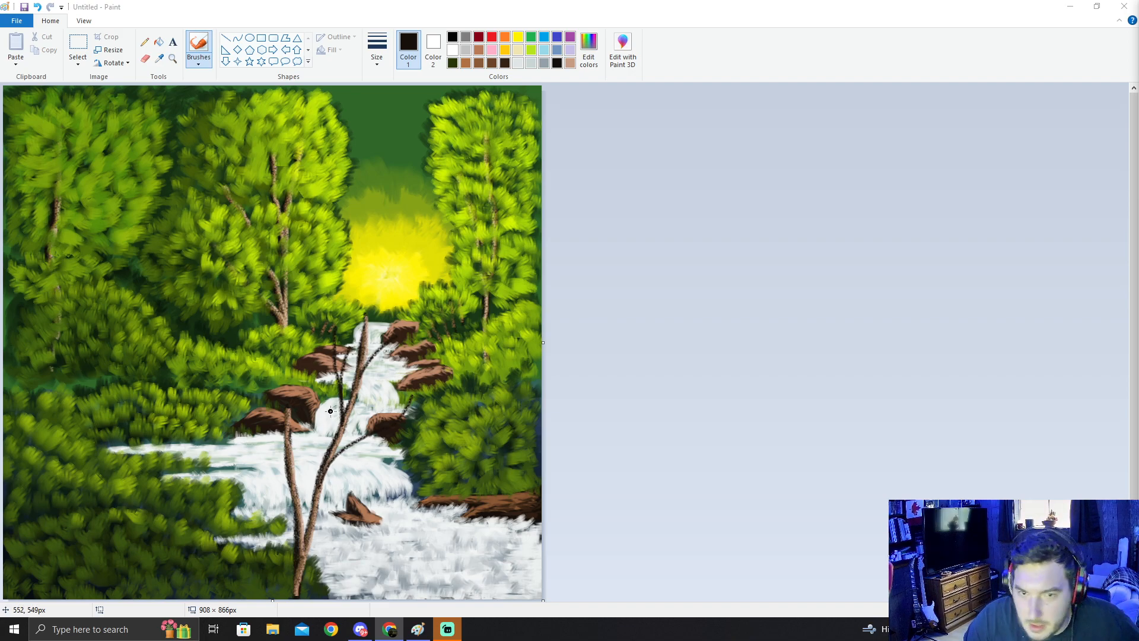
drag(330, 407, 347, 439)
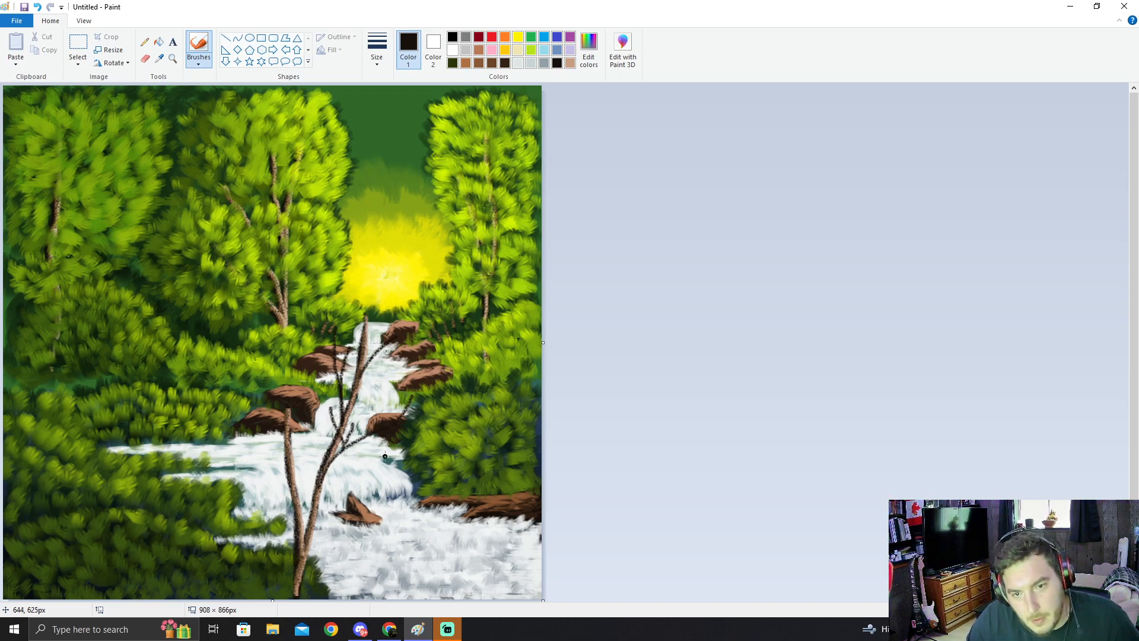
Step: Sample a medium brown from the painting and highlight the dark branches of the right foreground trunk
click(159, 58)
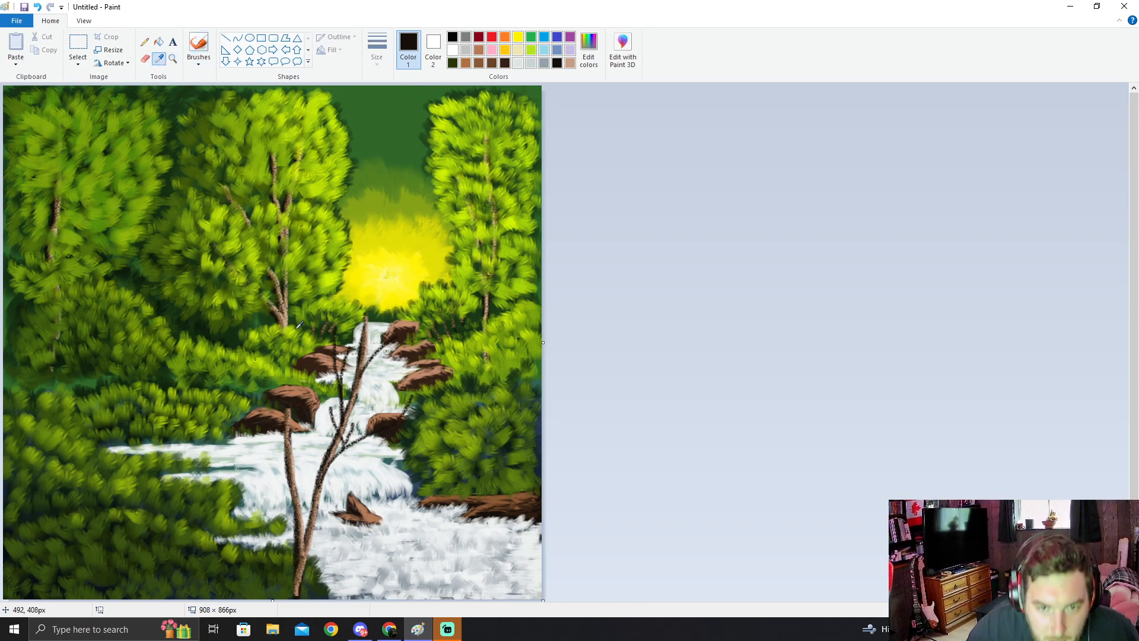
click(345, 418)
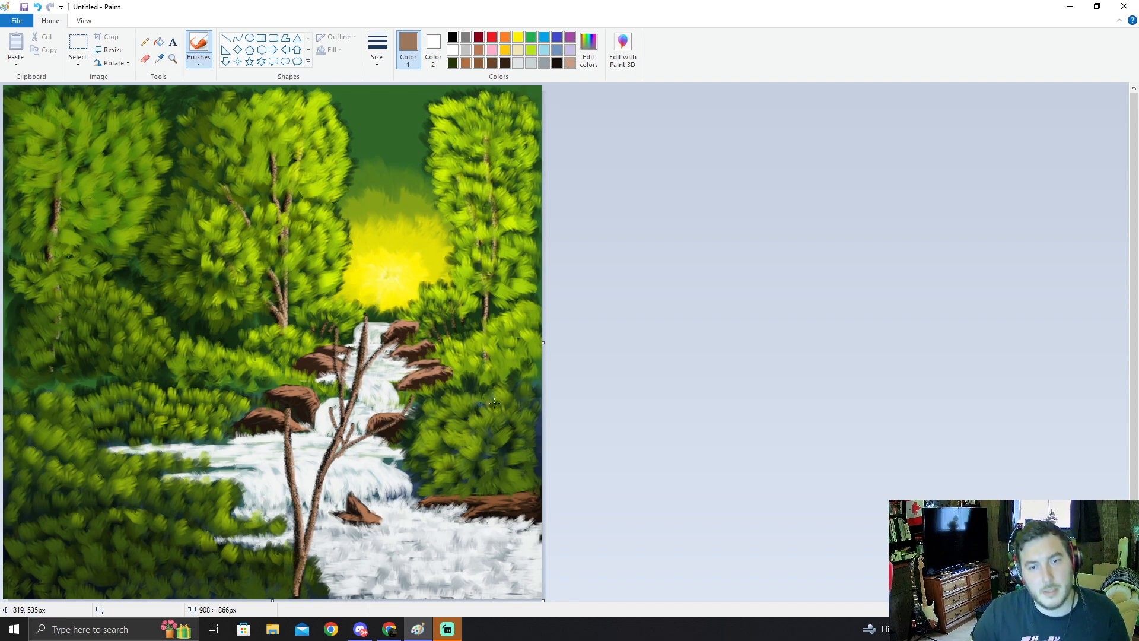
key(alt+Tab)
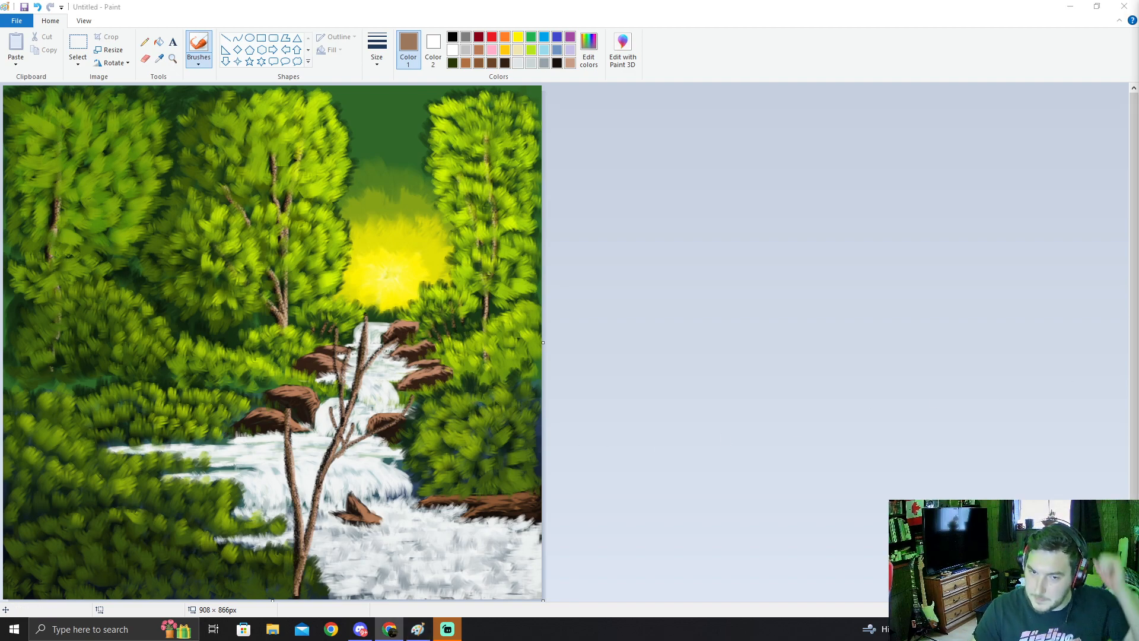
Step: Switch to a different brush at the smallest size and choose the very dark brown as the paint colour
click(202, 65)
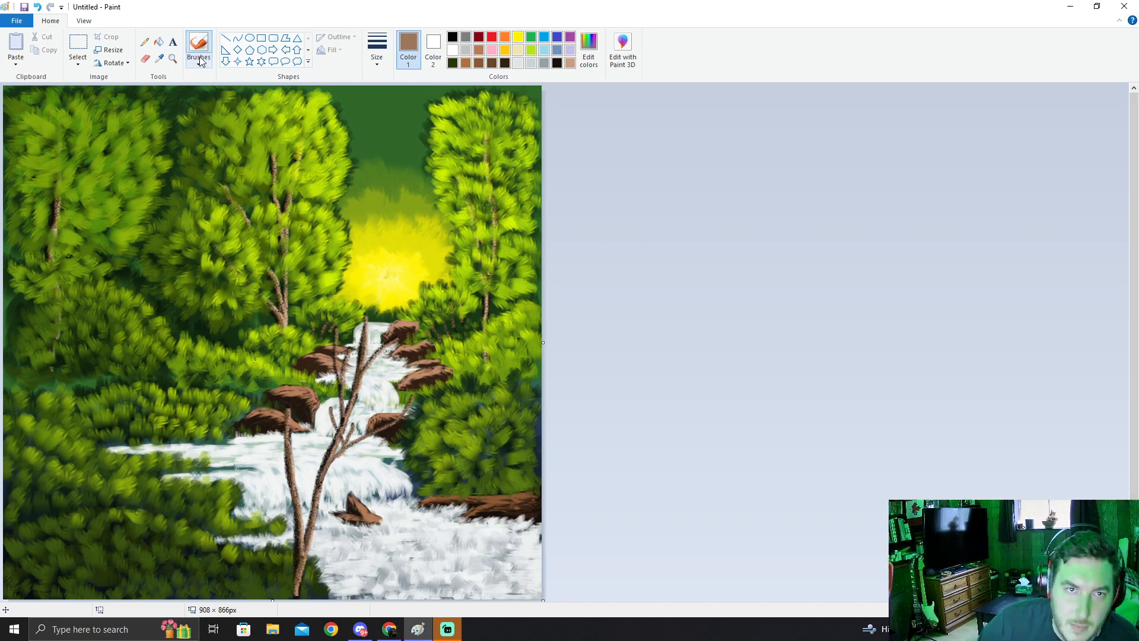
click(198, 107)
click(377, 51)
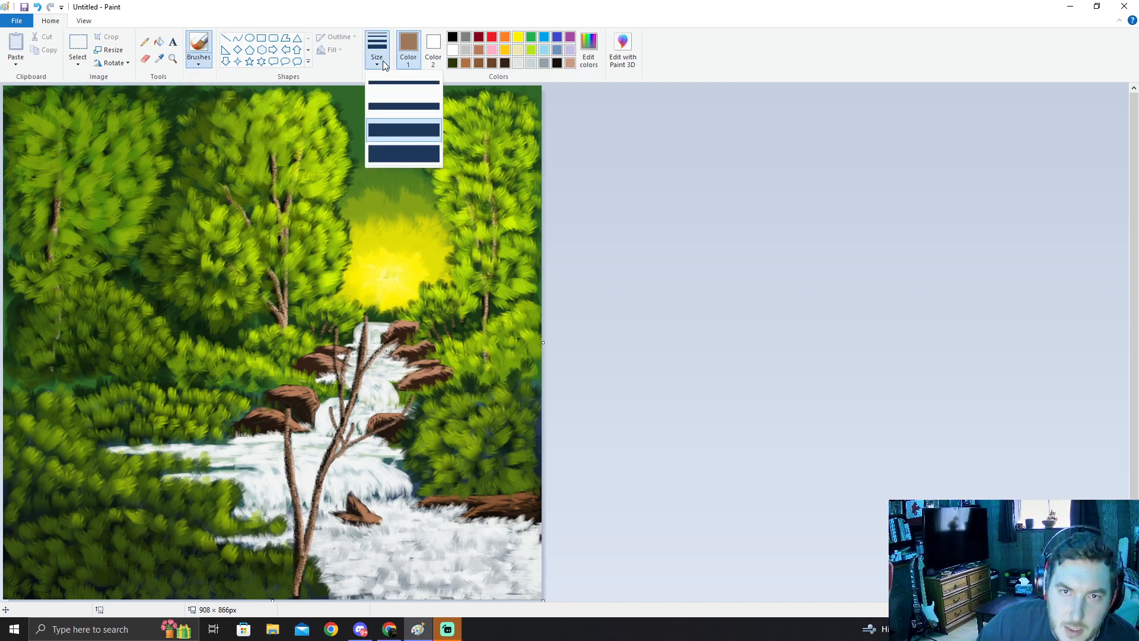
click(384, 80)
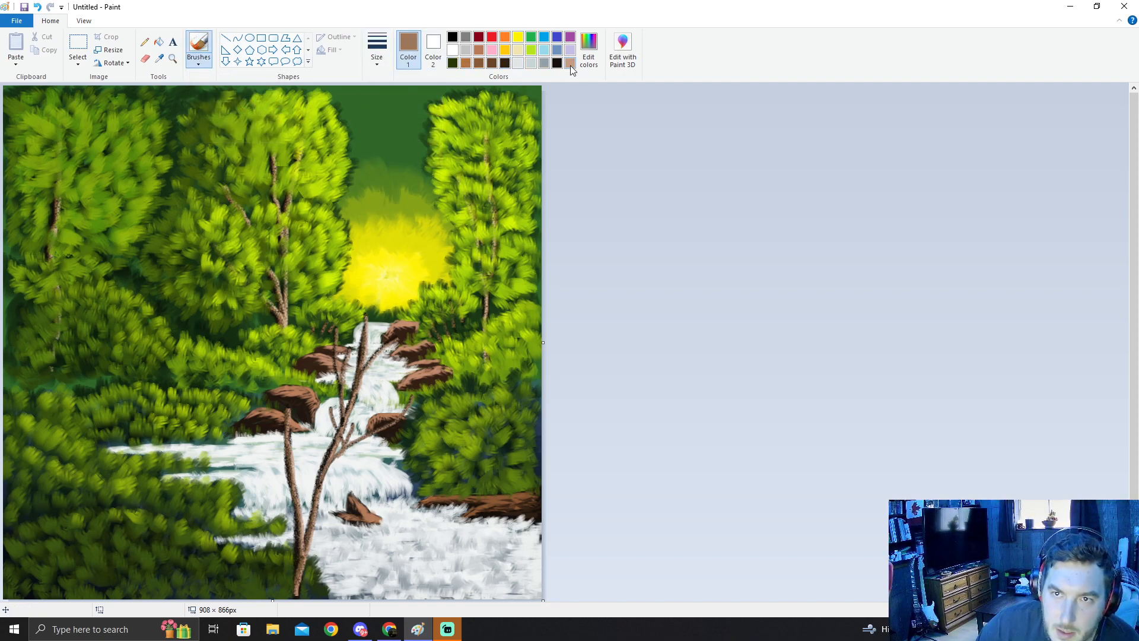
click(557, 63)
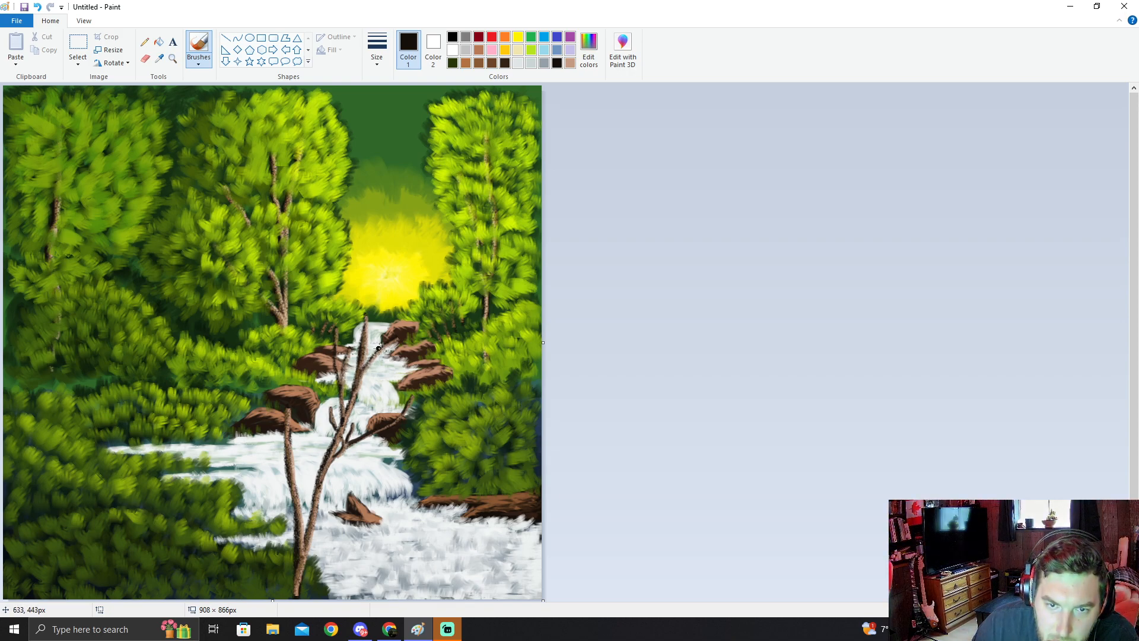
Step: Add thin dark shadow strokes along the right trunk's branches and the left trunk, undoing the misplaced strokes
drag(385, 344, 353, 394)
drag(363, 330, 356, 400)
key(ctrl+z)
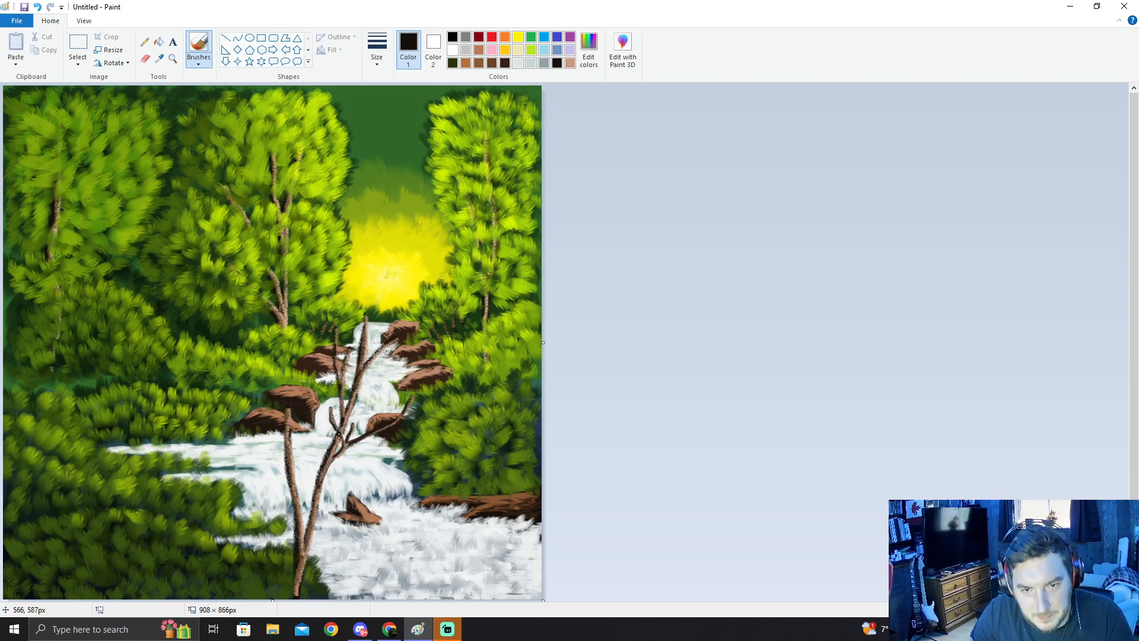
drag(341, 426, 334, 437)
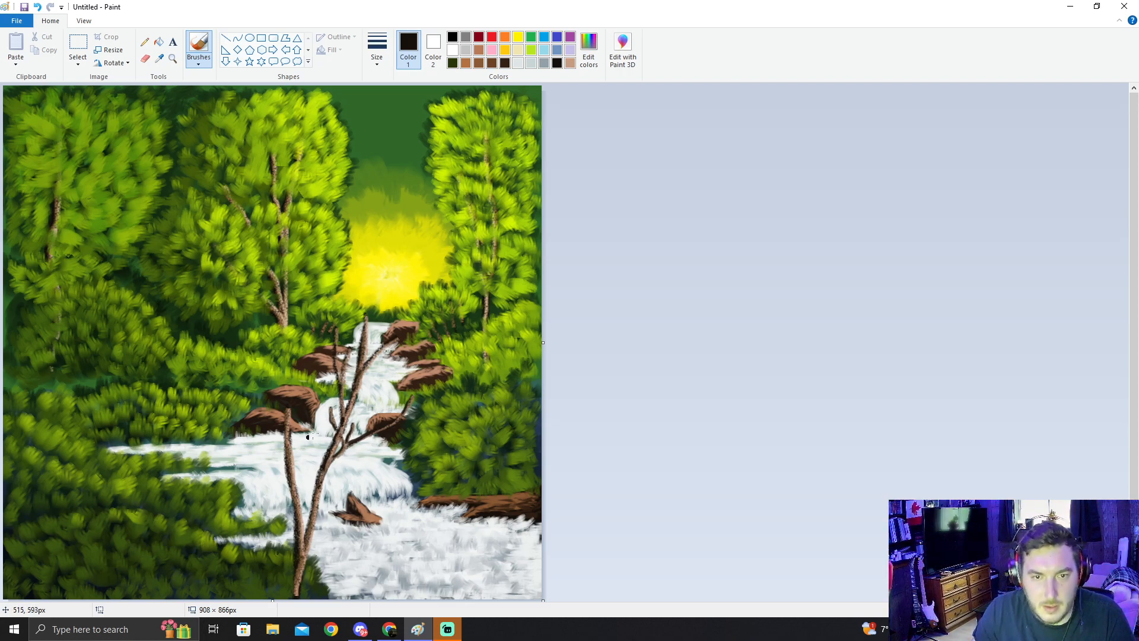
click(297, 543)
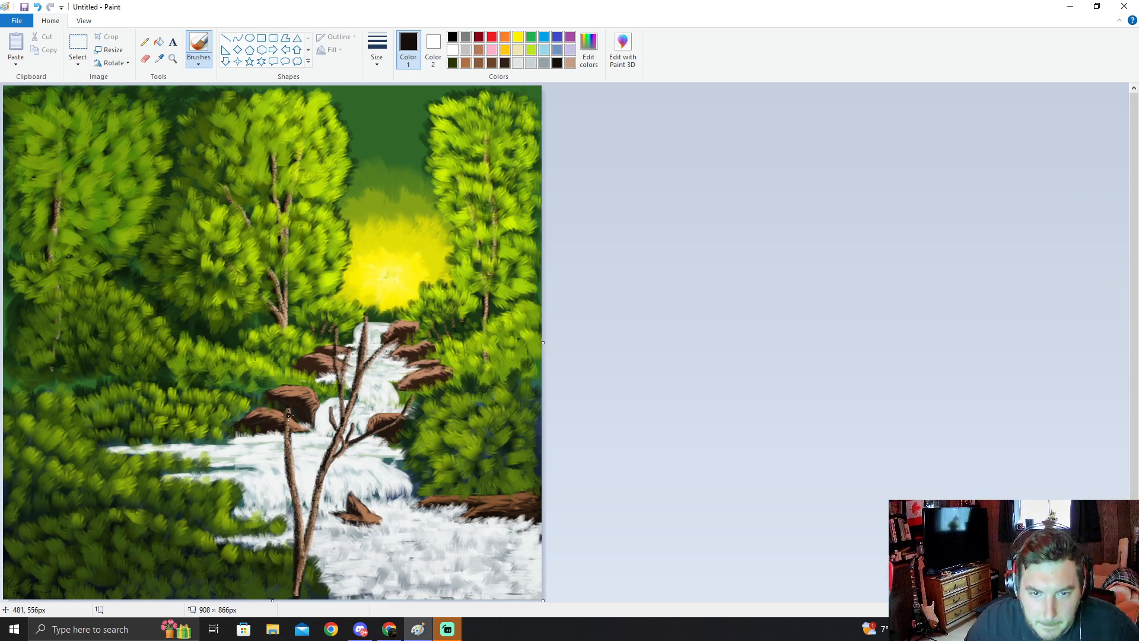
drag(287, 419, 291, 495)
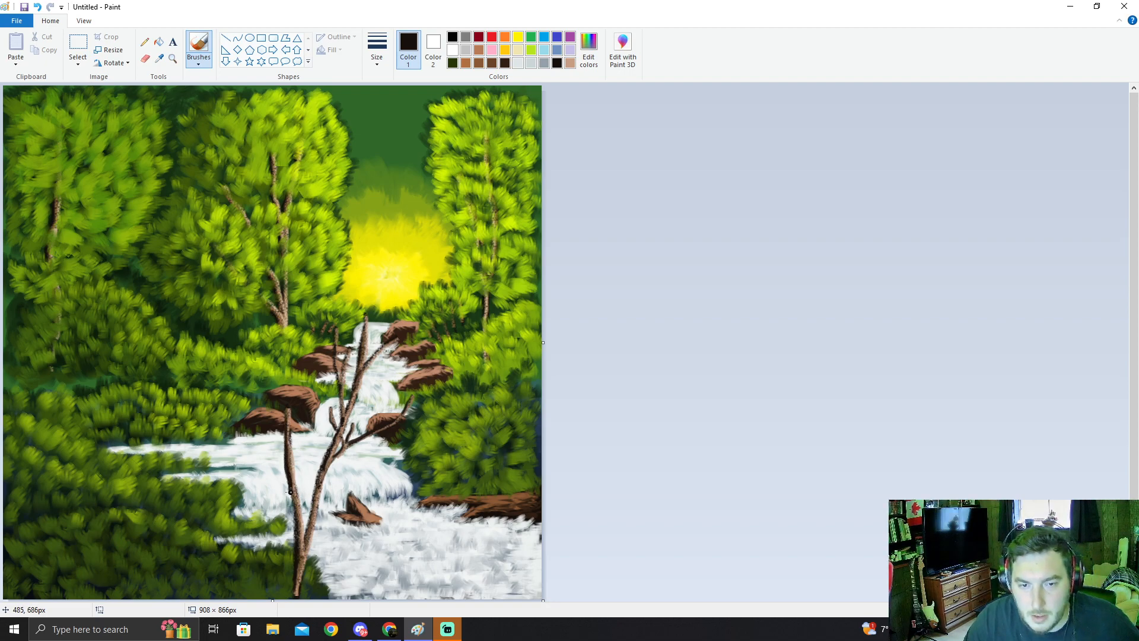
drag(288, 409, 288, 481)
key(ctrl+z)
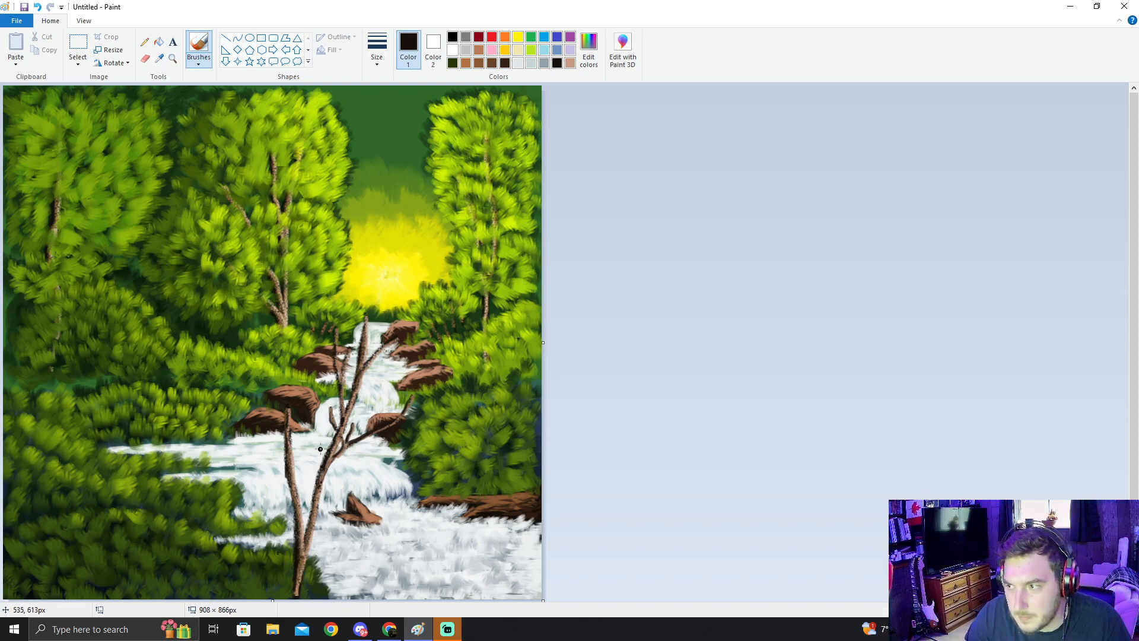
Step: Paint two thin dark branches forking off either side of the left foreground trunk, just below the left rocks
drag(303, 436, 293, 487)
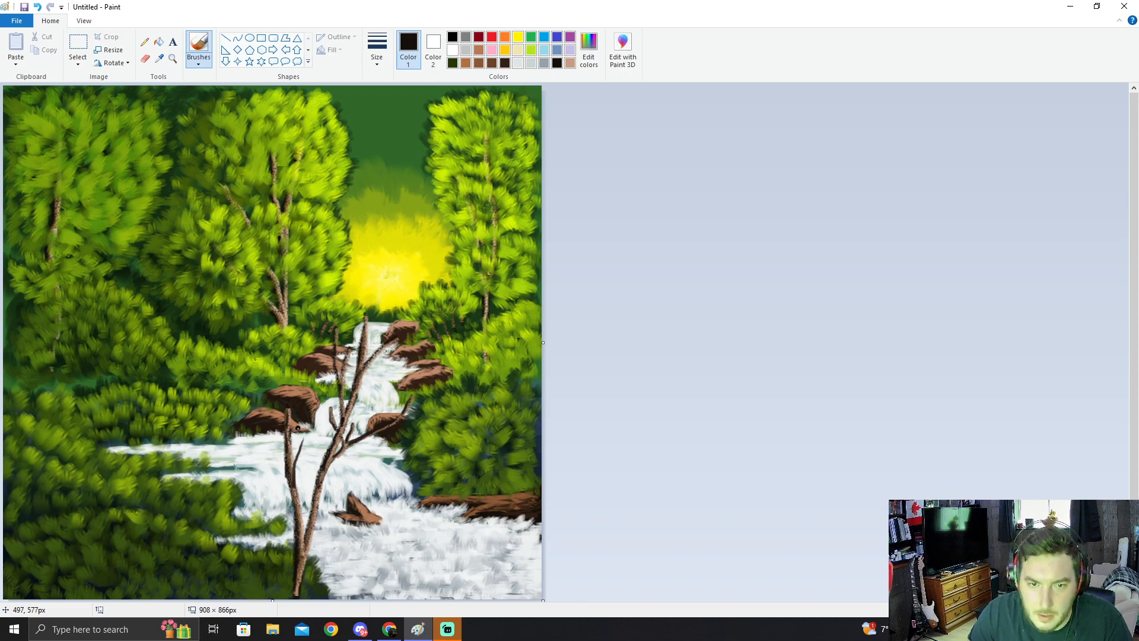
drag(266, 432, 292, 483)
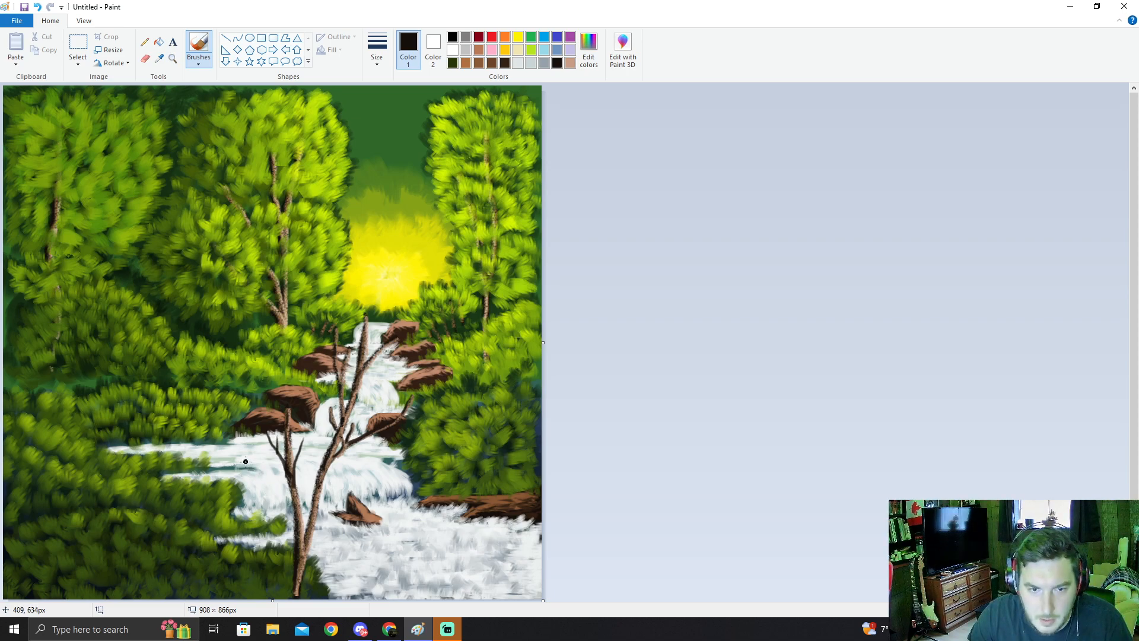
Step: Paint thin dark forked branches off the lower parts of both foreground trunks and a small twig near the base, undoing the misplaced stroke
drag(256, 475, 297, 518)
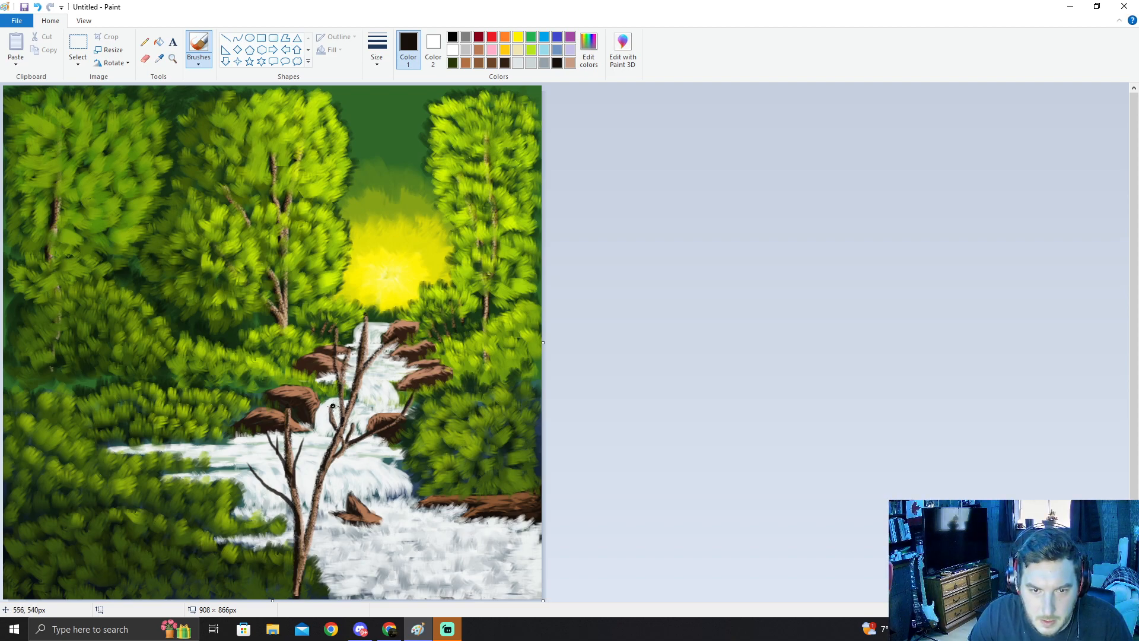
key(ctrl+z)
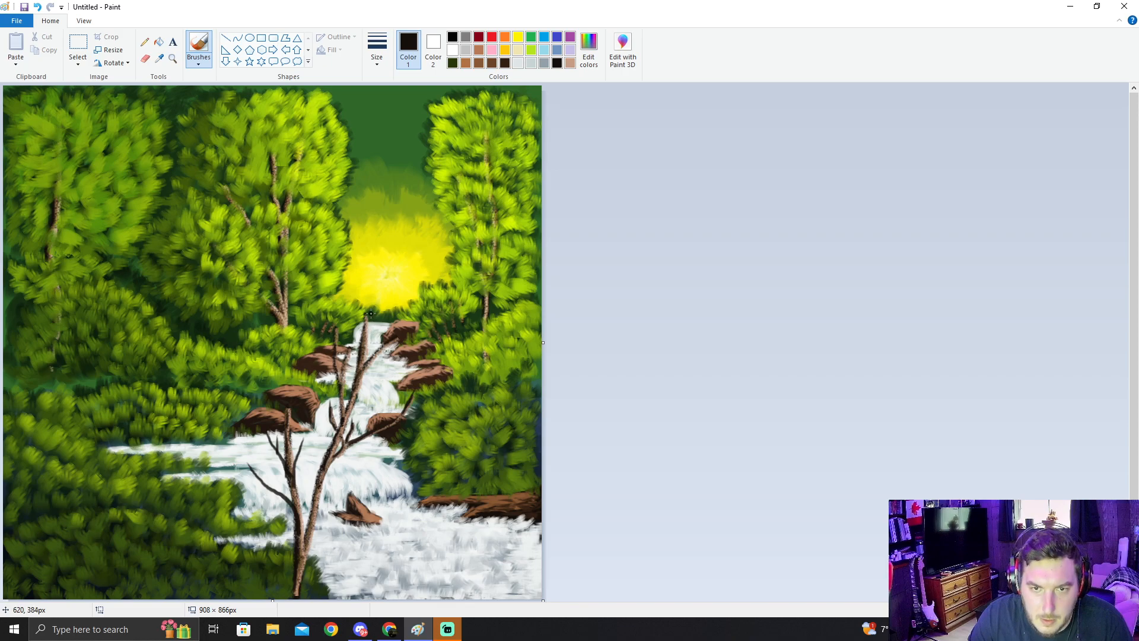
drag(366, 324, 363, 337)
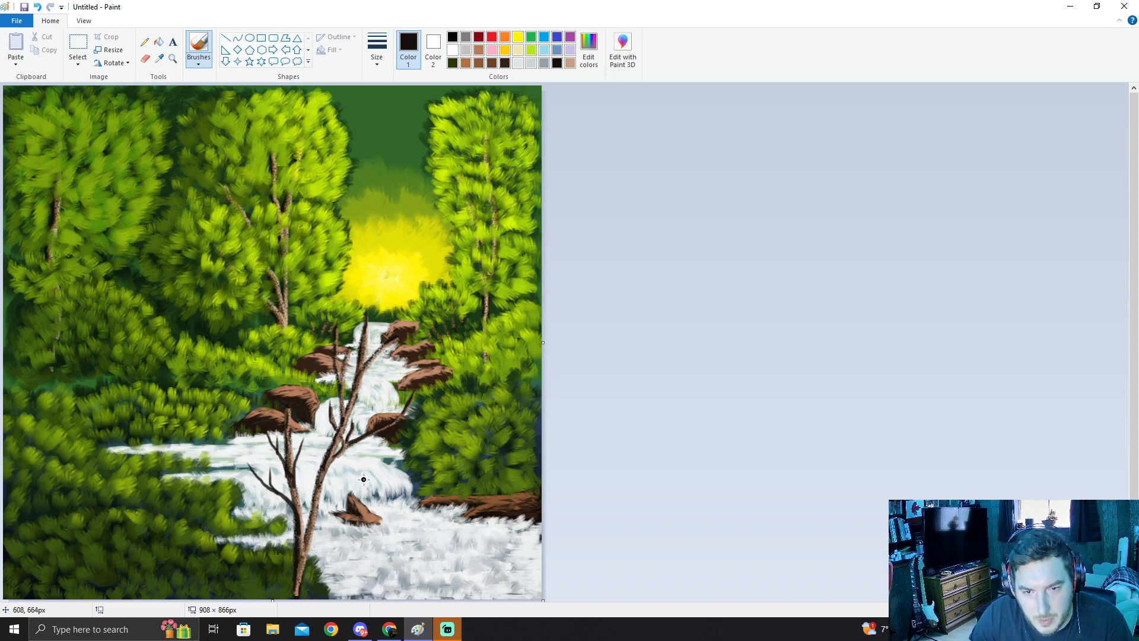
mouse_move(382, 475)
mouse_down()
mouse_move(336, 486)
mouse_move(311, 523)
mouse_up()
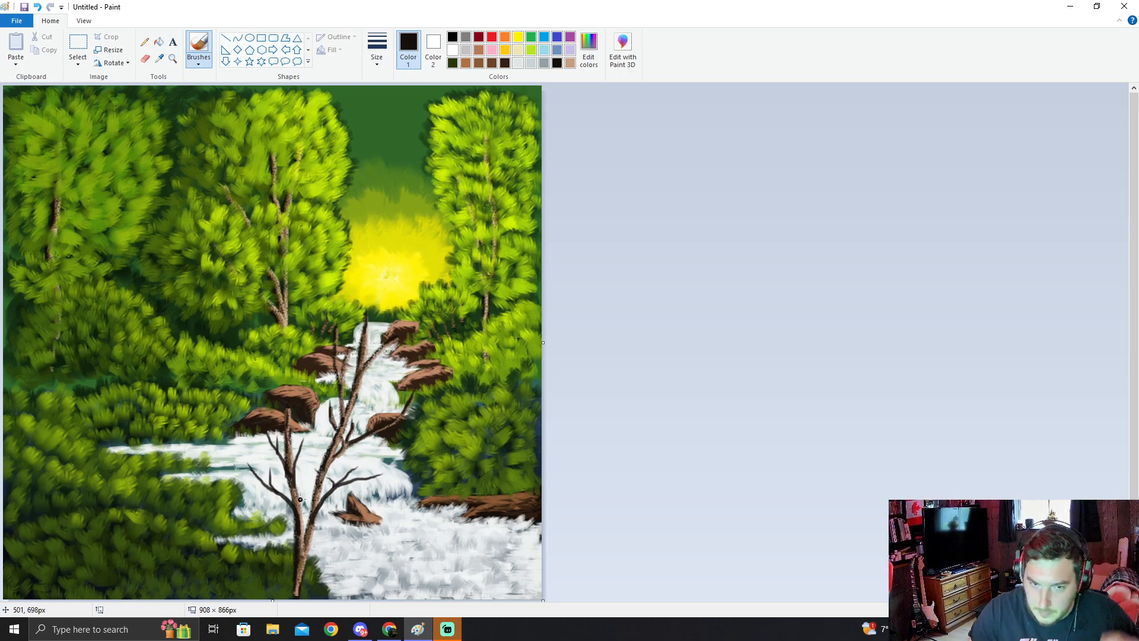
mouse_move(307, 475)
mouse_down()
mouse_move(296, 505)
mouse_move(301, 479)
mouse_up()
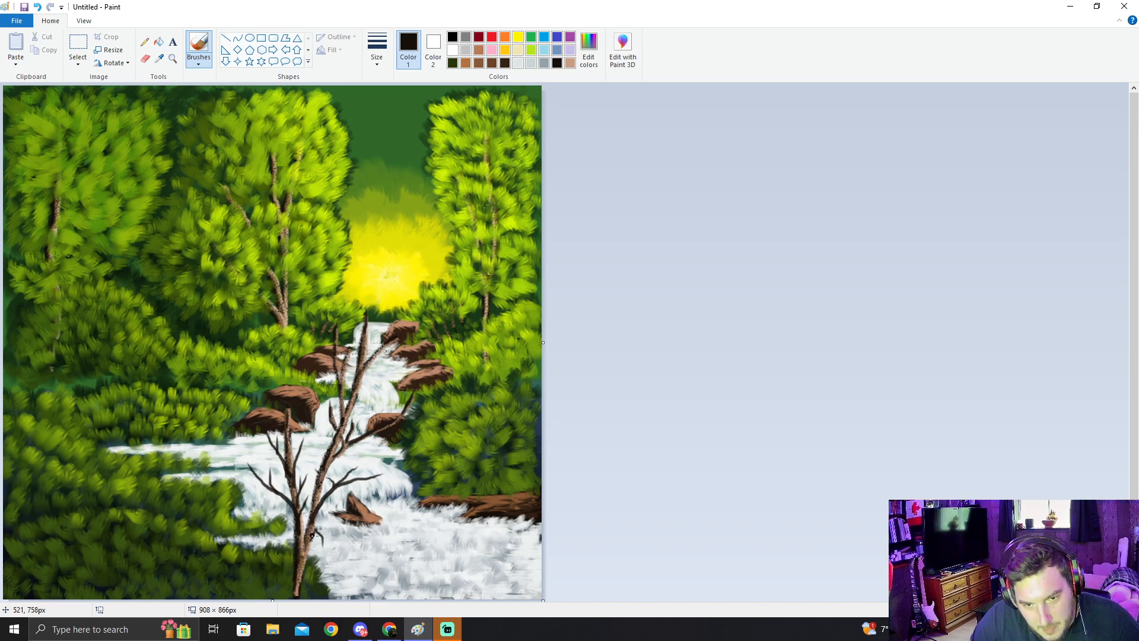
drag(322, 547, 322, 548)
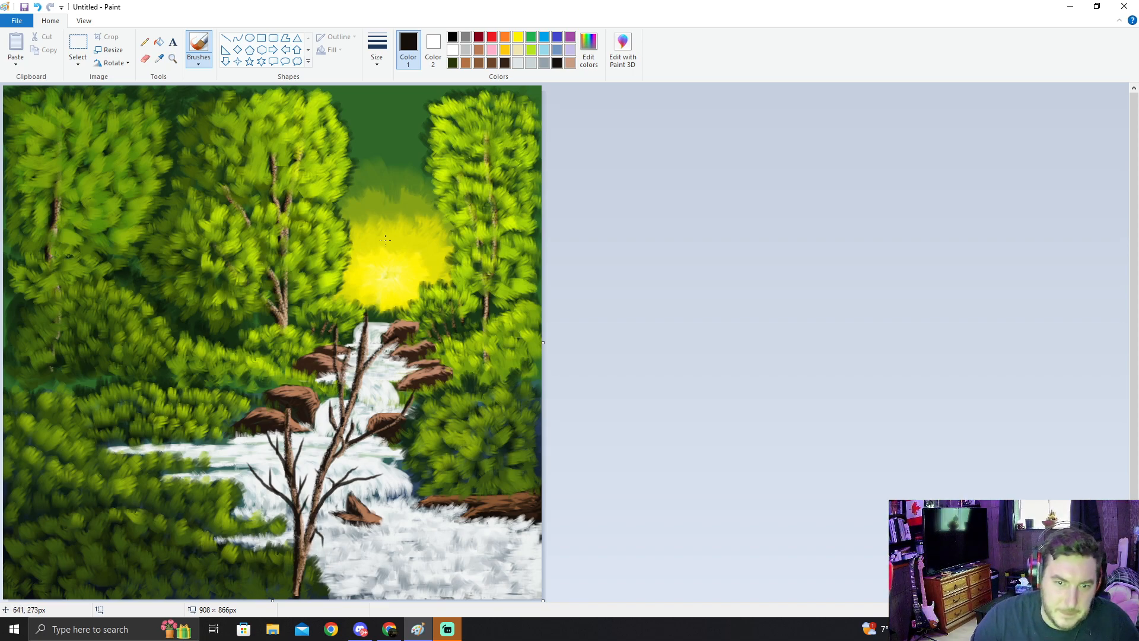
Step: Choose the light tan paint colour and lighten it to luminosity 170 (RGB 209, 173, 152)
click(570, 64)
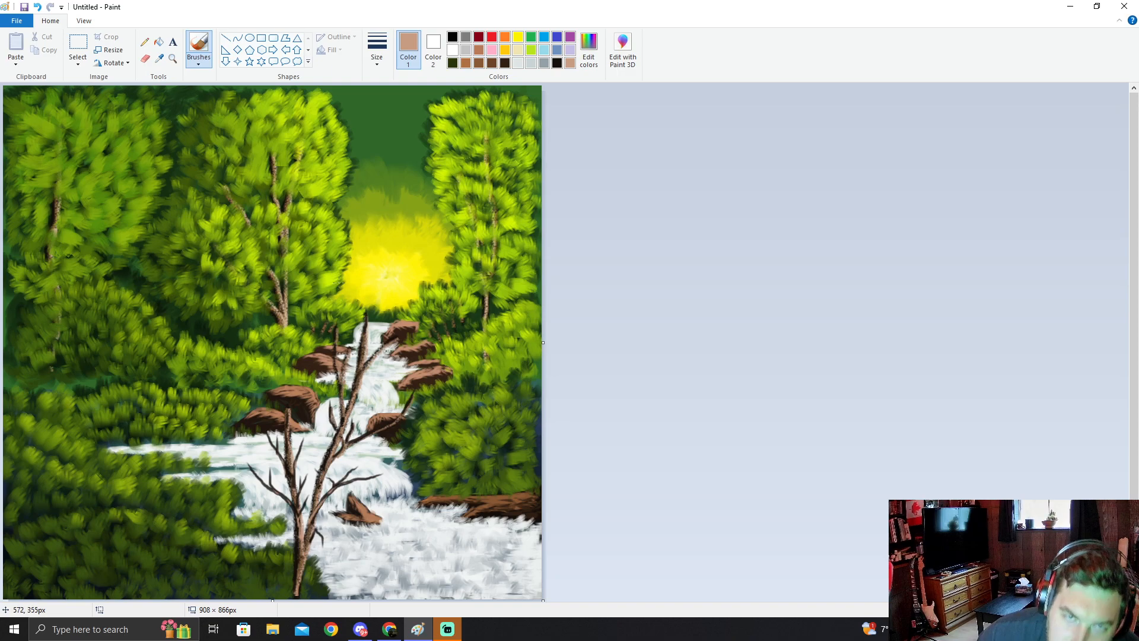
click(588, 49)
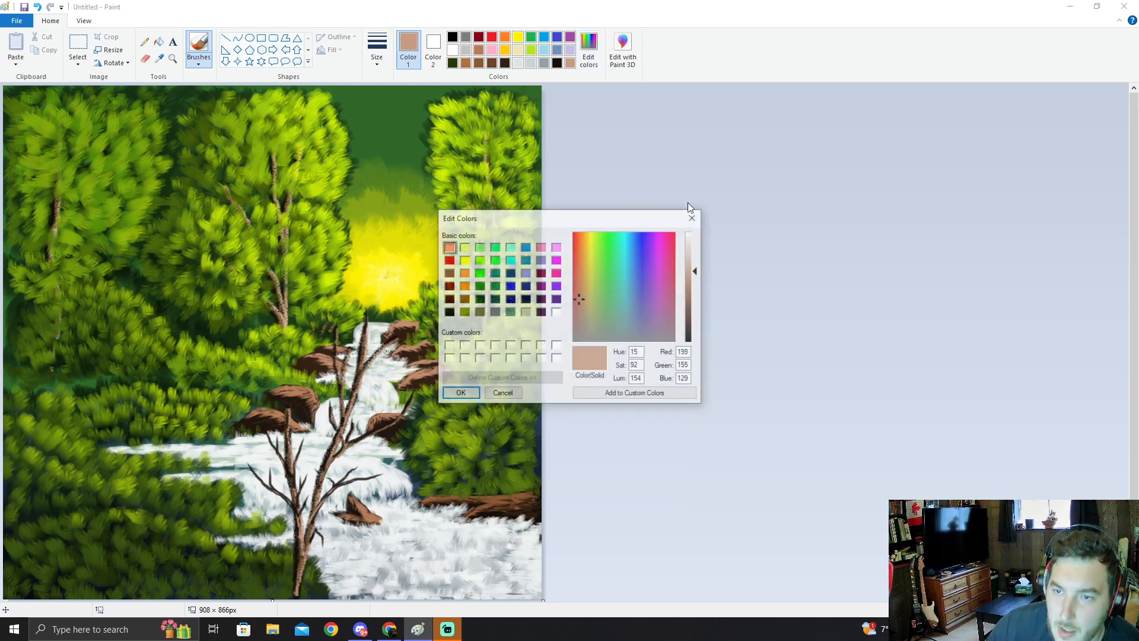
drag(700, 268, 697, 262)
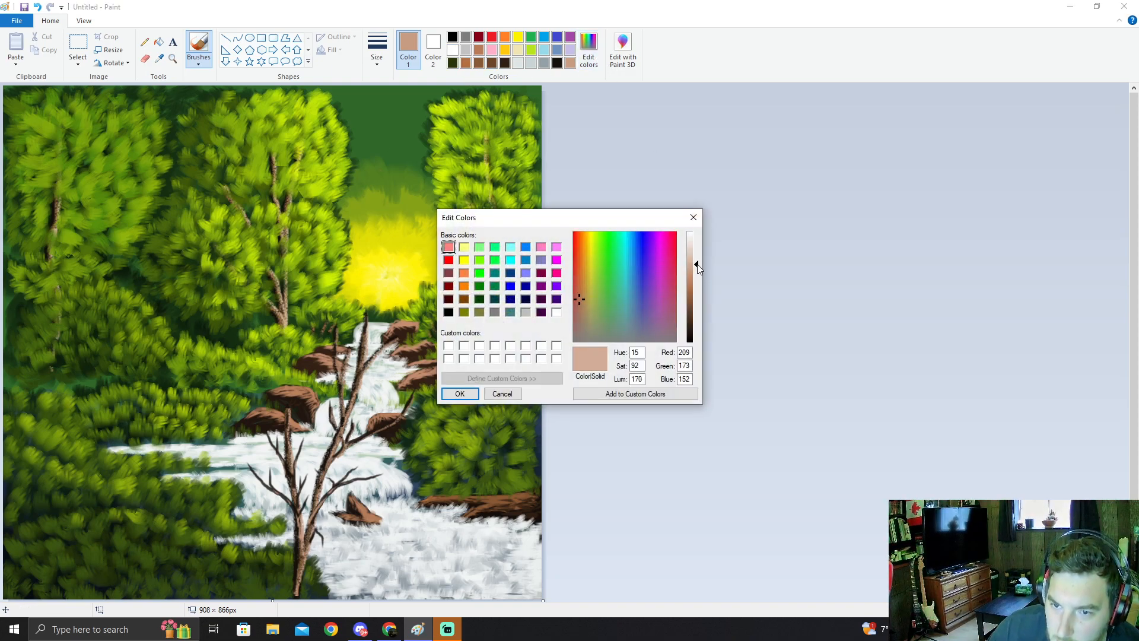
click(459, 394)
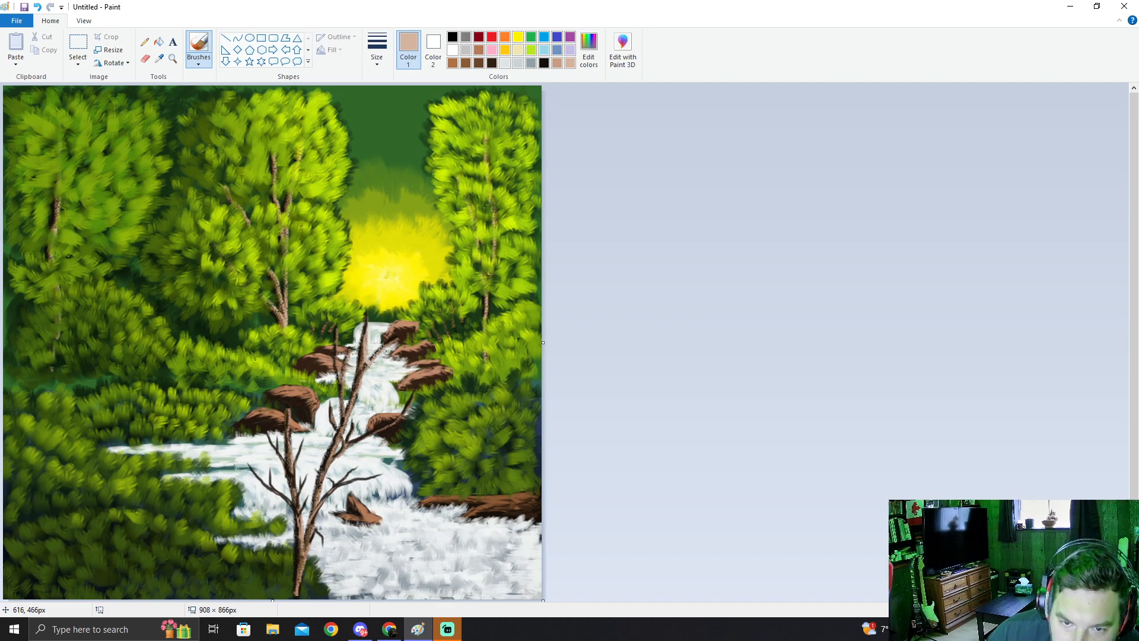
Step: Try light tan highlight strokes along the right and left foreground trunks, undoing the misplaced ones
key(ctrl+z)
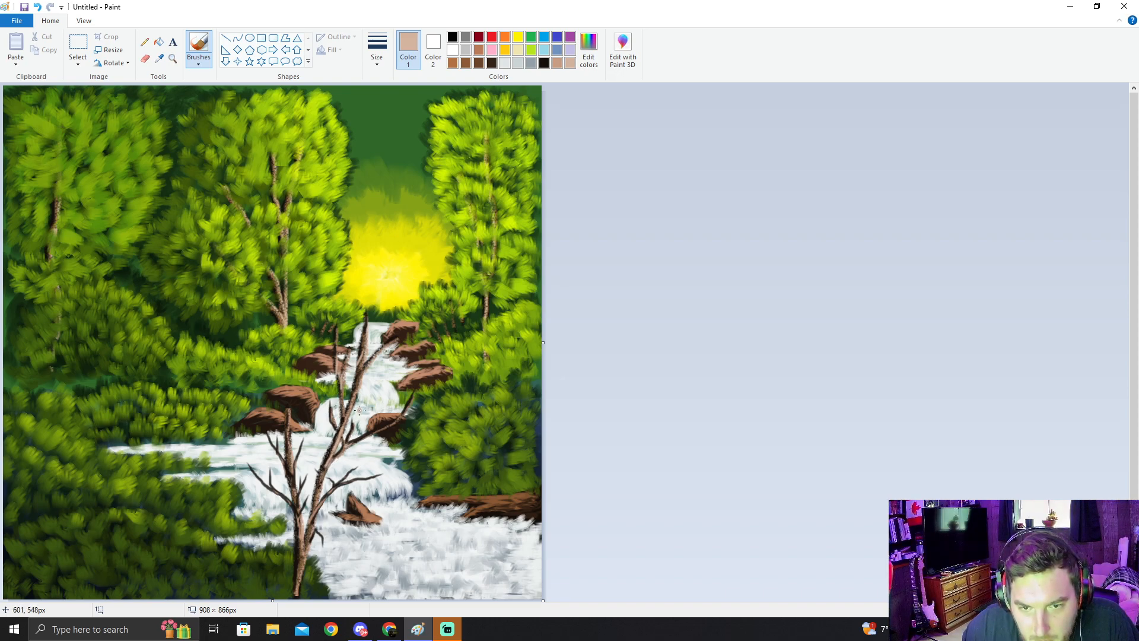
drag(360, 369, 354, 393)
key(ctrl+z)
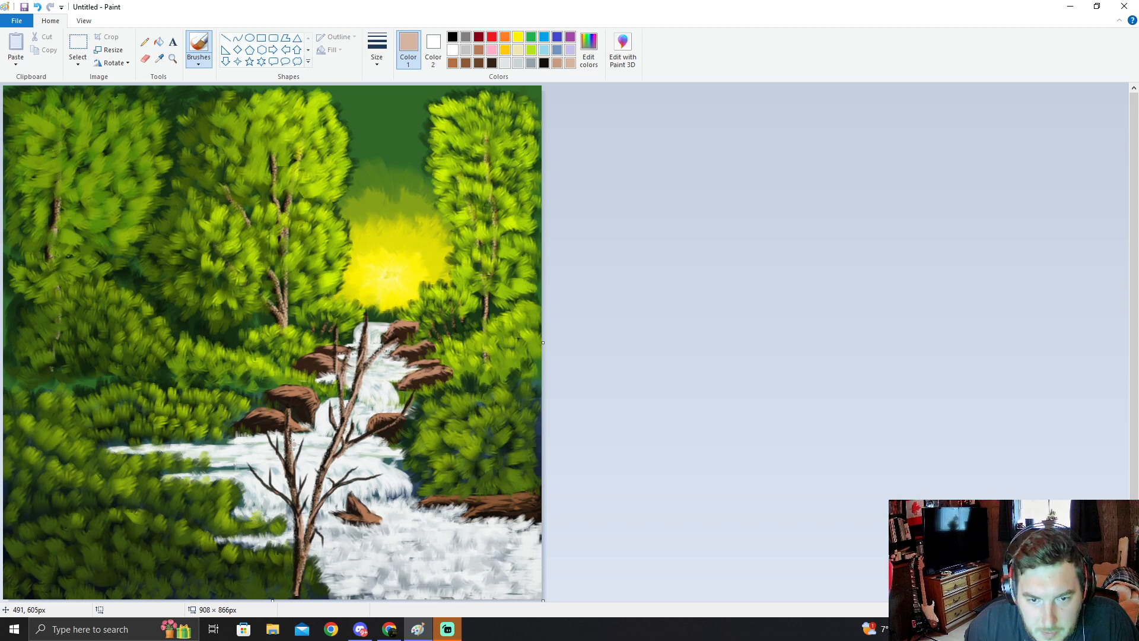
drag(291, 402, 296, 494)
key(ctrl+z)
key(ctrl+z)
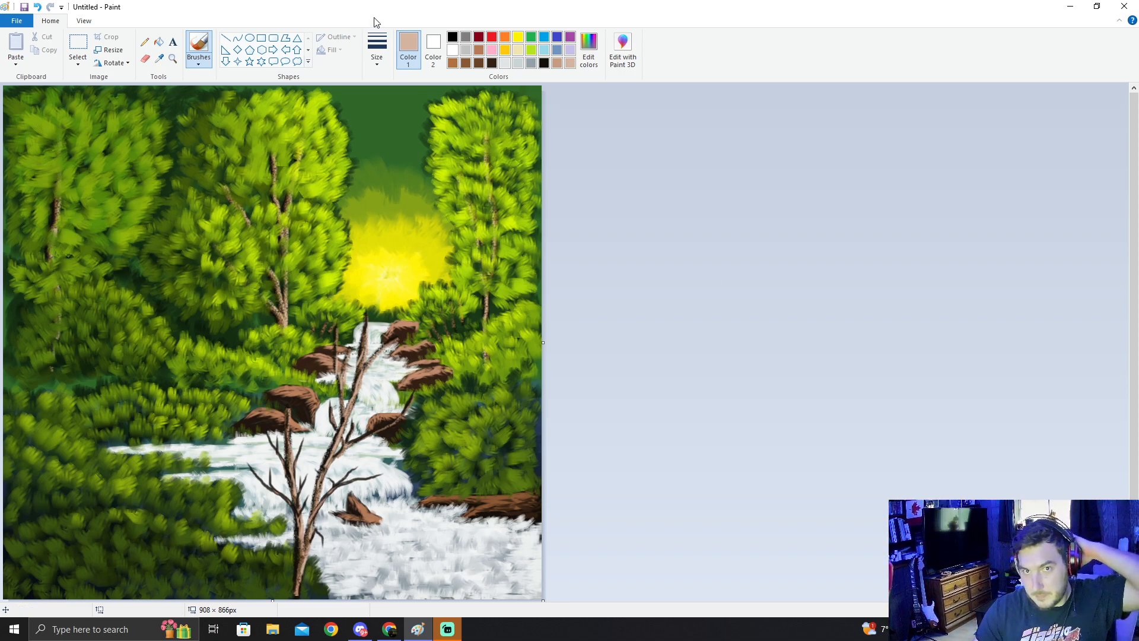
Step: Darken and extend the upper tips and branches of both foreground trunks with very dark brown strokes
click(544, 62)
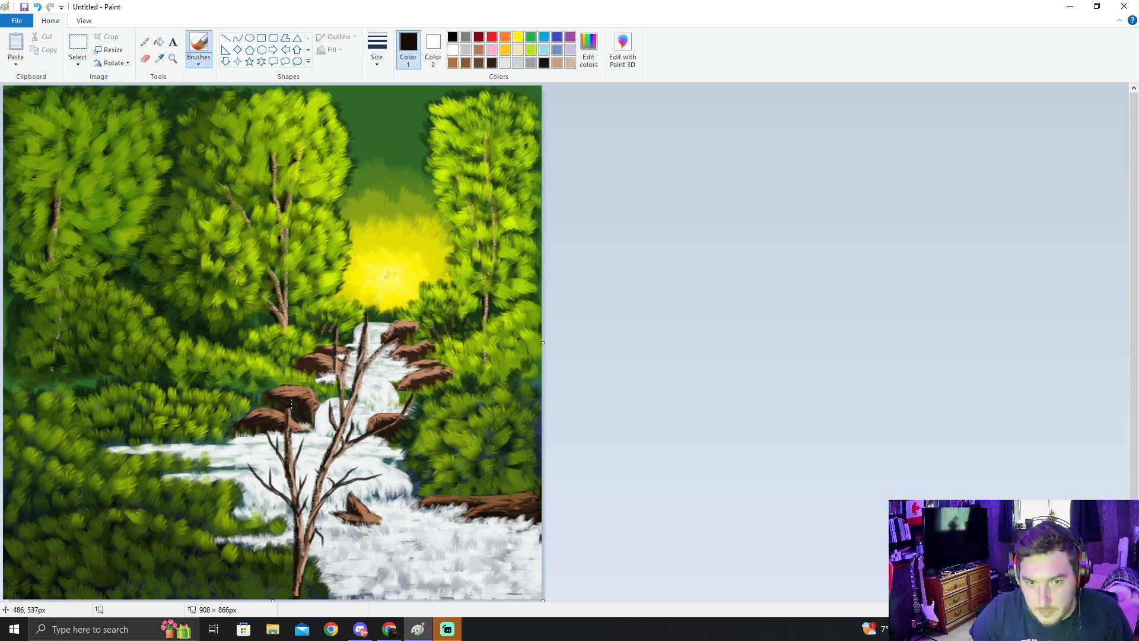
drag(287, 436, 288, 458)
drag(289, 410, 288, 432)
drag(366, 311, 361, 371)
drag(337, 316, 339, 398)
drag(350, 344, 344, 418)
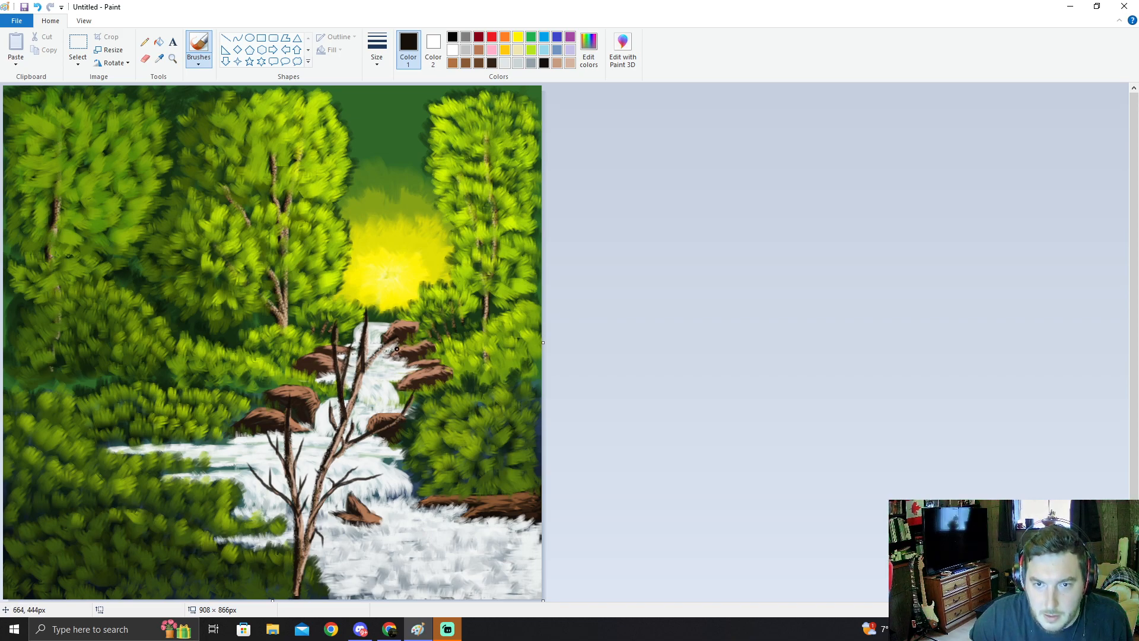
mouse_move(403, 333)
mouse_down()
mouse_move(358, 375)
mouse_move(344, 423)
mouse_up()
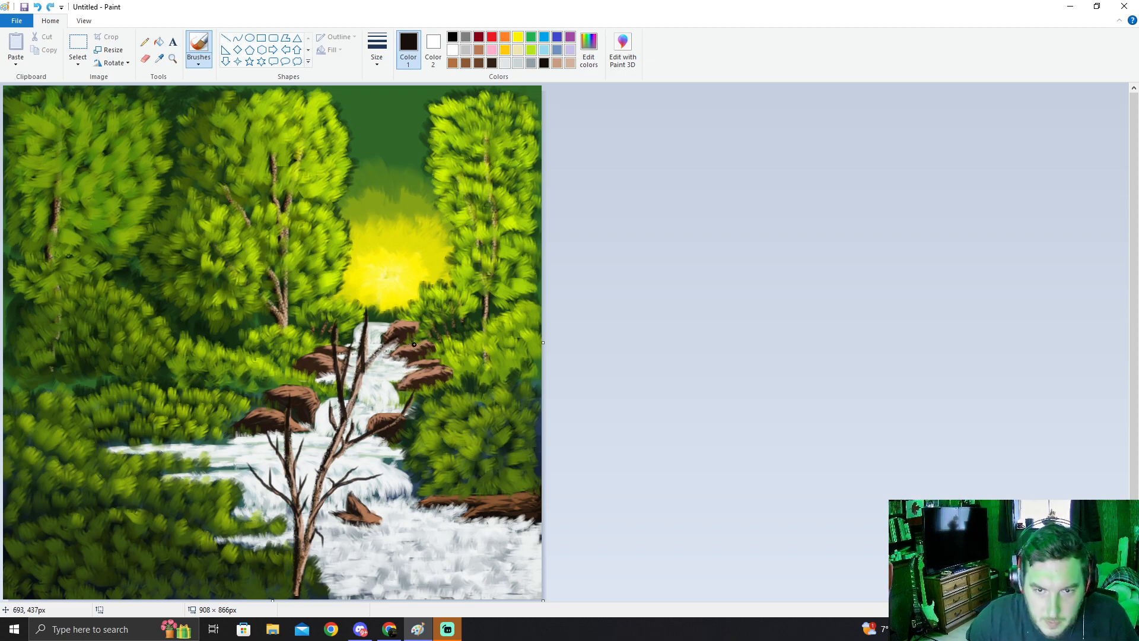
drag(399, 337, 352, 400)
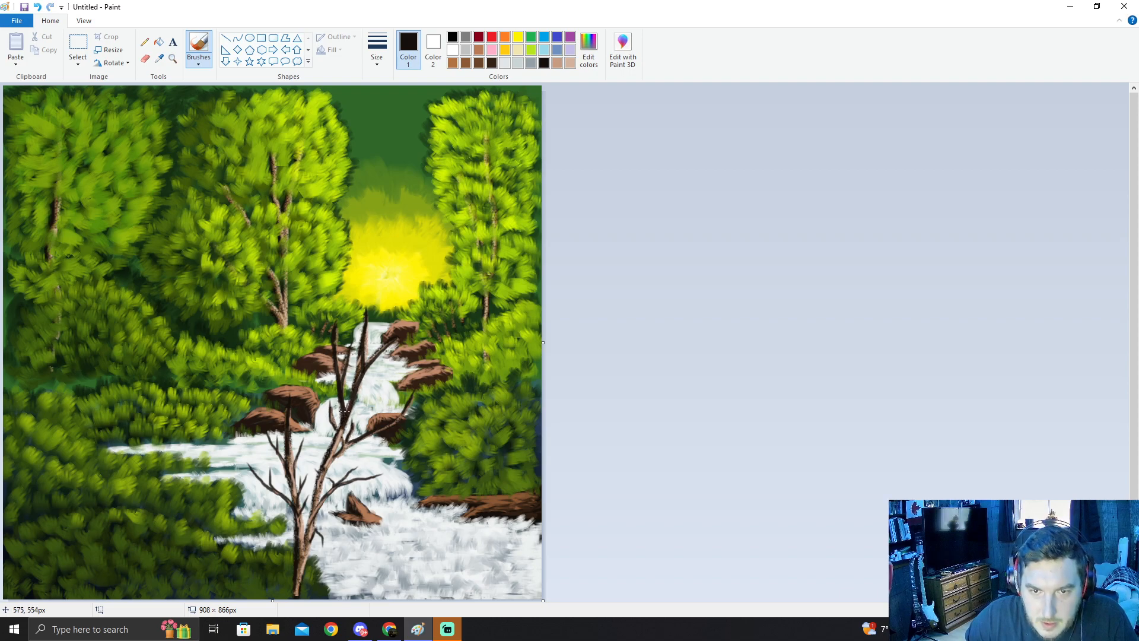
Step: Sample a medium brown from the trunk and highlight the right trunk's upper branches, undoing the misplaced stroke
click(161, 60)
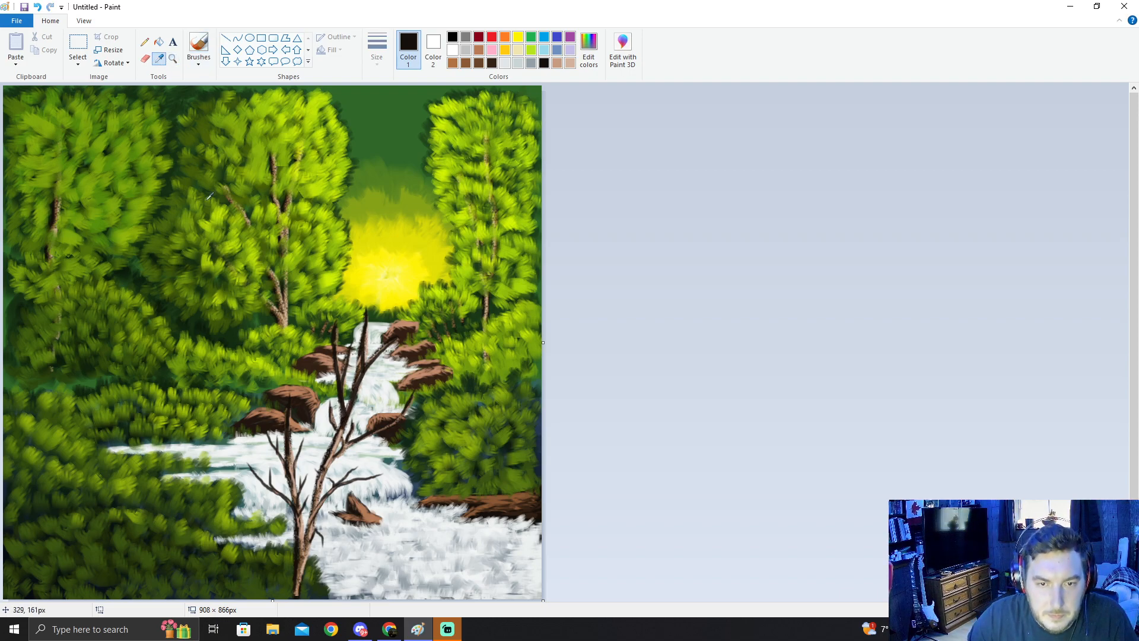
click(341, 395)
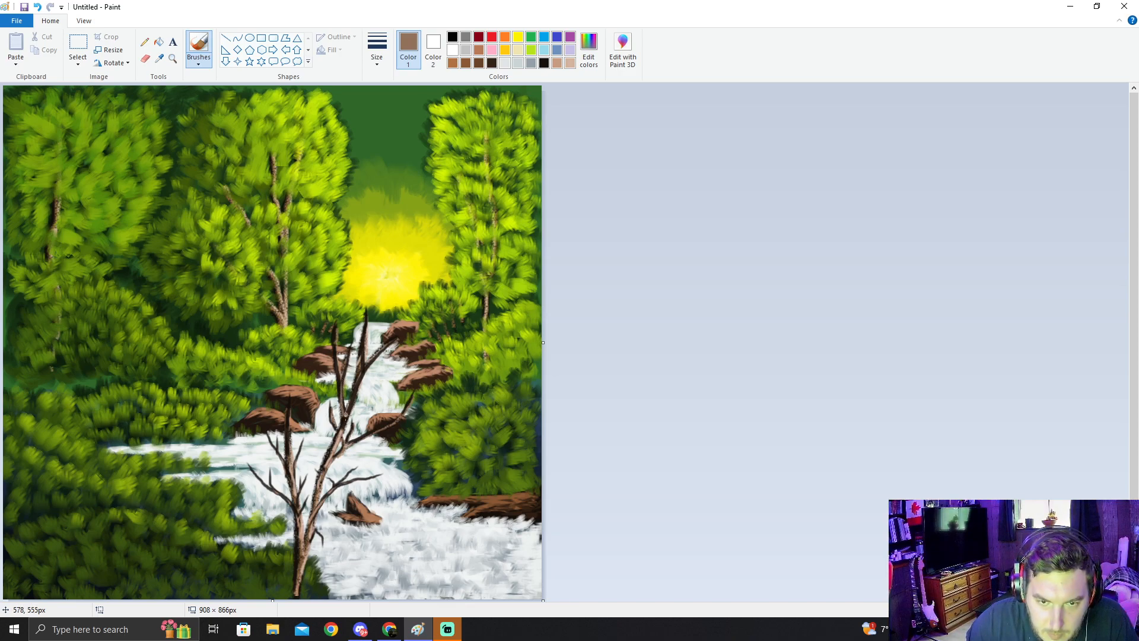
drag(359, 388, 350, 408)
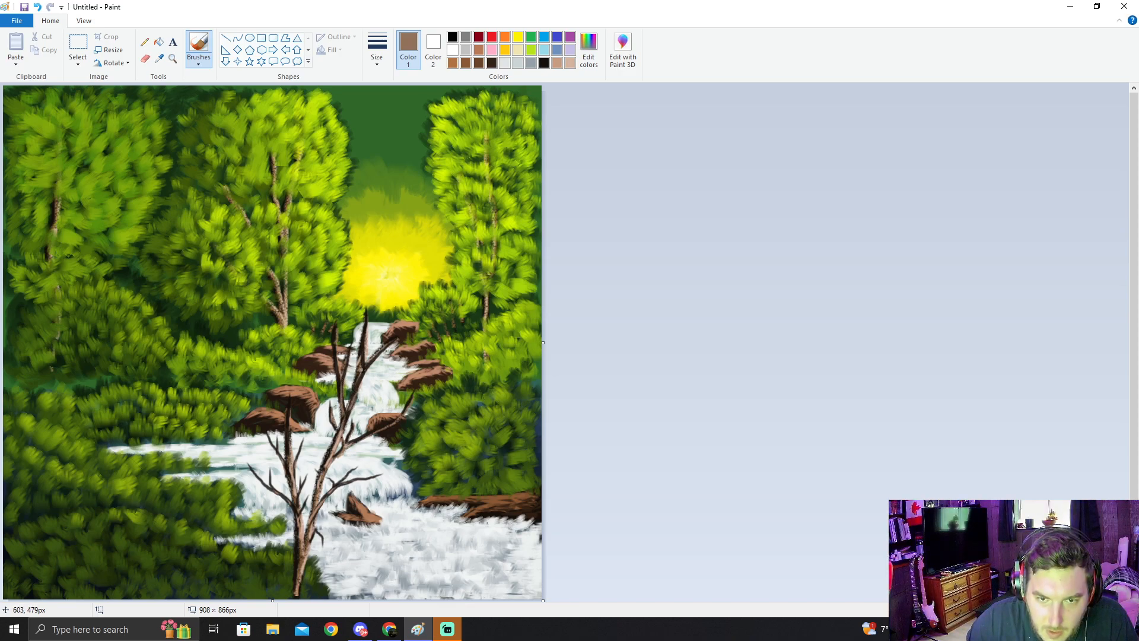
key(ctrl+z)
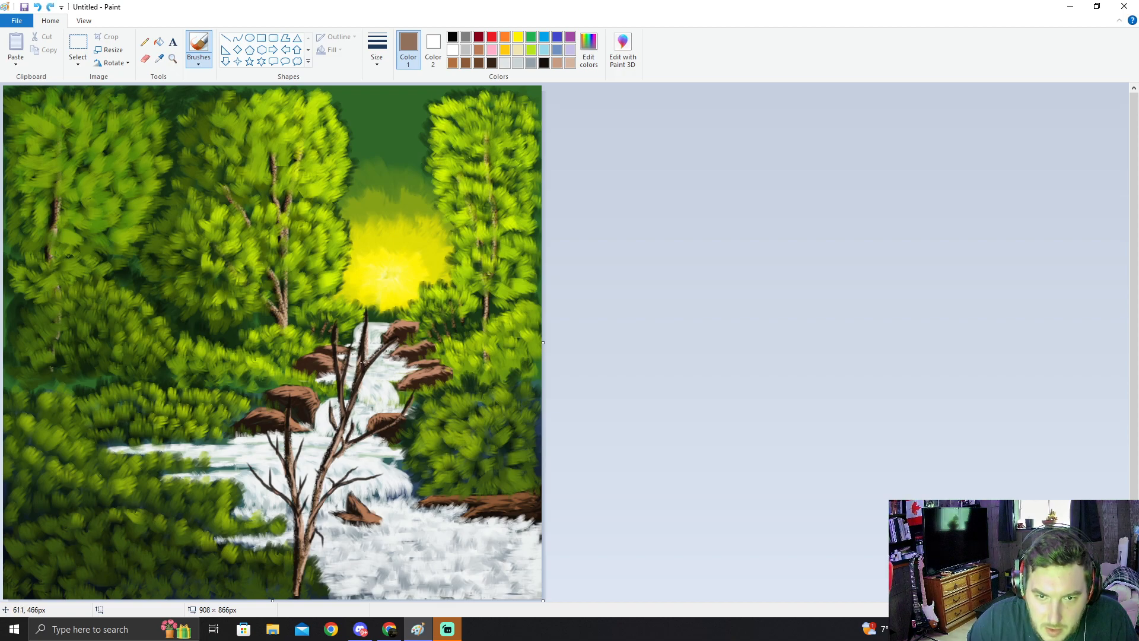
drag(362, 367, 339, 384)
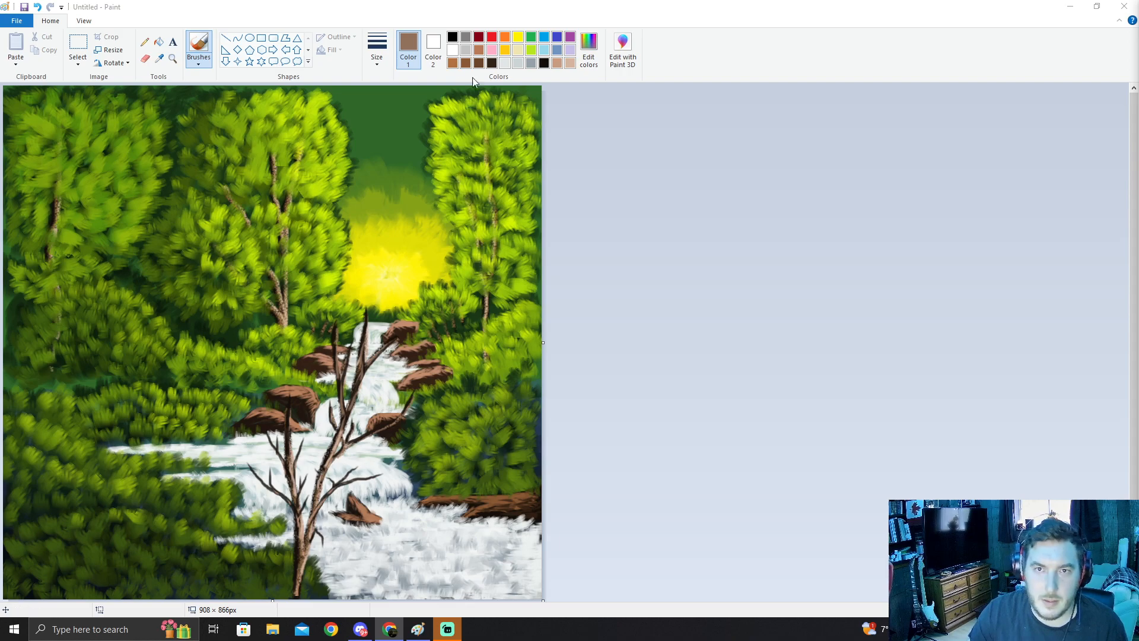
Step: Set the paint colour back to the very dark brown
click(162, 57)
click(162, 58)
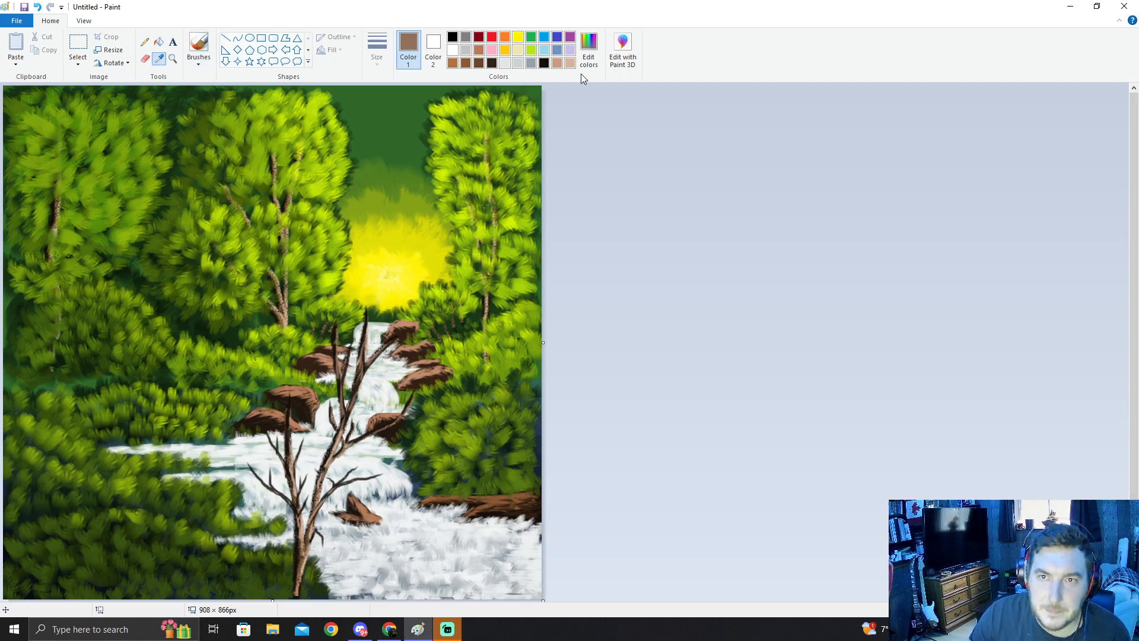
click(545, 61)
click(623, 51)
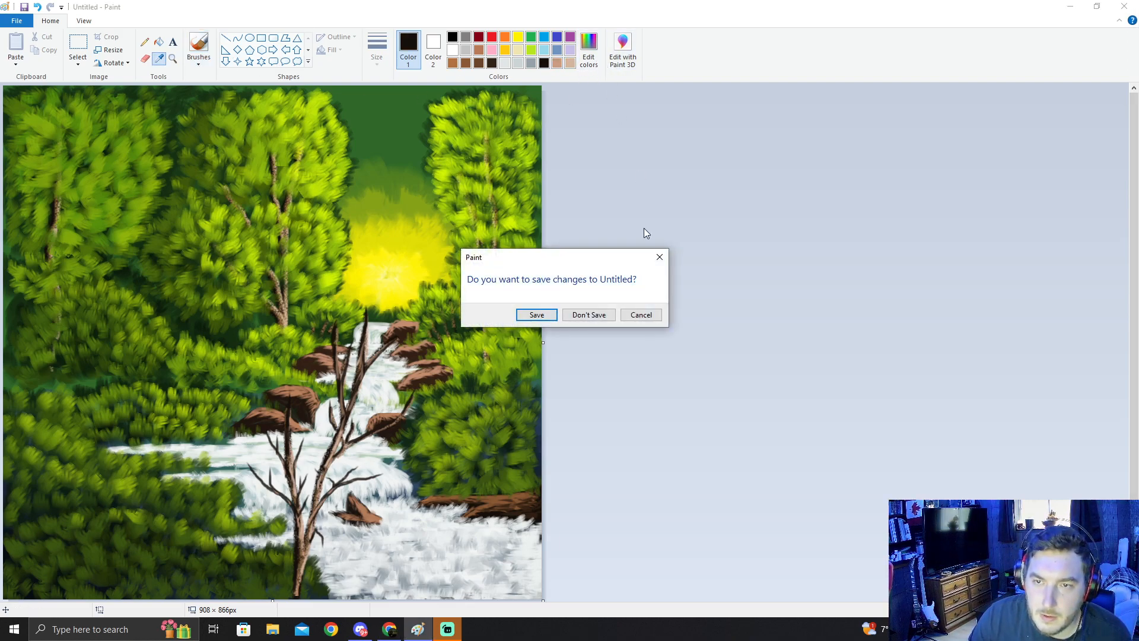
click(658, 258)
click(596, 66)
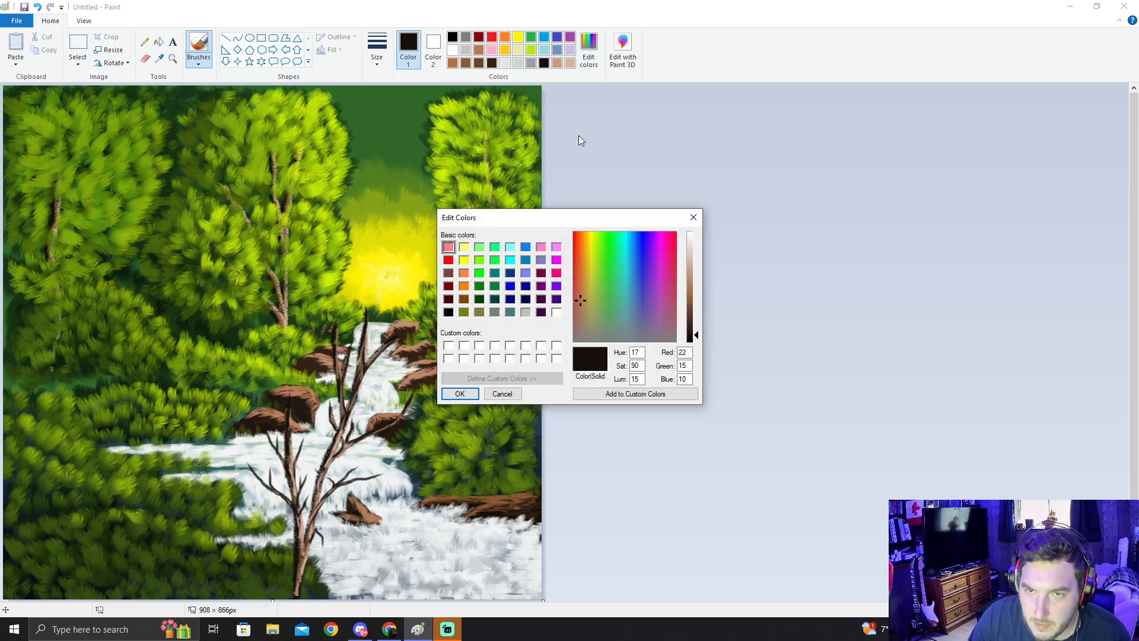
click(693, 218)
Step: Choose a painting brush and set its size to 16 px
click(199, 62)
click(200, 107)
click(378, 65)
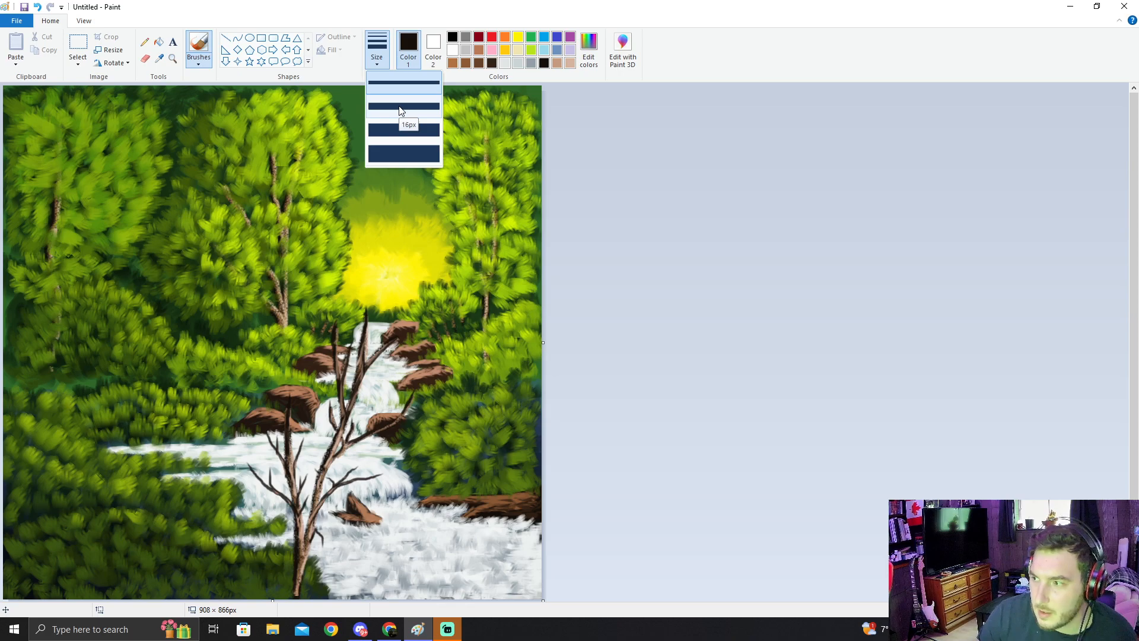
click(402, 108)
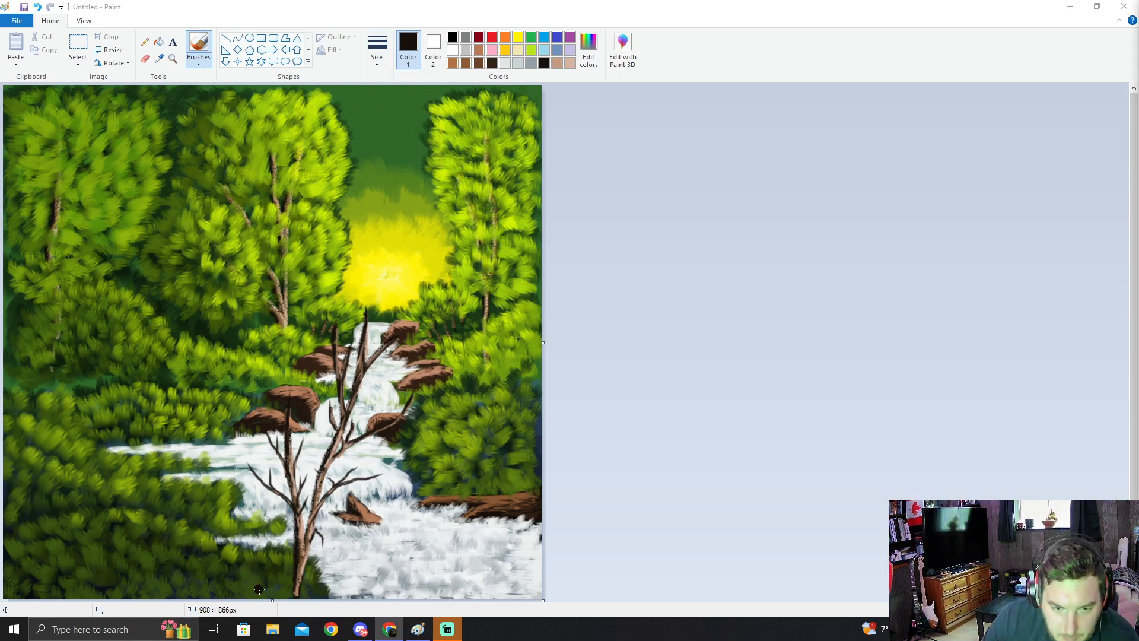
Step: Paint a jagged dark brown rock outline across the base of the lower-left bush, undoing and redoing its left part
mouse_move(255, 587)
mouse_down()
mouse_move(156, 549)
mouse_move(126, 569)
mouse_up()
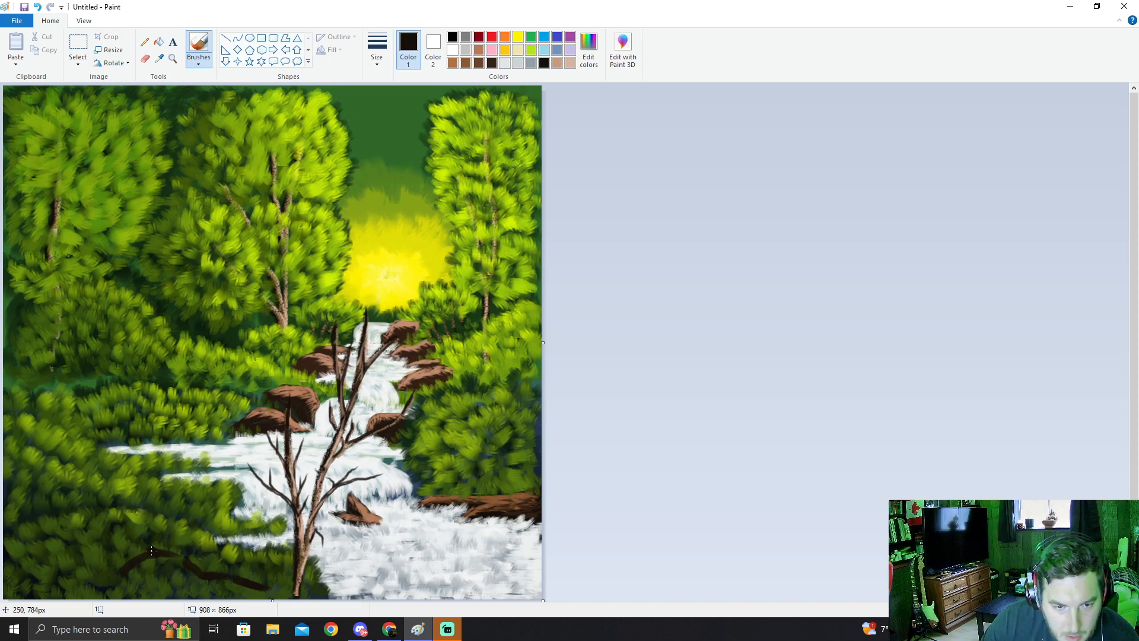
key(ctrl+z)
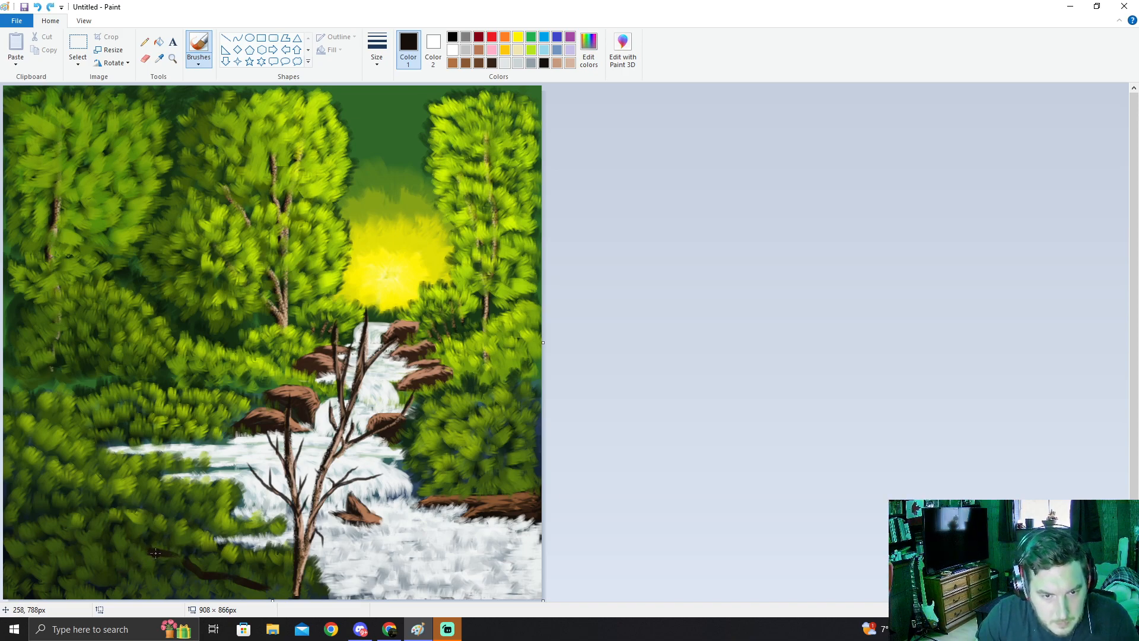
mouse_move(146, 552)
mouse_down()
mouse_move(126, 571)
mouse_move(81, 581)
mouse_move(178, 557)
mouse_up()
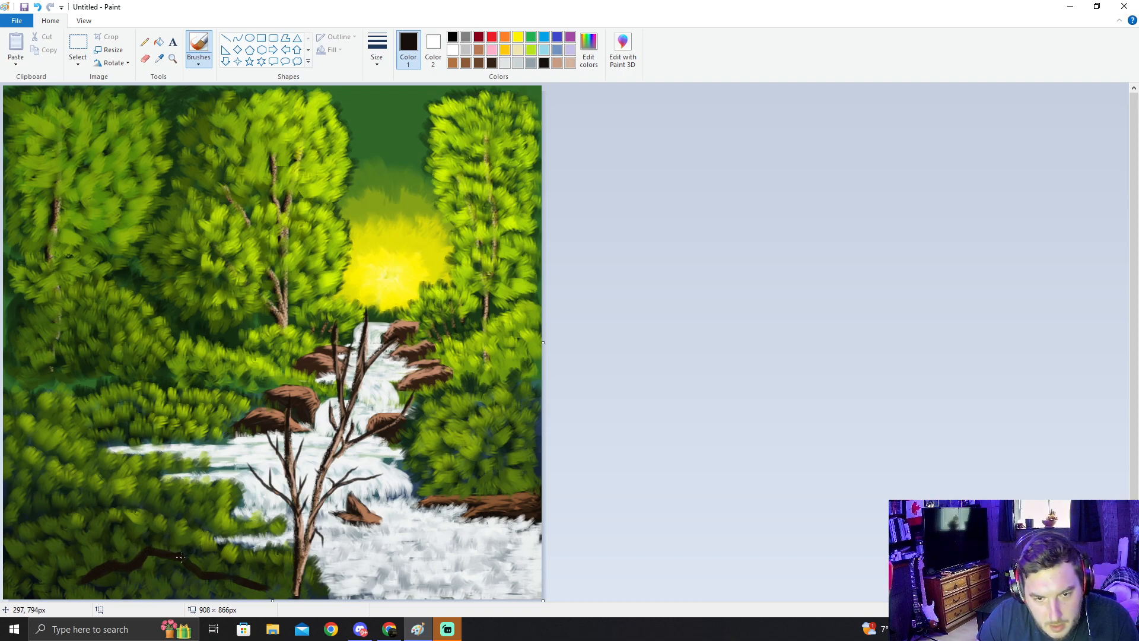
Step: Readjust the very dark brown paint colour and fill in the rock outline in the lower-left bush with it
click(589, 53)
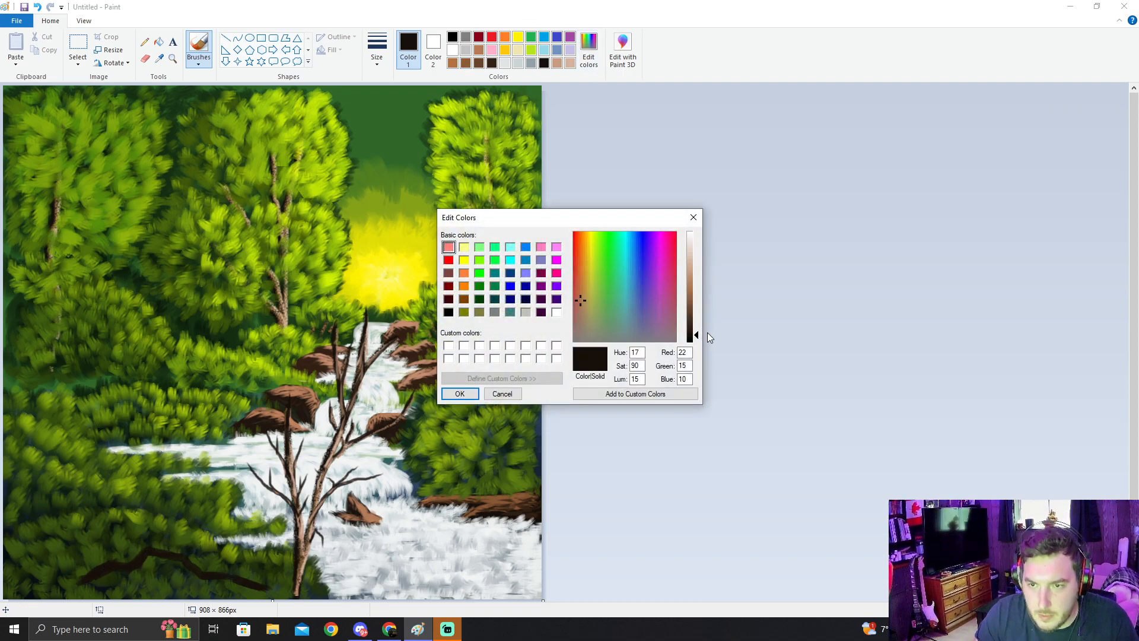
click(459, 394)
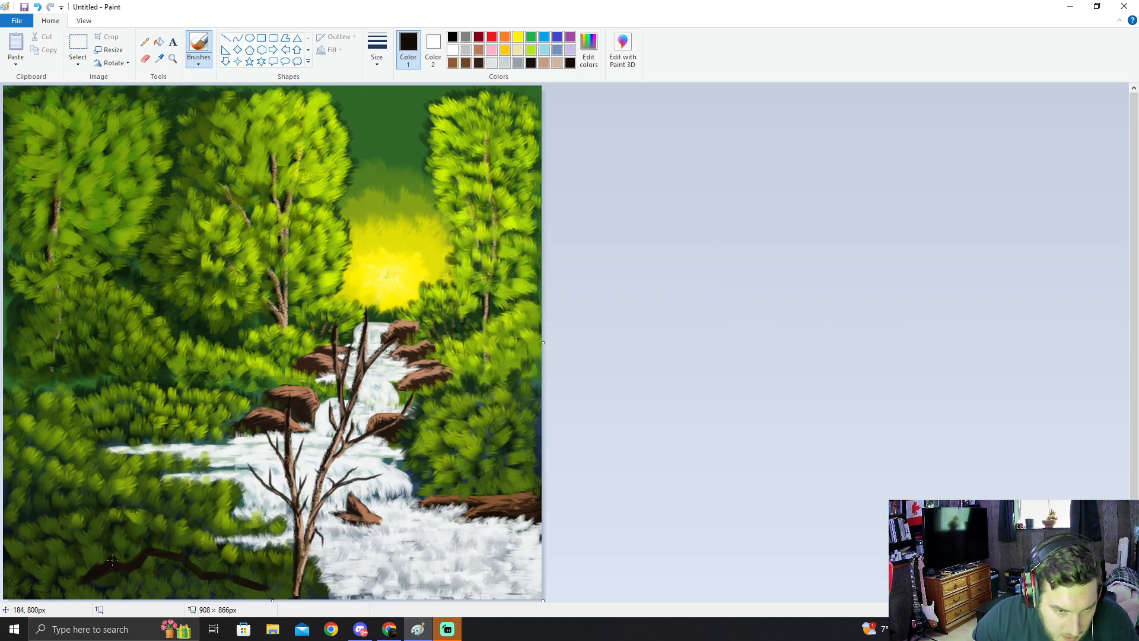
mouse_move(108, 556)
mouse_down()
mouse_move(124, 570)
mouse_move(143, 548)
mouse_move(189, 560)
mouse_up()
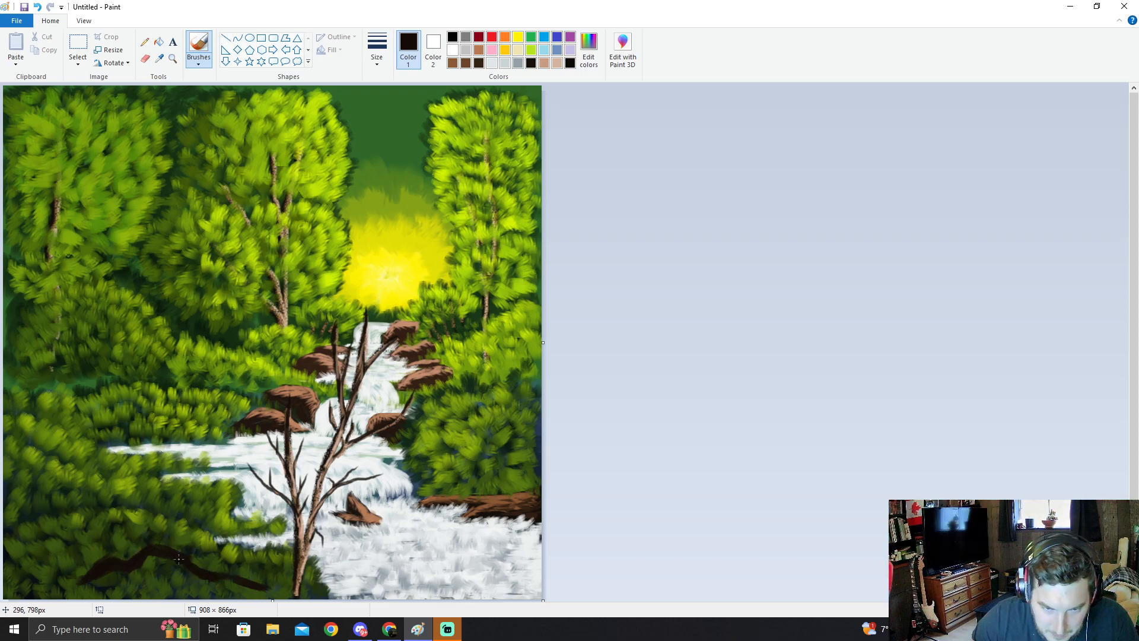
mouse_move(248, 582)
mouse_down()
mouse_move(273, 589)
mouse_move(236, 582)
mouse_up()
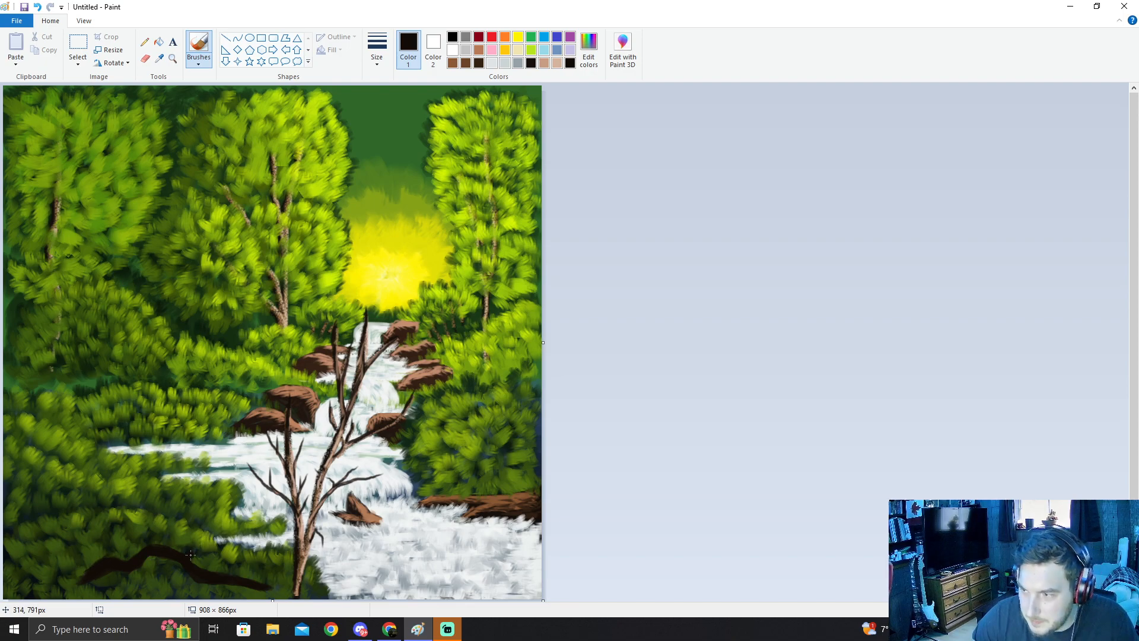
drag(265, 590, 115, 573)
mouse_move(186, 577)
mouse_down()
mouse_move(157, 561)
mouse_move(165, 573)
mouse_up()
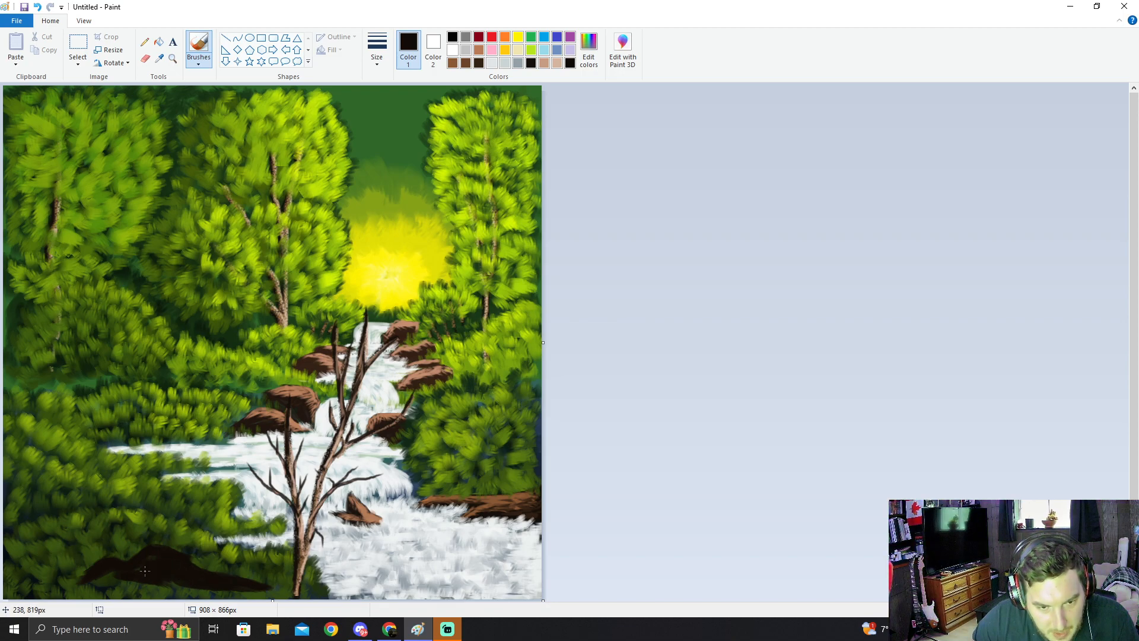
Step: Fill in the dark brown rock's middle and extend its left end toward the base of the lower-left bush
mouse_move(147, 556)
mouse_down()
mouse_move(185, 590)
mouse_move(134, 574)
mouse_move(160, 585)
mouse_move(106, 573)
mouse_move(88, 585)
mouse_move(114, 571)
mouse_move(92, 580)
mouse_move(138, 576)
mouse_move(108, 578)
mouse_move(154, 589)
mouse_move(99, 580)
mouse_move(151, 588)
mouse_up()
drag(77, 586, 110, 579)
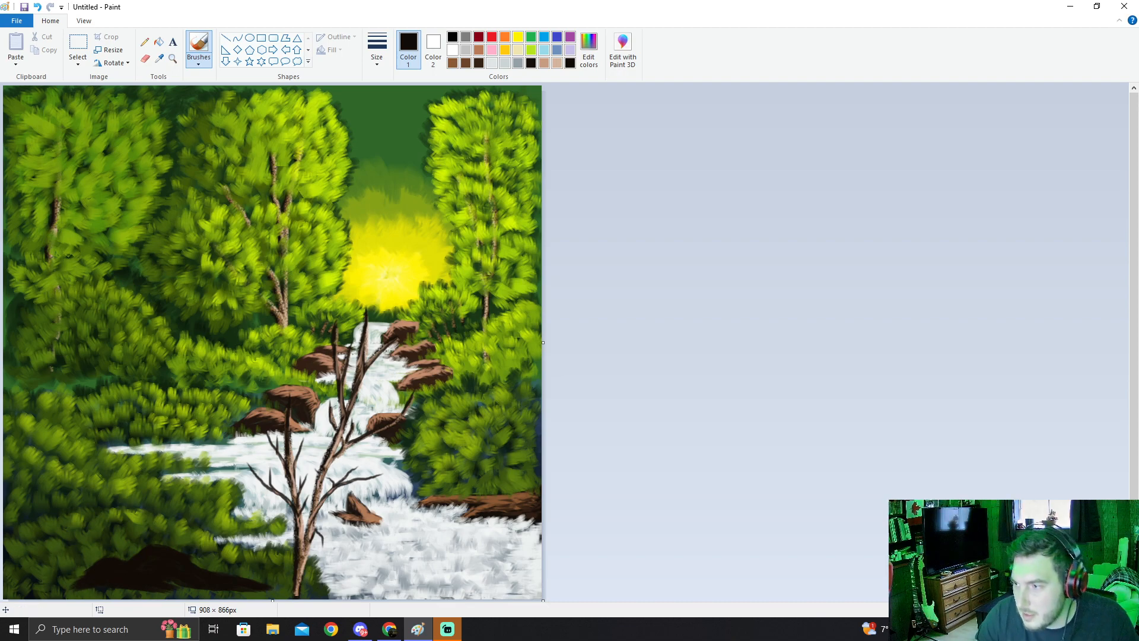
key(alt+Tab)
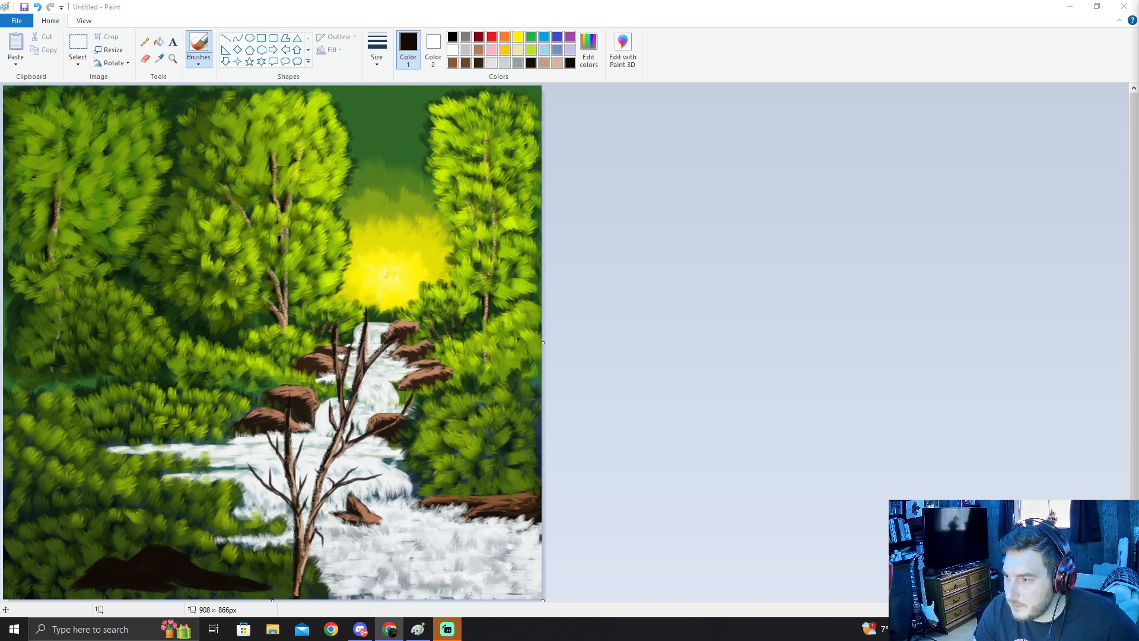
Step: Pick the light reddish brown from the rock beside the middle of the waterfall as the paint colour
click(159, 61)
click(159, 60)
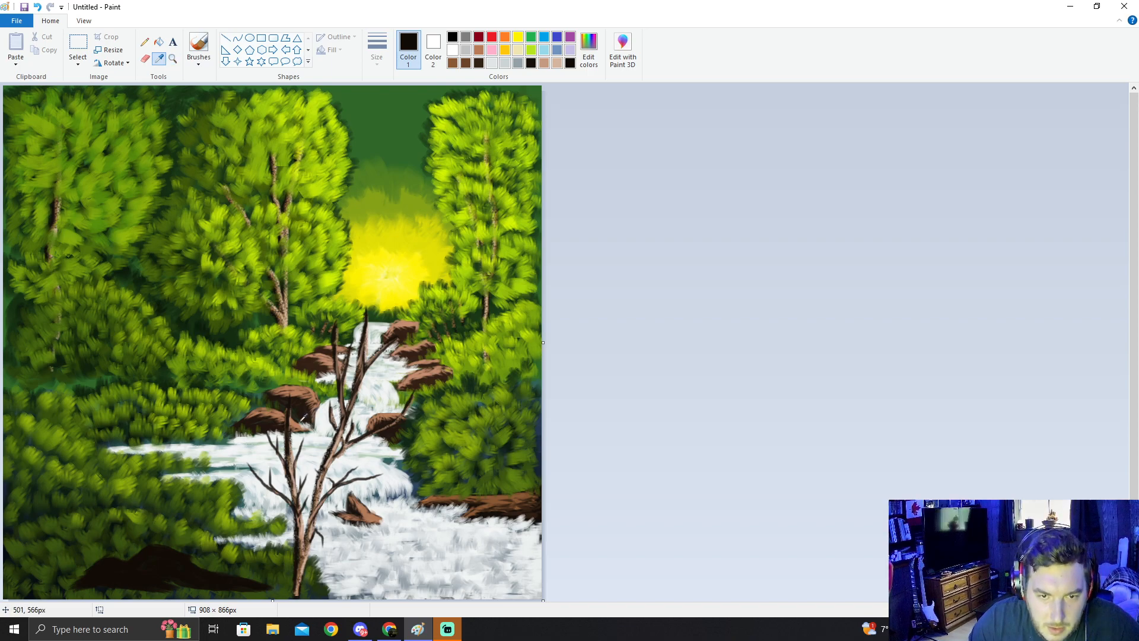
click(295, 425)
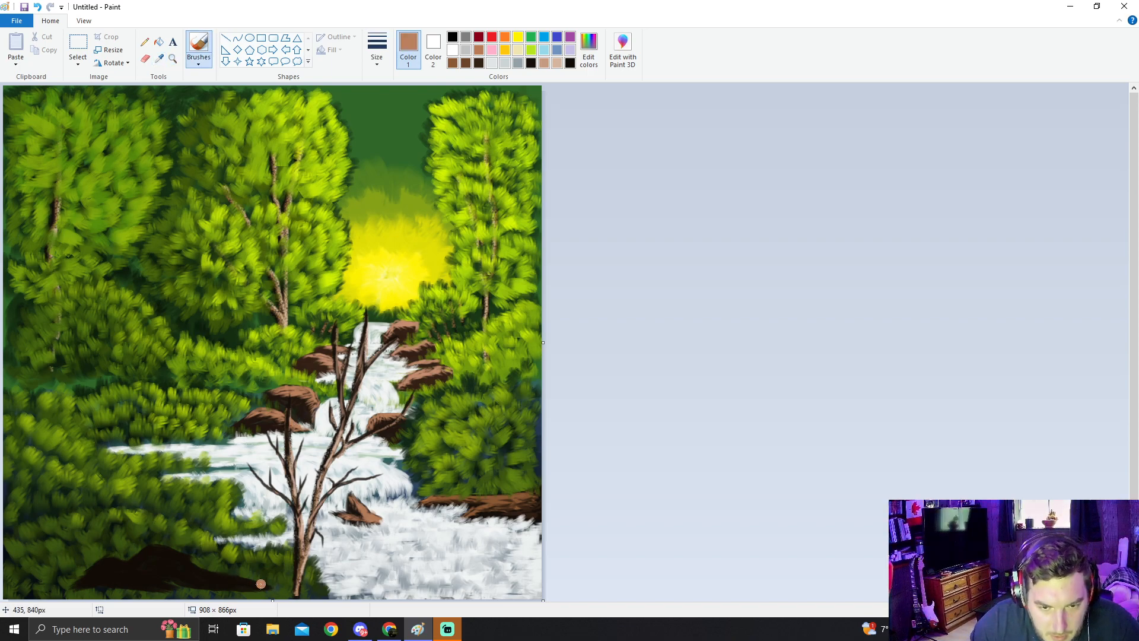
Step: Try light brown highlight strokes along the peak and right slope of the lower-left rock, and undo them
drag(162, 550, 181, 556)
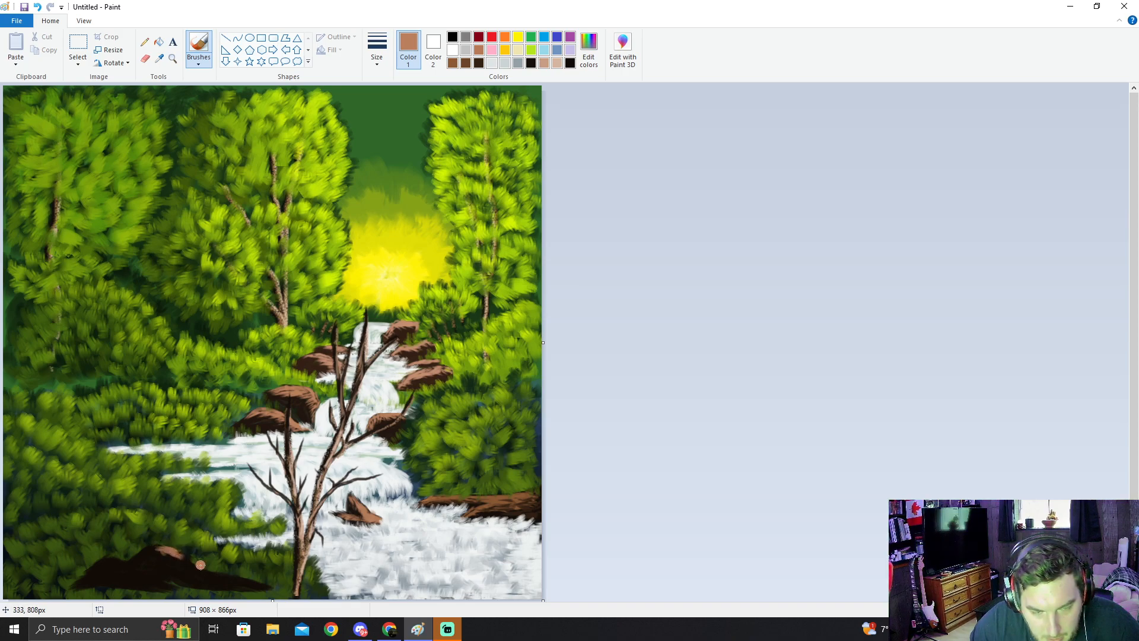
key(ctrl+z)
key(ctrl+z)
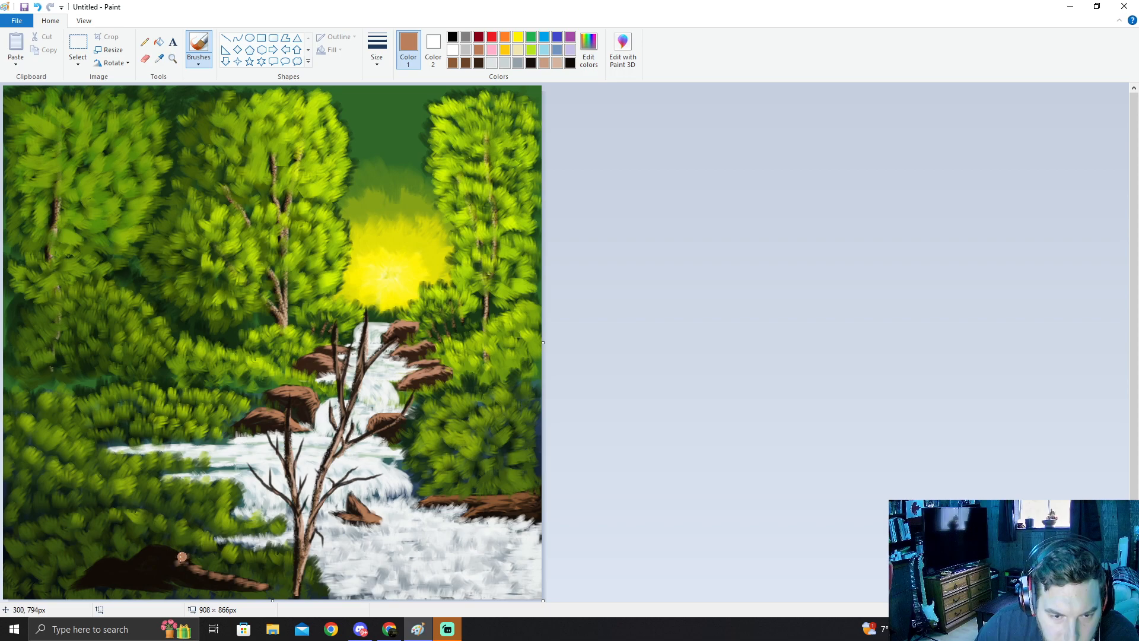
drag(144, 551, 173, 554)
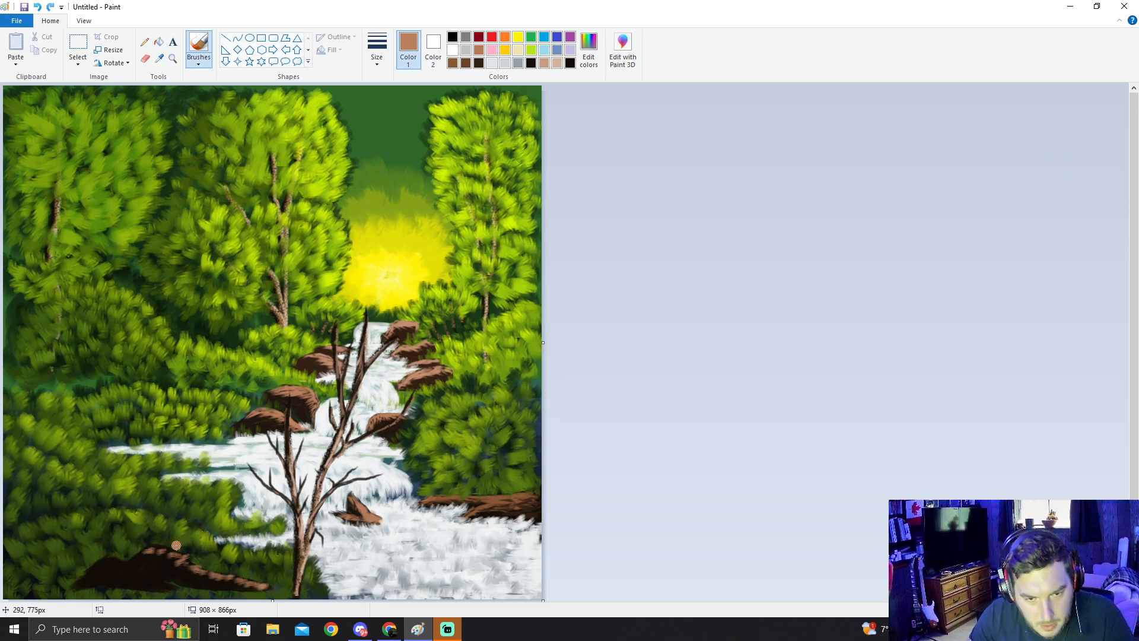
key(ctrl+z)
key(ctrl+z)
key(ctrl+z)
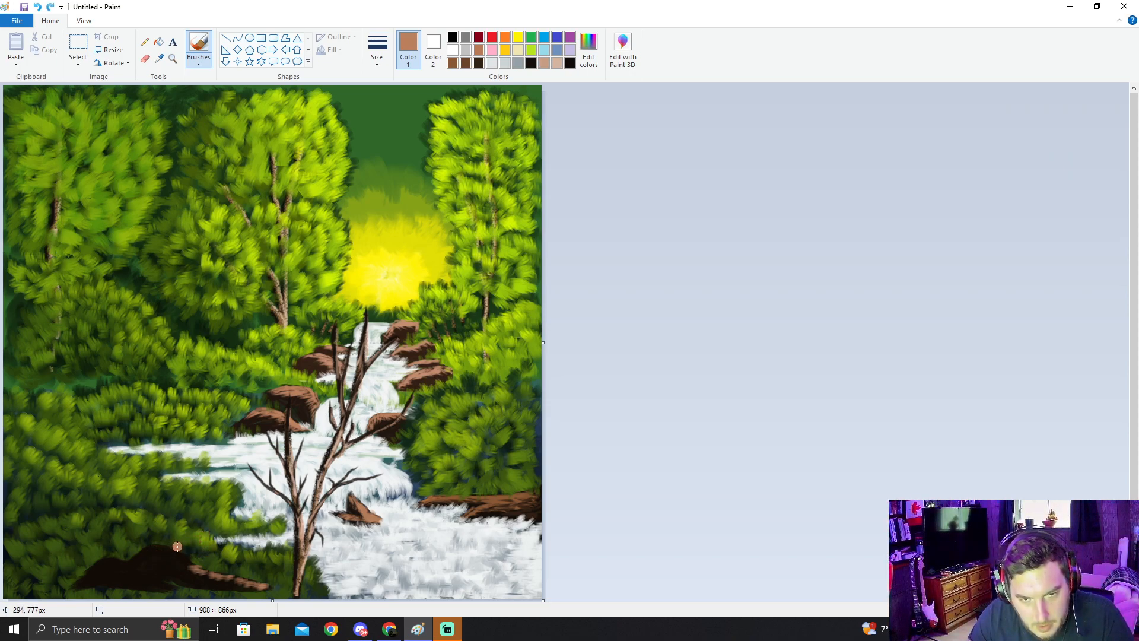
key(ctrl+z)
key(ctrl+z)
key(ctrl+z)
key(ctrl+z)
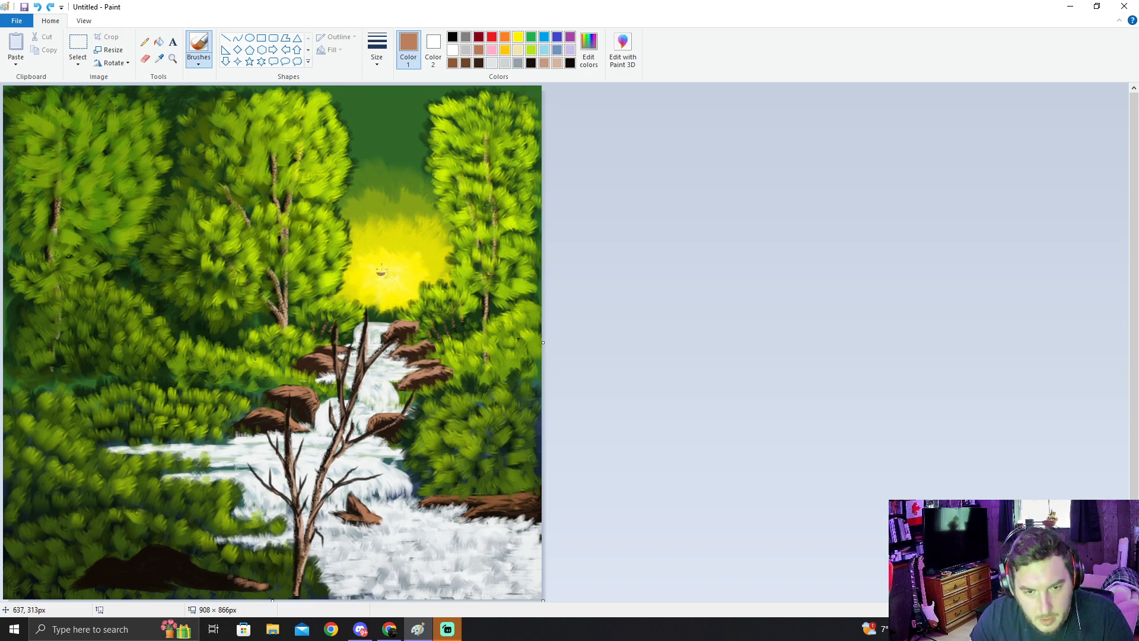
Step: Set the brush to its thinnest size and paint light brown highlights that shape the lower-left rock into two stones
click(376, 48)
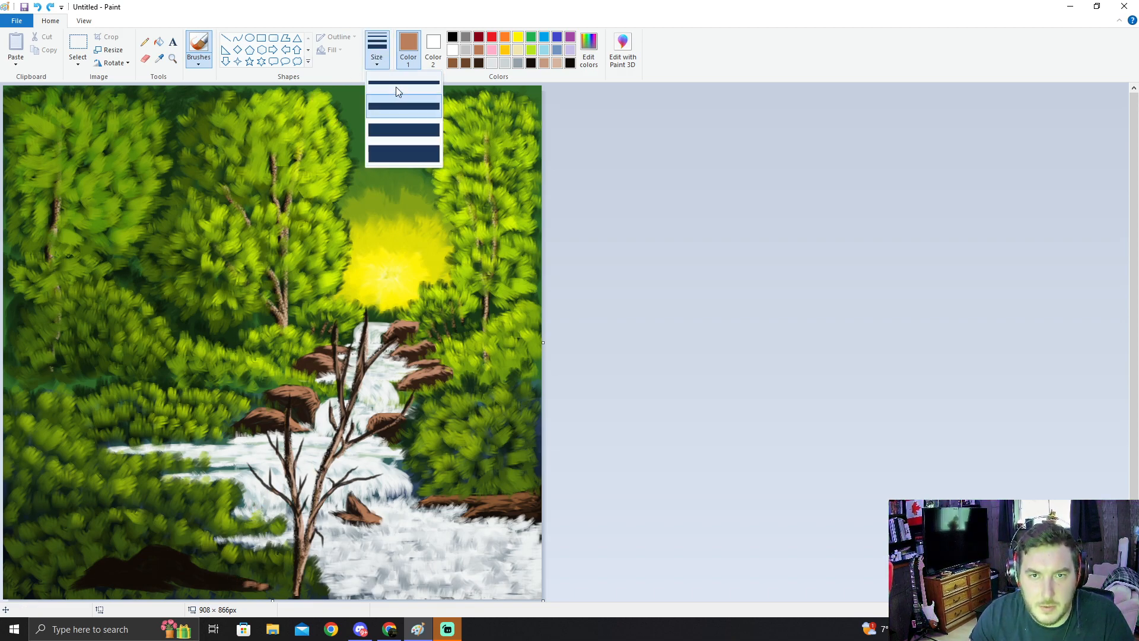
click(393, 89)
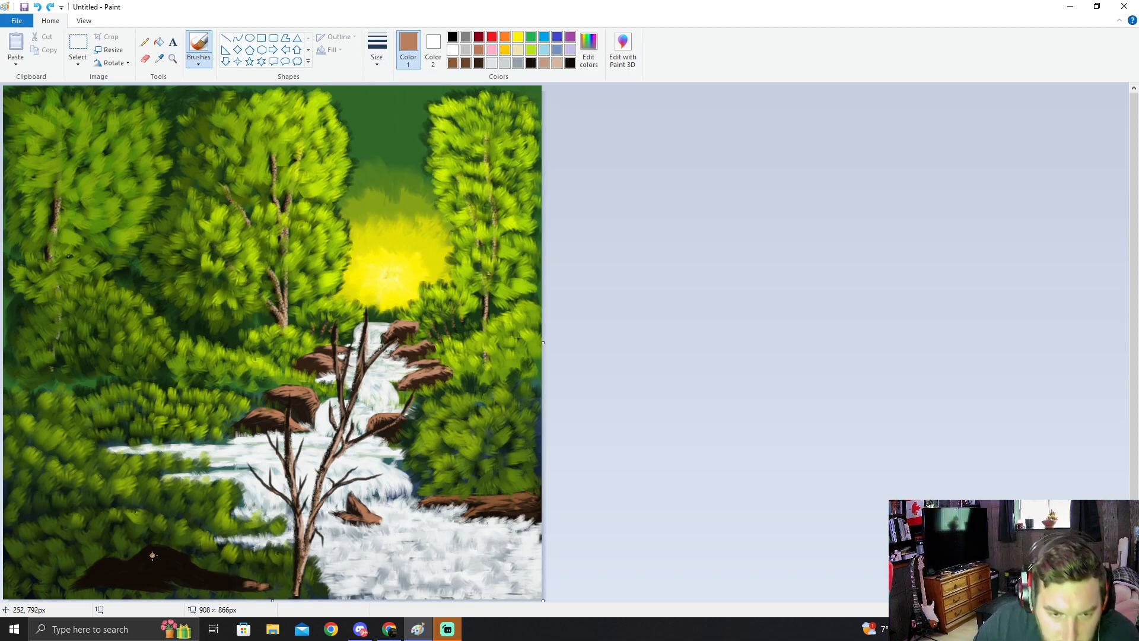
drag(144, 551, 259, 586)
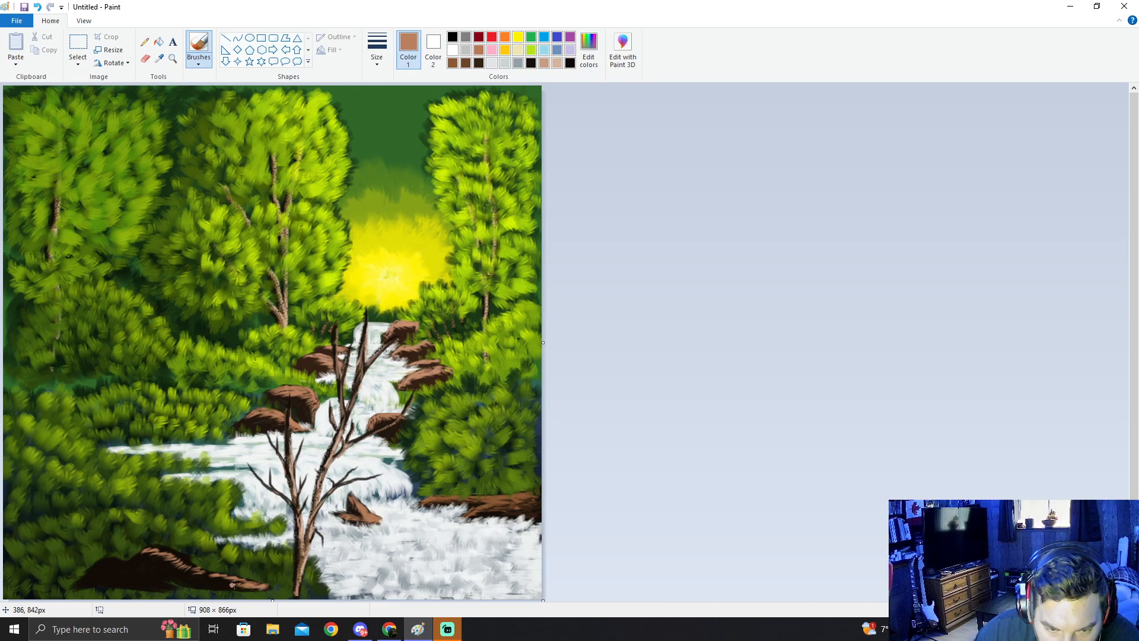
mouse_move(207, 575)
mouse_down()
mouse_move(218, 577)
mouse_move(184, 570)
mouse_move(192, 565)
mouse_up()
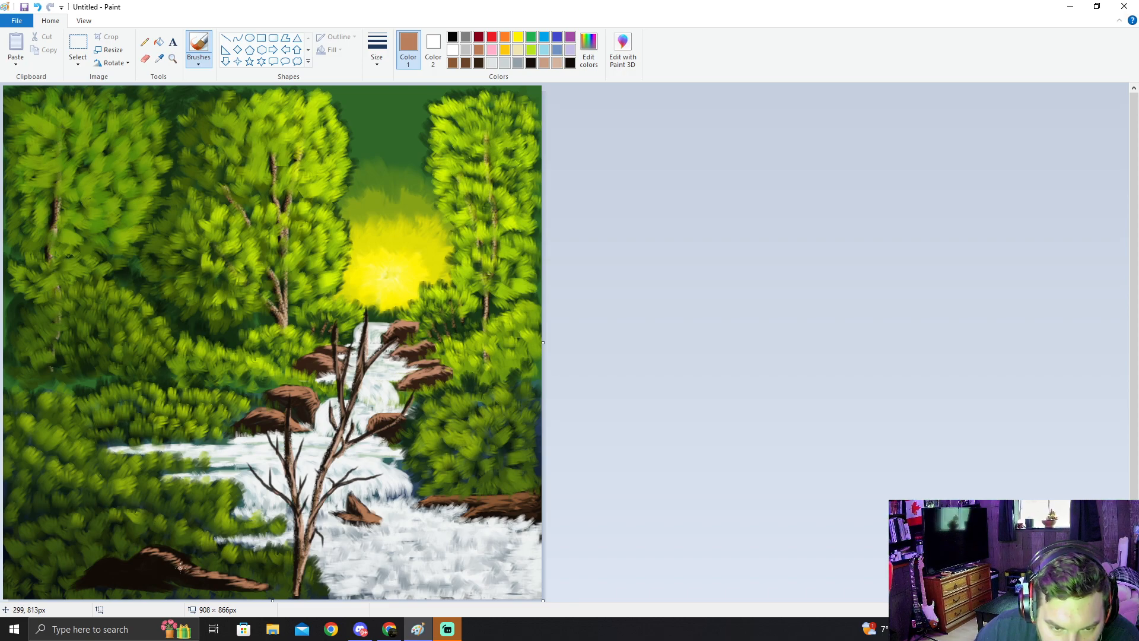
drag(96, 567, 106, 562)
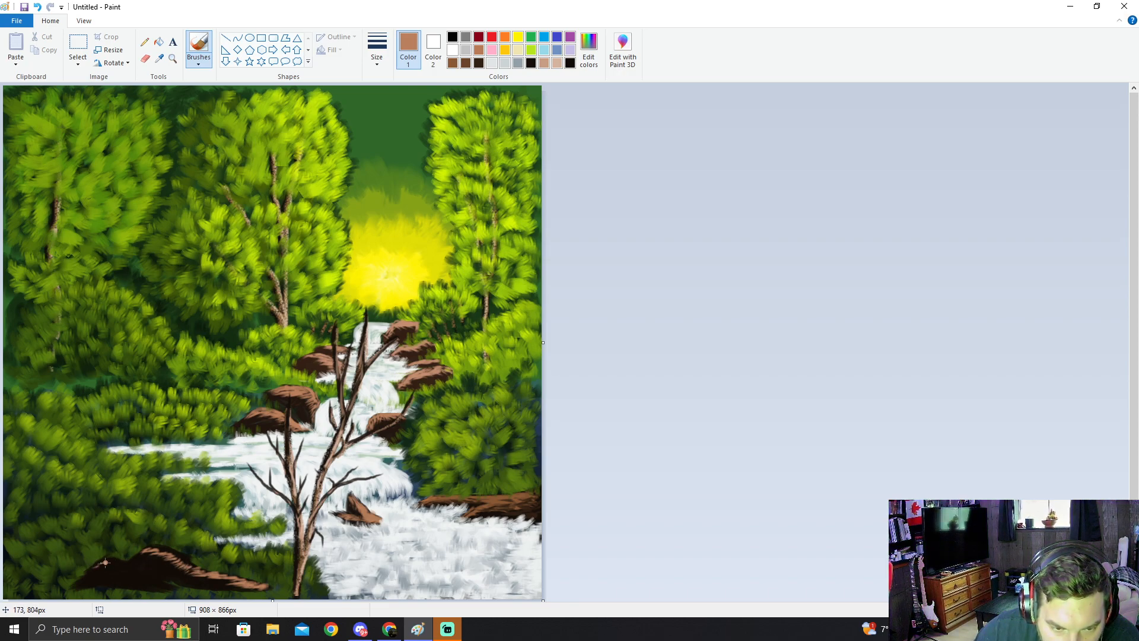
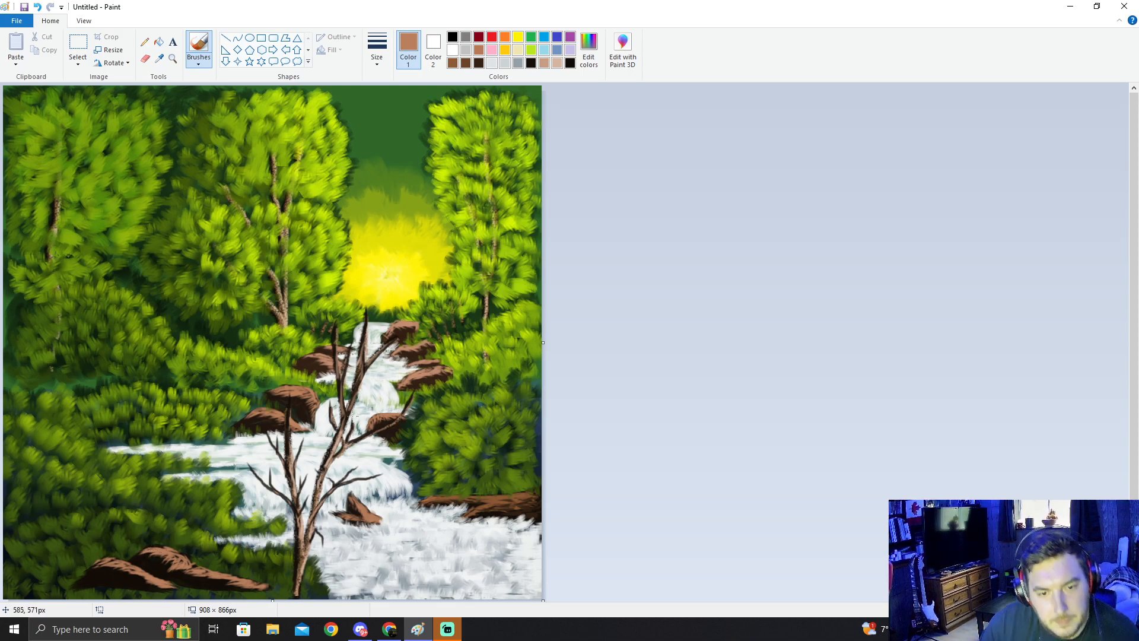
Step: Mix a custom dark brown from the light brown and use it as the paint colour
click(376, 60)
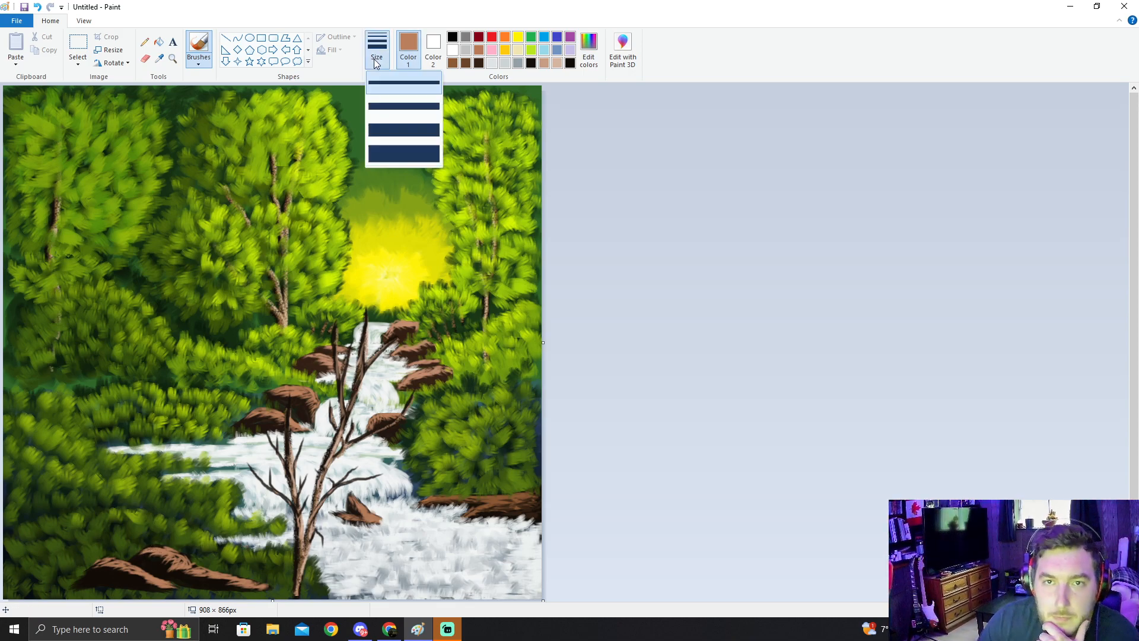
click(417, 61)
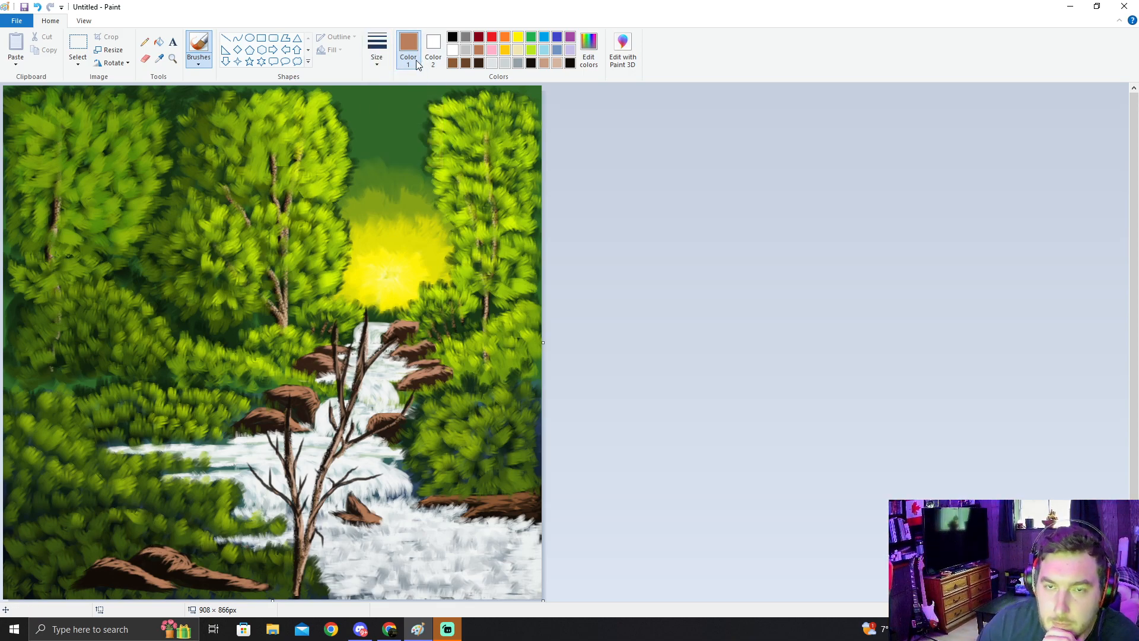
click(382, 65)
click(385, 60)
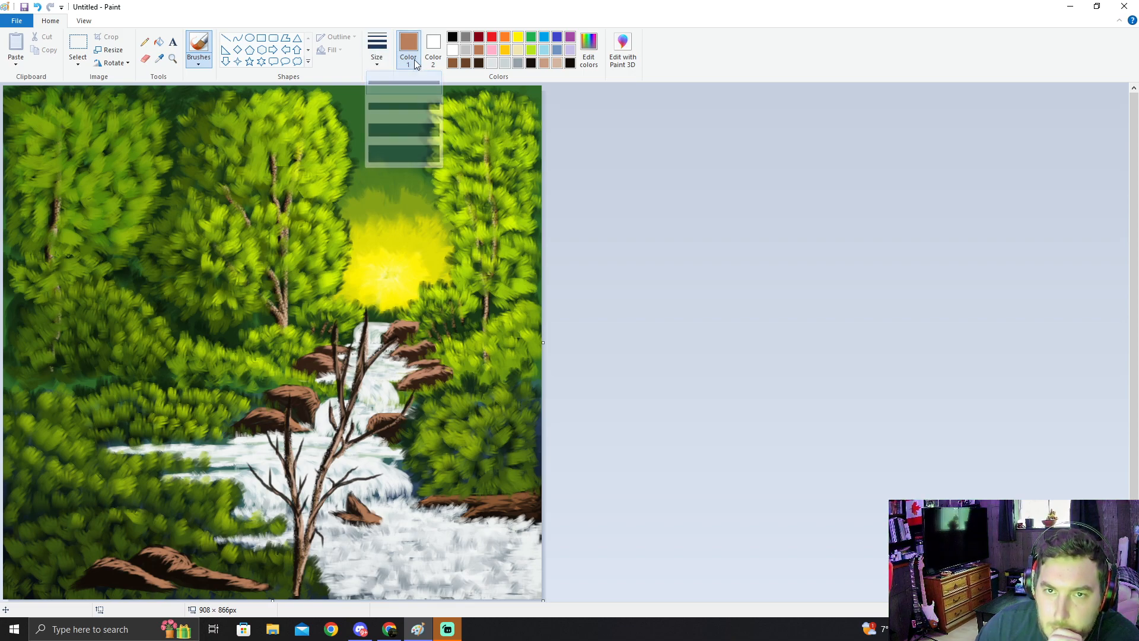
click(593, 62)
drag(697, 289, 696, 327)
click(457, 394)
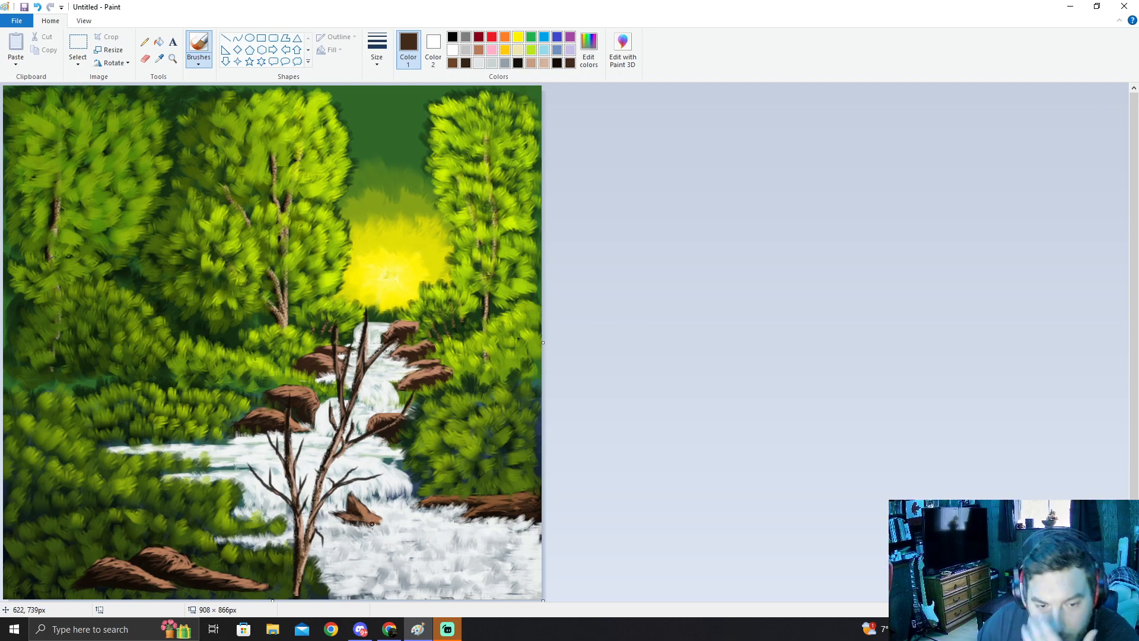
key(alt+Tab)
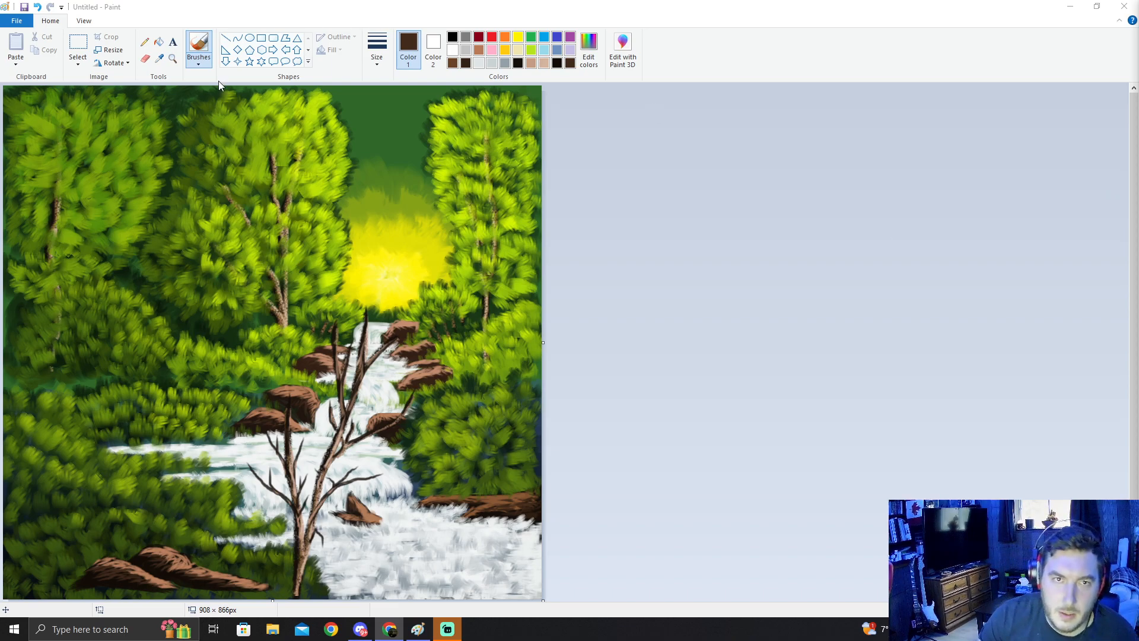
Step: Pick a dark green from the lower-left bush, choose the second-thickest brush size and paint grass over the rocks' base
click(159, 58)
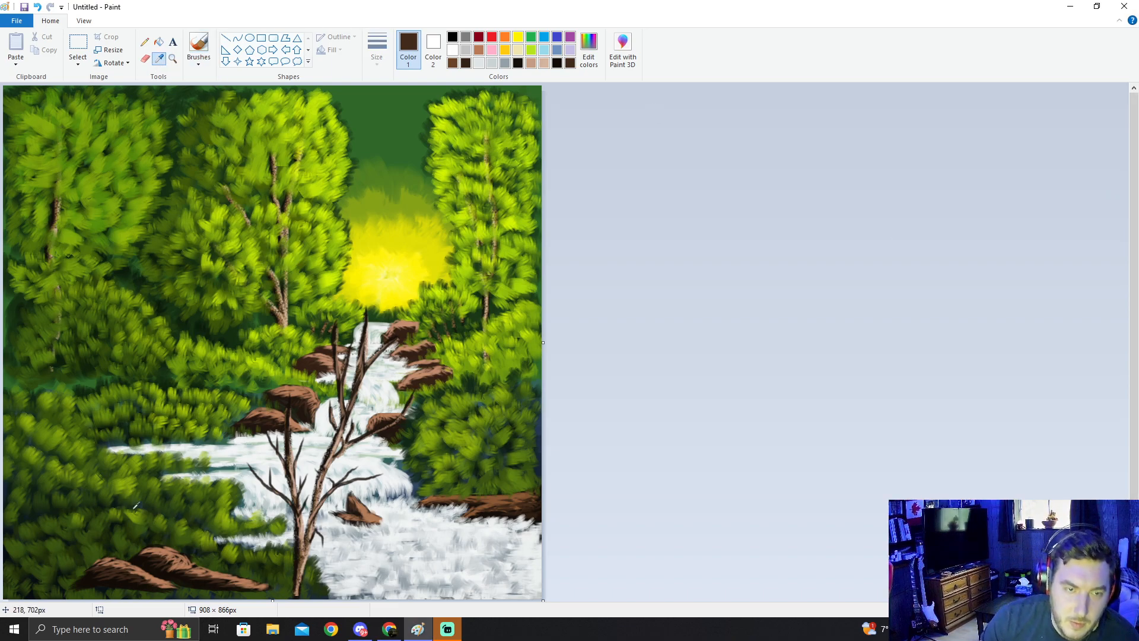
click(68, 563)
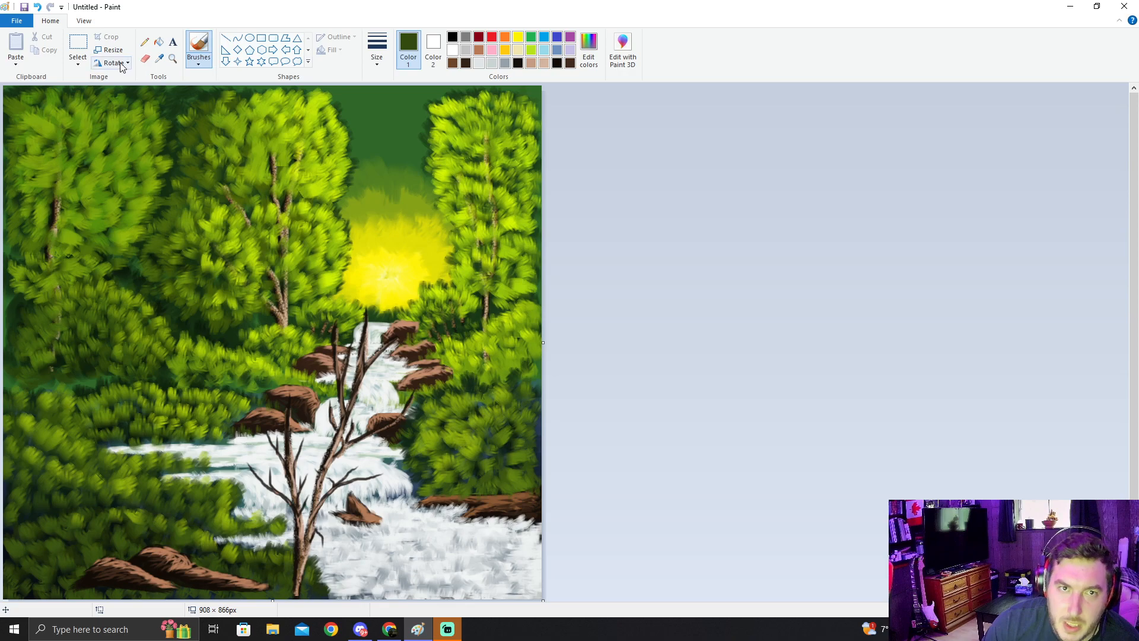
click(377, 49)
click(387, 108)
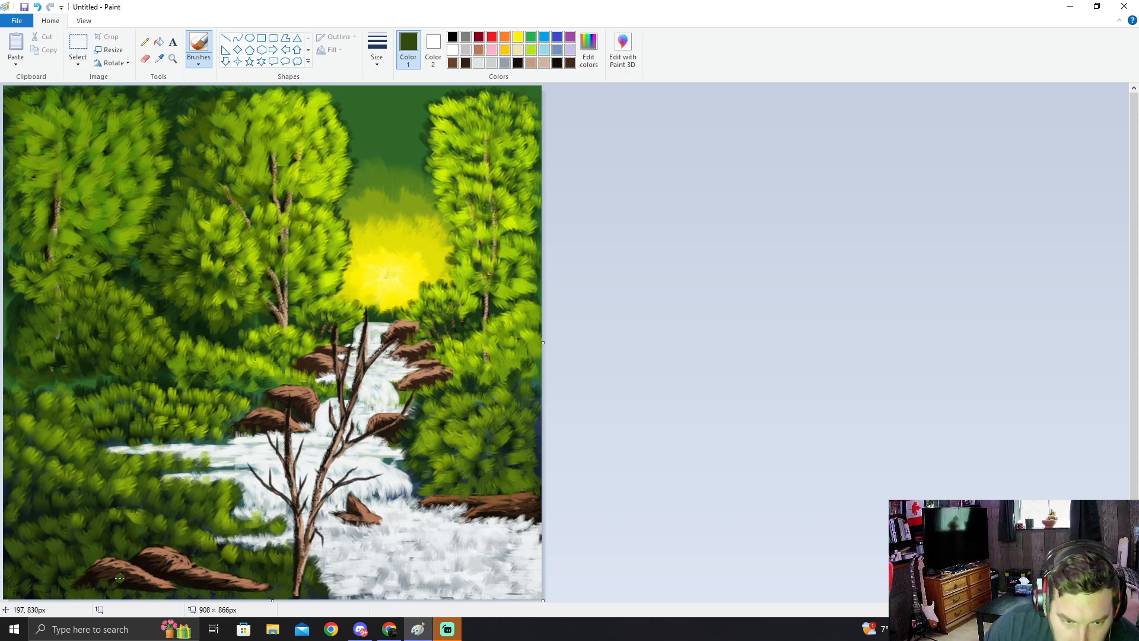
click(376, 48)
click(397, 127)
mouse_move(72, 584)
mouse_down()
mouse_move(169, 600)
mouse_move(178, 573)
mouse_move(271, 587)
mouse_move(234, 594)
mouse_up()
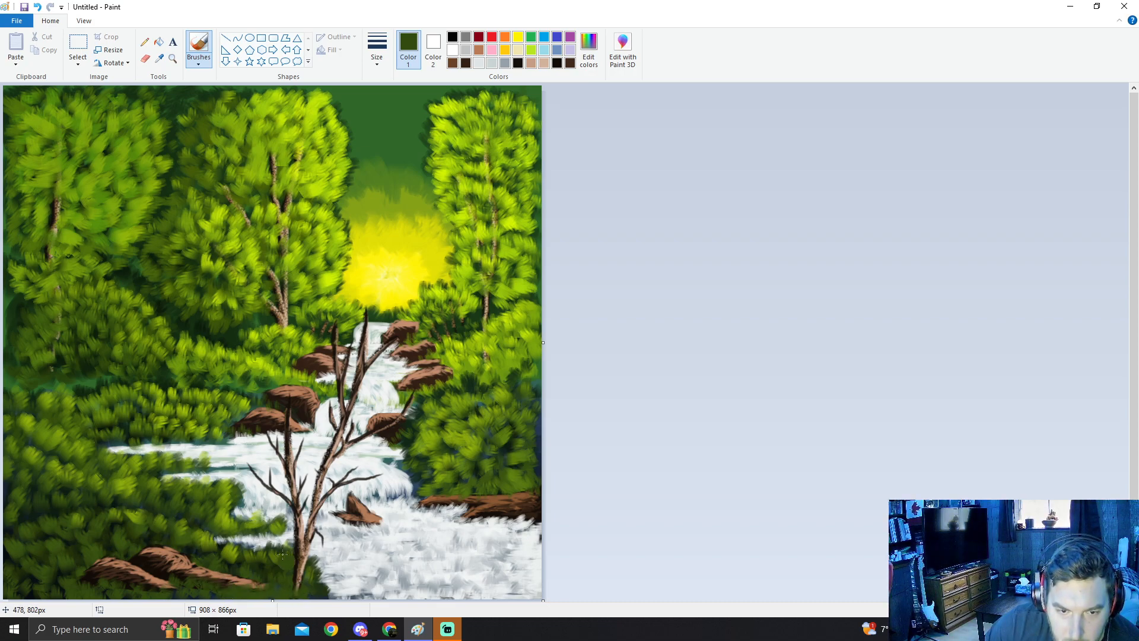
Step: Pick the lighter olive green from the bush just above the lower-left rocks as the paint colour
click(159, 59)
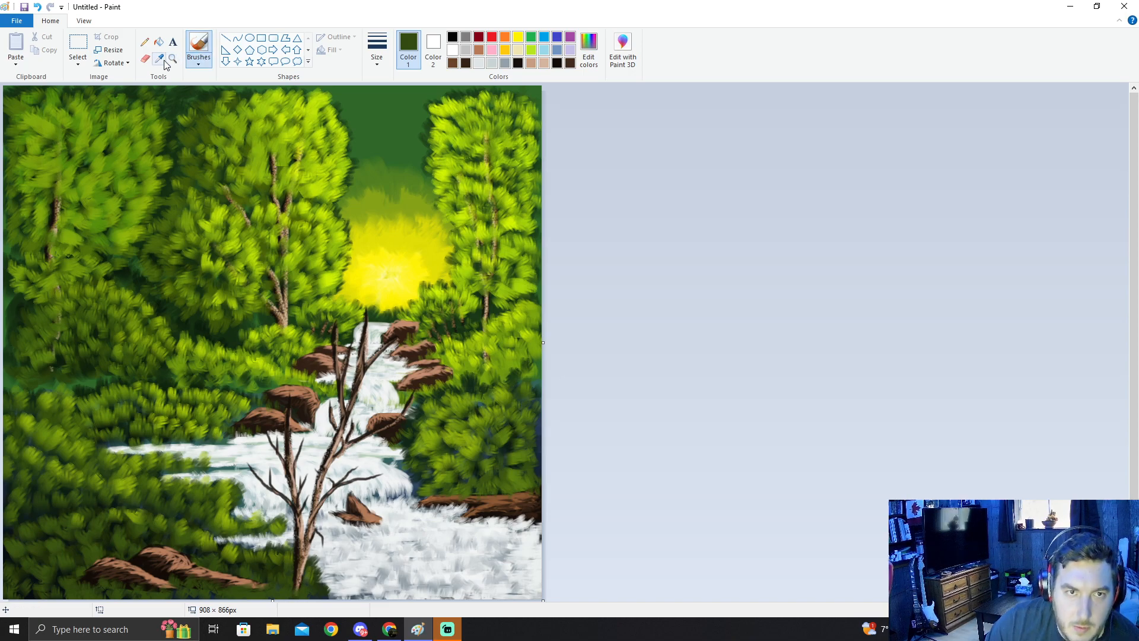
click(211, 540)
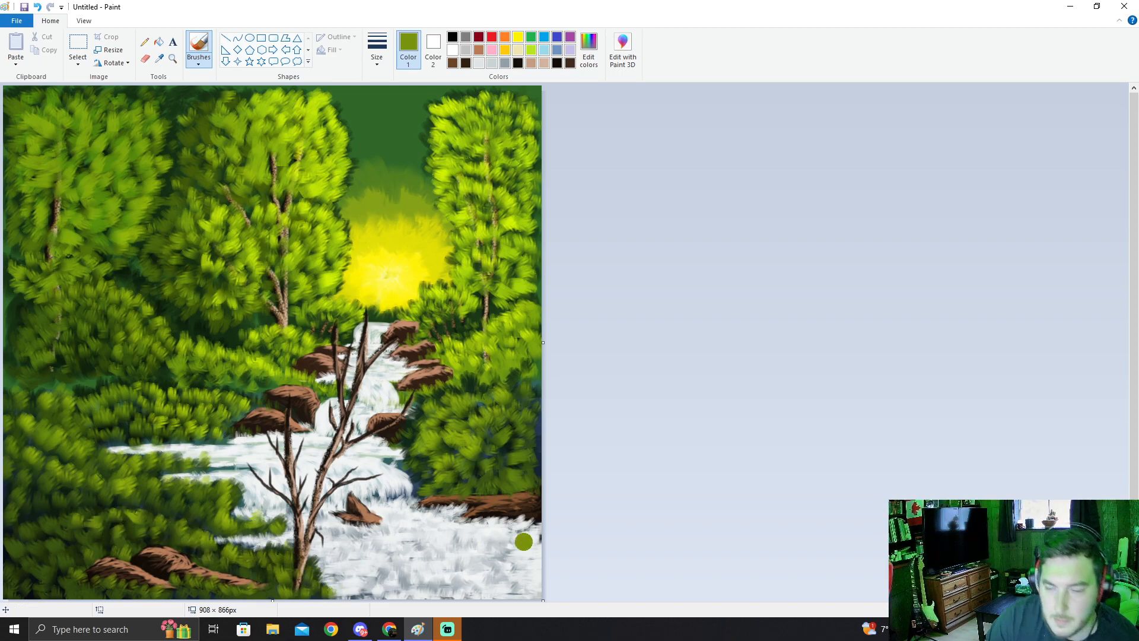
click(1138, 502)
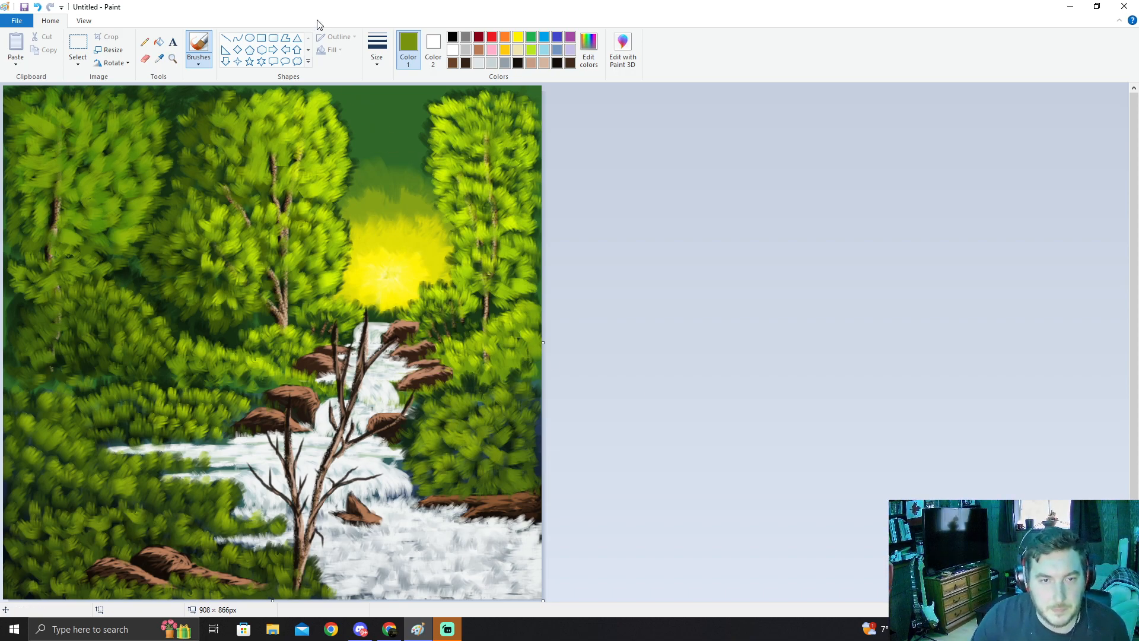
Step: Pick the pale grey-white of the water and dab it along the upper edge of the pool beneath the left bushes
click(160, 60)
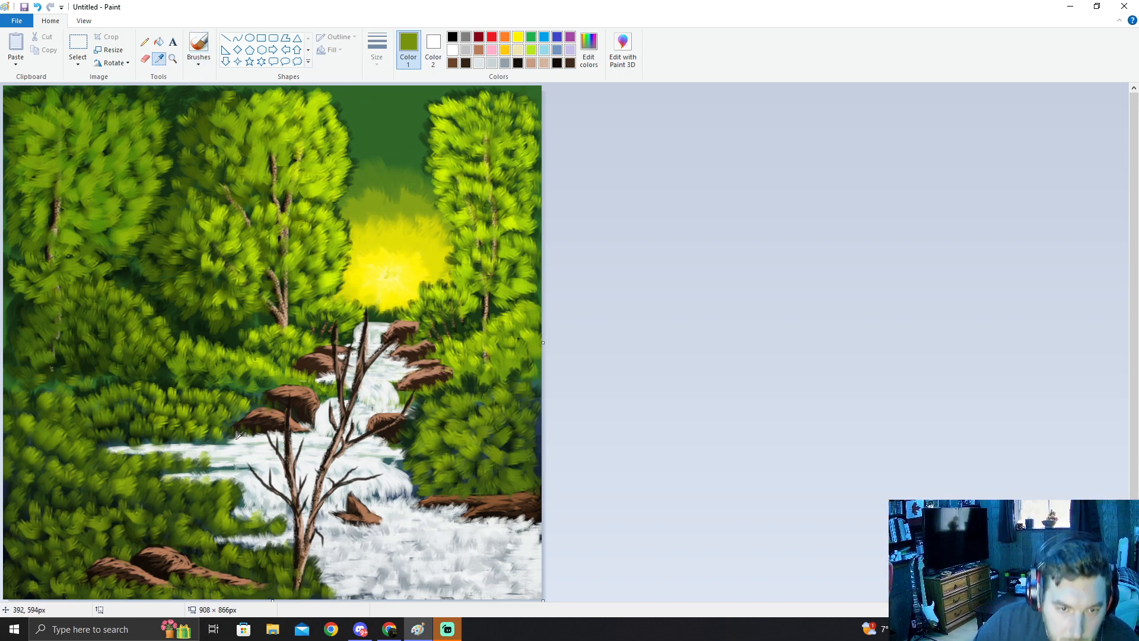
click(189, 449)
drag(180, 440, 127, 443)
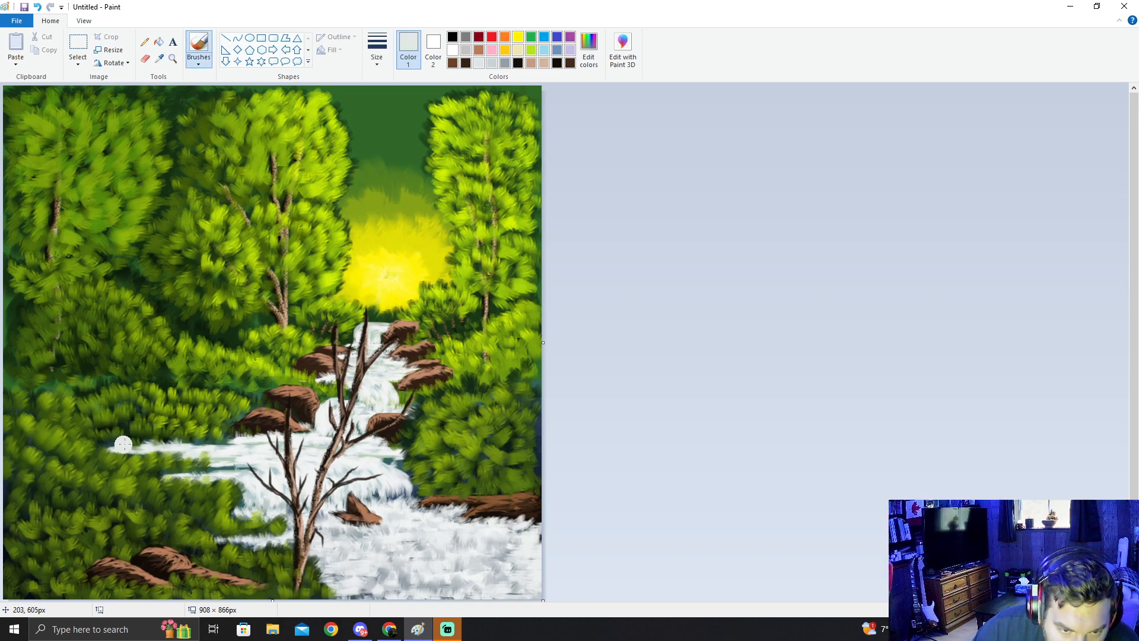
mouse_move(215, 444)
mouse_down()
mouse_move(197, 439)
mouse_move(224, 442)
mouse_up()
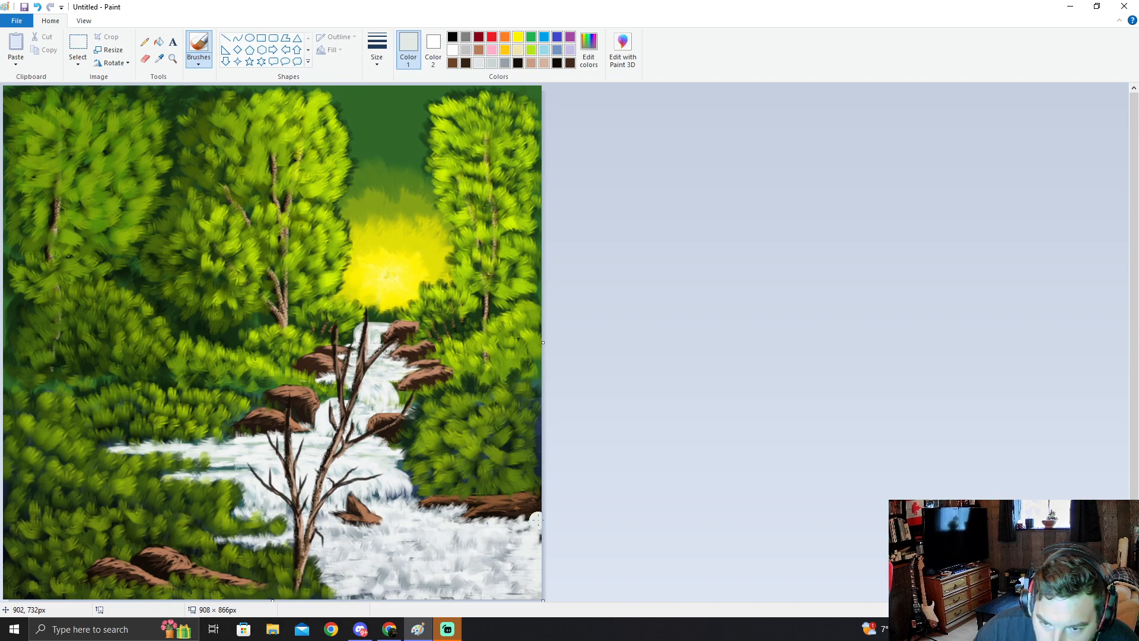
Step: Pick the bright yellow-green from the upper foliage of the middle tree as the paint colour
click(159, 58)
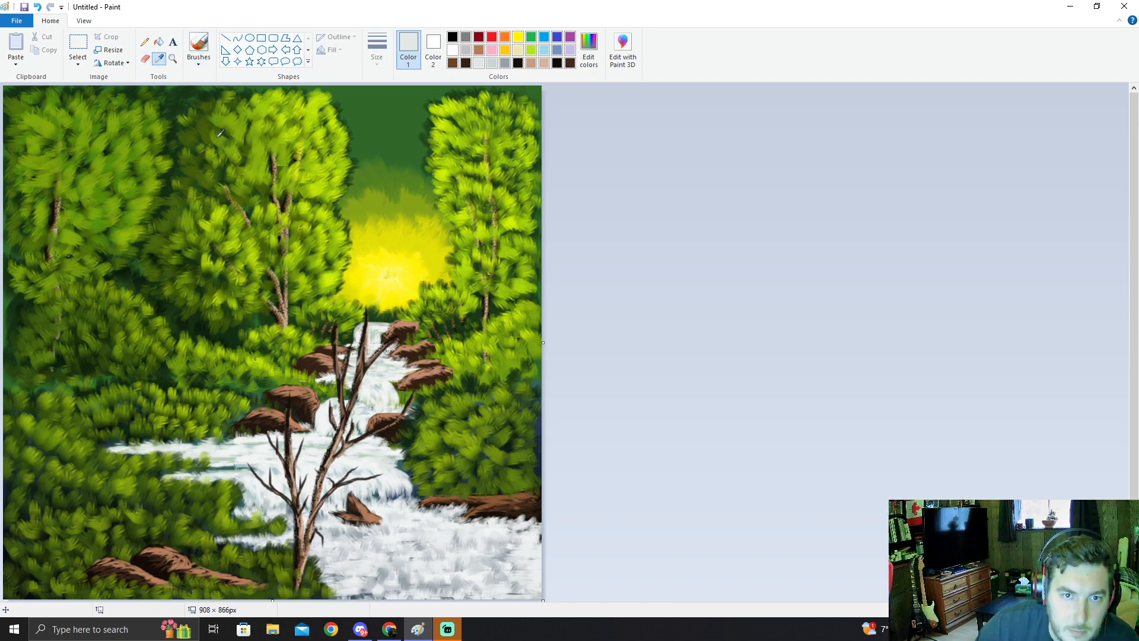
click(298, 125)
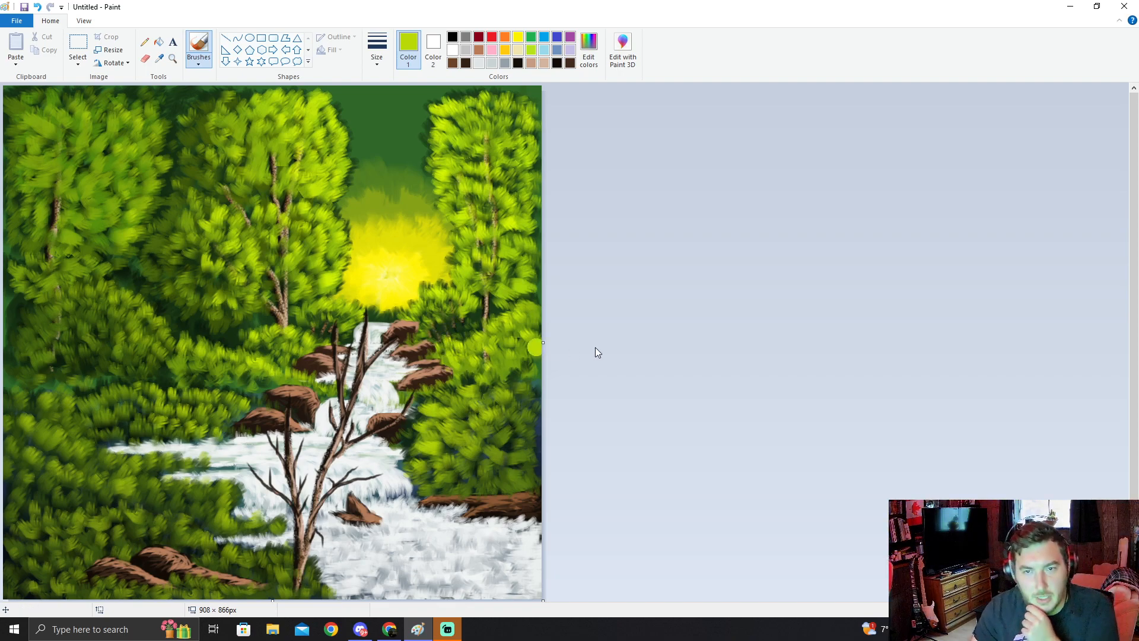
key(alt+Tab)
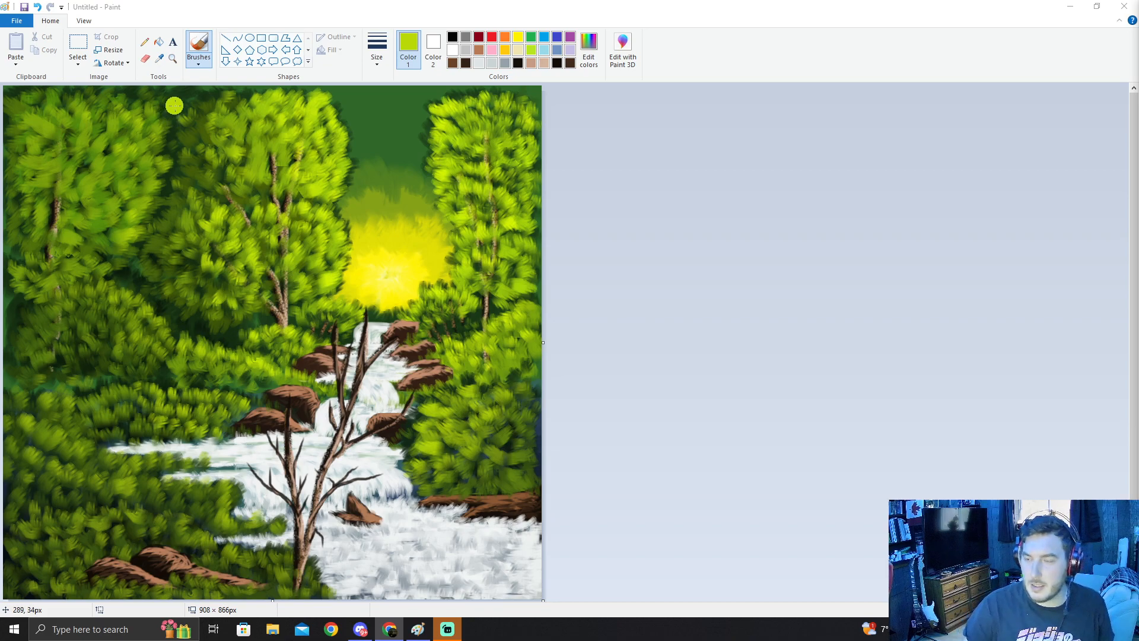
Step: Pick greens from the gap between the middle and right trees and dab distant foliage up to the canvas's upper edge
click(160, 58)
click(381, 170)
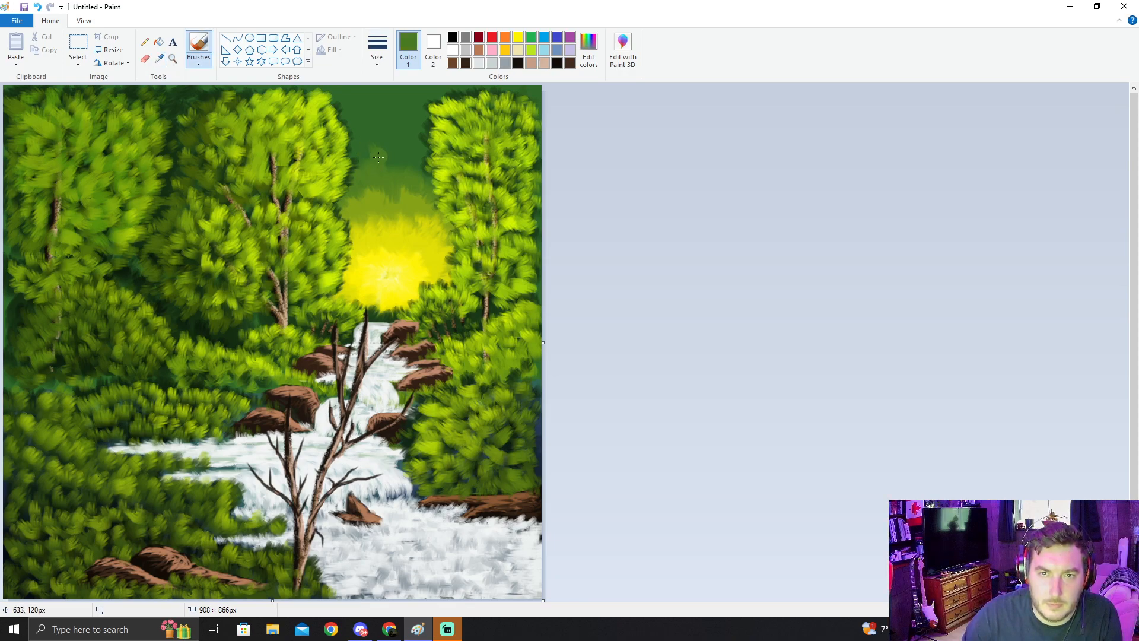
mouse_move(396, 167)
mouse_down()
mouse_move(422, 153)
mouse_move(405, 156)
mouse_move(363, 125)
mouse_move(382, 162)
mouse_move(401, 124)
mouse_move(401, 156)
mouse_move(419, 141)
mouse_up()
click(159, 58)
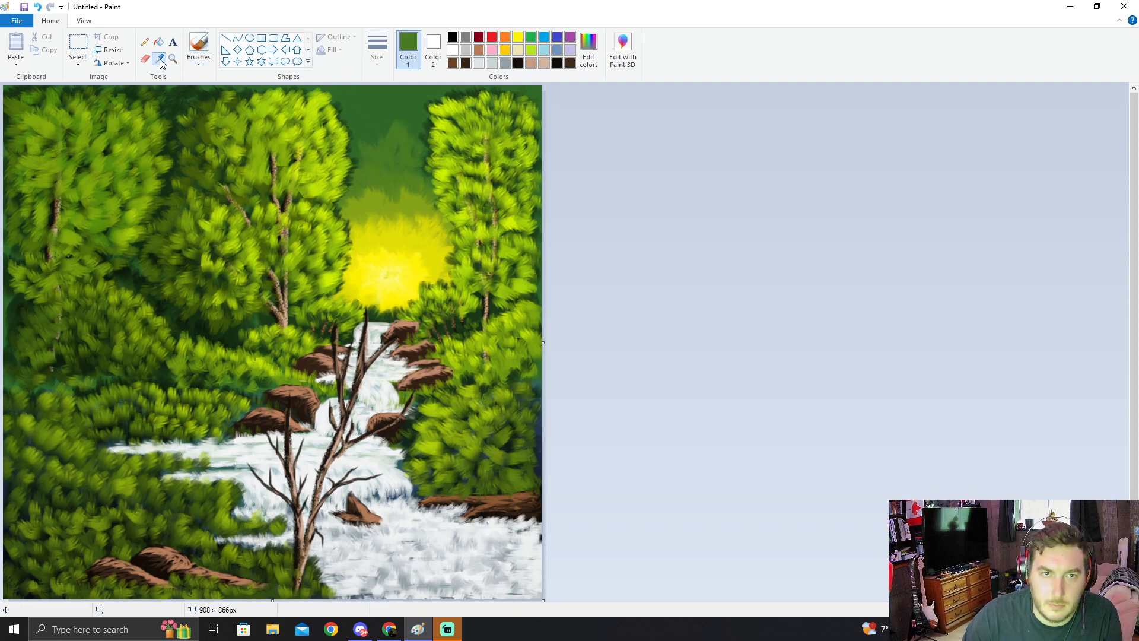
click(408, 120)
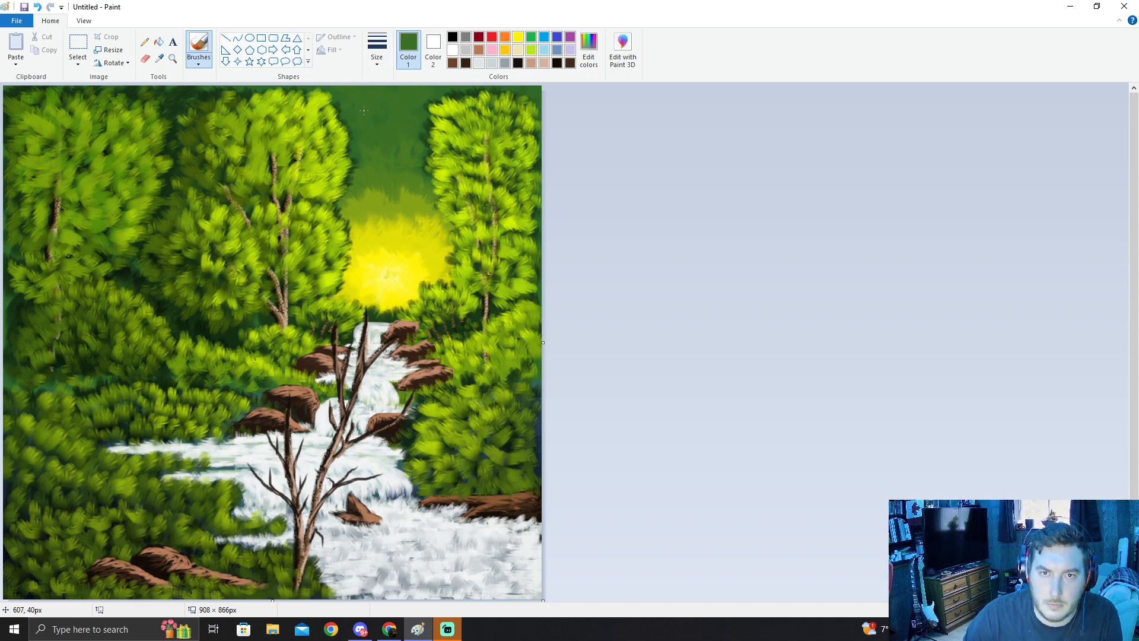
Step: Choose black as the paint colour and set the brush to the thinnest size
click(159, 59)
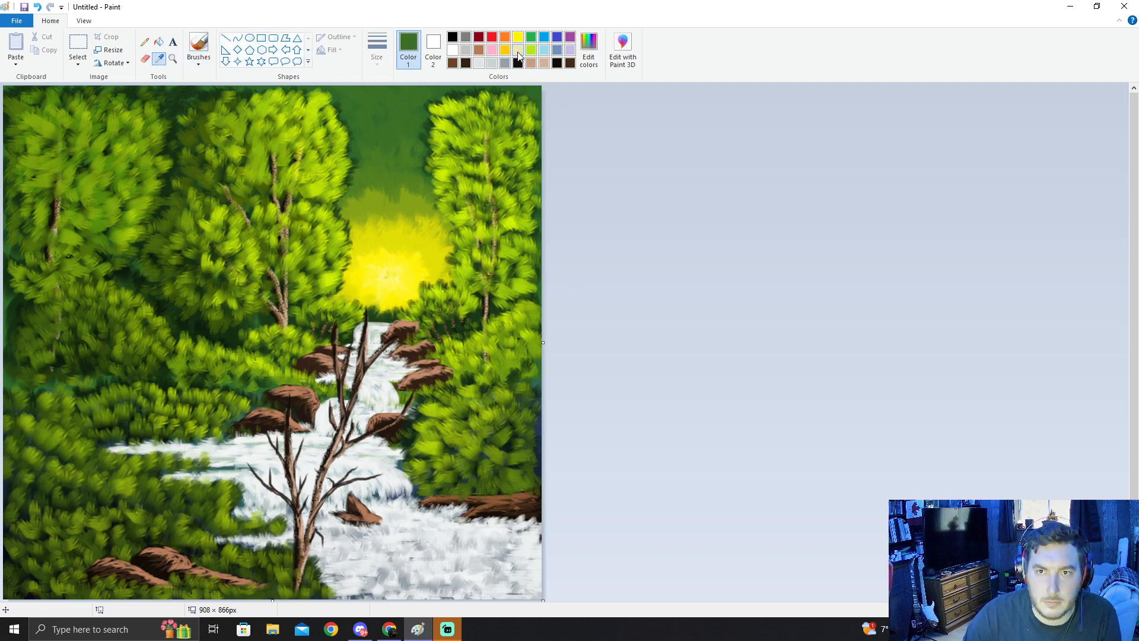
click(453, 38)
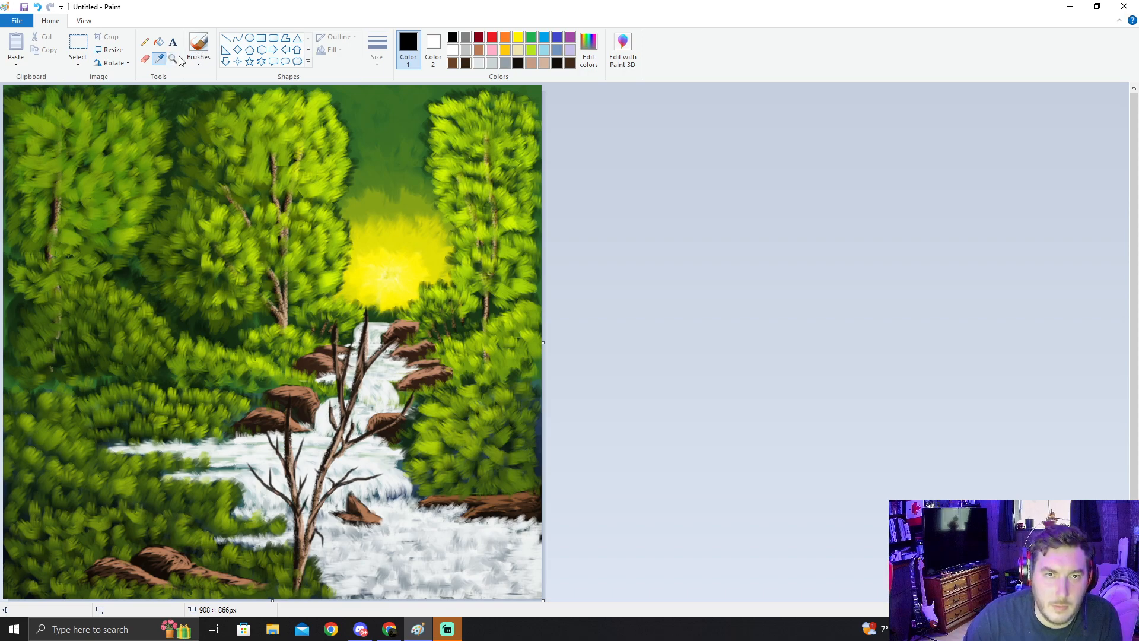
click(198, 59)
click(200, 106)
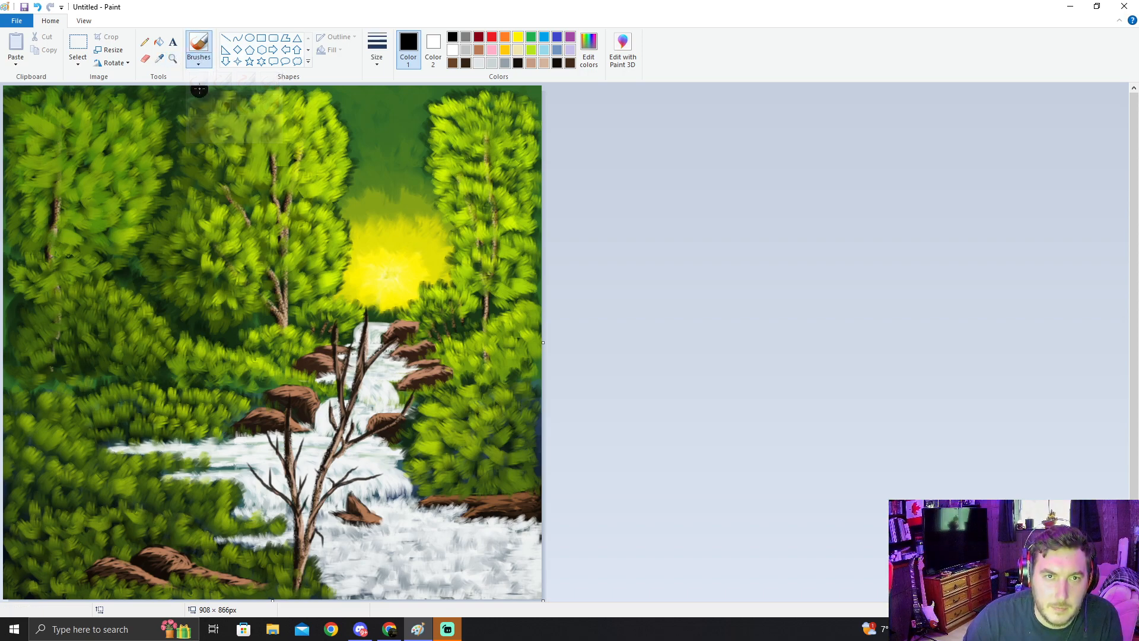
click(377, 59)
click(381, 81)
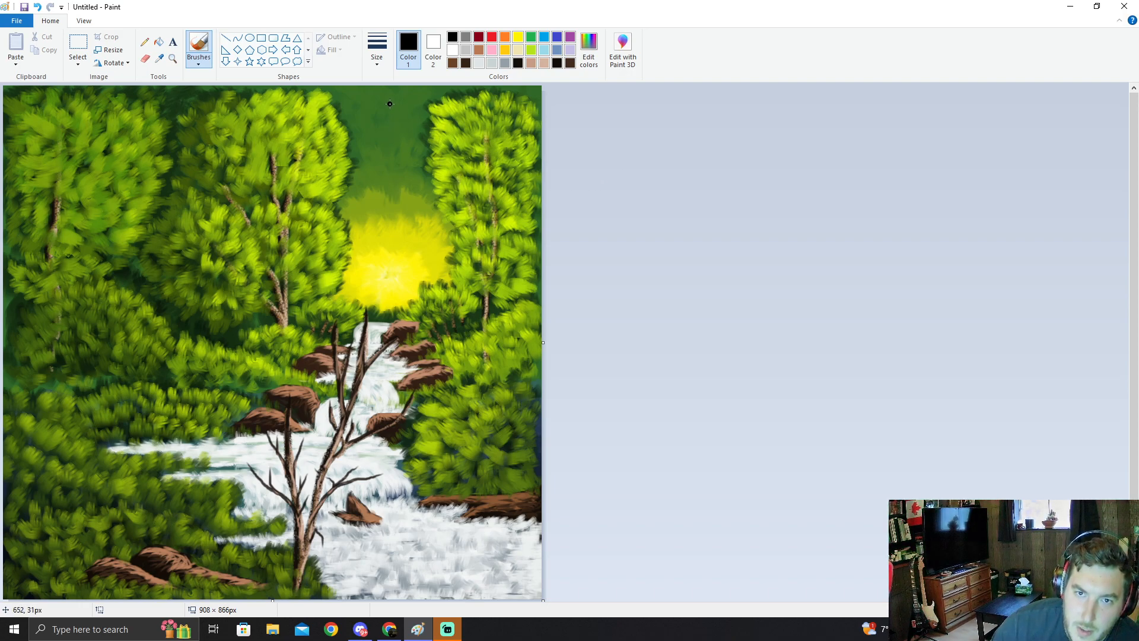
drag(377, 103, 388, 95)
key(ctrl+z)
key(ctrl+z)
key(ctrl+z)
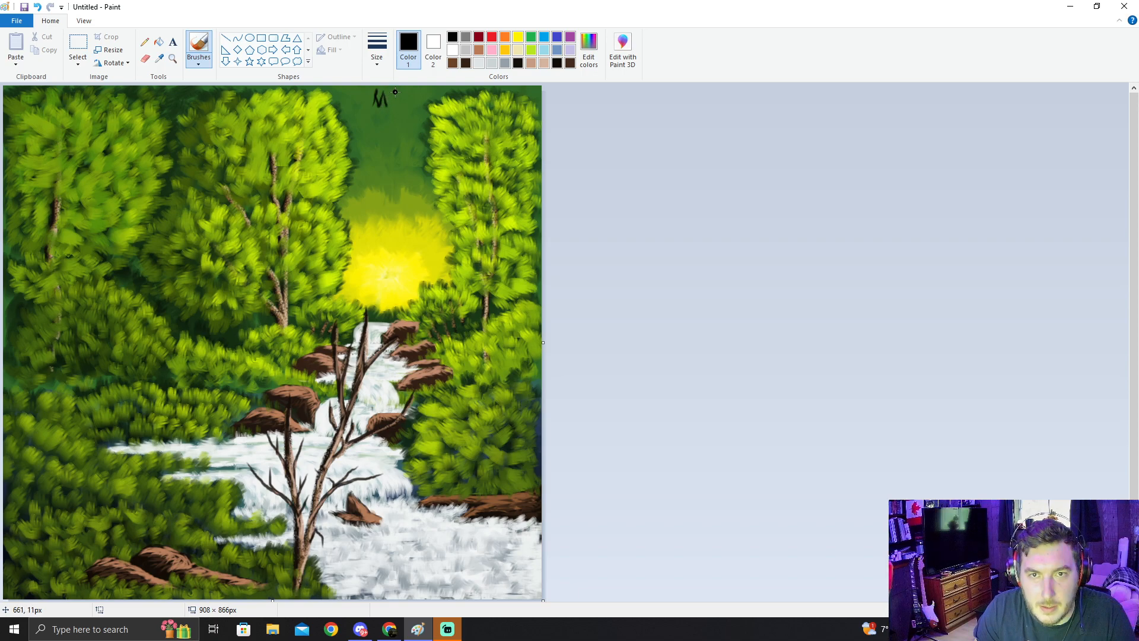
drag(395, 93, 408, 108)
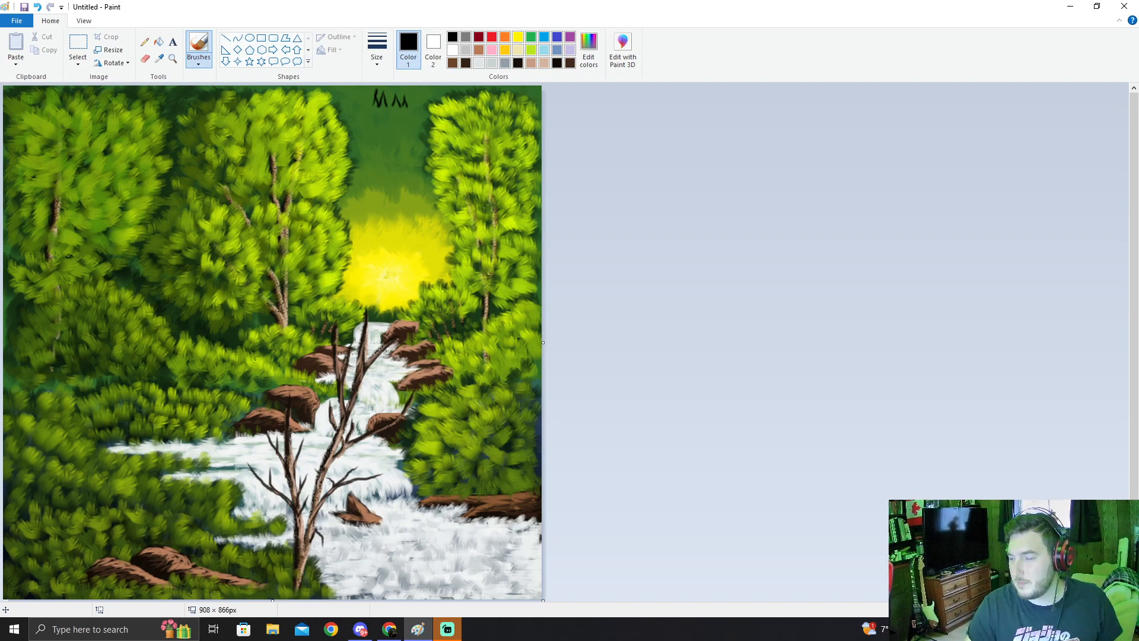
key(alt+Tab)
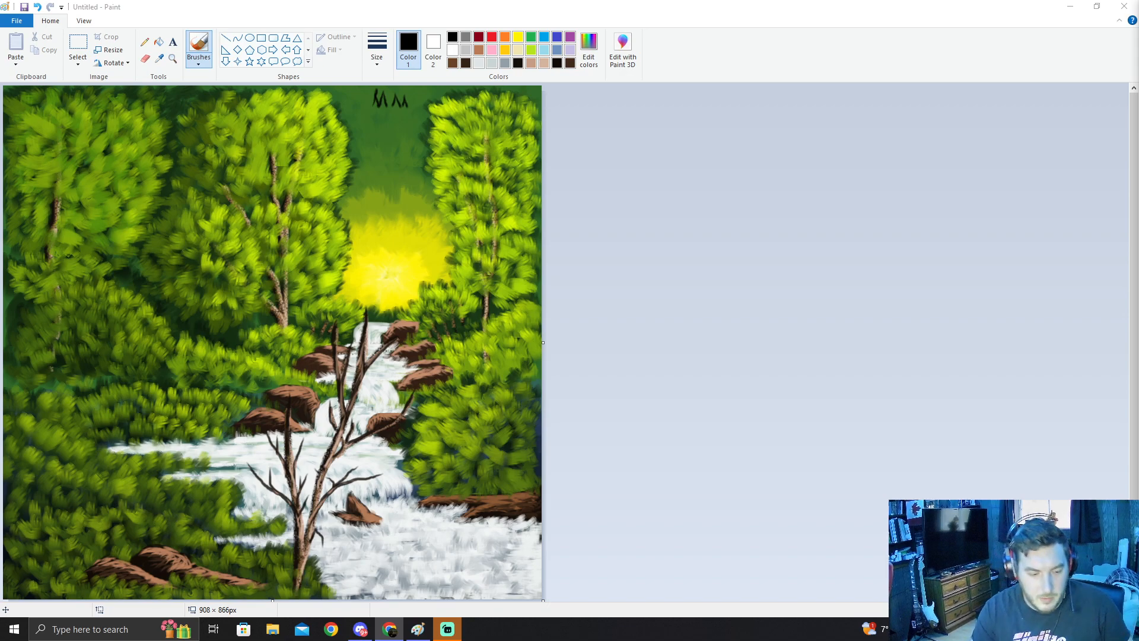
click(740, 251)
key(ctrl+z)
key(ctrl+z)
key(ctrl+z)
key(ctrl+z)
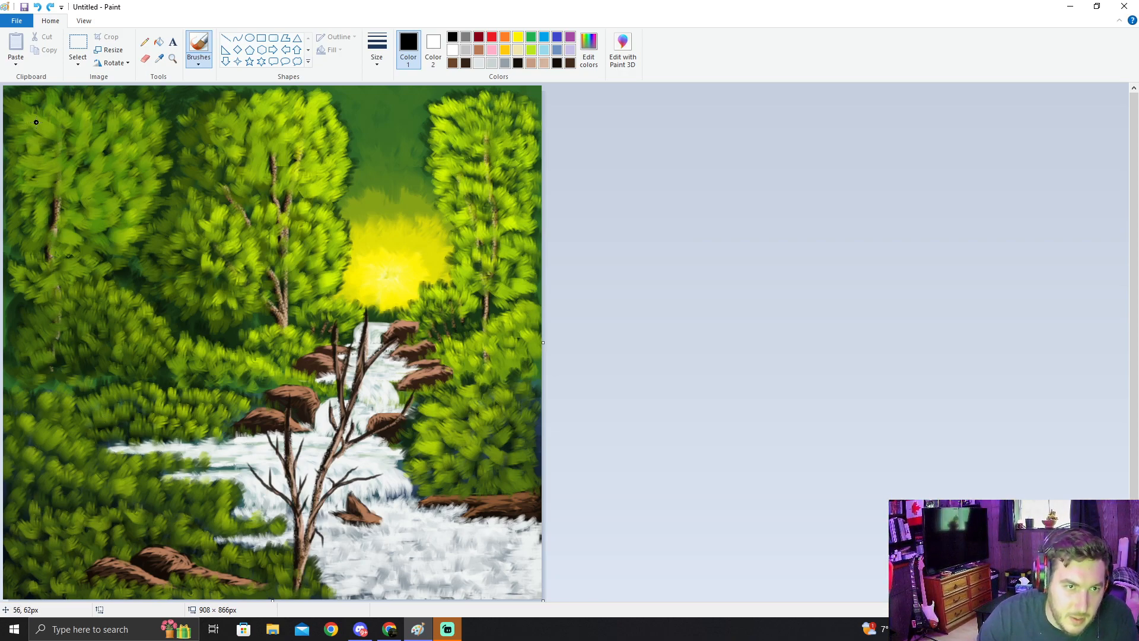
mouse_move(32, 136)
mouse_down()
mouse_move(29, 145)
mouse_move(37, 141)
mouse_up()
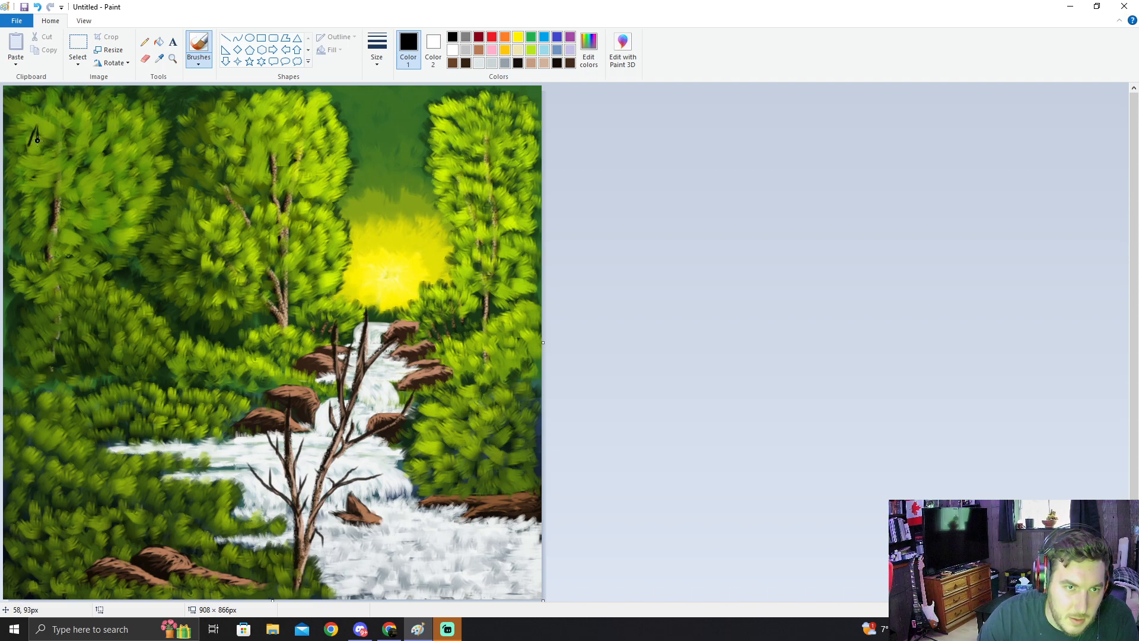
key(ctrl+z)
key(ctrl+z)
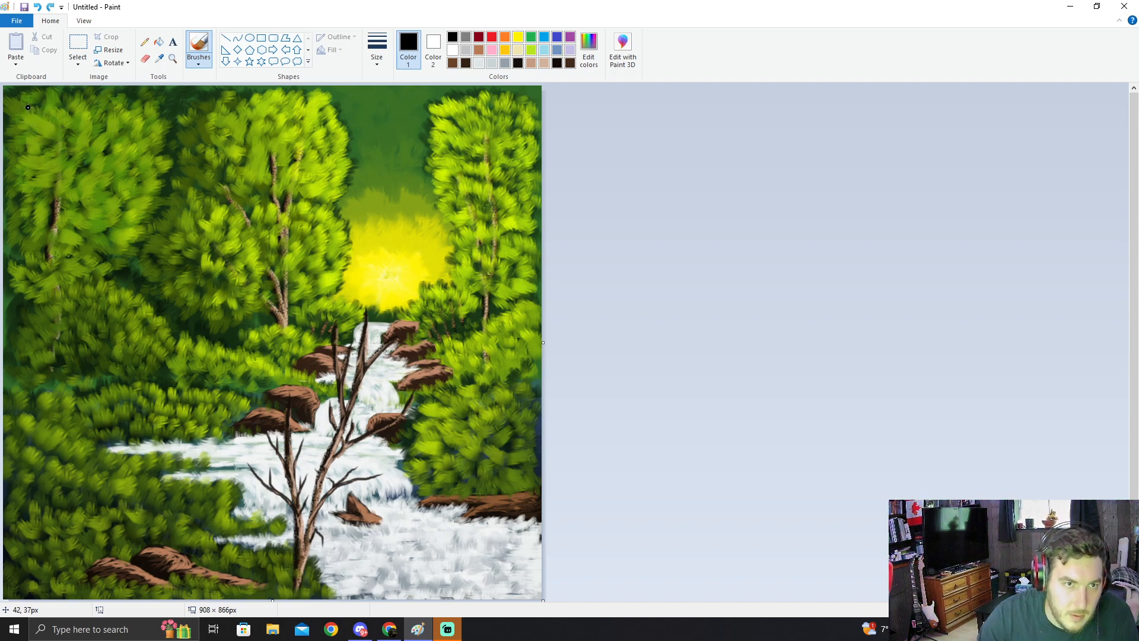
Step: Sign the painting with thin black initials over the foliage in the canvas's upper-left corner
mouse_move(27, 104)
mouse_down()
mouse_move(22, 116)
mouse_move(39, 114)
mouse_move(28, 122)
mouse_move(51, 106)
mouse_move(49, 119)
mouse_move(64, 109)
mouse_move(65, 126)
mouse_up()
key(ctrl+z)
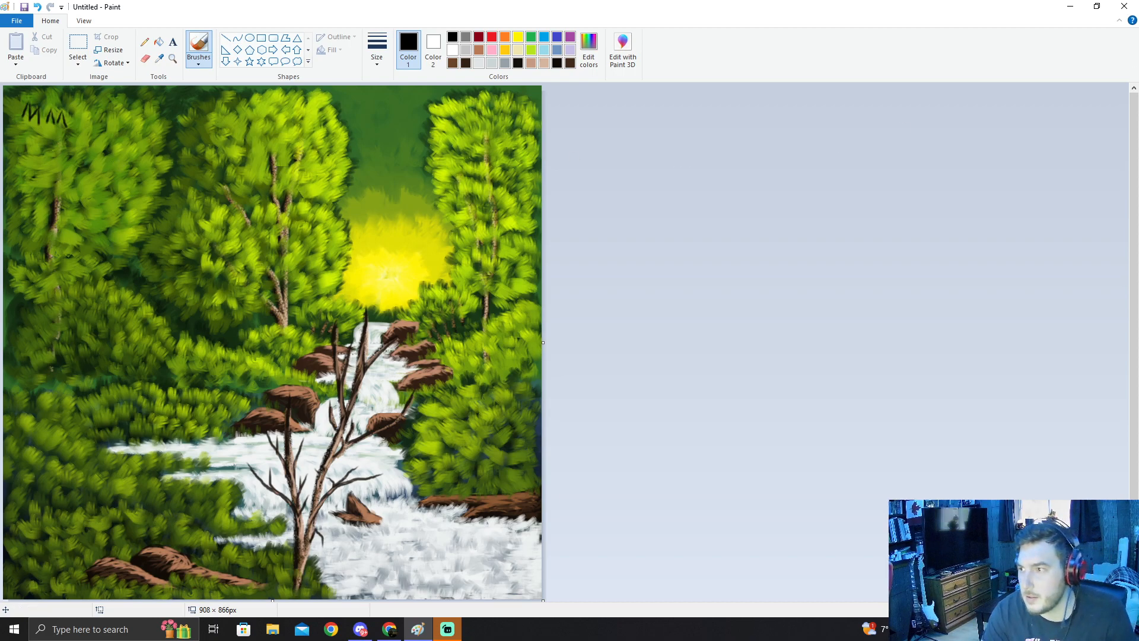
key(alt+Tab)
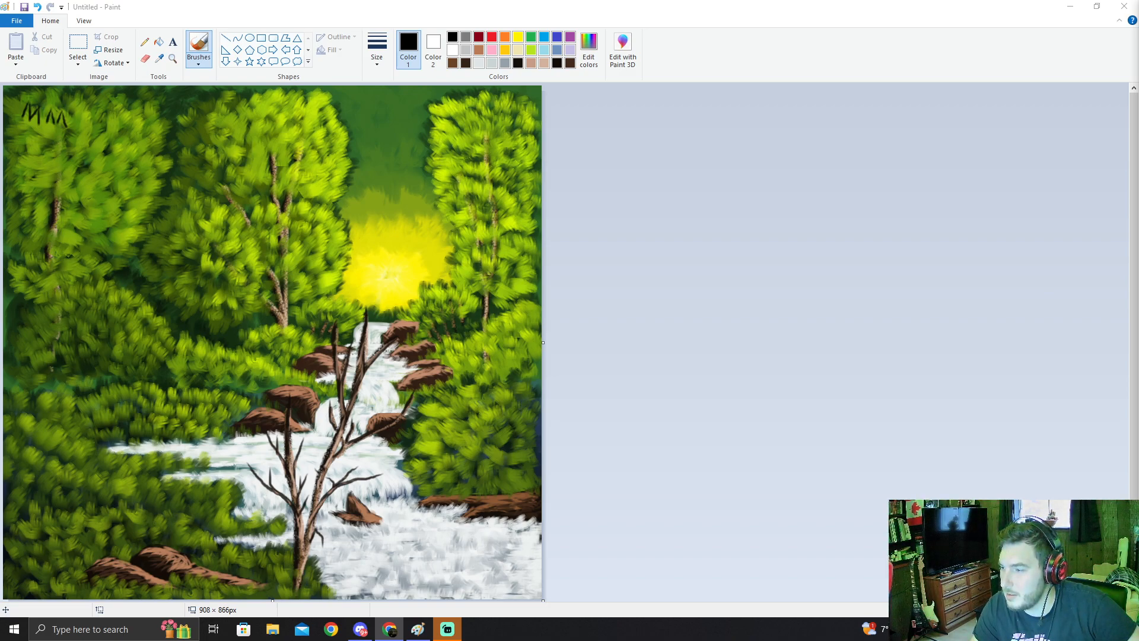
drag(1138, 12, 880, 26)
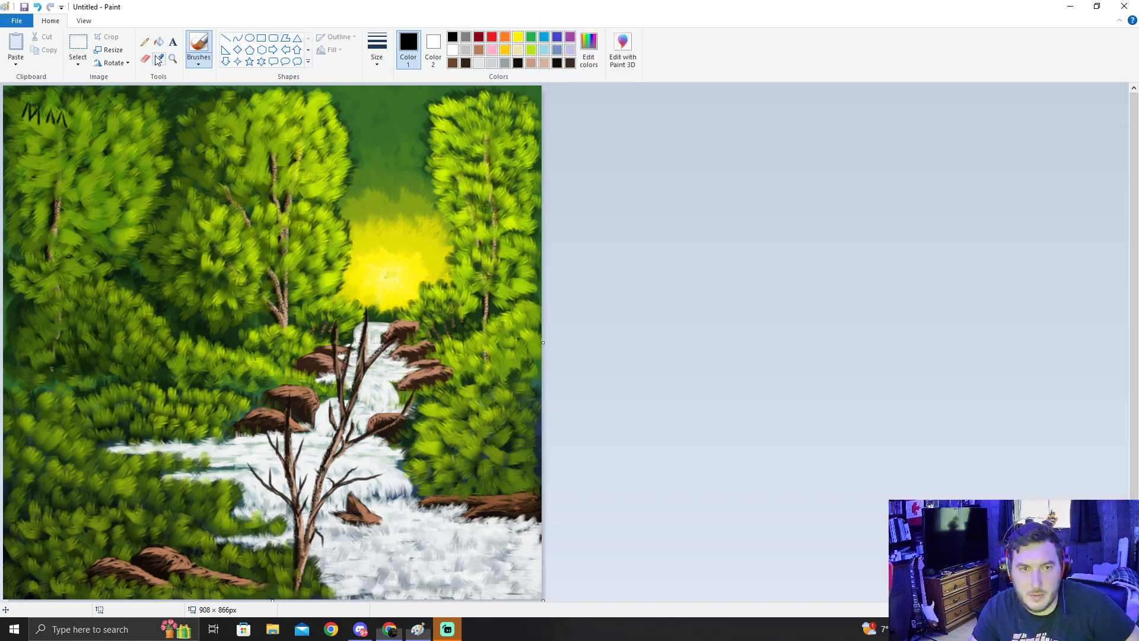
Step: Pick a dark green beside the bare tree's base, choose a thicker brush size and paint grass along the pool's lower edge
click(158, 58)
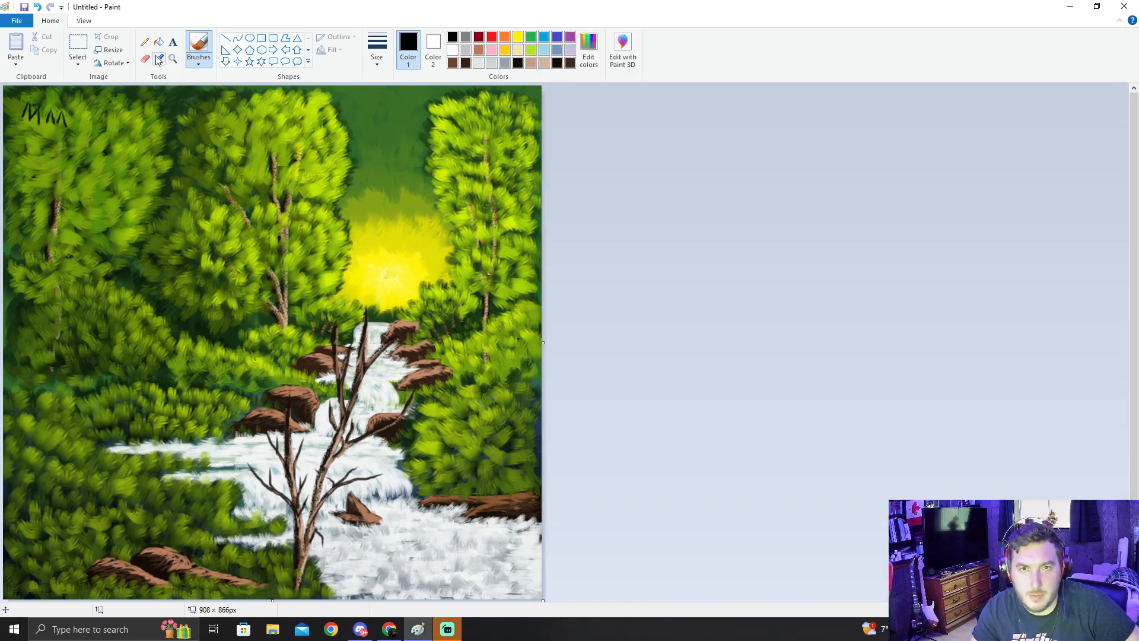
click(199, 60)
click(201, 86)
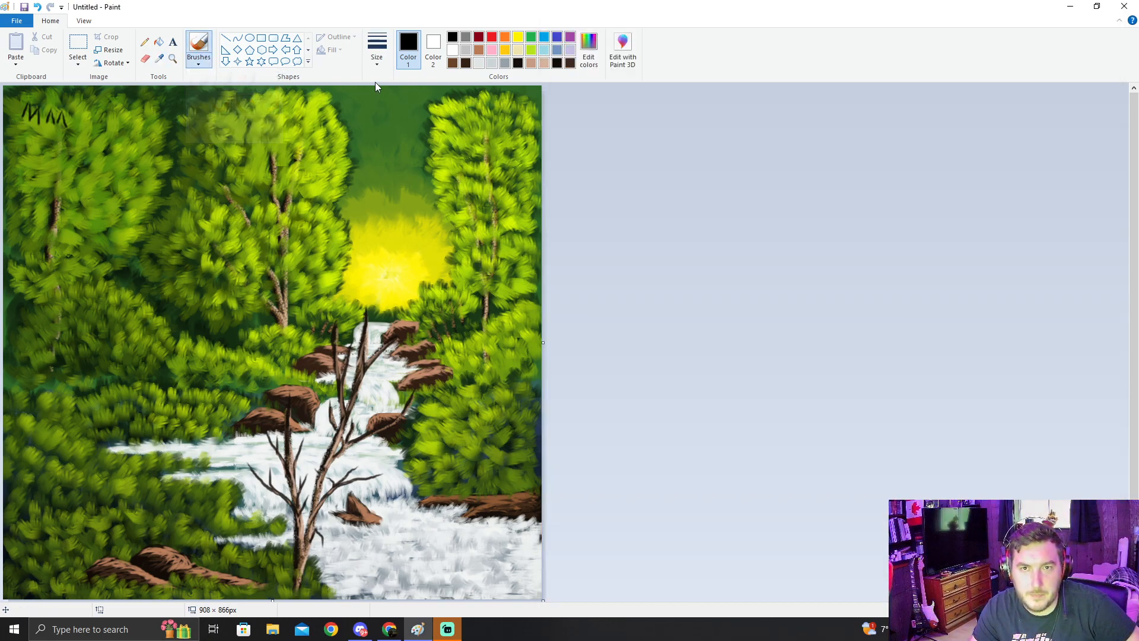
click(159, 57)
click(317, 582)
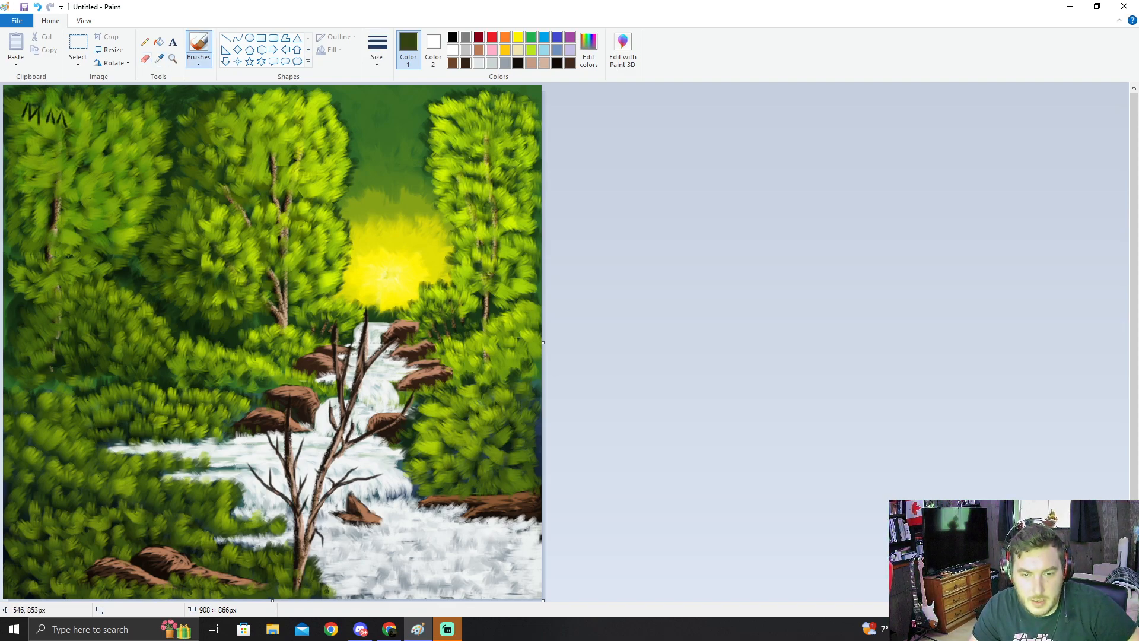
click(376, 51)
click(394, 115)
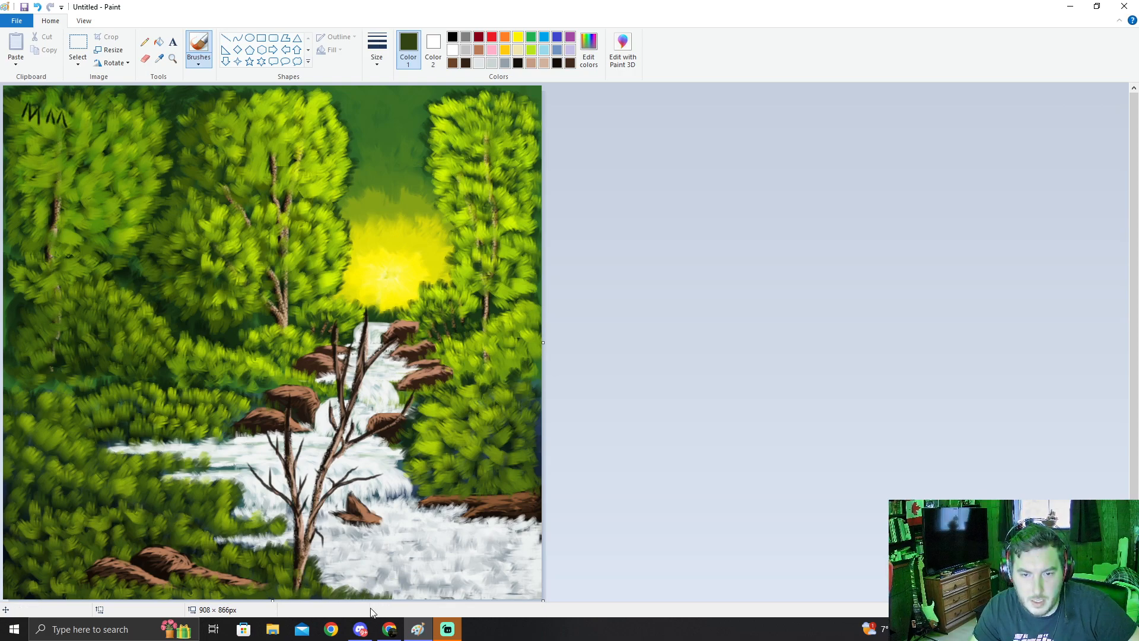
Step: Pick progressively lighter greens from around the bare tree's base and dab them over the grass at the pool's lower edge
click(159, 58)
click(310, 575)
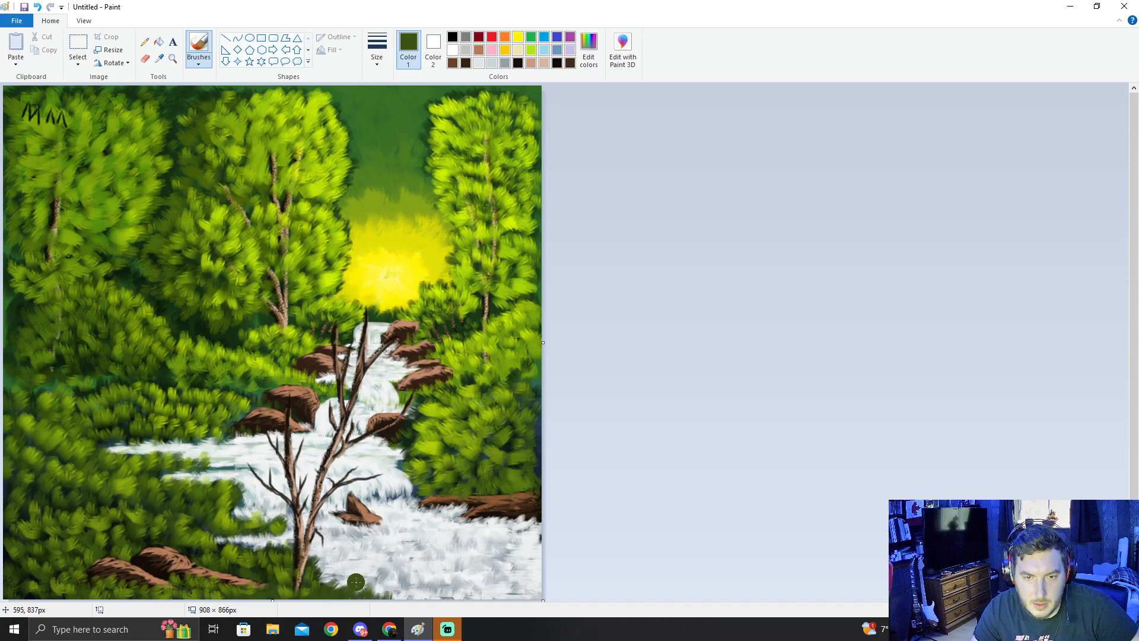
click(159, 59)
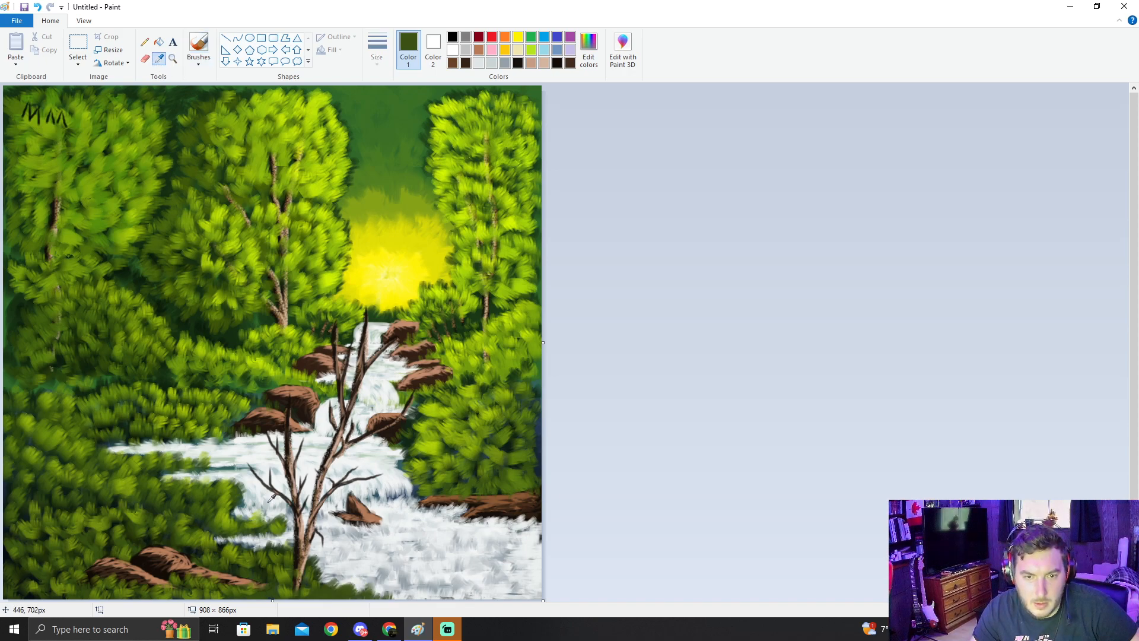
click(285, 567)
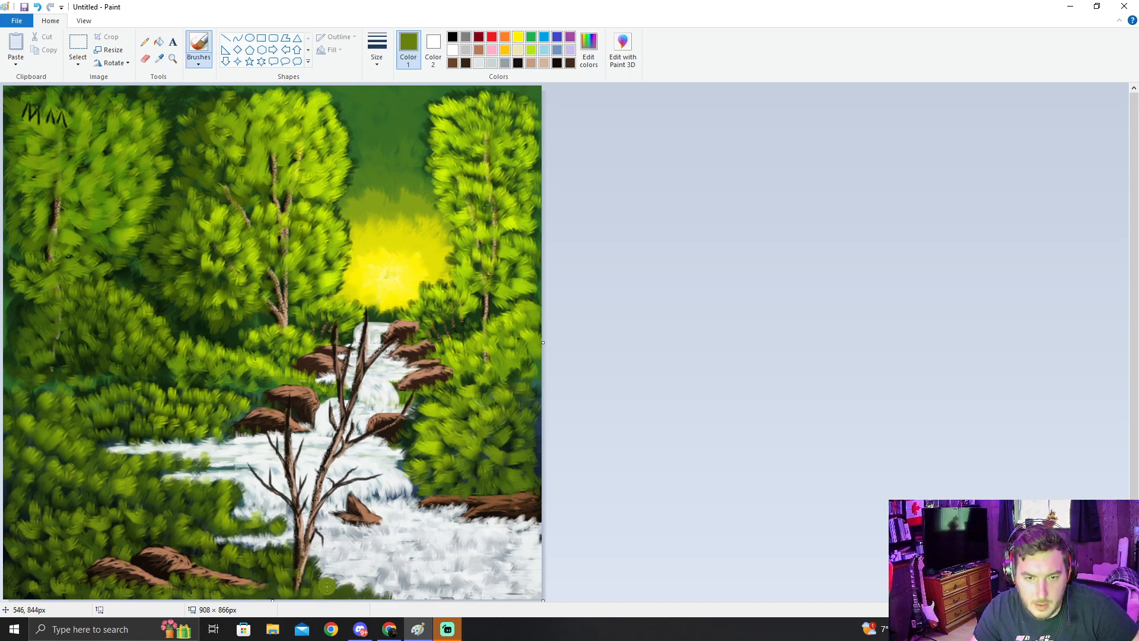